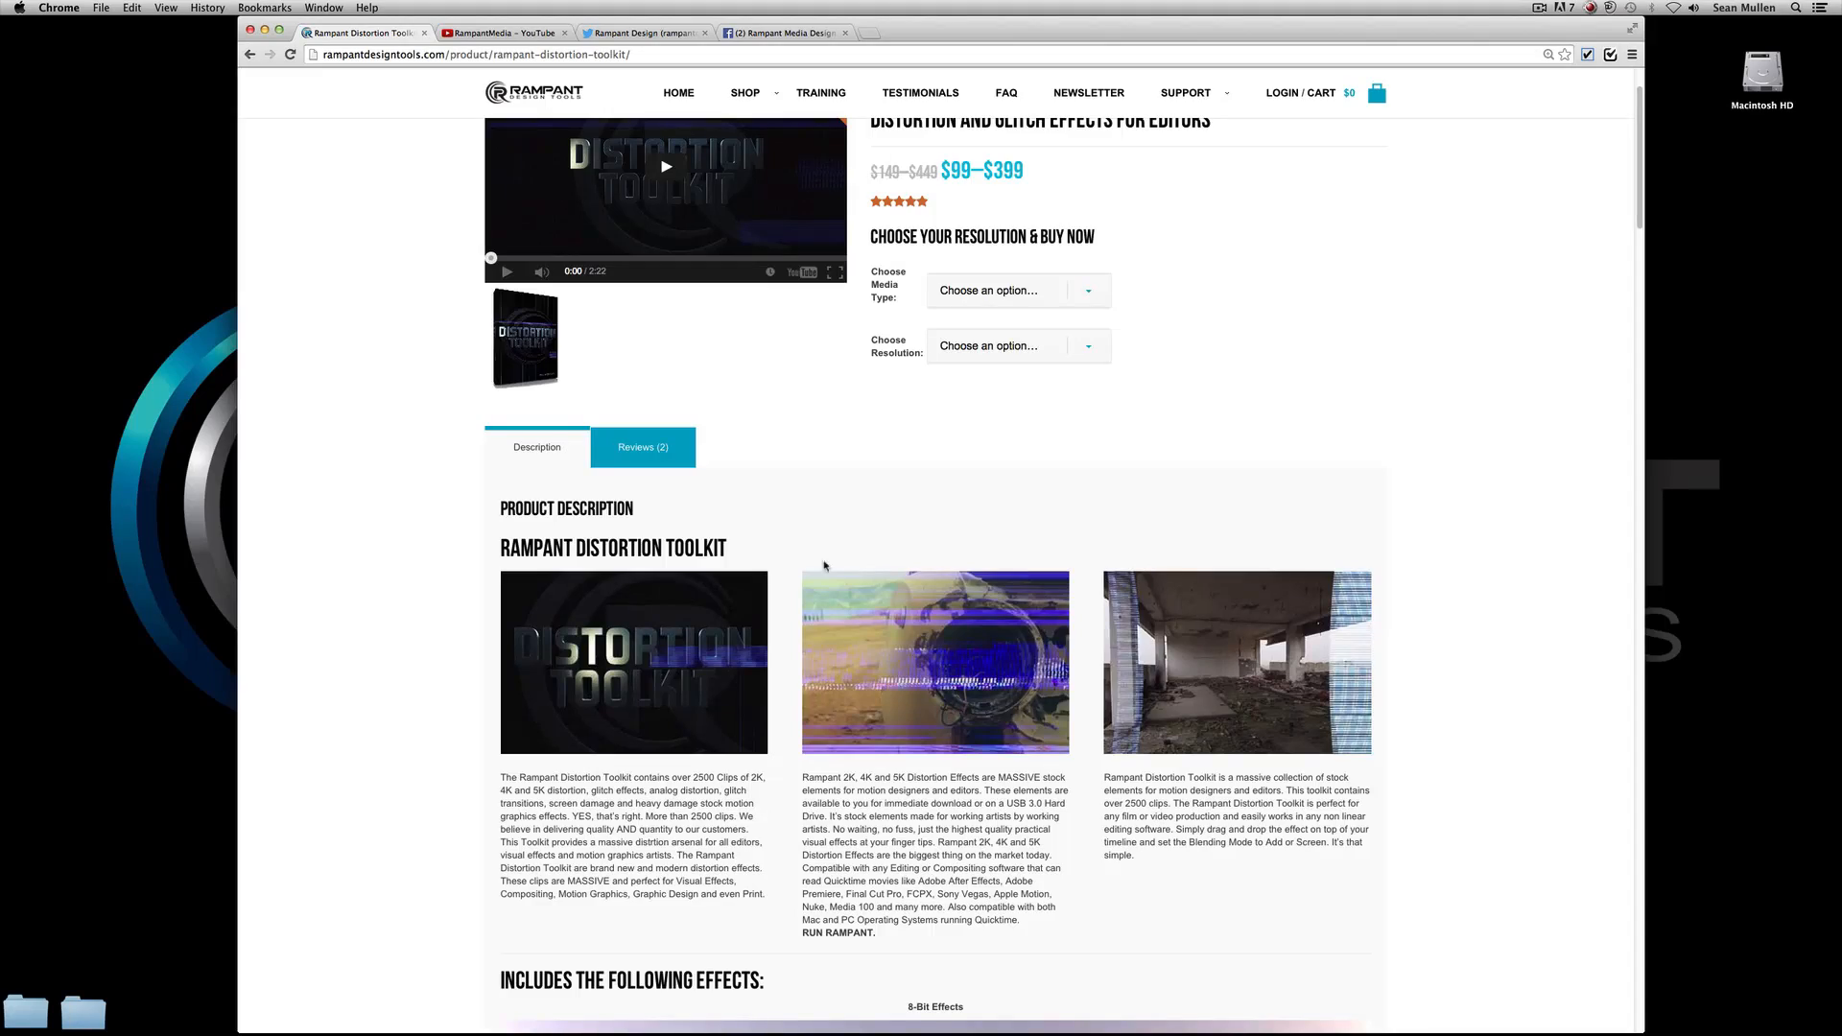
# Look through the Rampant Distortion Toolkit product page, from the included effects to the free test-drive download section.
pyautogui.scroll(-5, 826, 567)
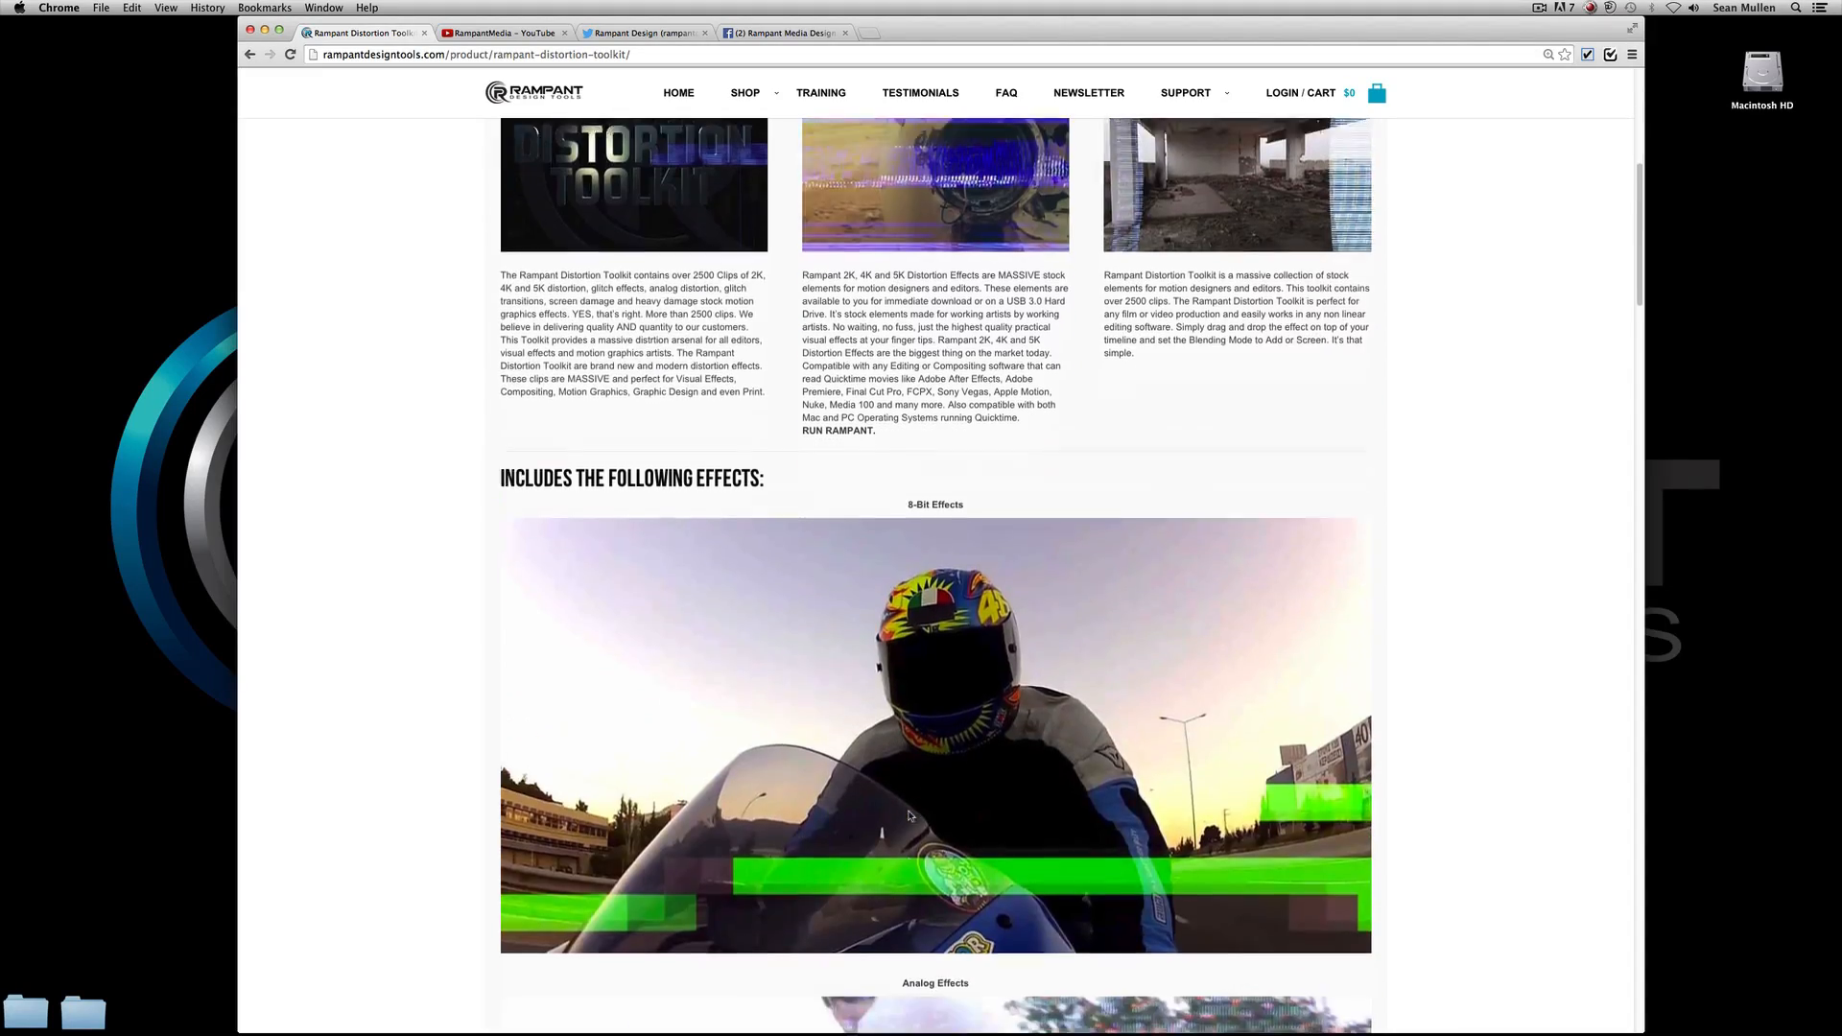
pyautogui.scroll(-20, 909, 815)
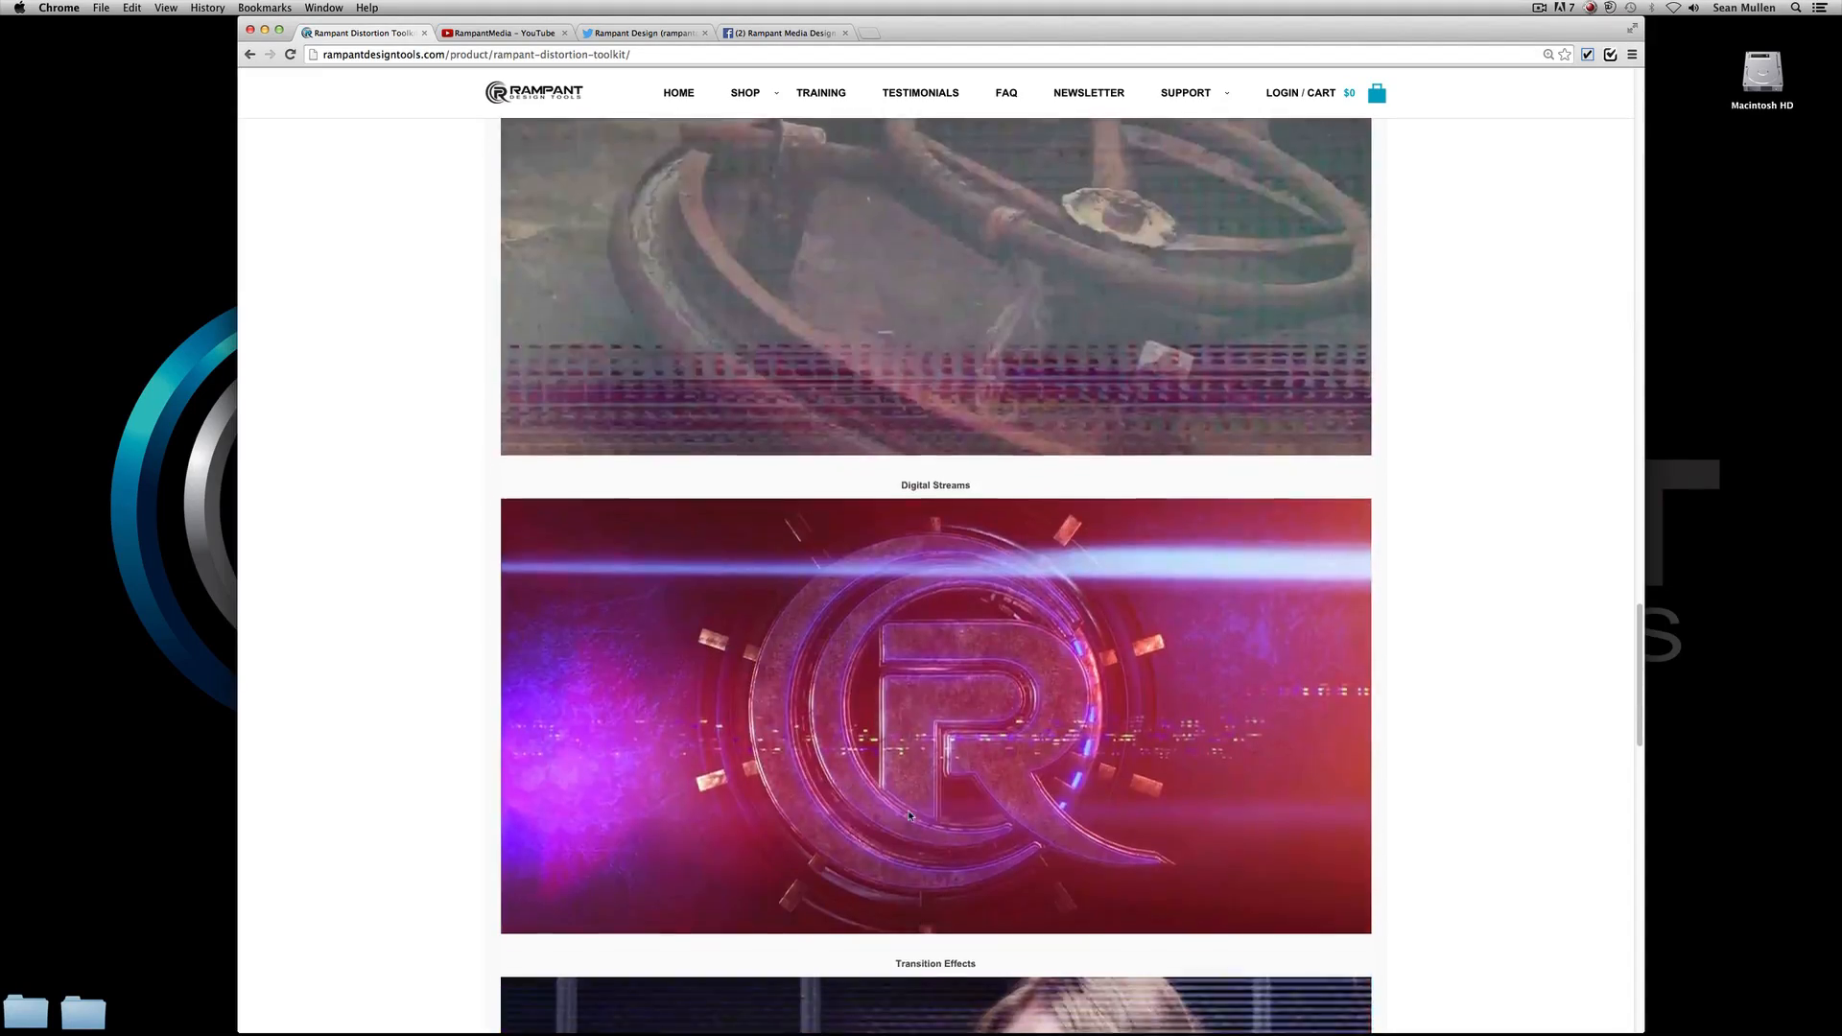
pyautogui.scroll(-10, 910, 815)
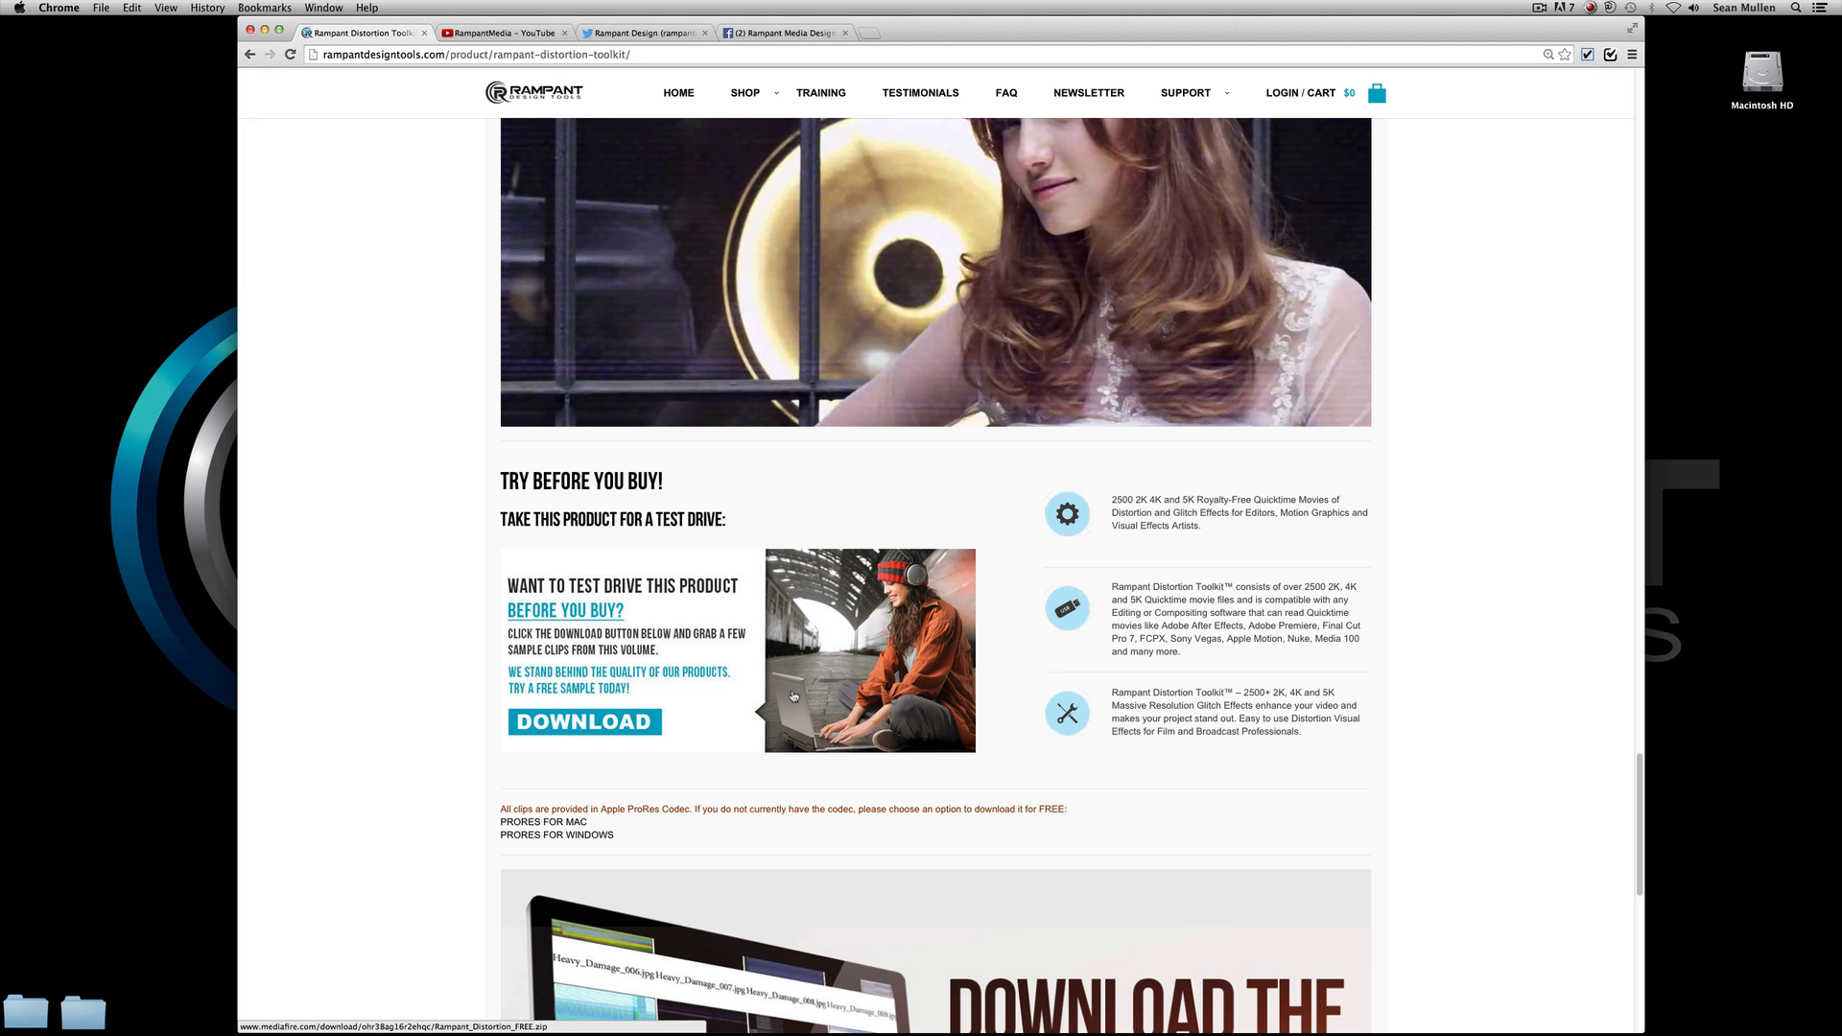
pyautogui.scroll(-5, 793, 695)
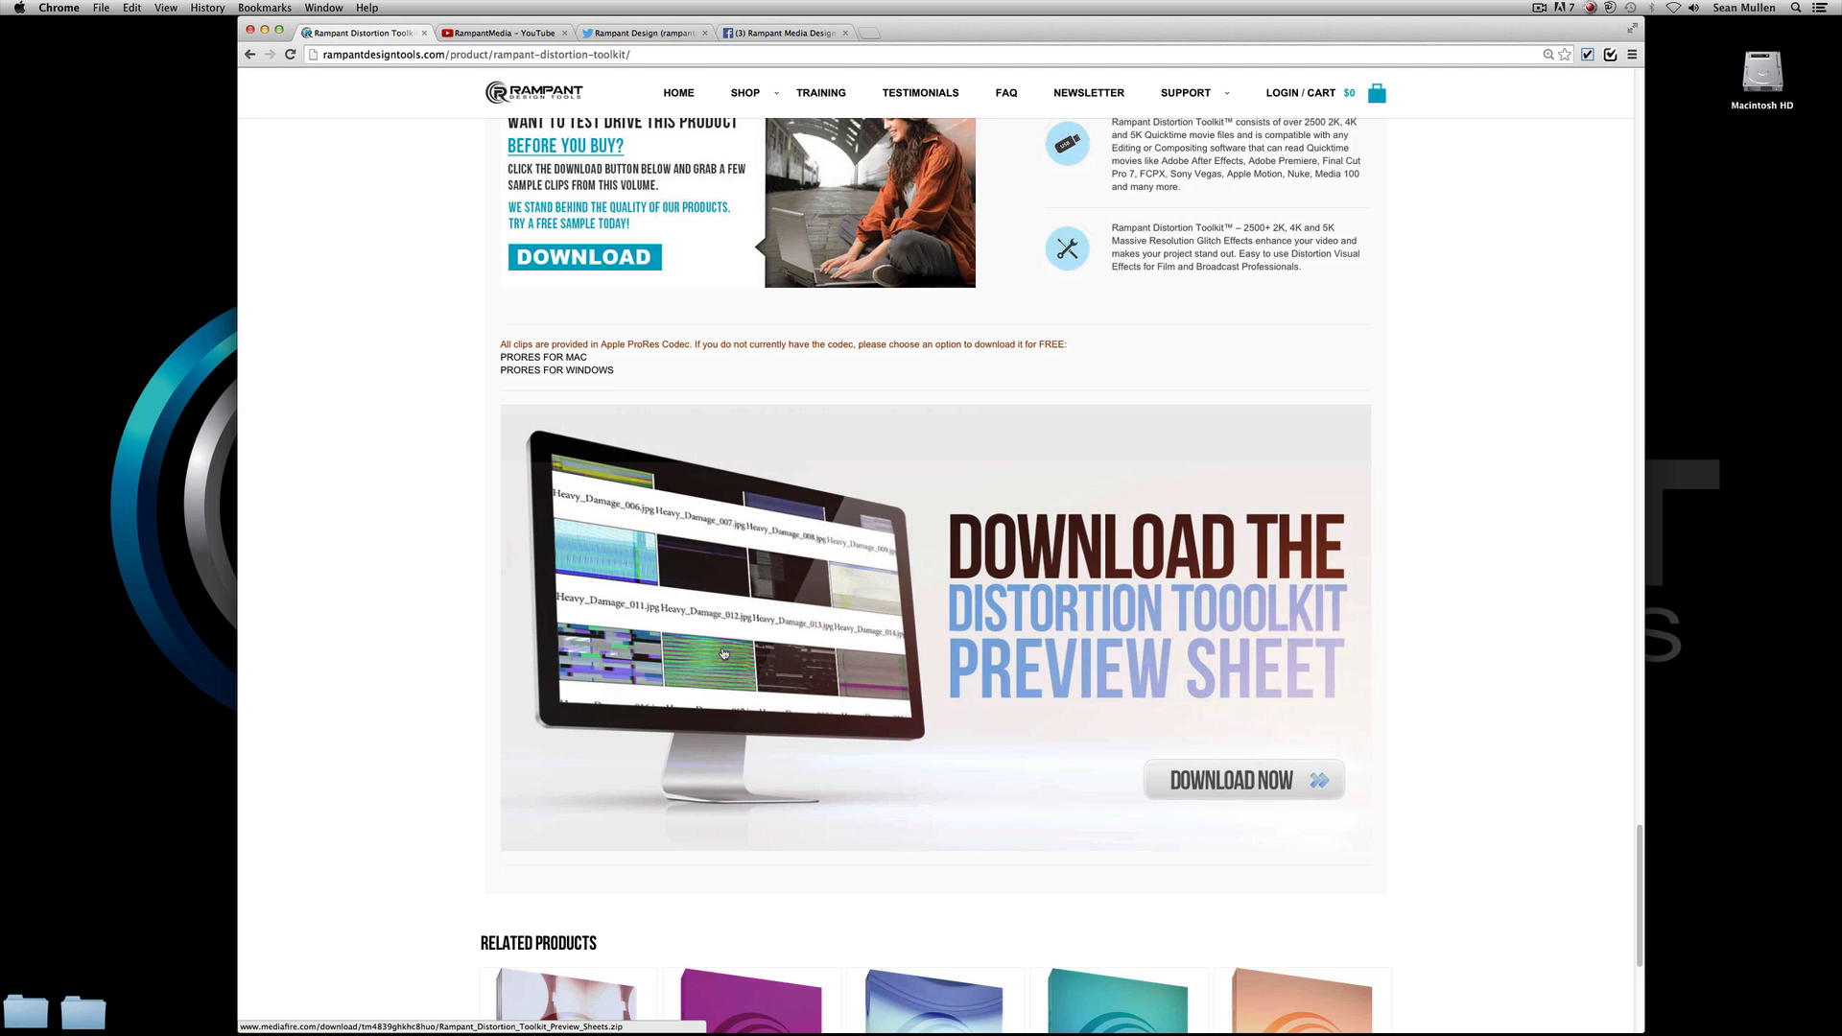
pyautogui.scroll(20, 723, 654)
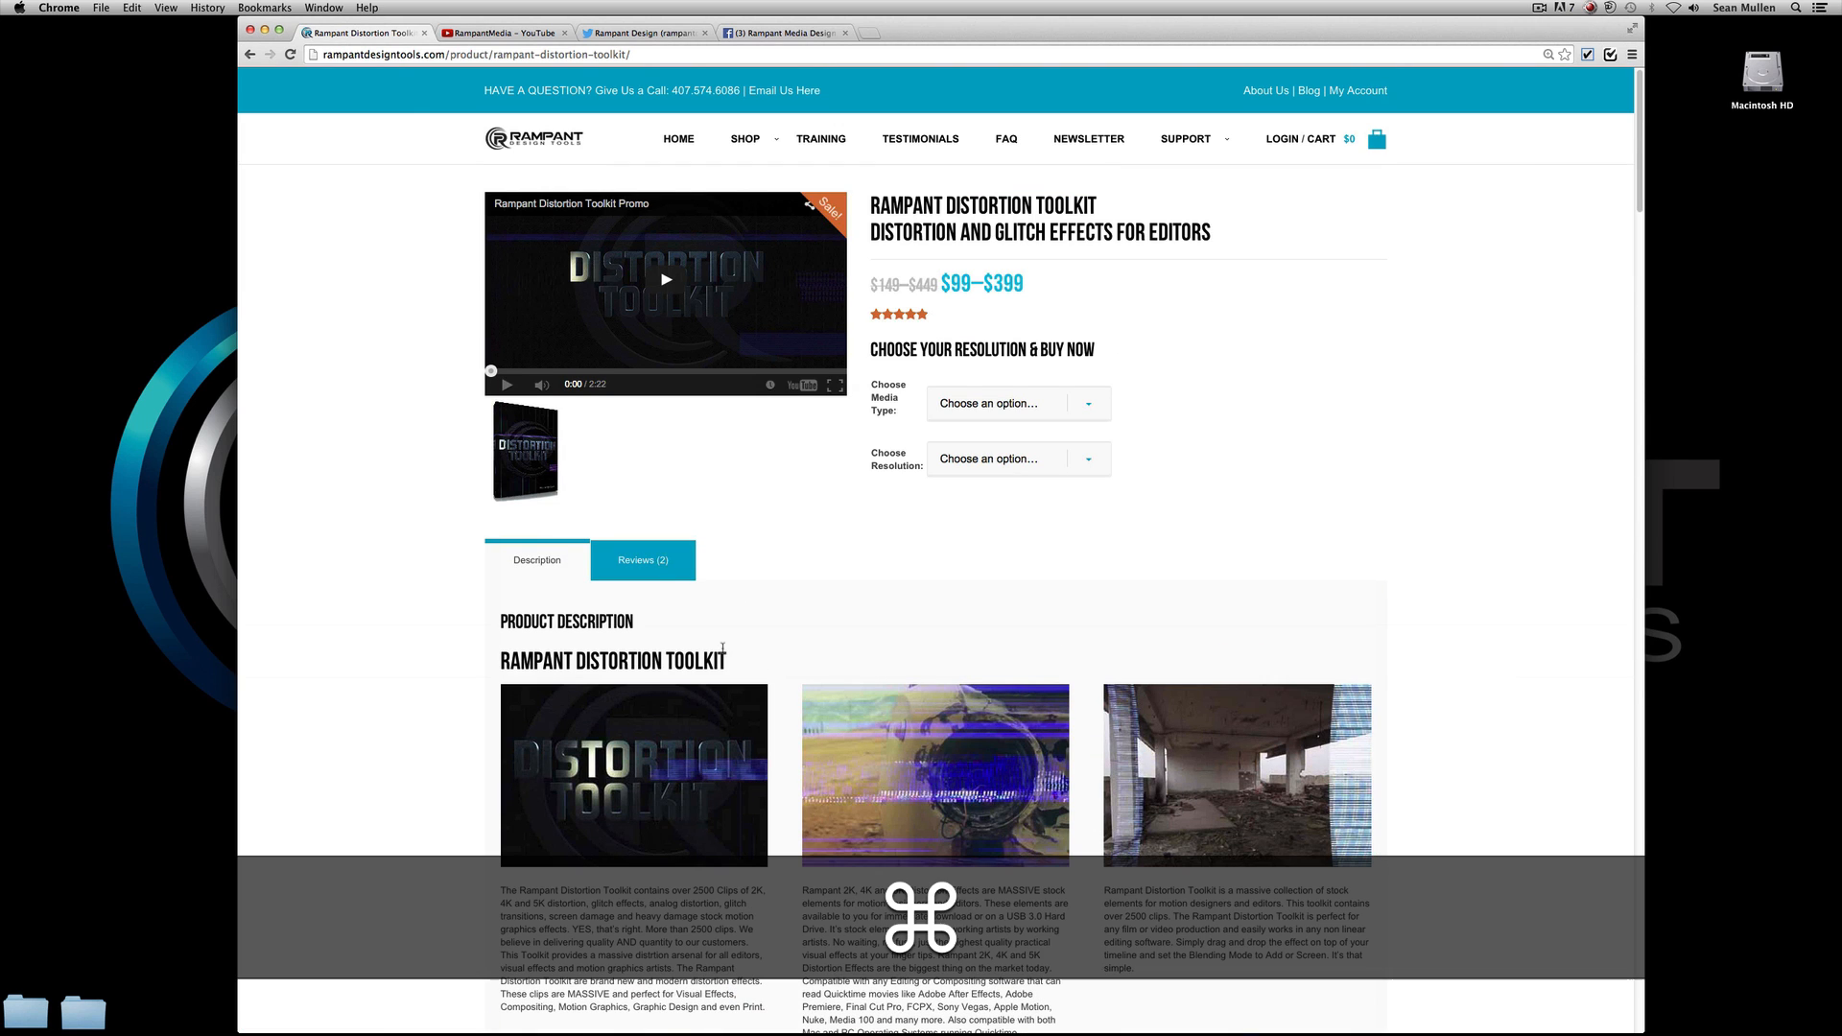
# Switch to Premiere Pro and play the finished example clips in the timeline, starting just before the first one.
pyautogui.press('super+Tab')
pyautogui.press('super+Tab')
pyautogui.press('super+Tab')
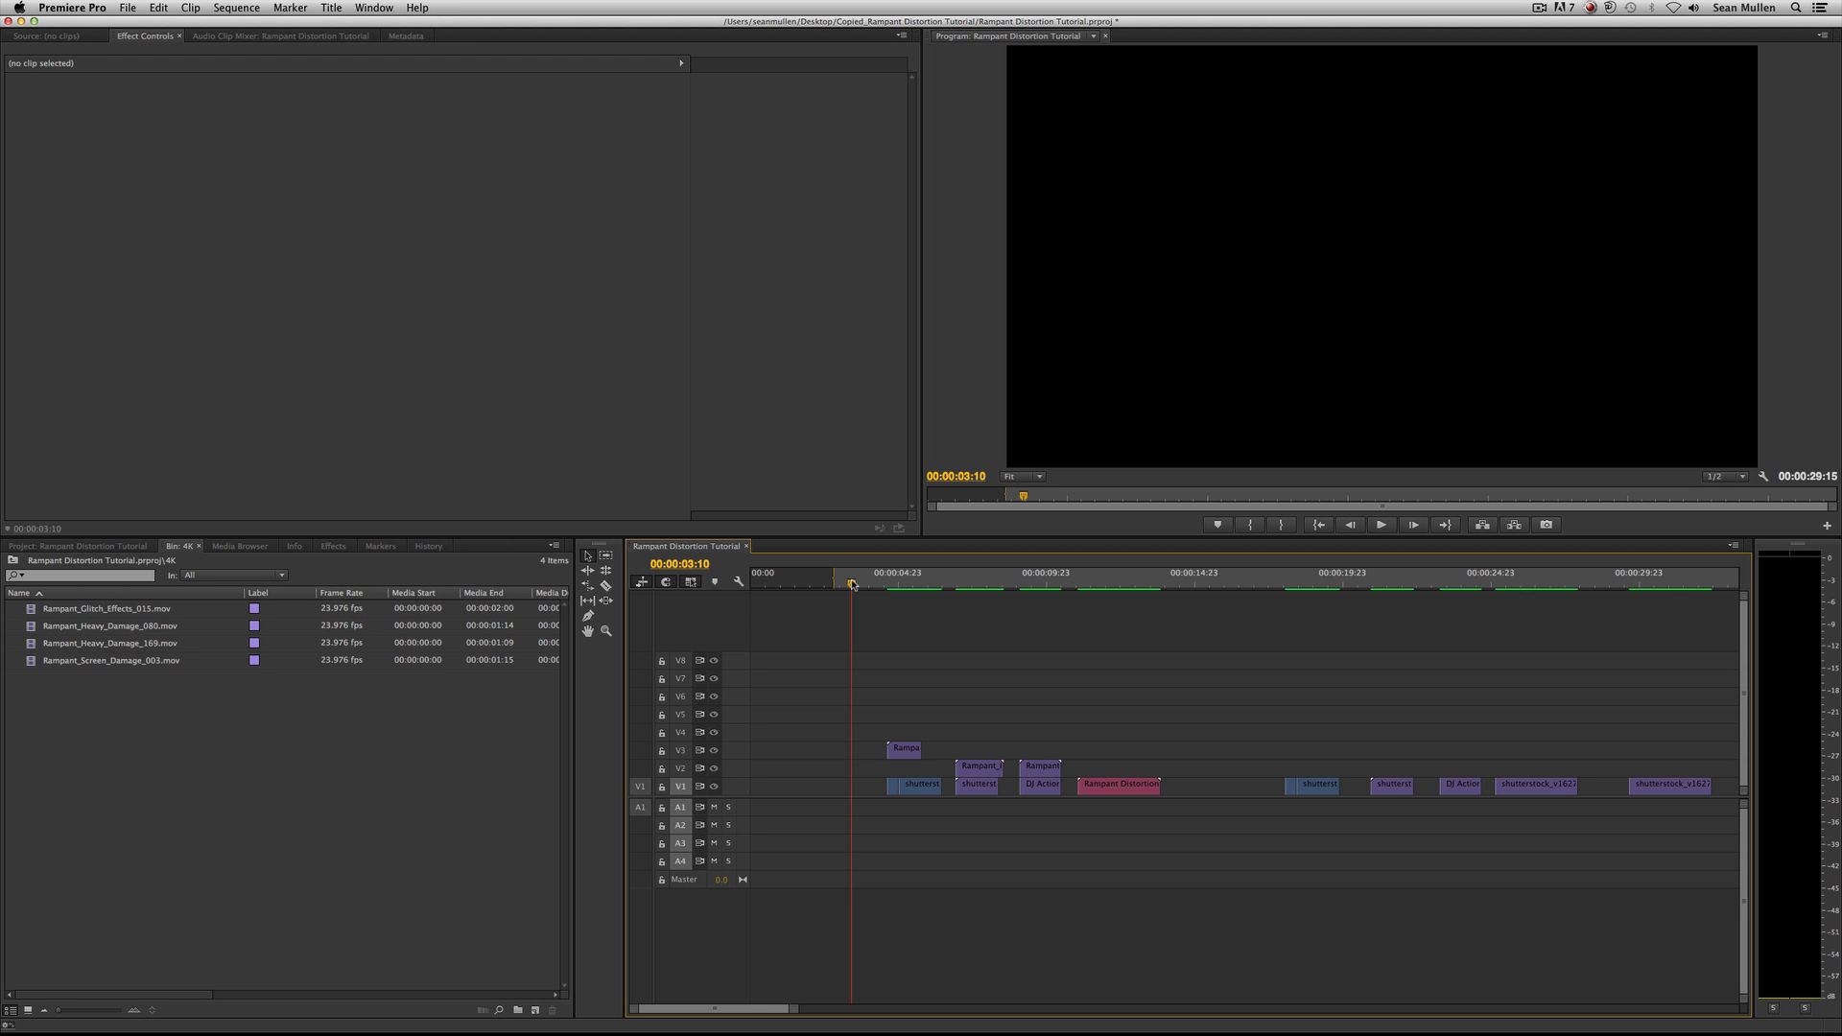
pyautogui.click(872, 584)
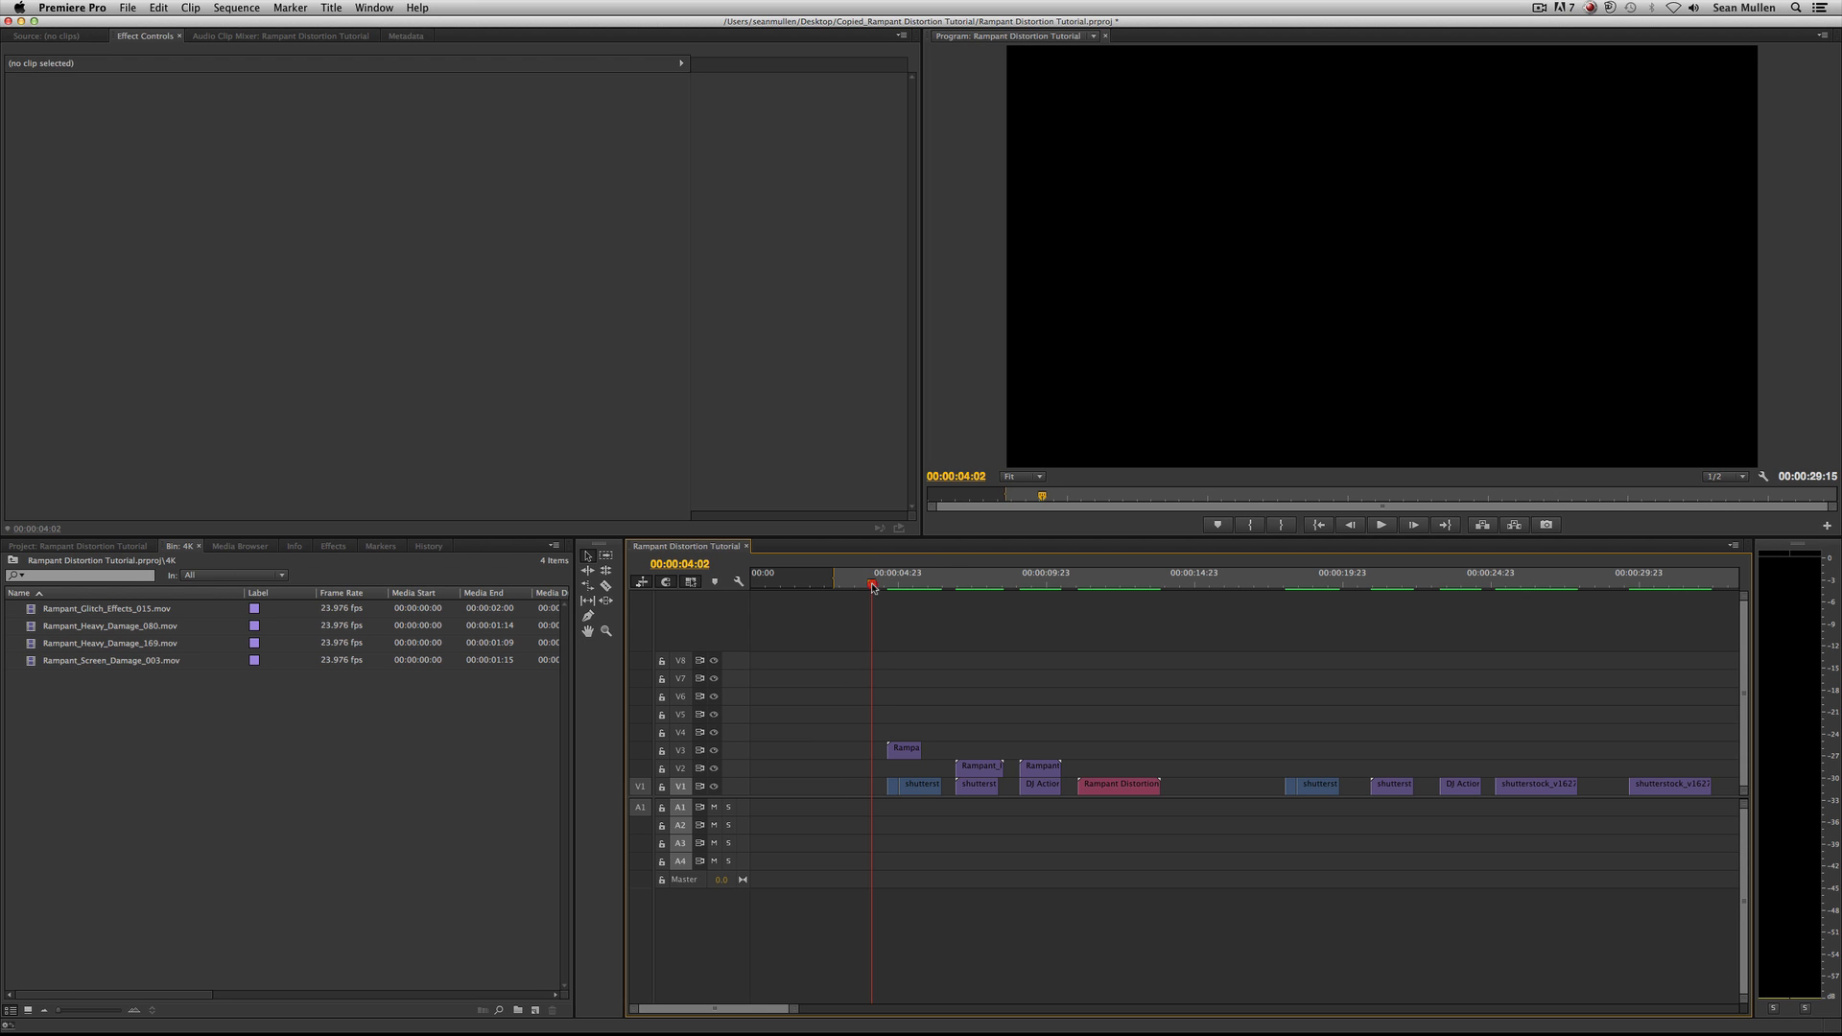
pyautogui.press('space')
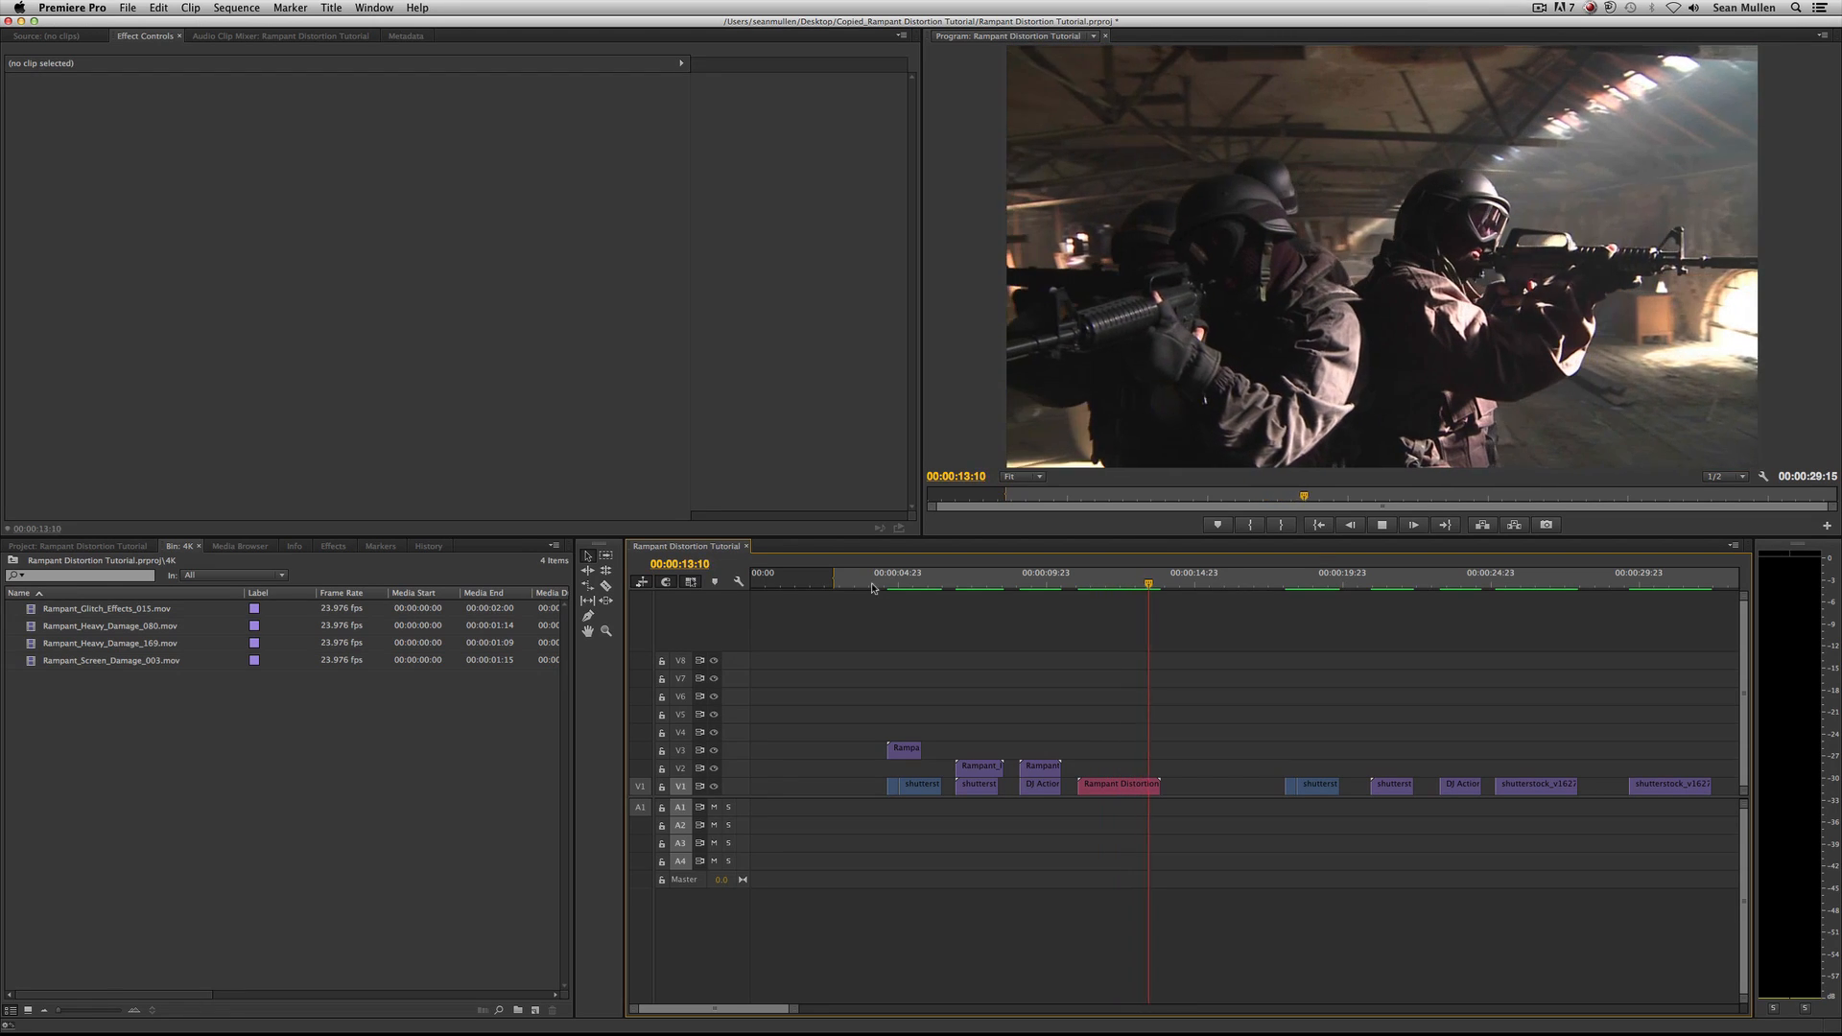
pyautogui.press('space')
# Scrub through the first three finished examples and inspect the distortion on the red Rampant Distortion clip.
pyautogui.click(1064, 576)
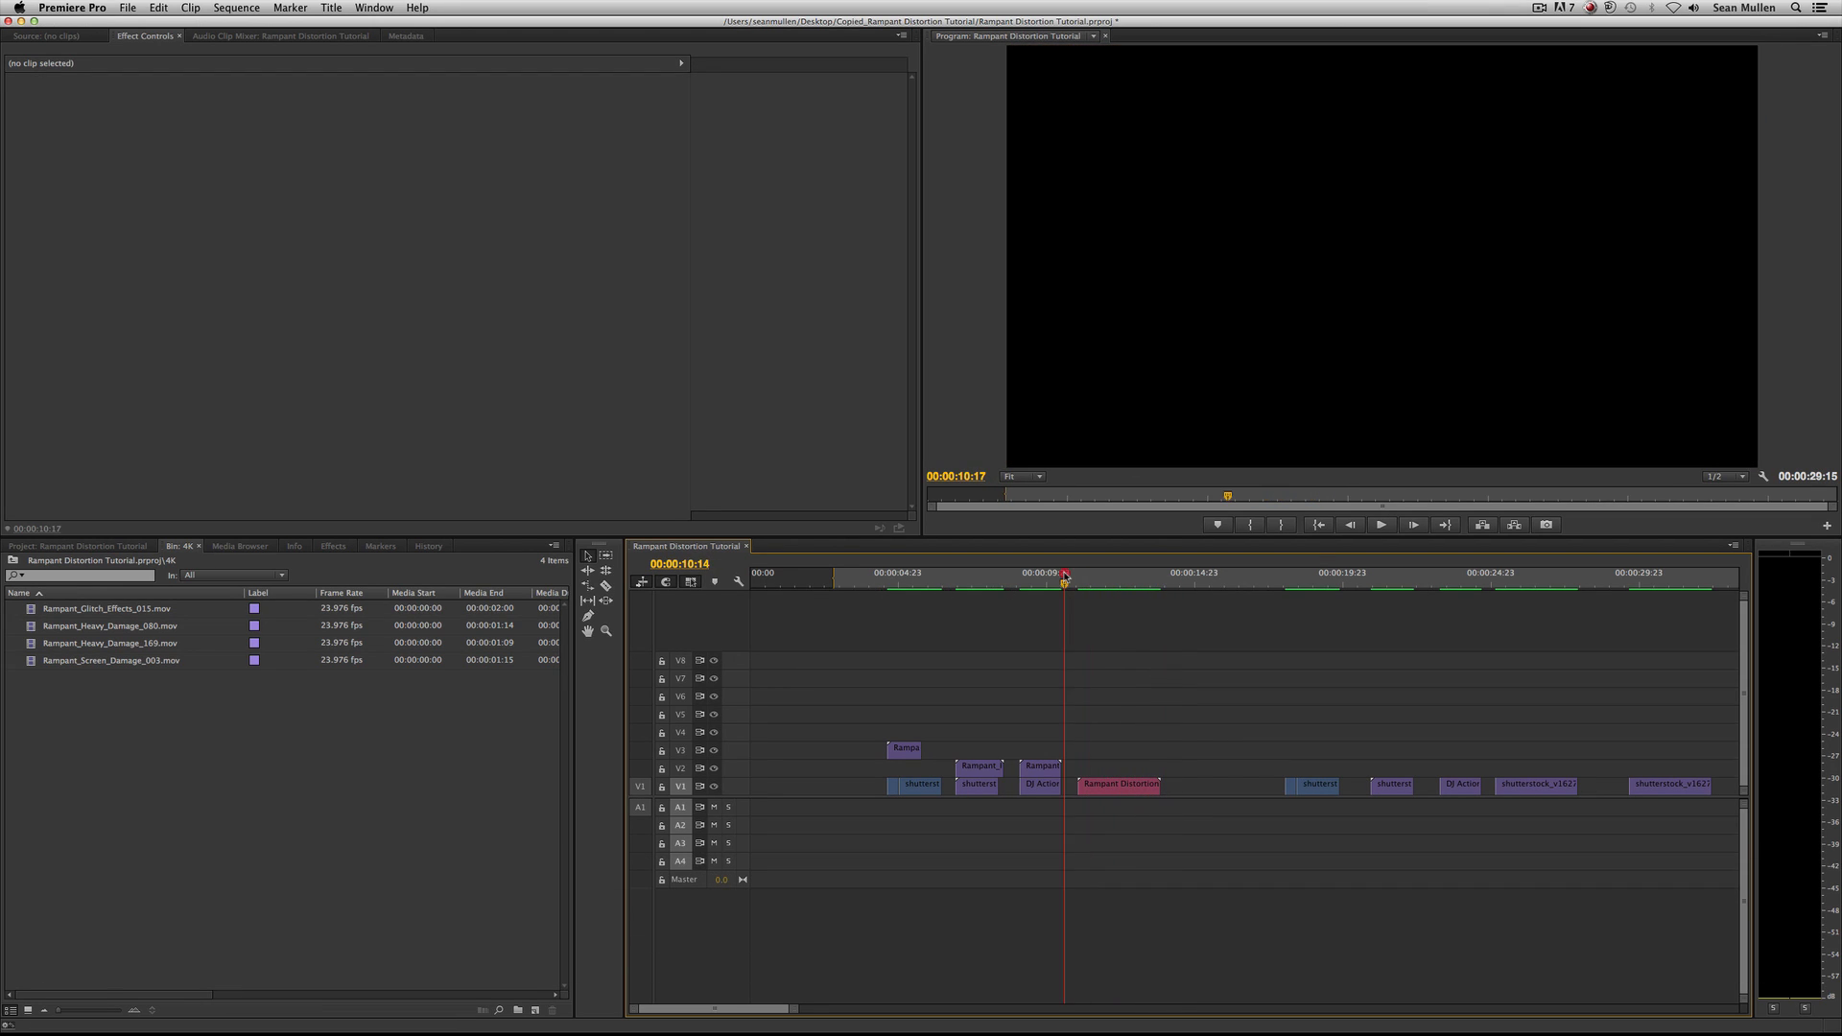
pyautogui.moveTo(1064, 576); pyautogui.dragTo(903, 570)
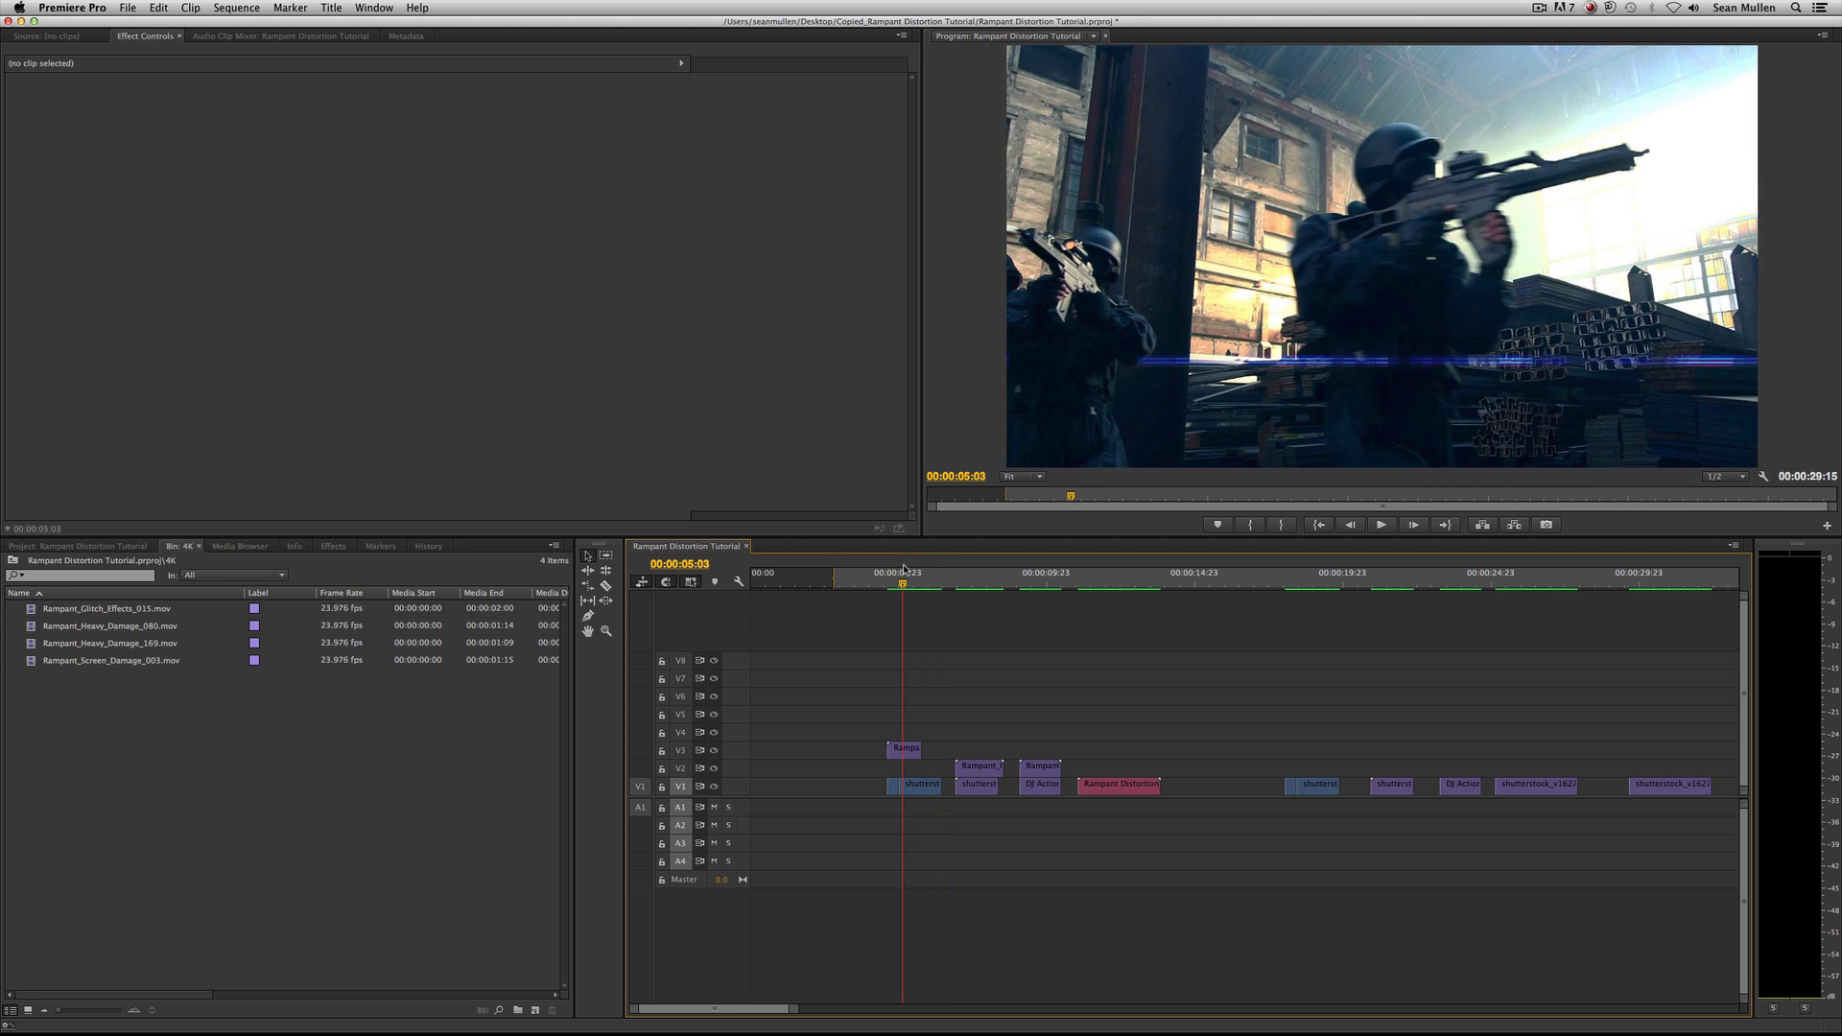
pyautogui.click(973, 575)
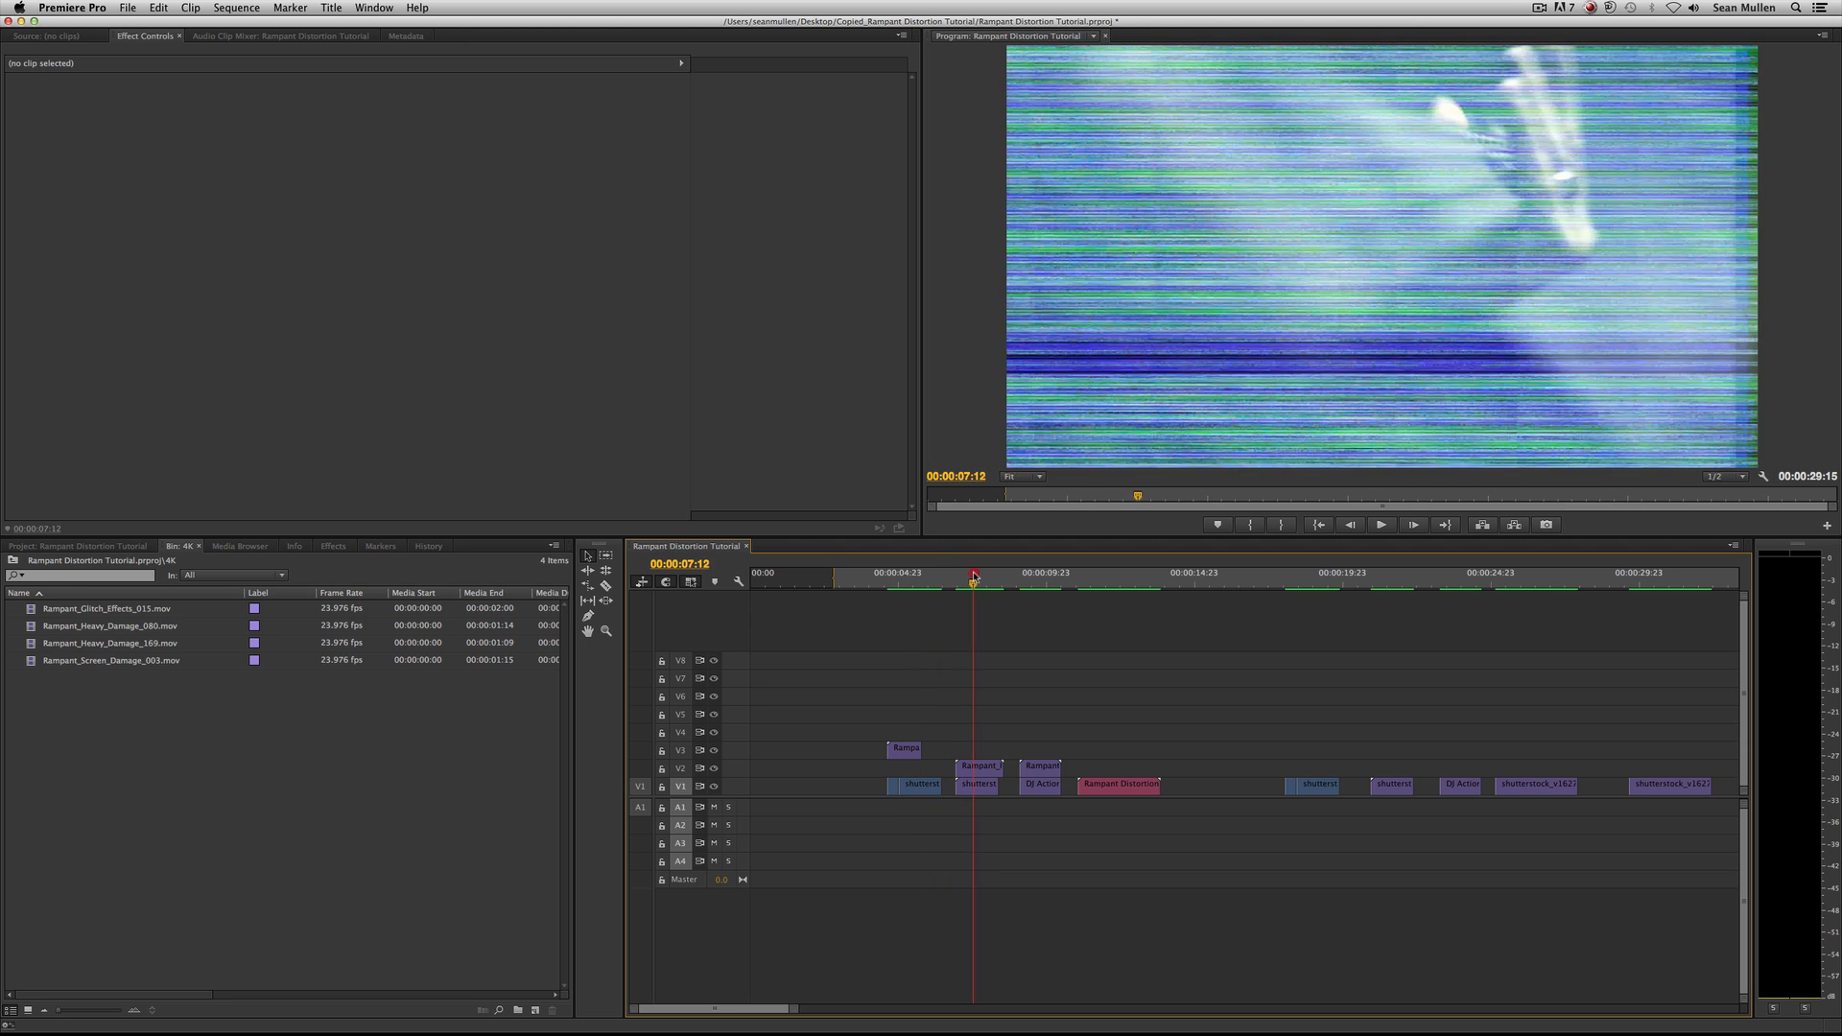
pyautogui.click(1030, 577)
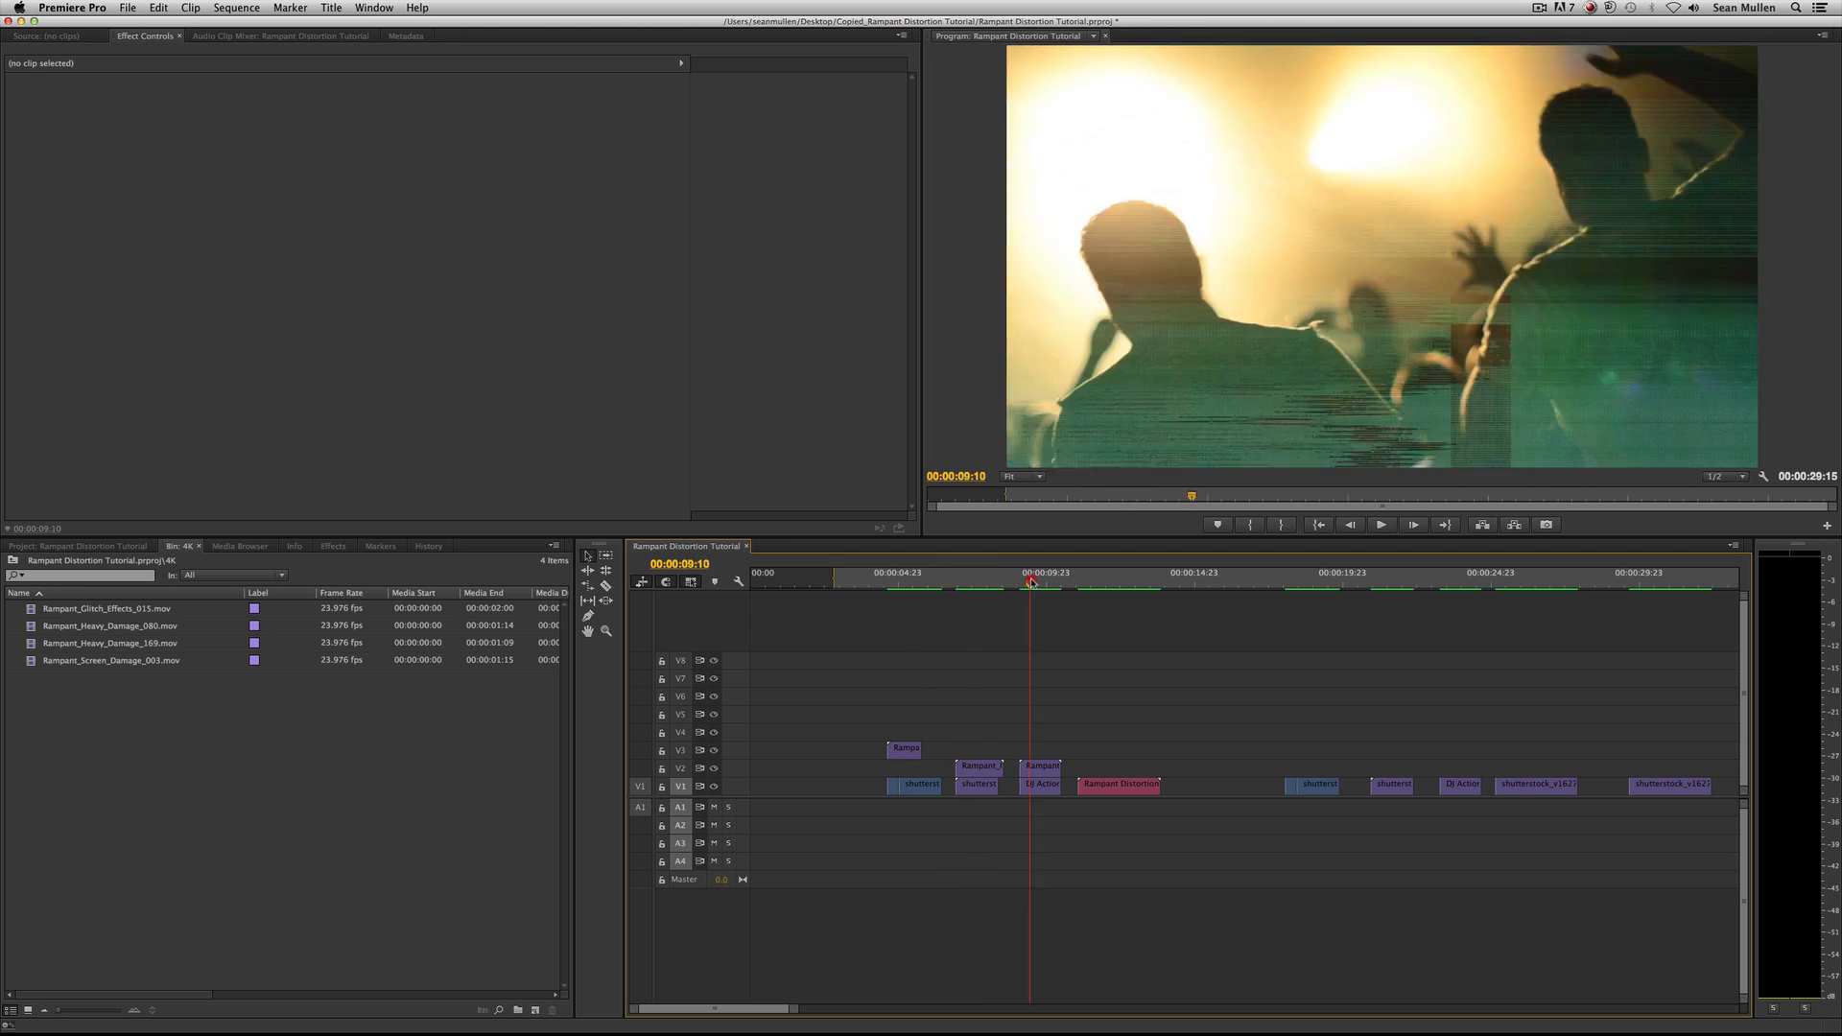
pyautogui.moveTo(1031, 579); pyautogui.dragTo(1072, 585)
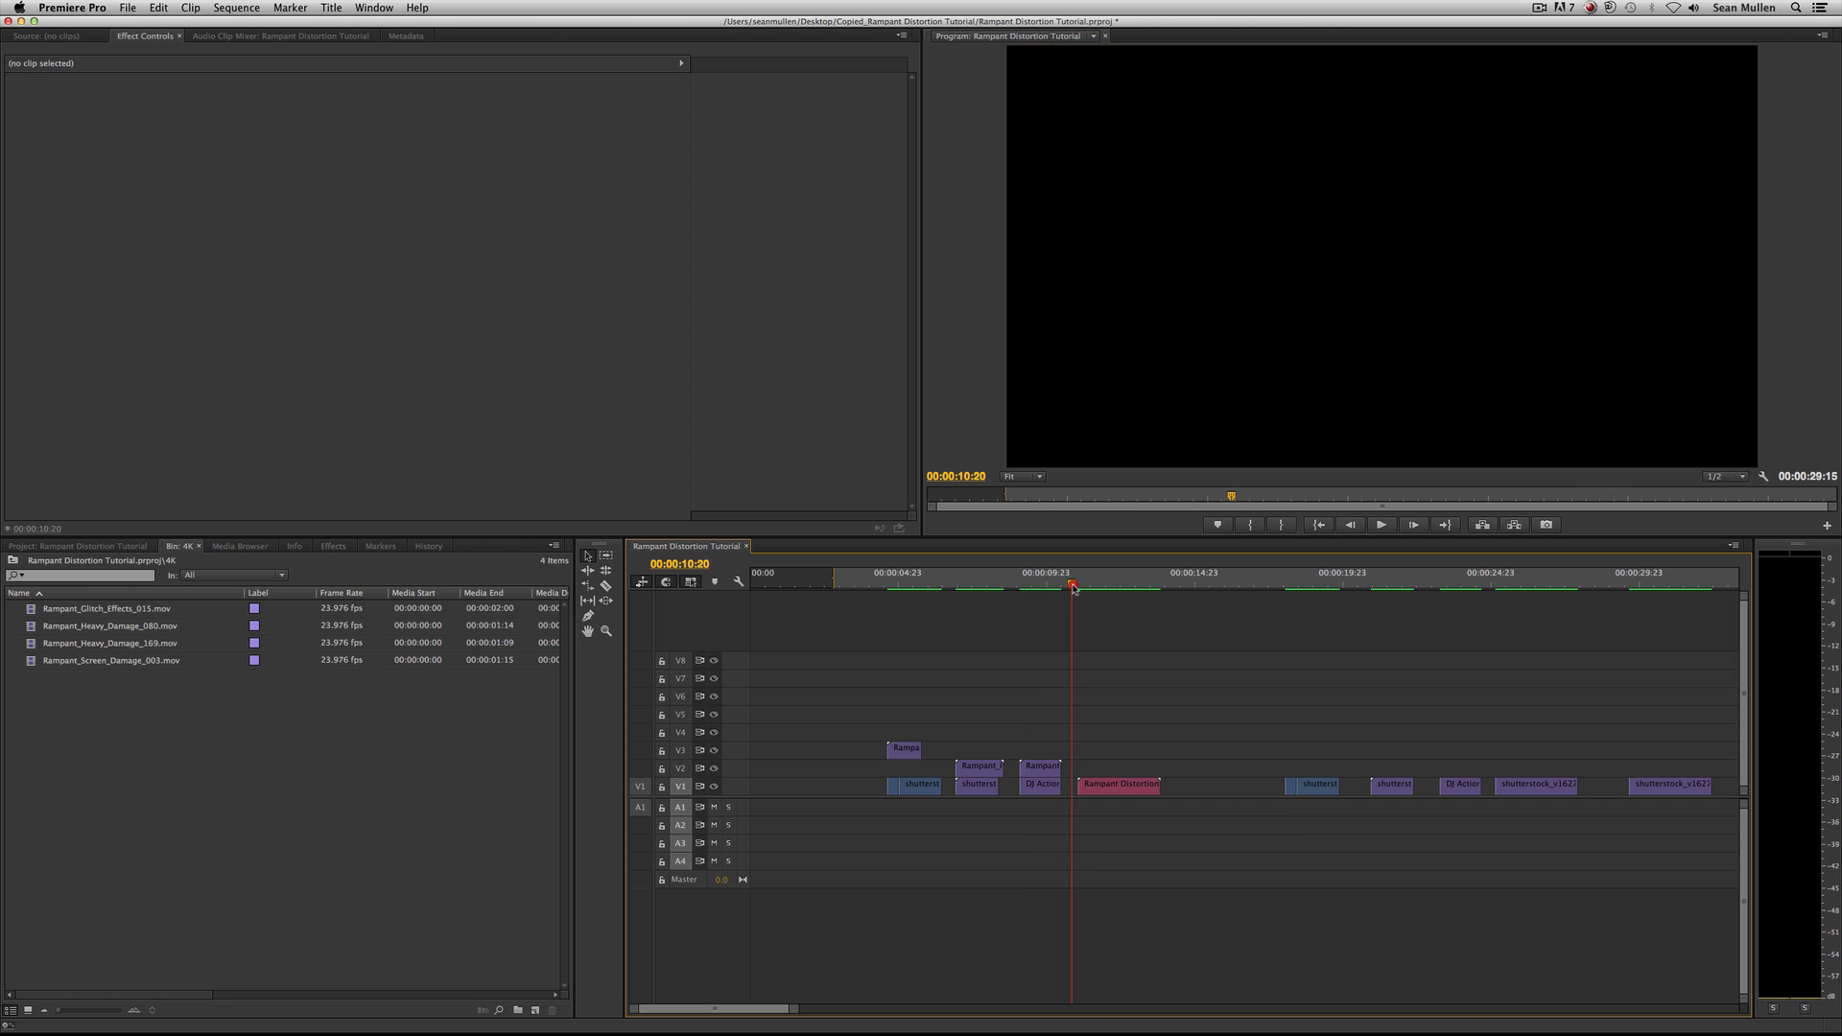
pyautogui.press('space')
pyautogui.press('space')
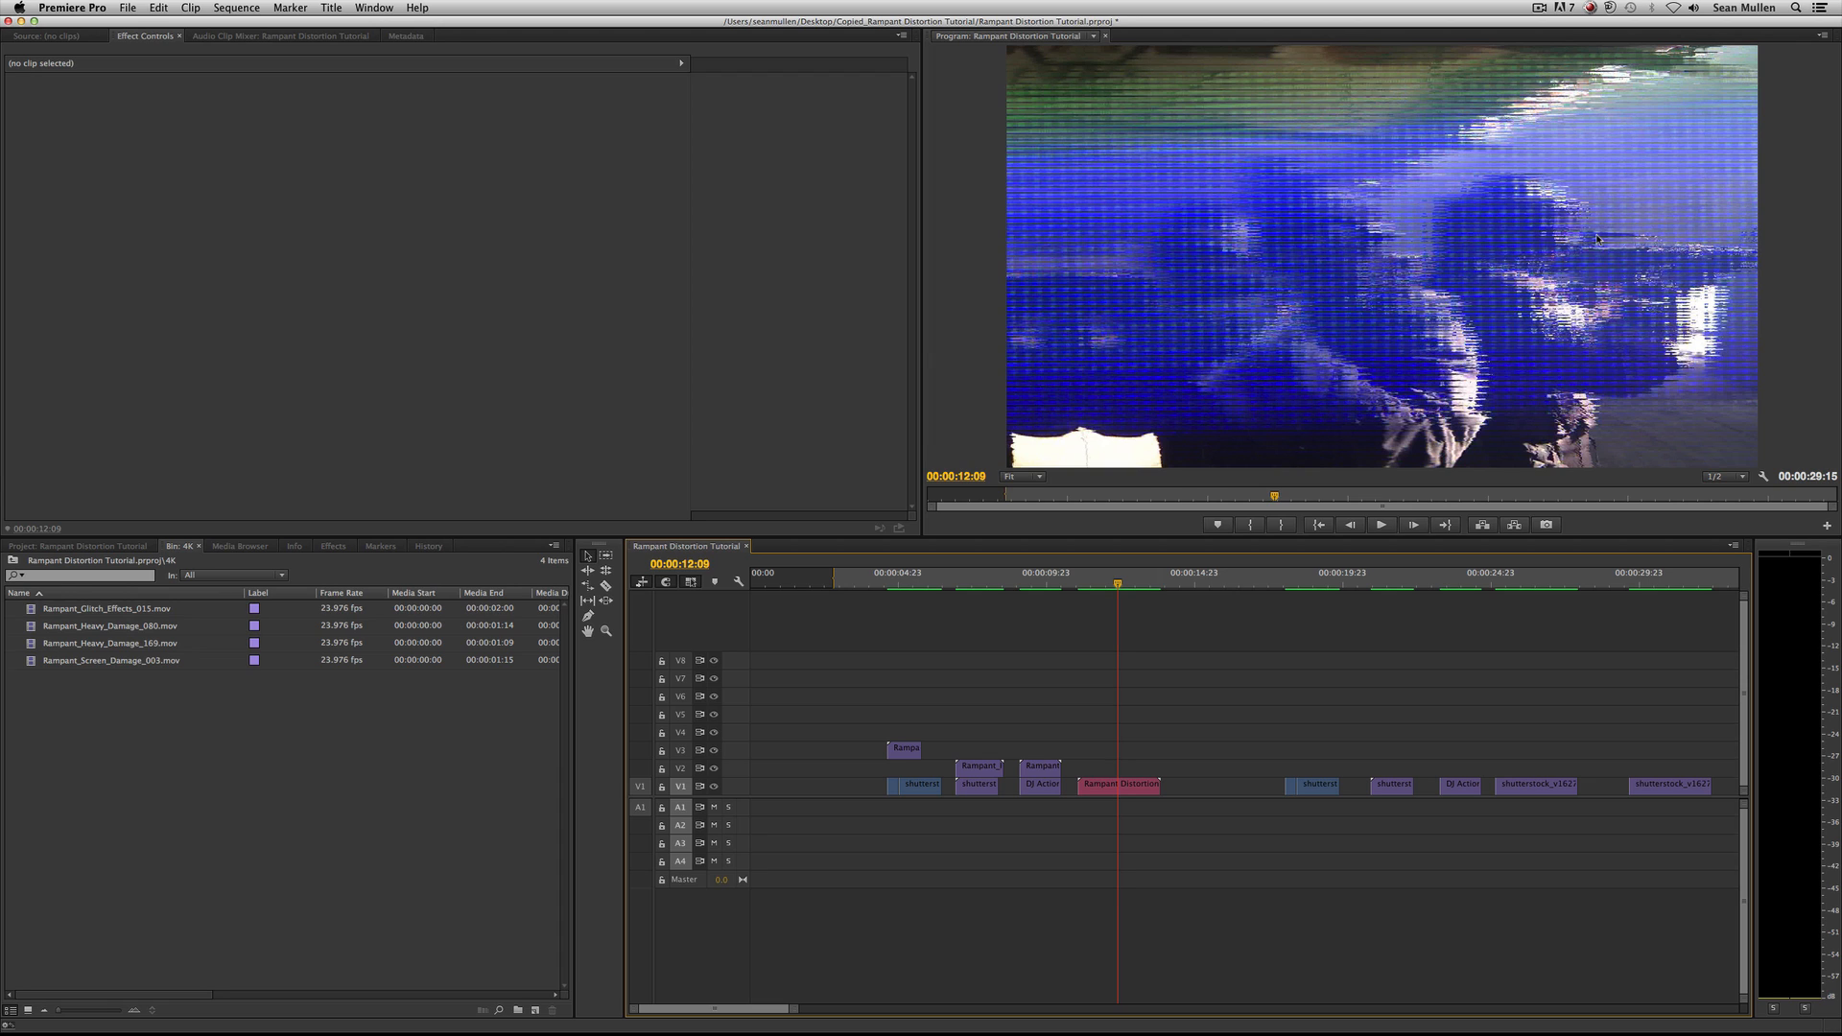
pyautogui.click(1120, 583)
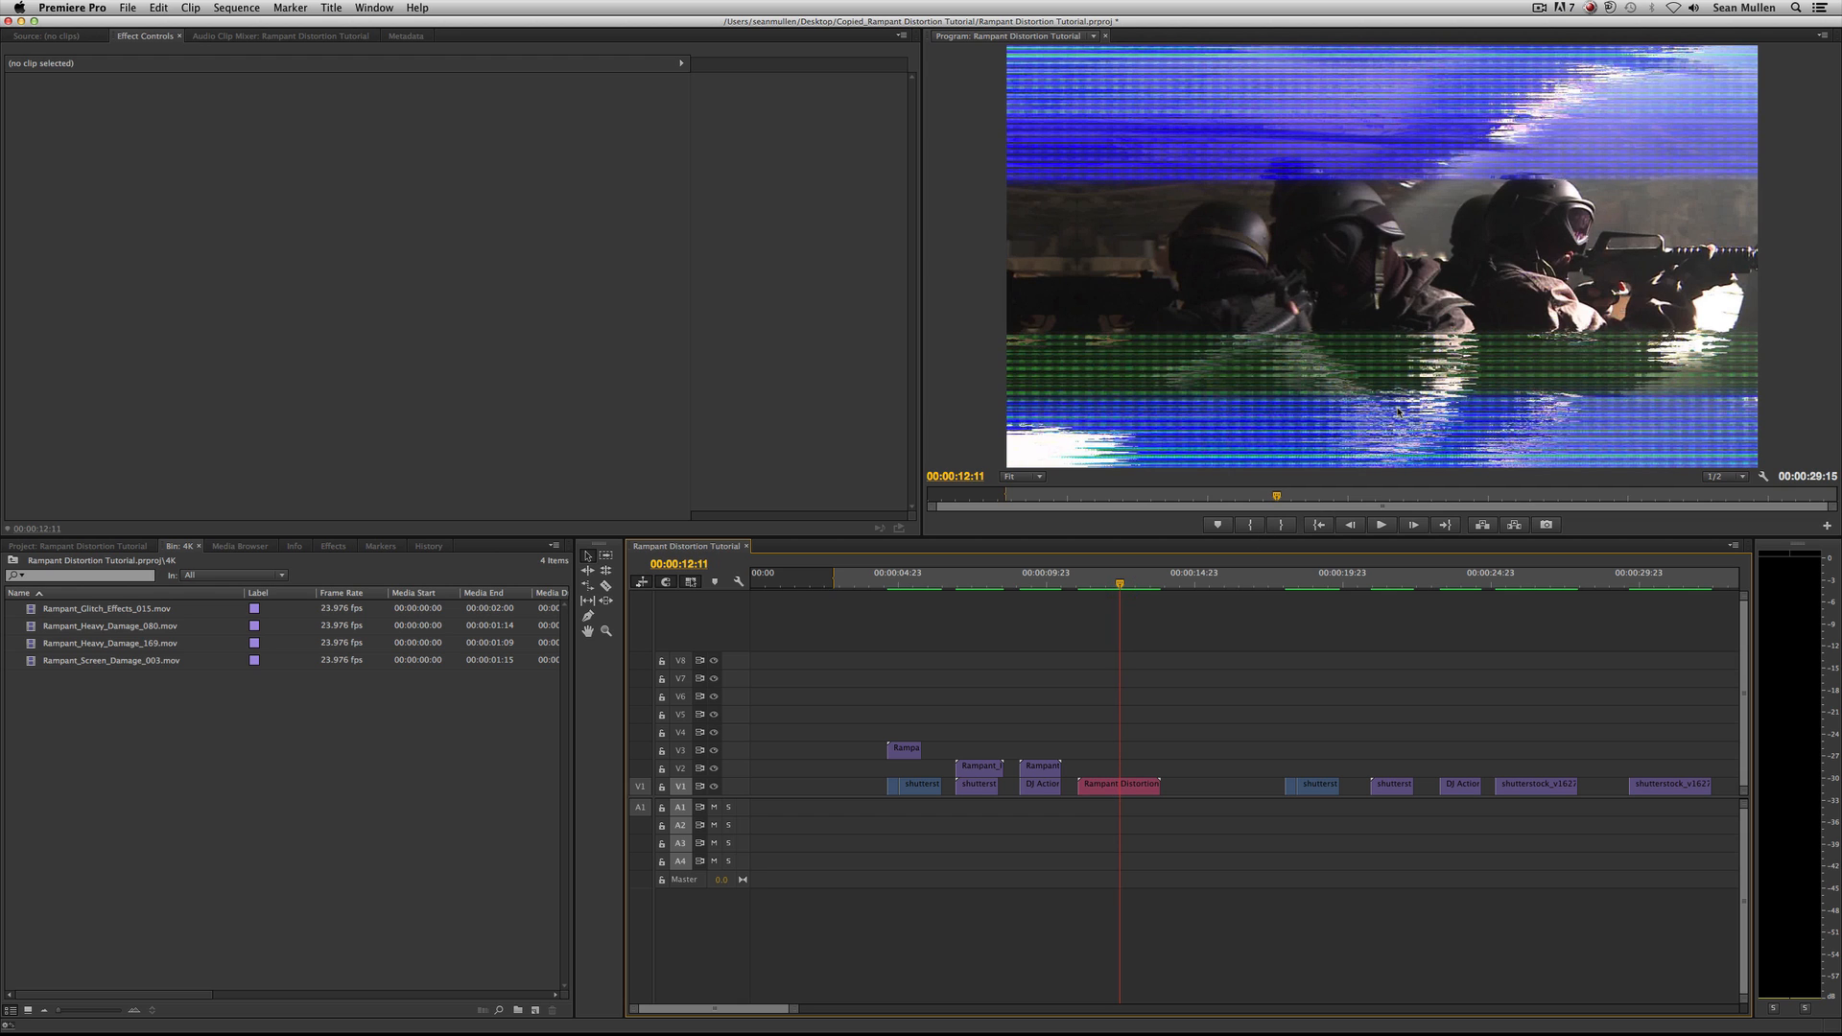
# Play the first finished example shot and its untreated copy near 00:00:18:00 for comparison.
pyautogui.click(874, 581)
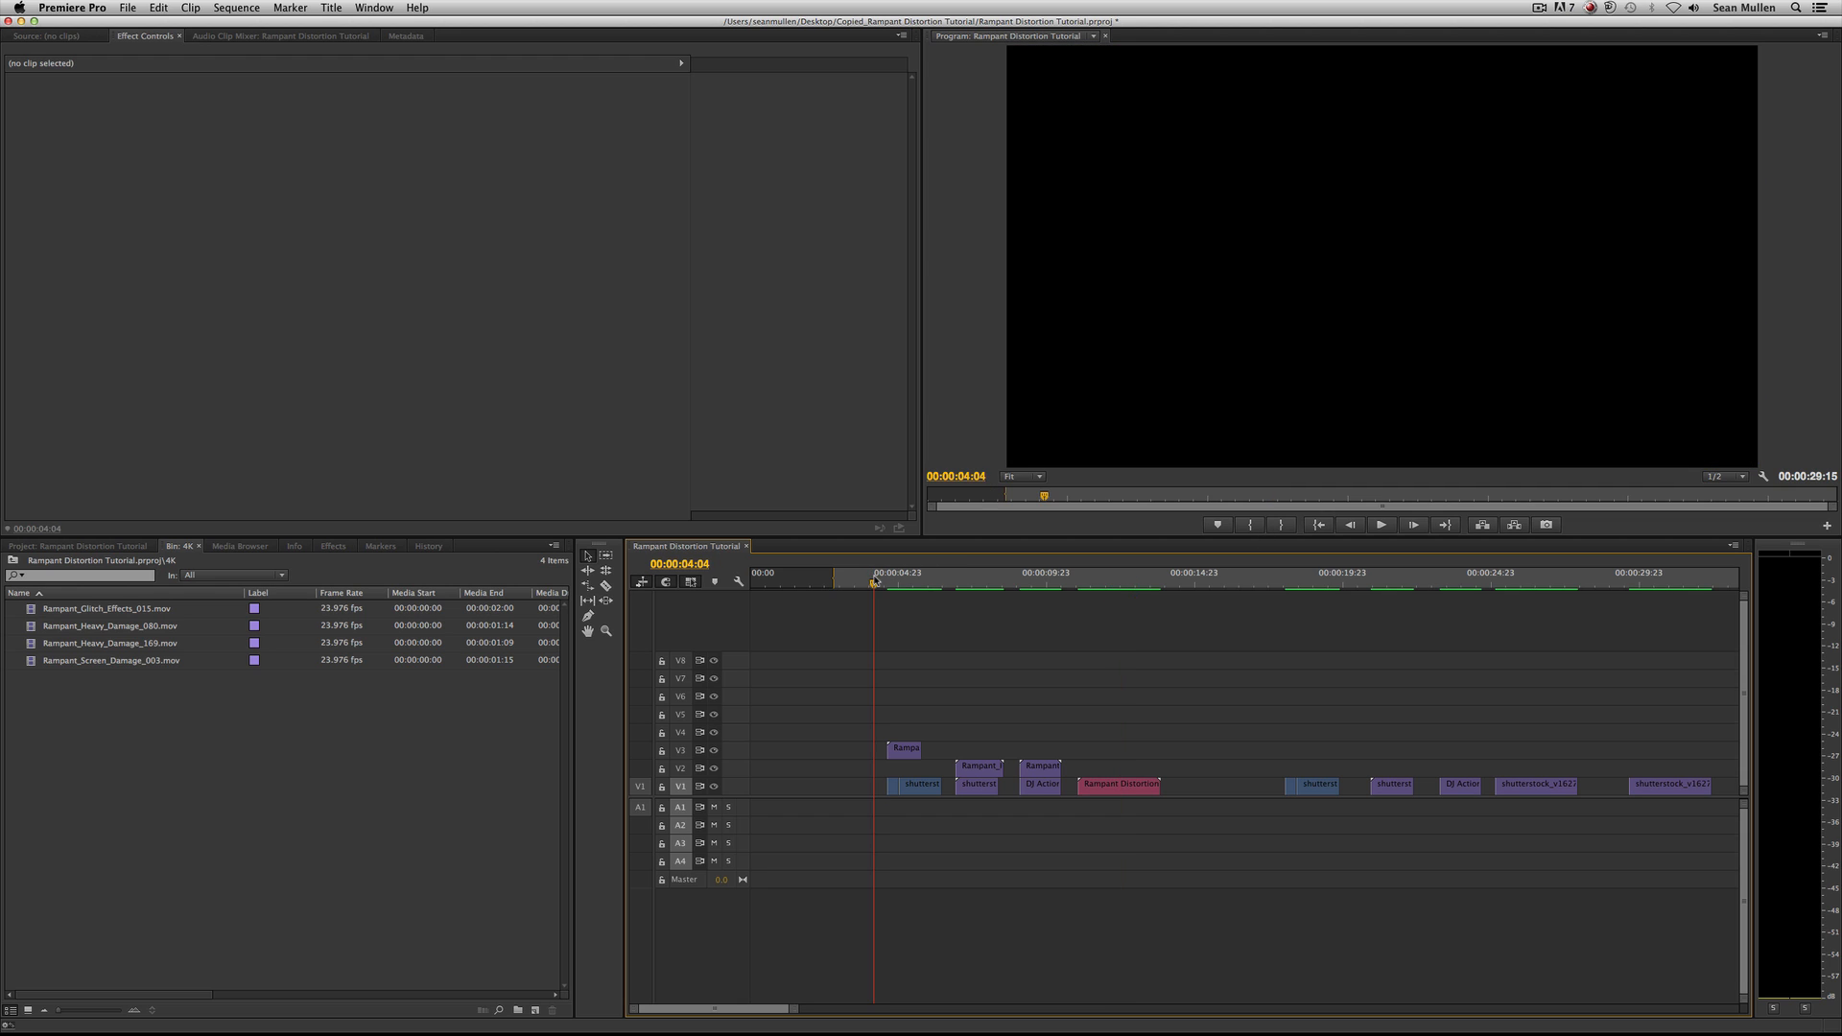
pyautogui.press('space')
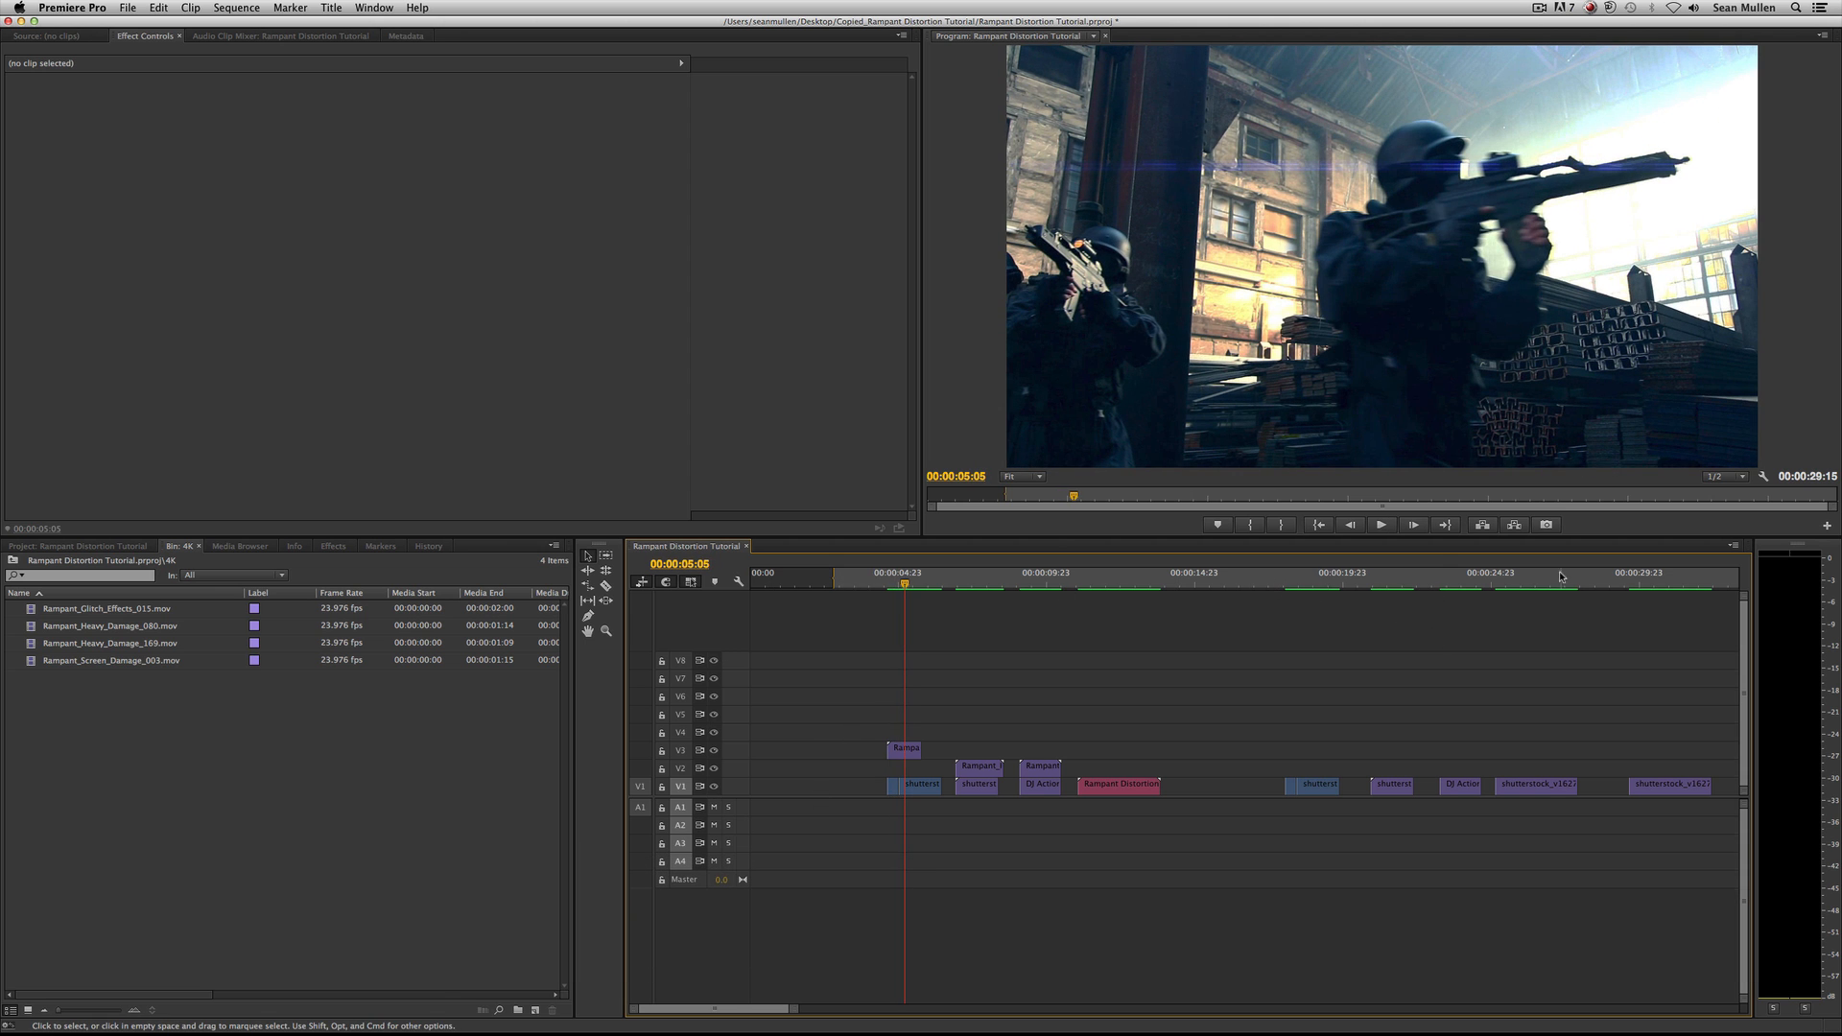
pyautogui.click(1286, 581)
pyautogui.press('space')
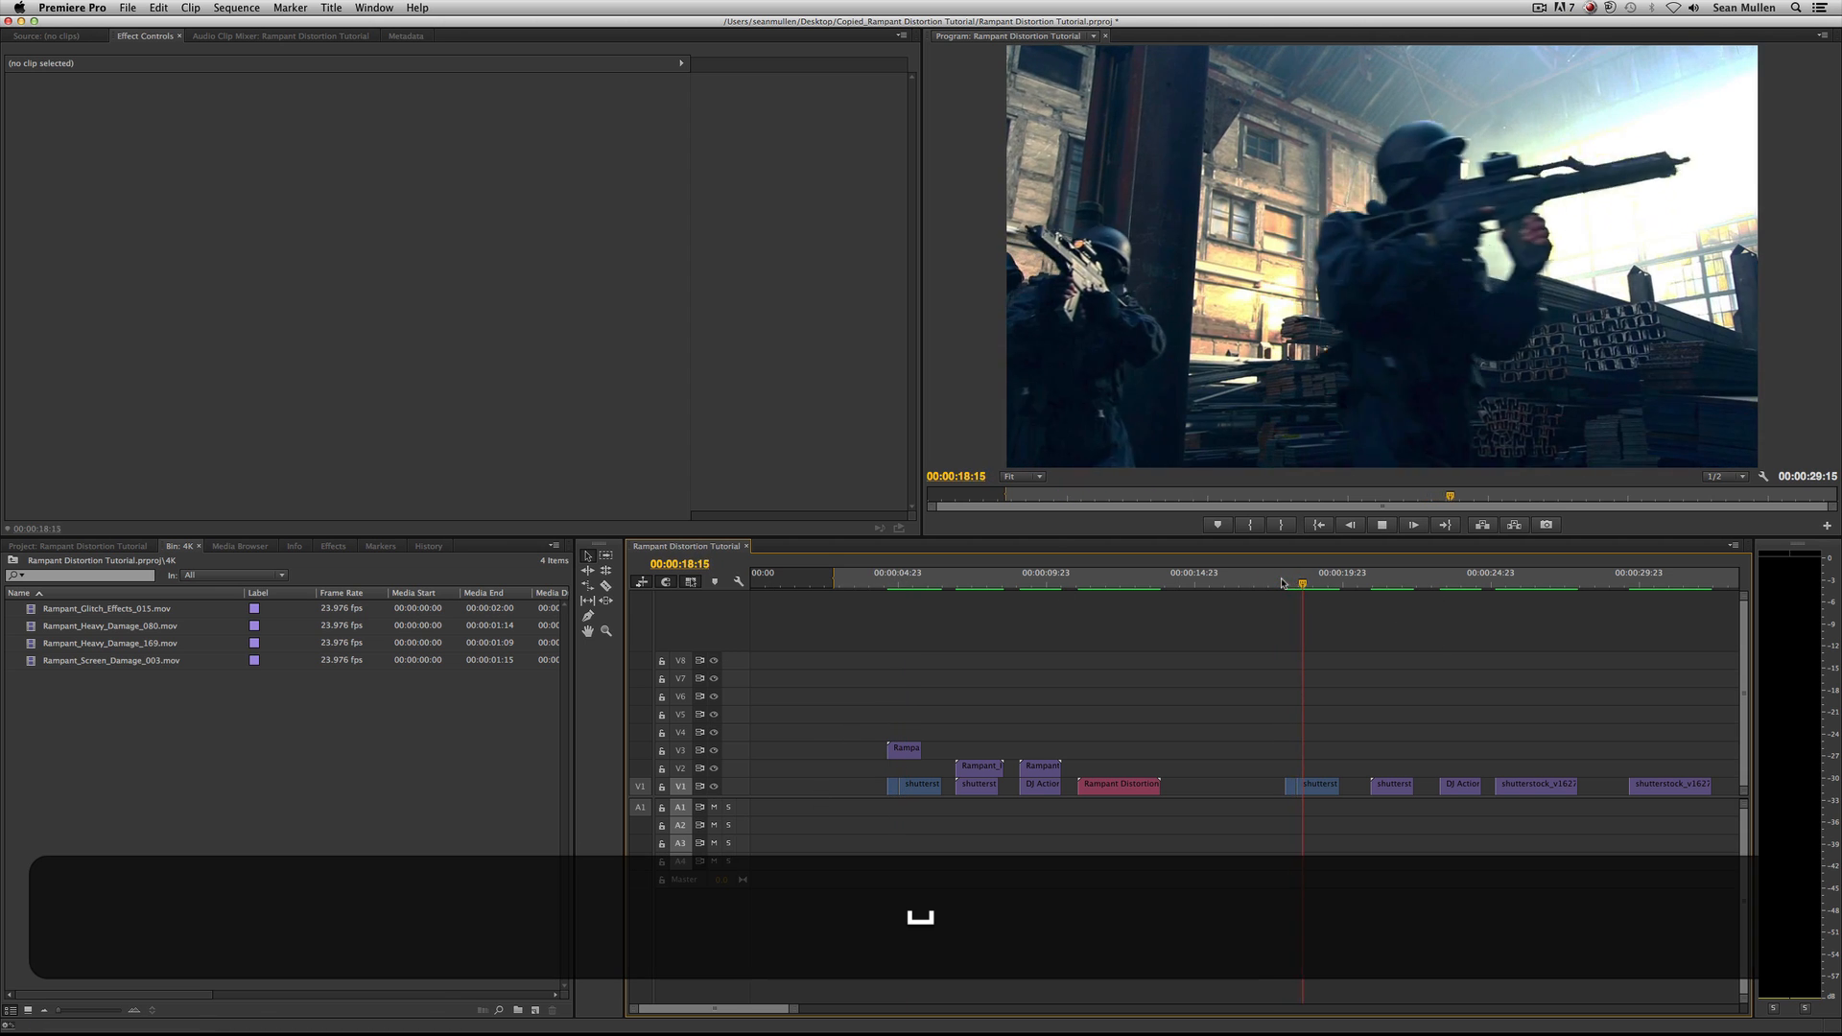
pyautogui.press('space')
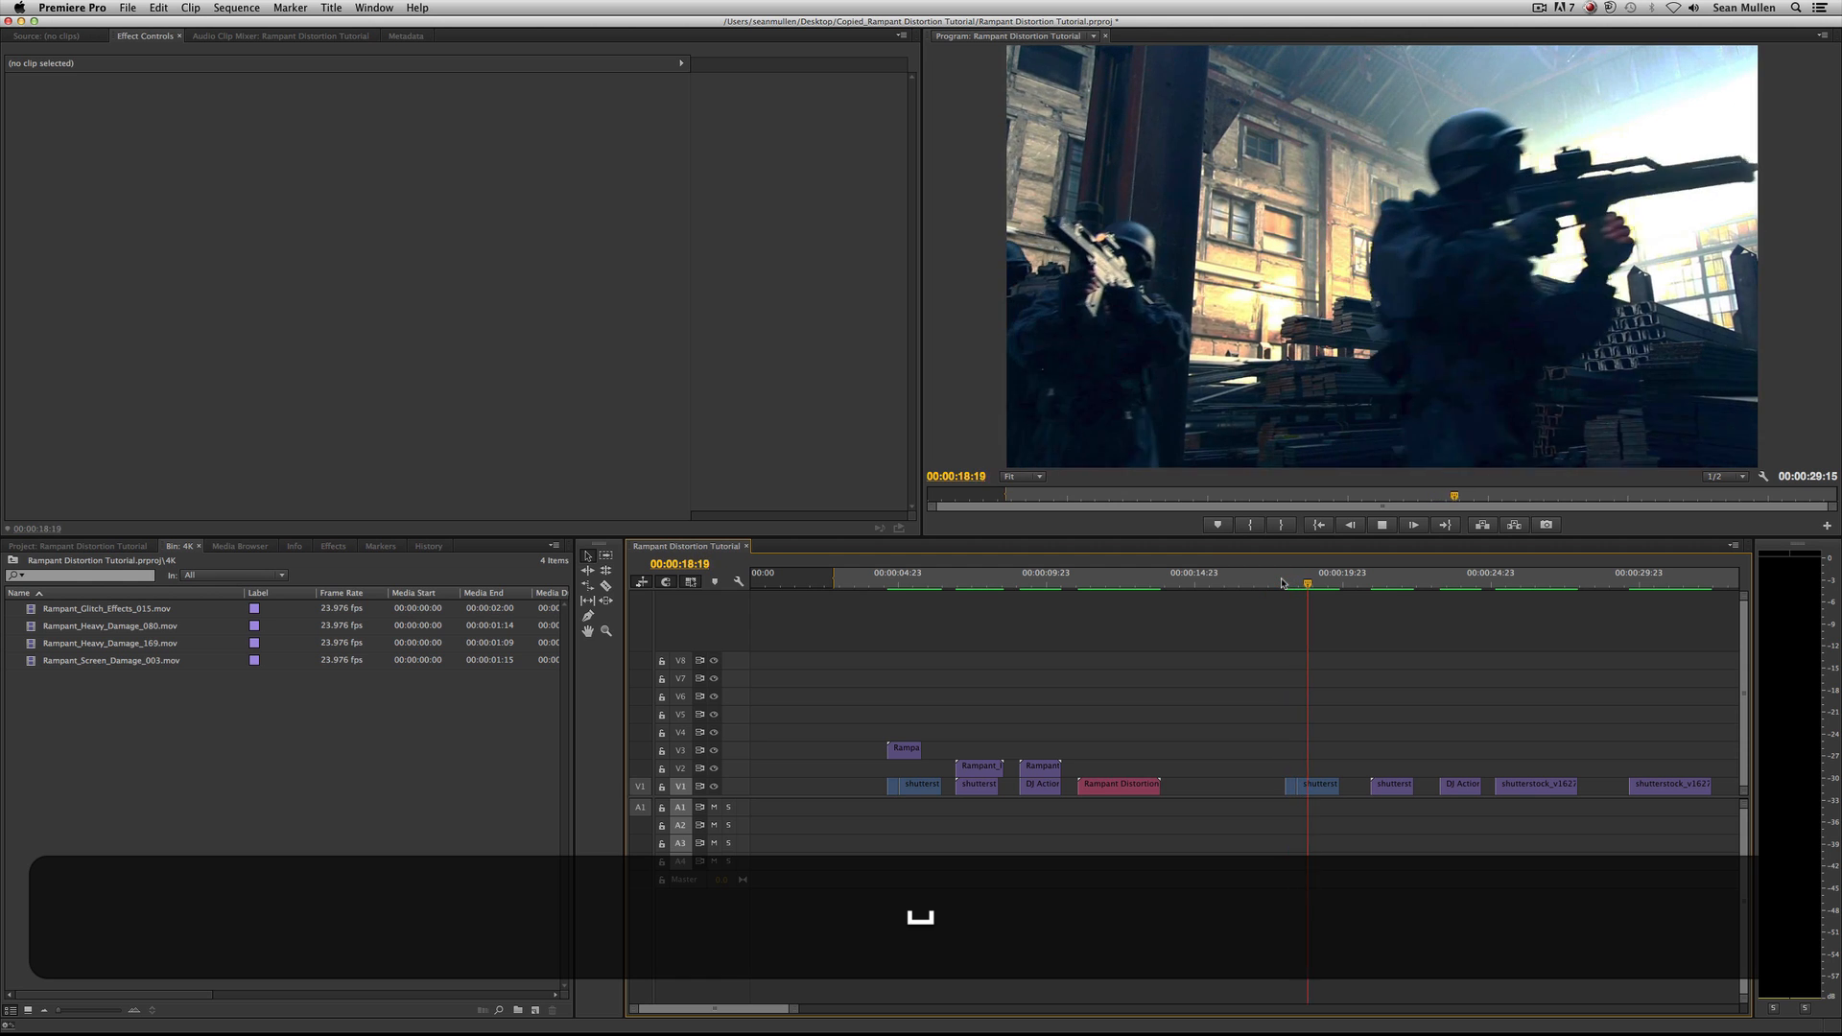
pyautogui.press('space')
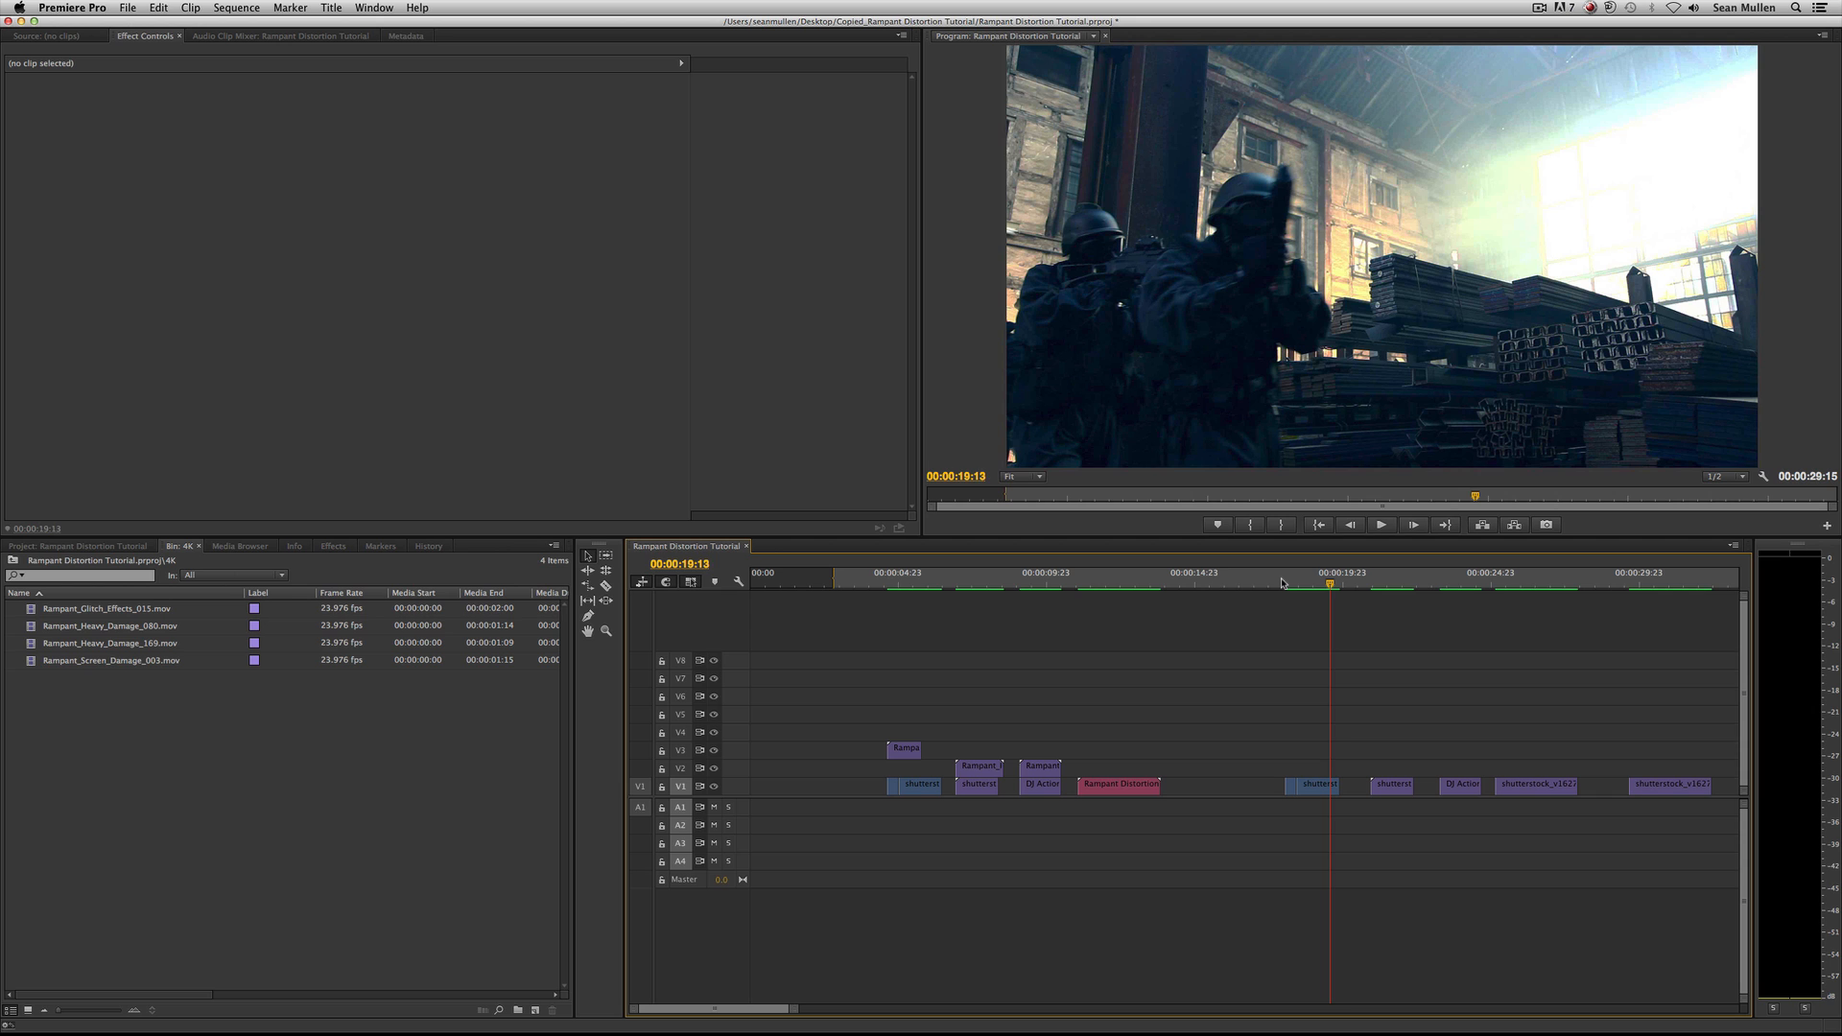
# Preview Rampant_Glitch_Effects_015.mov, place it on V2 above the untreated shot at 00:00:18:01, and play that section.
pyautogui.doubleClick(94, 611)
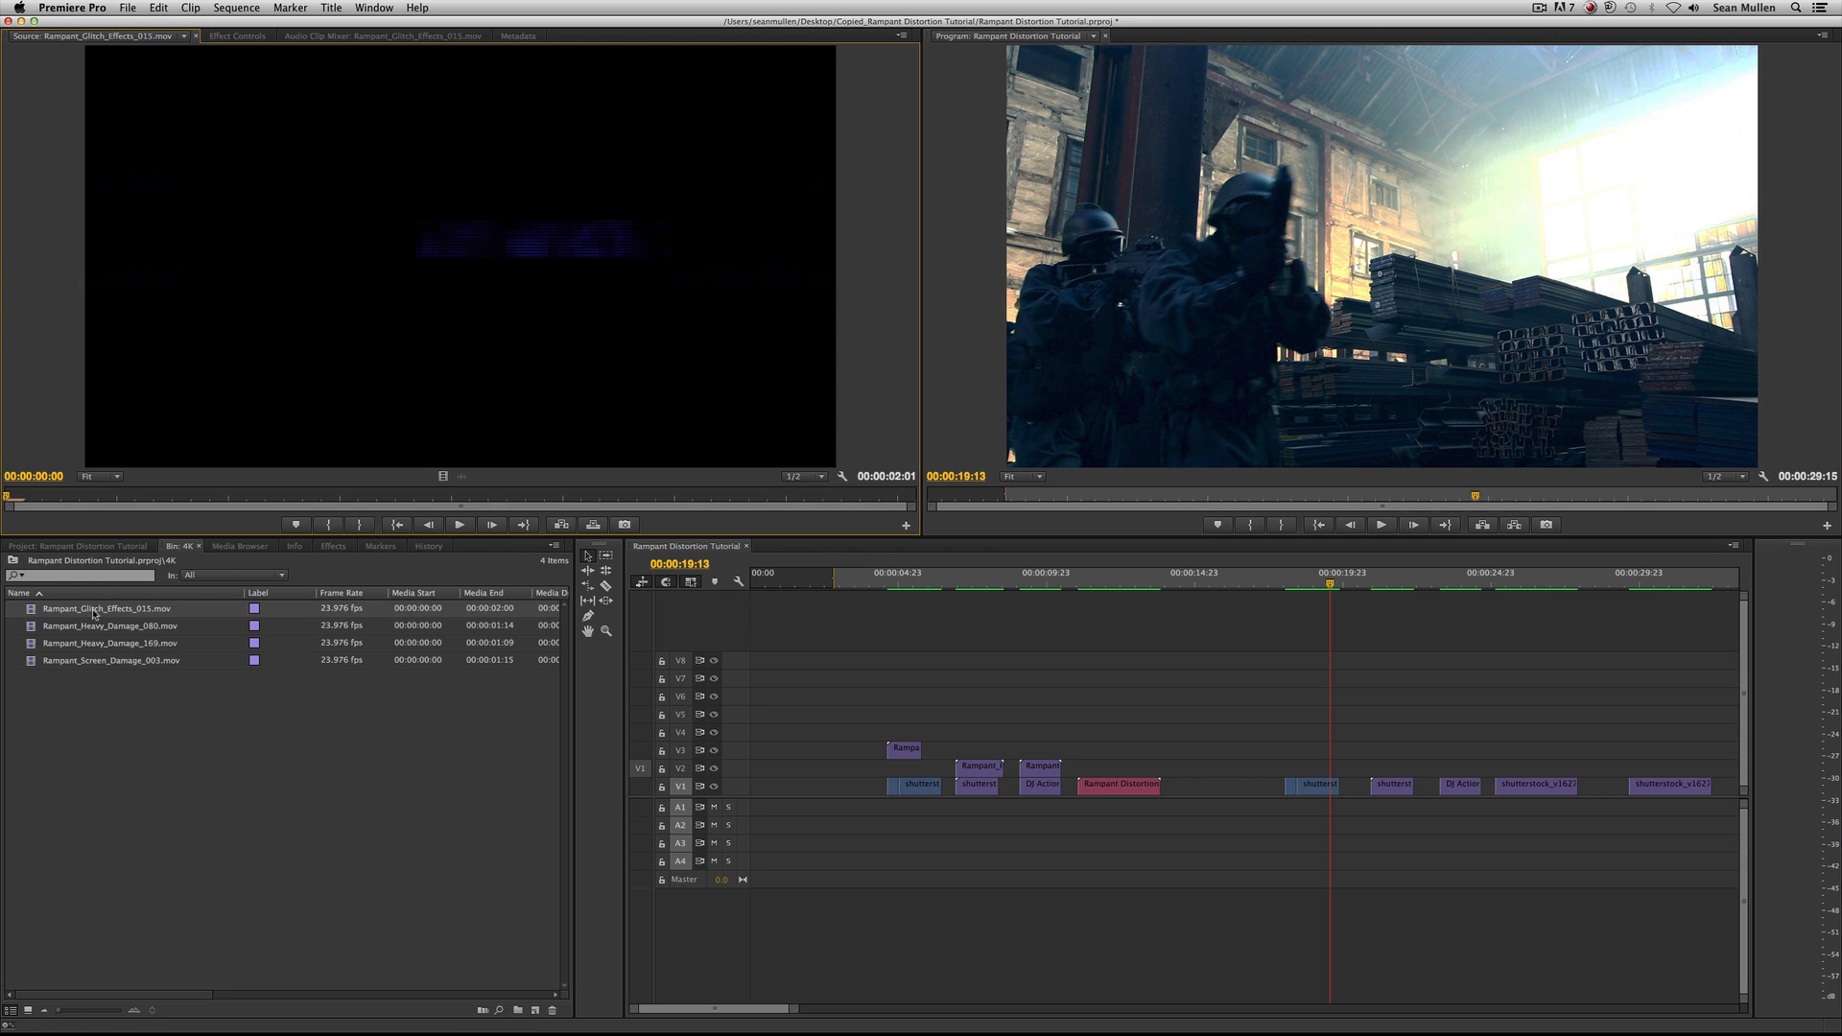
pyautogui.moveTo(10, 498); pyautogui.dragTo(354, 524)
pyautogui.moveTo(394, 276); pyautogui.dragTo(1298, 782)
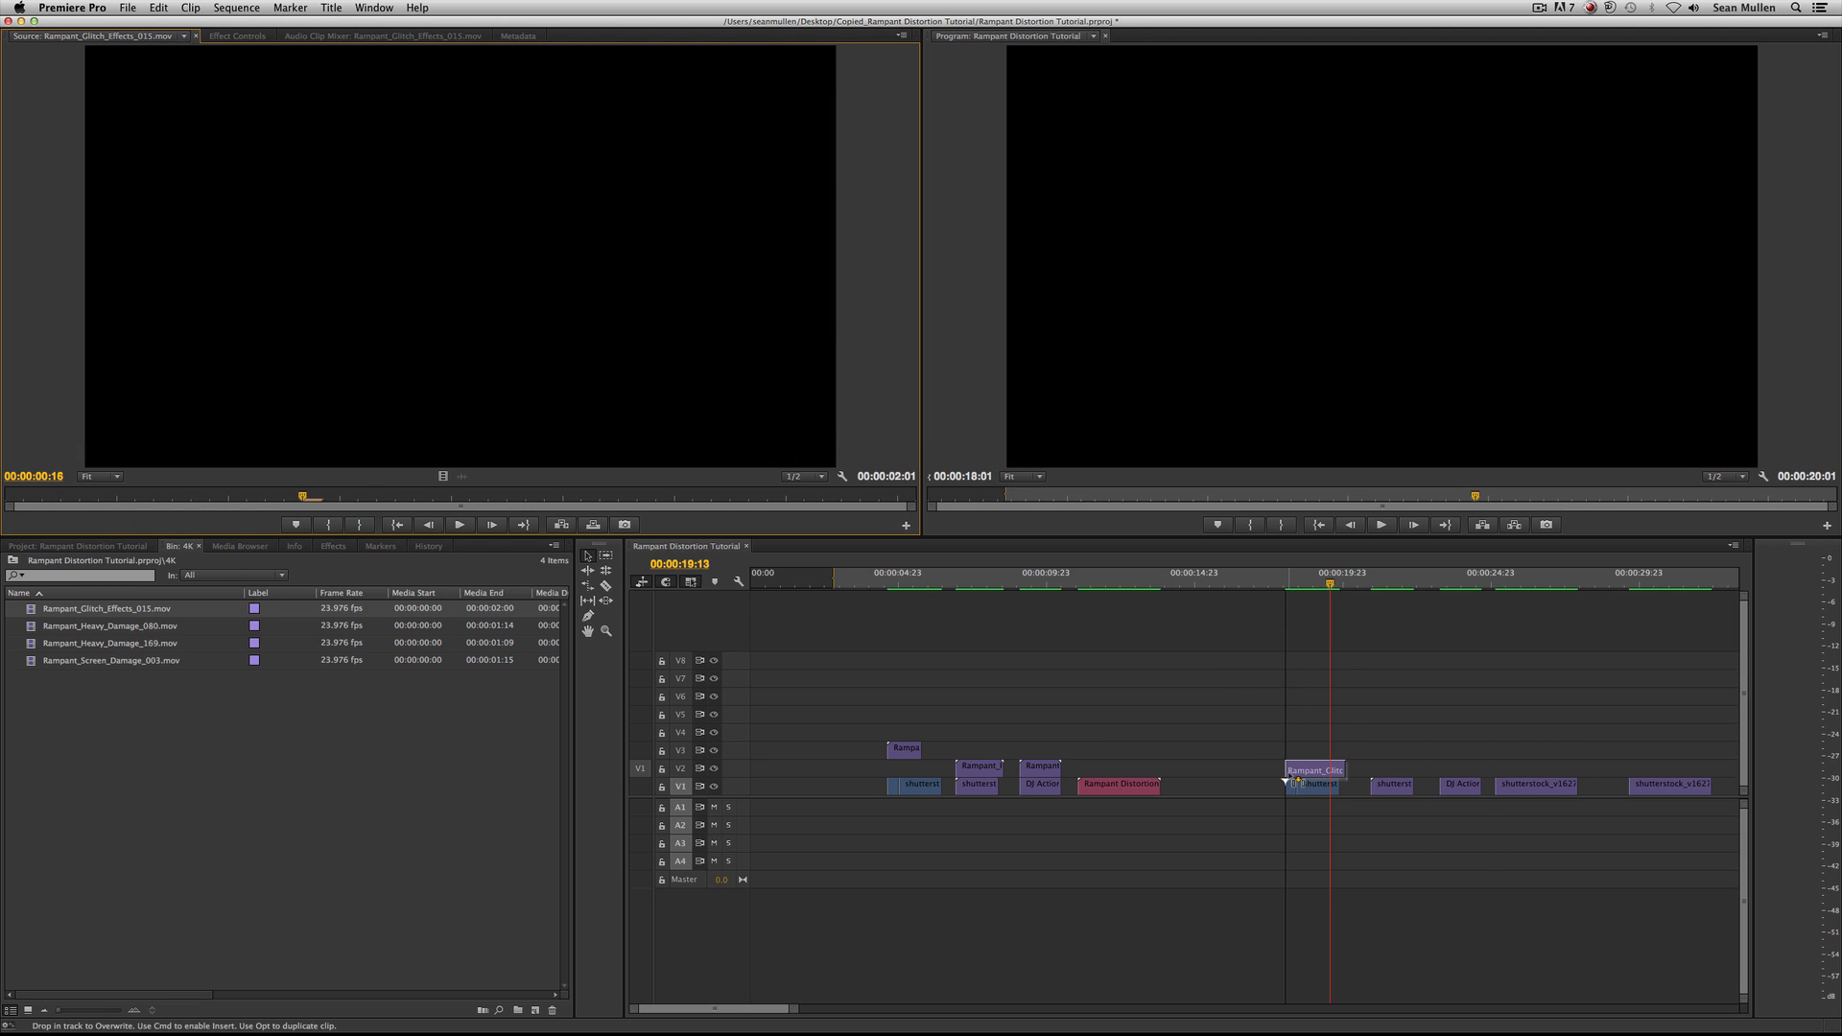
pyautogui.moveTo(1297, 781); pyautogui.dragTo(1295, 776)
pyautogui.click(1299, 579)
pyautogui.press('space')
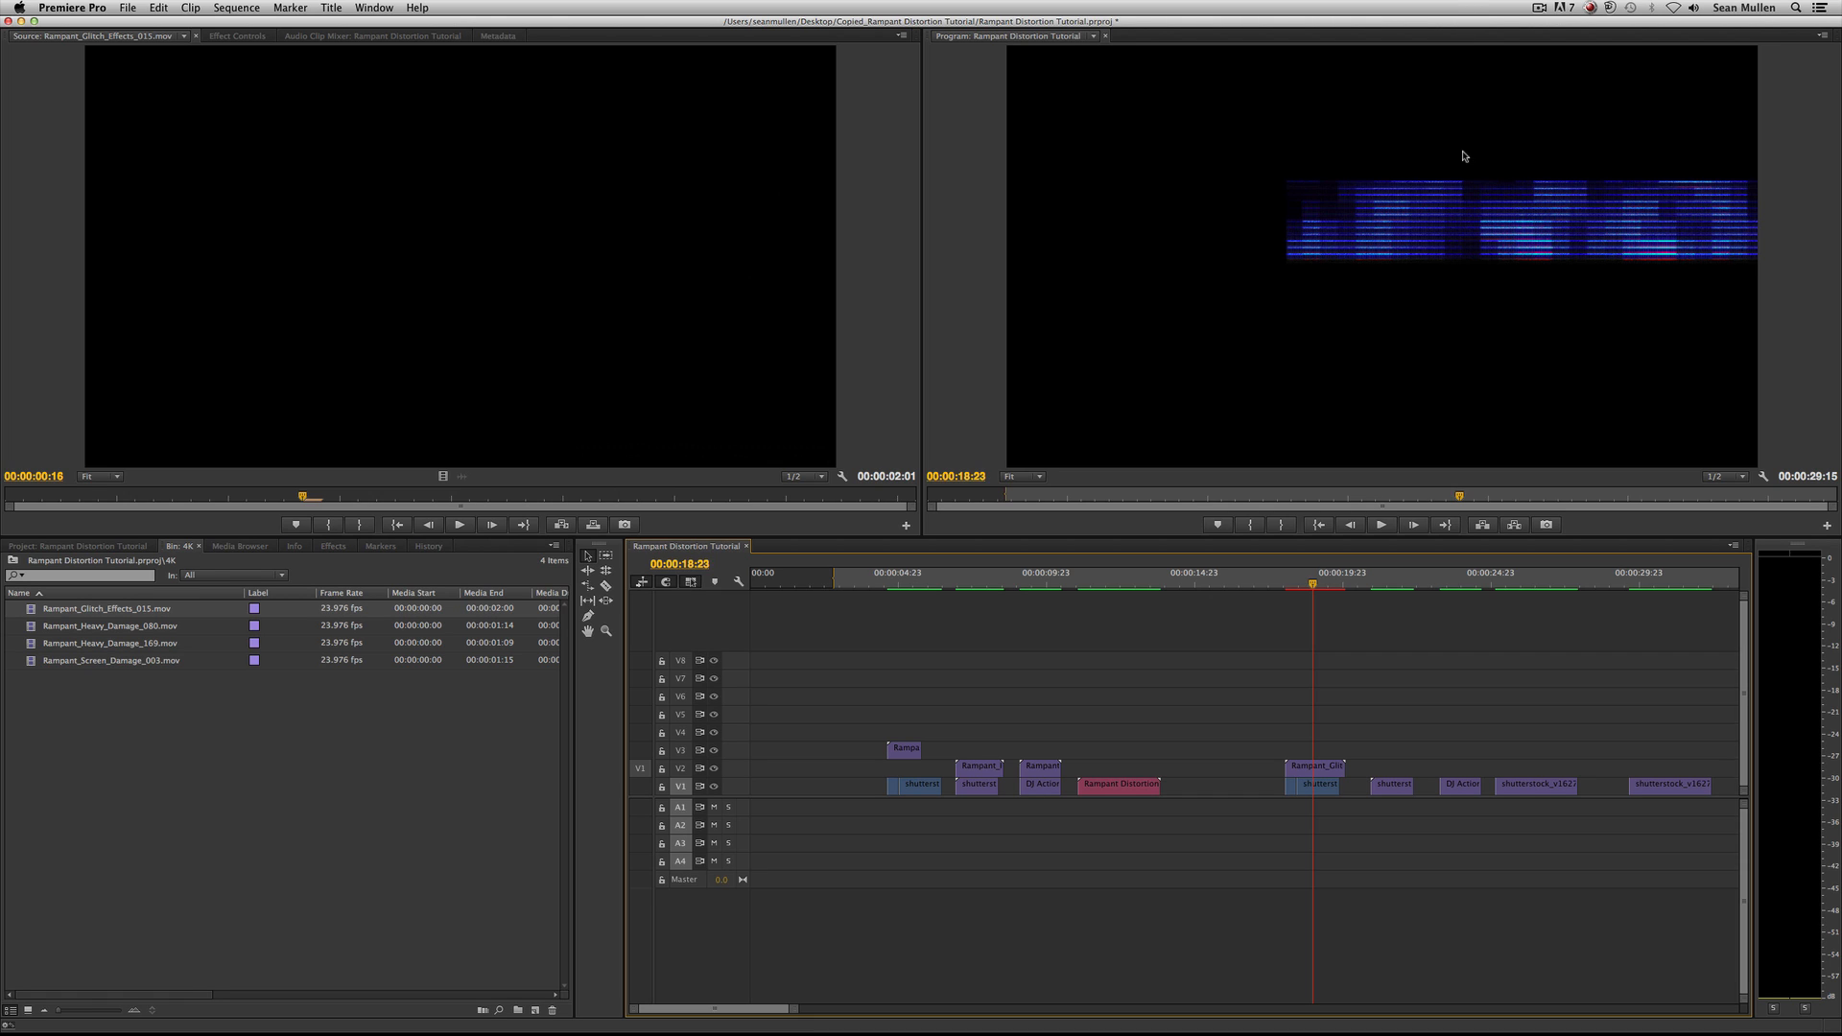
# Set the placed glitch clip's opacity blend mode to Screen and play back the composited shot.
pyautogui.doubleClick(1314, 766)
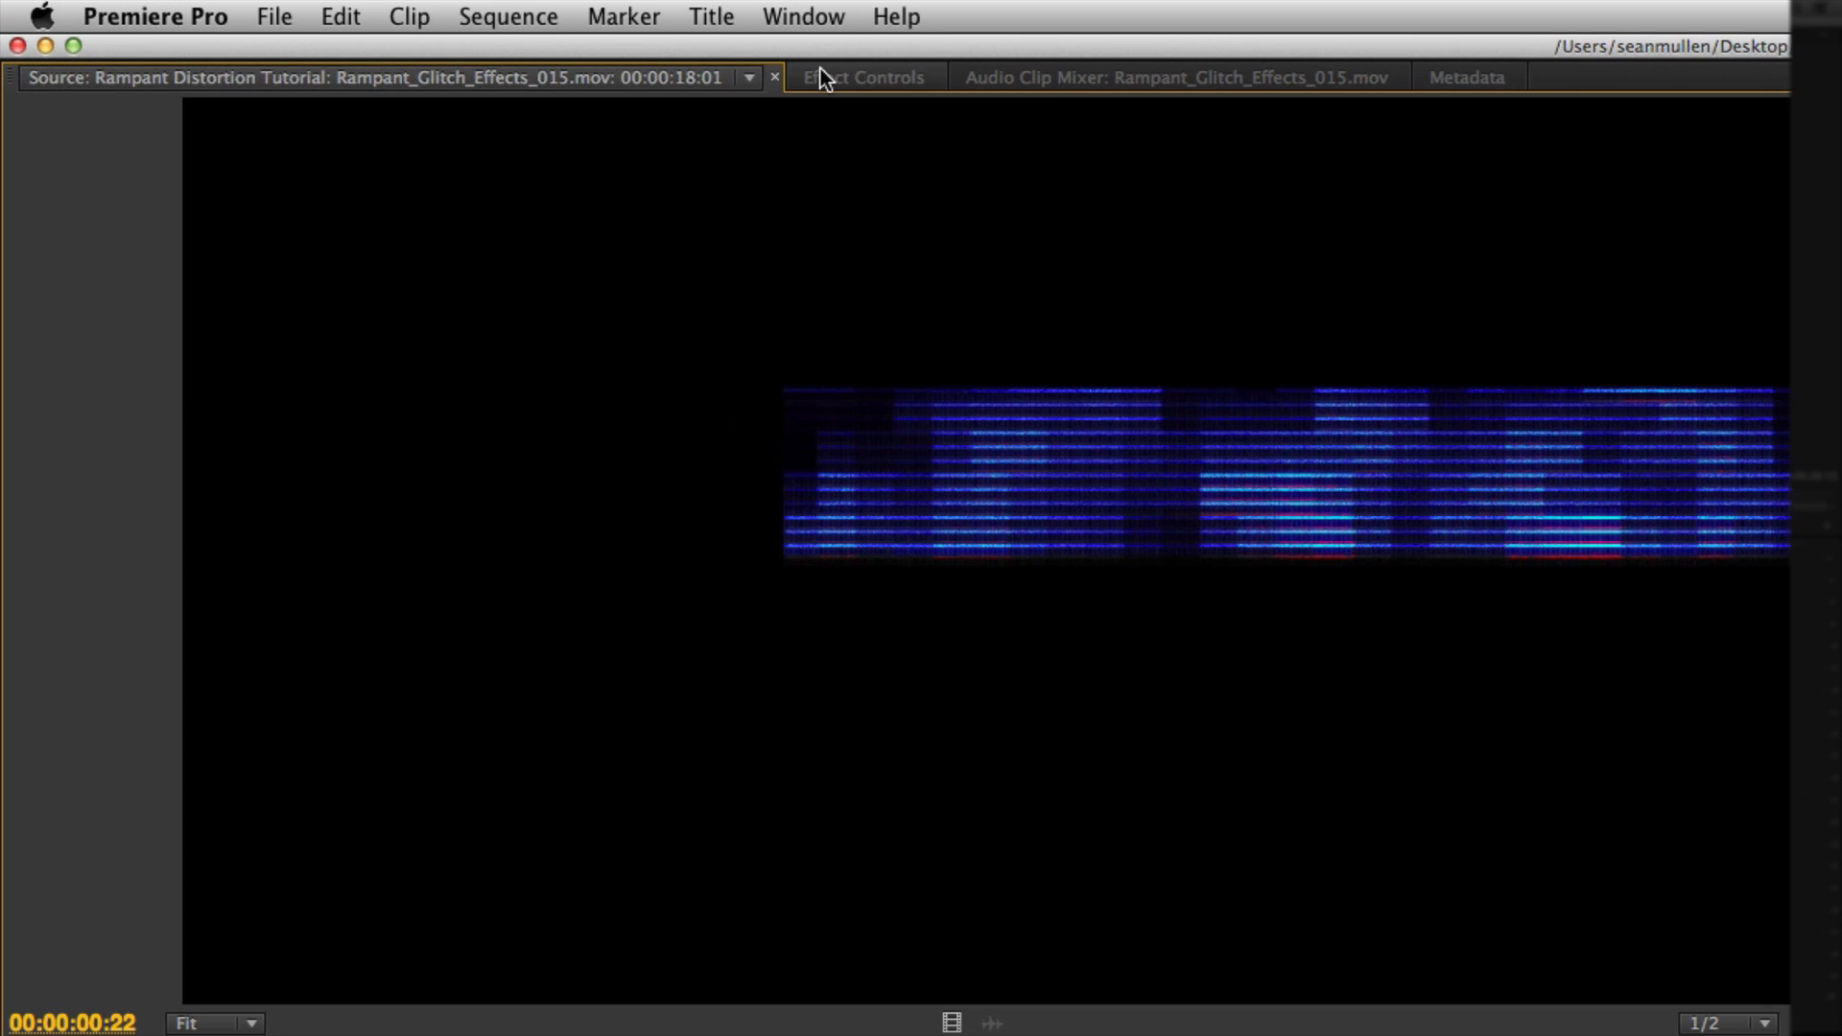
pyautogui.click(384, 36)
pyautogui.click(11, 109)
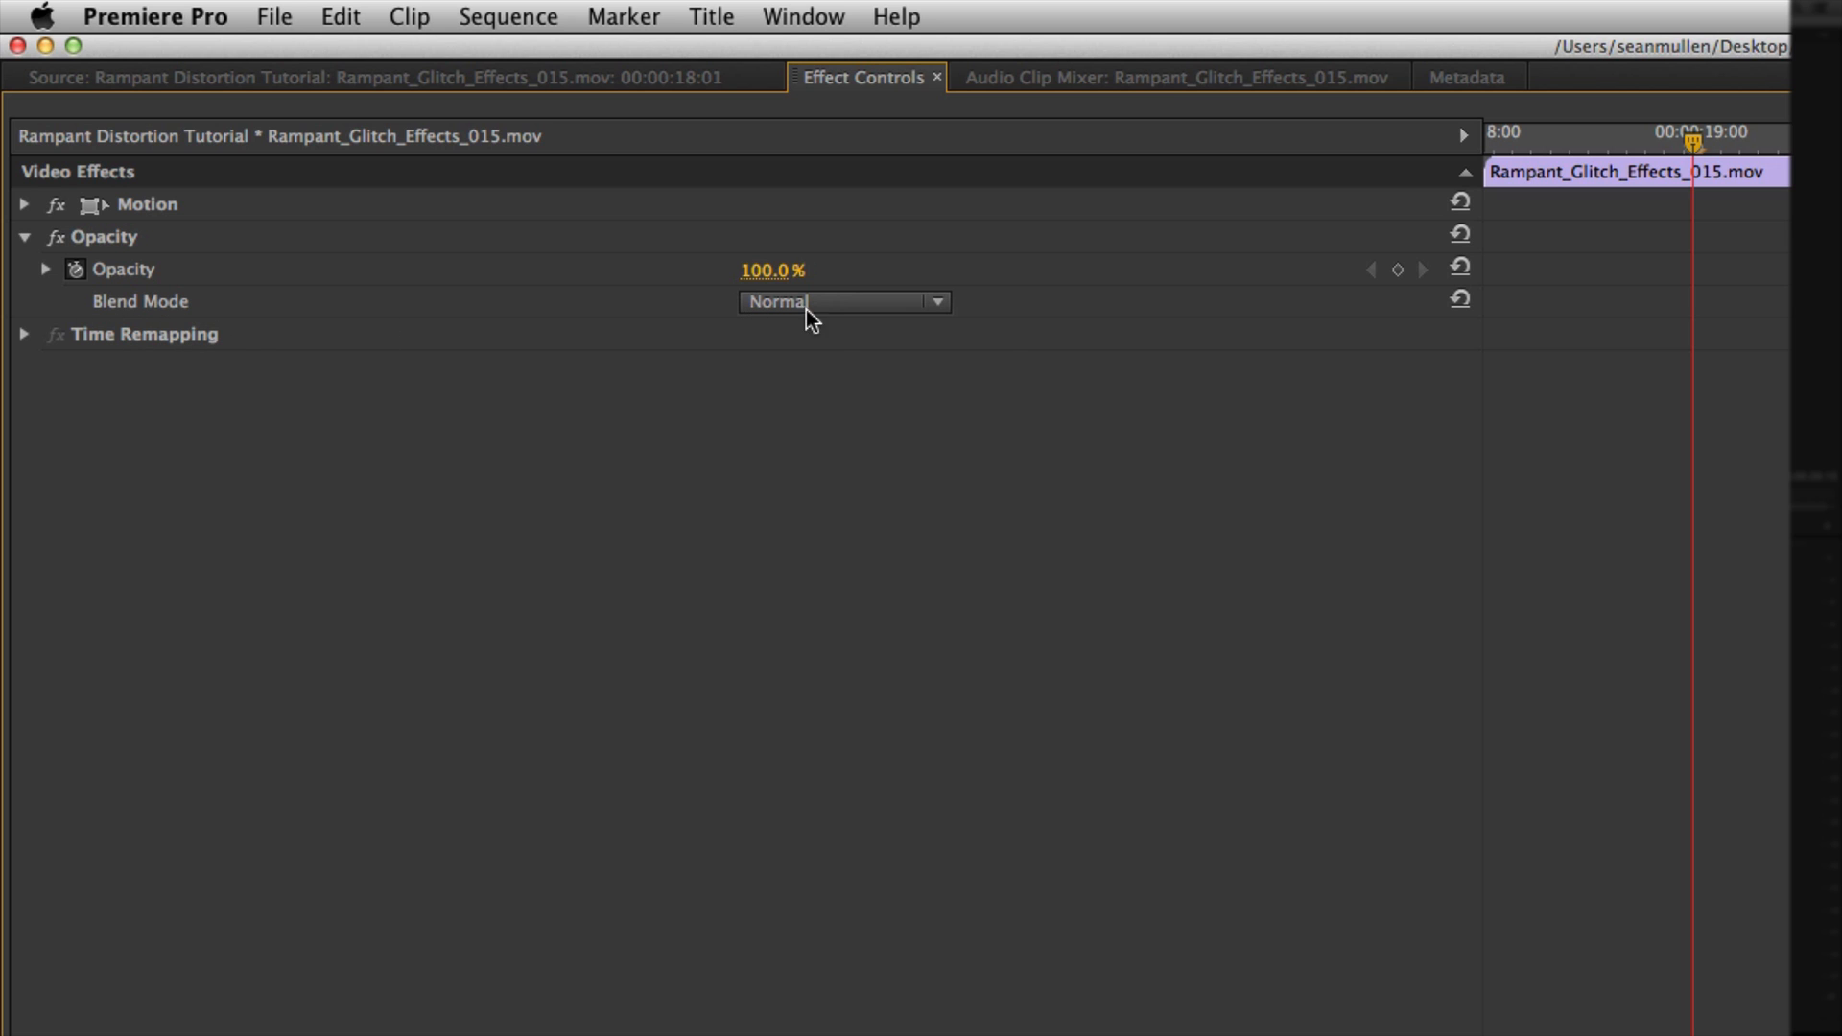
pyautogui.click(833, 305)
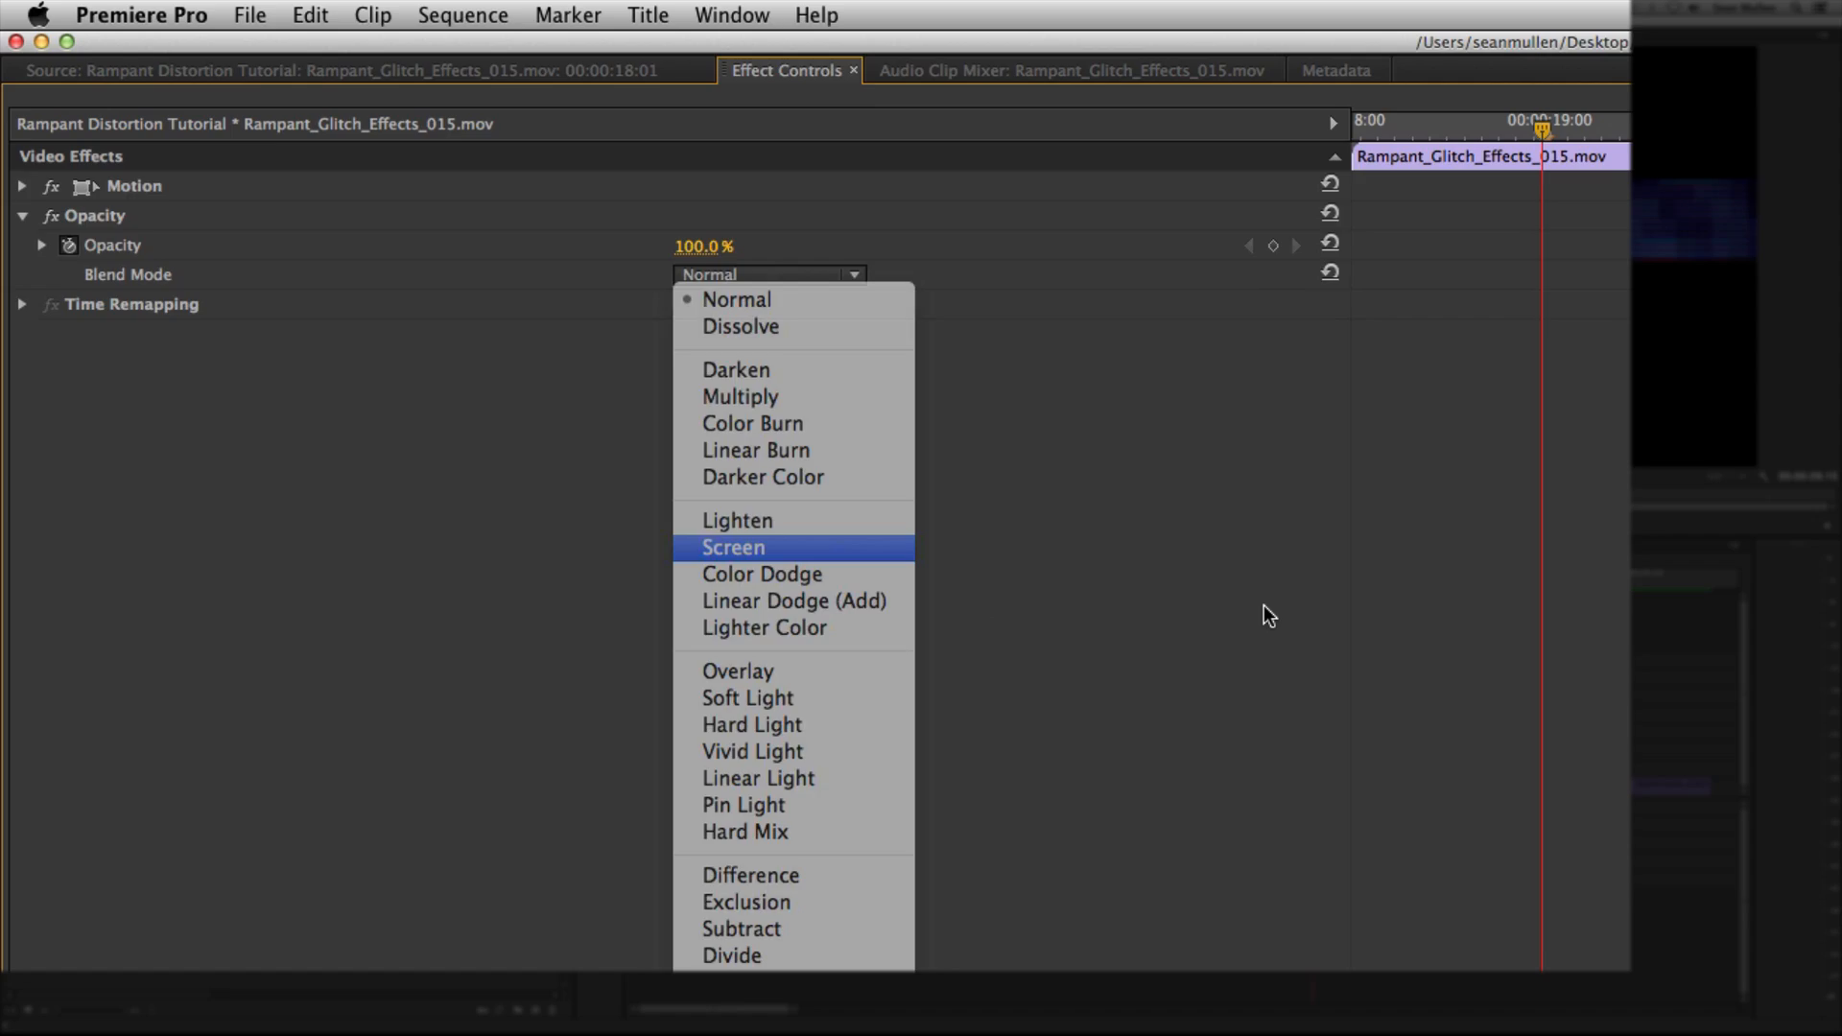
pyautogui.click(734, 548)
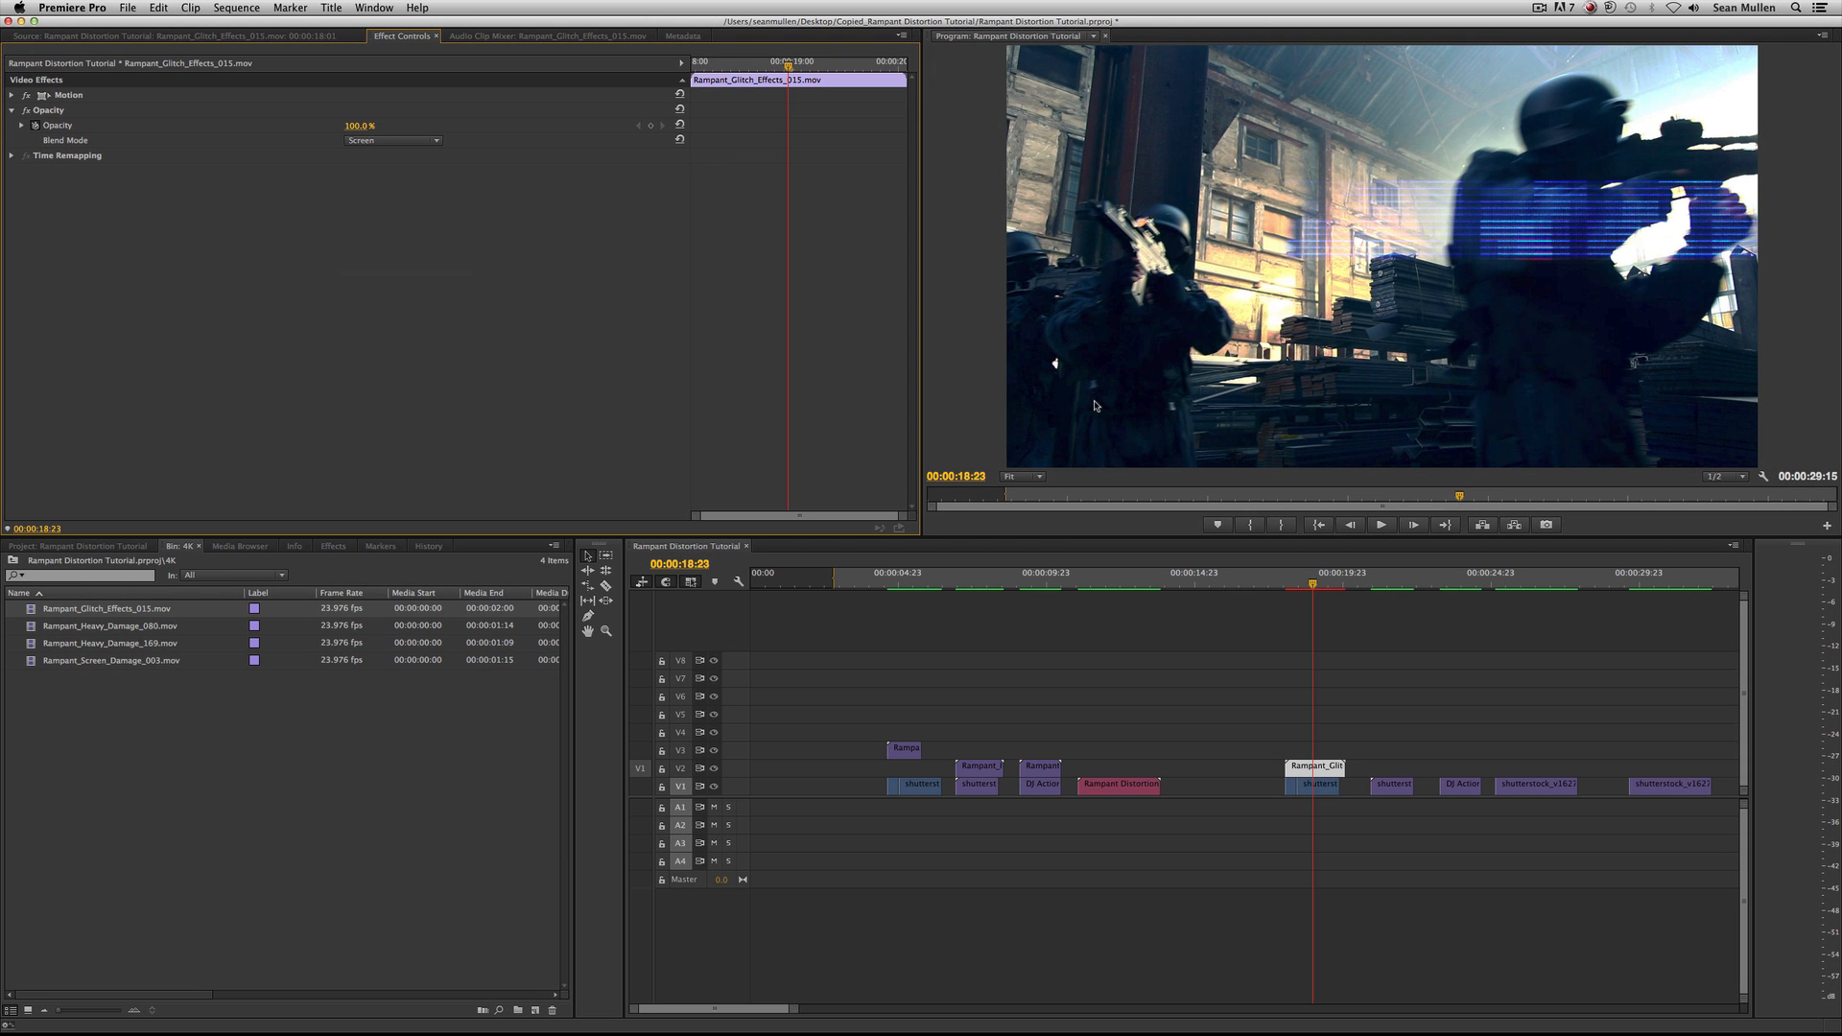
pyautogui.click(1273, 578)
pyautogui.press('space')
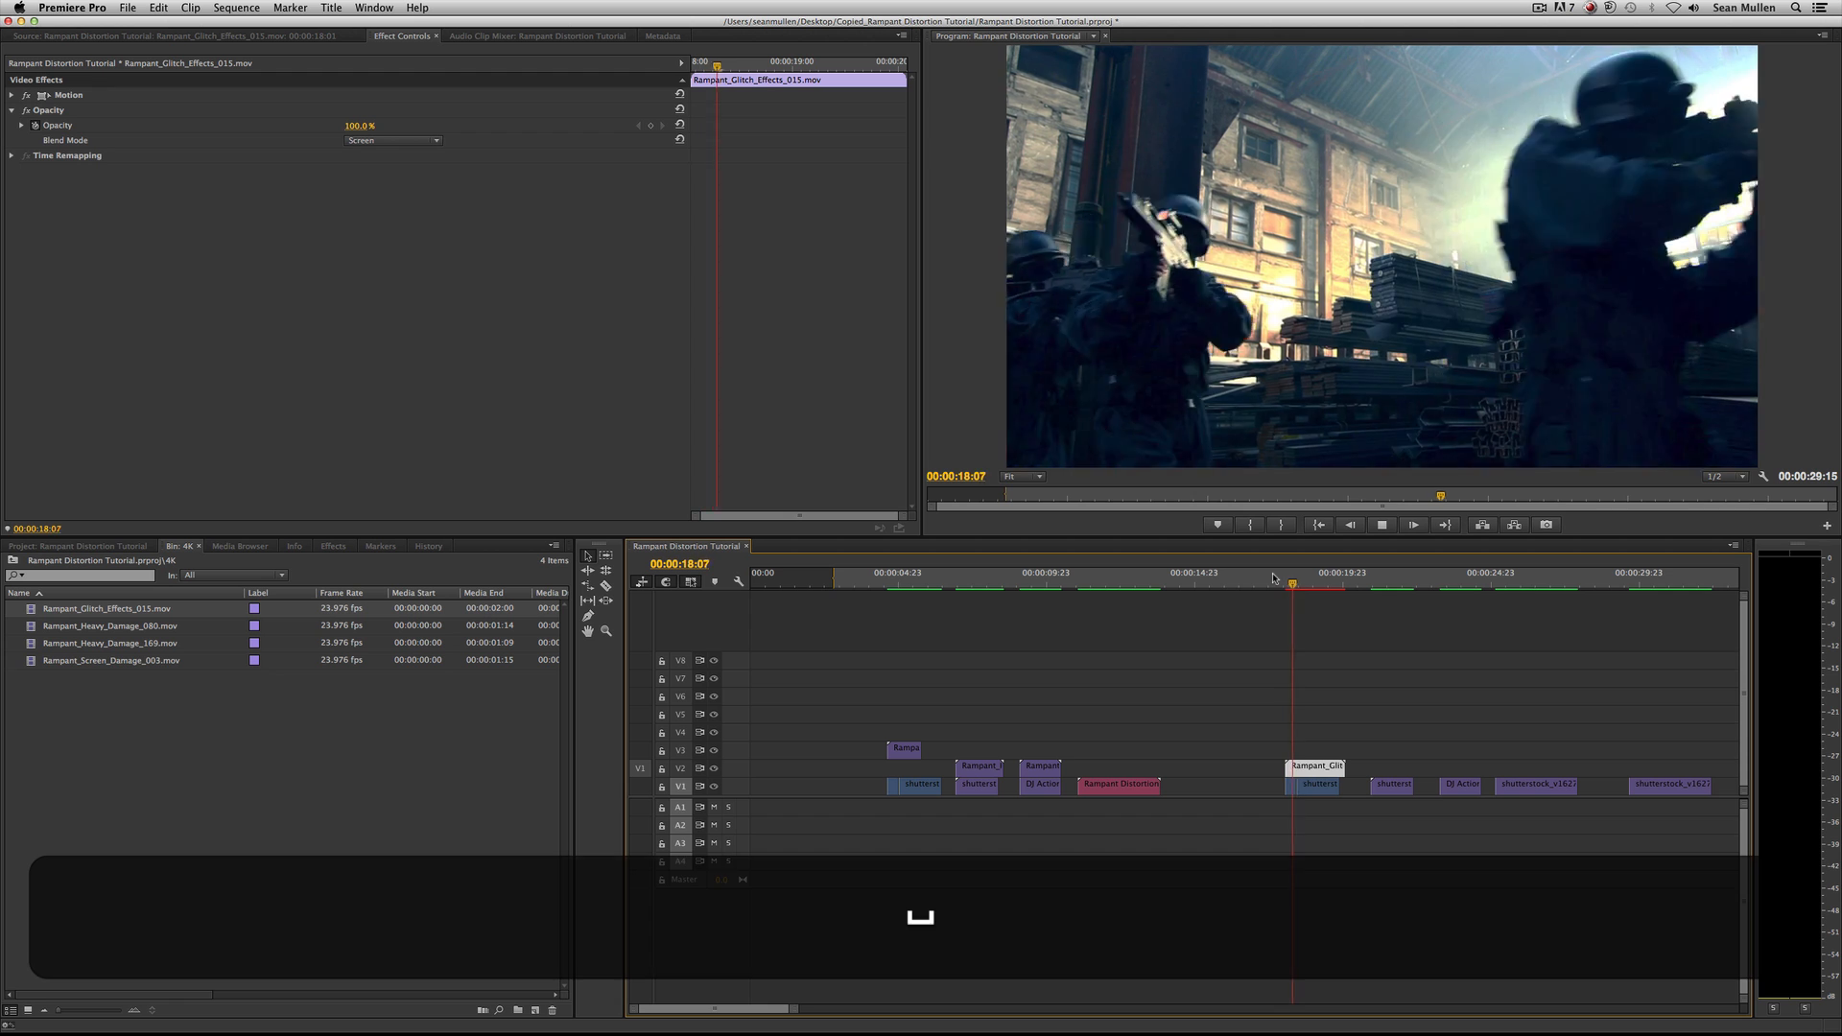
pyautogui.press('space')
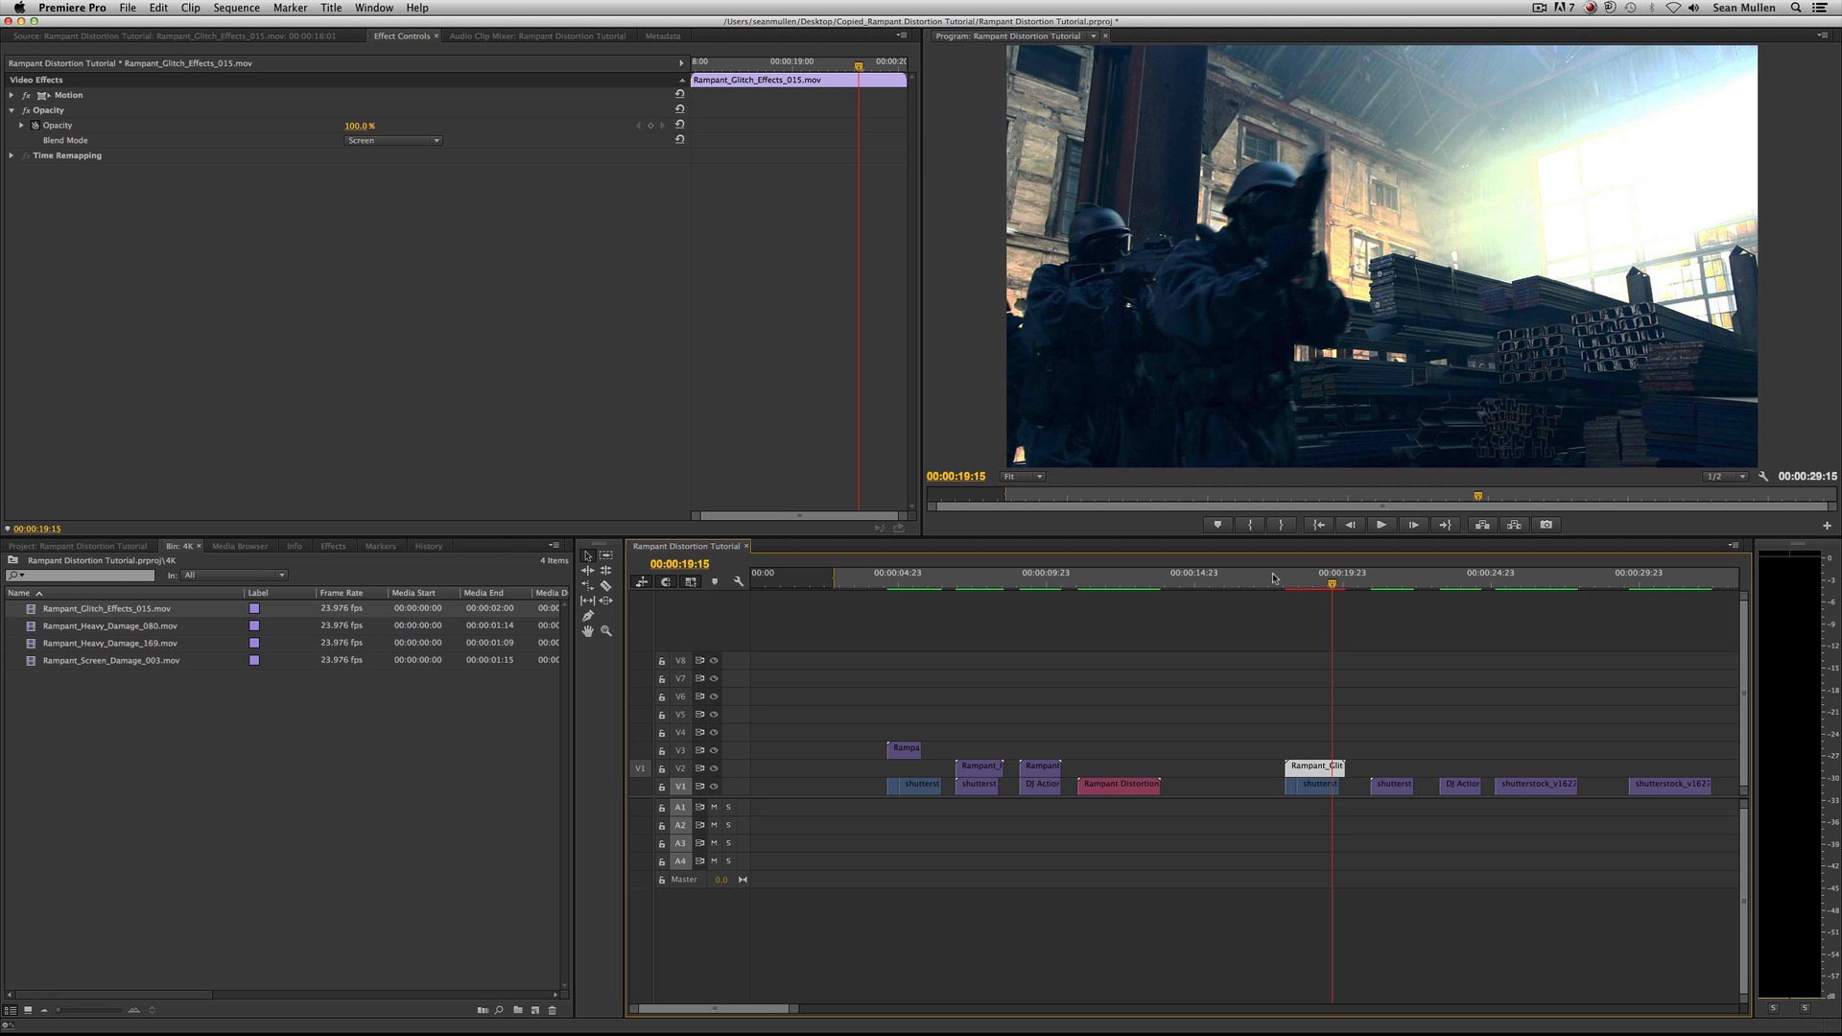
pyautogui.moveTo(1273, 578); pyautogui.dragTo(1301, 578)
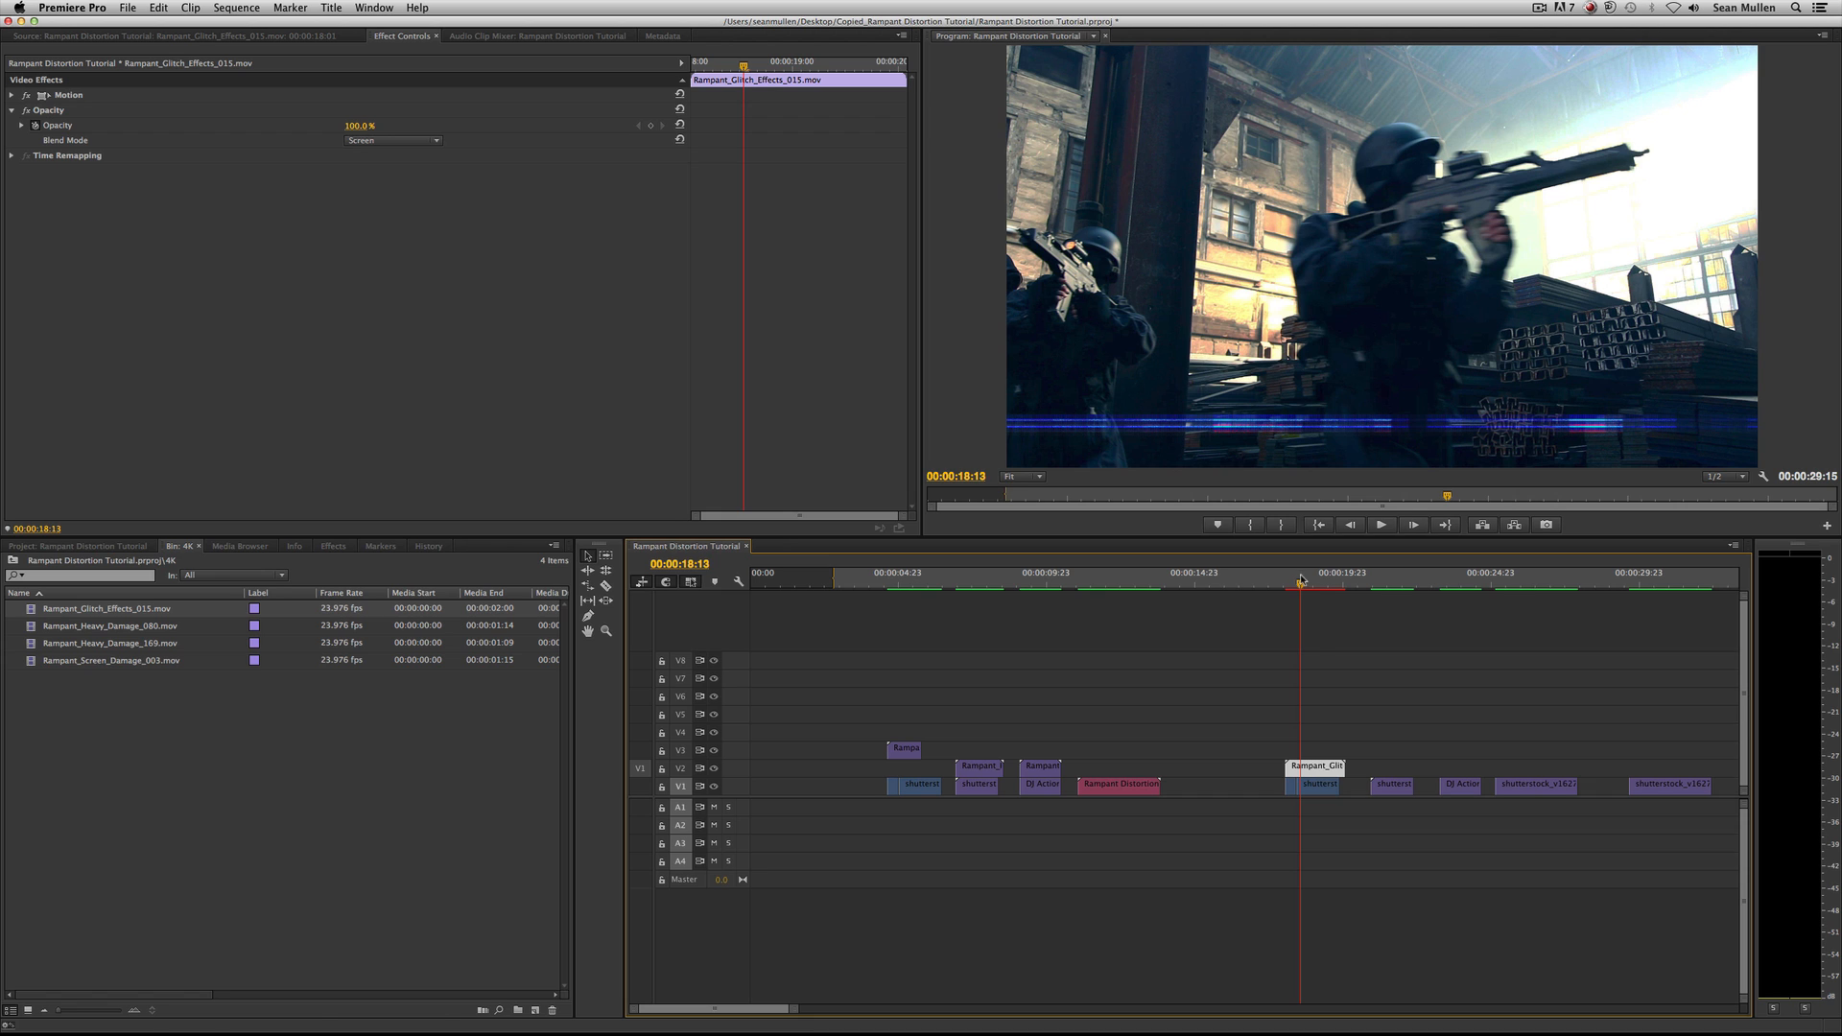
# Try shifting the glitch clip horizontally and vertically with its Motion Position values.
pyautogui.doubleClick(1319, 769)
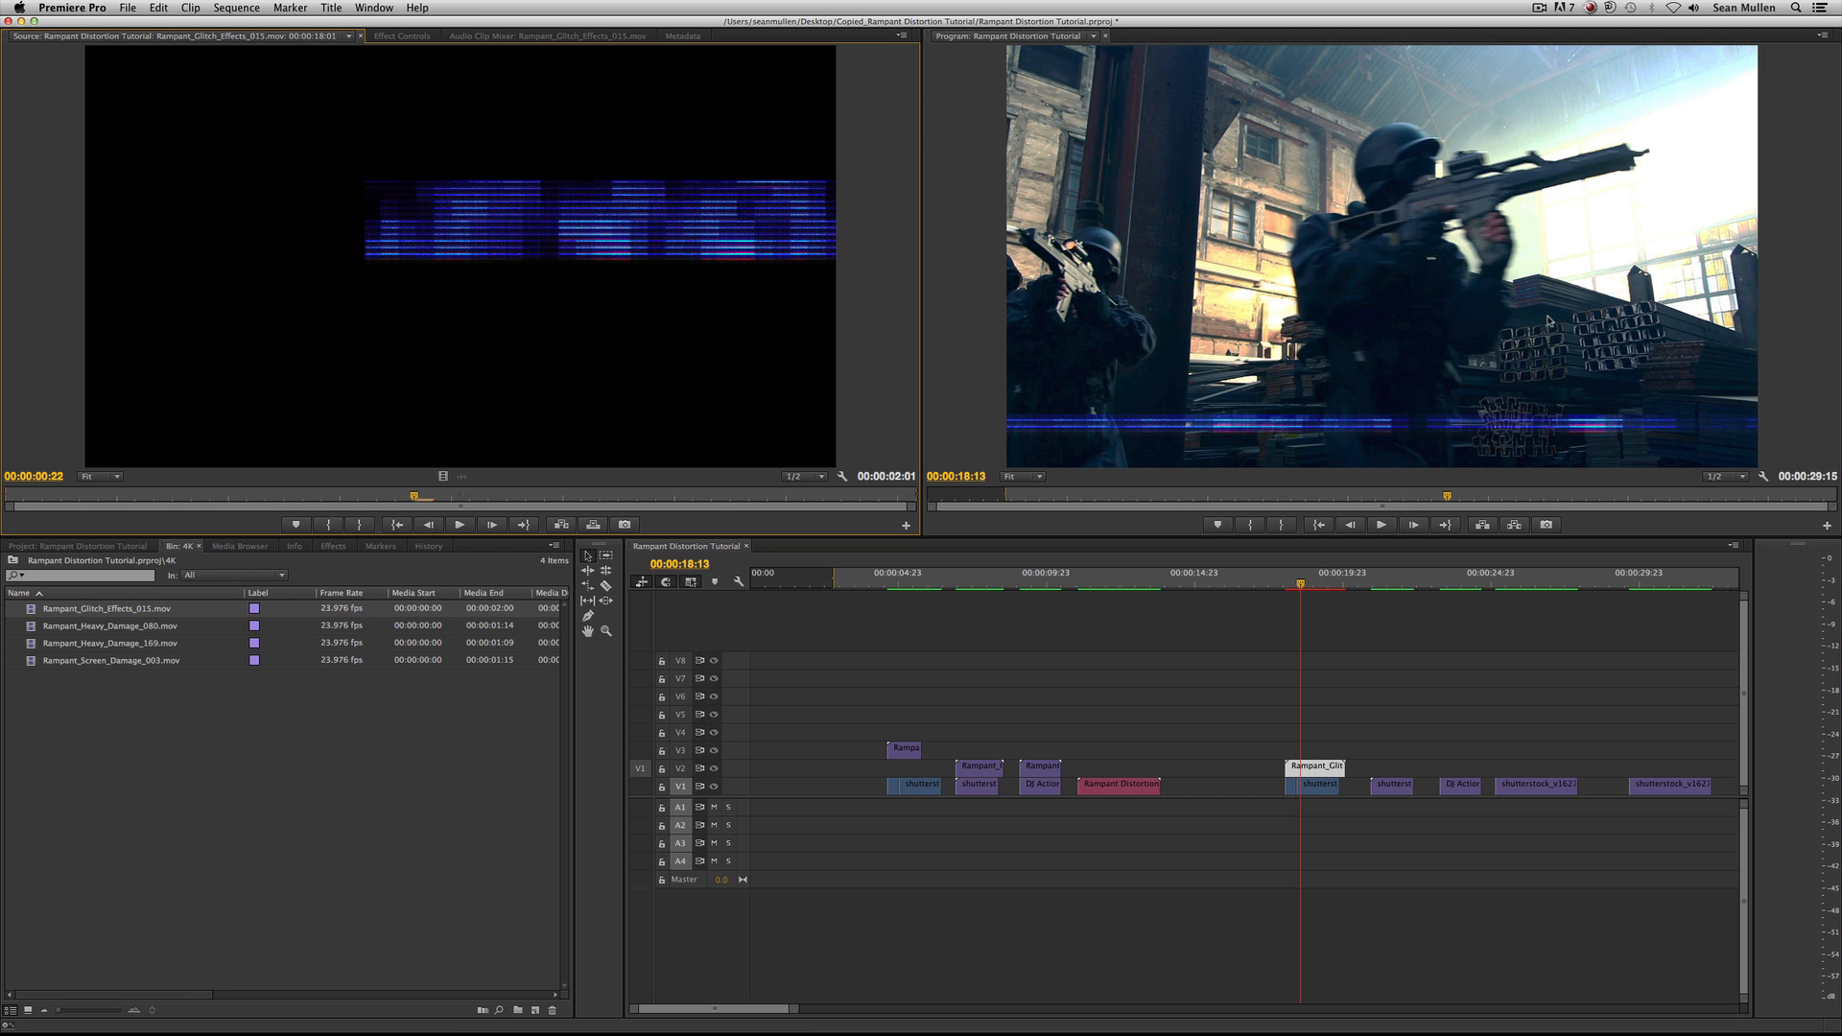
pyautogui.click(382, 36)
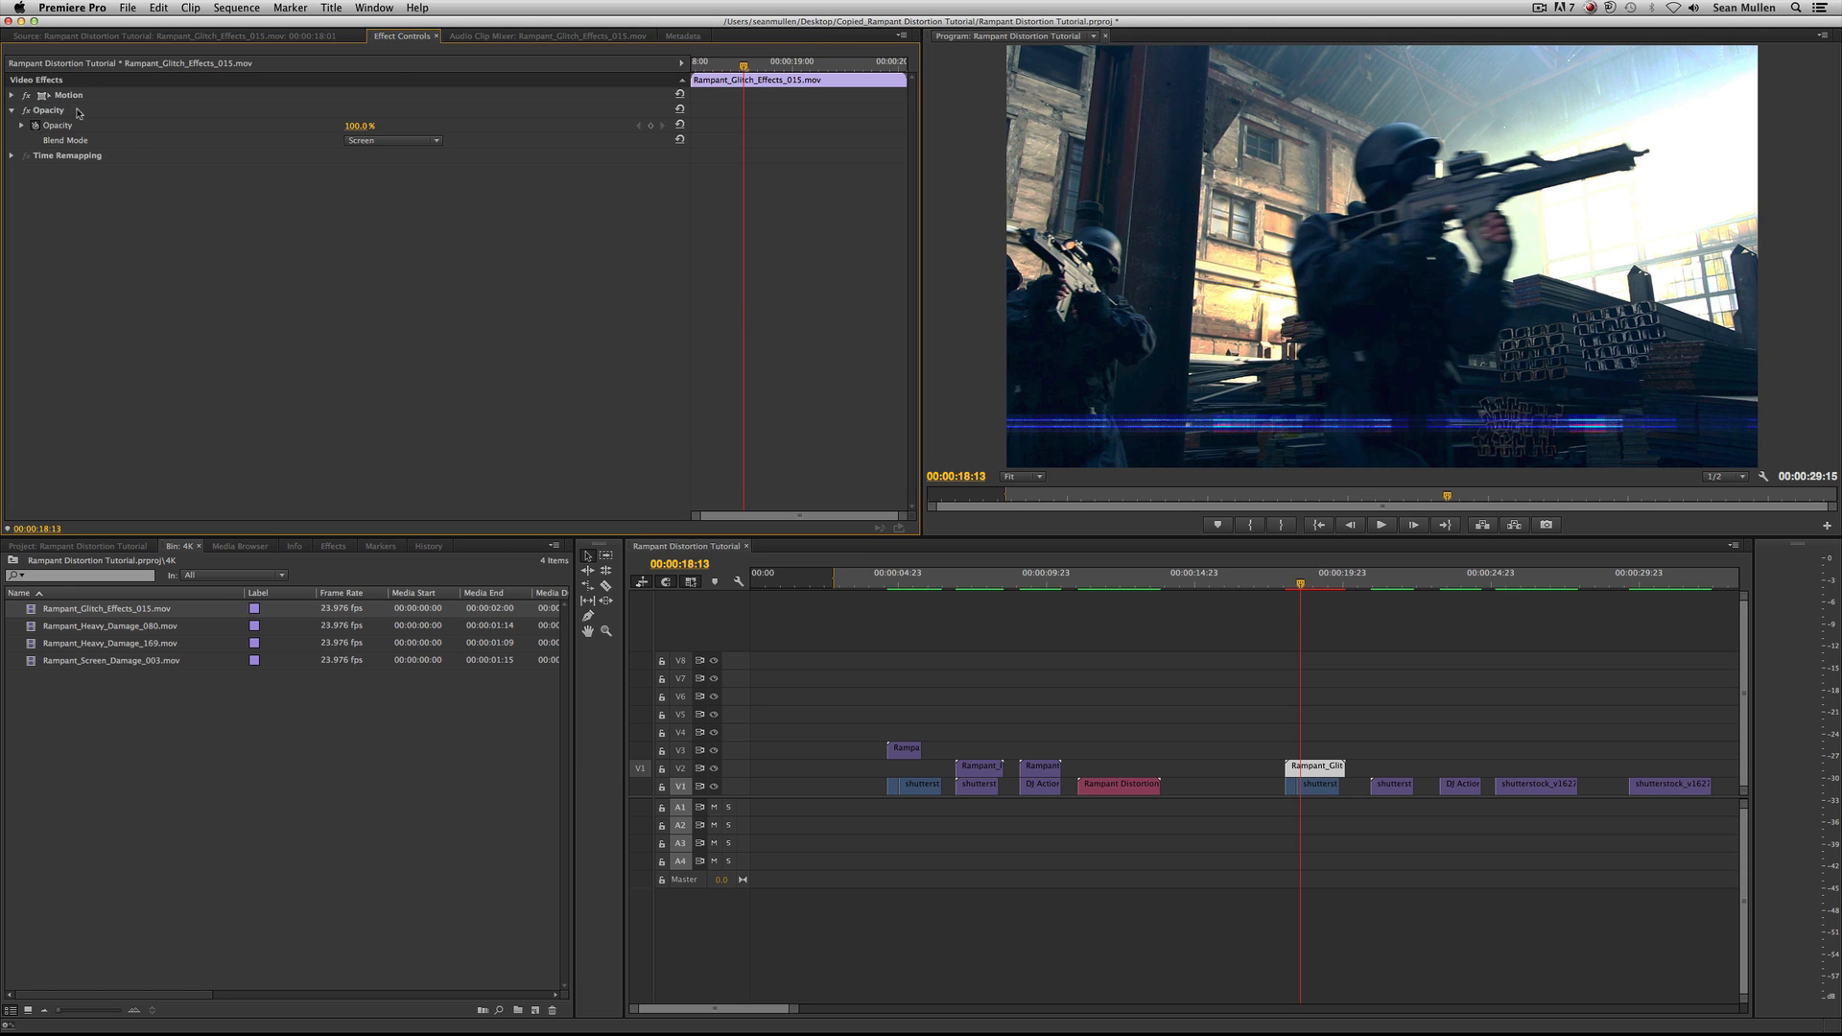
pyautogui.click(11, 95)
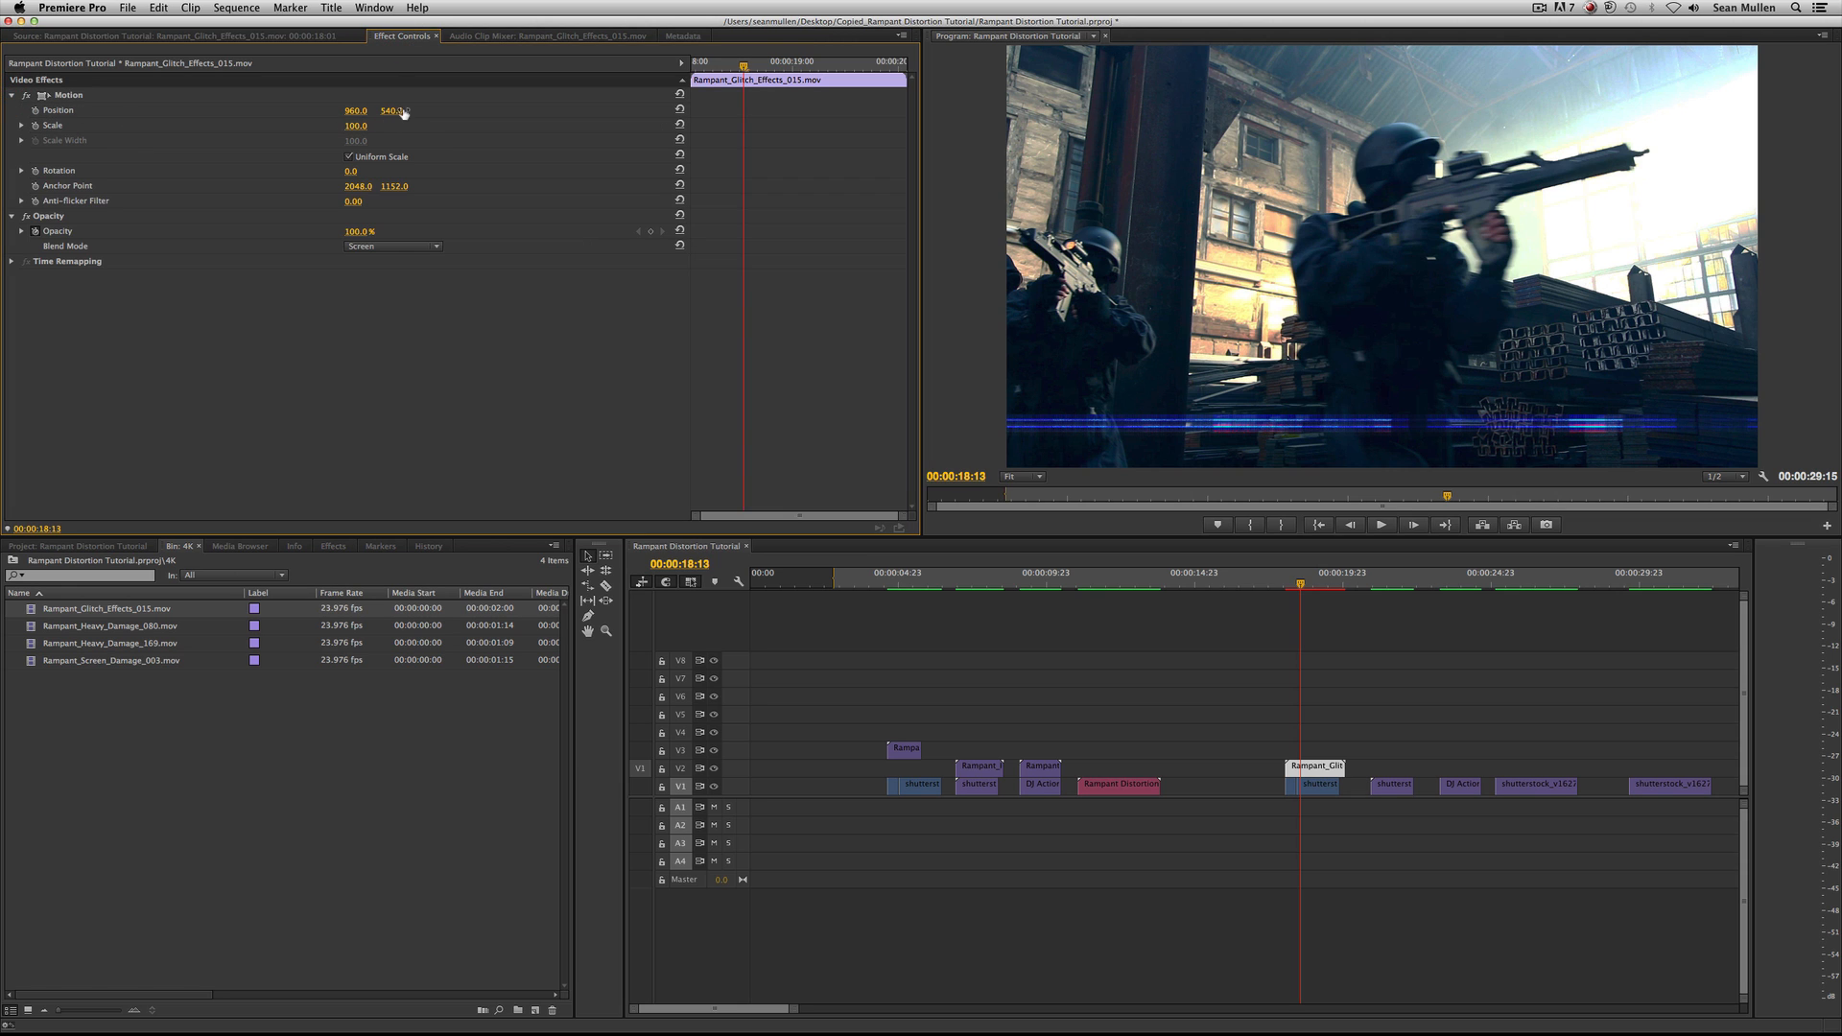
pyautogui.moveTo(391, 110); pyautogui.dragTo(198, 111)
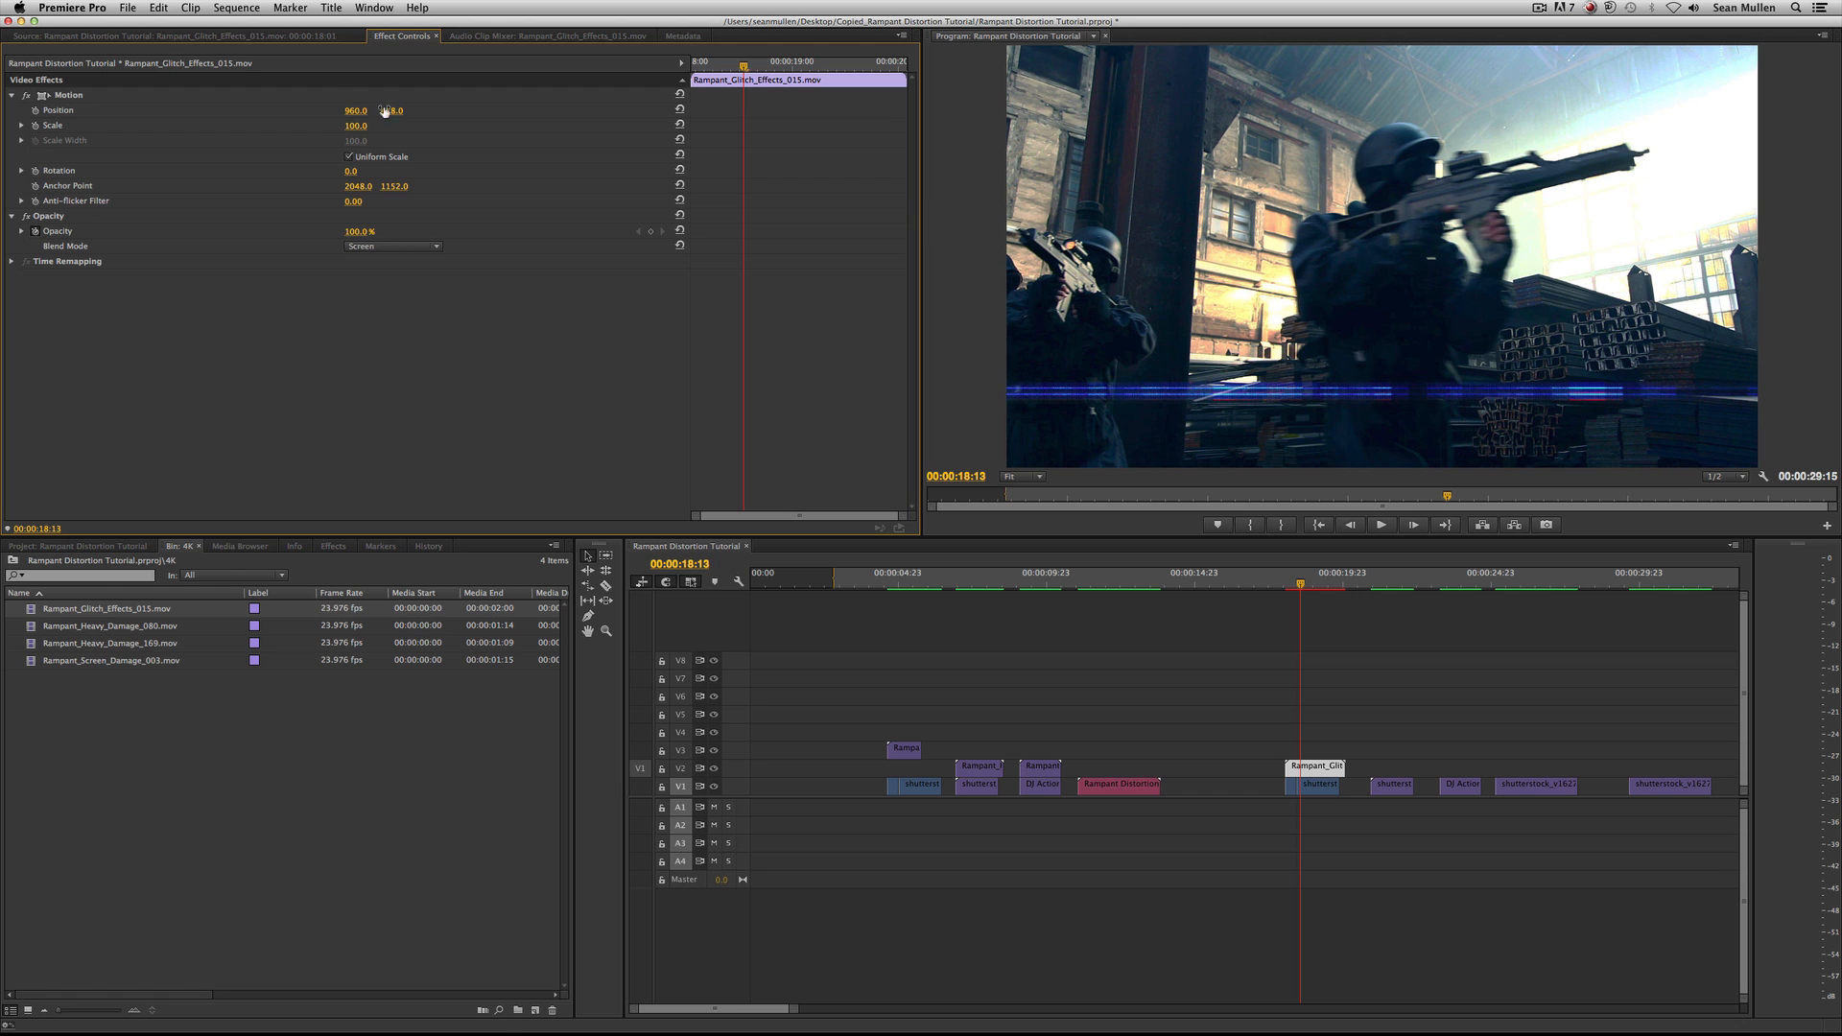
pyautogui.moveTo(355, 113); pyautogui.dragTo(29, 112)
pyautogui.moveTo(391, 111); pyautogui.dragTo(317, 126)
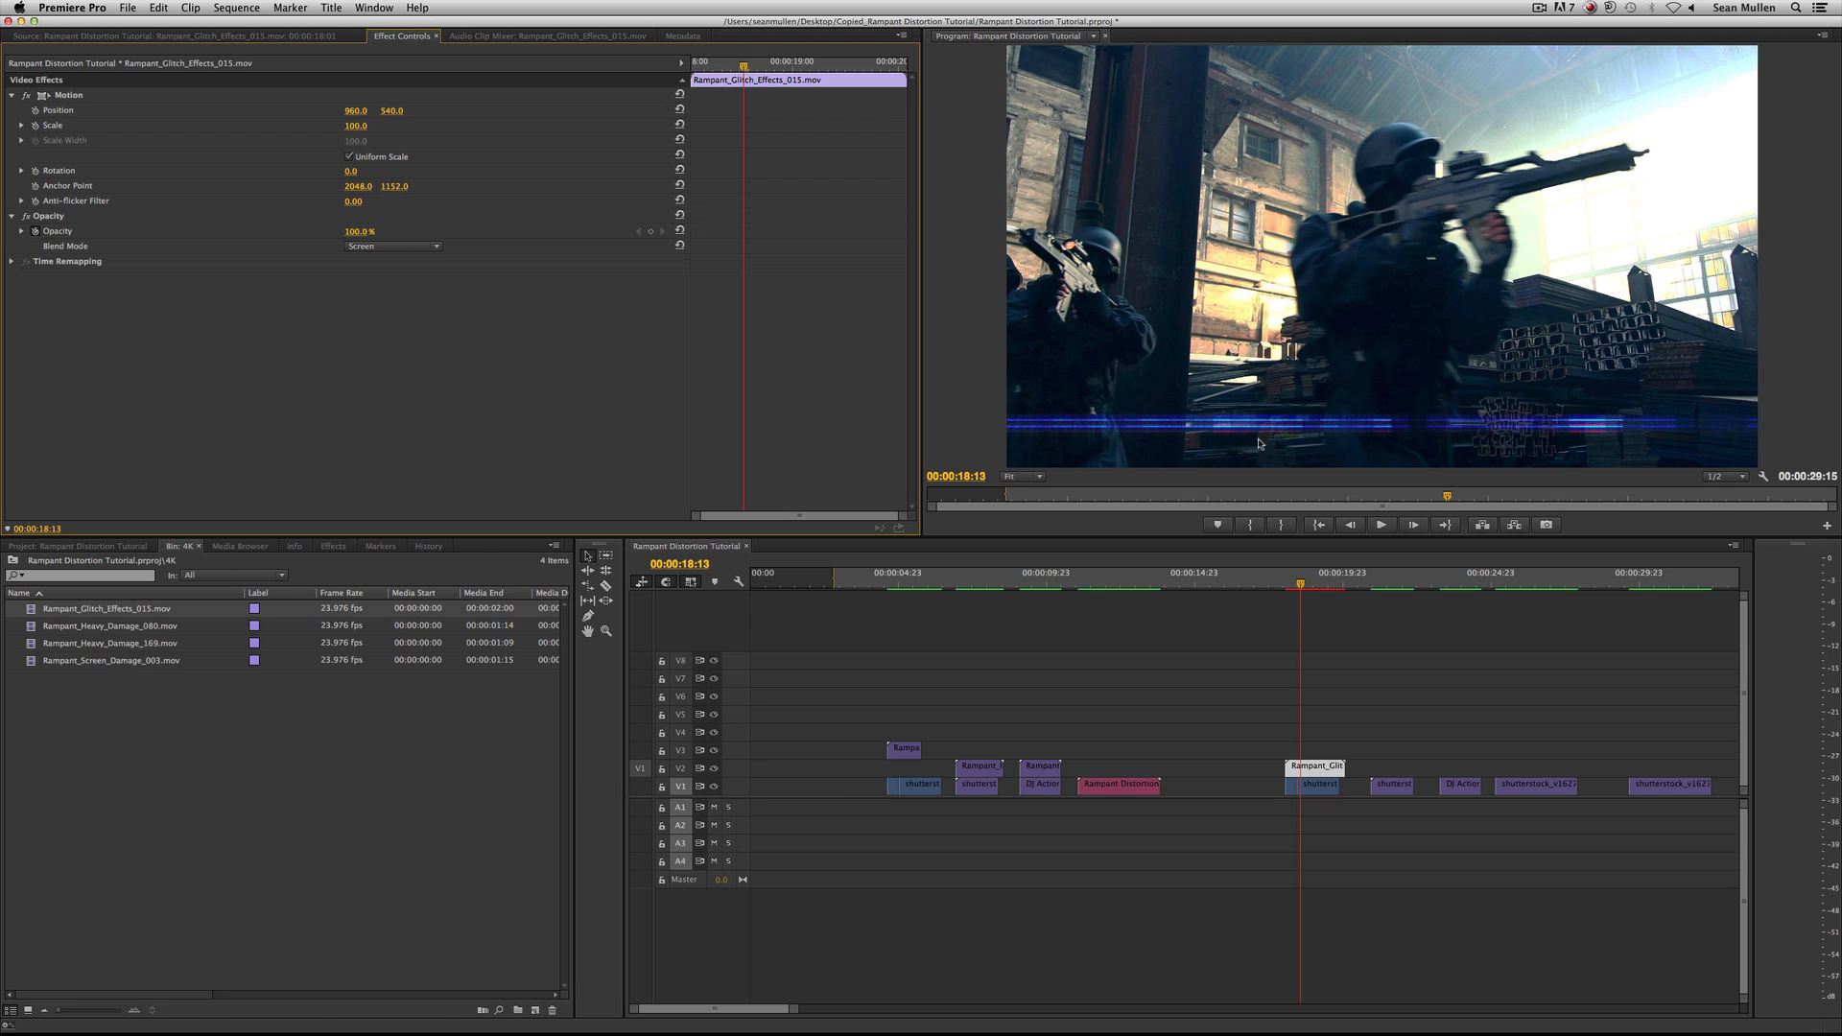
# Try Scale to Frame Size on the V2 glitch clip and undo it.
pyautogui.rightClick(1320, 767)
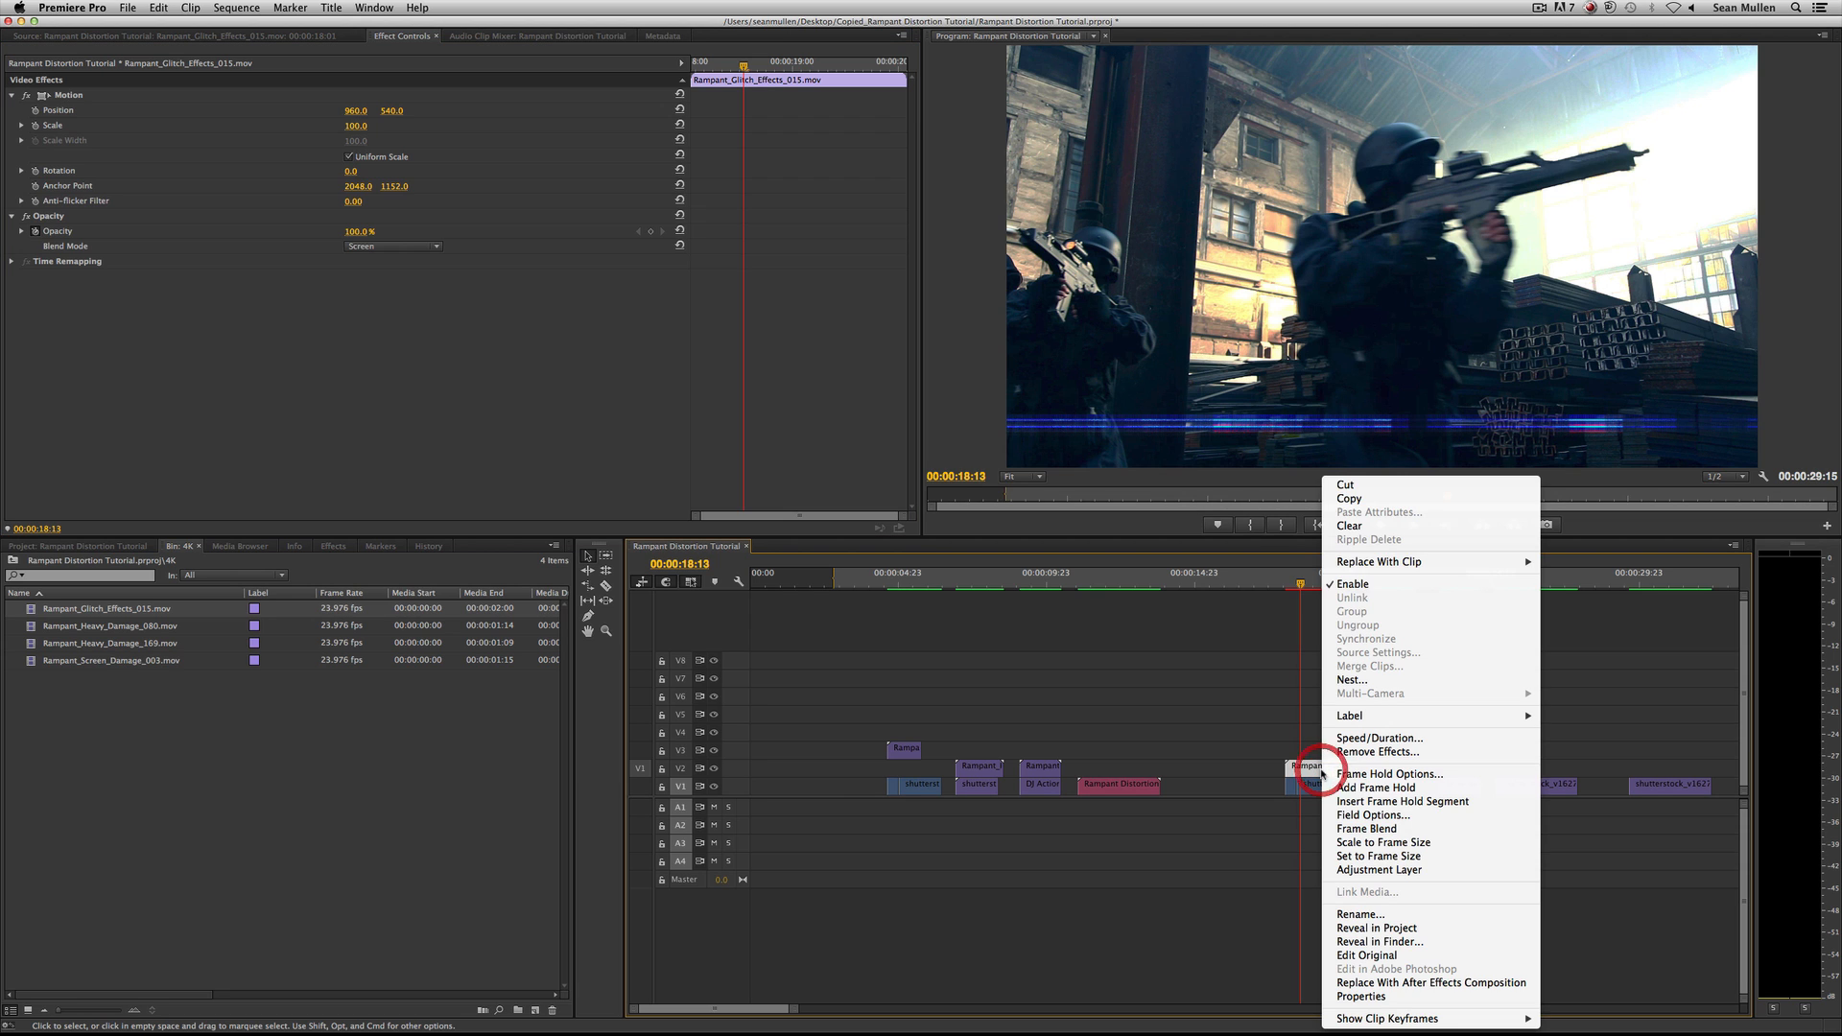
pyautogui.click(1450, 849)
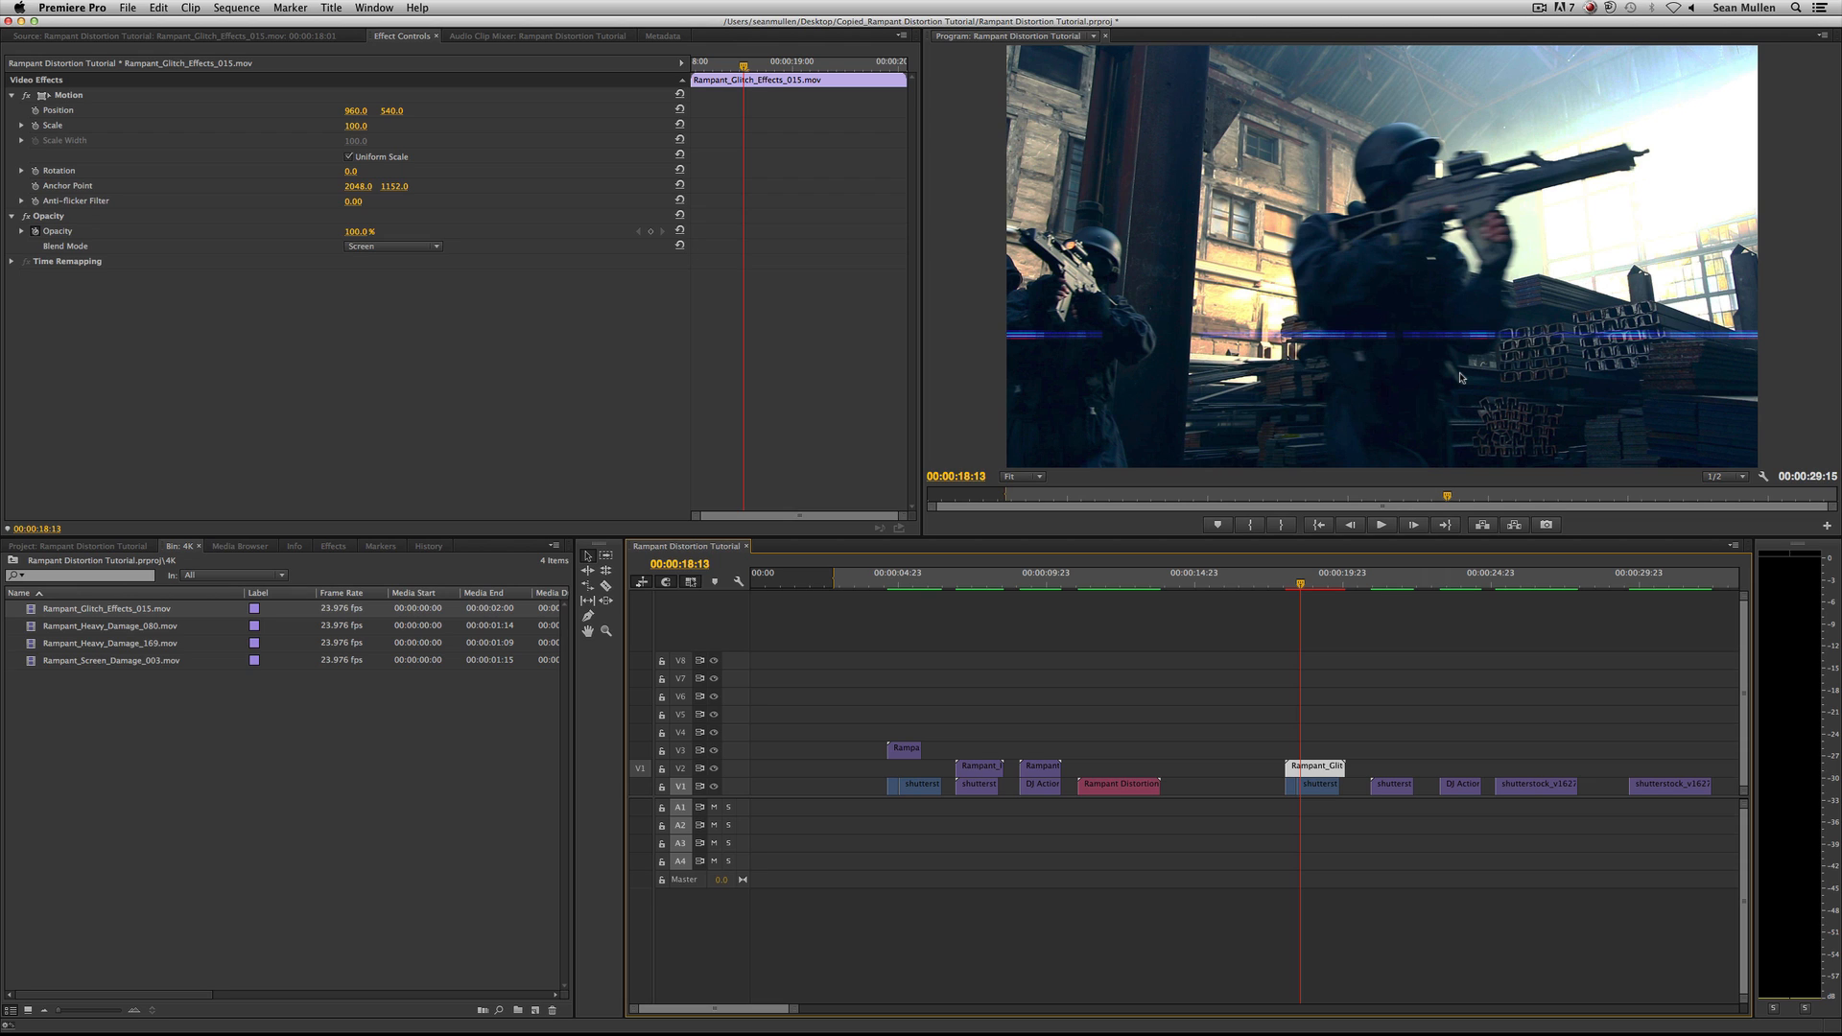
pyautogui.press('super')
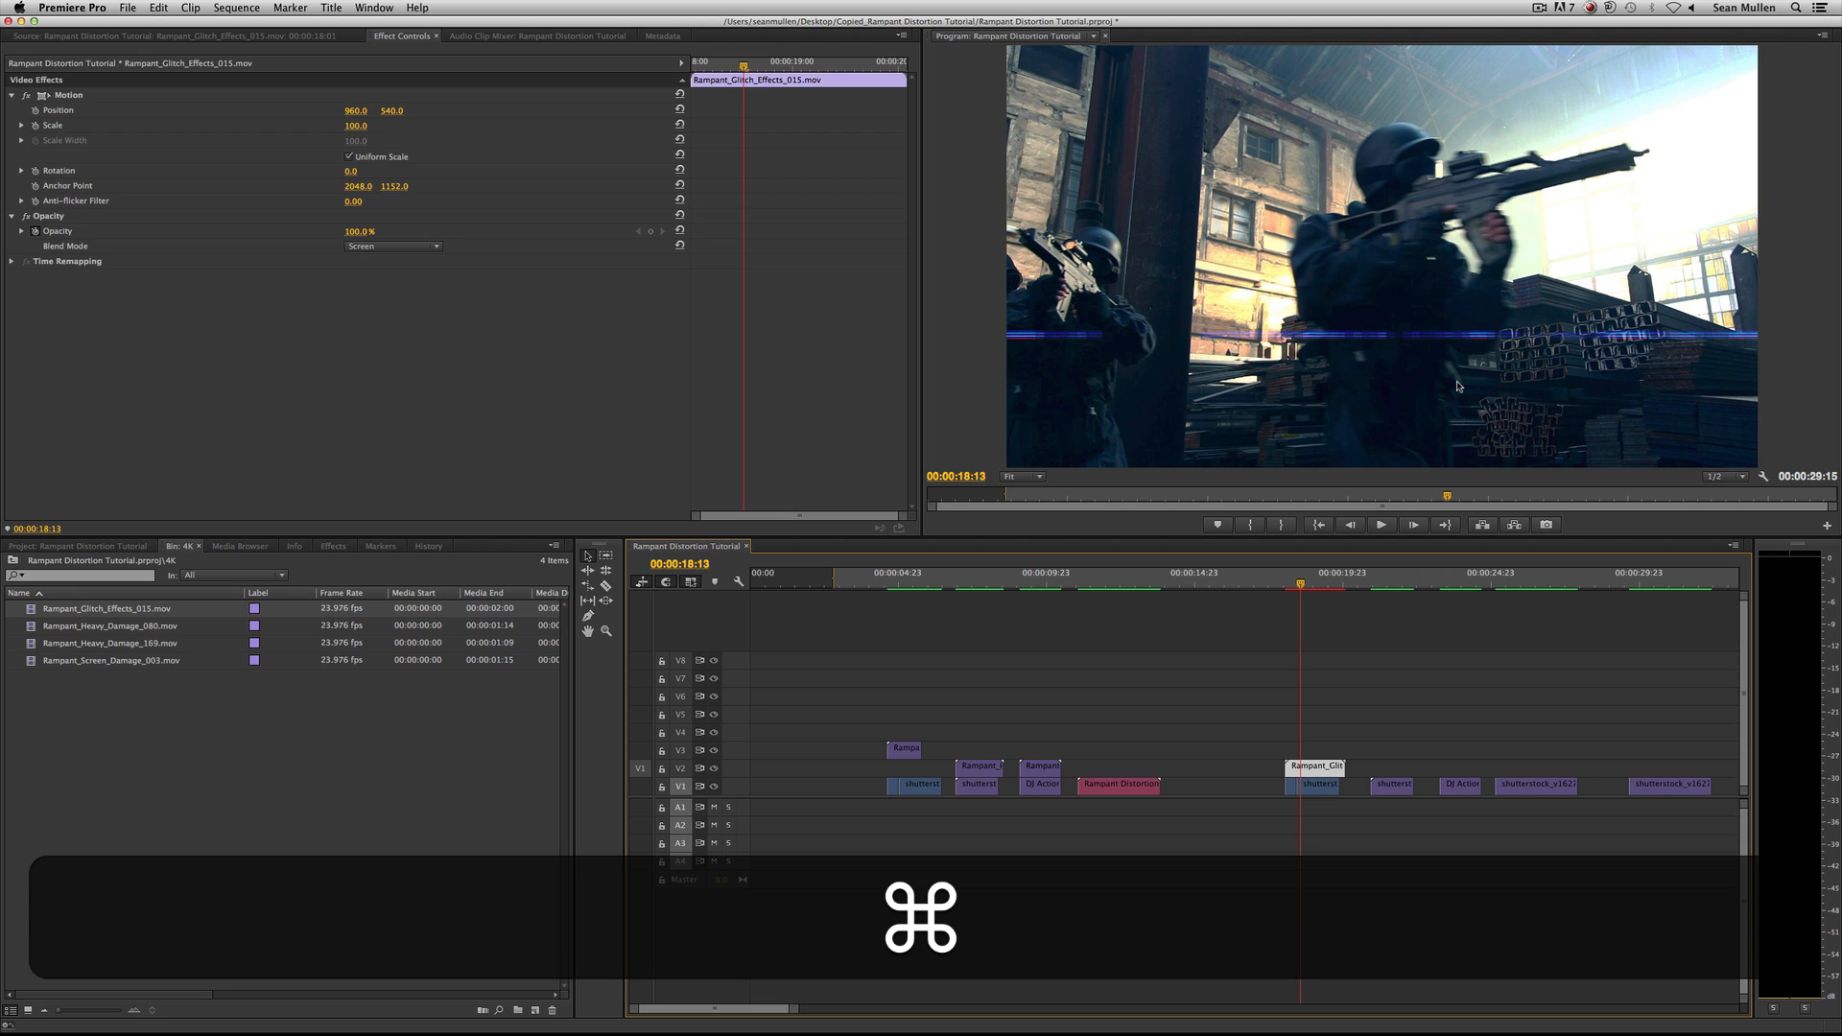
pyautogui.press('super+z')
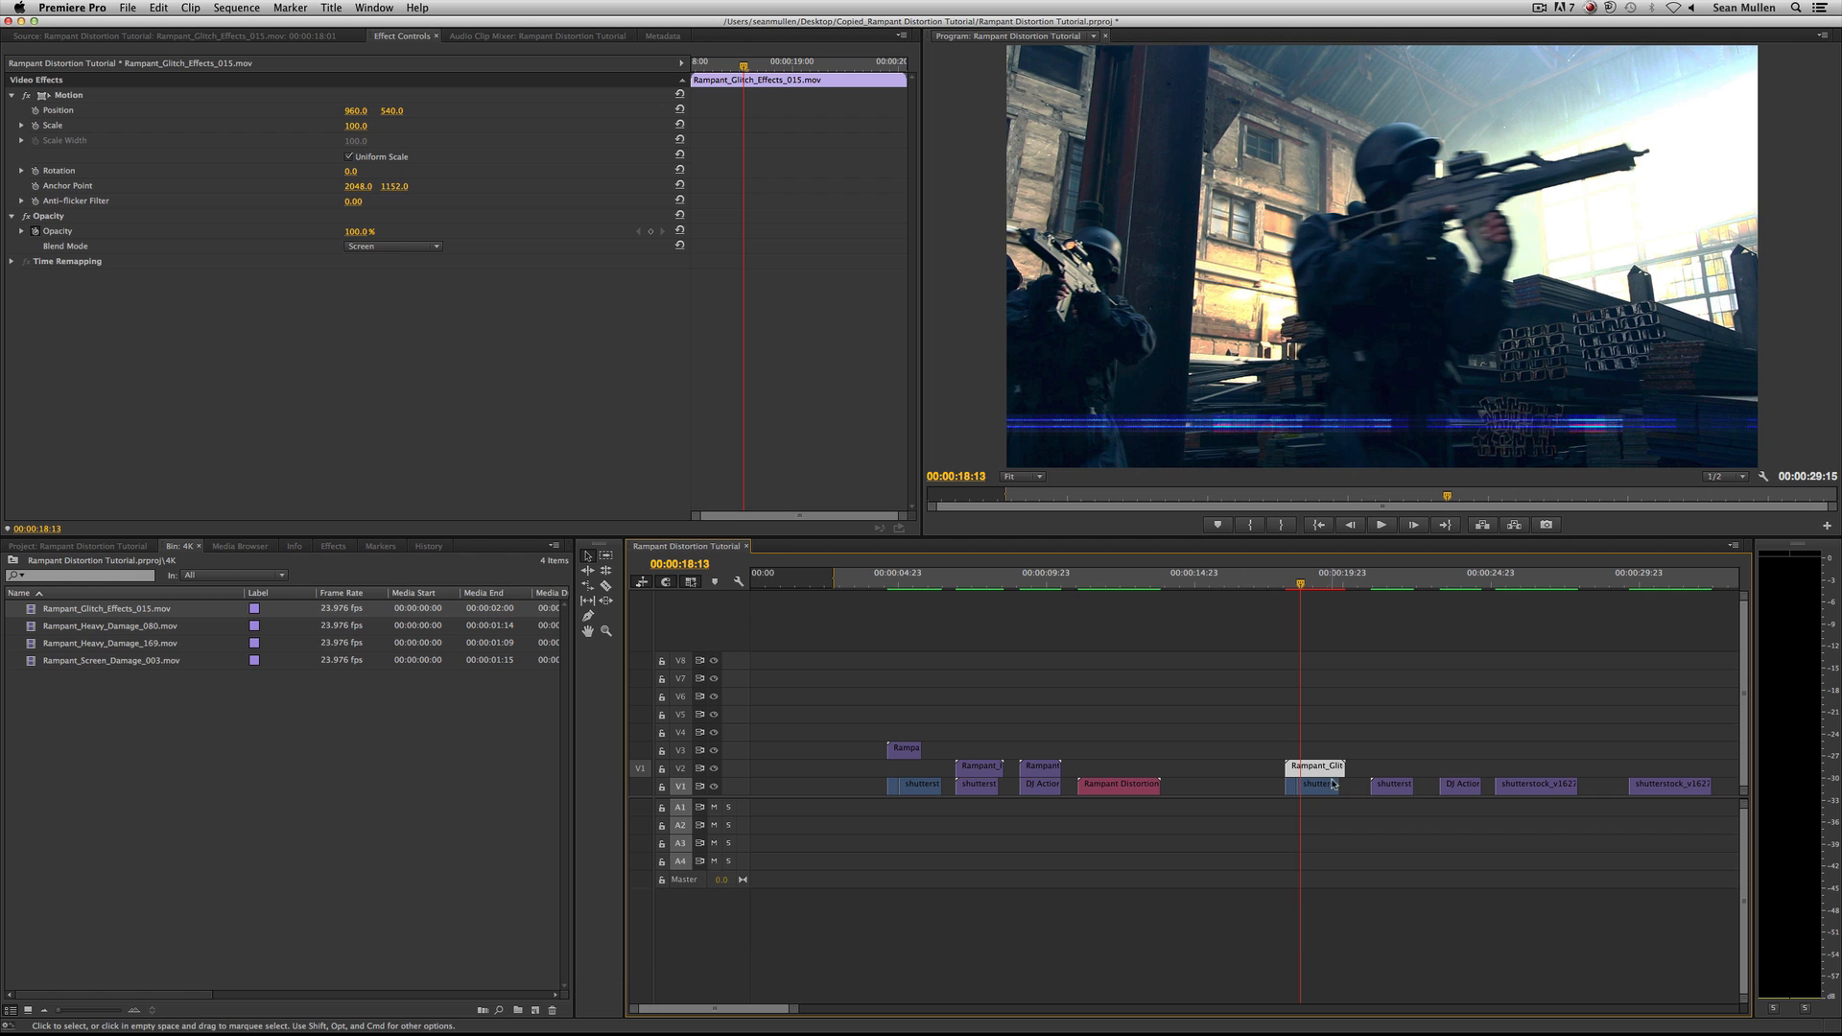
# Duplicate the V2 glitch clip onto V3 and set the copy's Position to 1205.0, 117.0 and Scale to 83.0.
pyautogui.press('alt')
pyautogui.moveTo(1316, 769); pyautogui.dragTo(1316, 751)
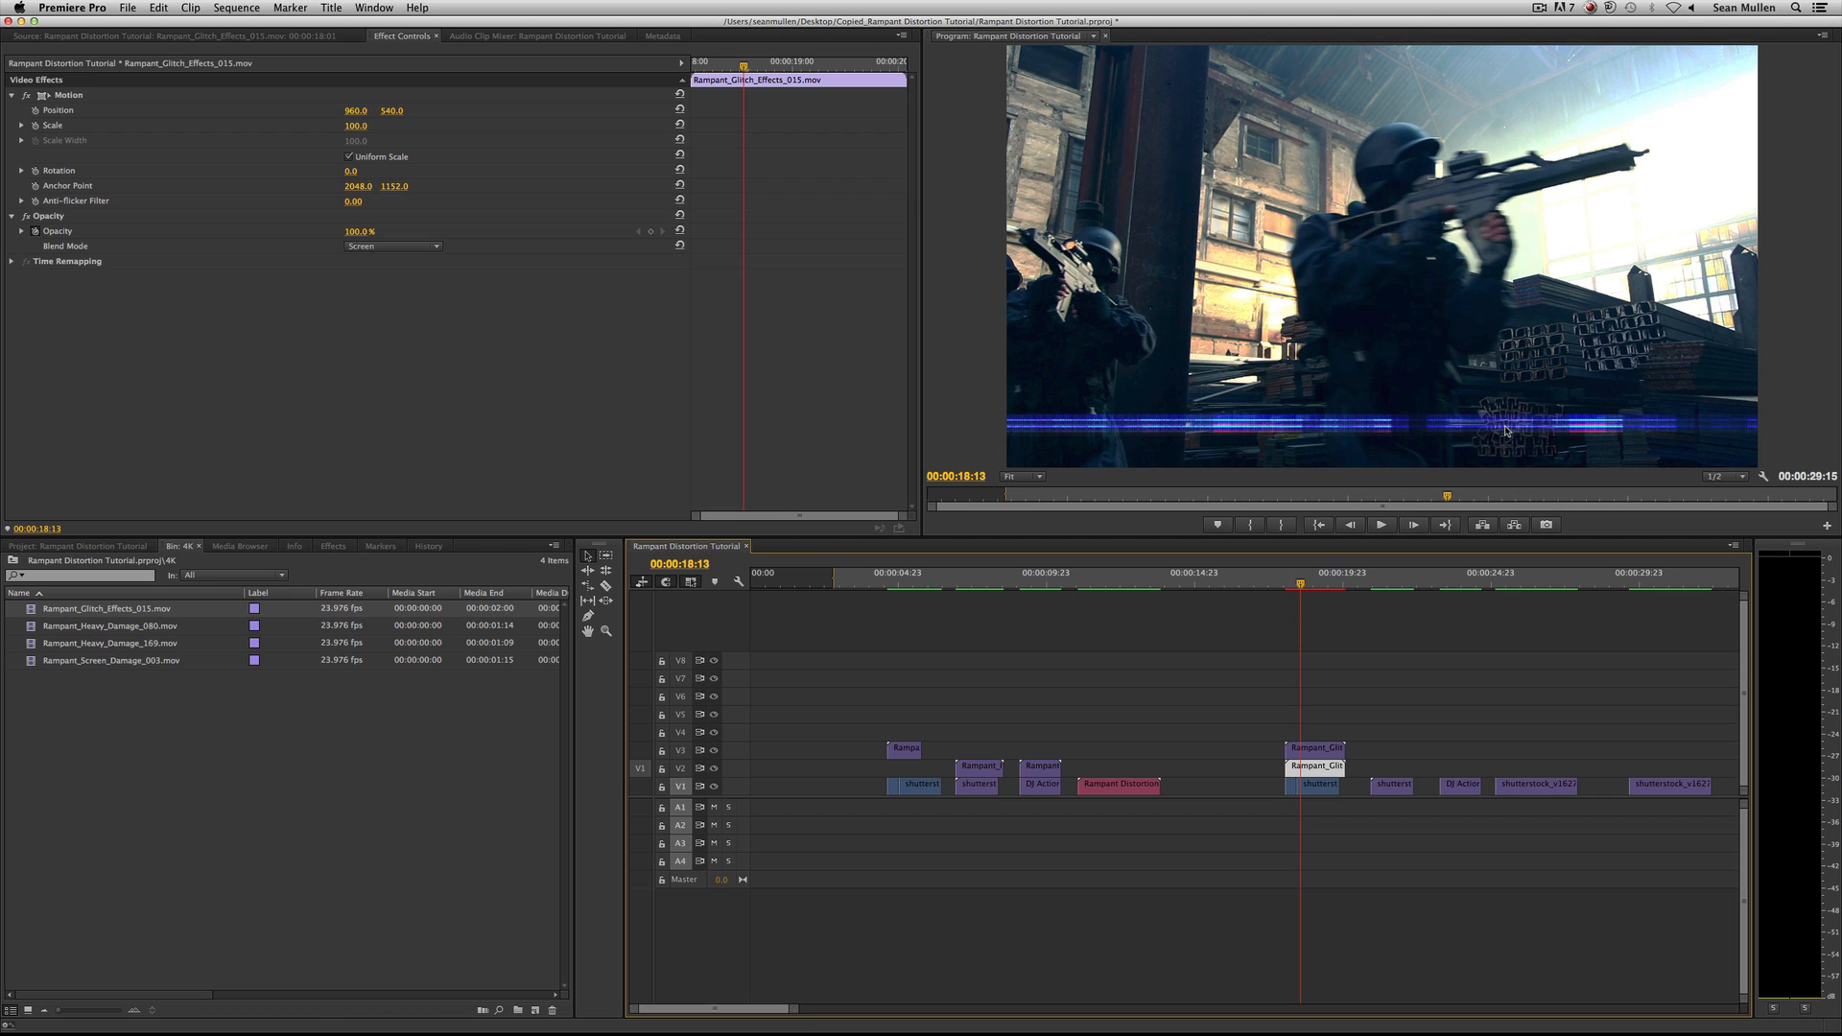
pyautogui.doubleClick(1319, 751)
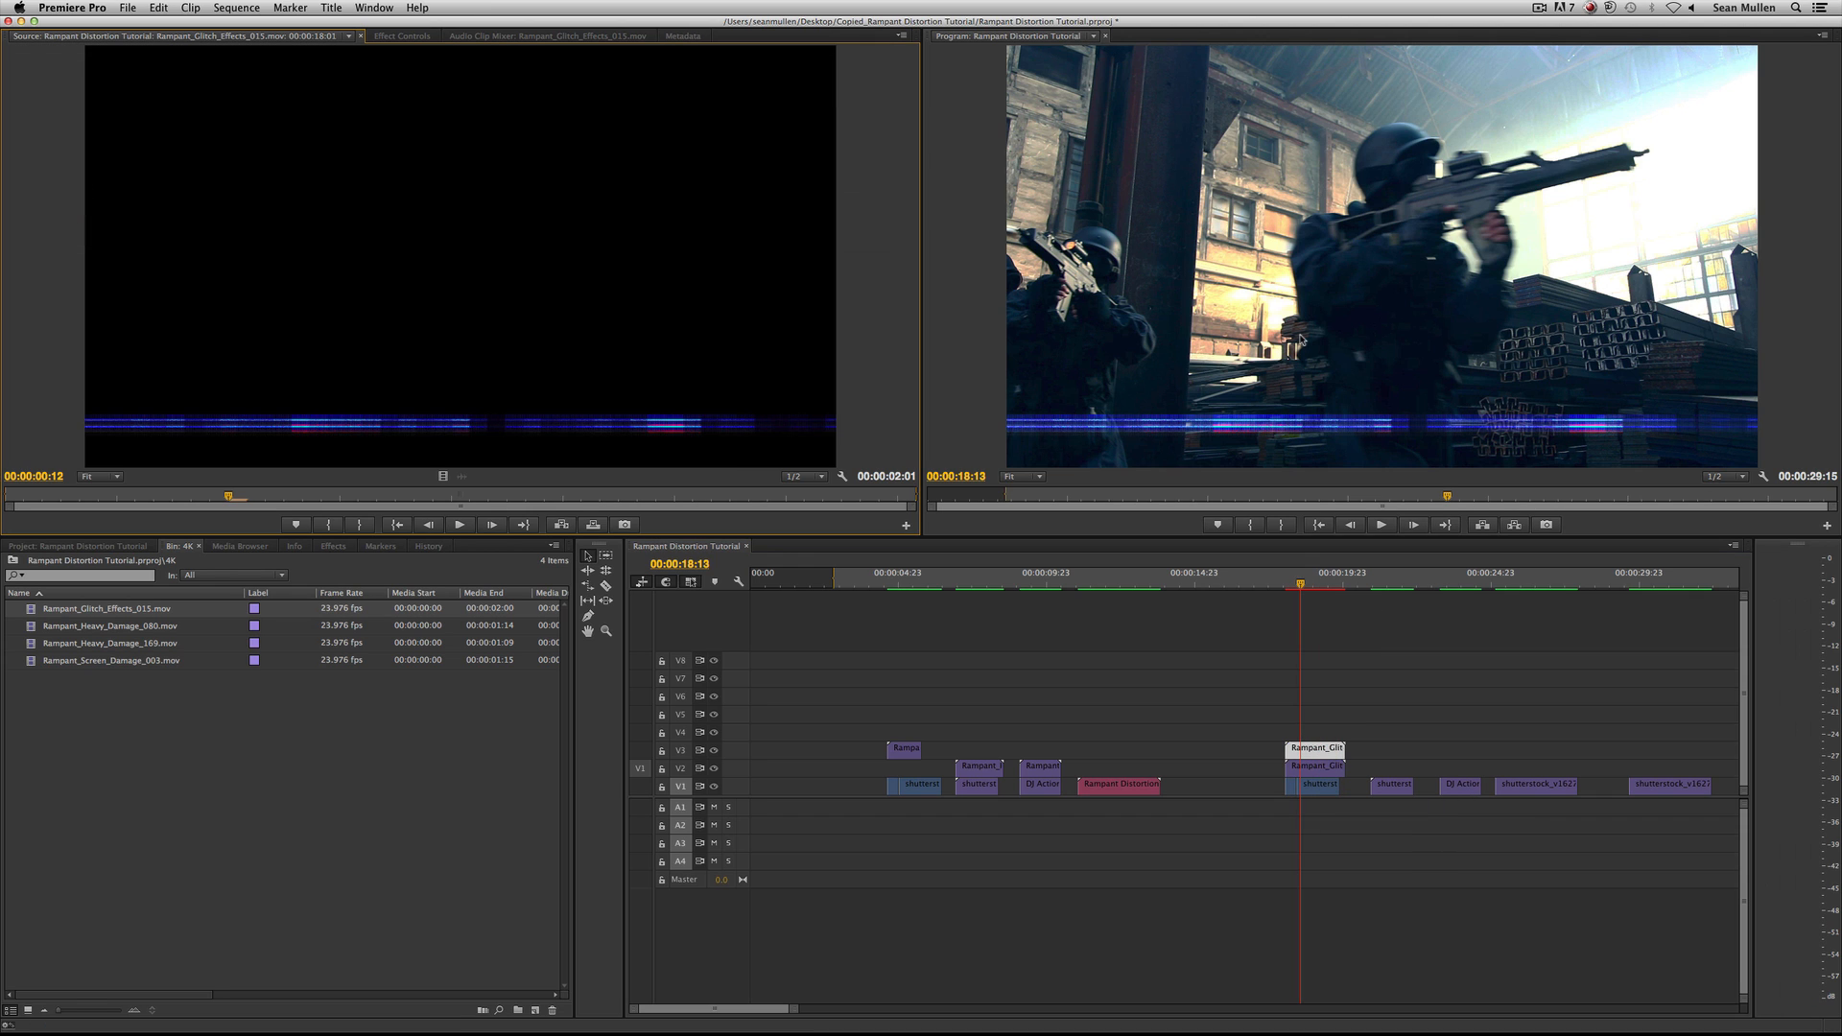
pyautogui.click(377, 34)
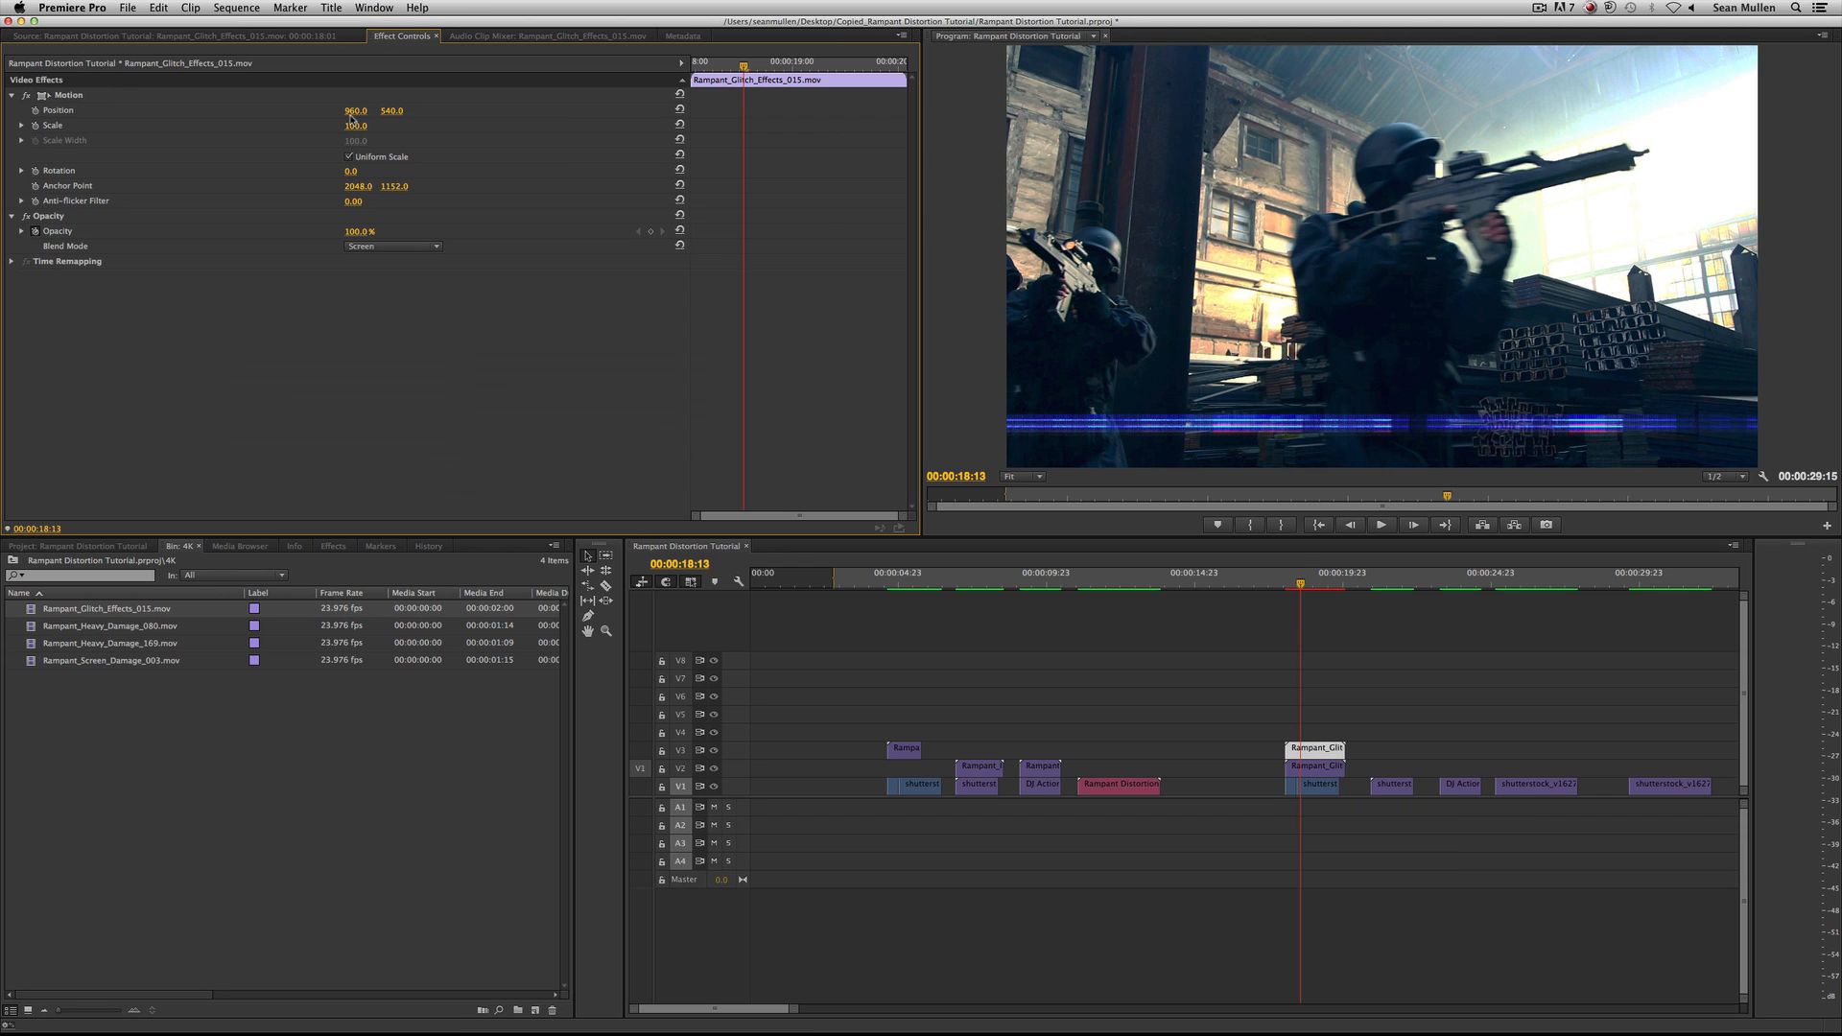
pyautogui.moveTo(391, 111); pyautogui.dragTo(340, 125)
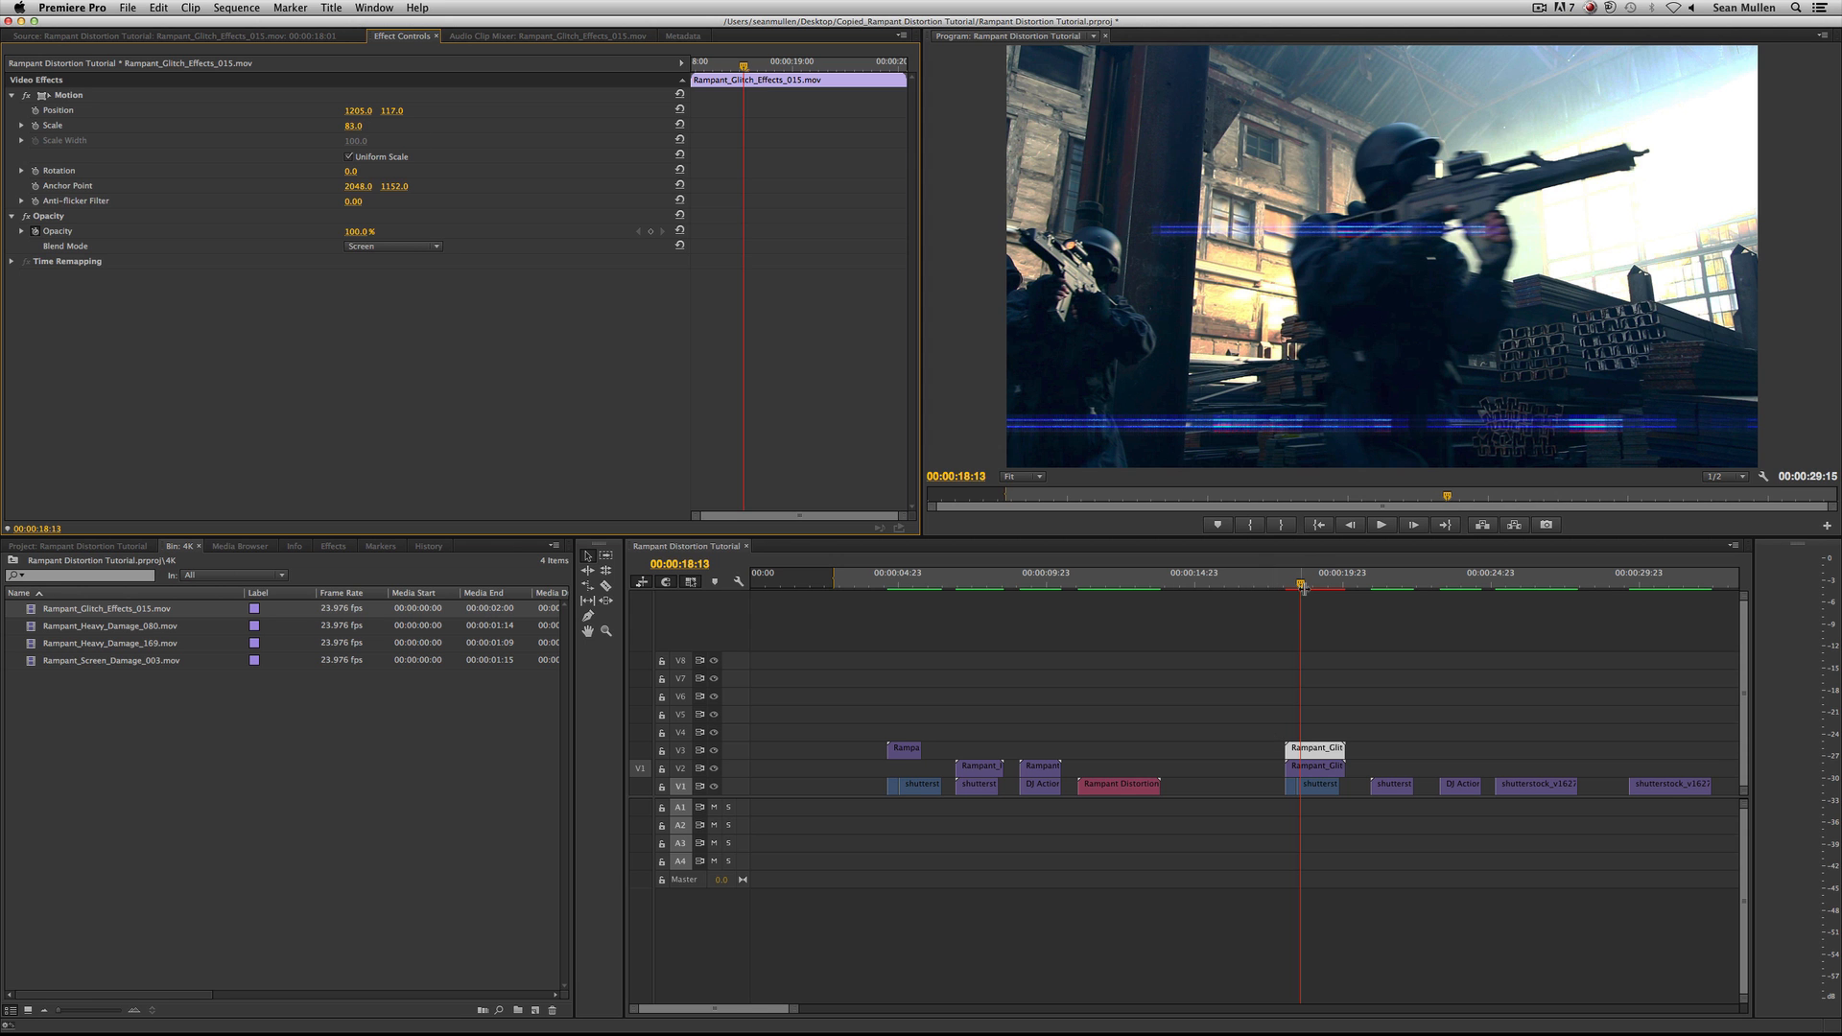
# Play back the soldier shot with the two stacked glitch clips, from just before 00:00:18:00.
pyautogui.click(1278, 575)
pyautogui.press('space')
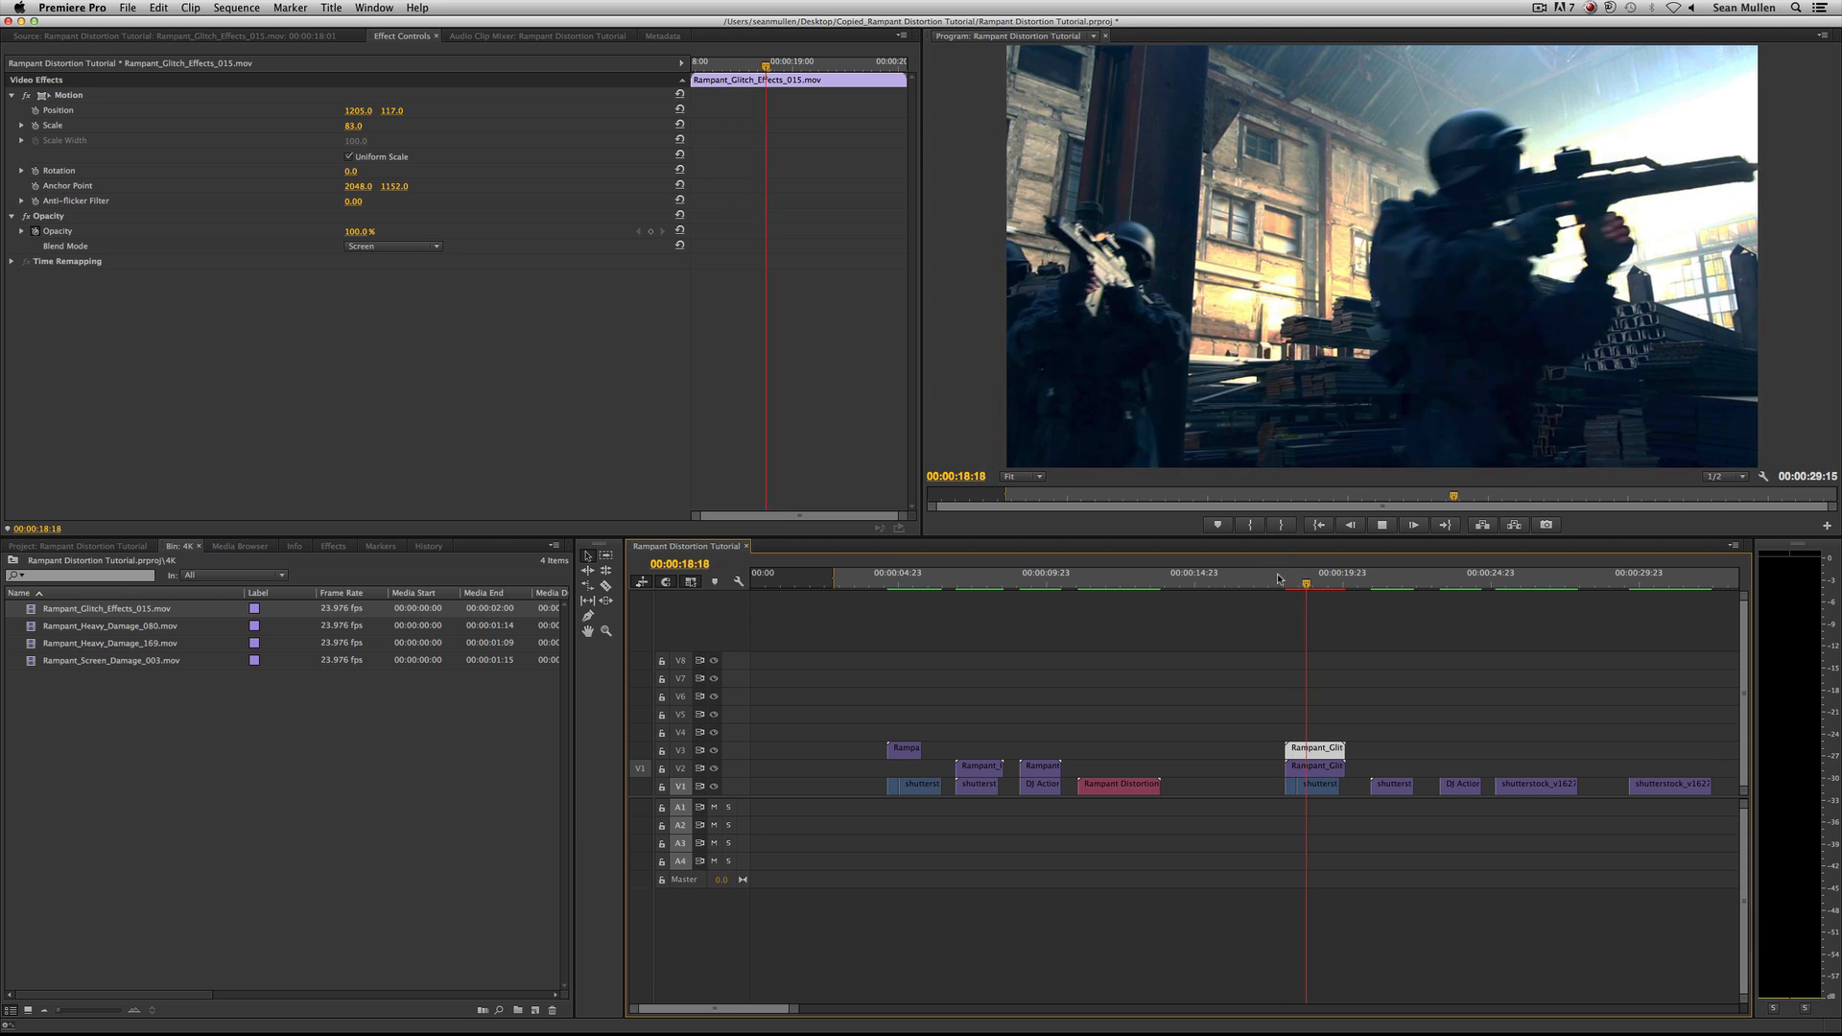
pyautogui.click(1277, 576)
pyautogui.press('space')
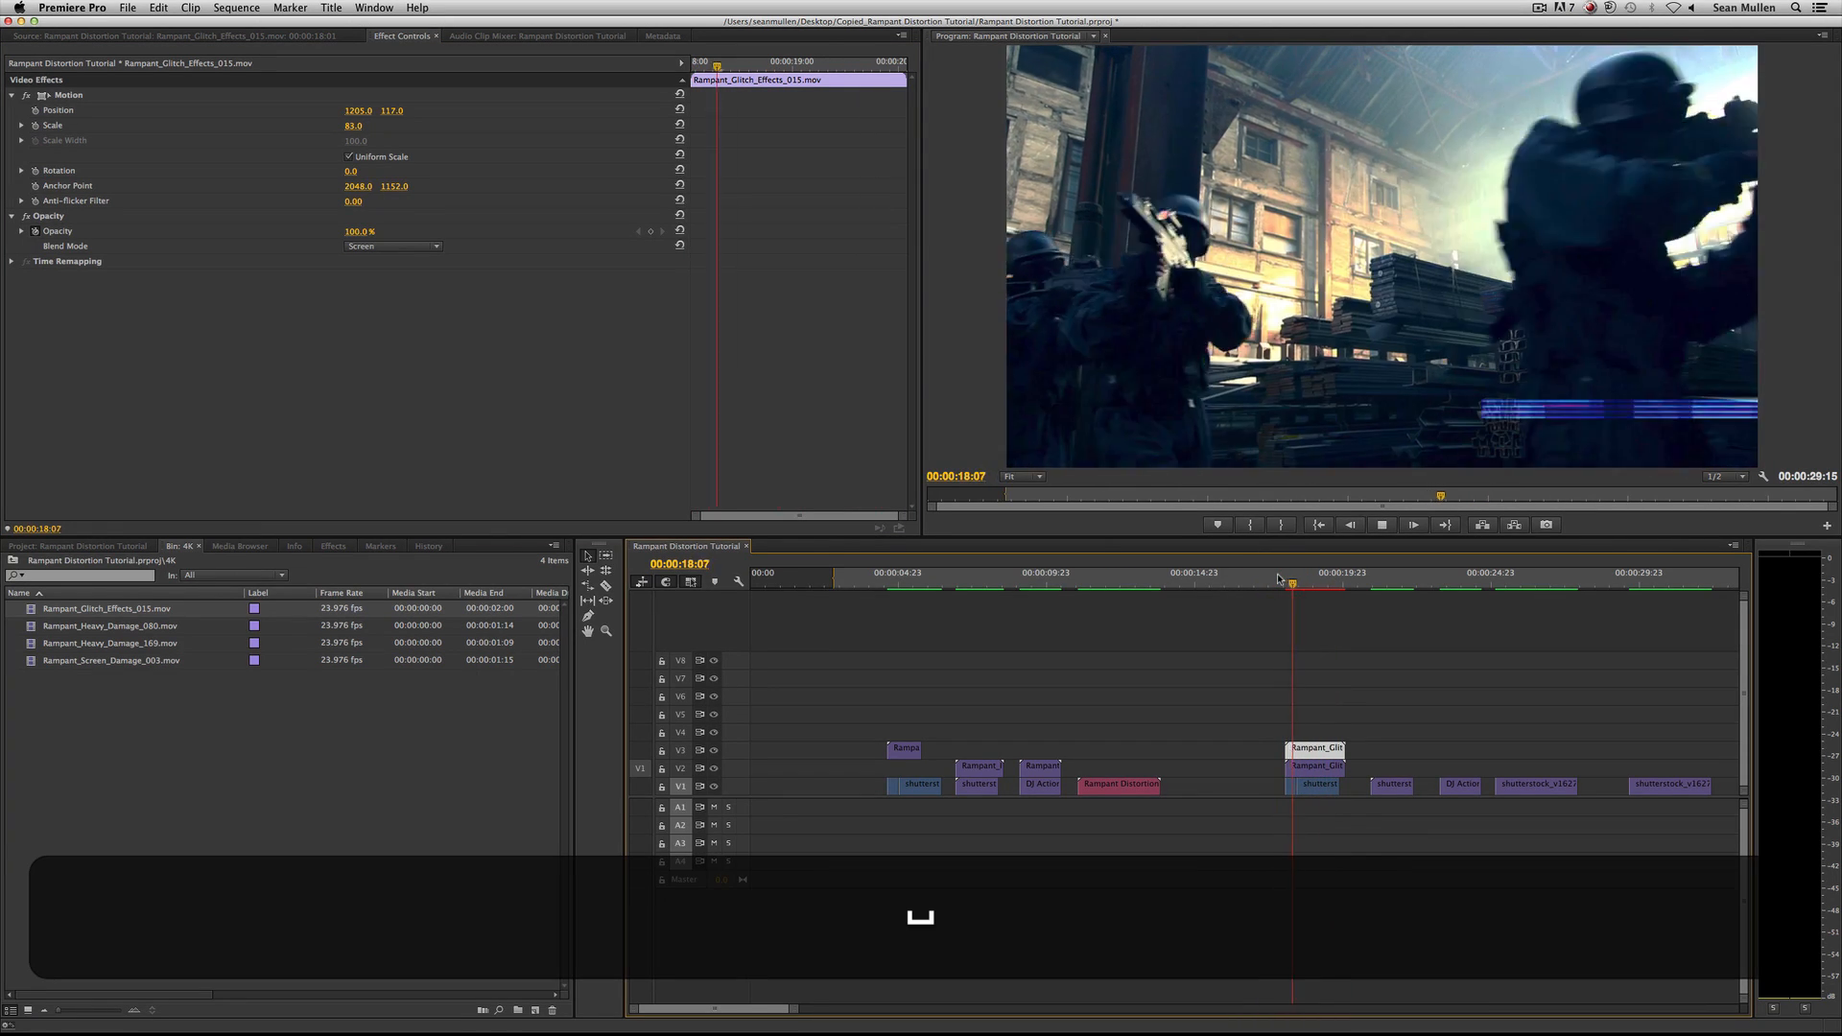
pyautogui.press('space')
pyautogui.click(1307, 578)
pyautogui.click(1300, 576)
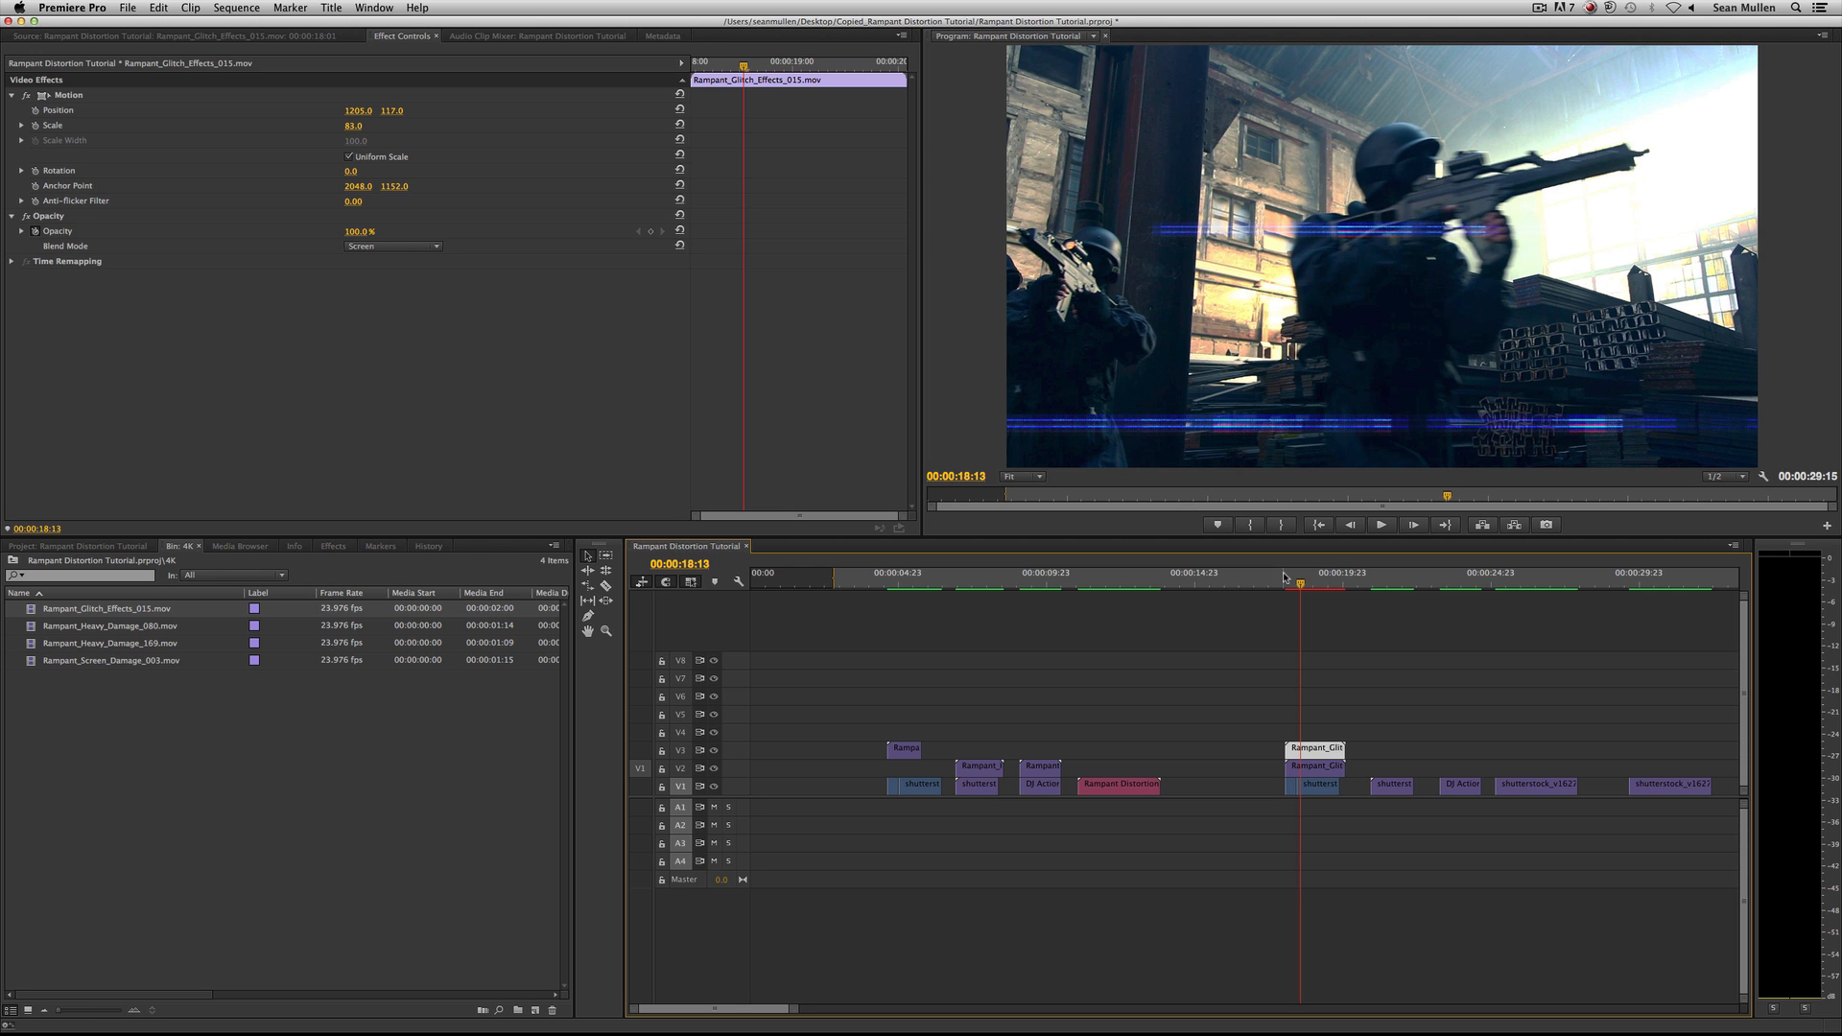
pyautogui.press('space')
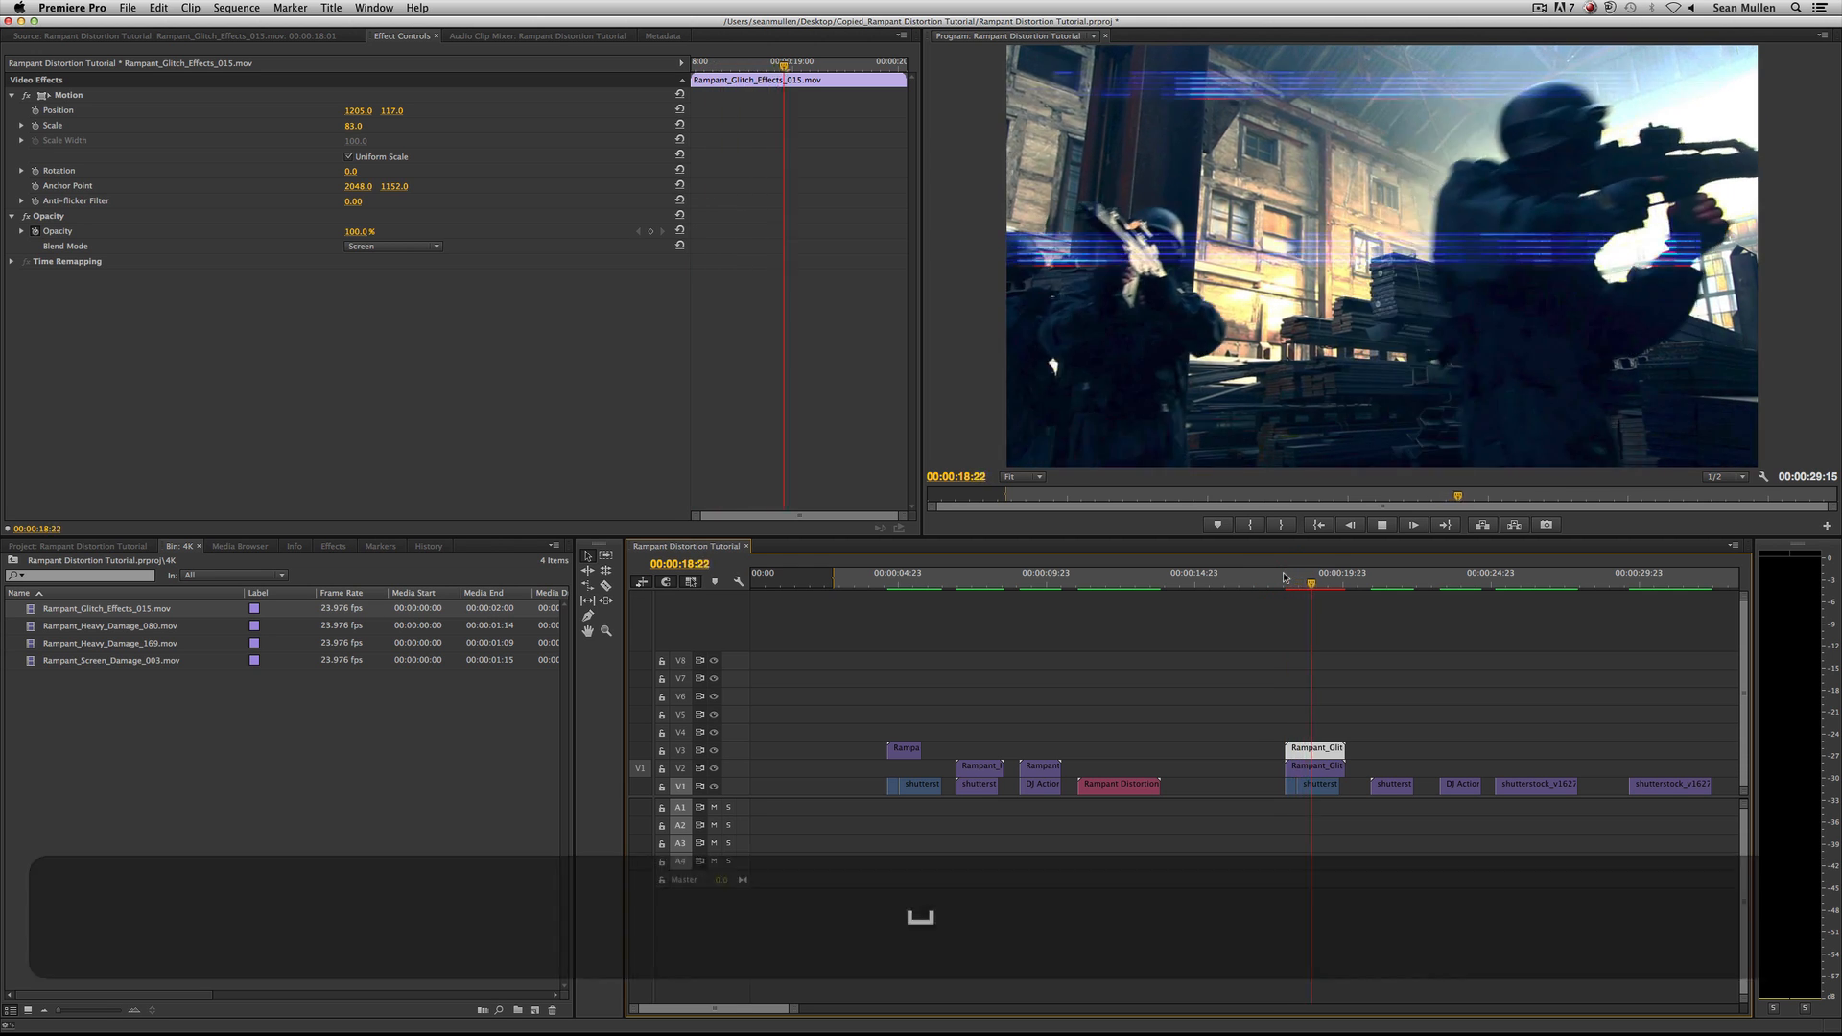
pyautogui.press('space')
# Preview the second untreated shot around 00:00:21:00.
pyautogui.click(1386, 575)
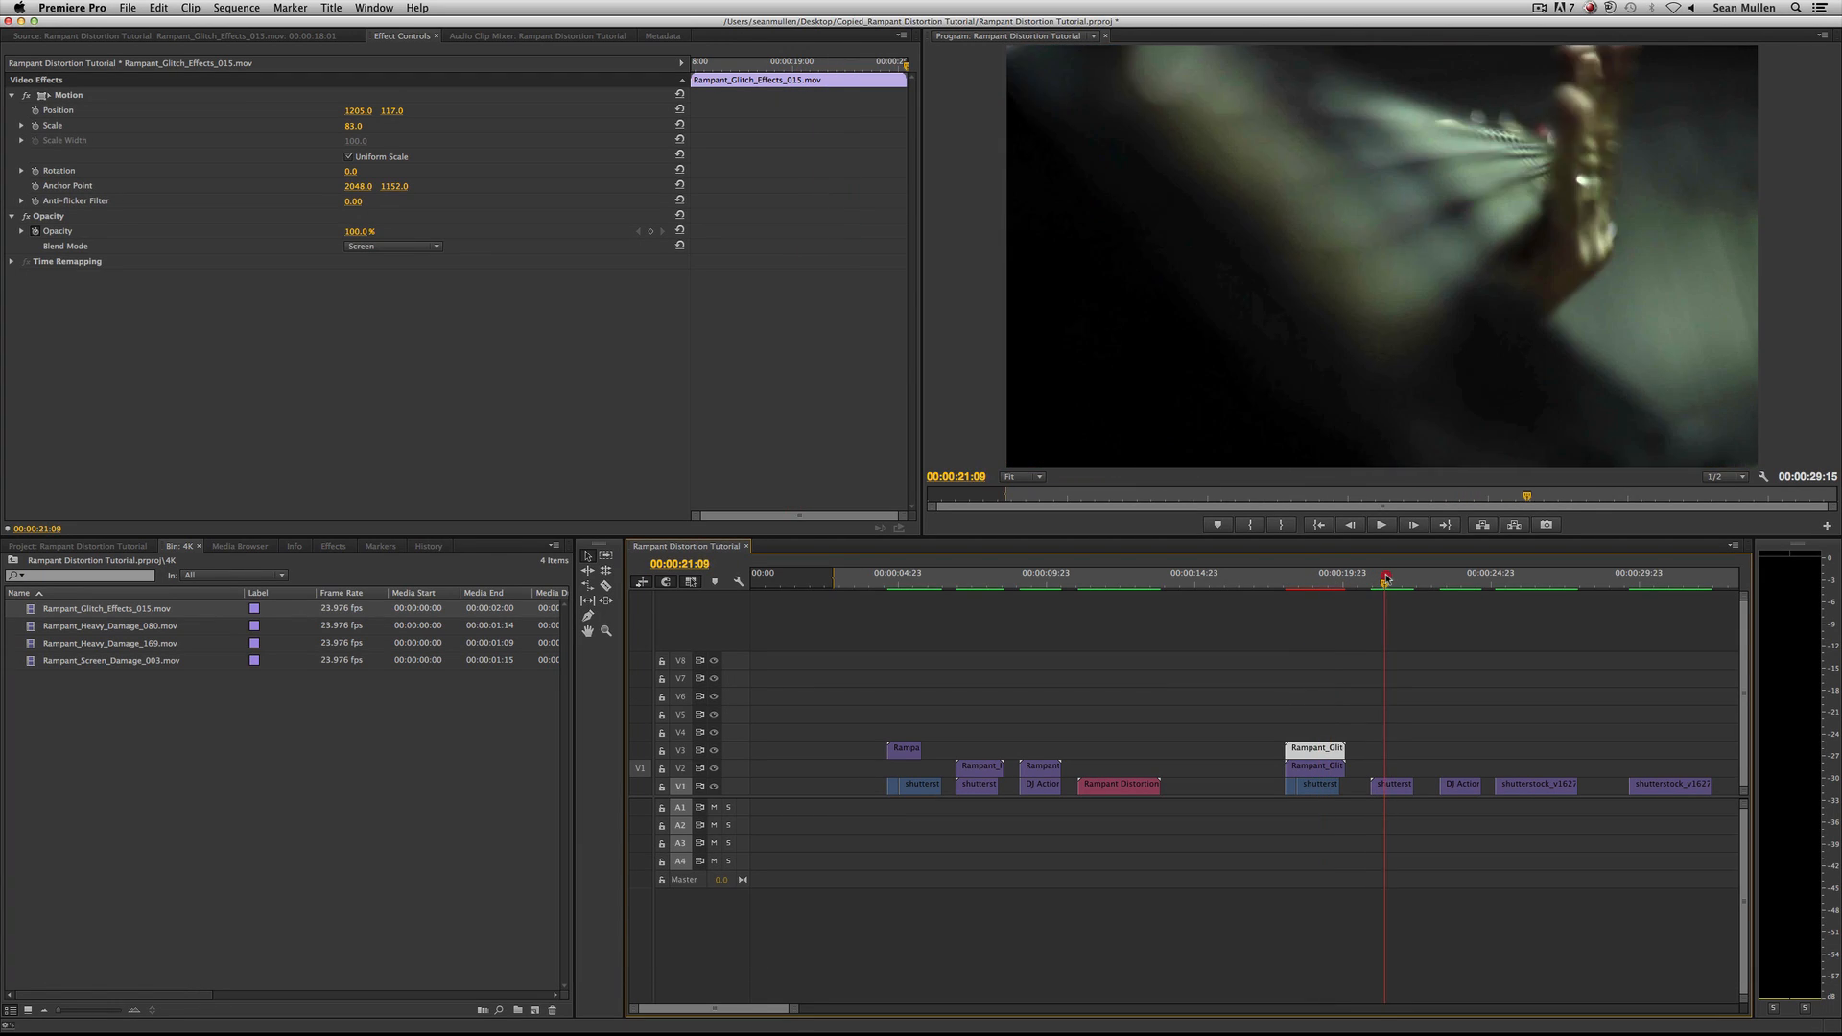
pyautogui.click(1373, 575)
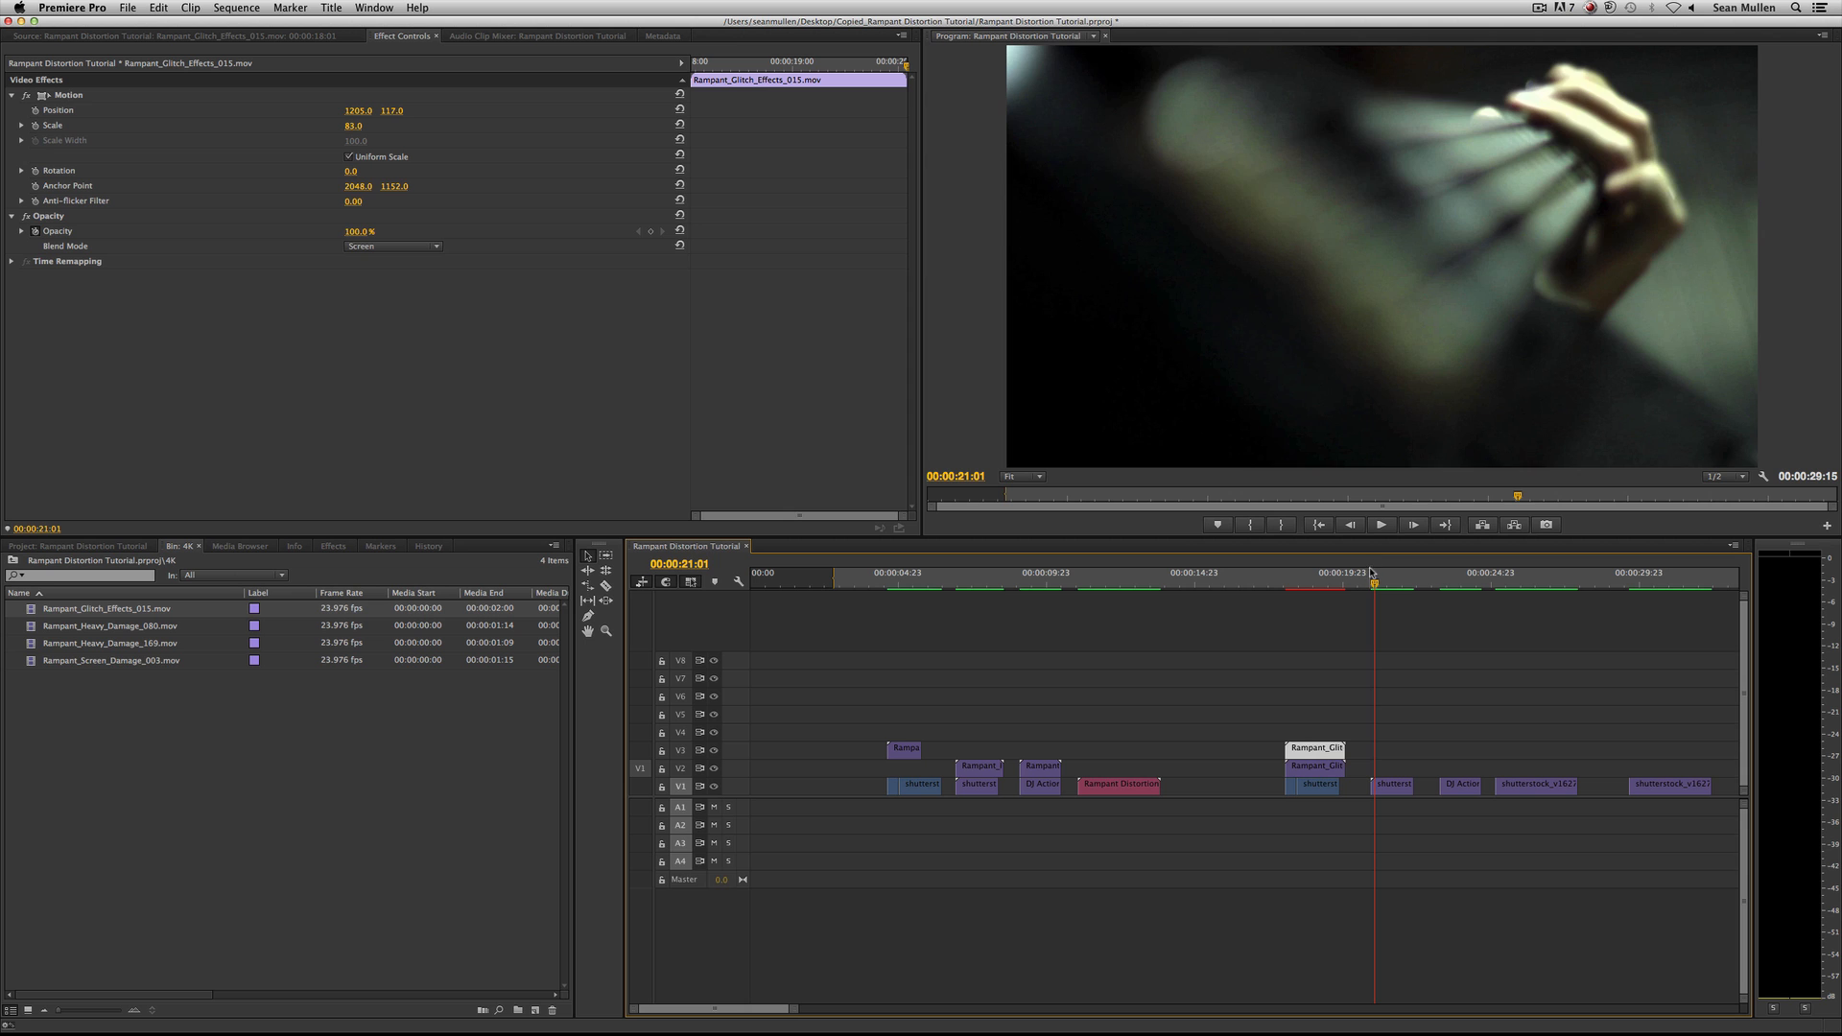
pyautogui.press('space')
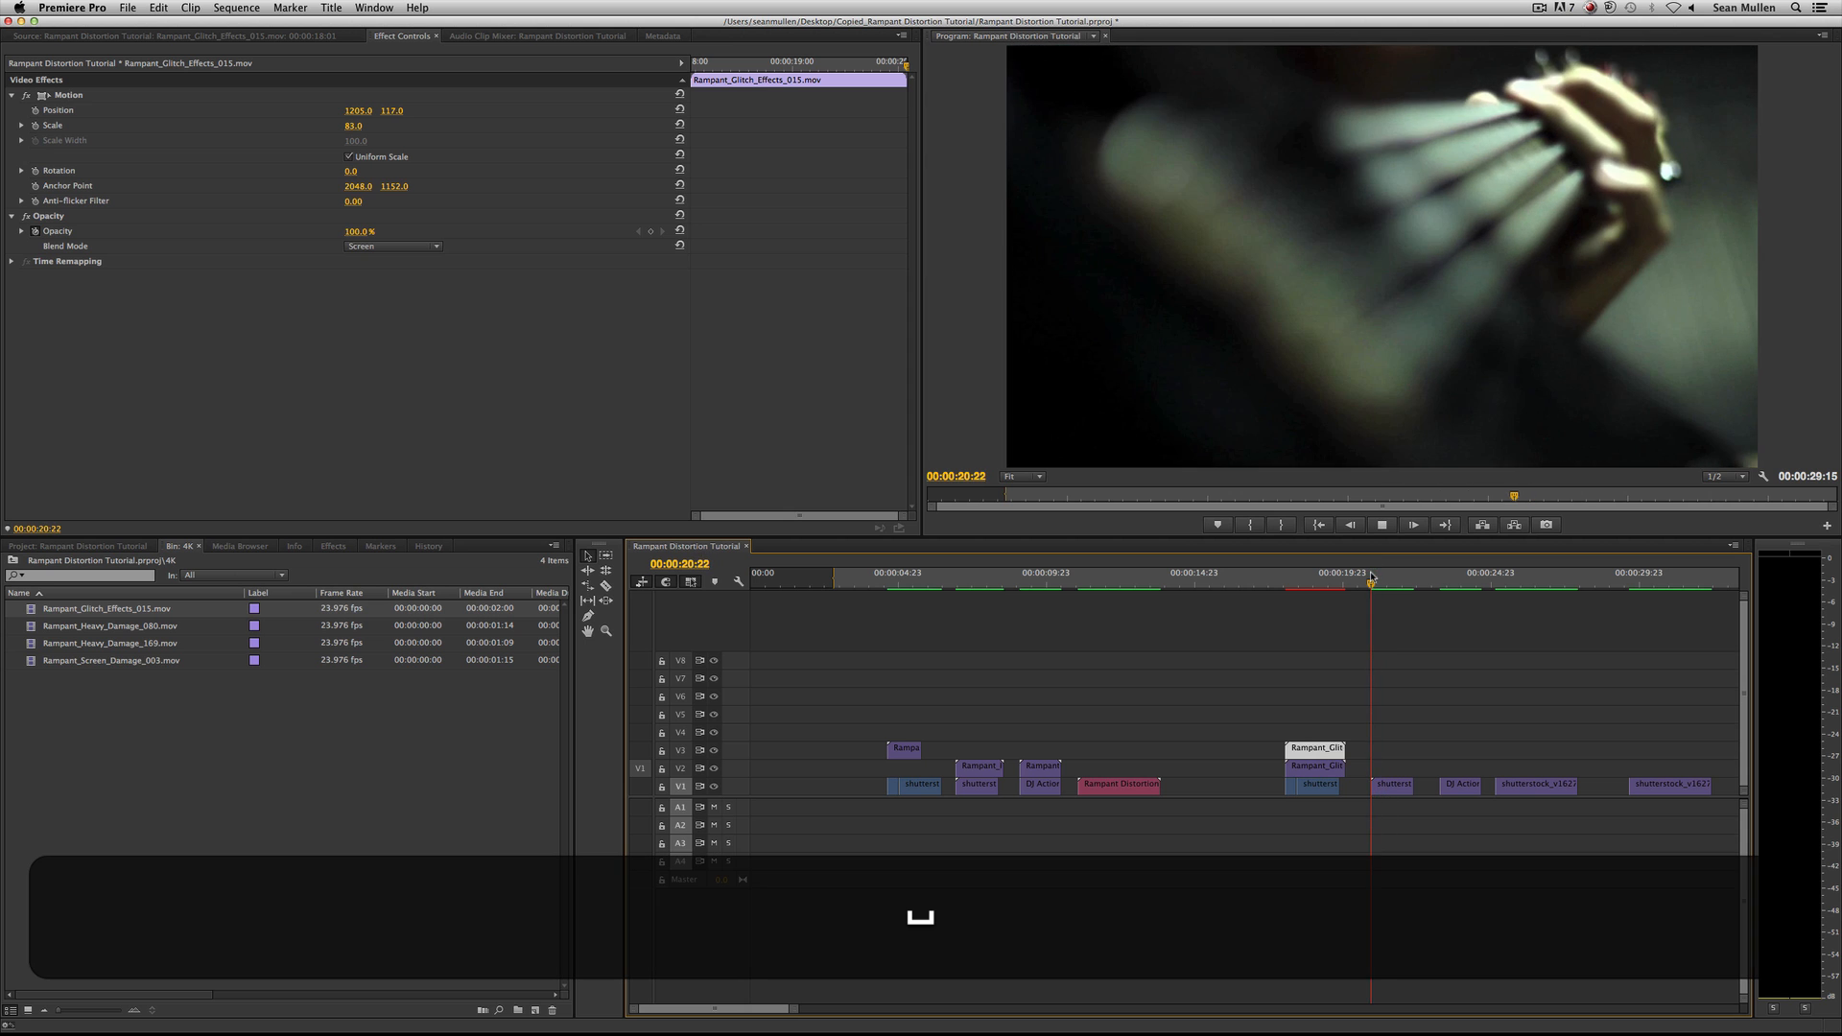
pyautogui.click(1382, 577)
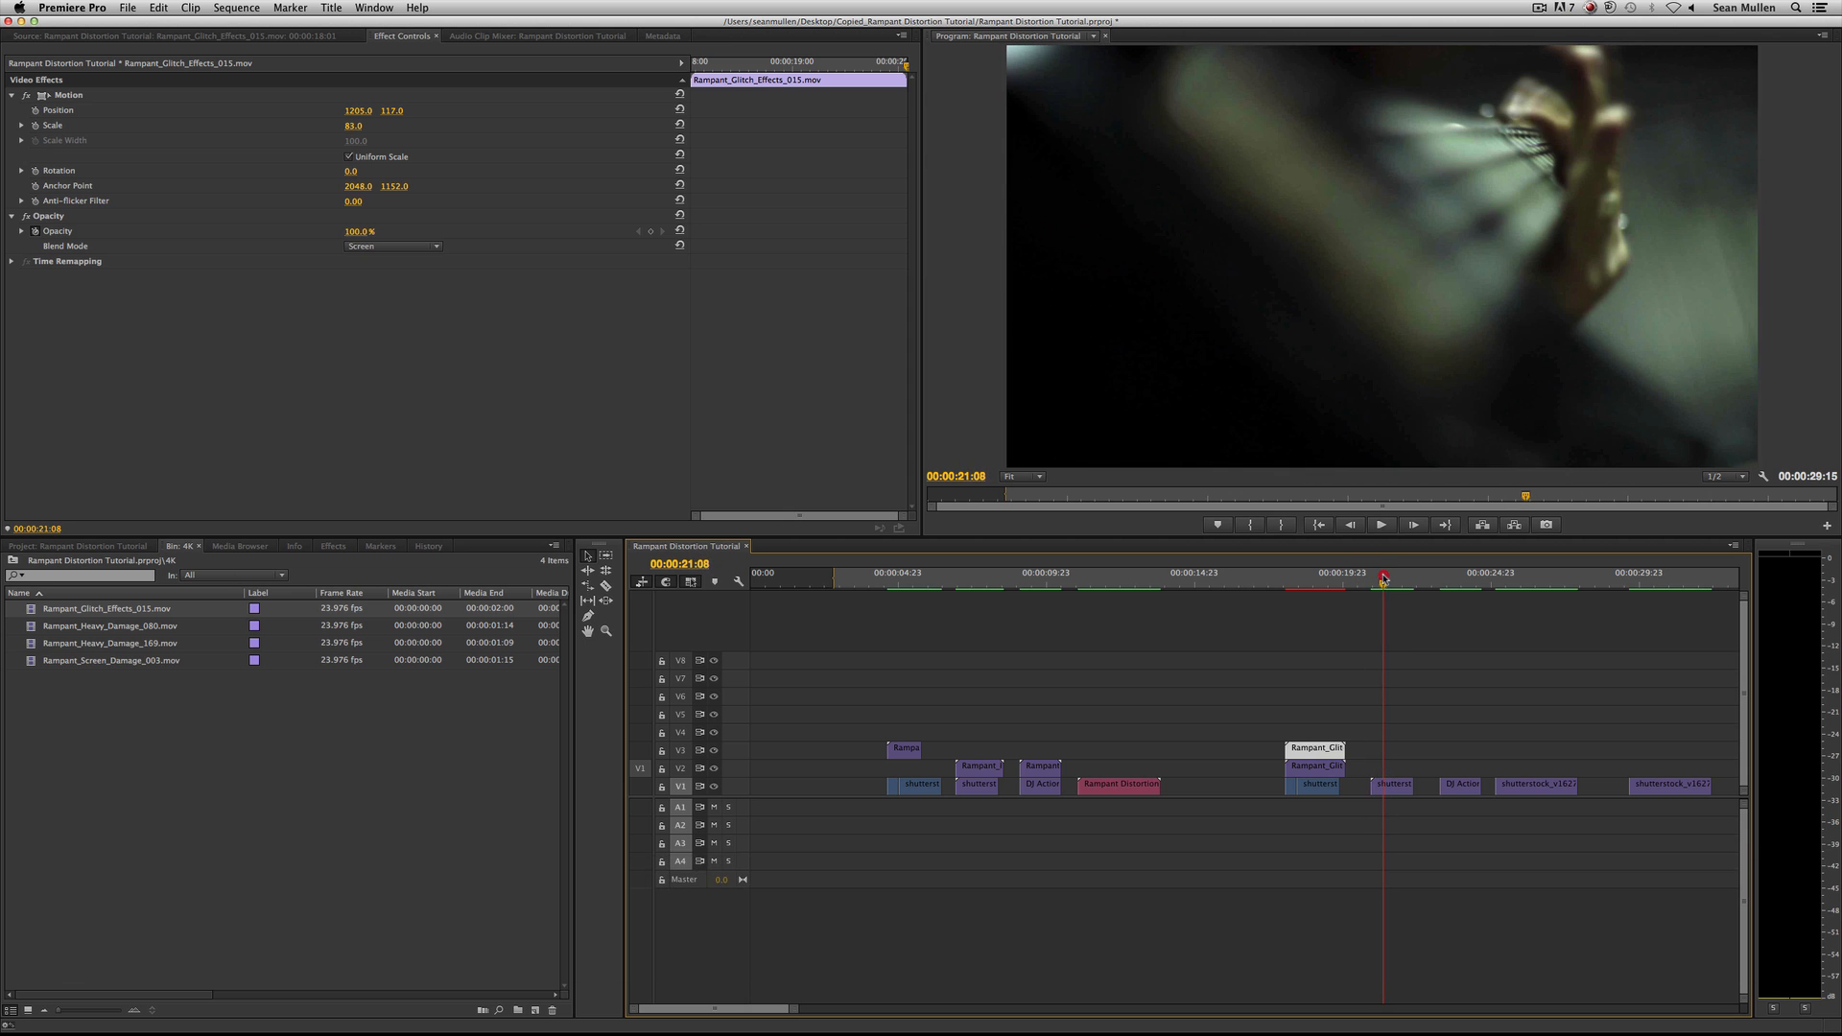
# Place Rampant_Heavy_Damage_080.mov on V2 above the second untreated shot at 00:00:20:22 and check the frame at 00:00:21:07.
pyautogui.click(118, 625)
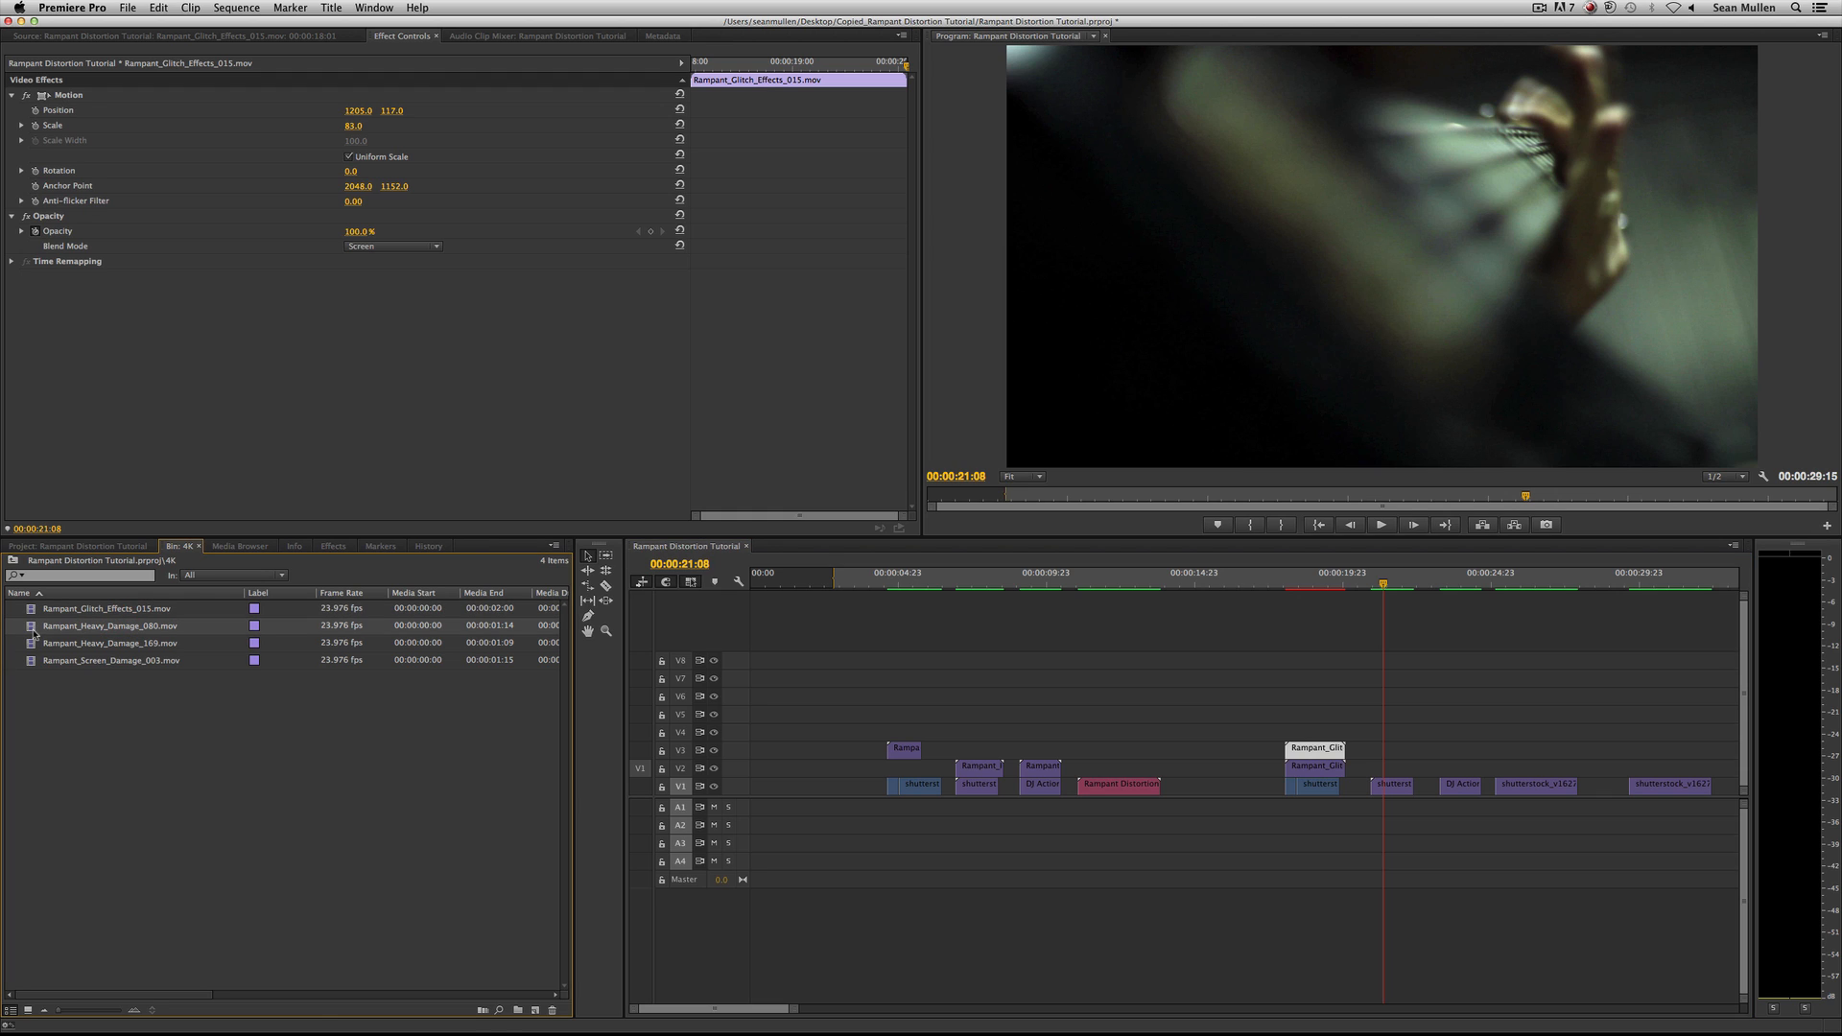
pyautogui.moveTo(30, 628); pyautogui.dragTo(1375, 767)
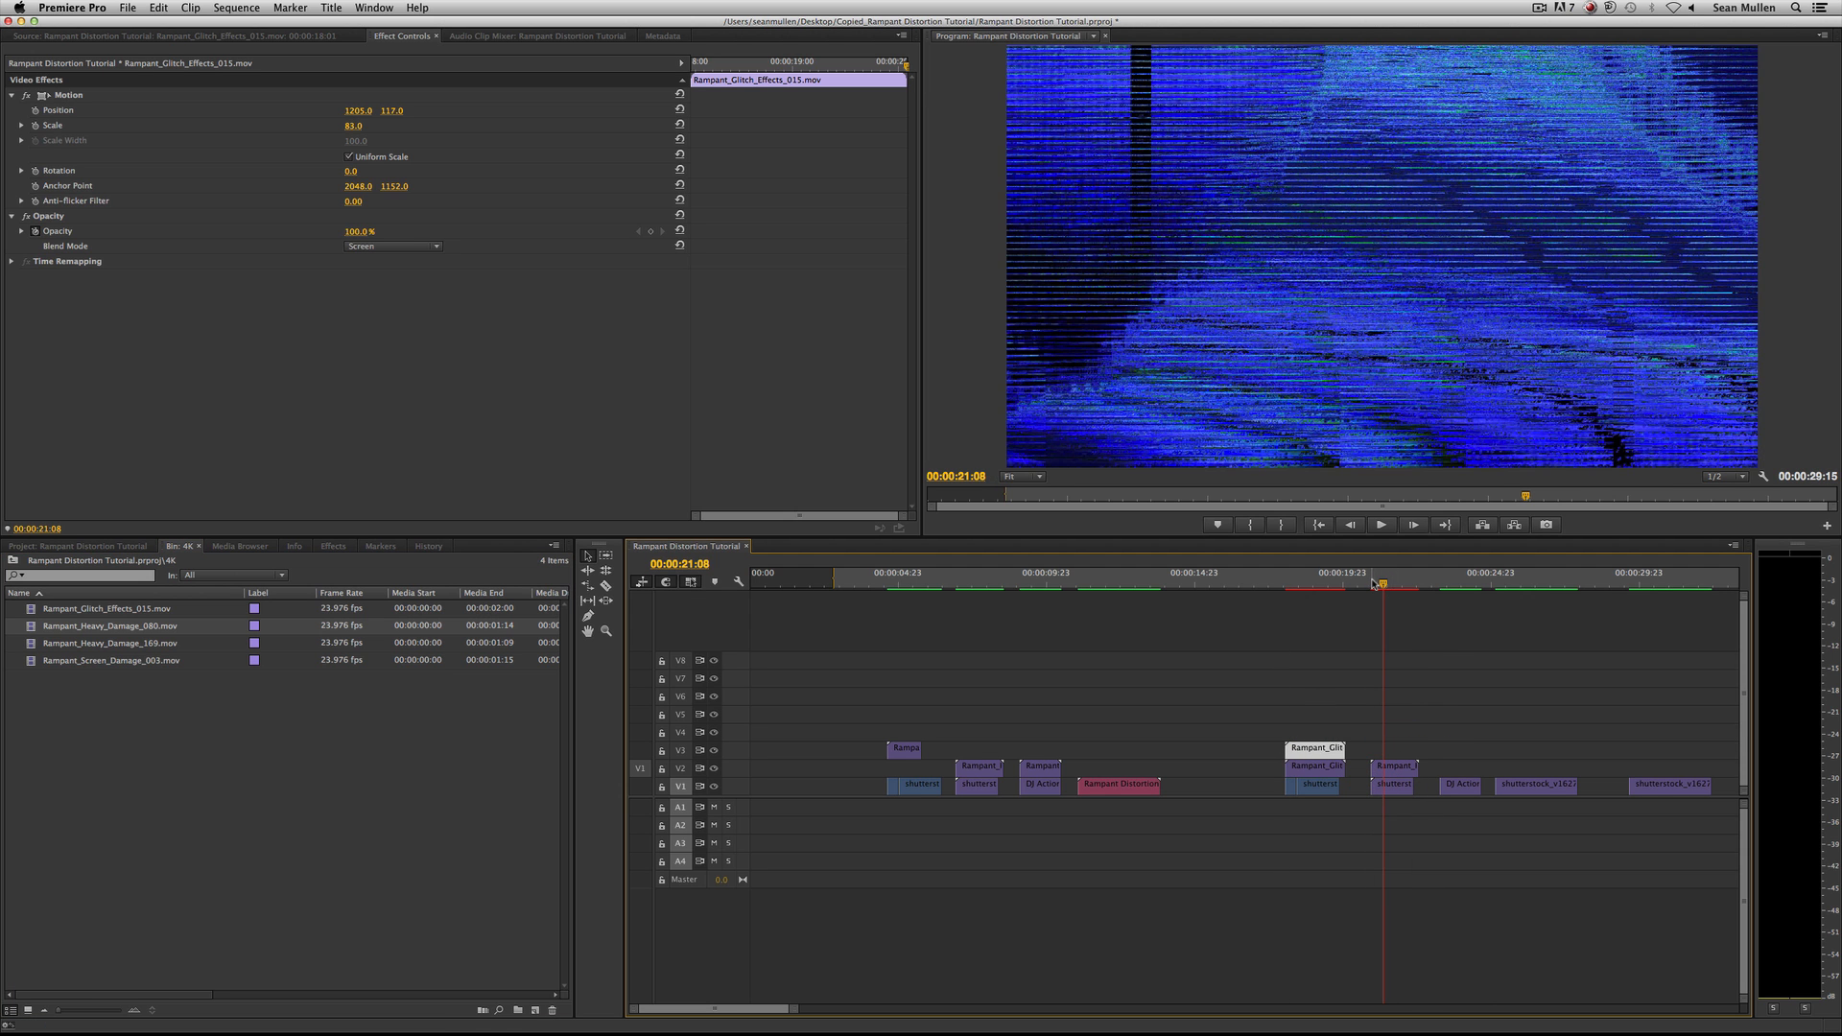
pyautogui.click(1381, 581)
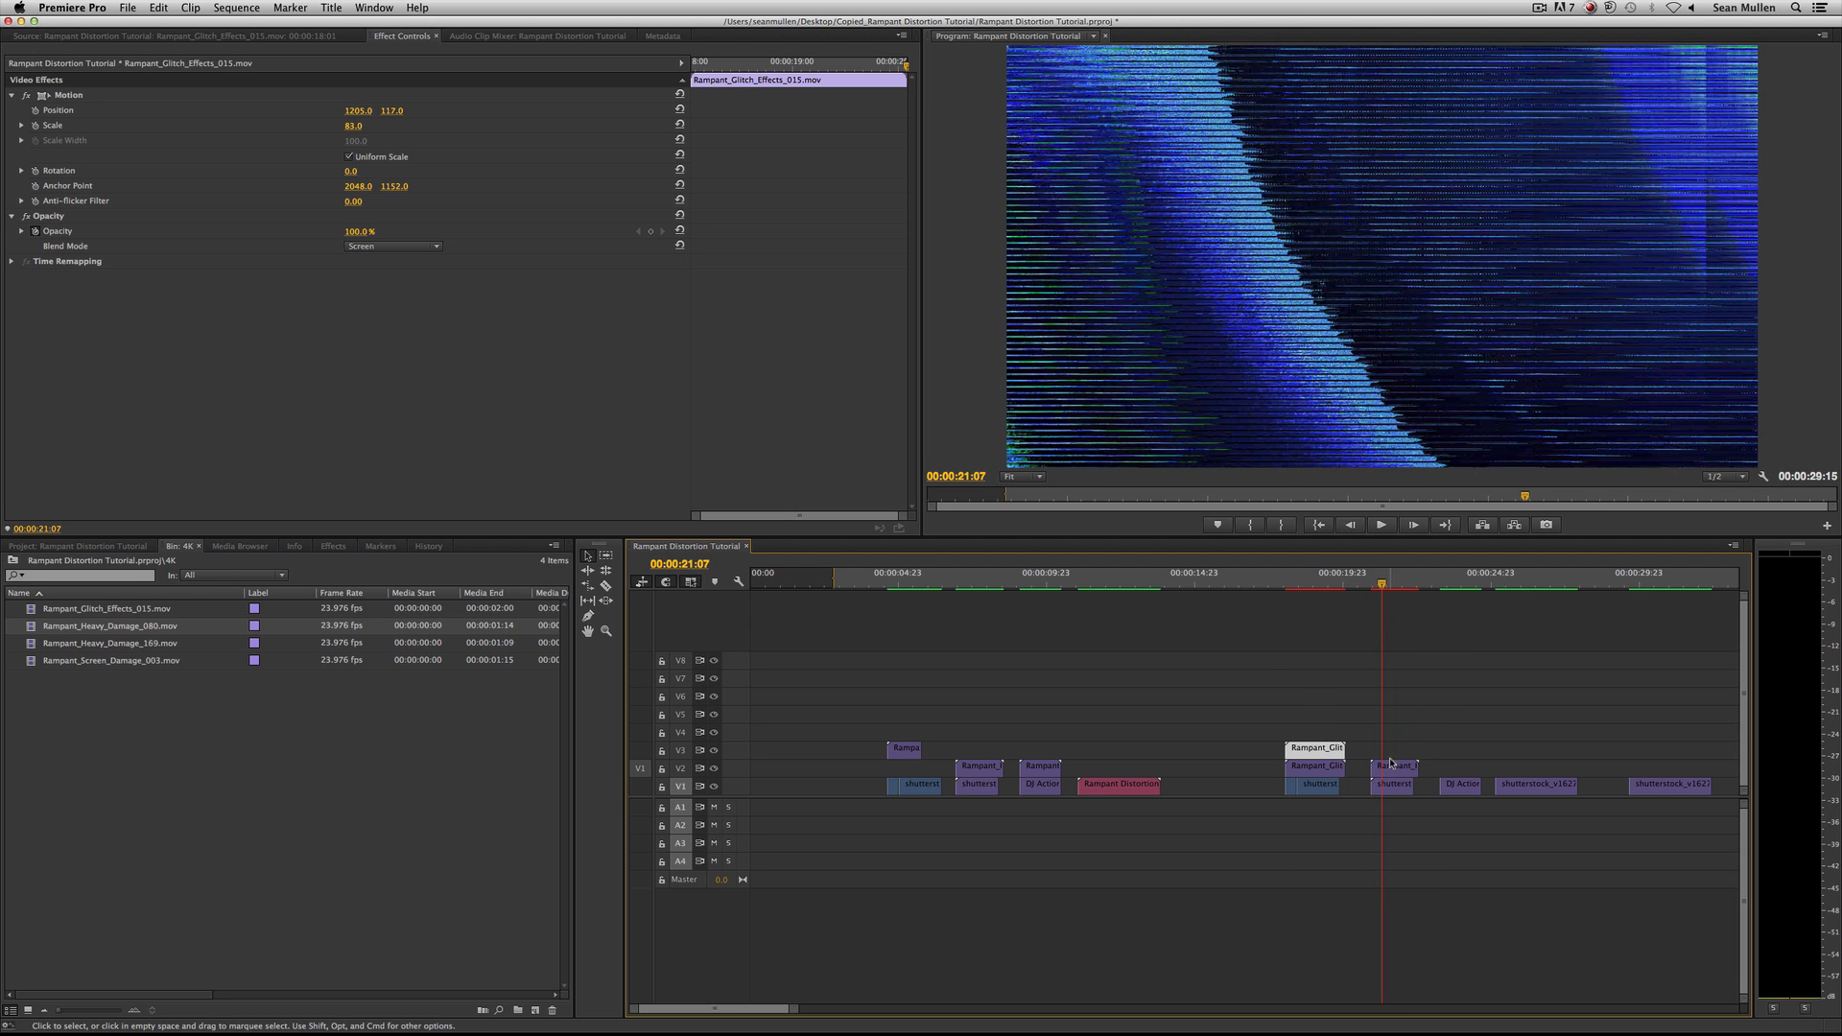
# Try the Screen blend mode on the placed heavy damage clip and undo both the blend change and the placement.
pyautogui.doubleClick(1390, 764)
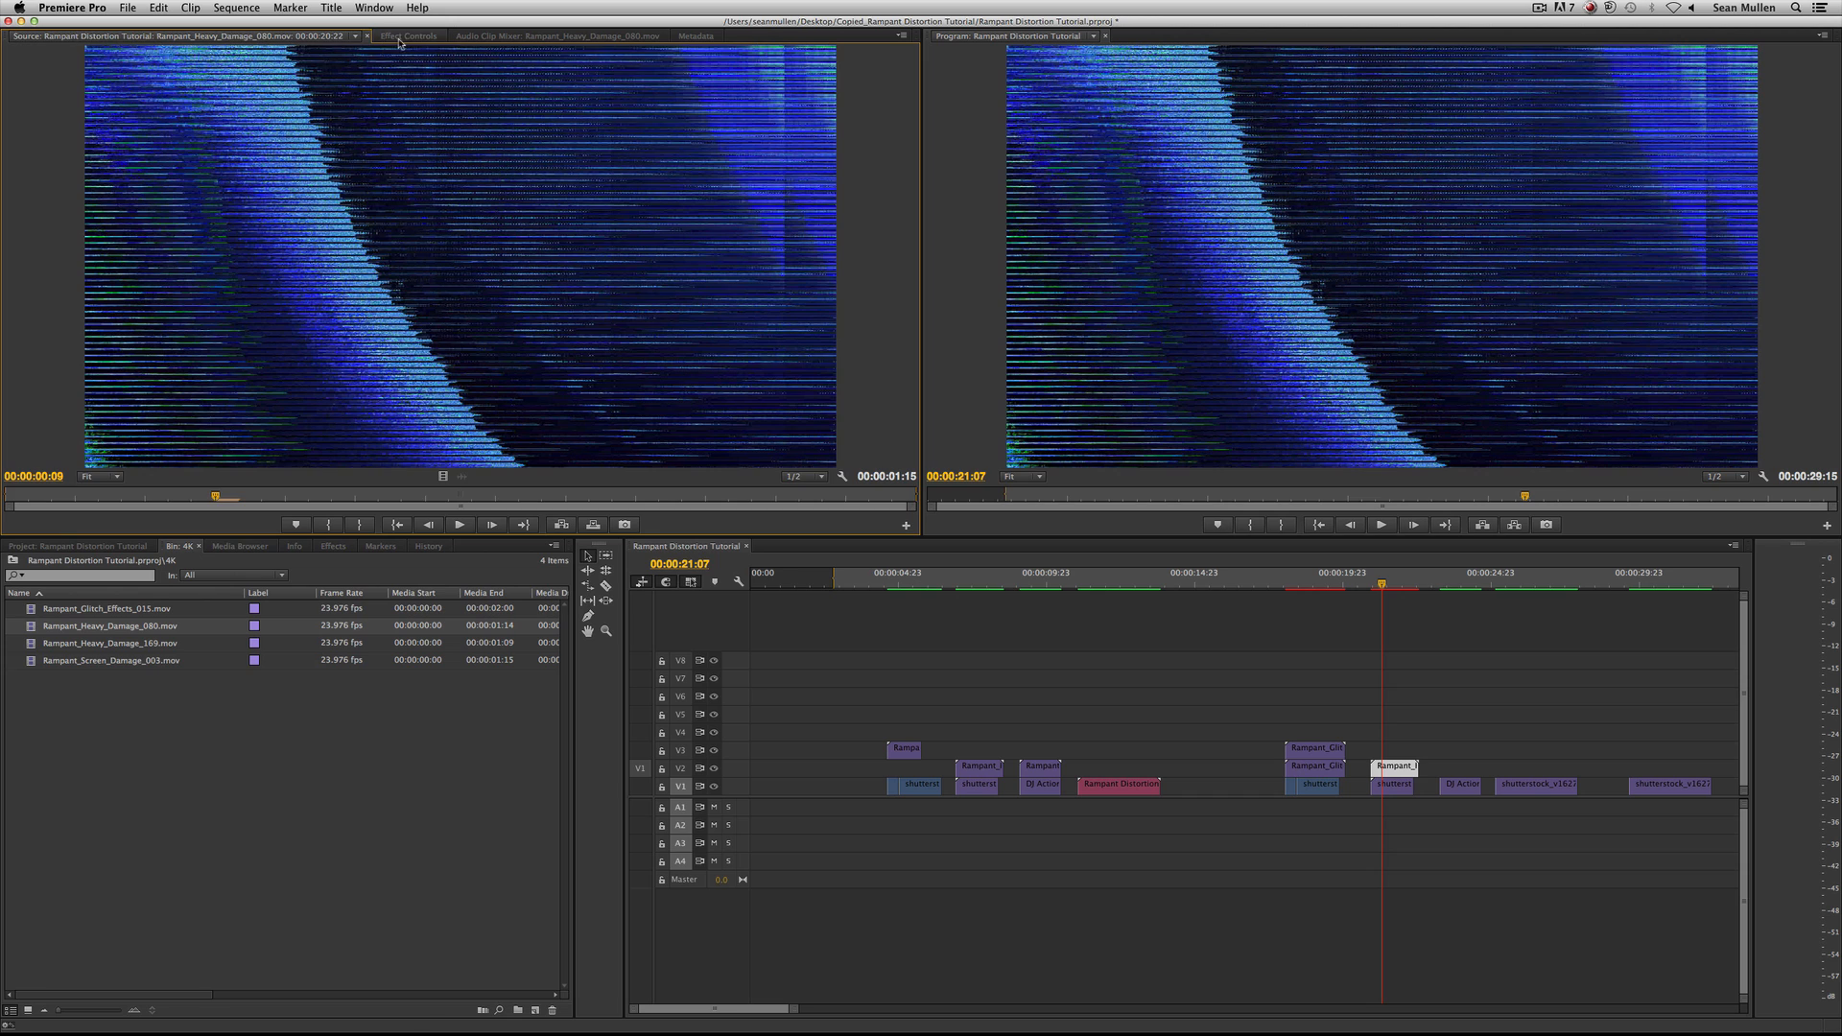
pyautogui.click(399, 38)
pyautogui.click(11, 110)
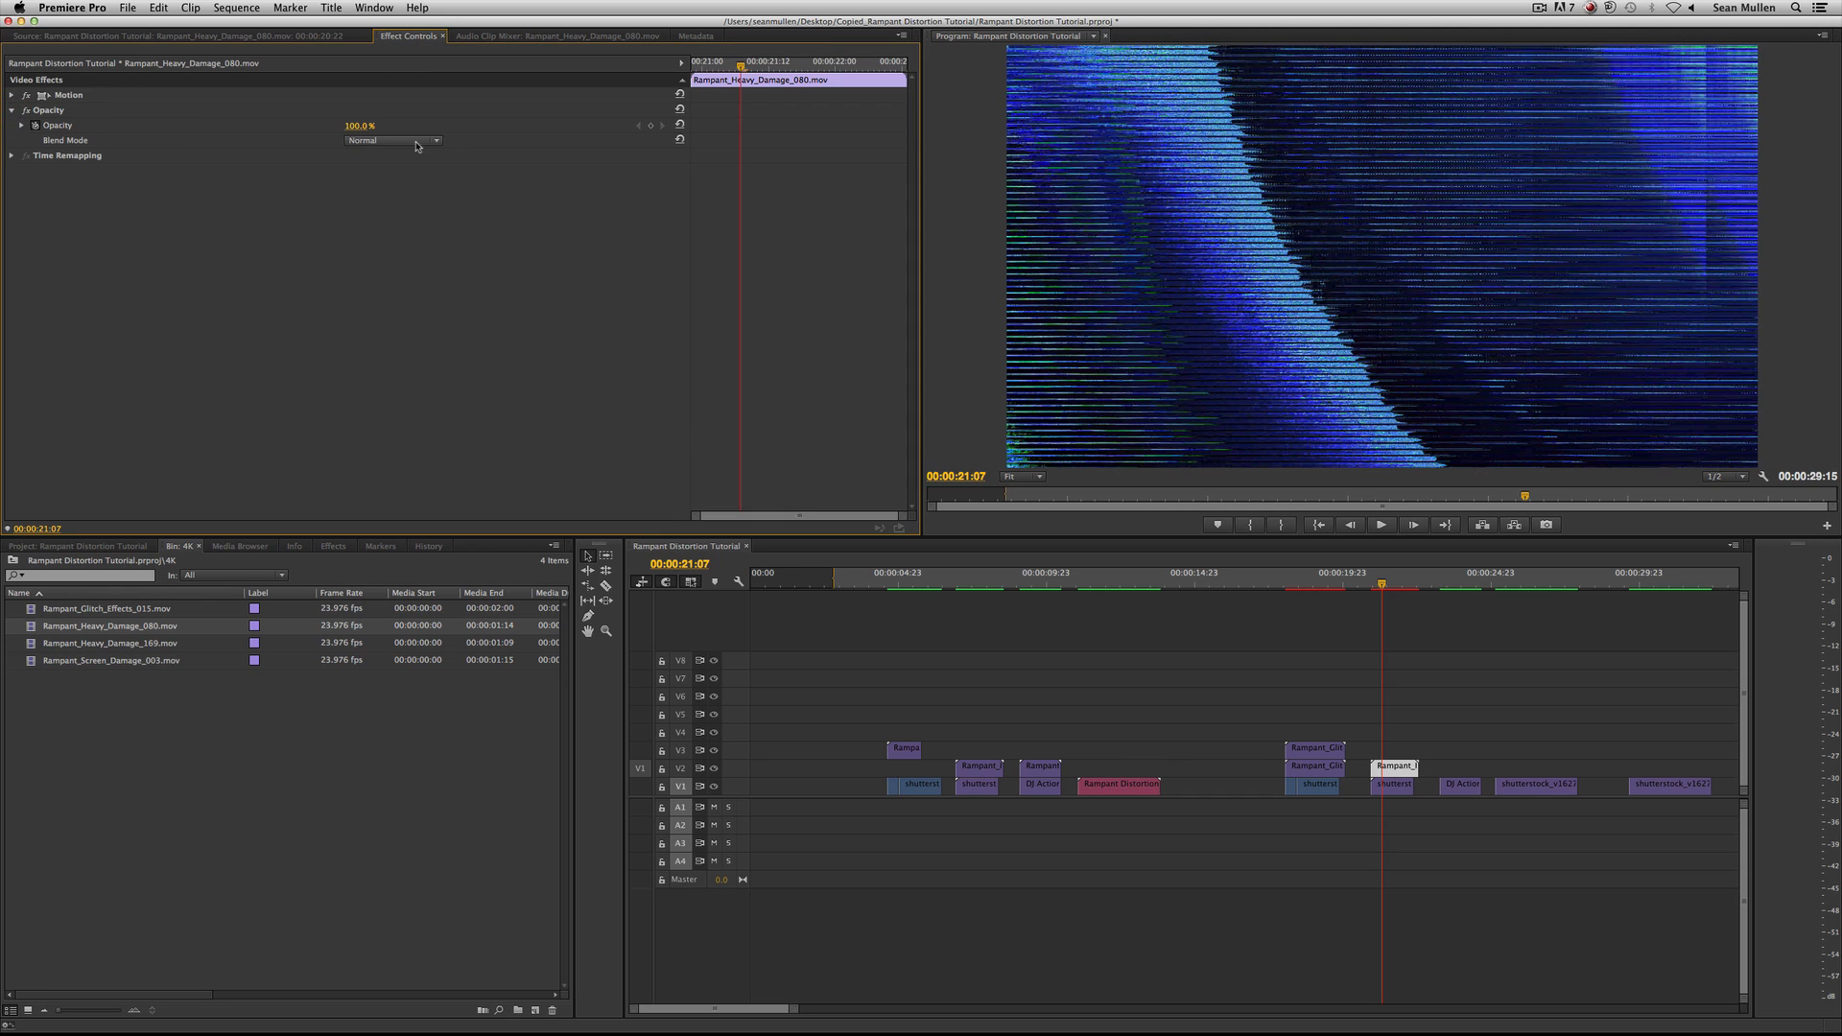
pyautogui.click(417, 142)
pyautogui.click(411, 286)
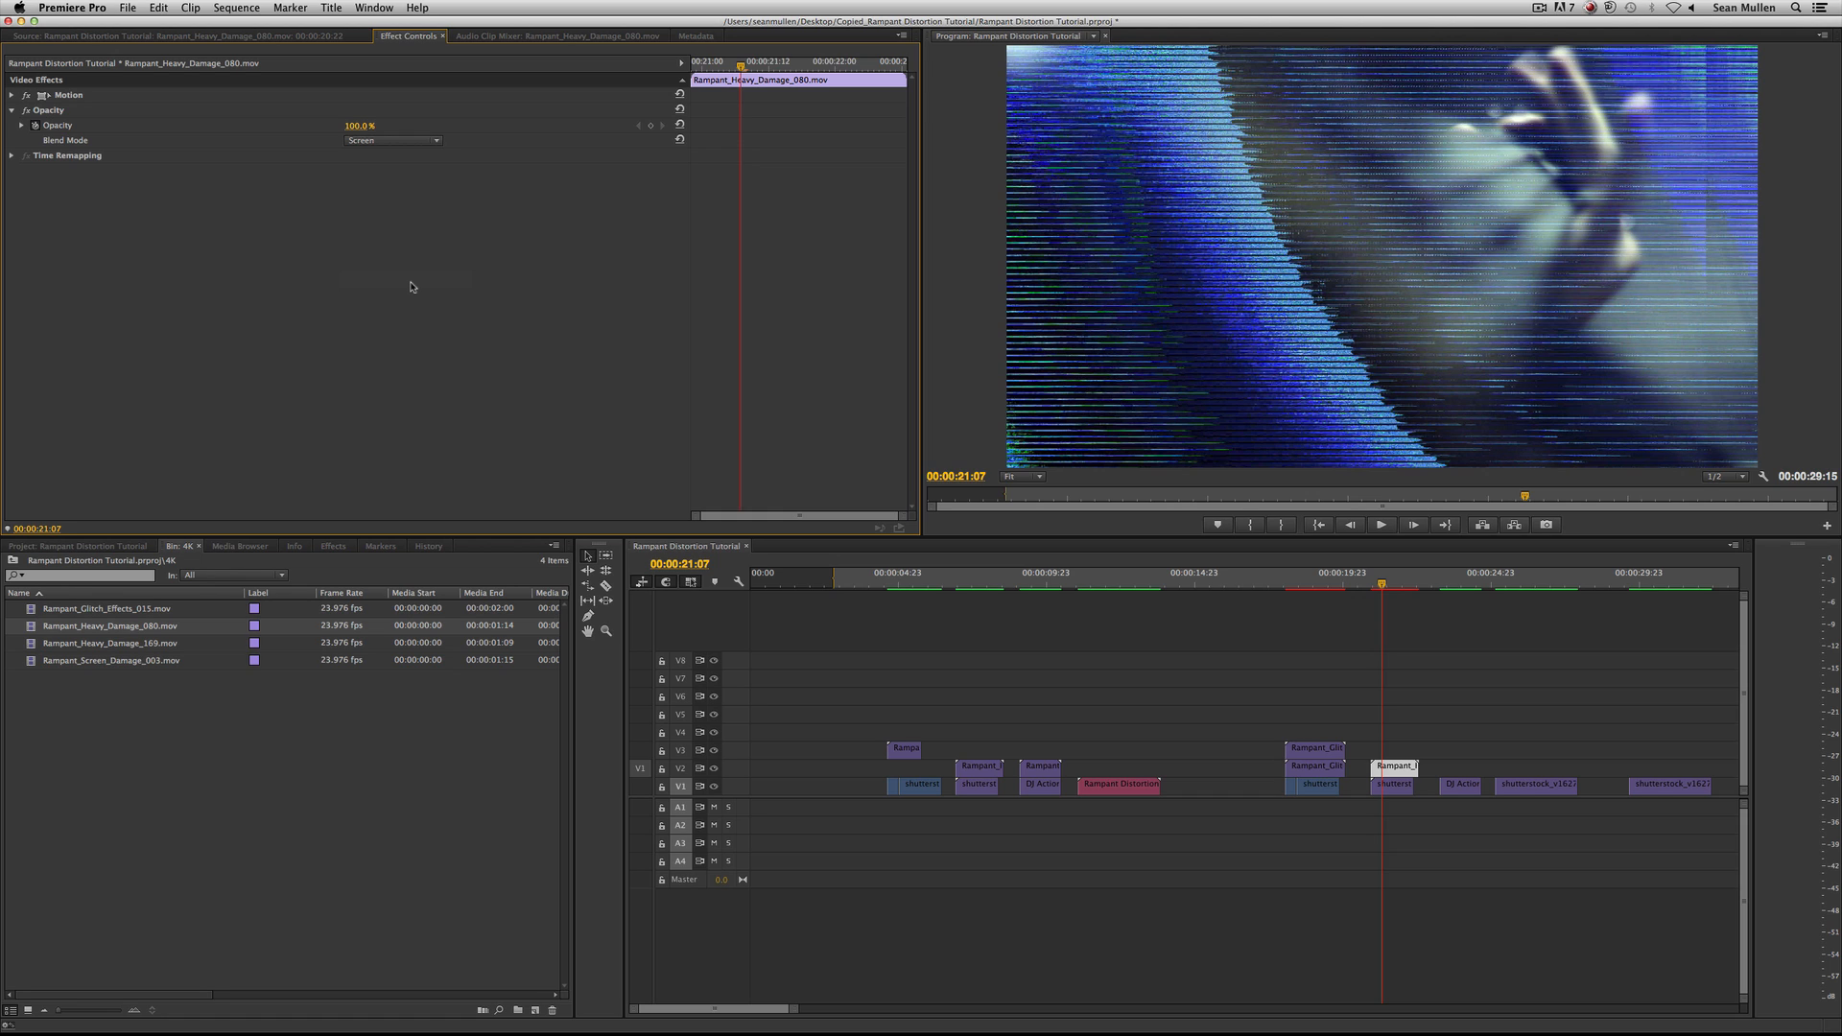
pyautogui.press('super+z')
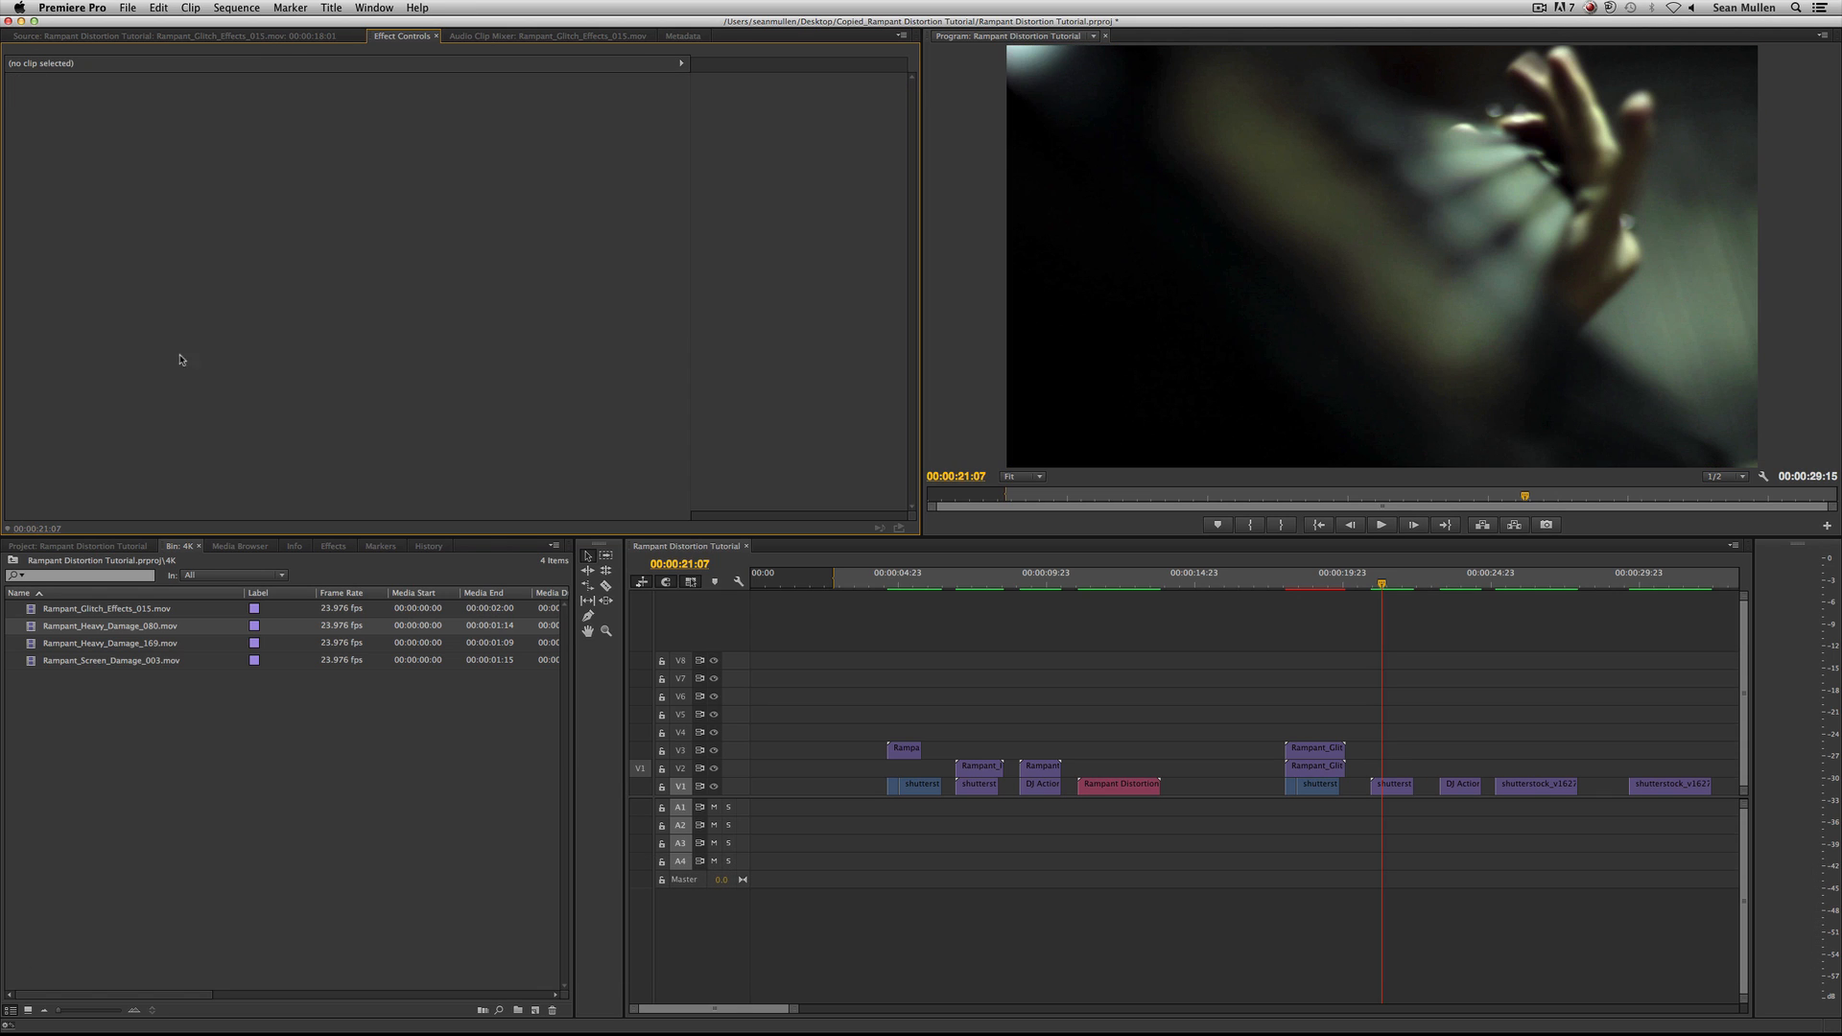
# Place Rampant_Heavy_Damage_080.mov on V2 above the second untreated shot and paste the Opacity settings copied from the V2 glitch clip.
pyautogui.click(32, 627)
pyautogui.moveTo(31, 627); pyautogui.dragTo(1378, 769)
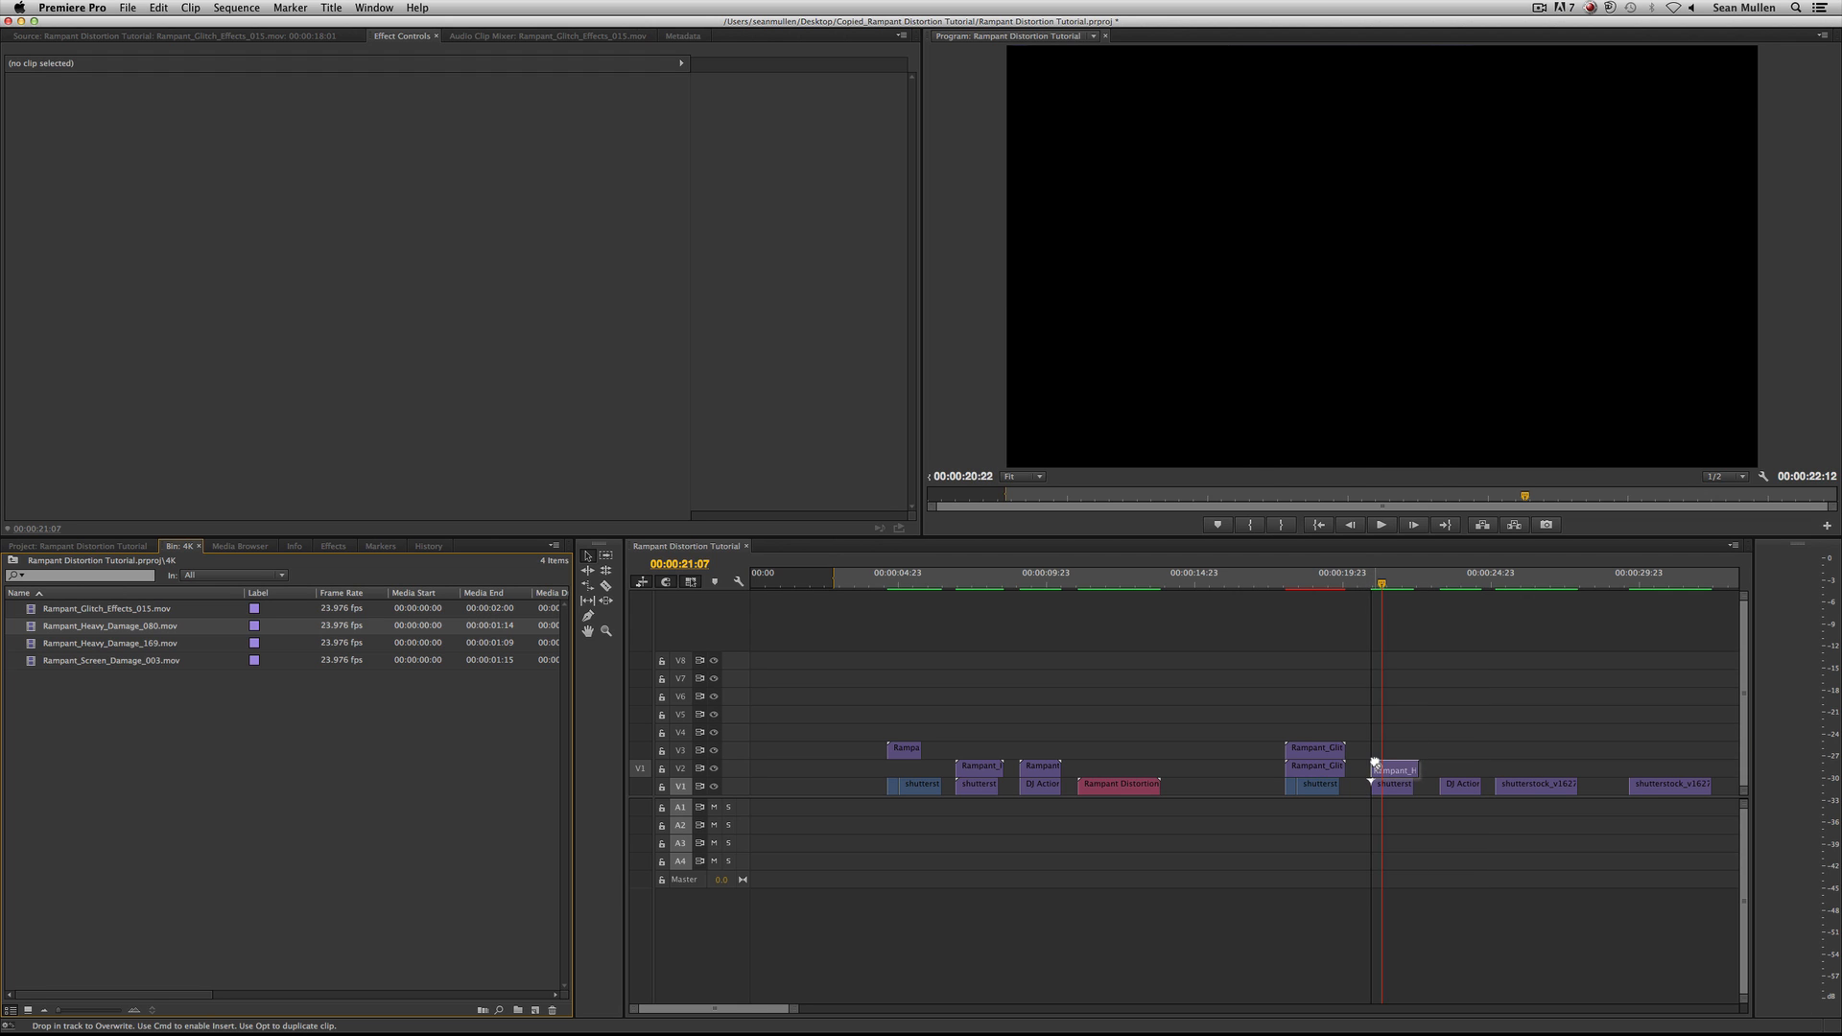
pyautogui.doubleClick(1313, 767)
pyautogui.click(396, 37)
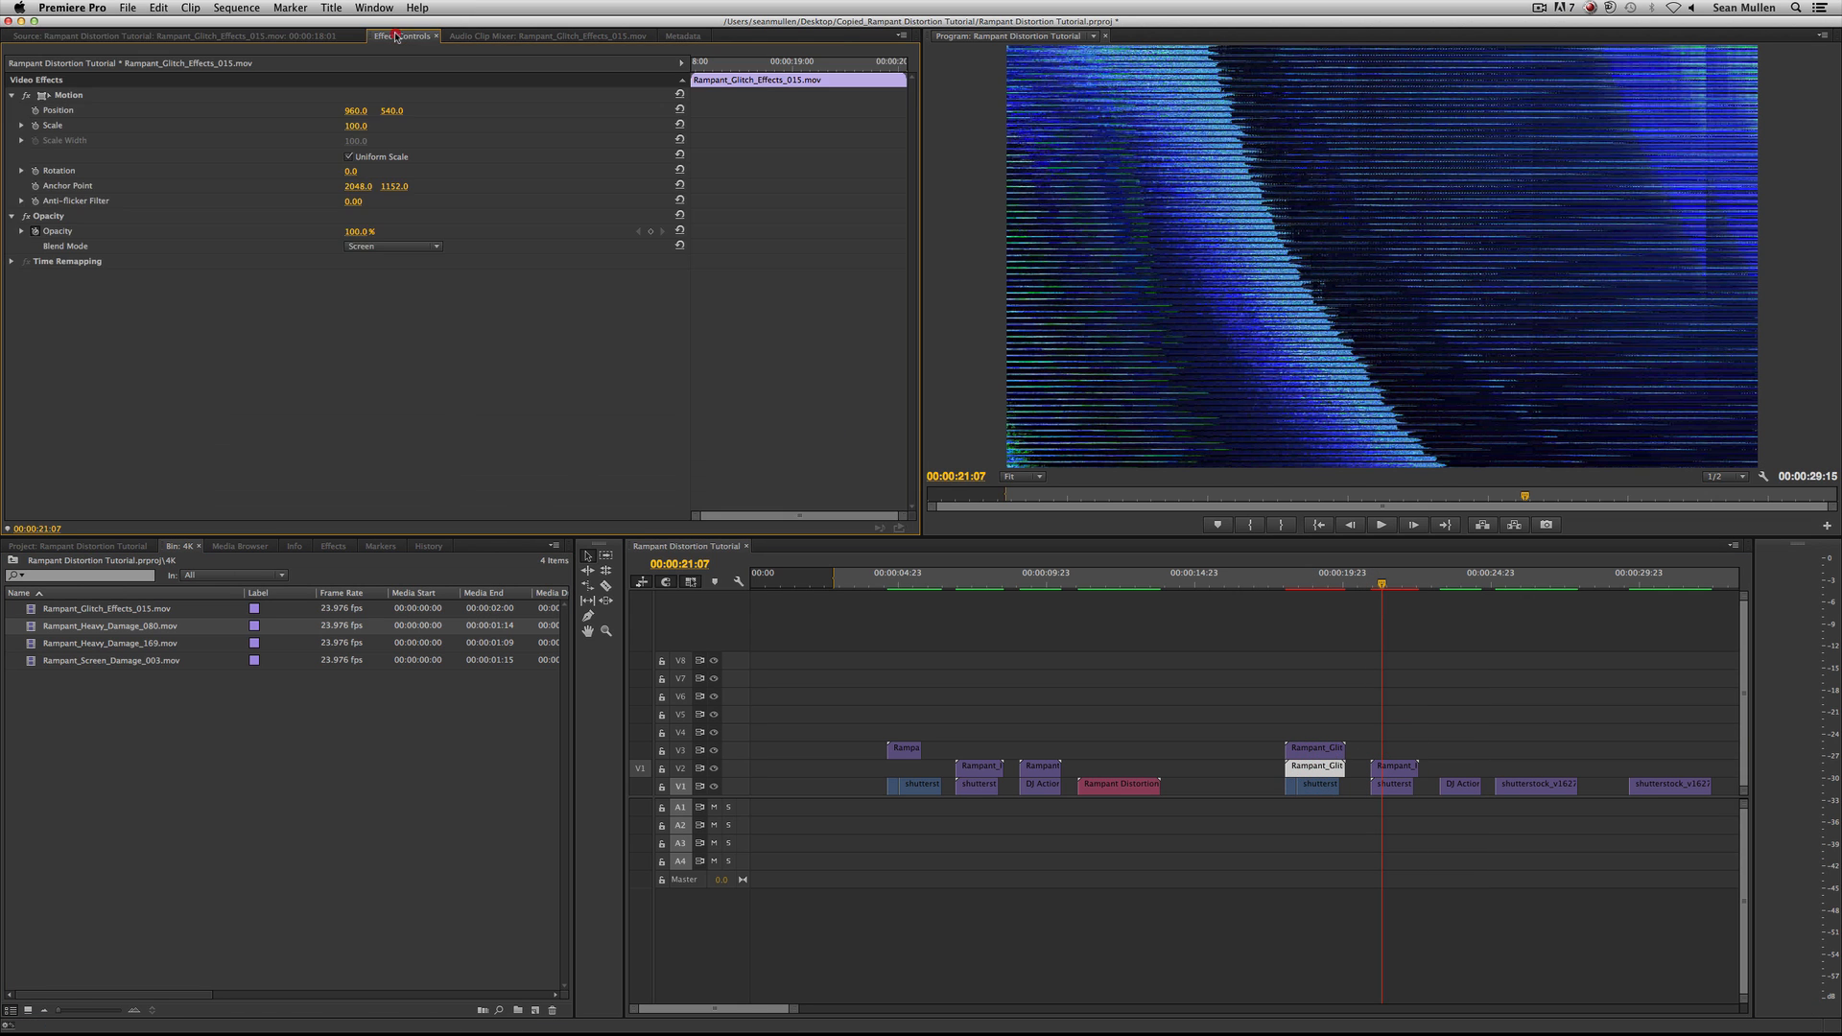
pyautogui.click(51, 217)
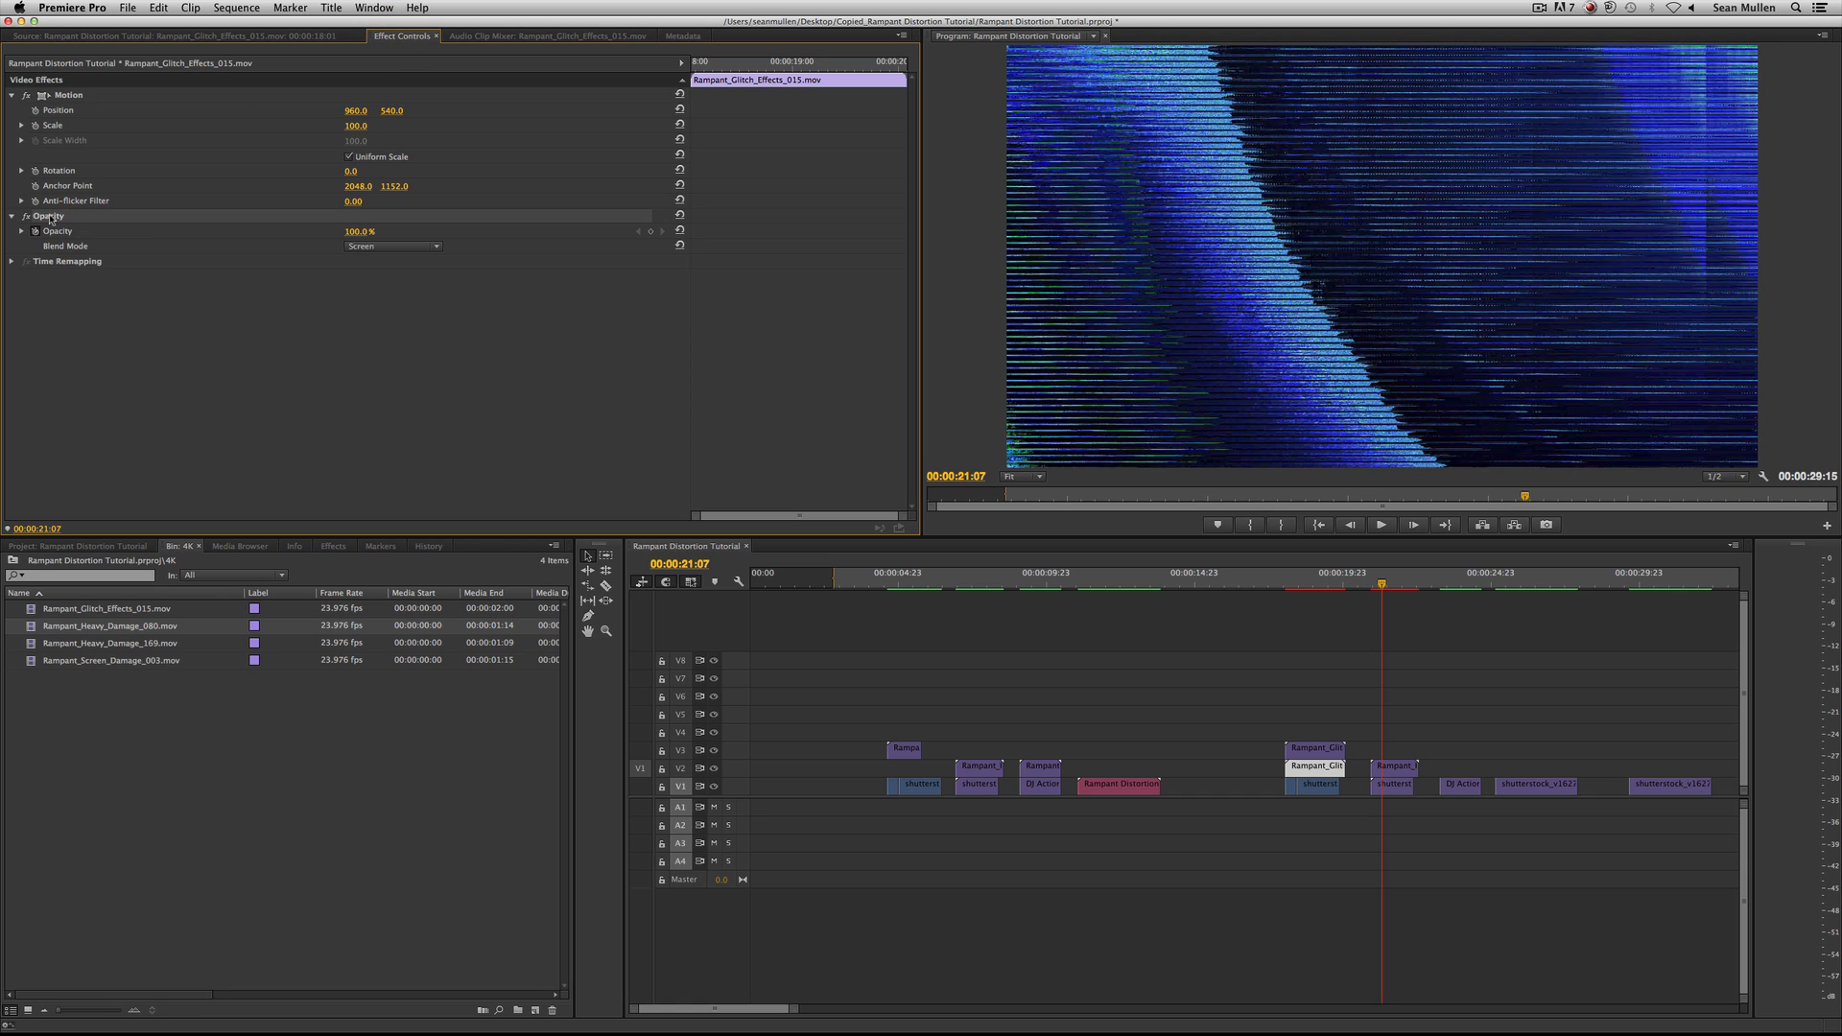
pyautogui.press('super+c')
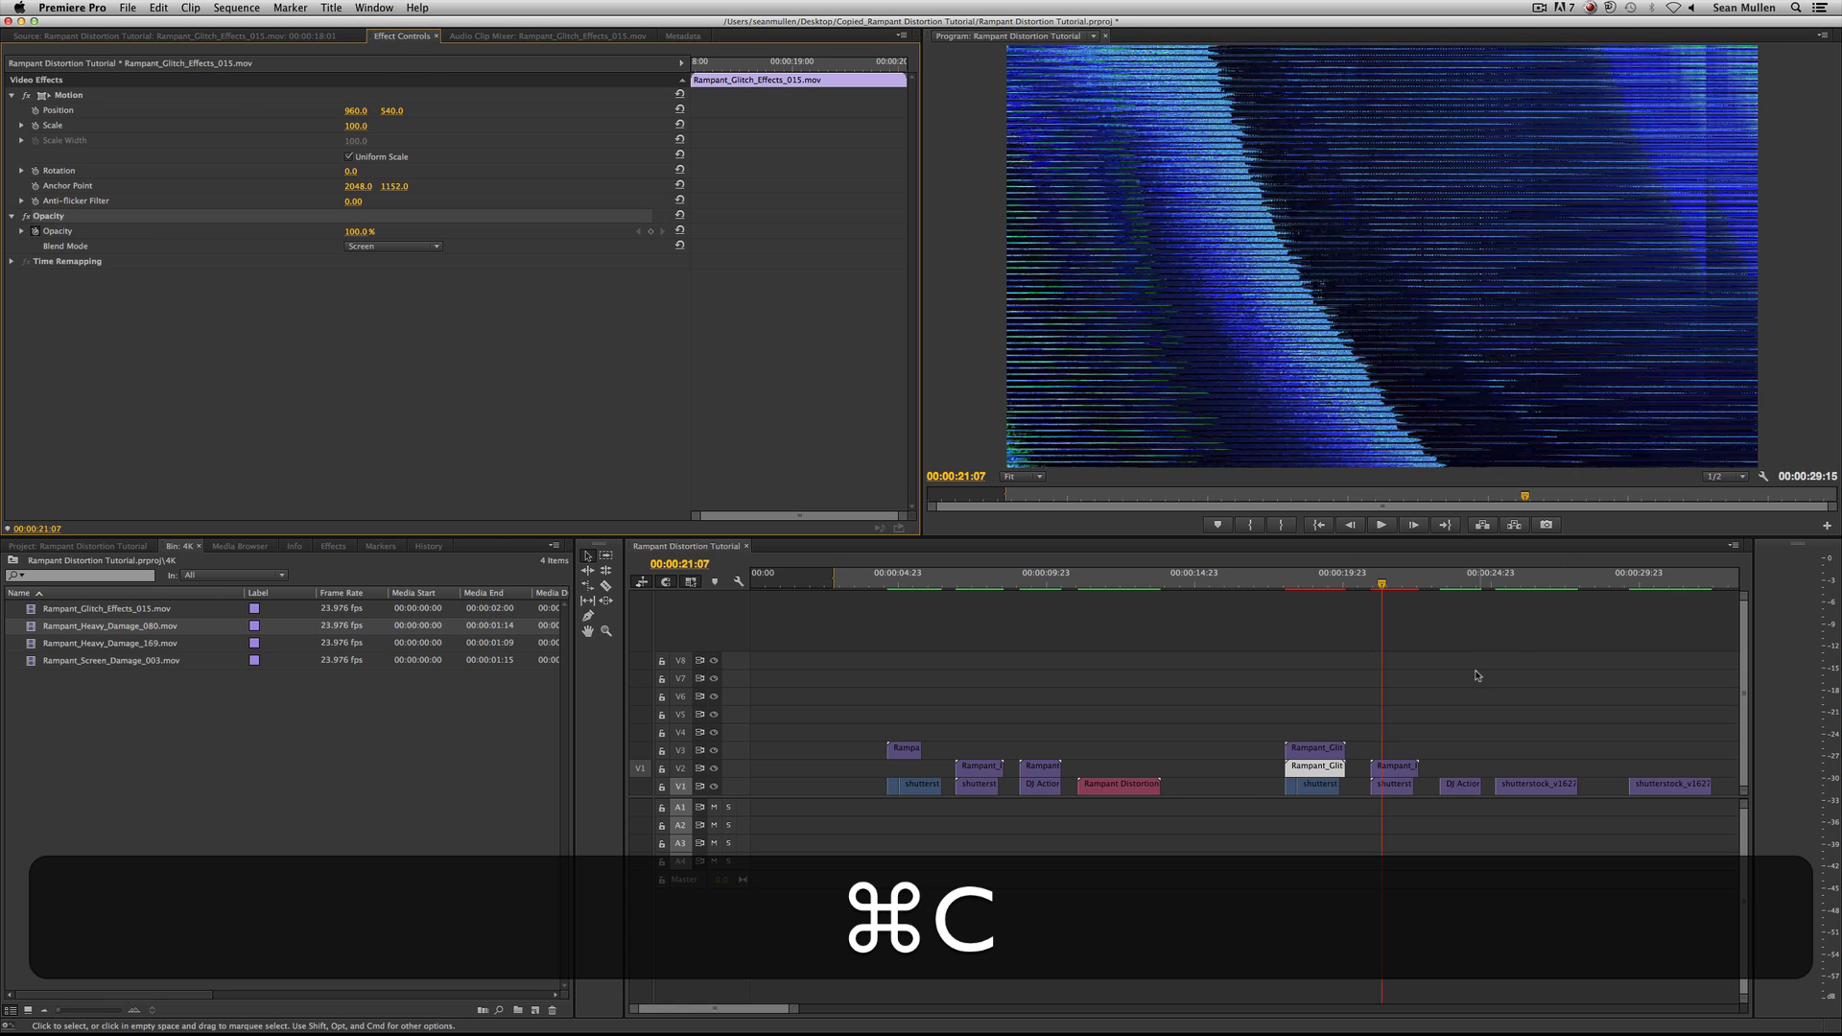
pyautogui.click(1419, 705)
pyautogui.click(1402, 768)
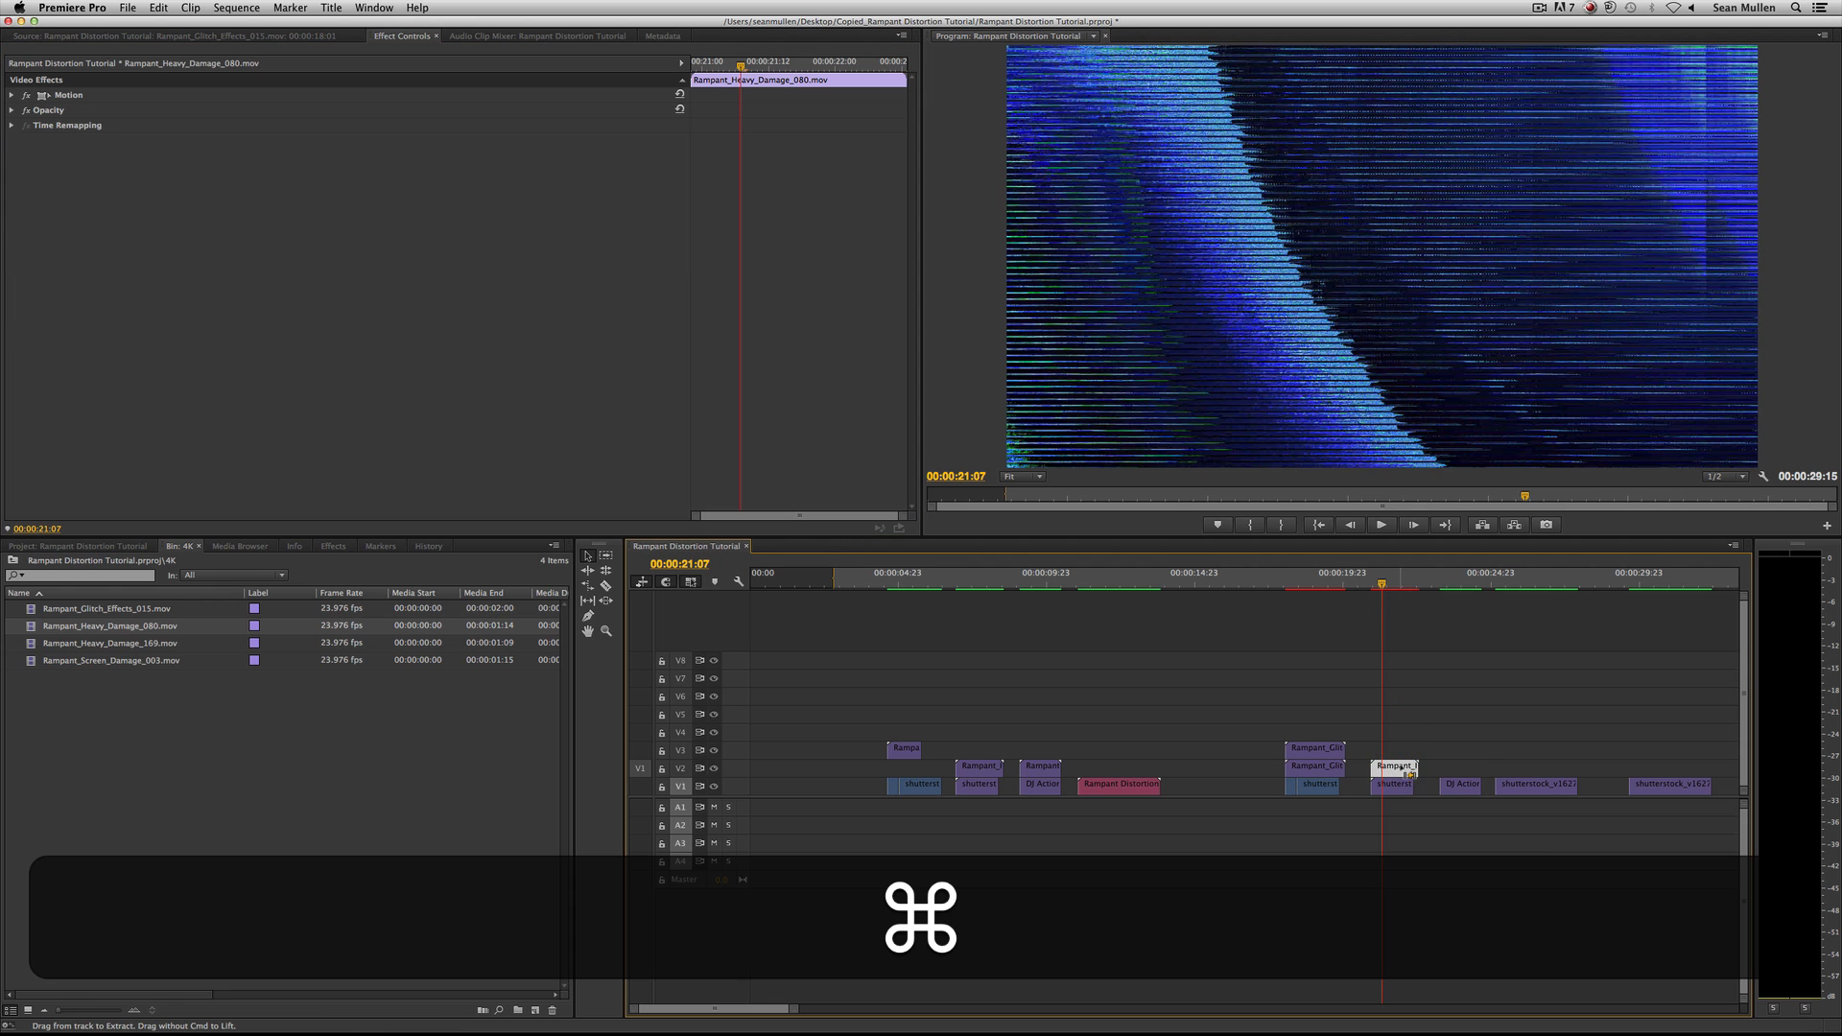
pyautogui.press('super+v')
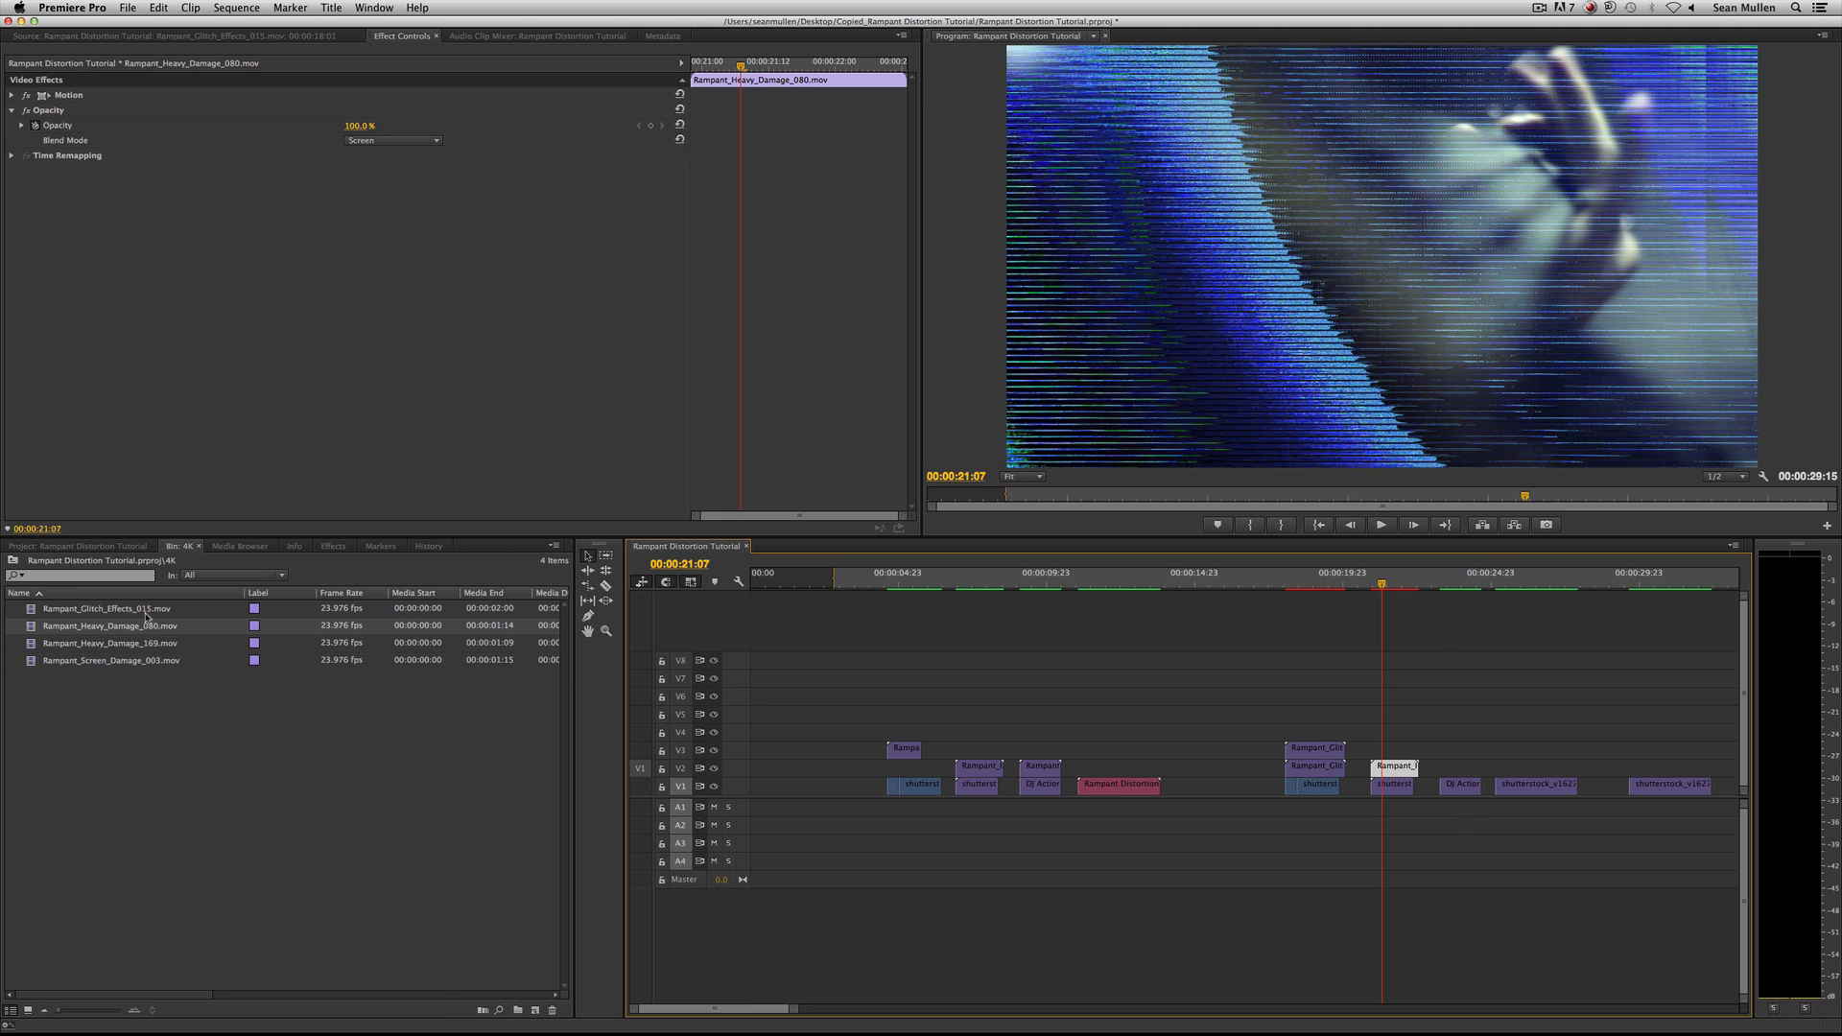
# Place Rampant_Heavy_Damage_169.mov on V2 above the concert shot at 00:00:23:06 and paste the copied Opacity settings onto it.
pyautogui.moveTo(55, 645); pyautogui.dragTo(1442, 767)
pyautogui.click(1453, 576)
pyautogui.click(1460, 768)
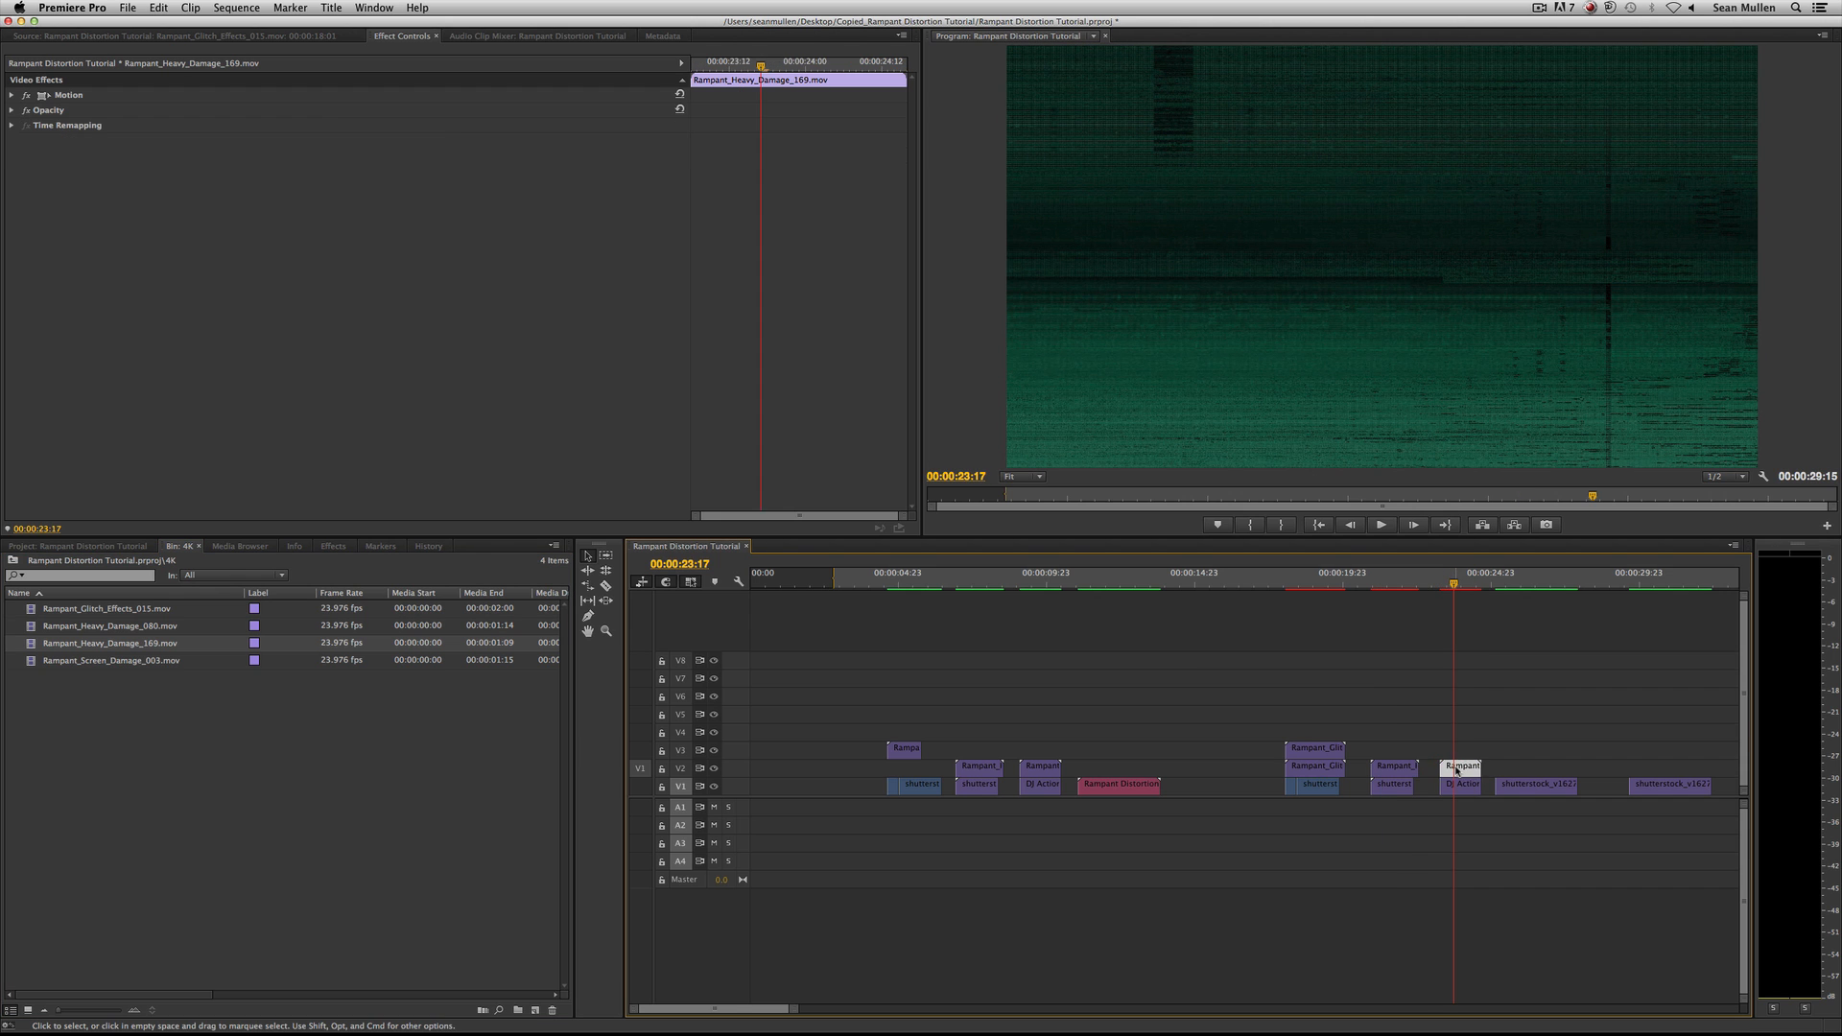
pyautogui.press('super+v')
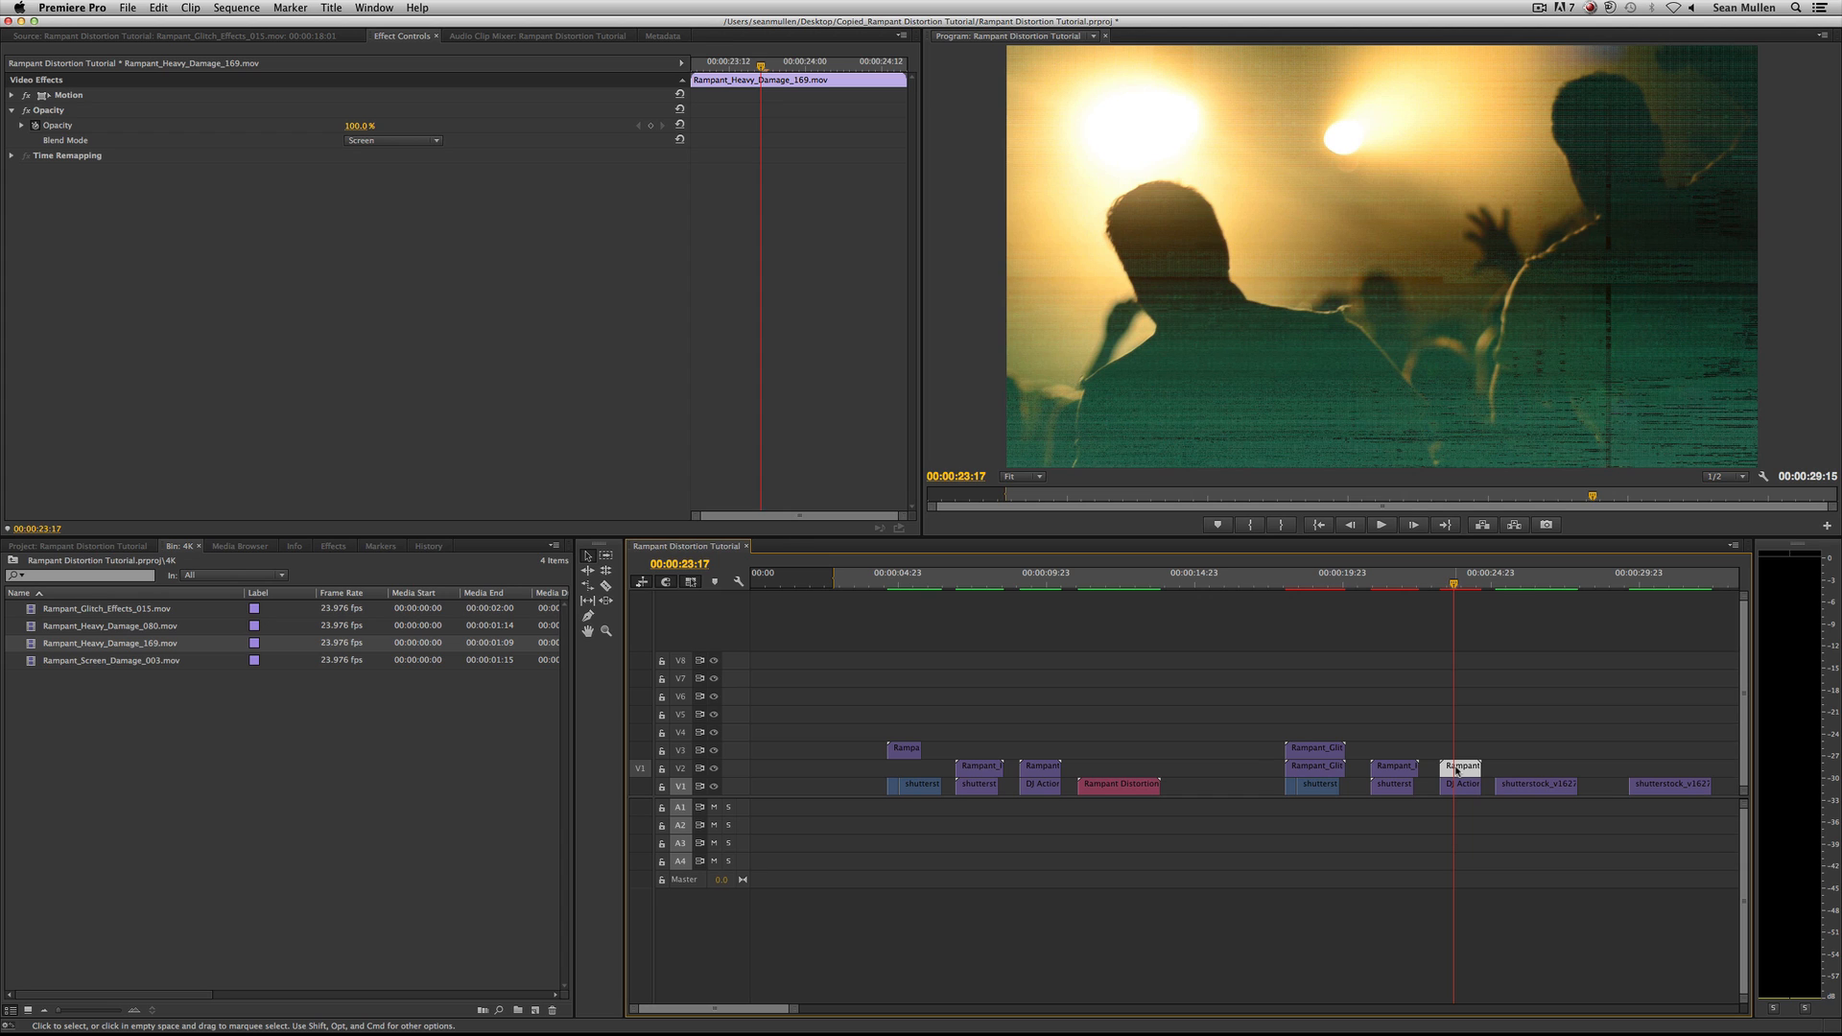
pyautogui.click(1411, 580)
pyautogui.click(1459, 583)
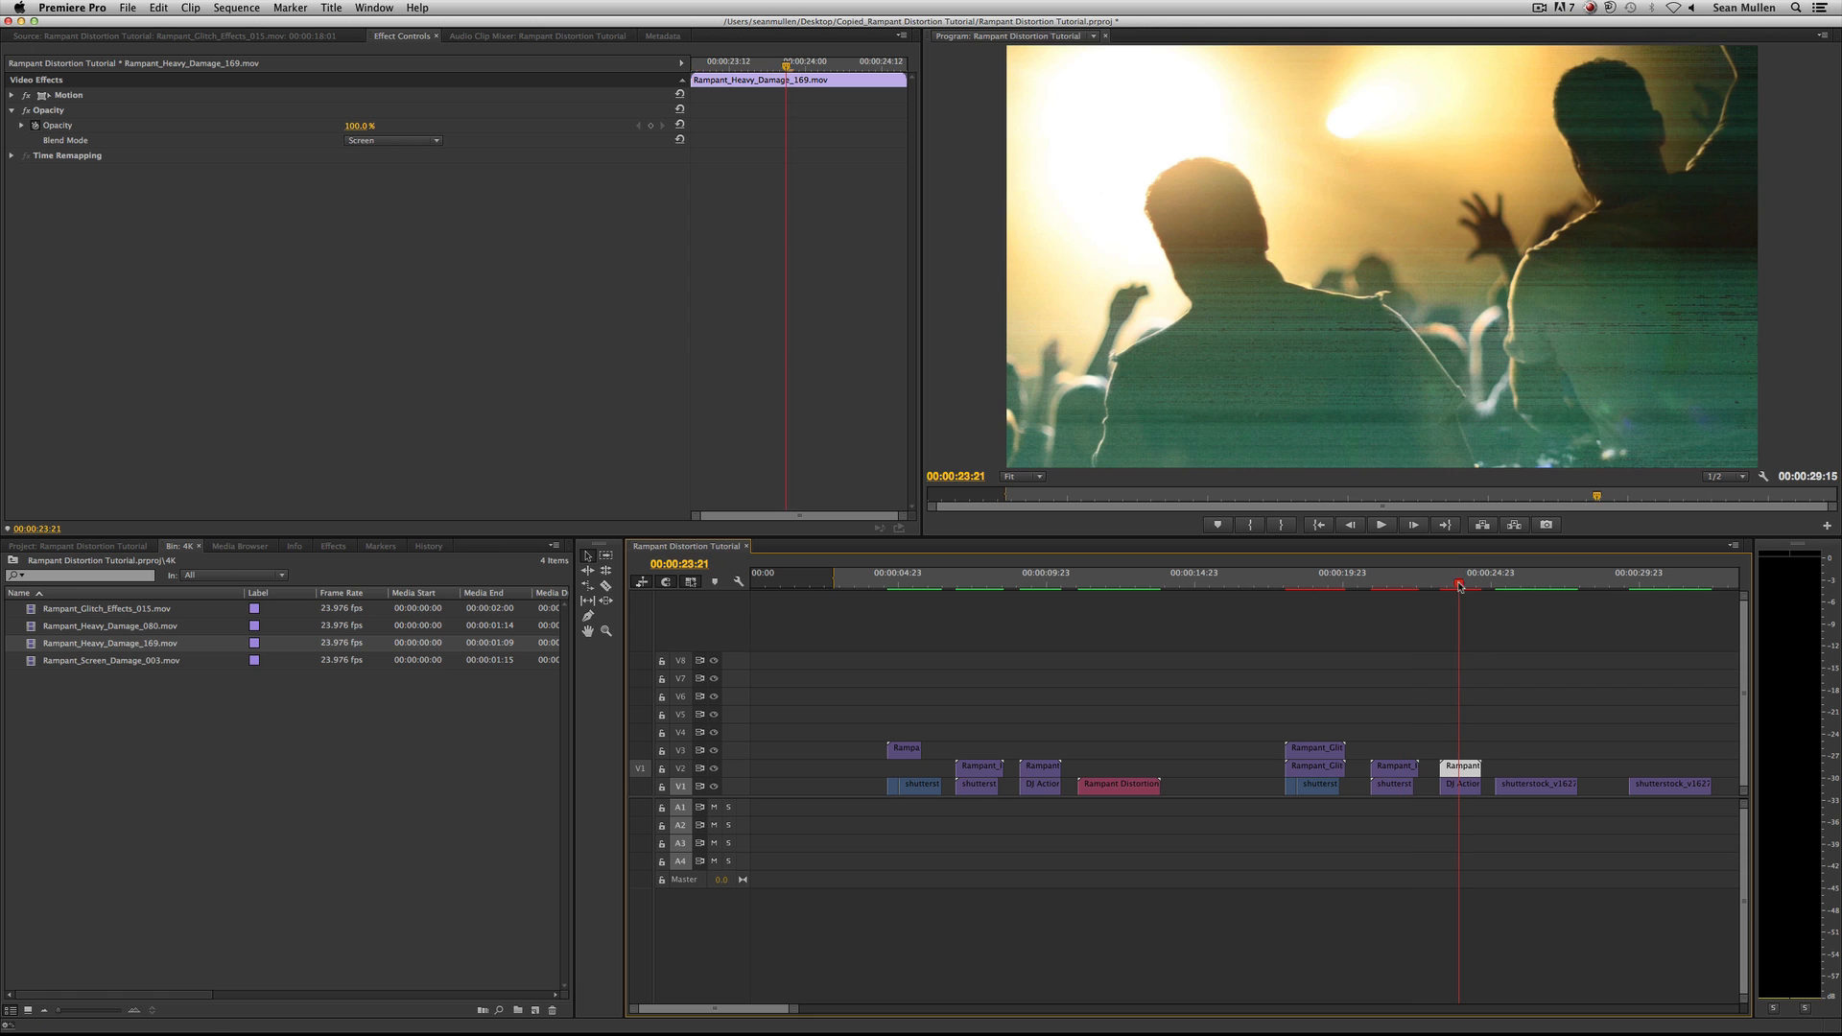
# Set the blend mode of Rampant_Heavy_Damage_169.mov on V2 to Overlay.
pyautogui.doubleClick(1459, 766)
pyautogui.click(408, 36)
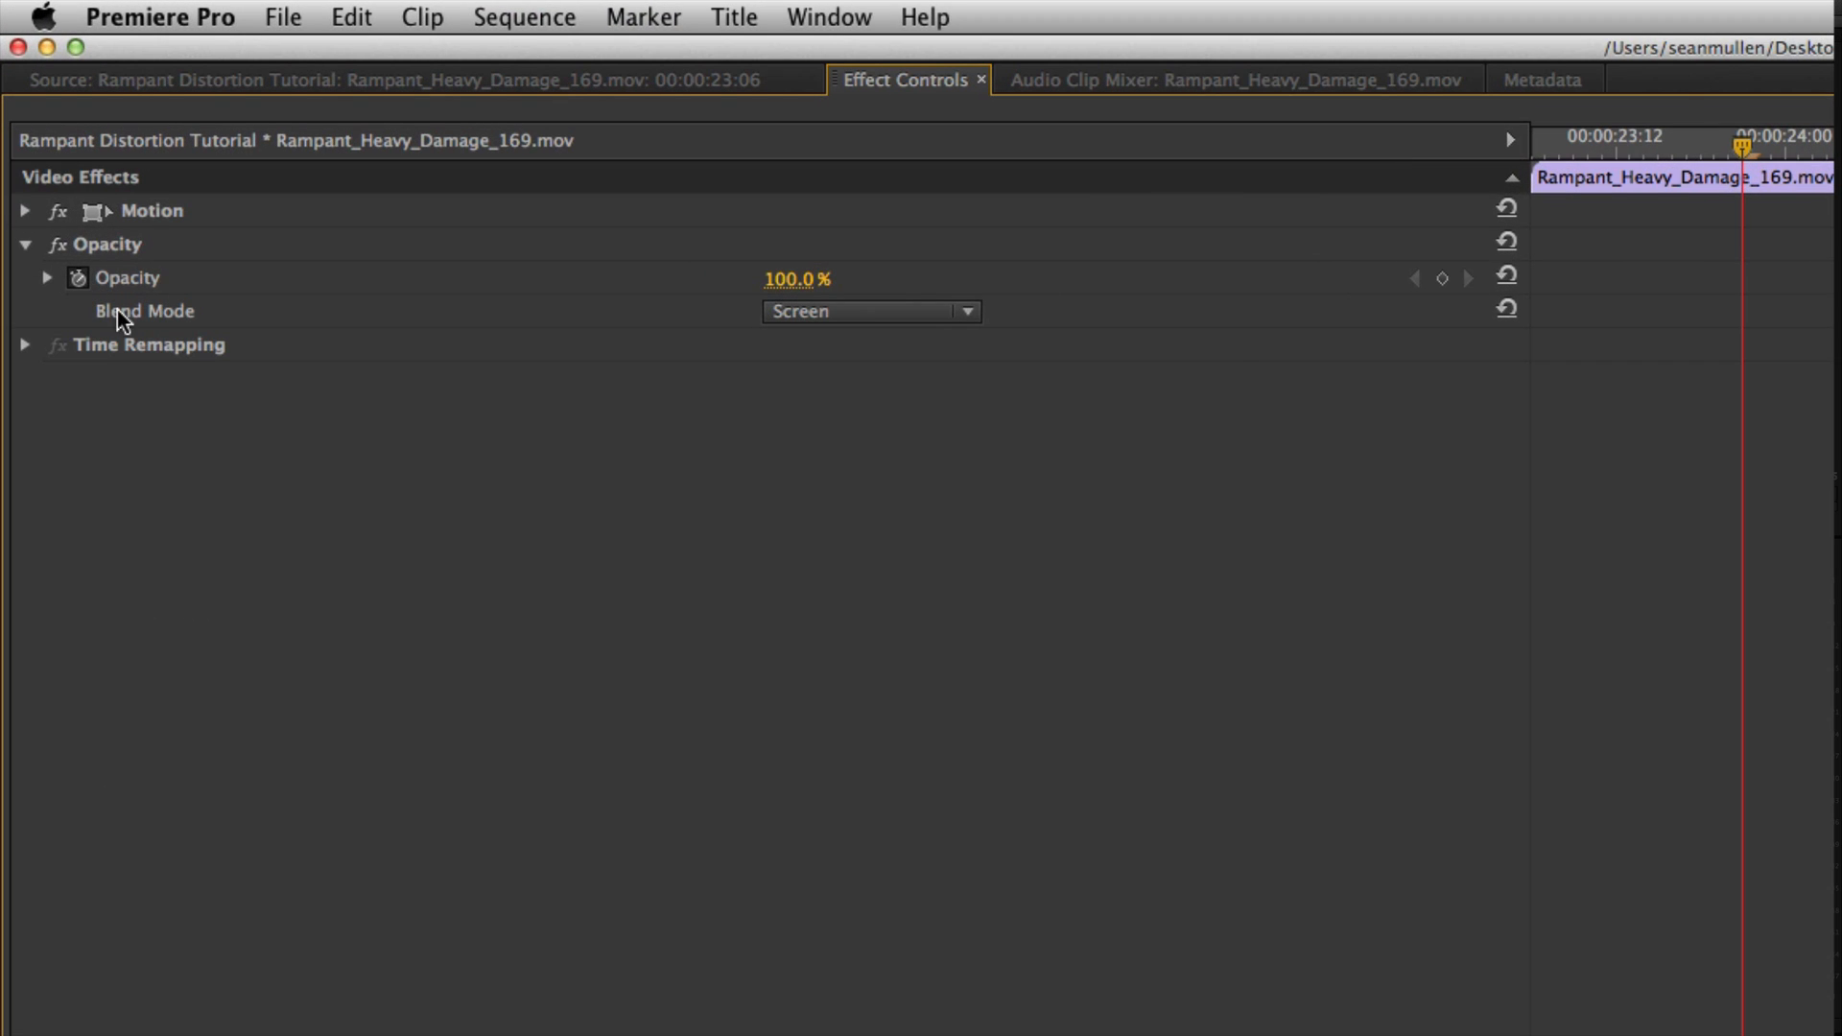
pyautogui.click(966, 313)
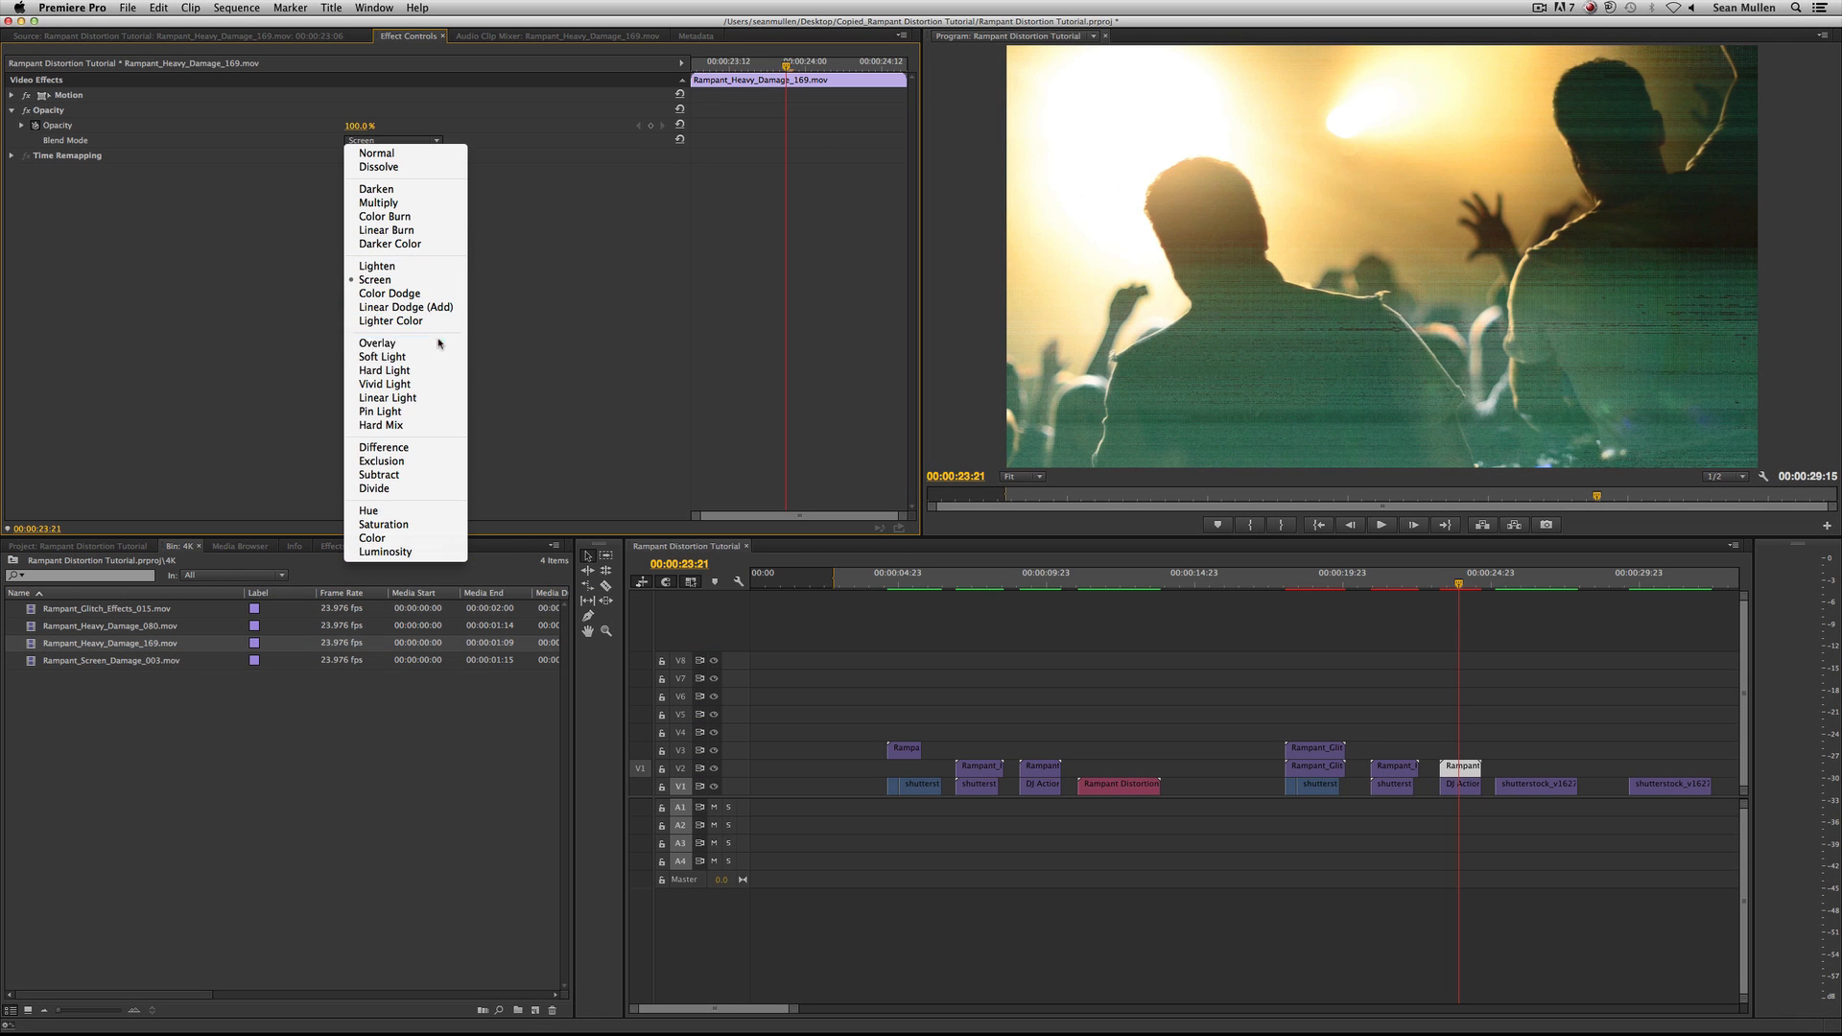
pyautogui.click(438, 343)
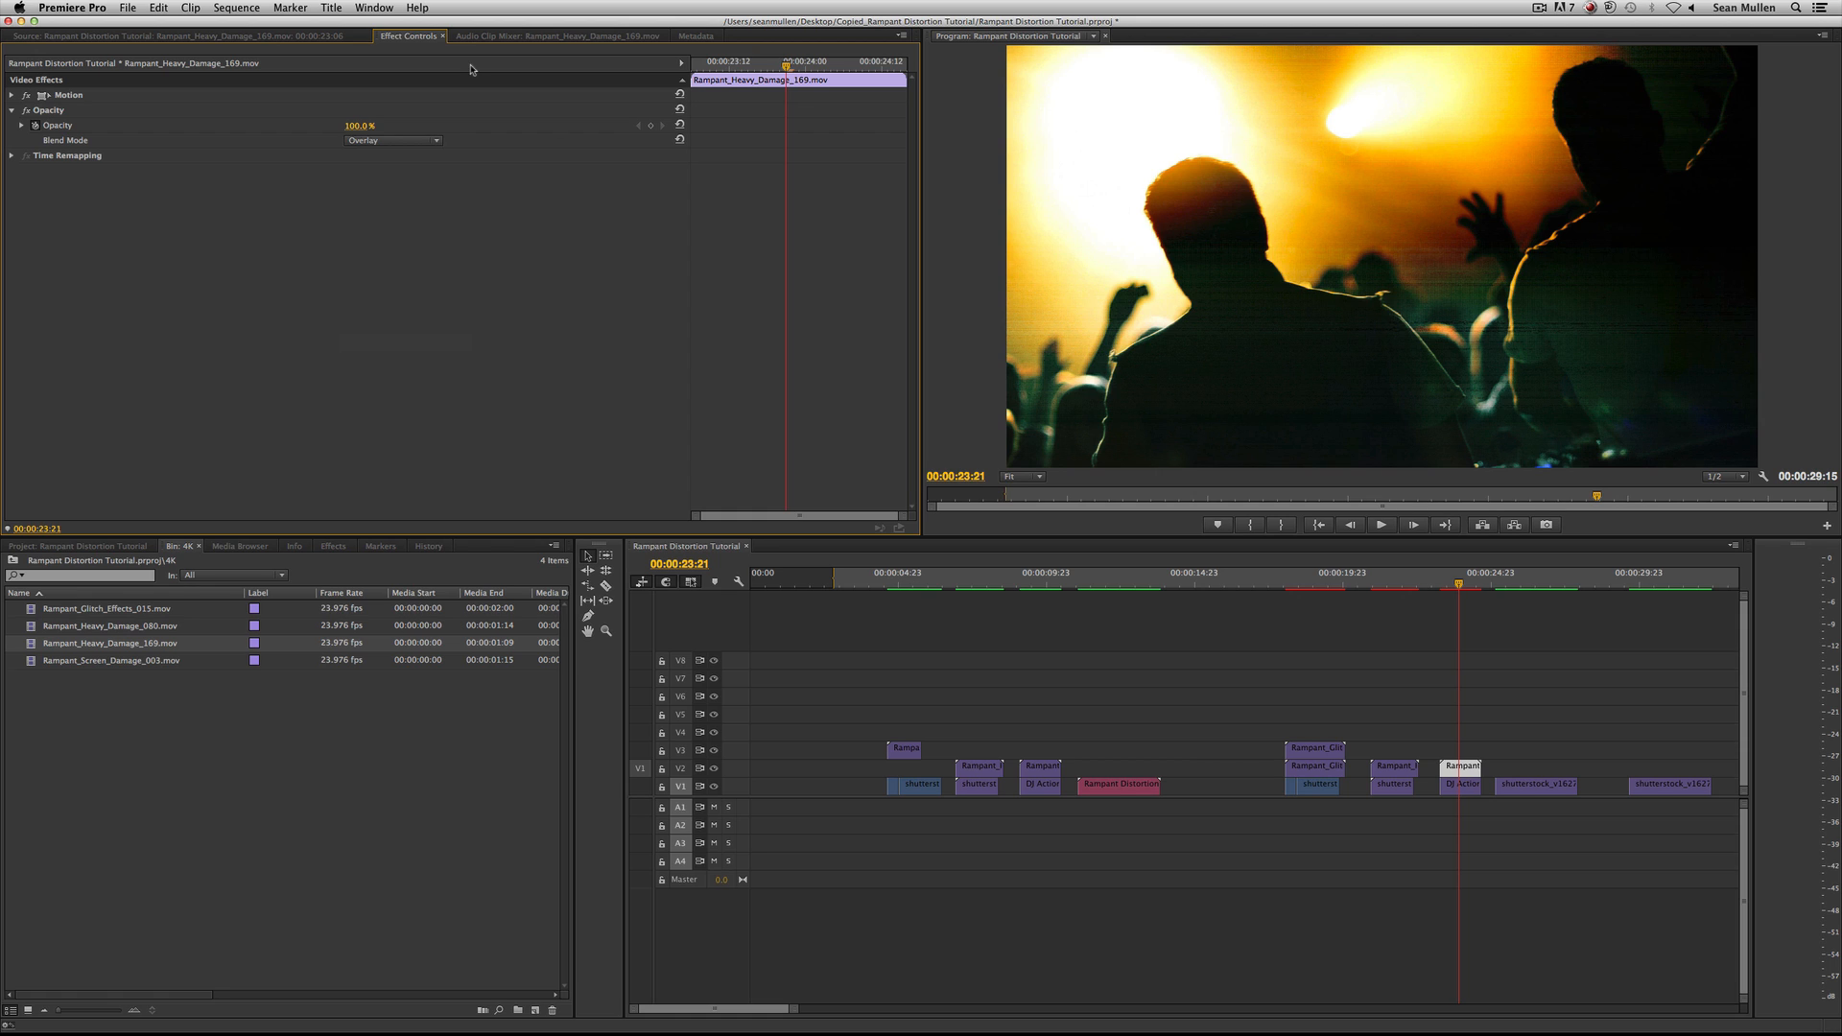
# Try the Linear Dodge (Add), Screen and Difference blend modes on Rampant_Heavy_Damage_169.mov and play back the Difference version.
pyautogui.click(415, 141)
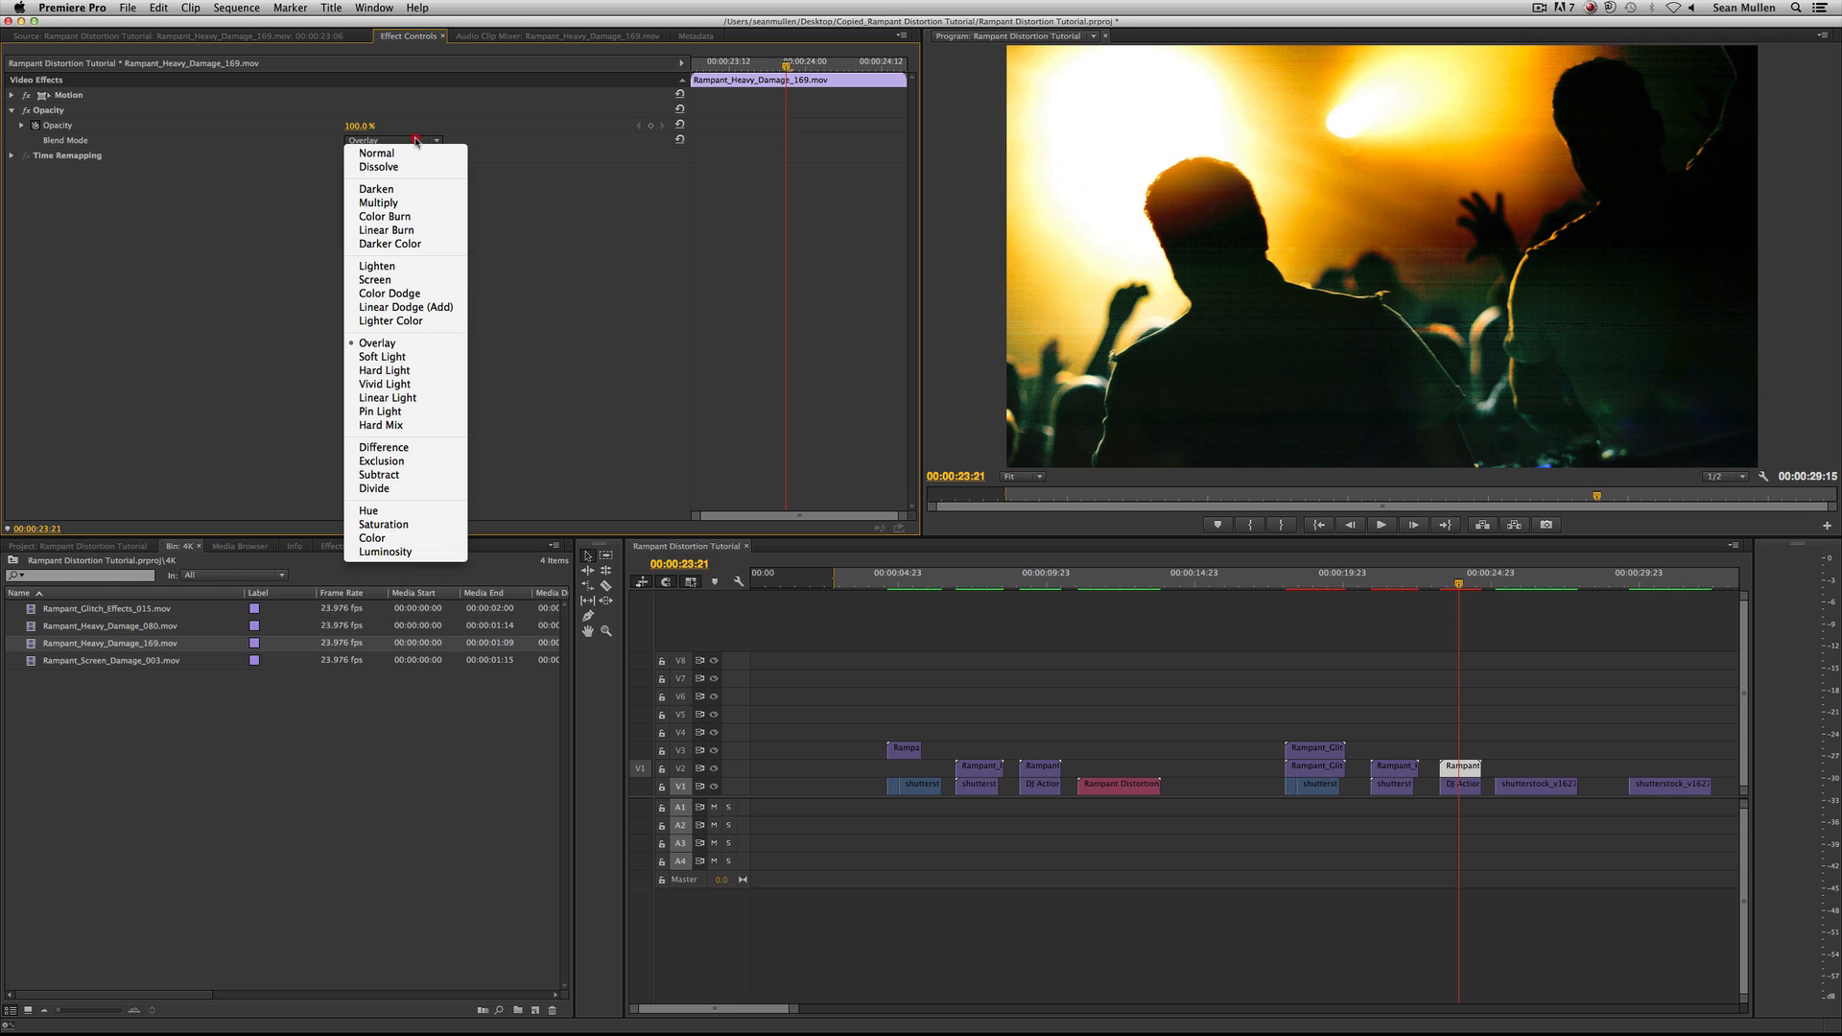
pyautogui.click(431, 307)
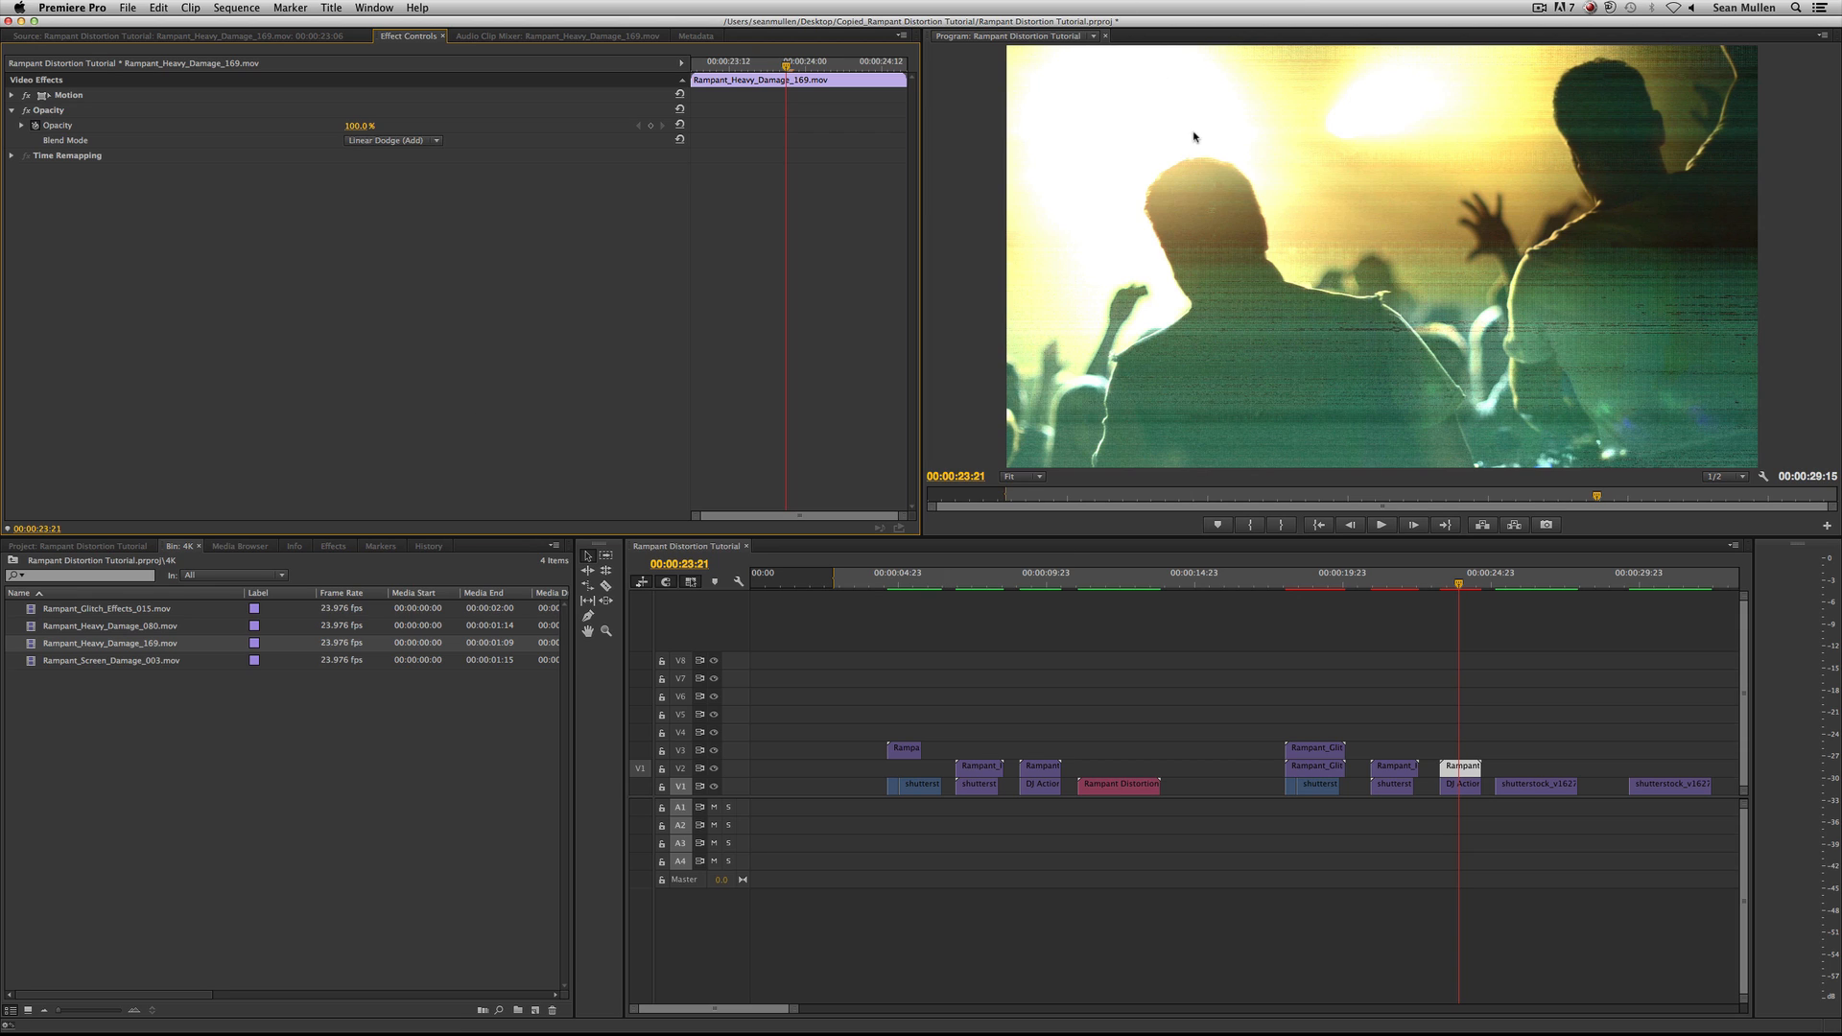
pyautogui.click(433, 141)
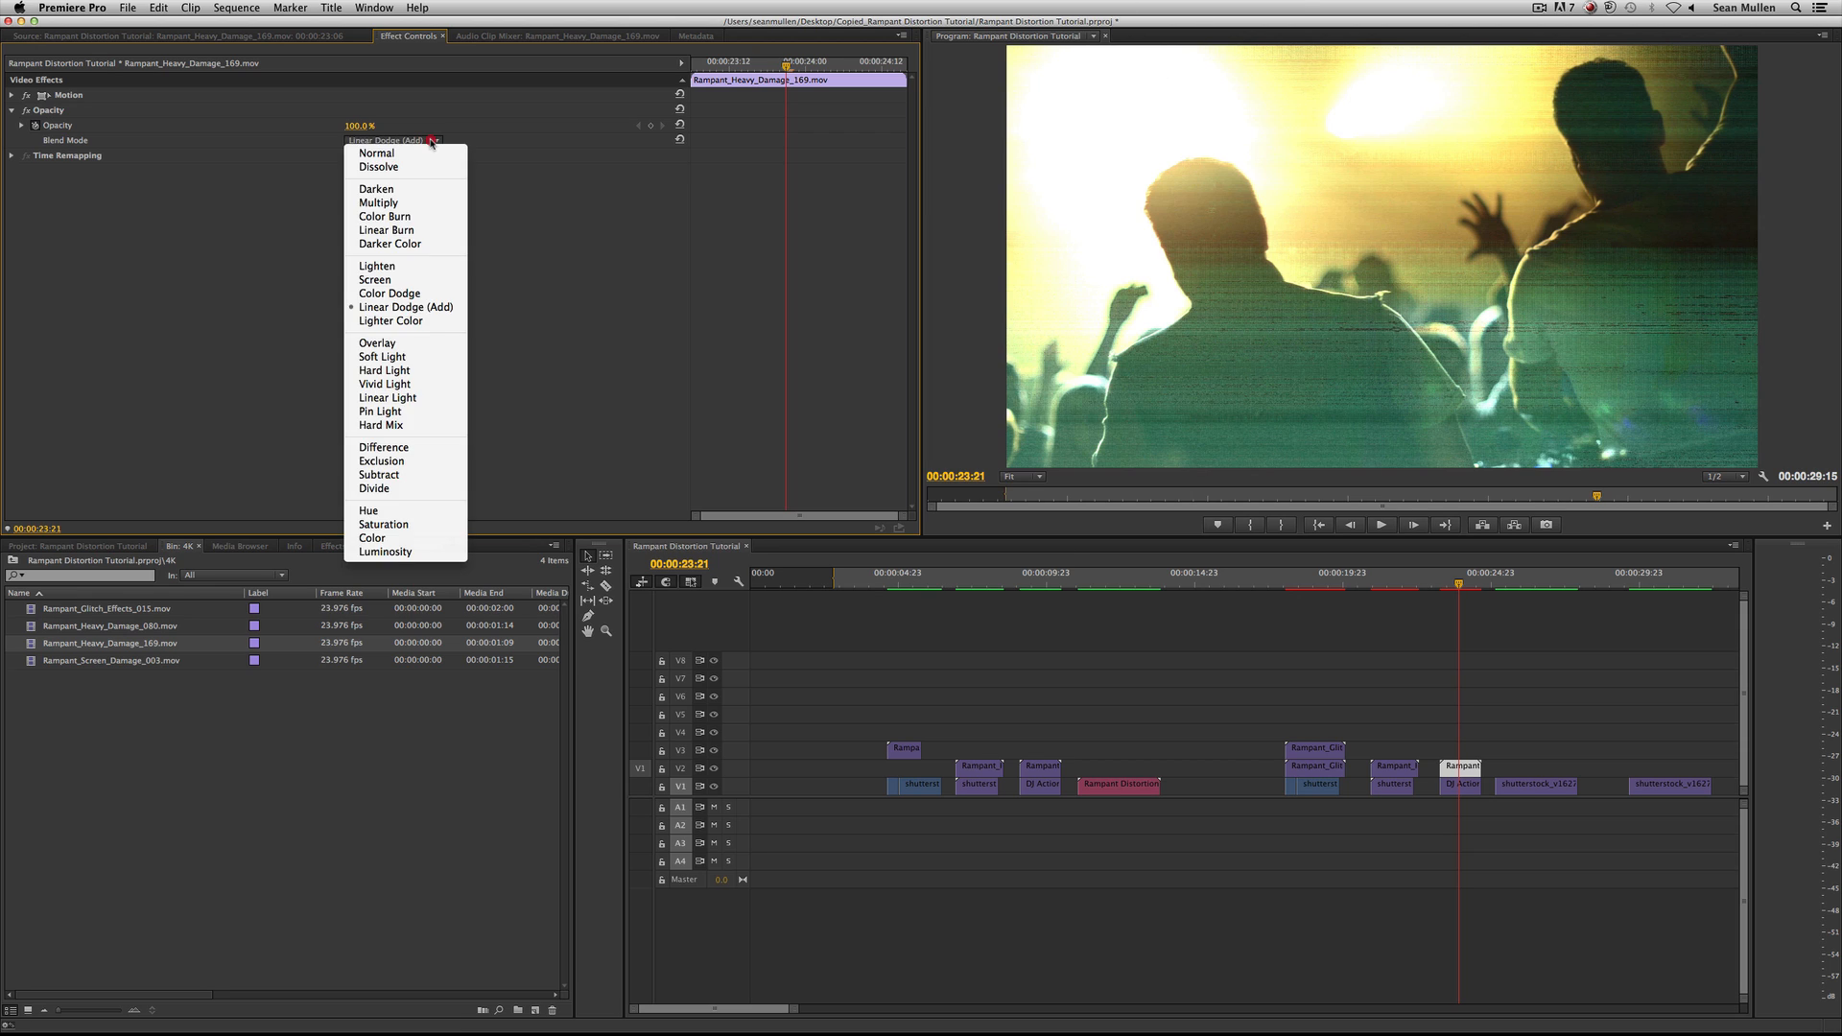
pyautogui.click(432, 281)
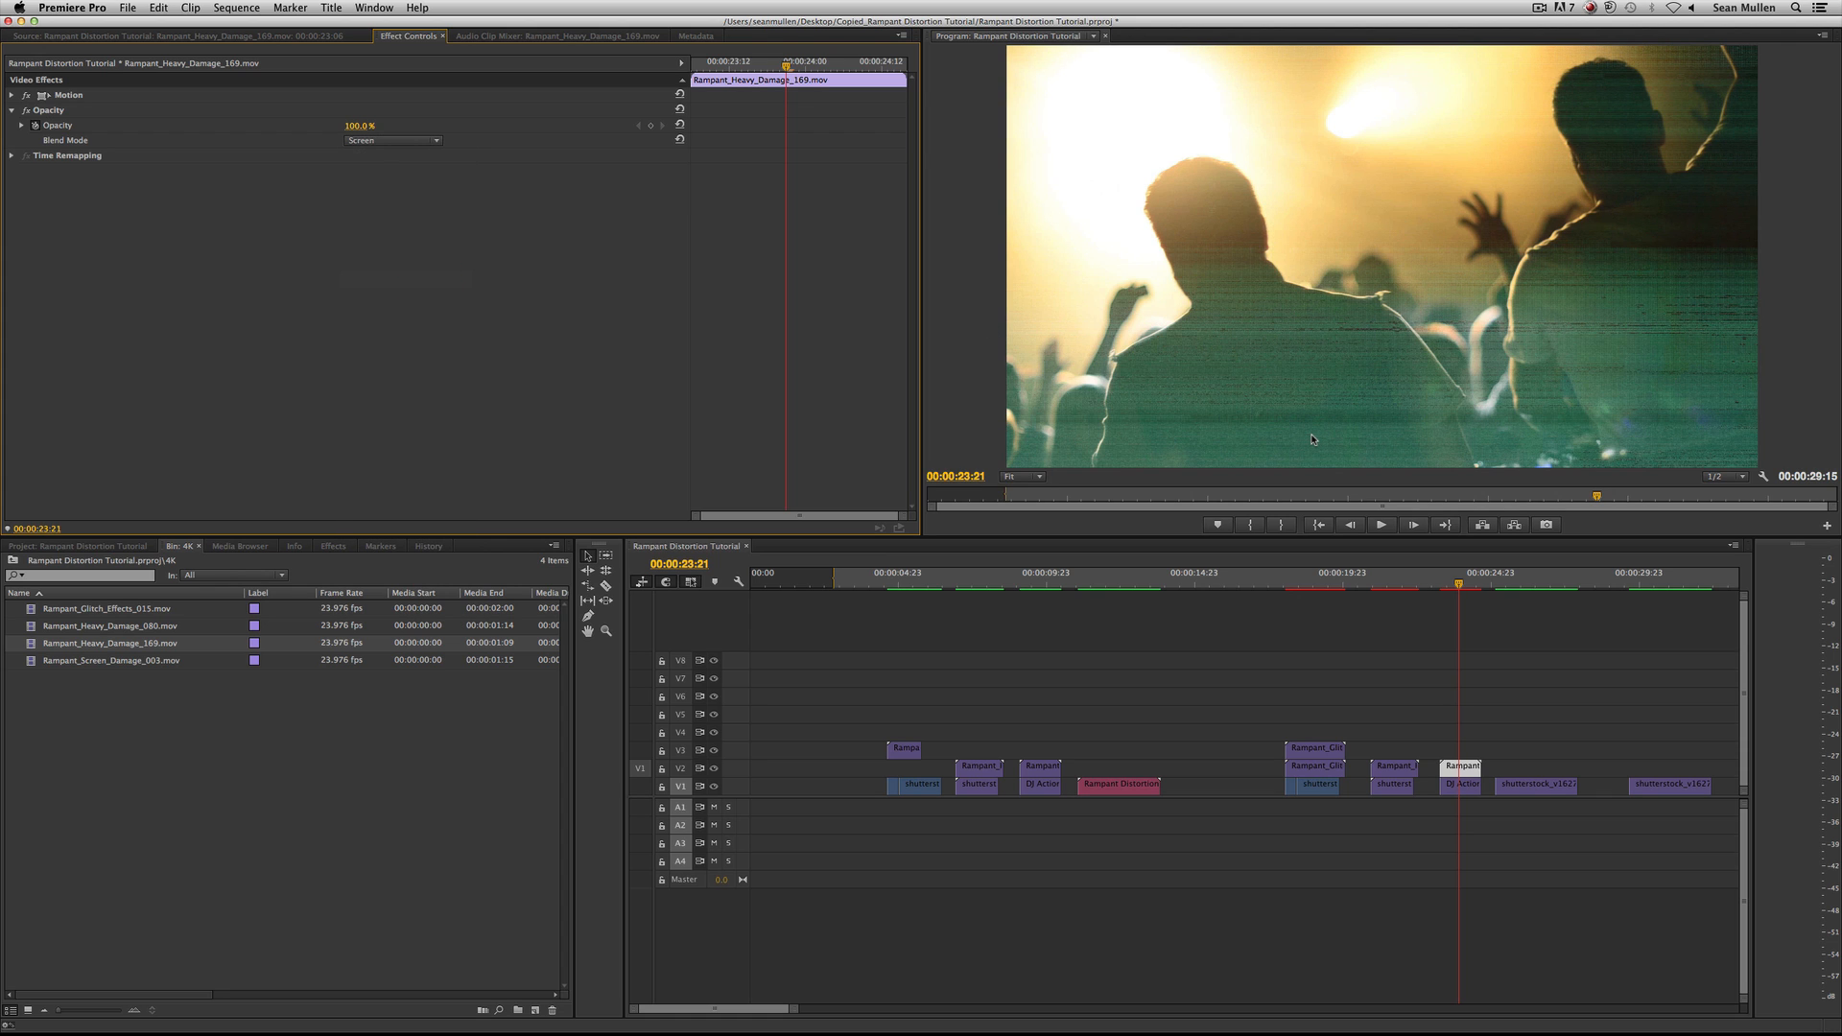
pyautogui.click(436, 141)
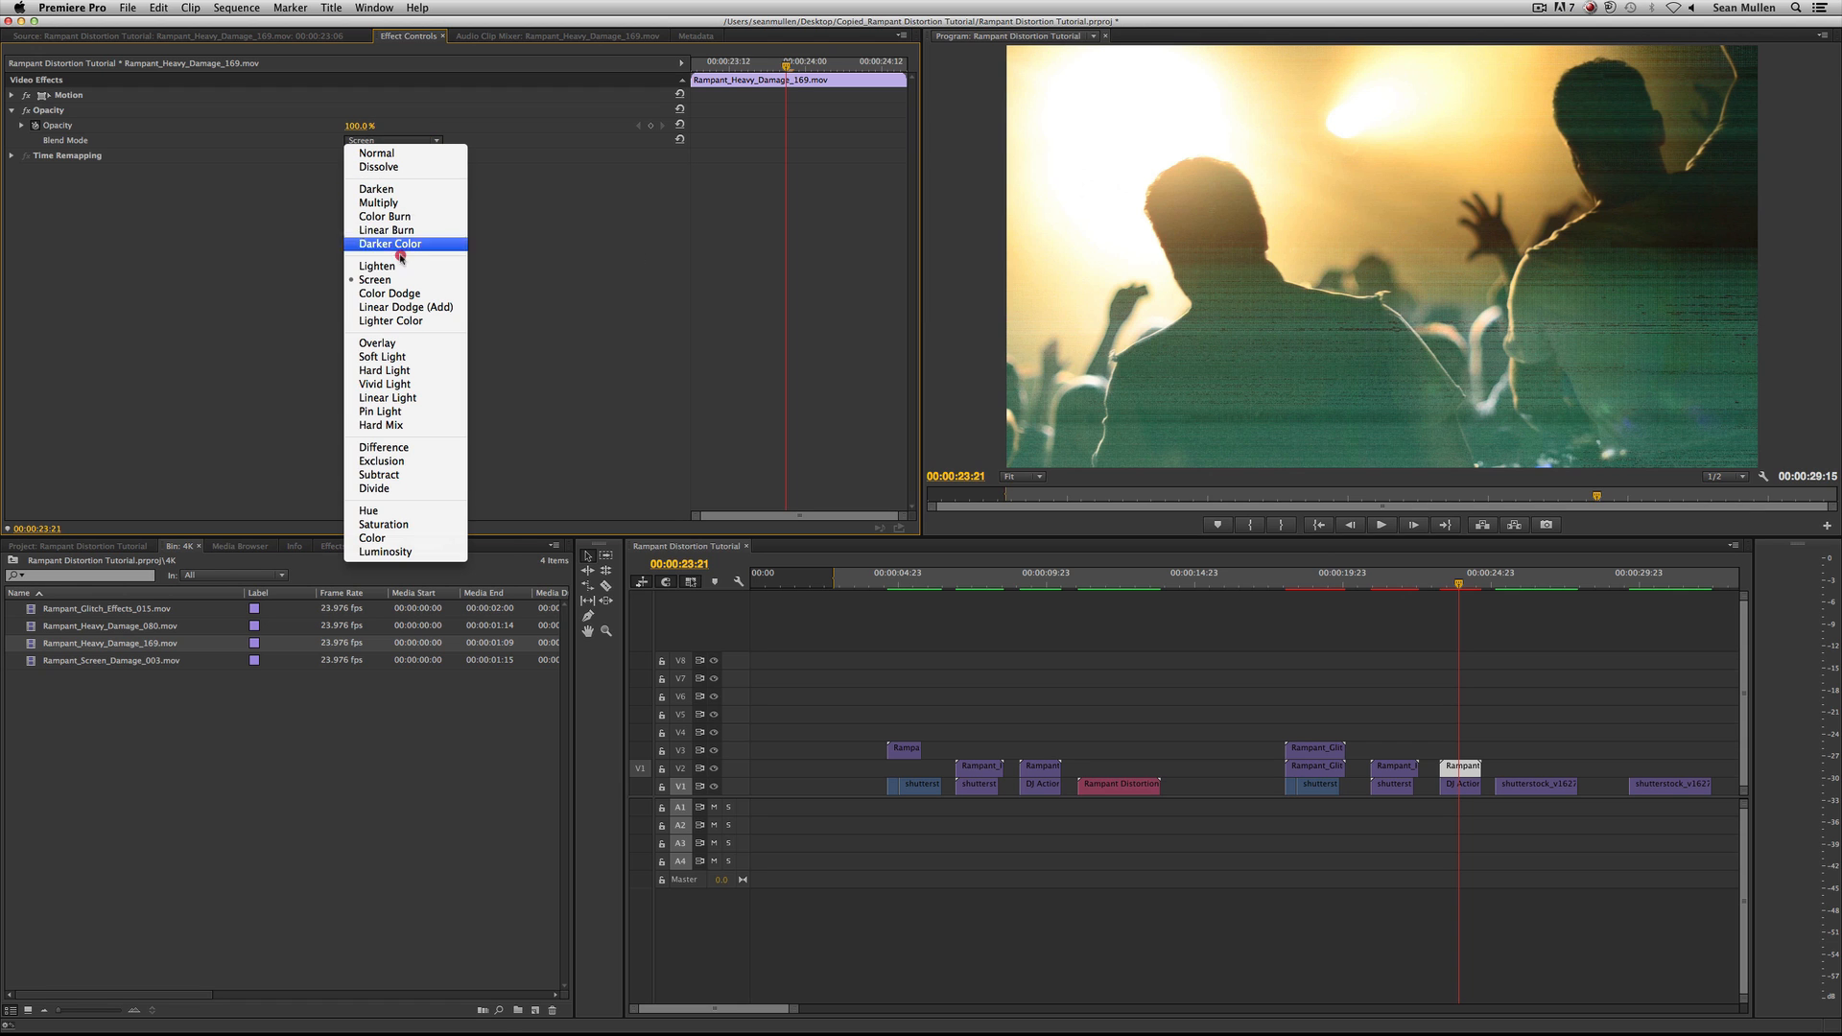
pyautogui.click(412, 447)
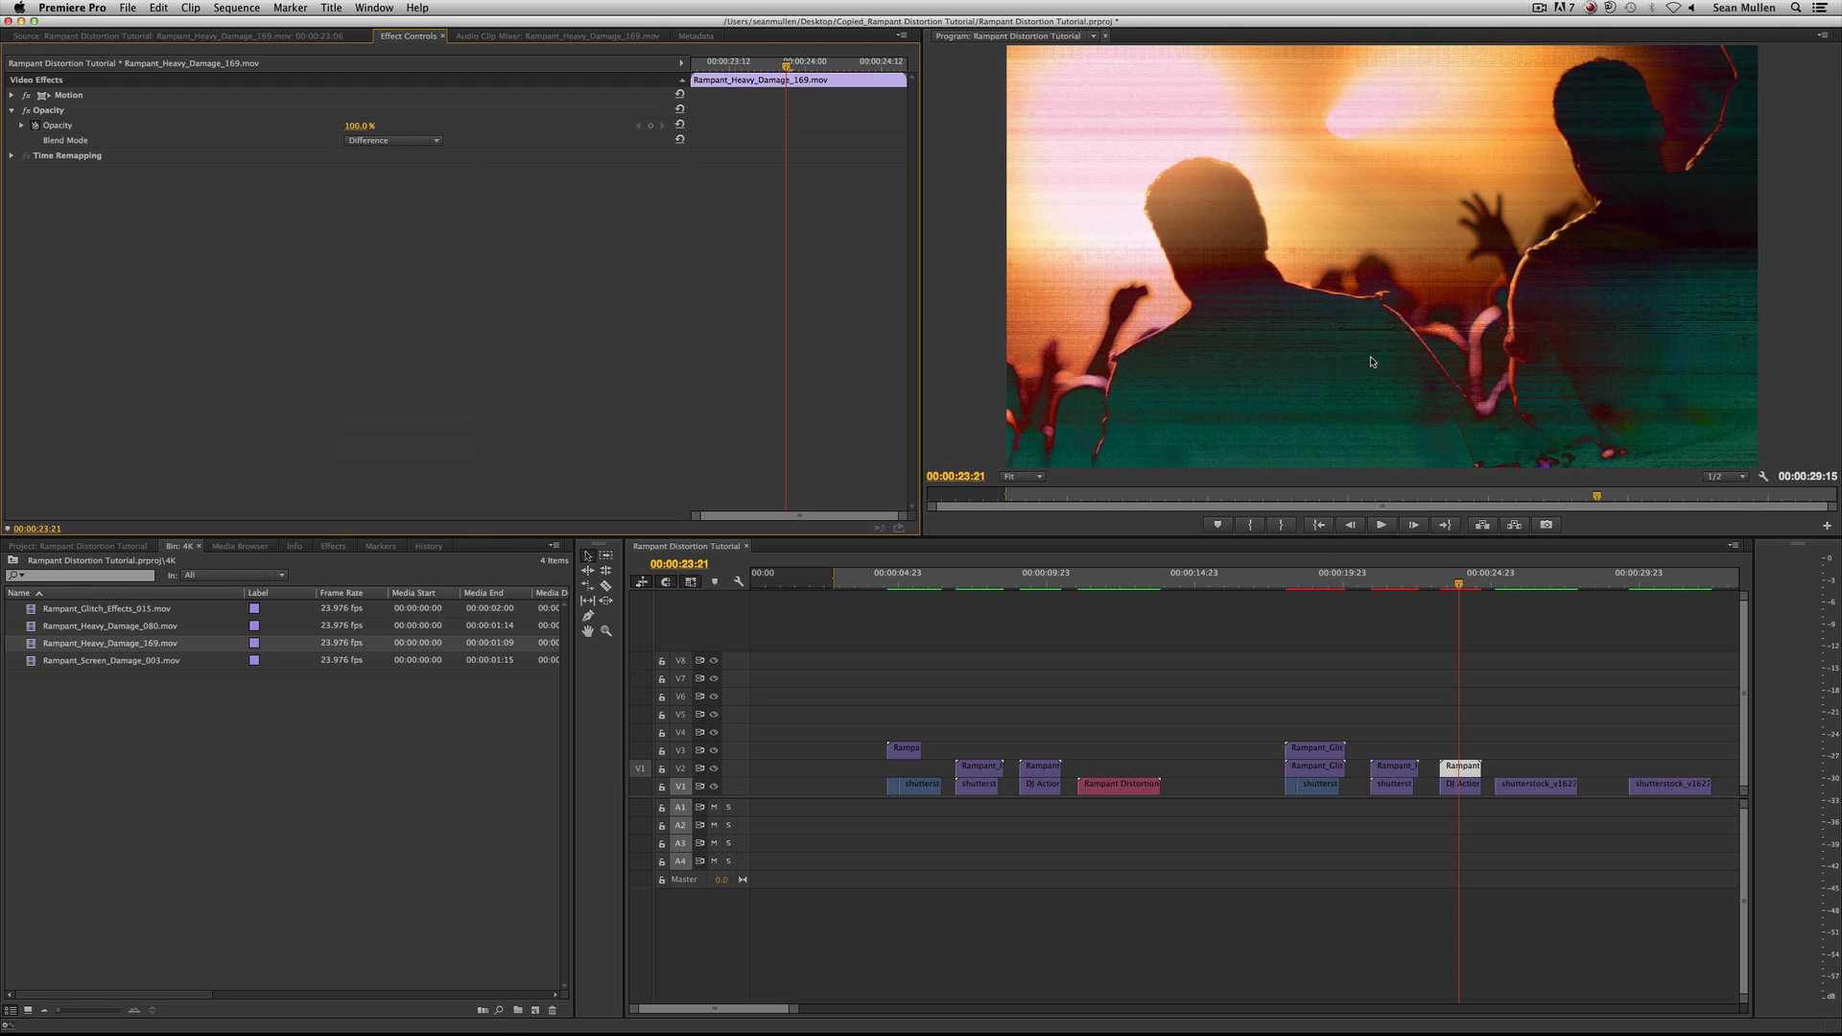
pyautogui.click(1440, 585)
pyautogui.press('space')
pyautogui.press('space')
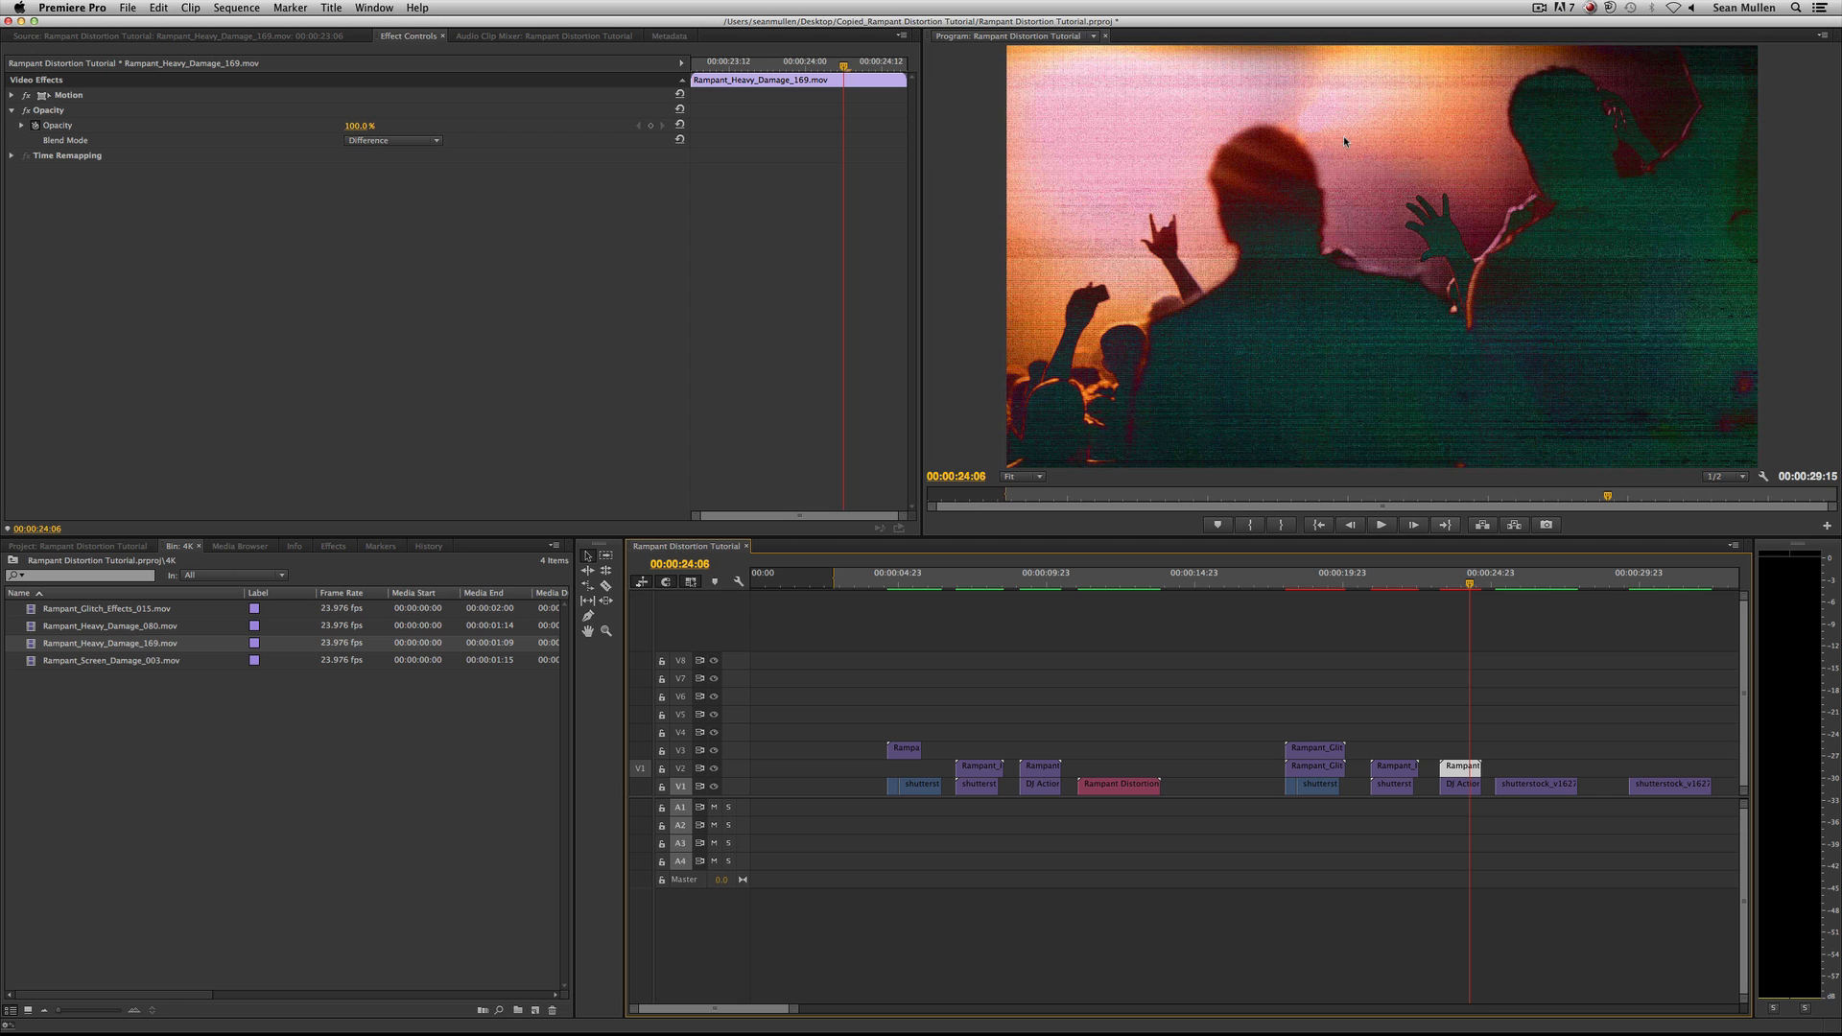
# Try the Screen, Overlay and Vivid Light blend modes on Rampant_Heavy_Damage_169.mov and play back the Vivid Light version.
pyautogui.click(413, 141)
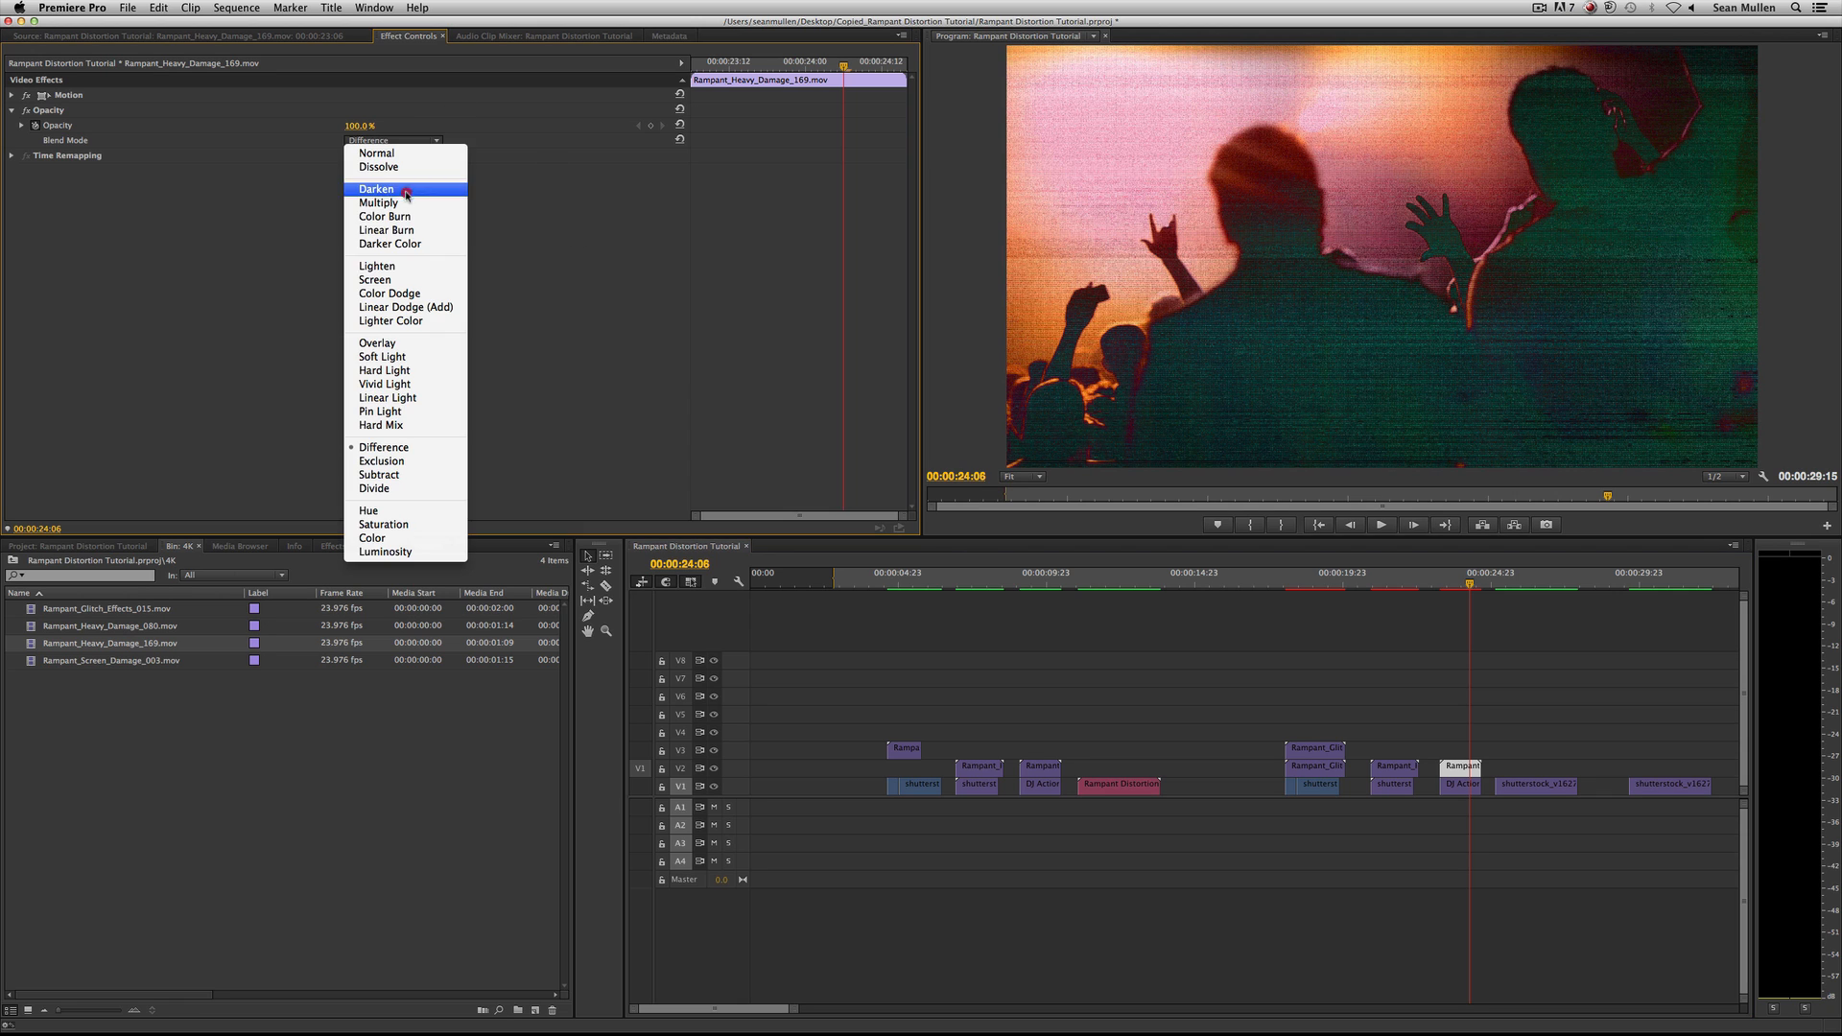
pyautogui.click(403, 279)
pyautogui.click(410, 142)
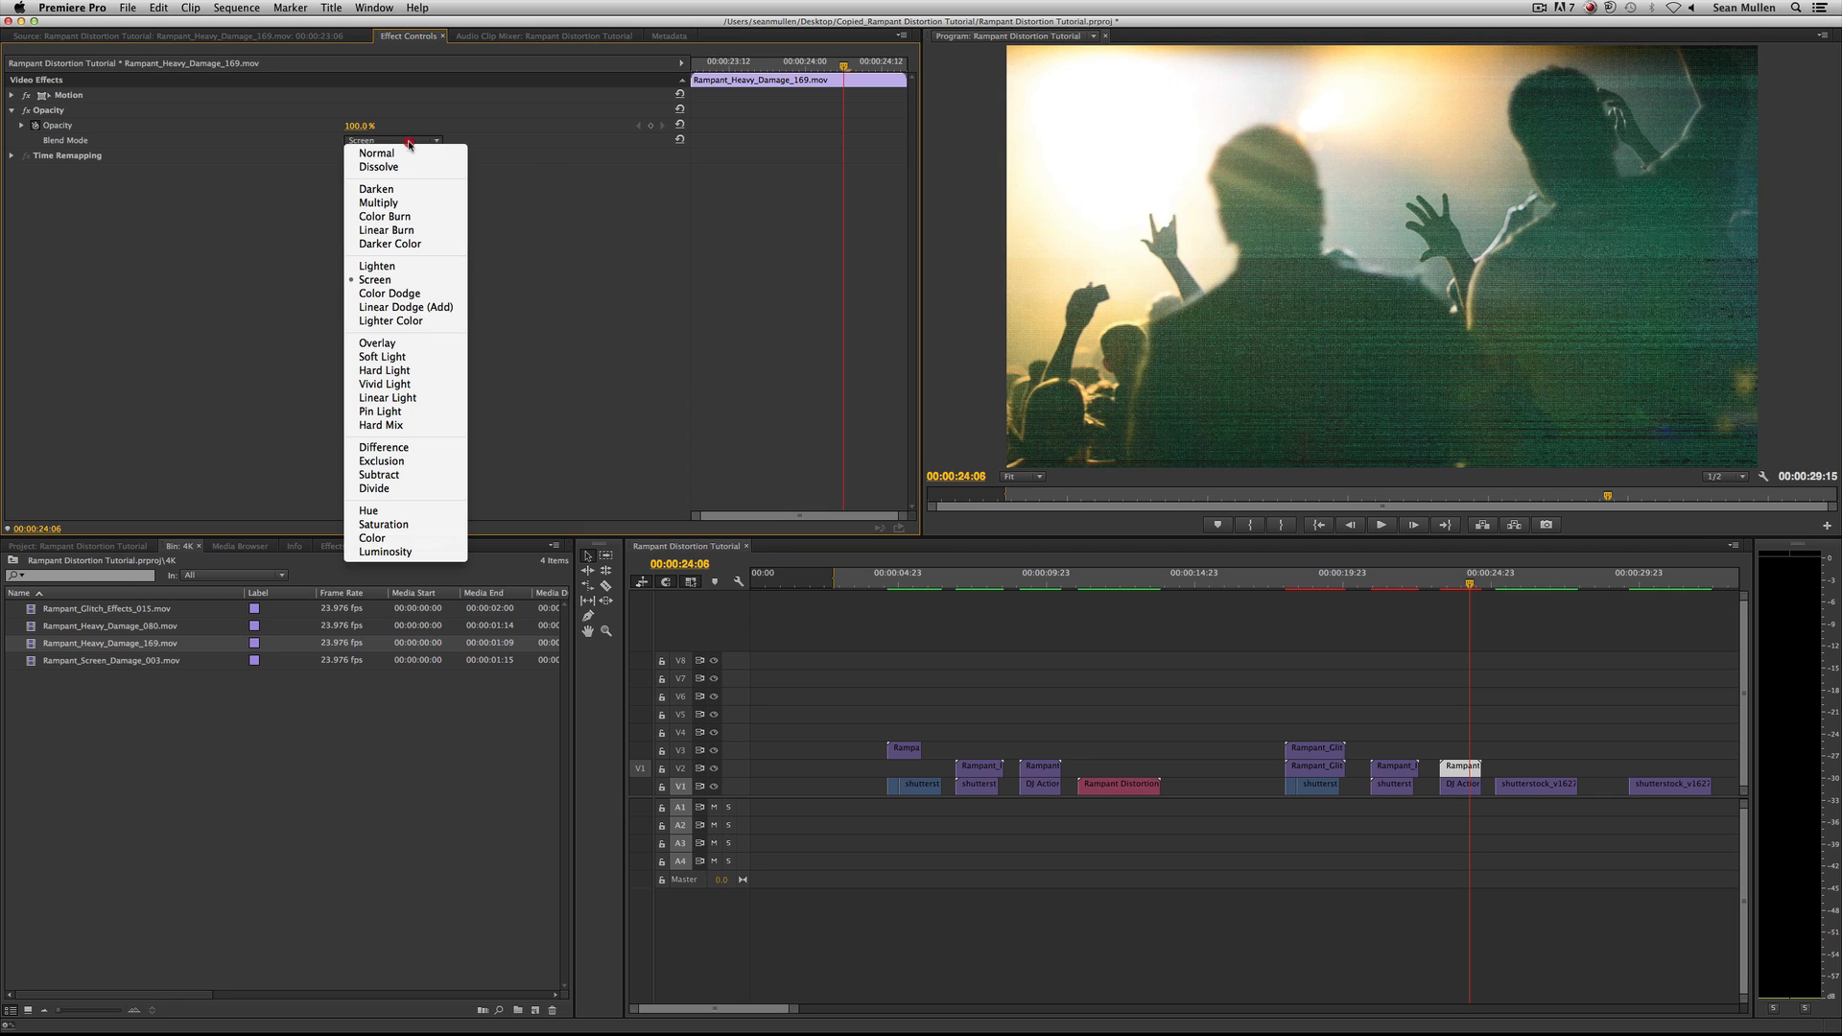
pyautogui.click(411, 344)
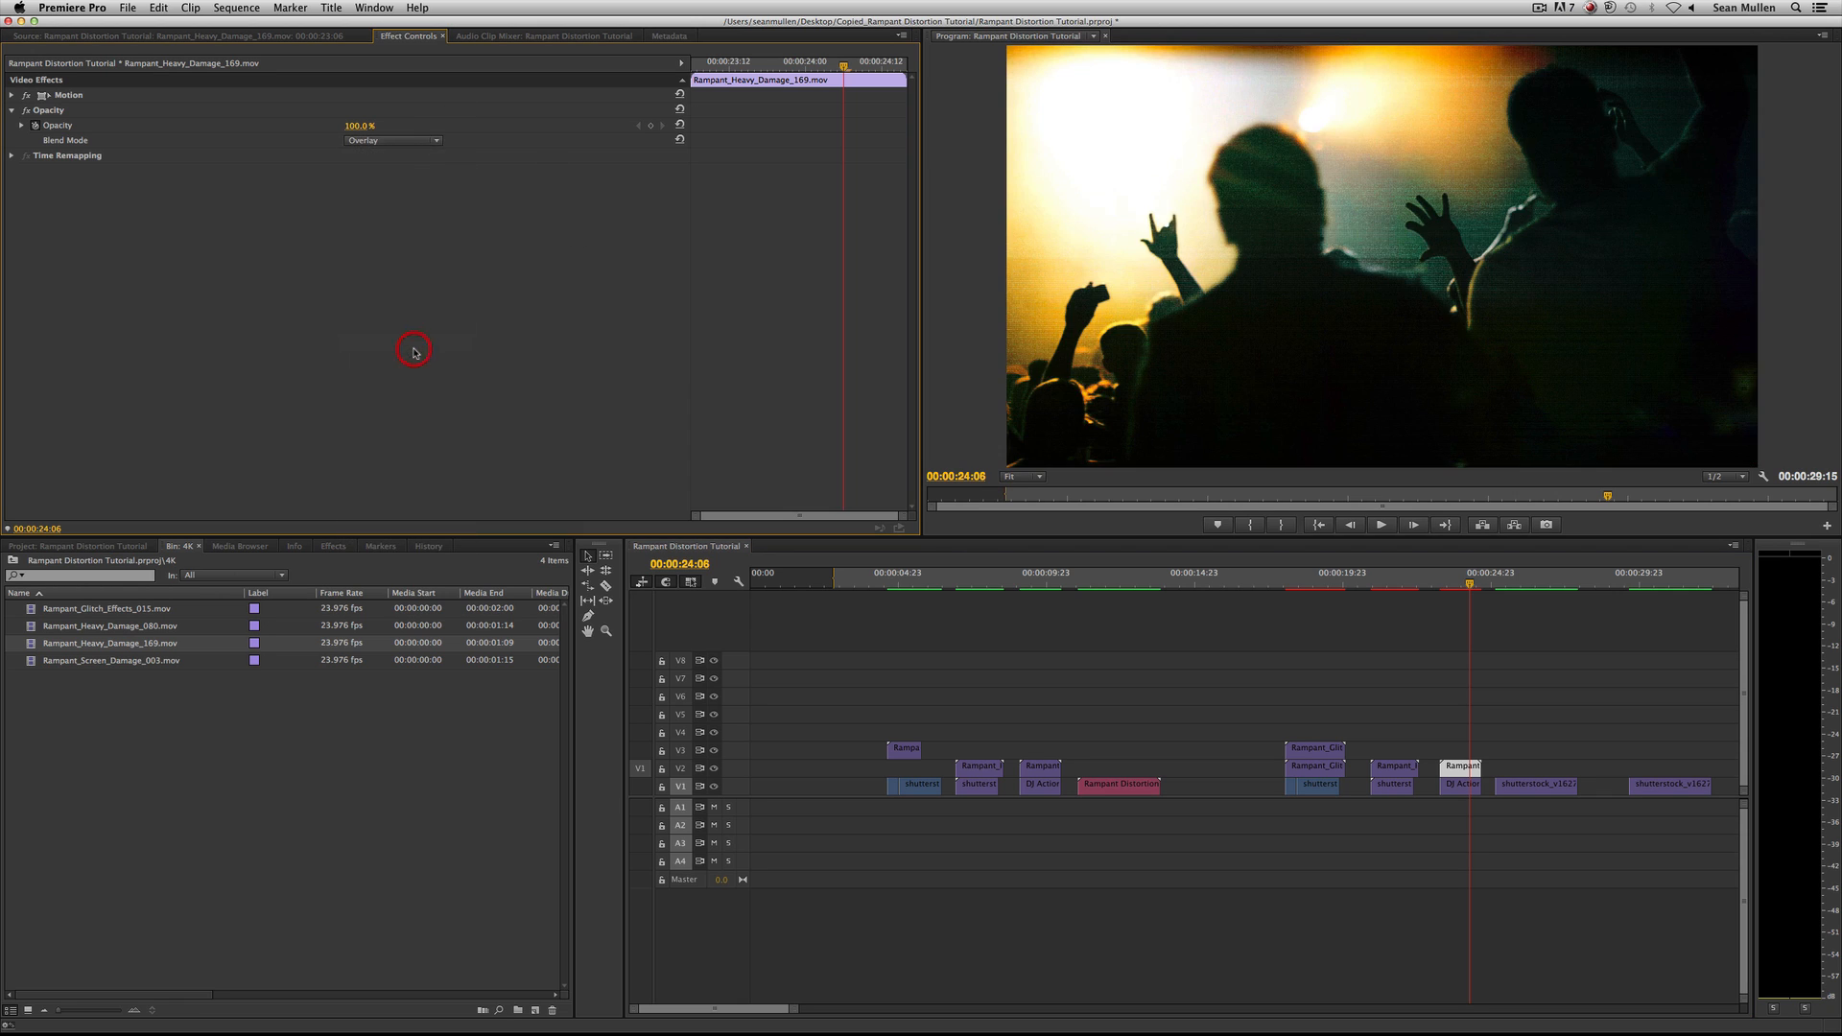
pyautogui.click(402, 144)
pyautogui.click(392, 390)
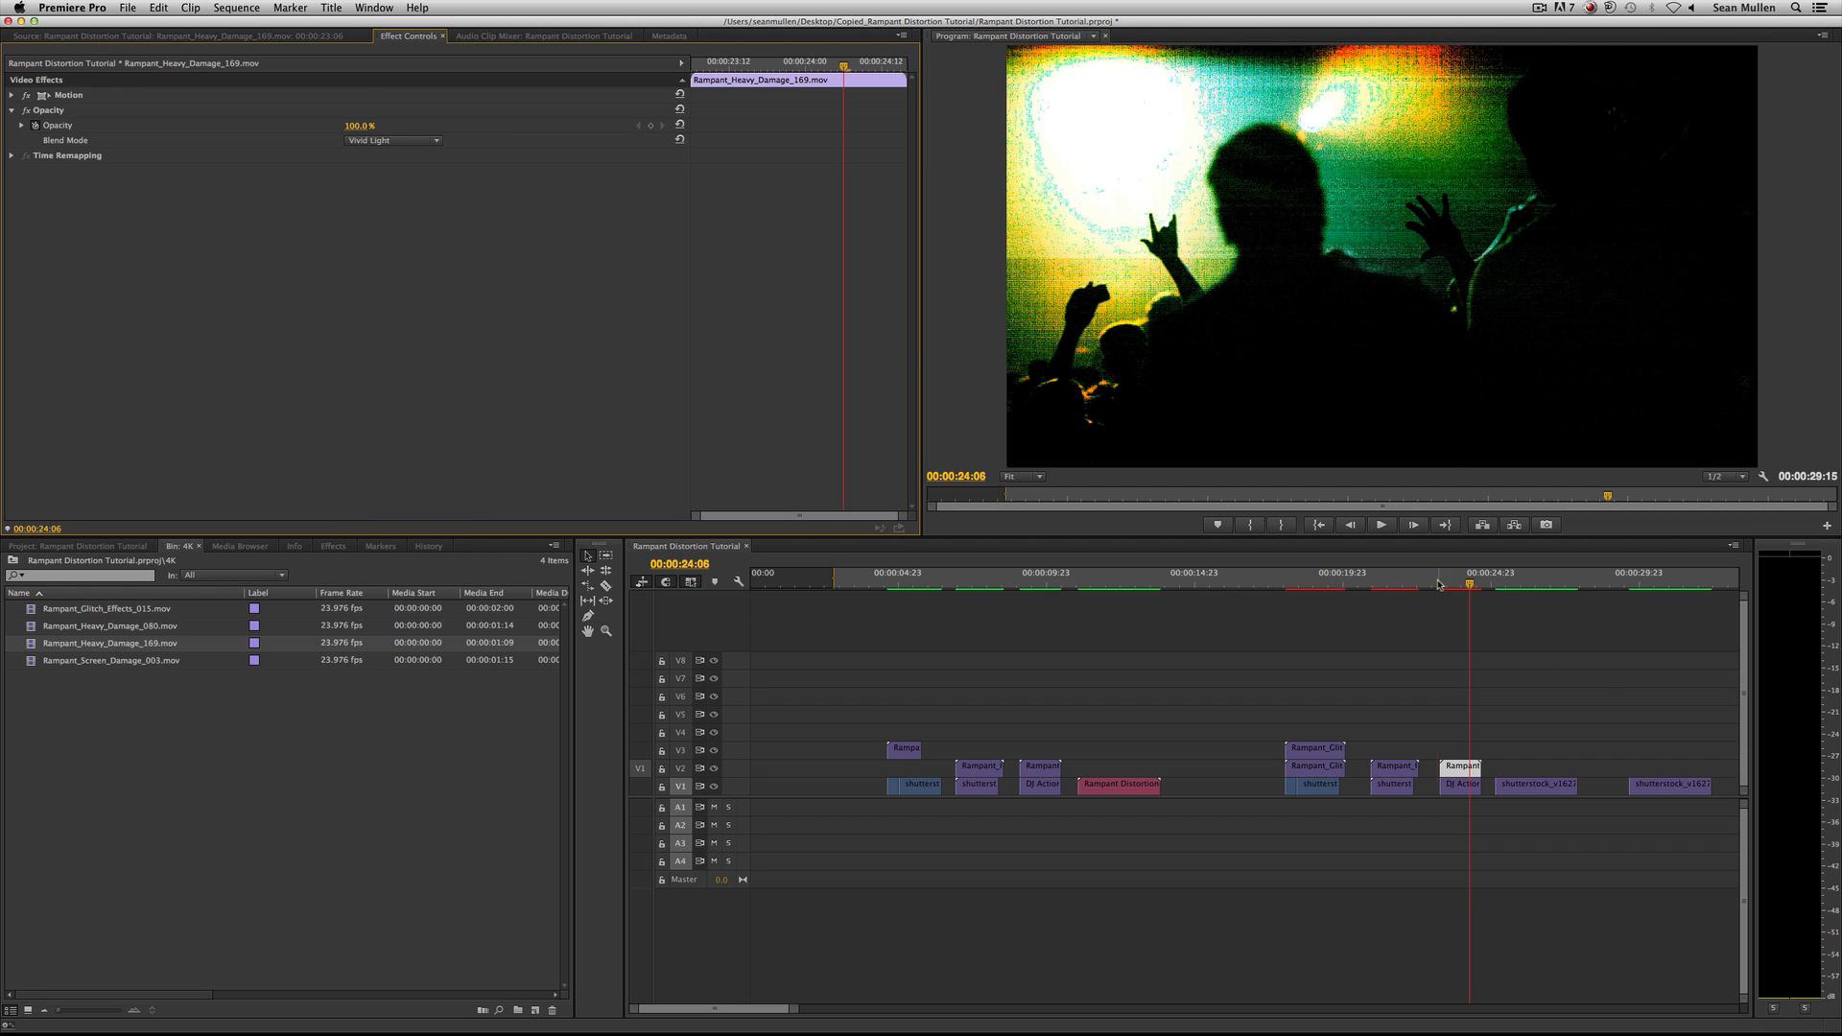
pyautogui.press('space')
pyautogui.press('space')
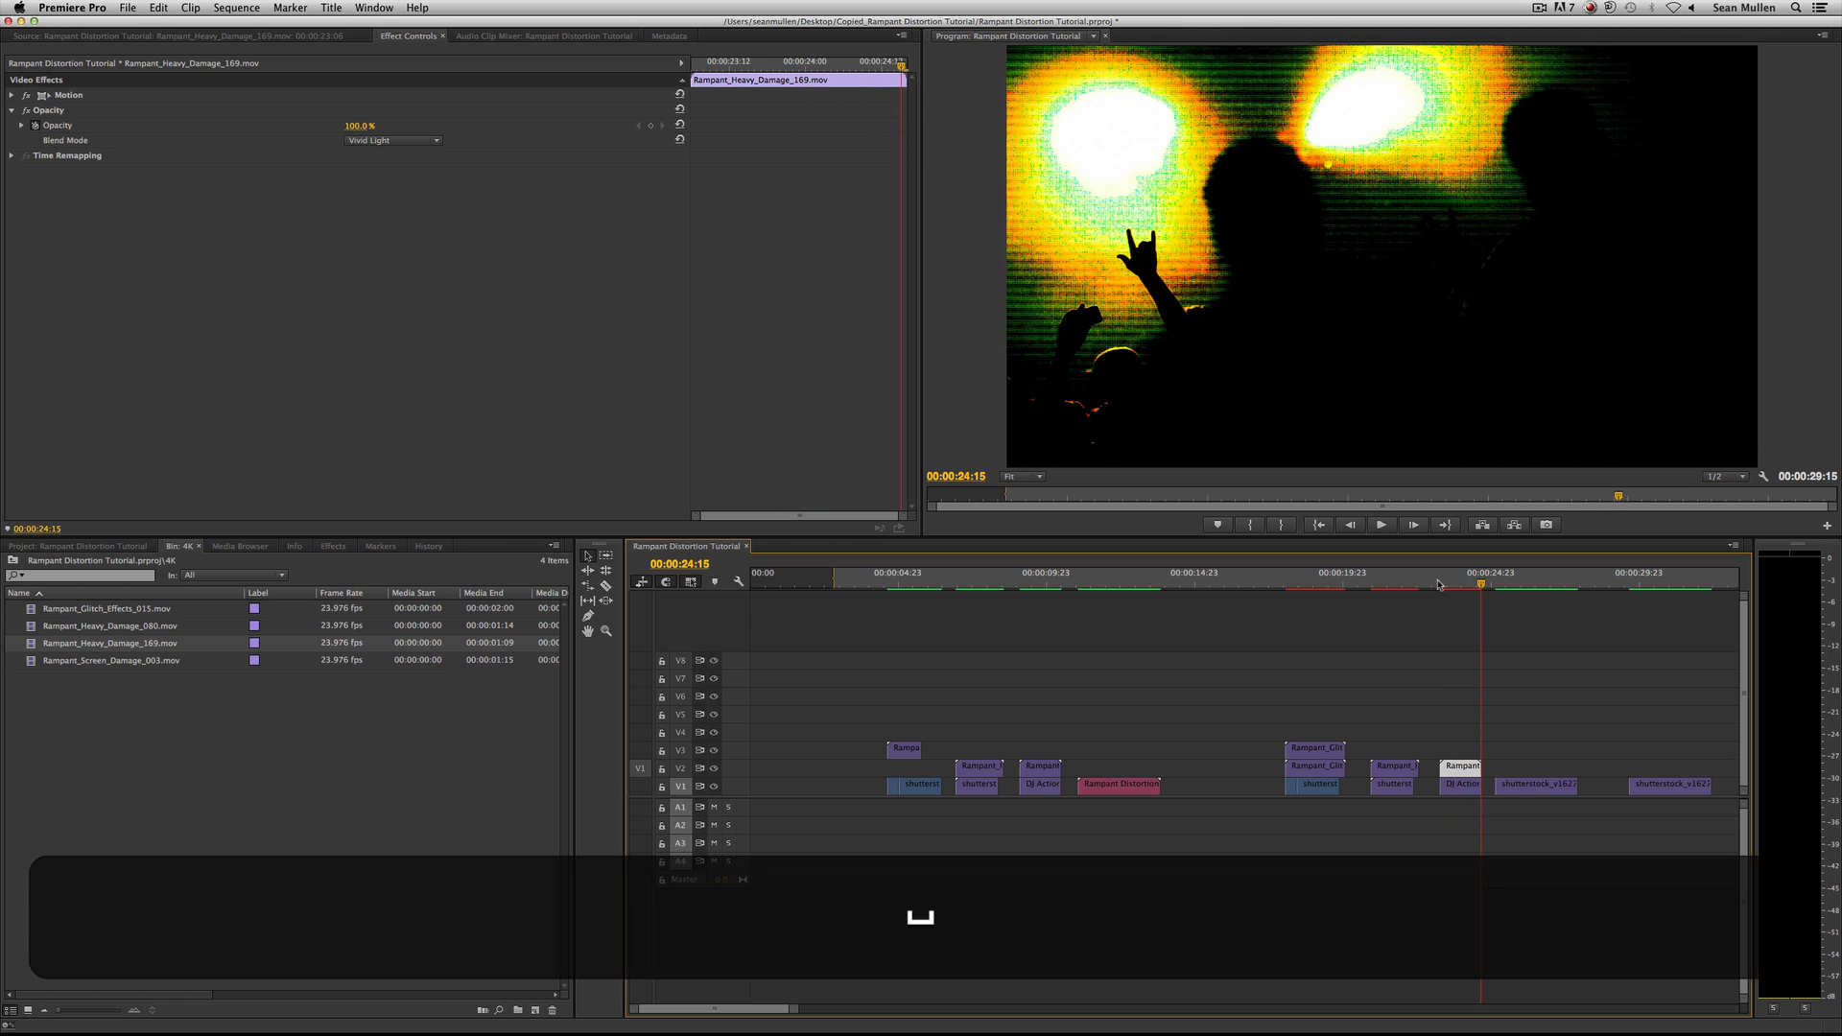
# Set the blend mode of Rampant_Heavy_Damage_169.mov to Screen and review the sequence from the second treated shot.
pyautogui.click(409, 141)
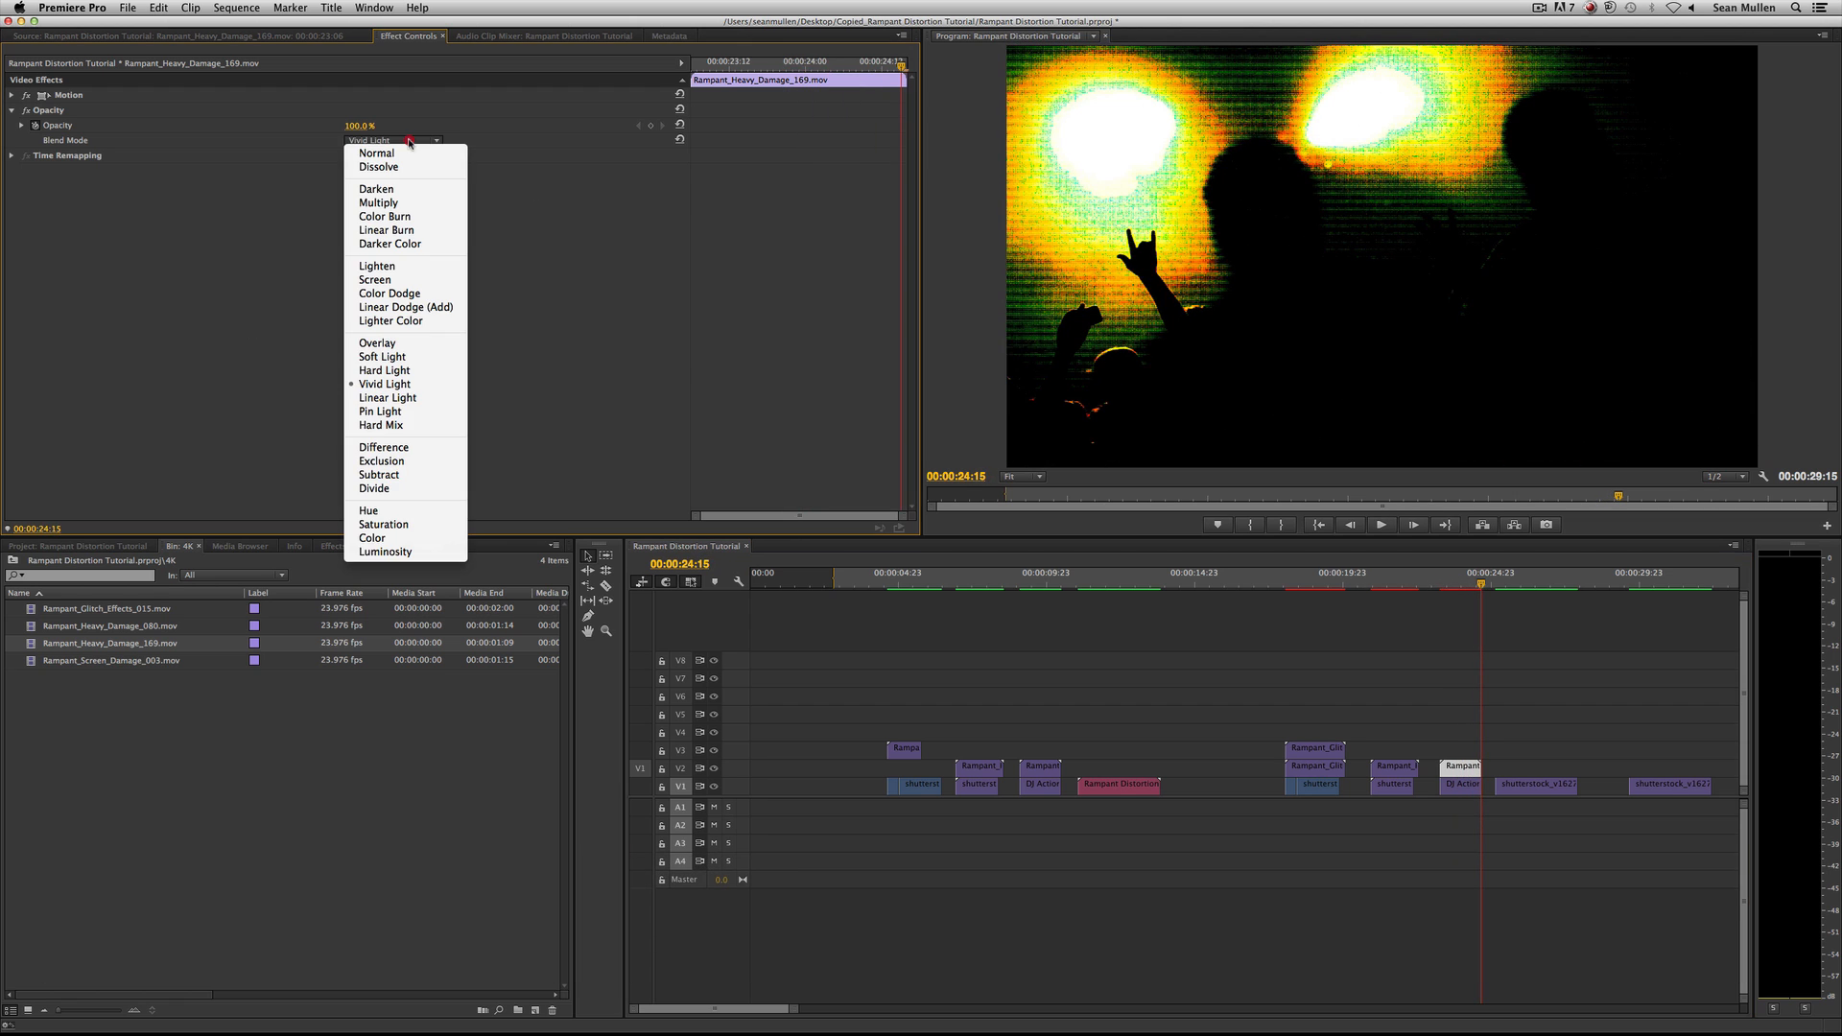
pyautogui.click(408, 280)
pyautogui.moveTo(1410, 575); pyautogui.dragTo(1358, 578)
pyautogui.press('space')
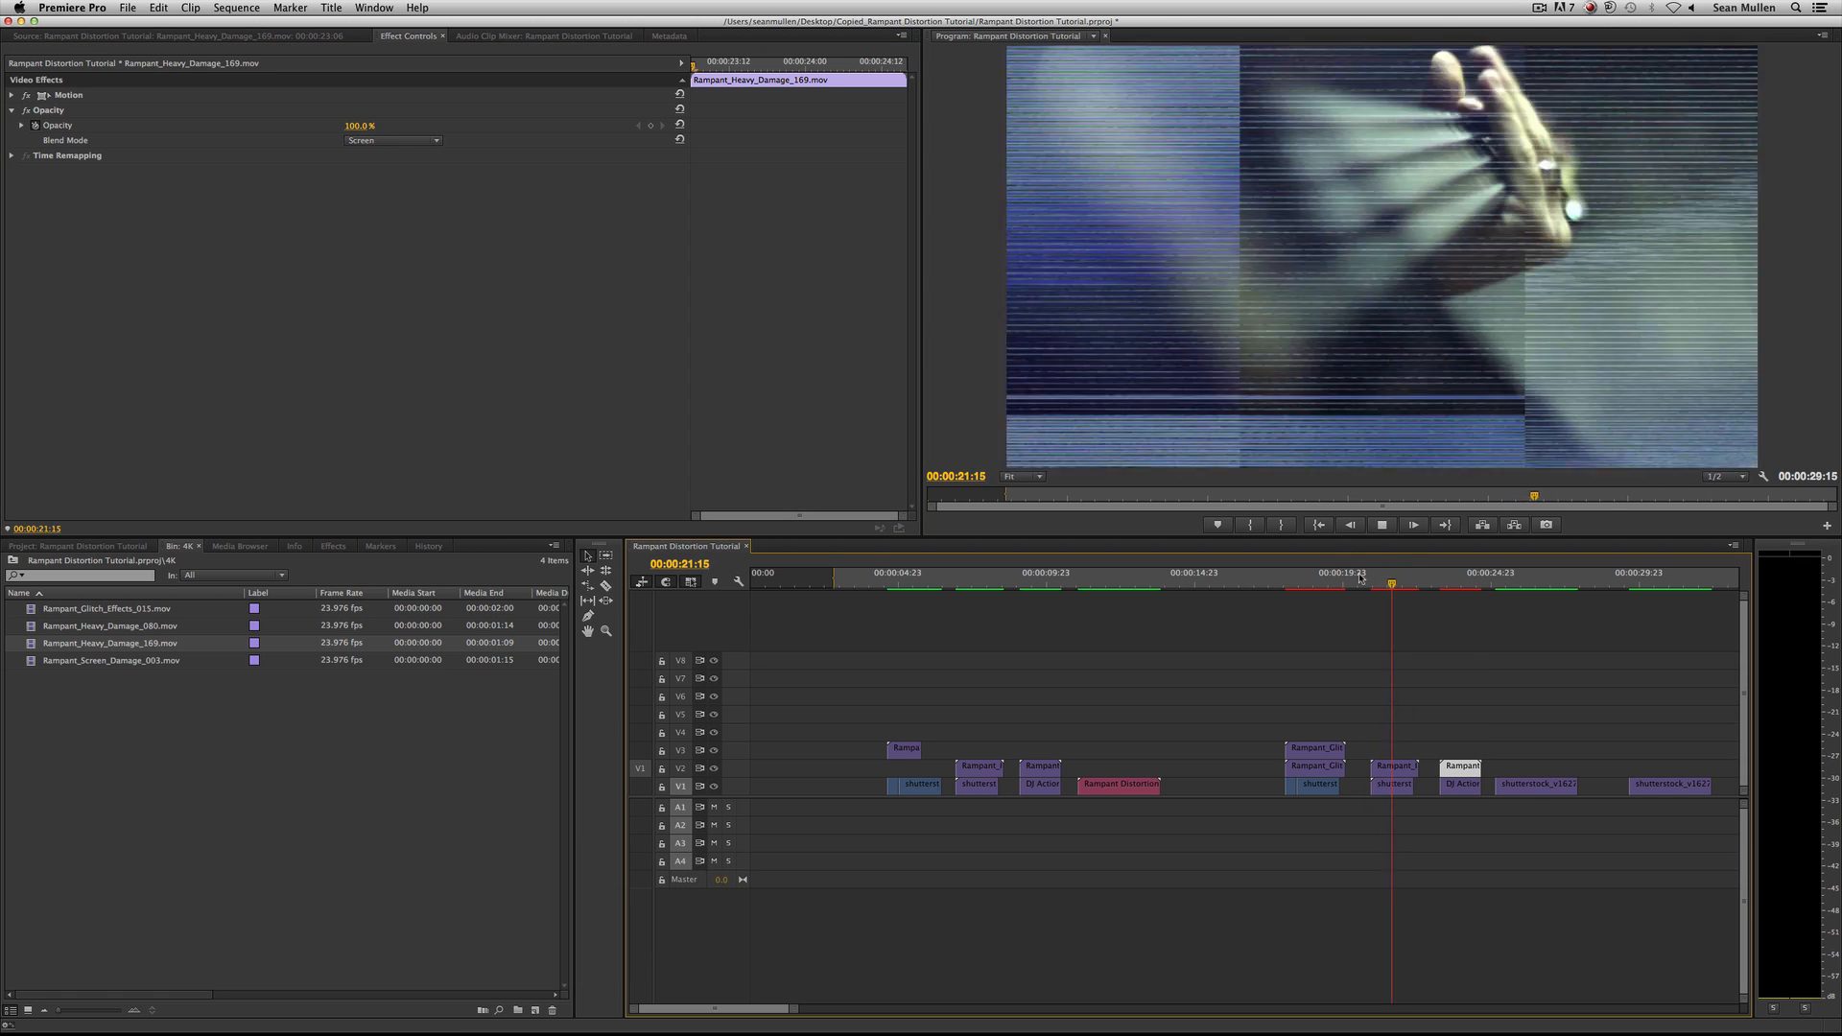
pyautogui.press('space')
pyautogui.moveTo(1359, 577); pyautogui.dragTo(1384, 584)
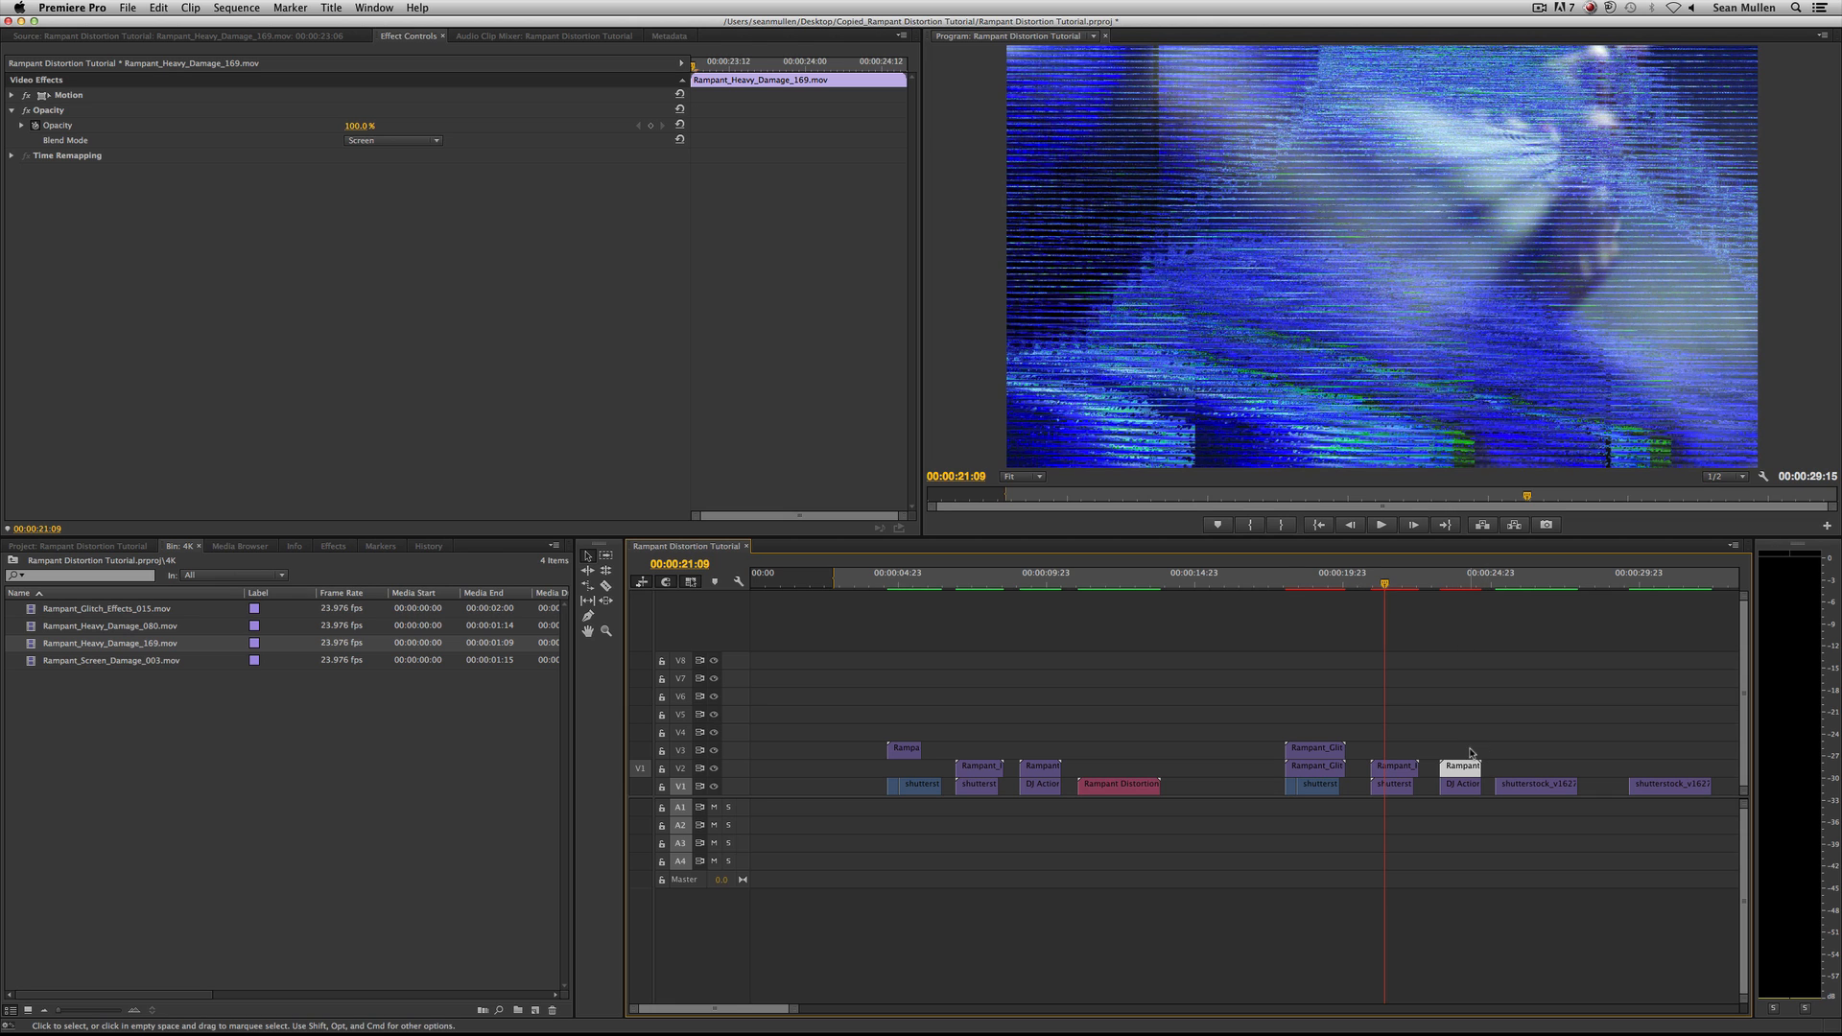
# Place Rampant_Heavy_Damage_080.mov on V2 above the shot following the concert clip and paste the copied Opacity settings onto it.
pyautogui.moveTo(60, 631); pyautogui.dragTo(1517, 767)
pyautogui.click(1526, 579)
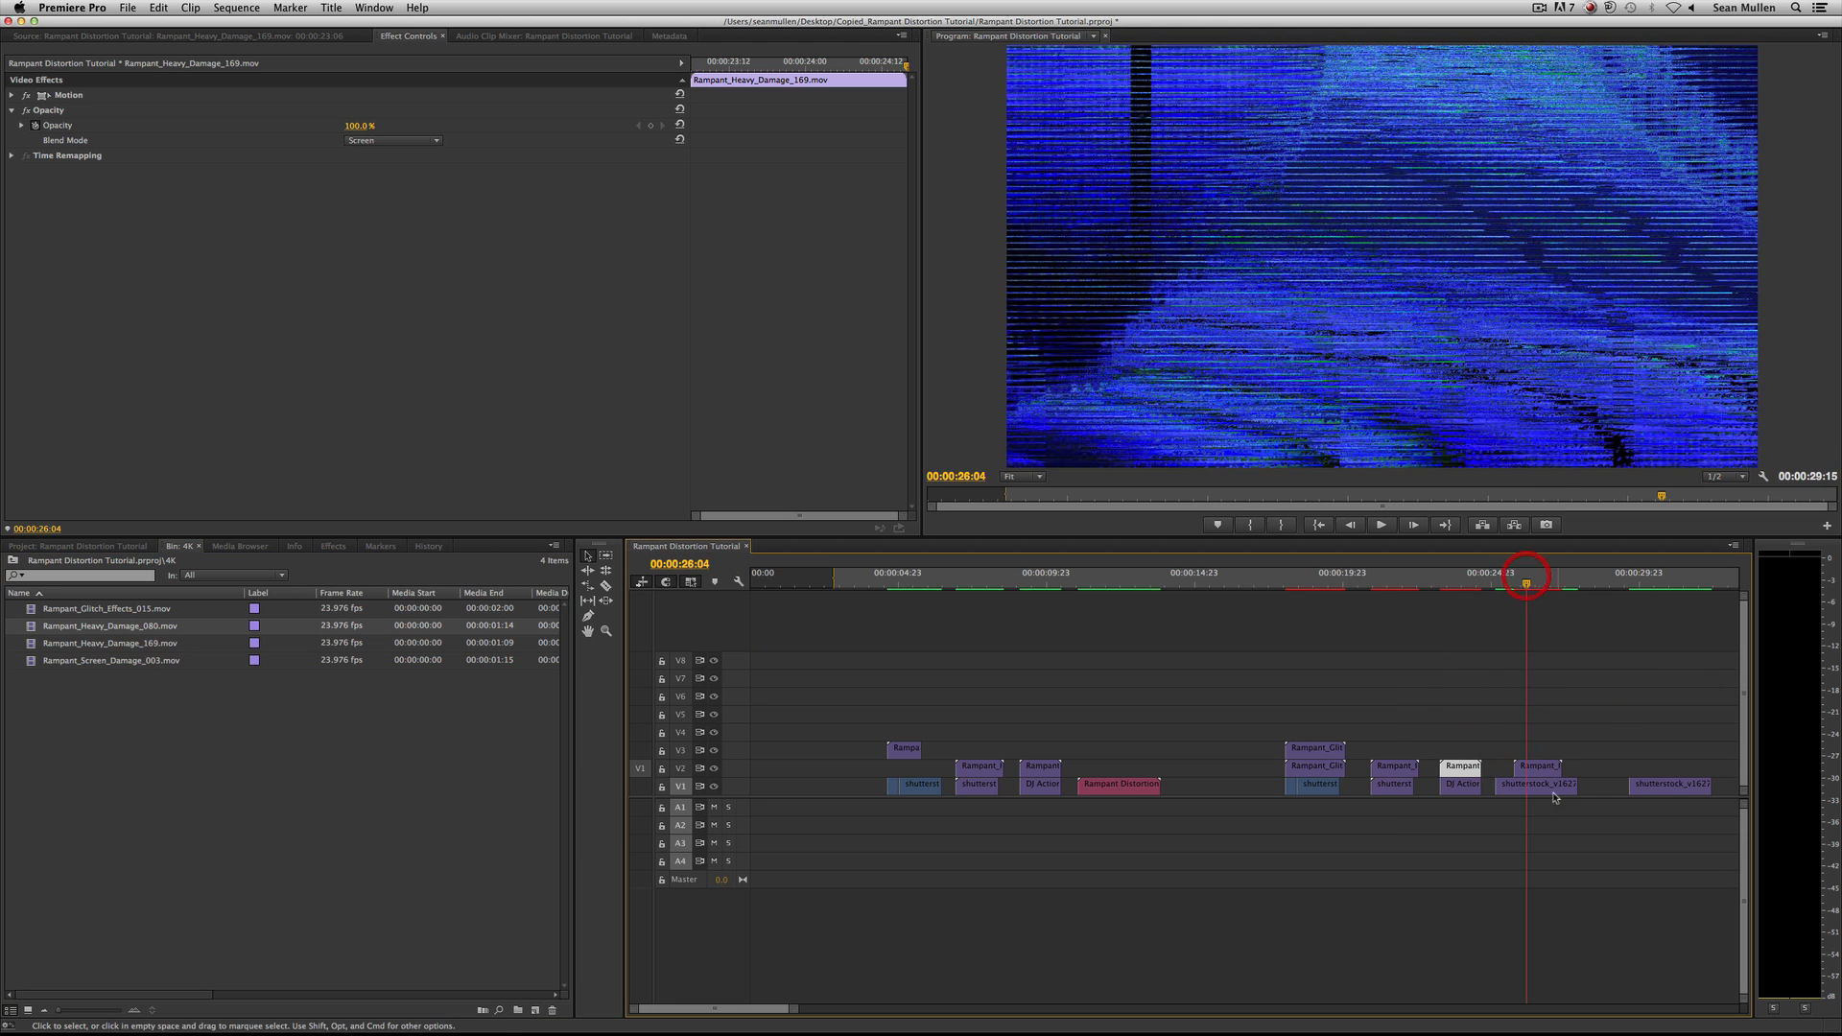
pyautogui.click(1535, 767)
pyautogui.press('super+v')
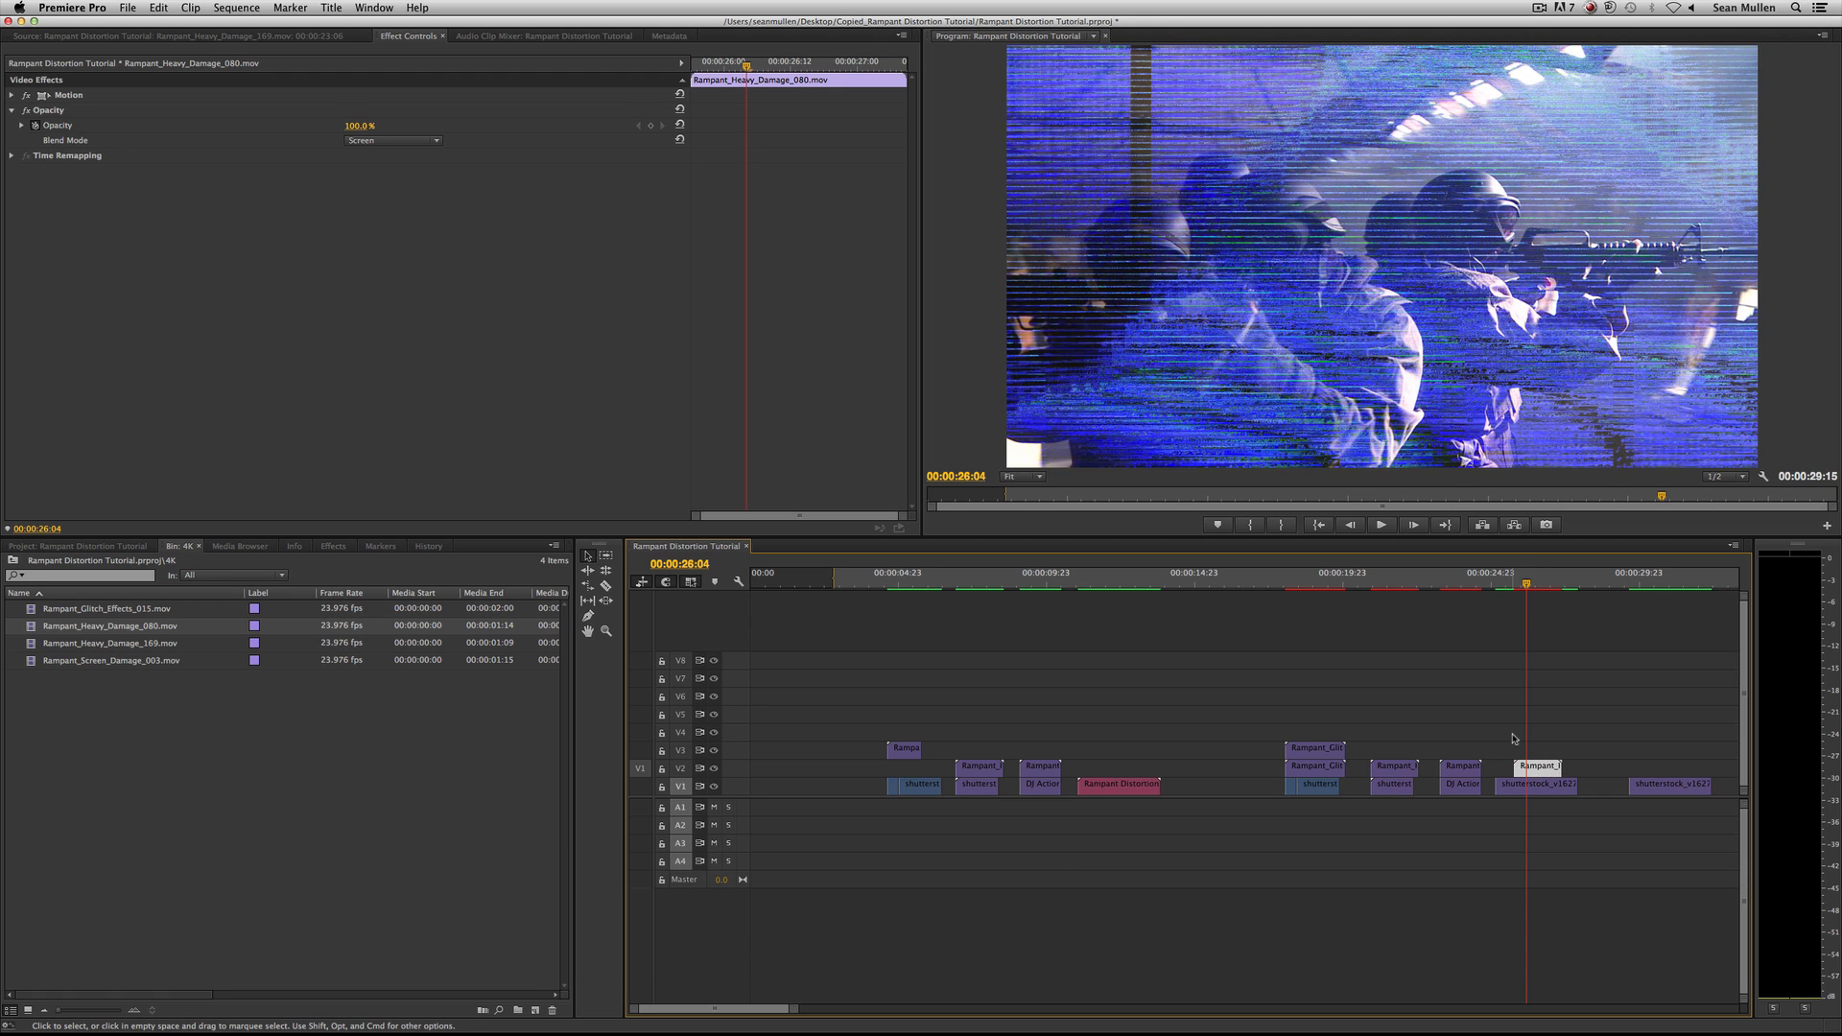
# Replace the heavy damage clip above the fourth shot with Rampant_Screen_Damage_003.mov, keeping its settings, and play it back.
pyautogui.click(91, 642)
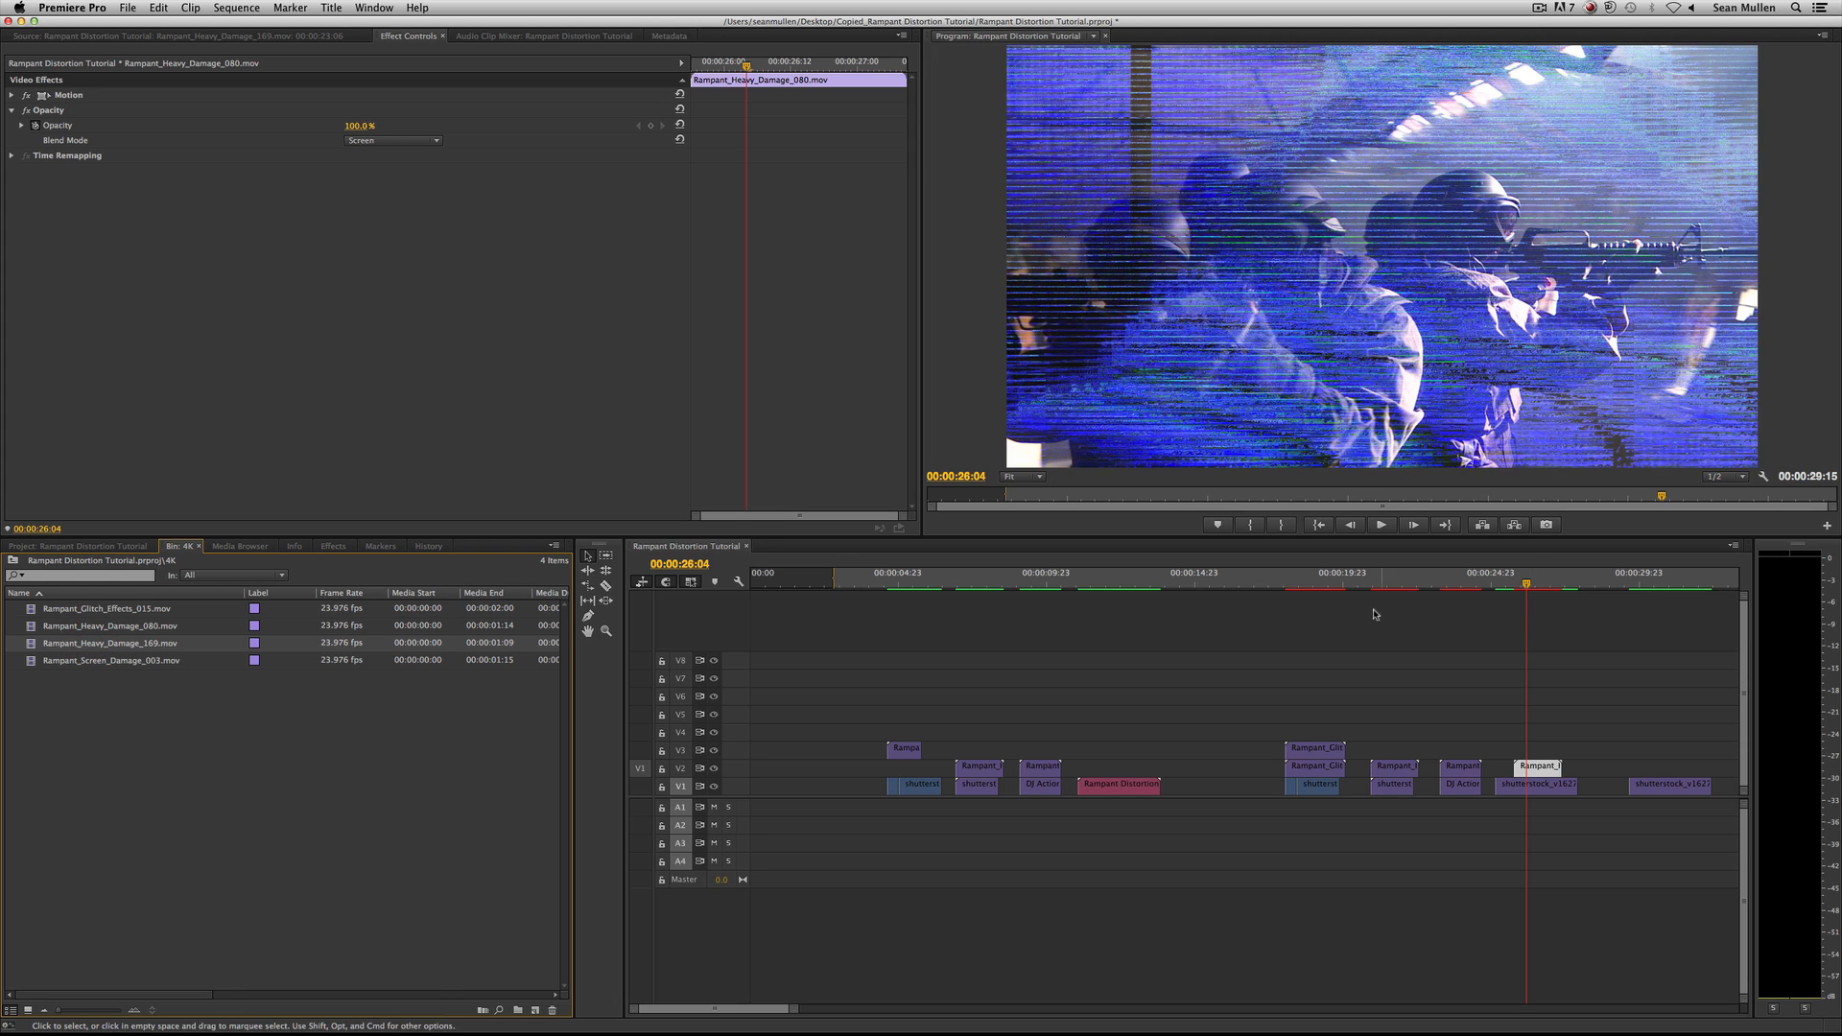
pyautogui.moveTo(146, 660); pyautogui.dragTo(1552, 772)
pyautogui.click(1499, 572)
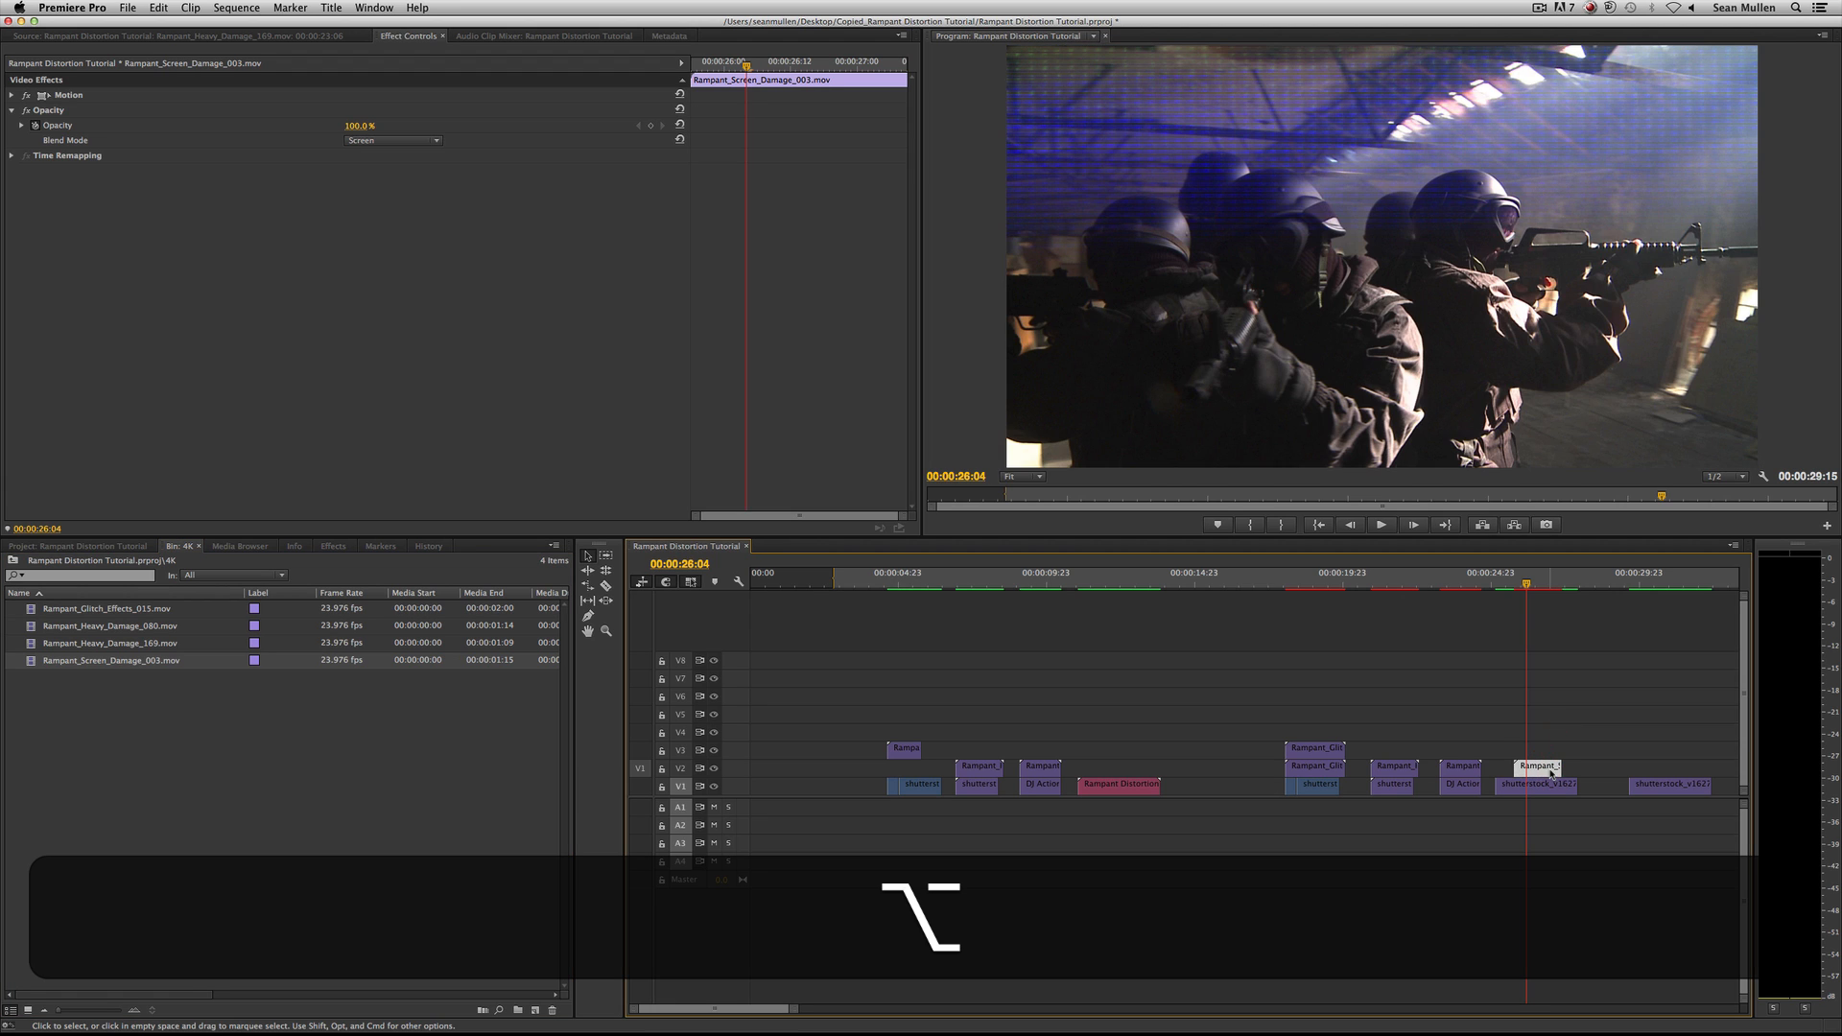
pyautogui.press('space')
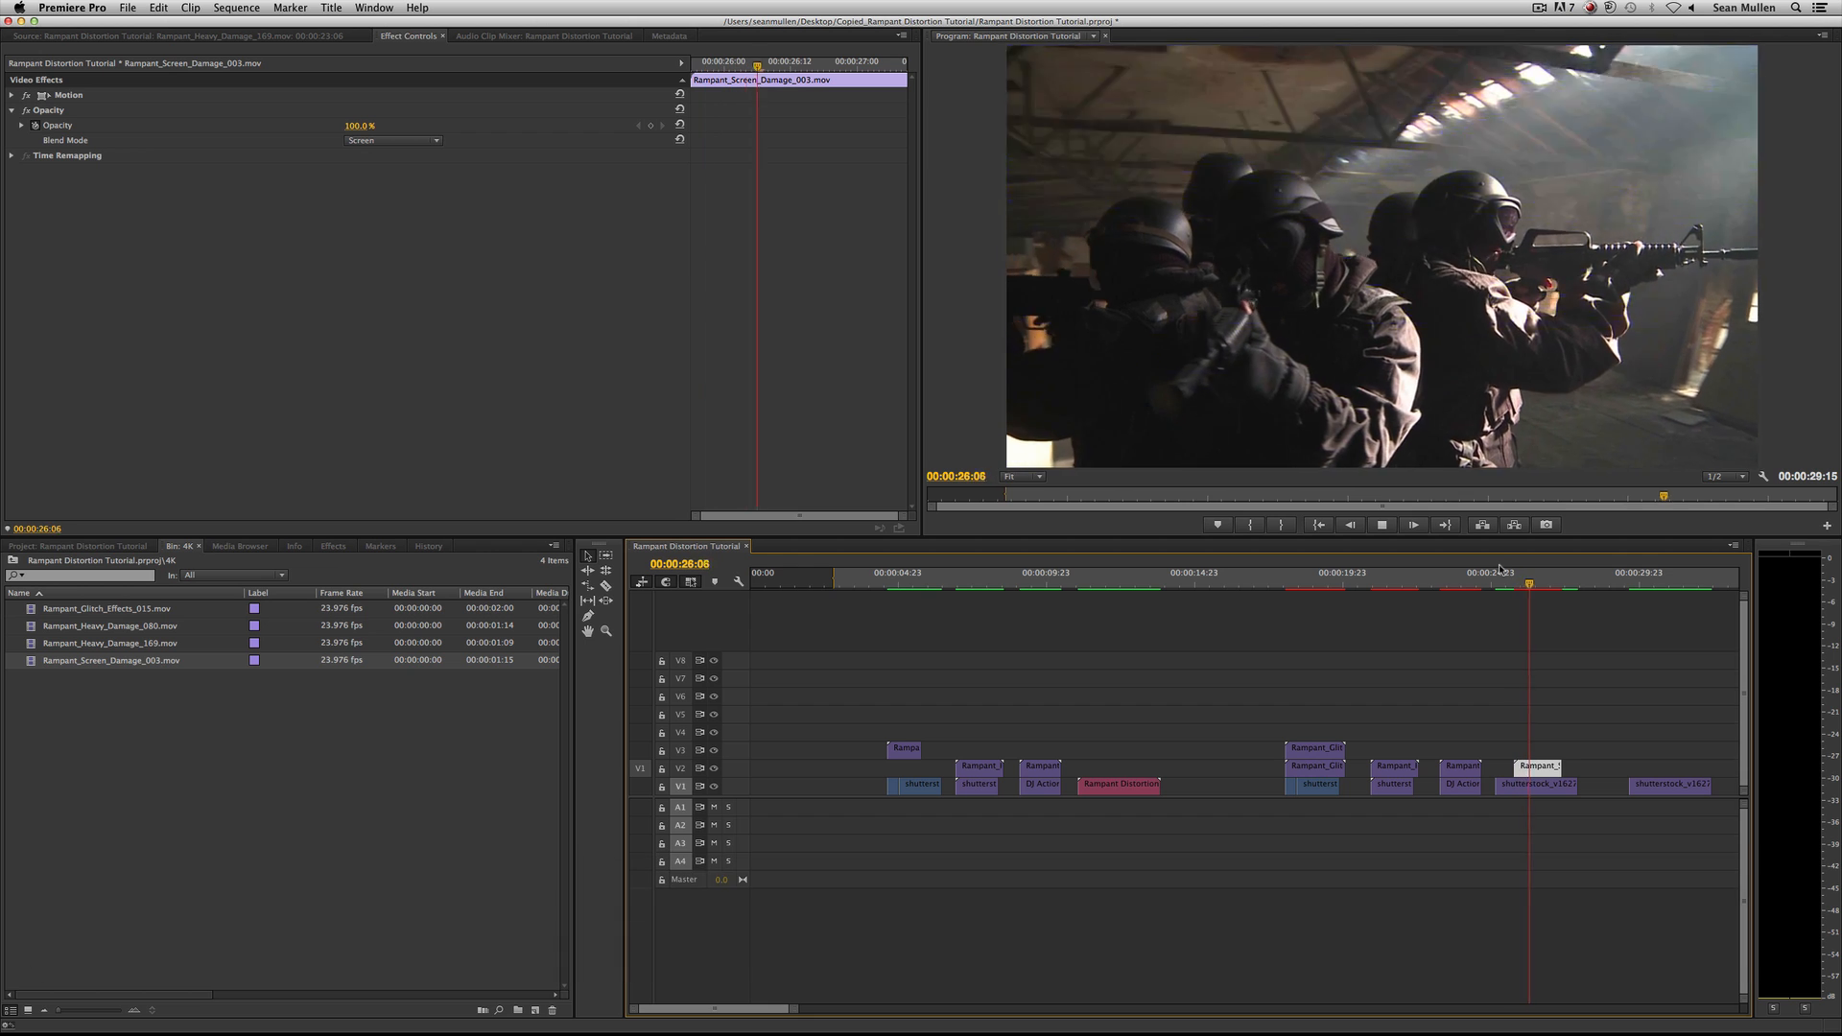
pyautogui.press('space')
# Replace Rampant_Screen_Damage_003.mov on V2 with Rampant_Glitch_Effects_015.mov, keeping its settings, and preview the shot.
pyautogui.click(93, 630)
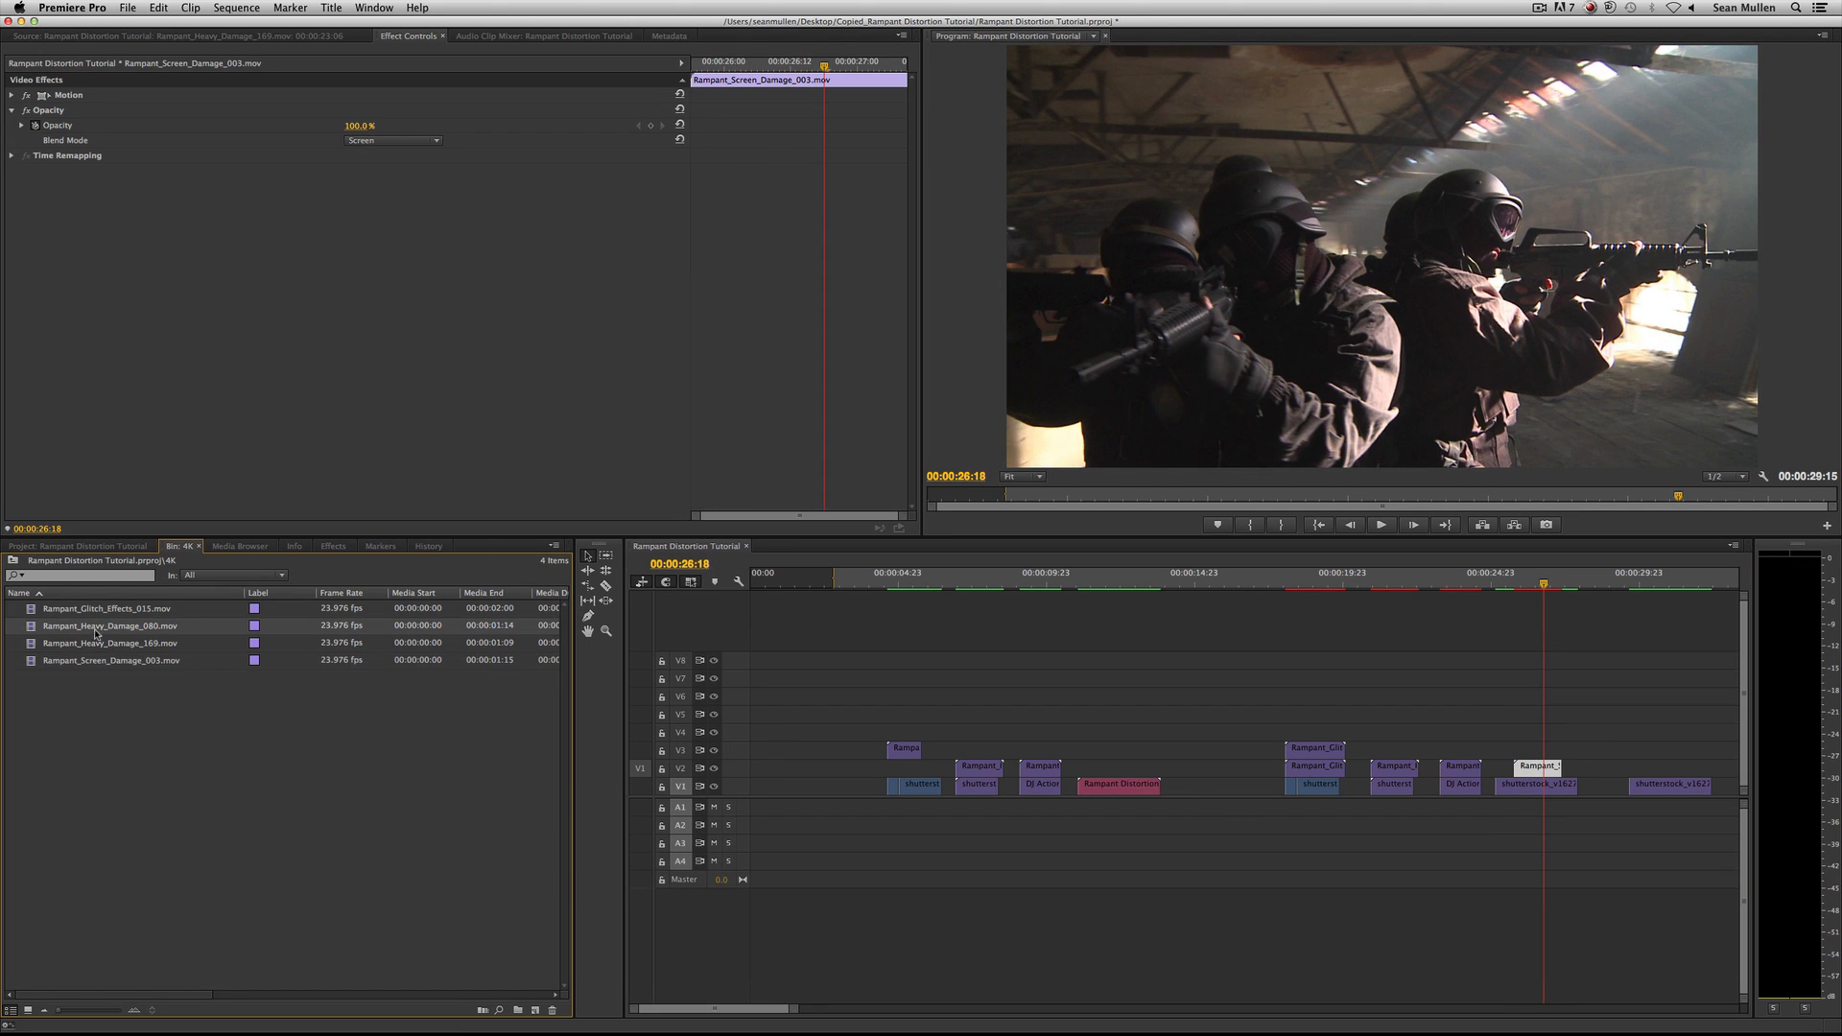
pyautogui.click(78, 610)
pyautogui.moveTo(79, 611); pyautogui.dragTo(1535, 768)
pyautogui.press('space')
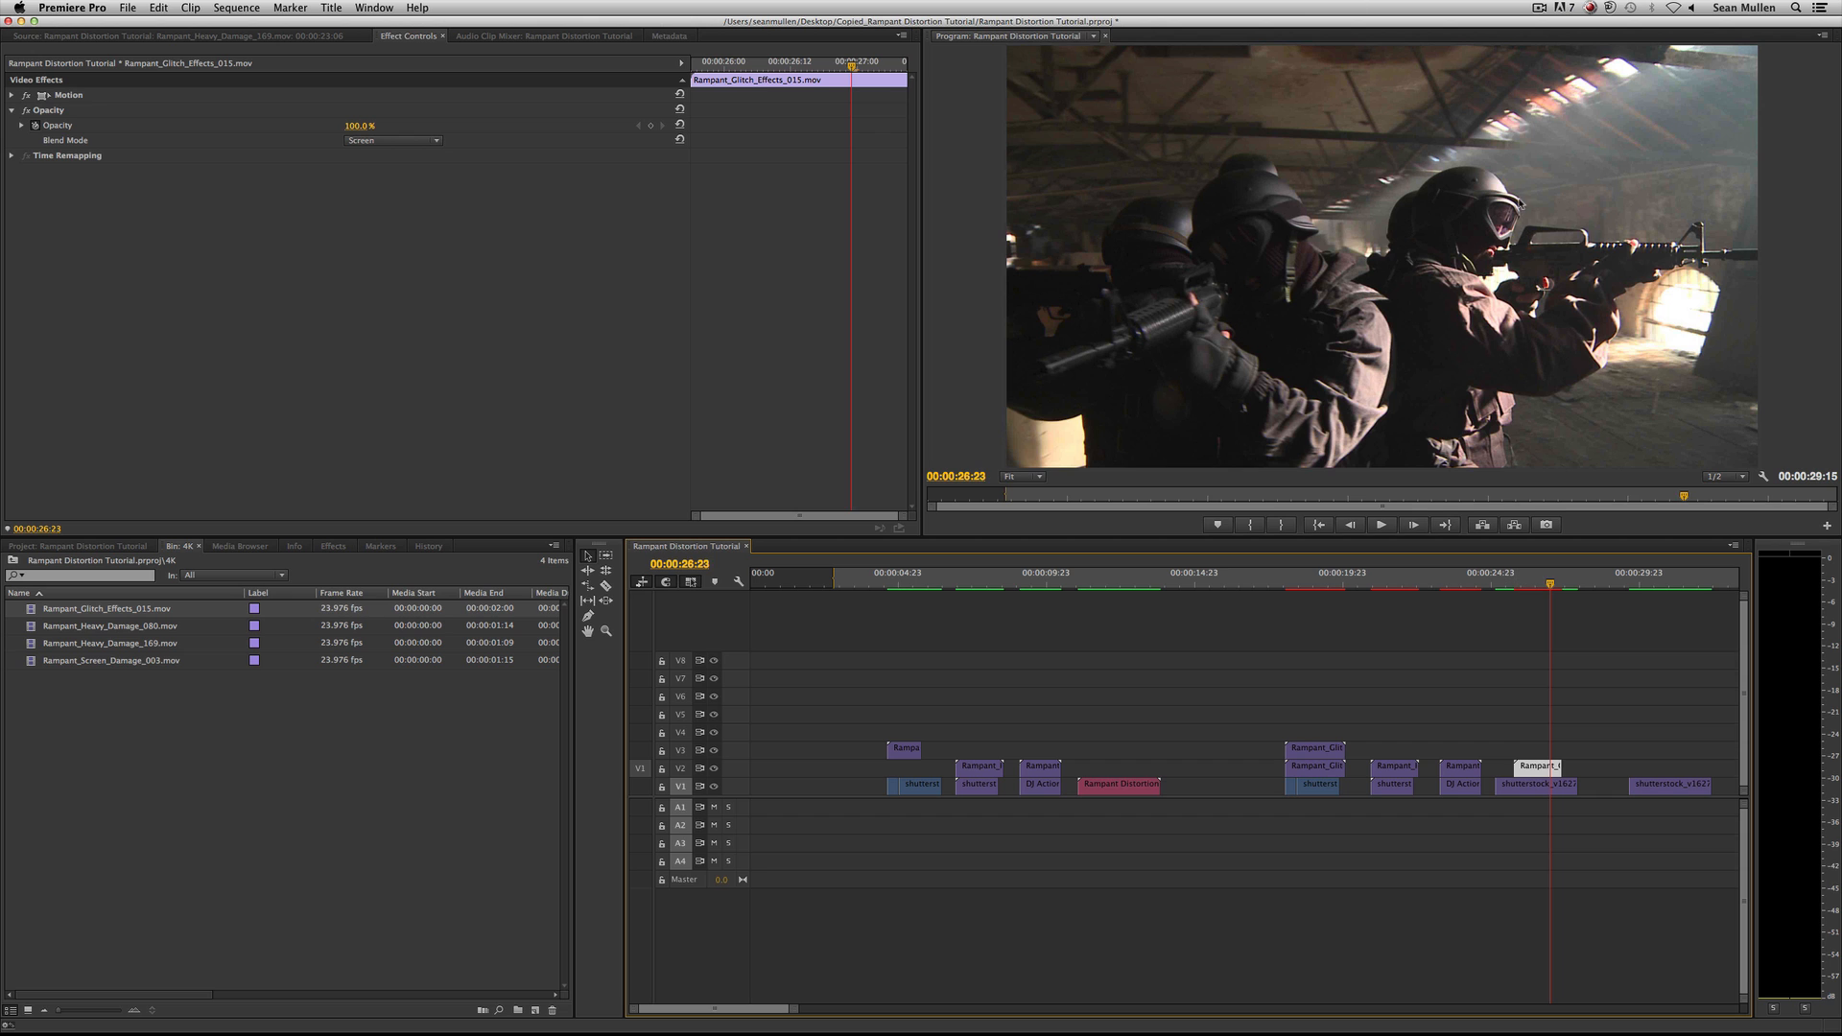
pyautogui.click(1521, 583)
# Set the Motion of Rampant_Heavy_Damage_169.mov above the concert shot to position 1098.0, 641.0 and scale 62.0.
pyautogui.moveTo(1453, 582); pyautogui.dragTo(1447, 582)
pyautogui.doubleClick(1459, 767)
pyautogui.click(409, 35)
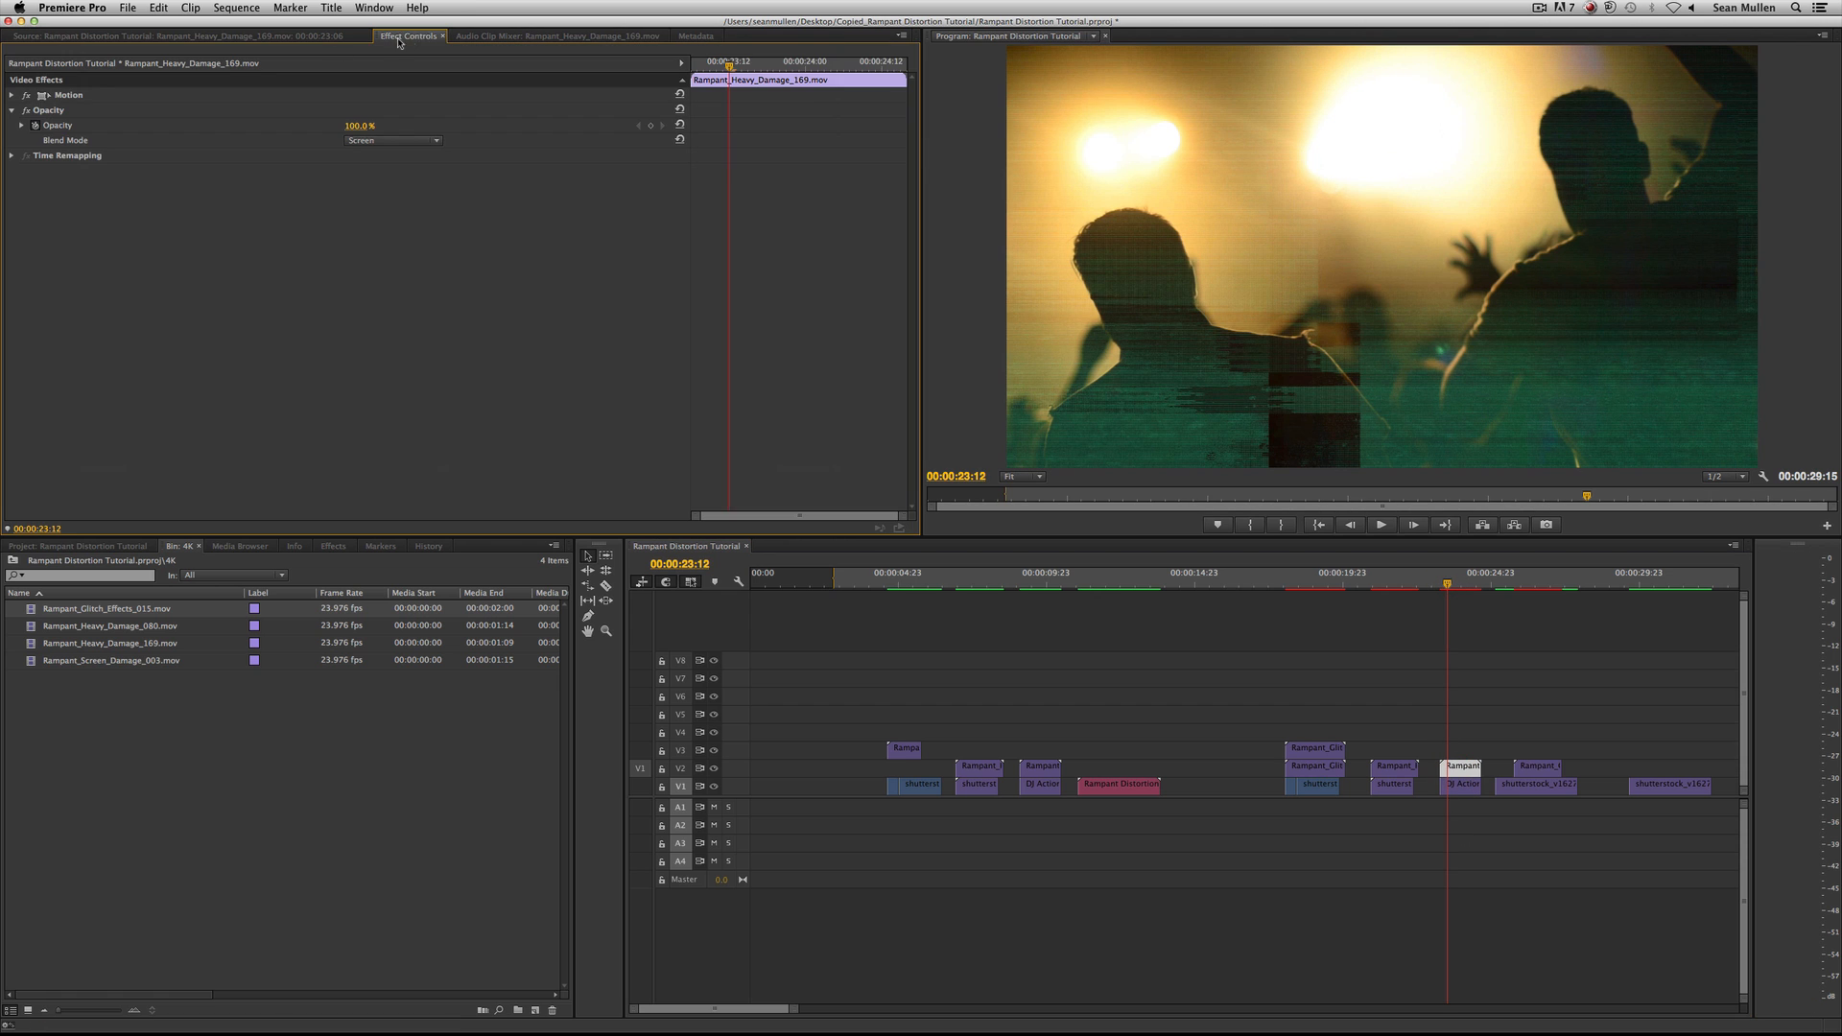
pyautogui.click(8, 96)
pyautogui.click(12, 97)
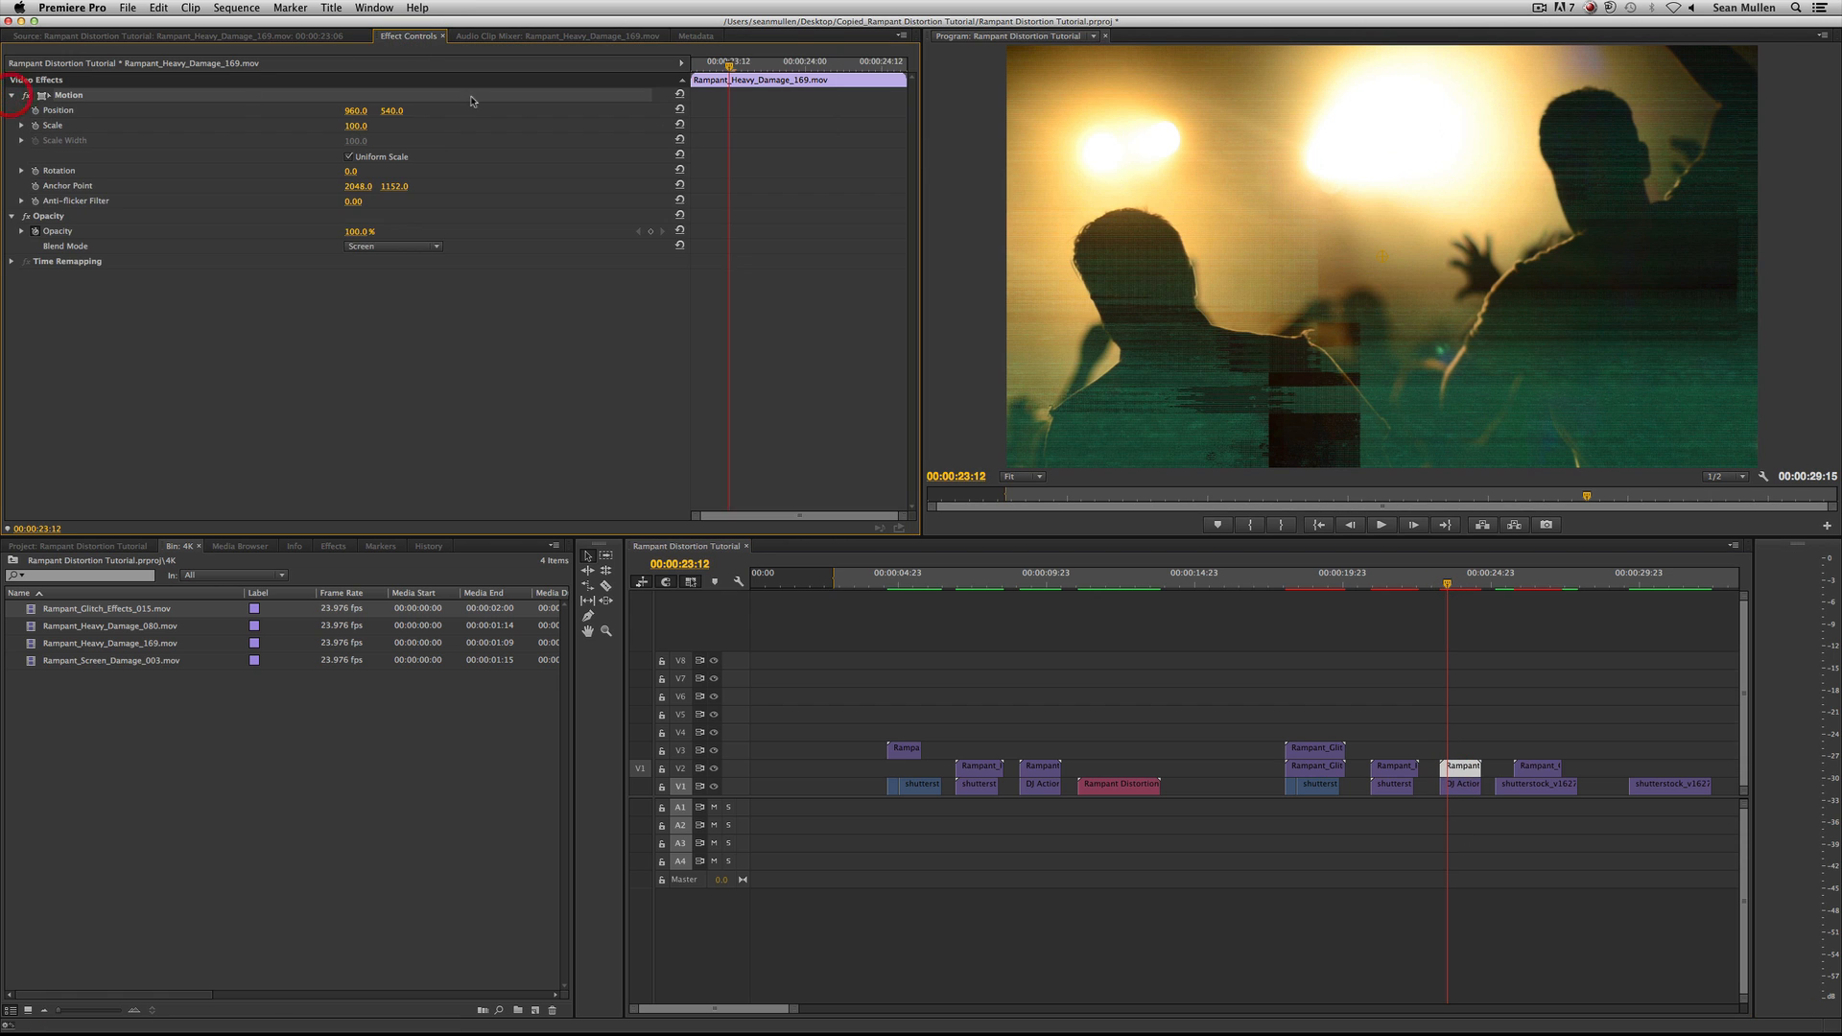
pyautogui.moveTo(388, 111); pyautogui.dragTo(307, 126)
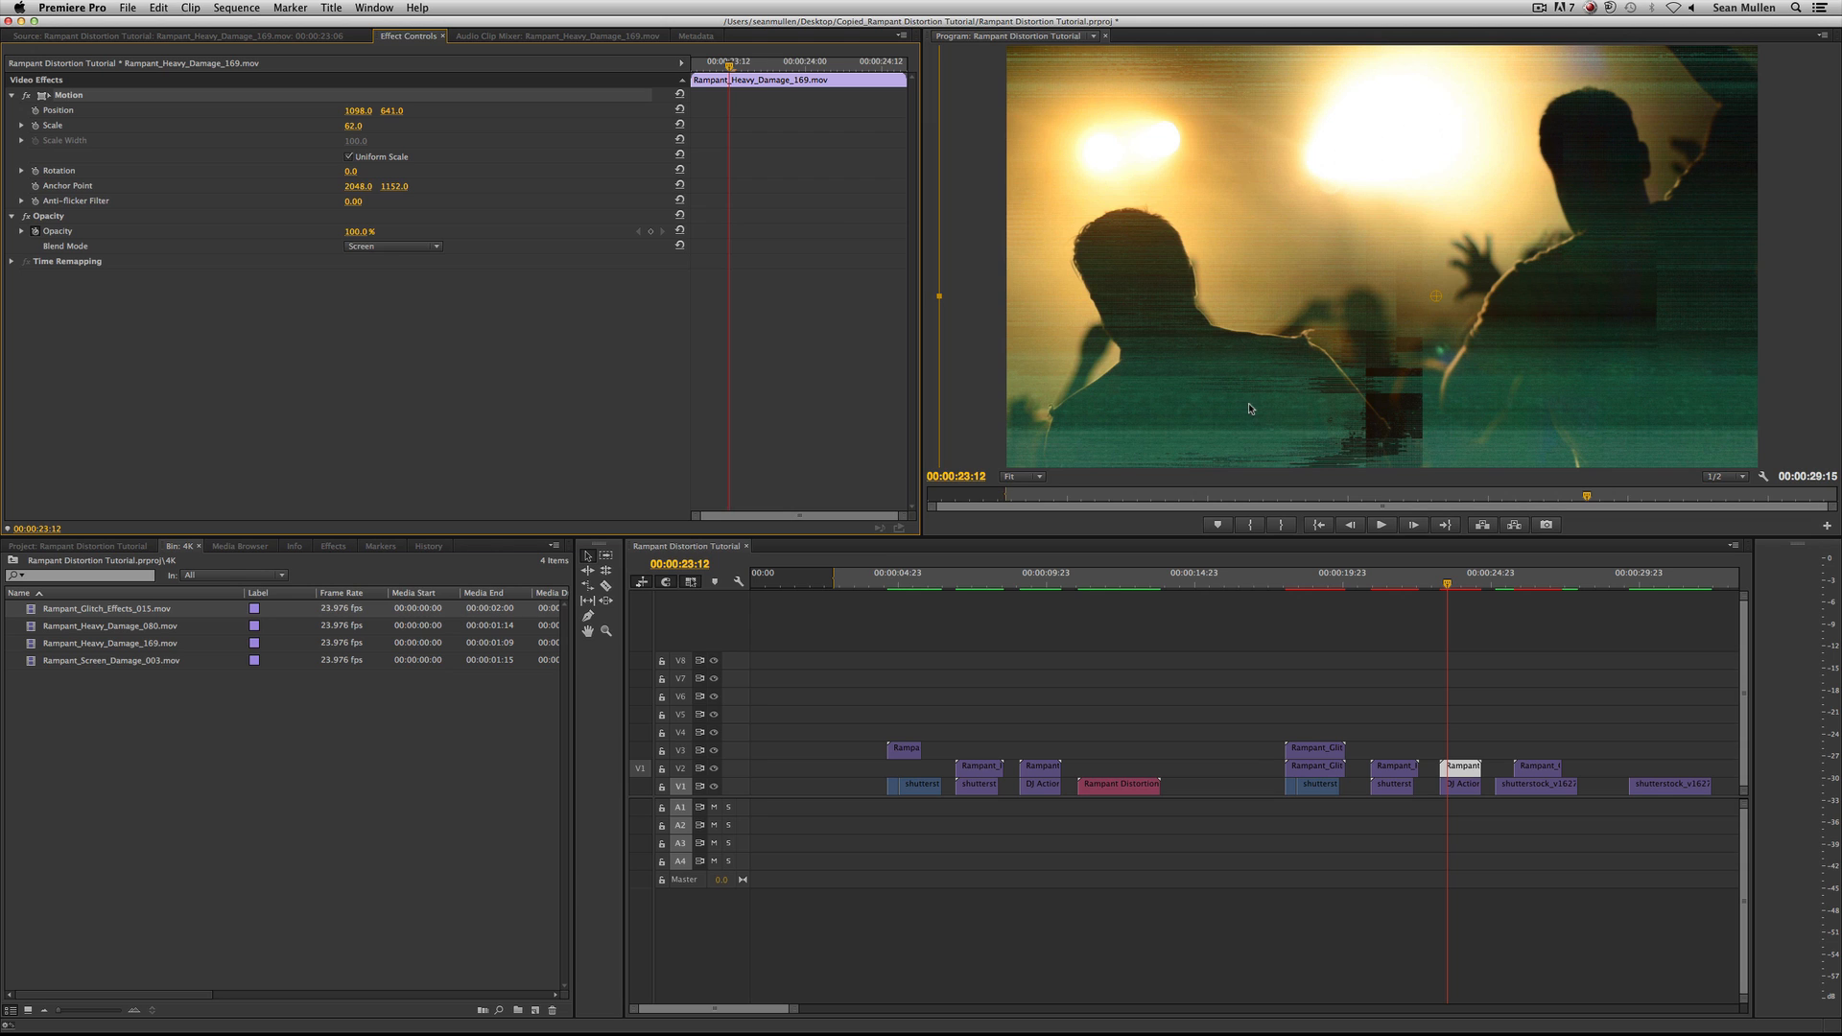
# Play back the layered shots and check the first layered shot, the nested clip and the fourth shot.
pyautogui.click(1295, 577)
pyautogui.press('space')
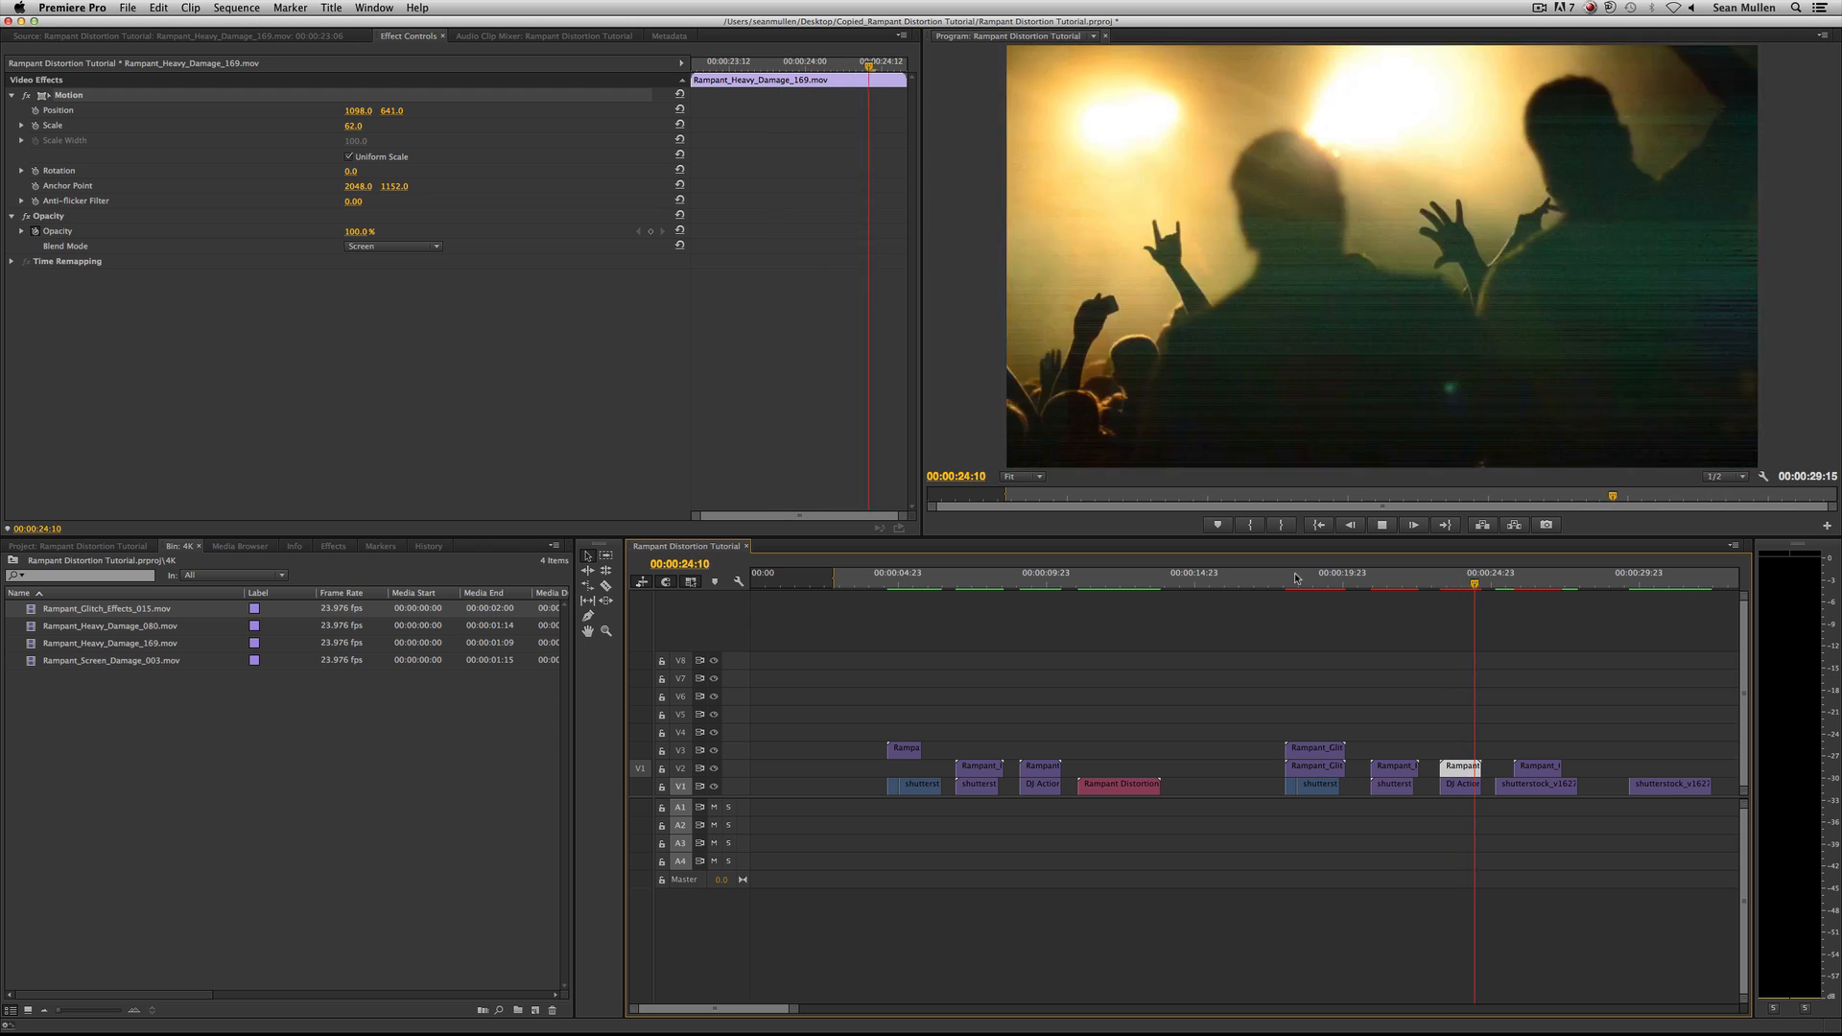
pyautogui.press('space')
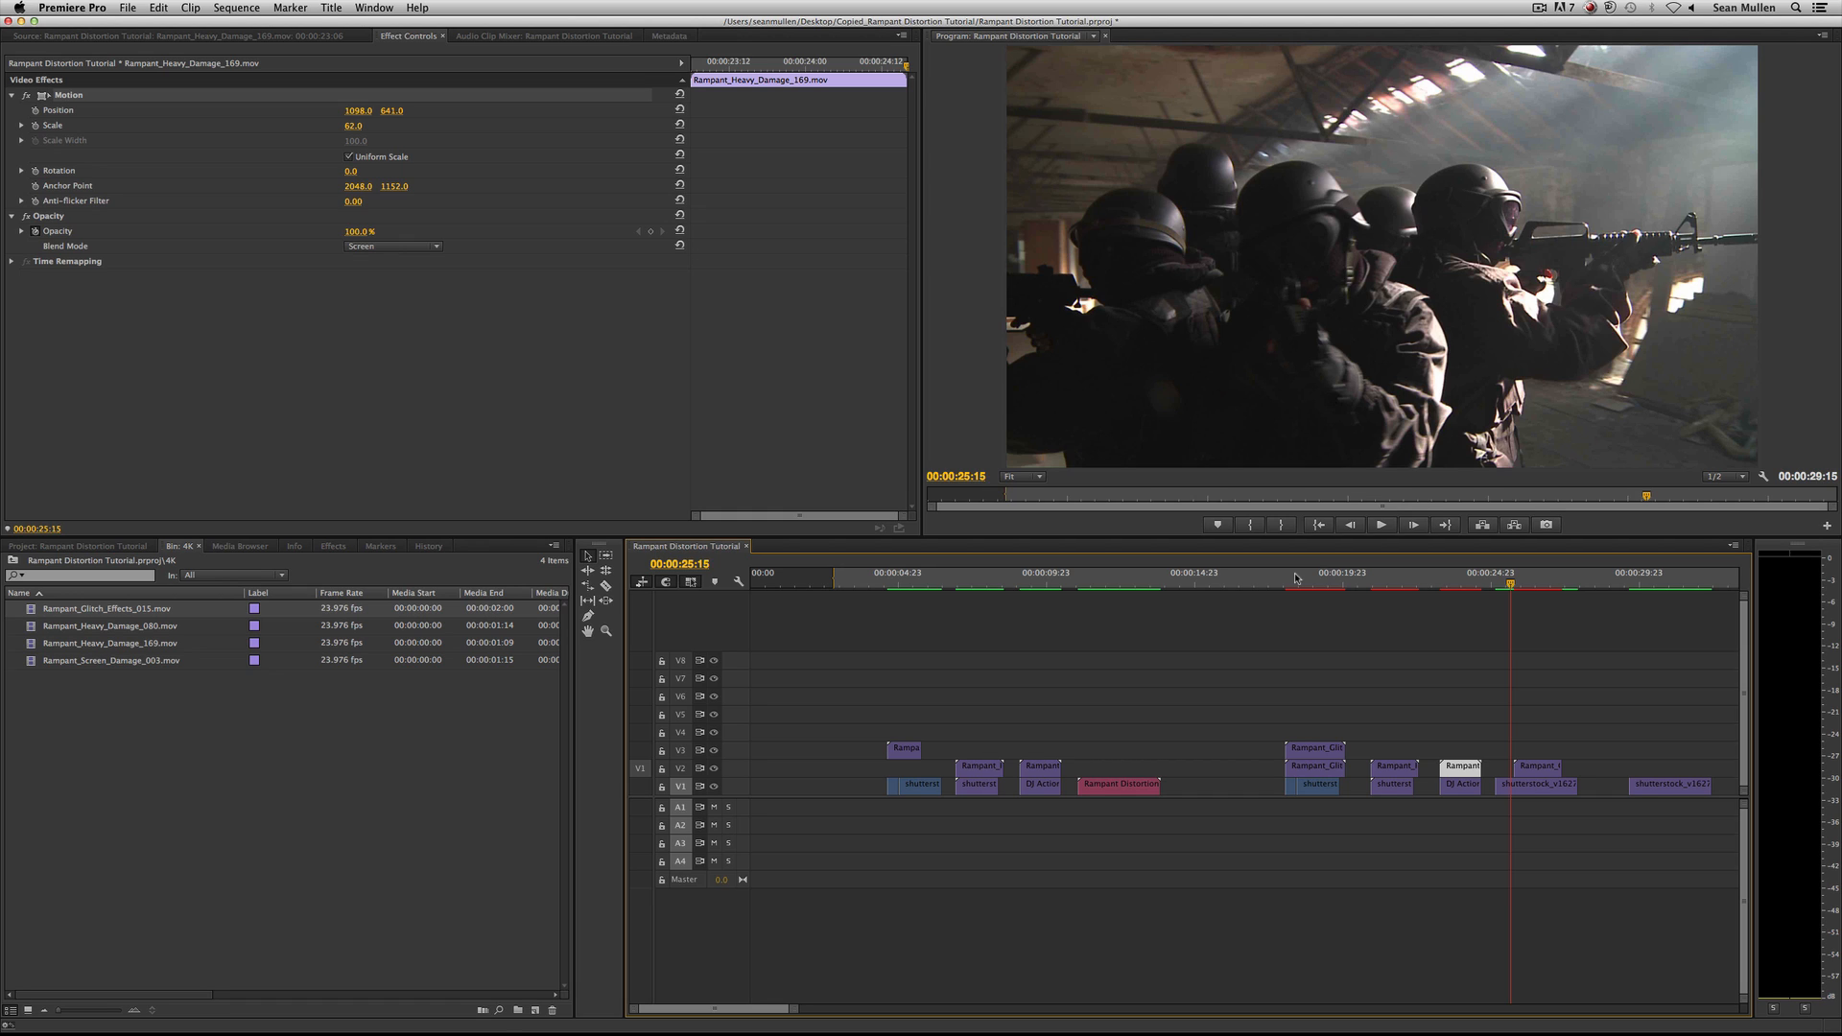
pyautogui.moveTo(1295, 578); pyautogui.dragTo(1309, 579)
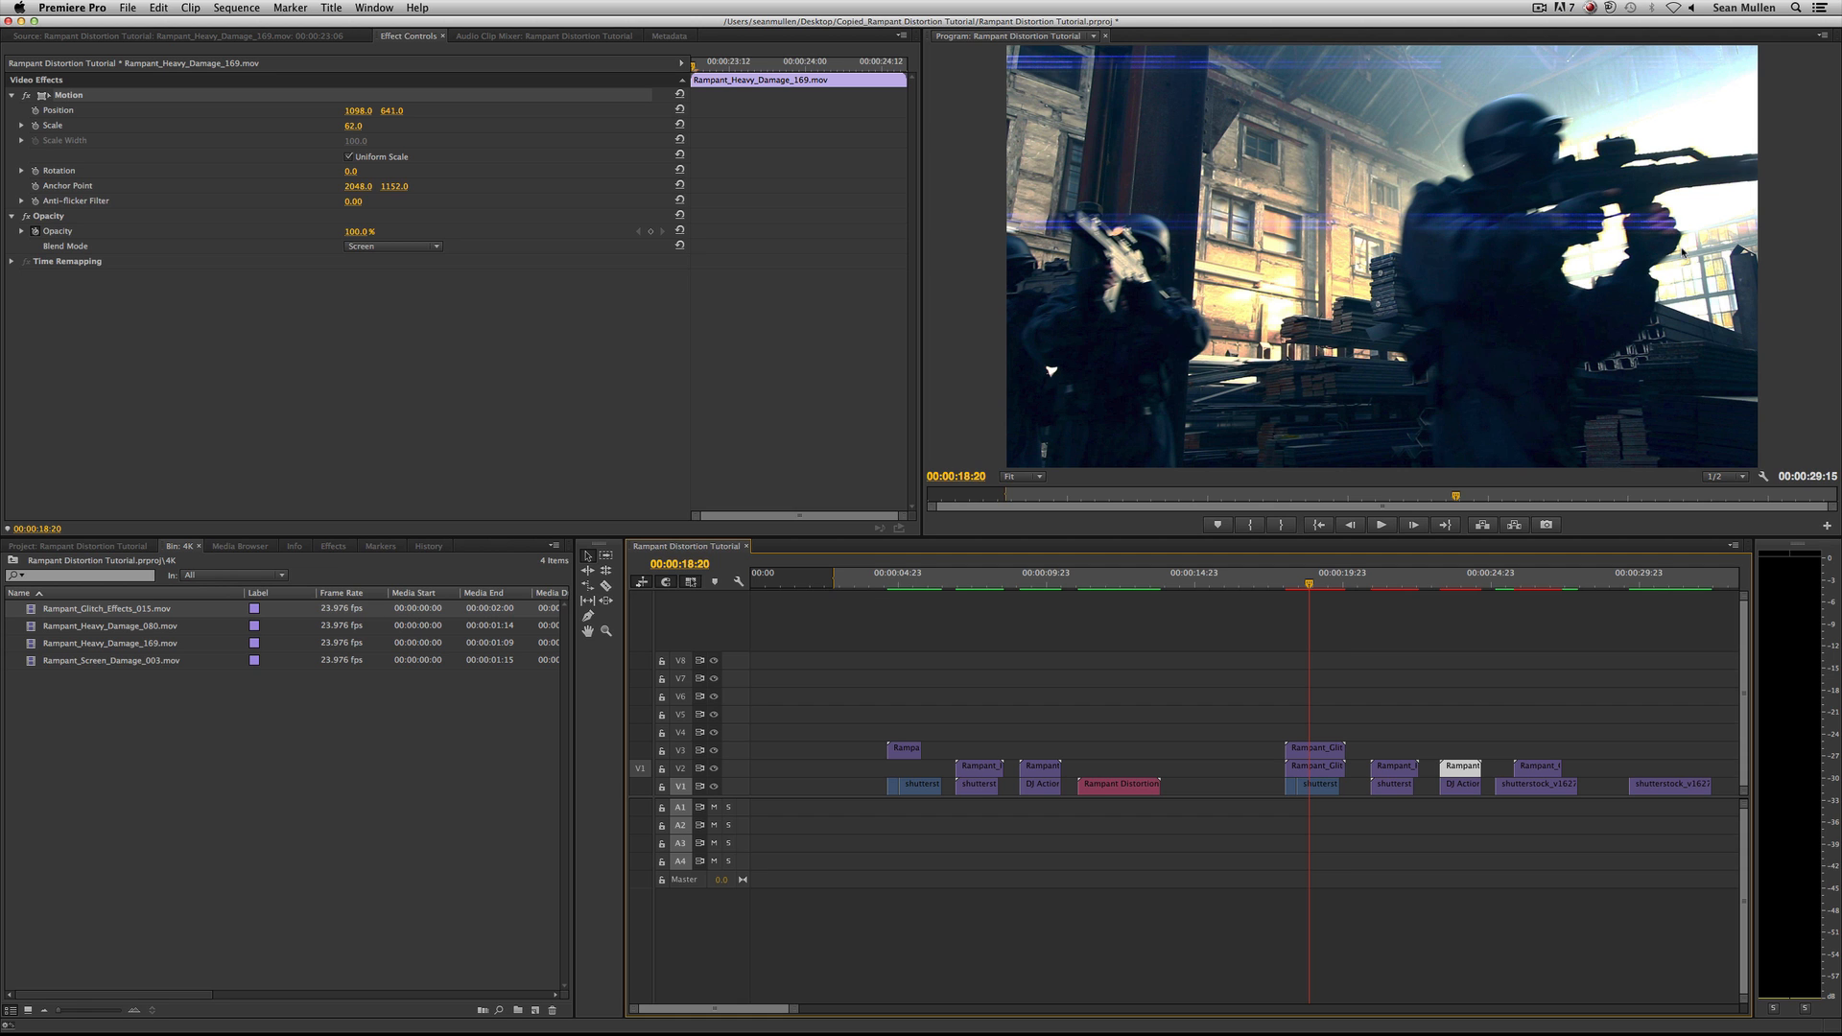
pyautogui.click(1113, 581)
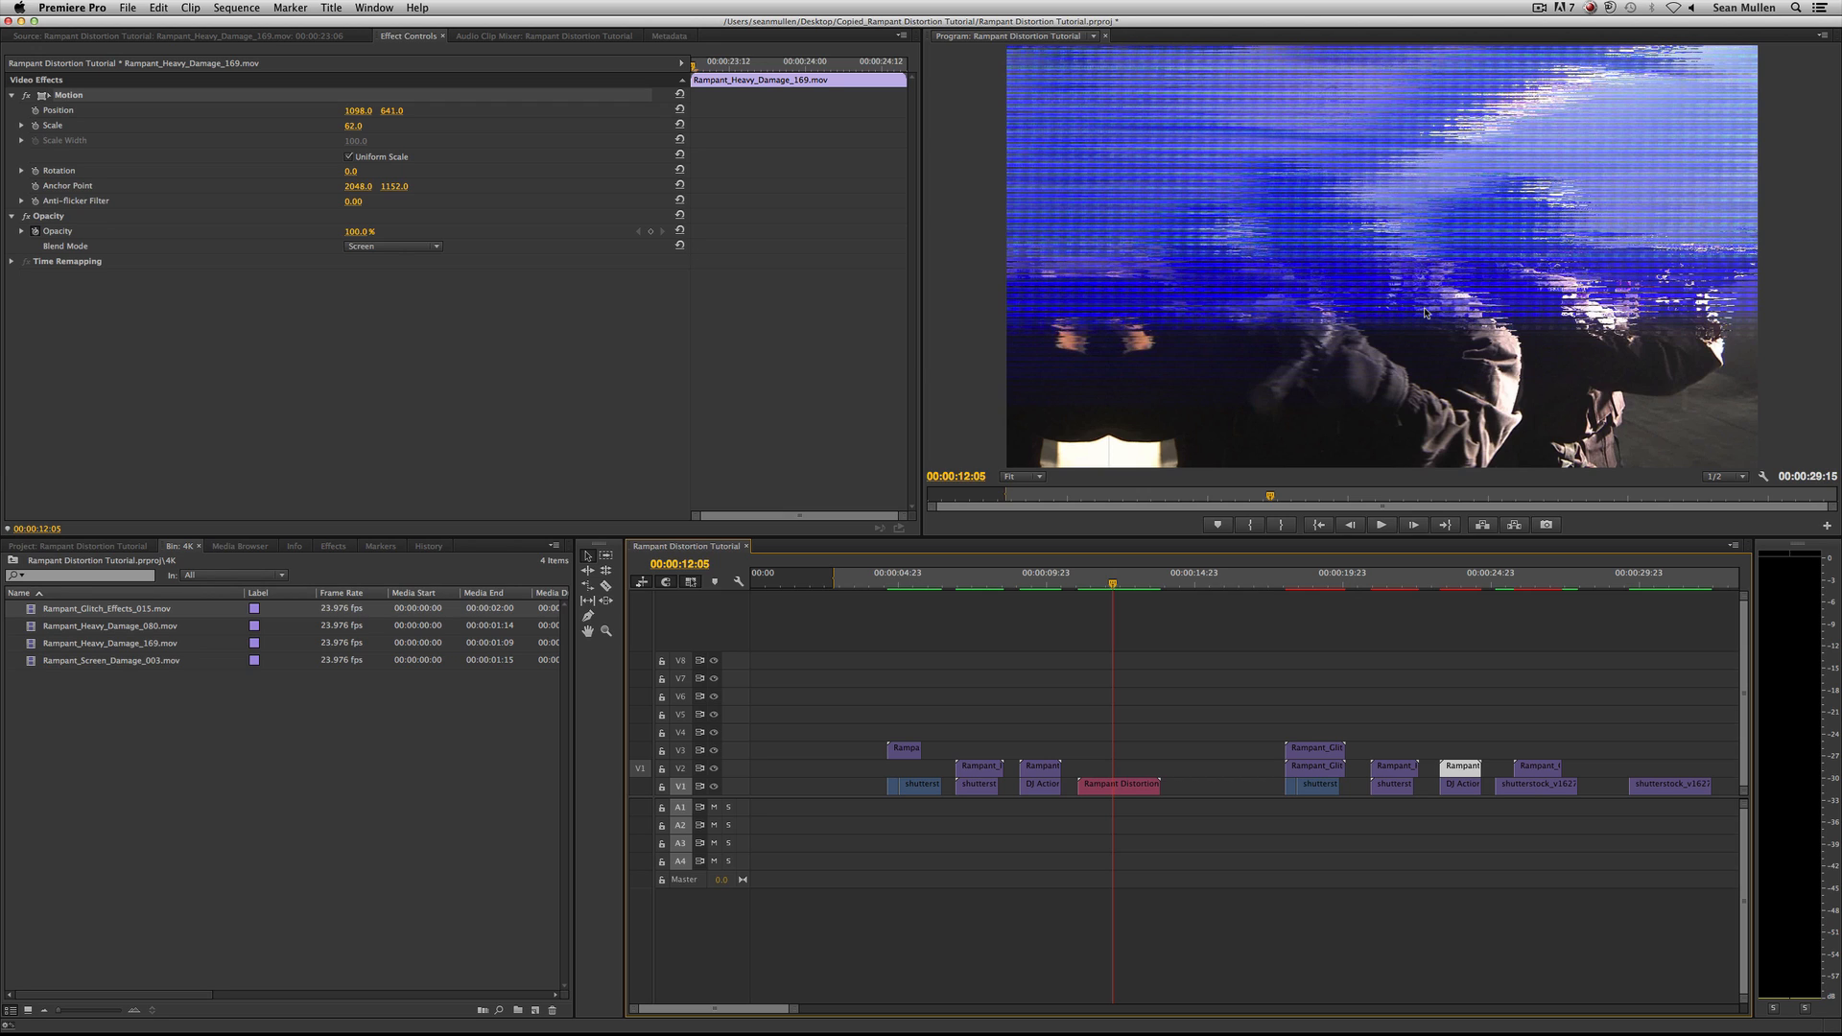
pyautogui.click(1526, 576)
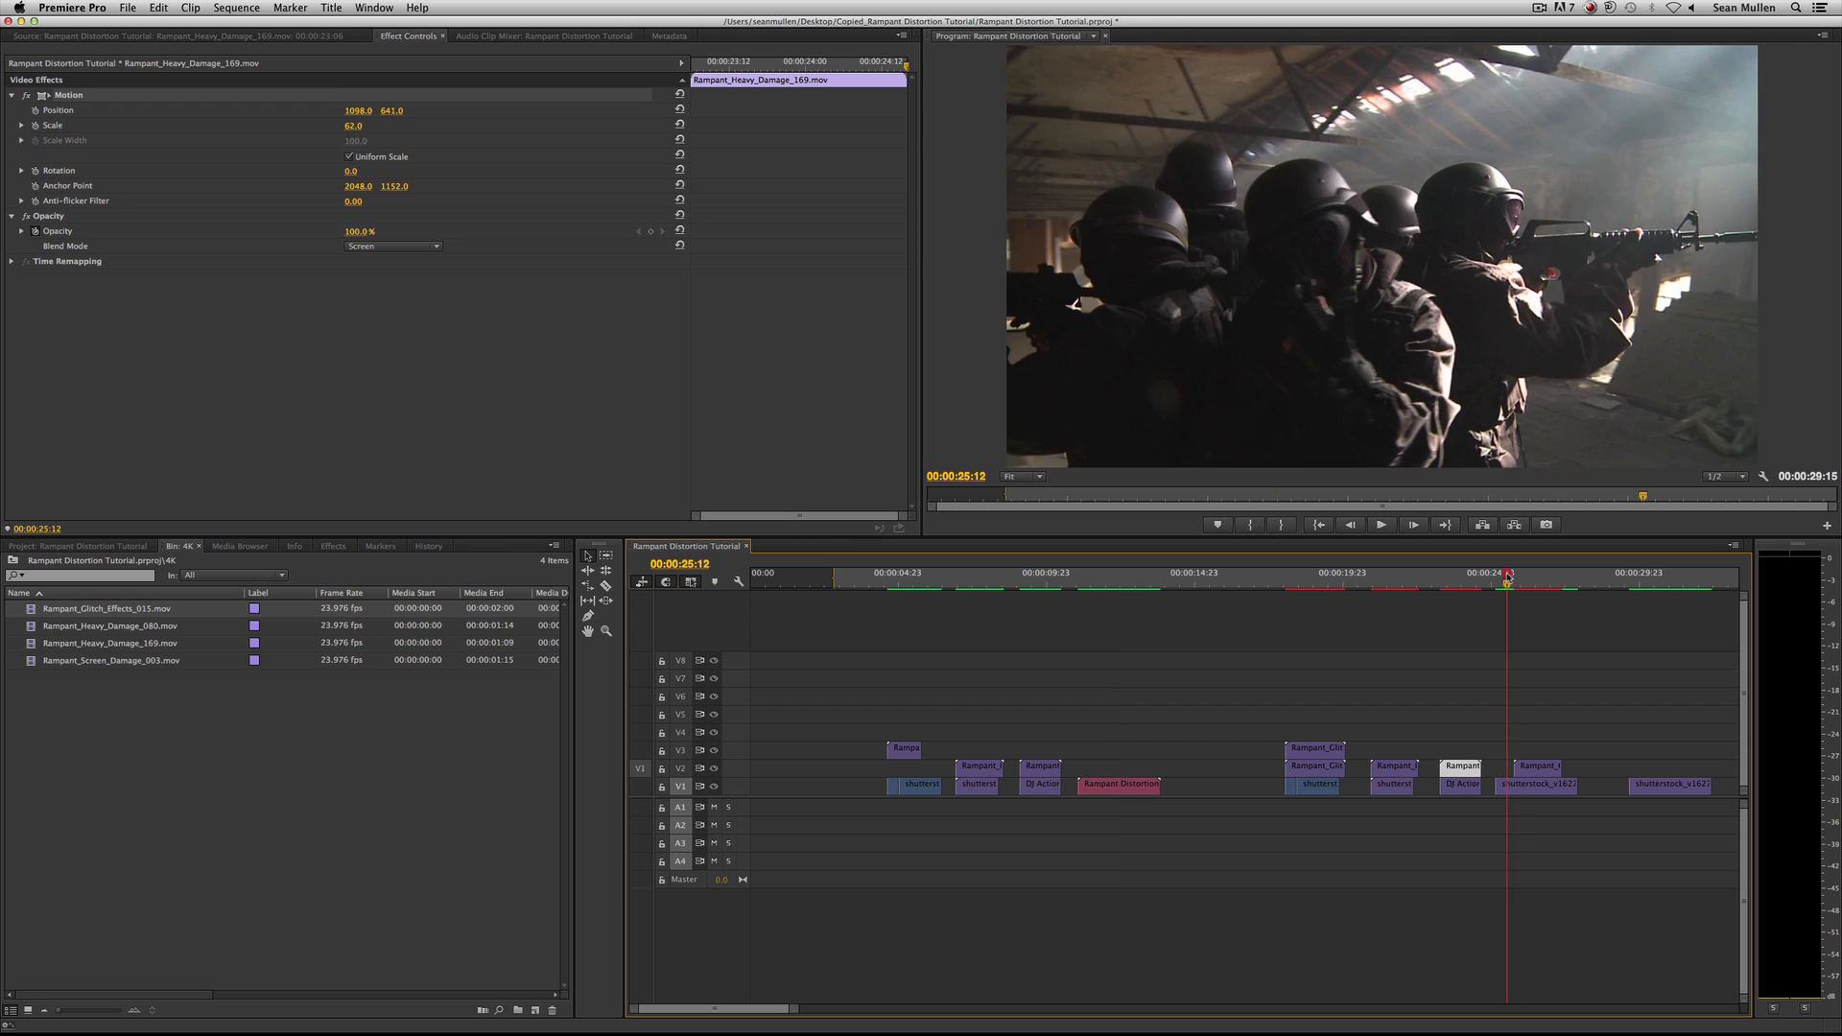
# Swap the glitch clip above the fourth shot for a newly placed Rampant_Screen_Damage_003.mov, paste the copied Opacity settings, and play it back.
pyautogui.click(1541, 768)
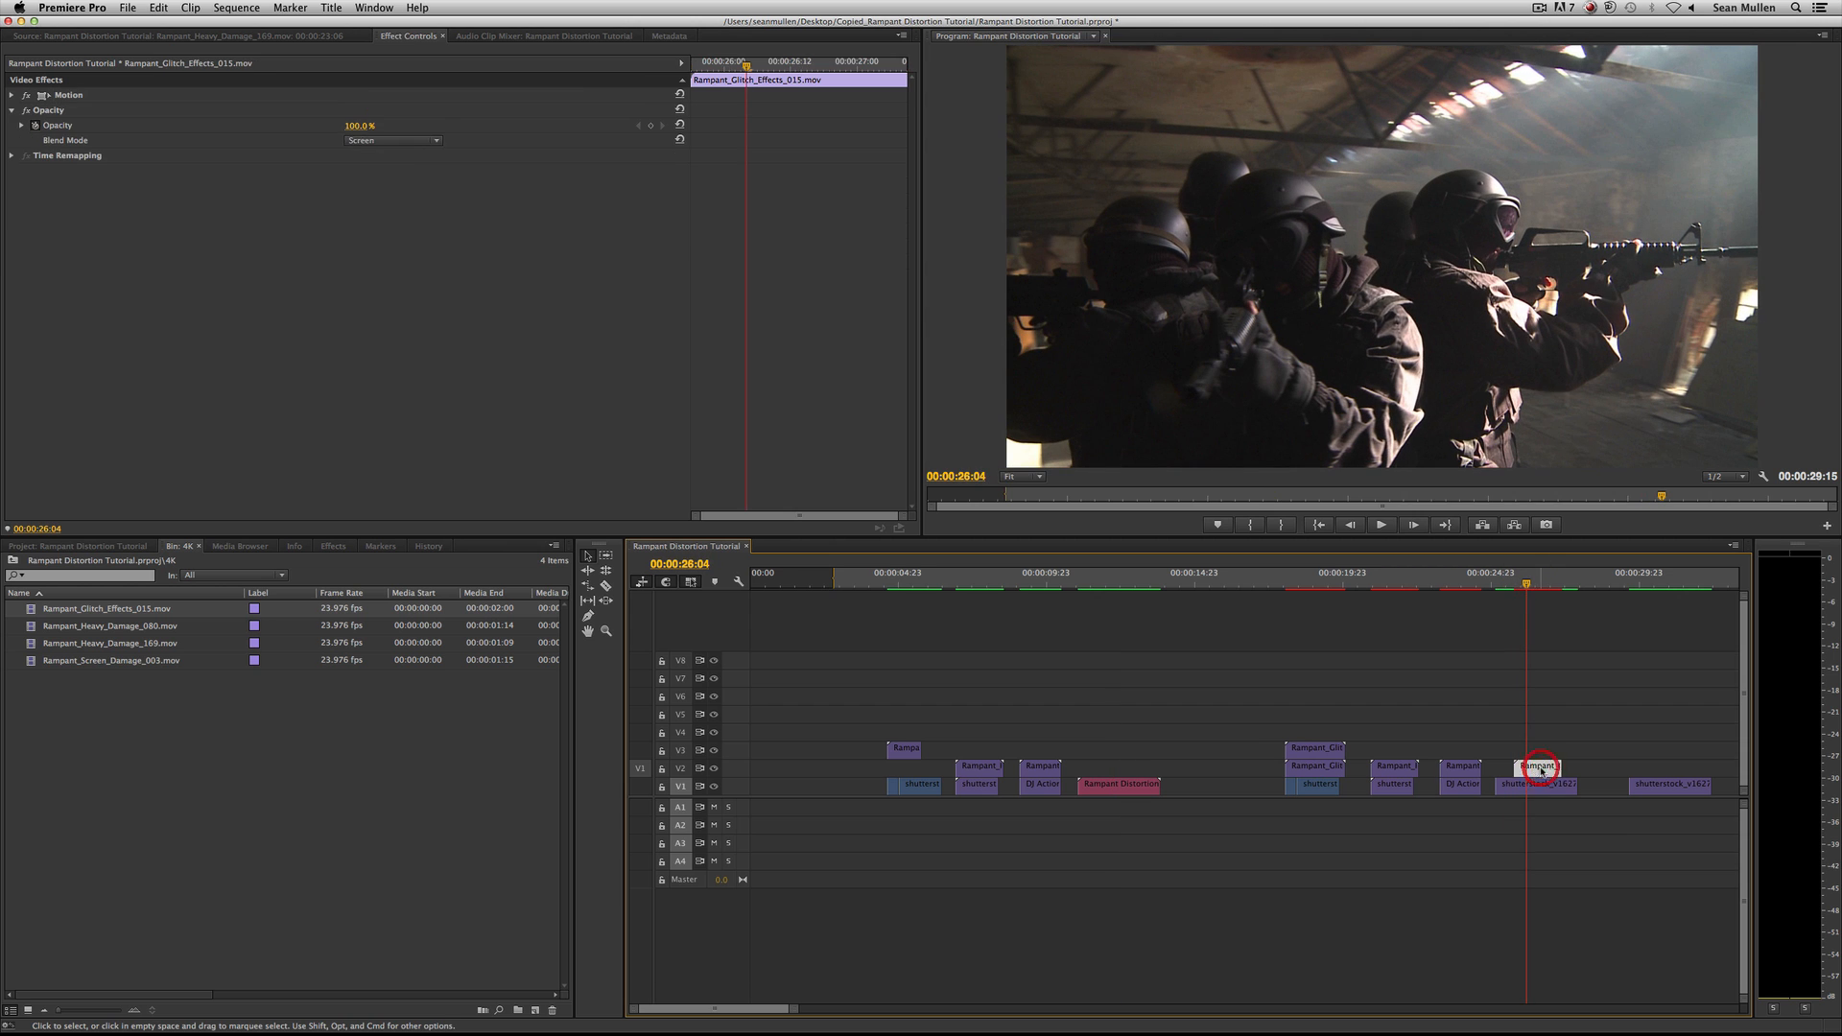
pyautogui.press('BackSpace')
pyautogui.doubleClick(73, 660)
pyautogui.moveTo(129, 497); pyautogui.dragTo(217, 498)
pyautogui.moveTo(394, 294); pyautogui.dragTo(1514, 775)
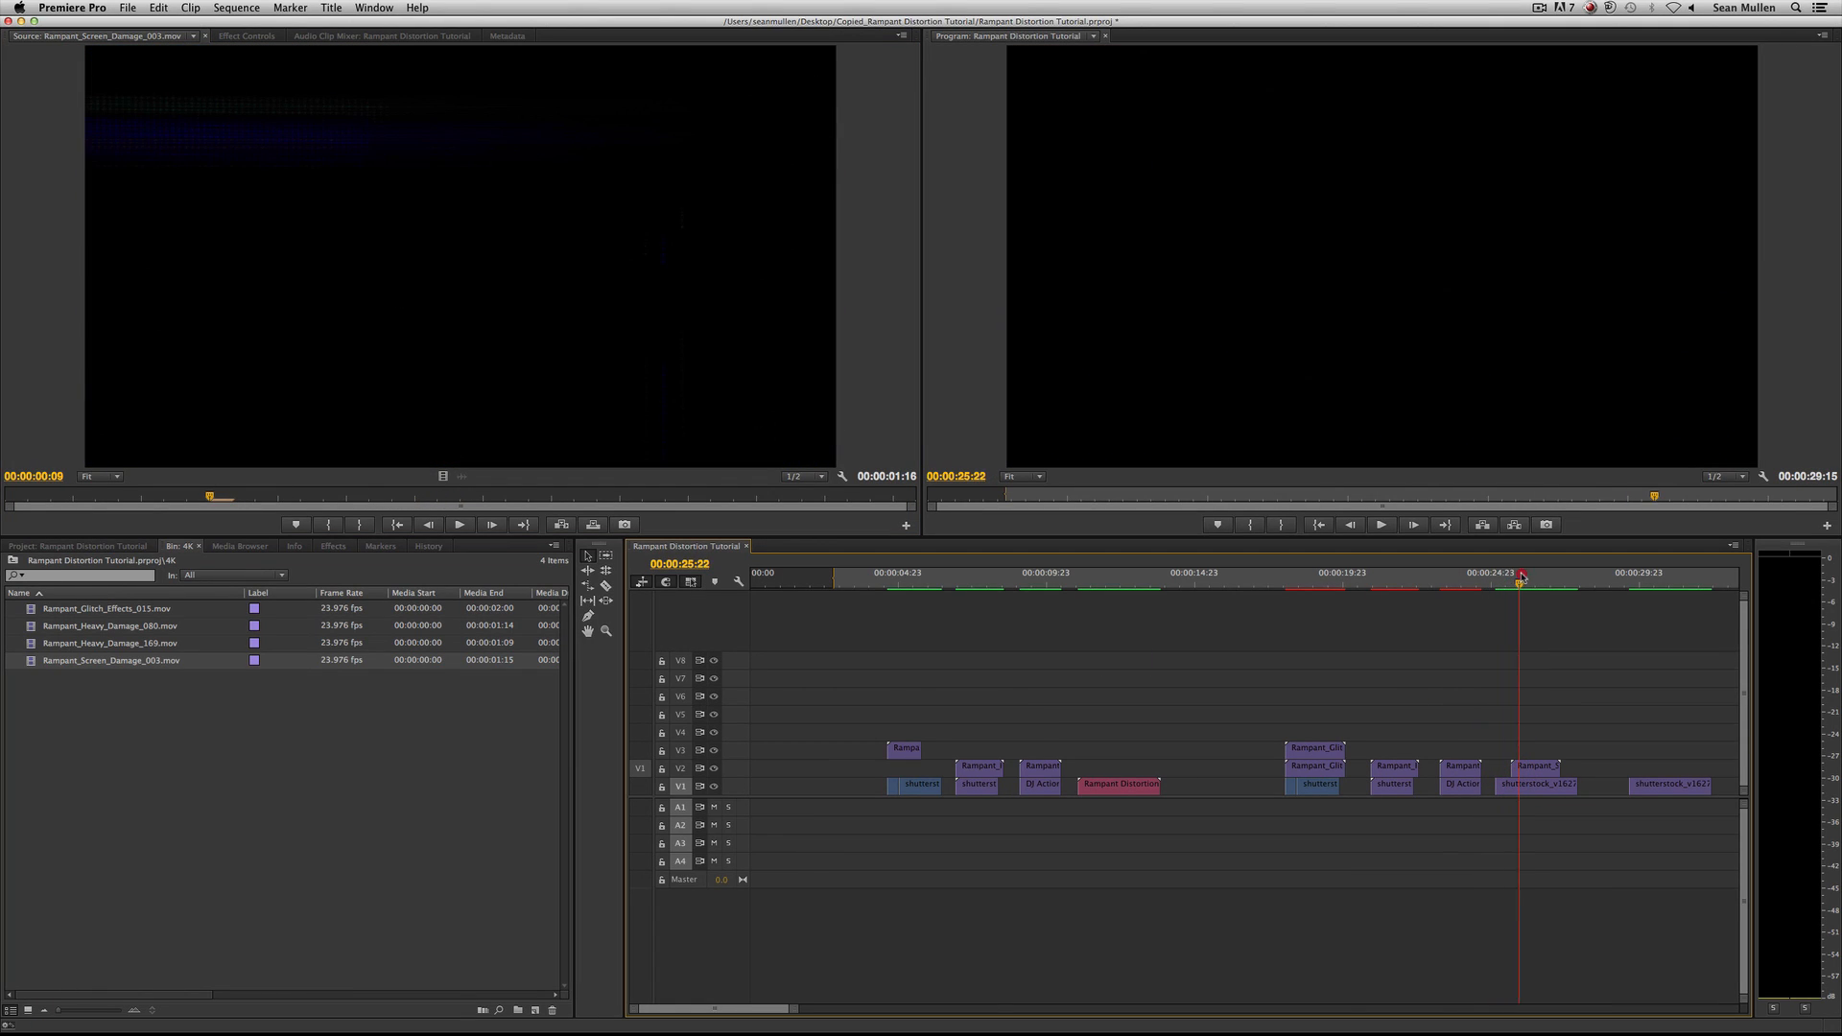
pyautogui.click(1528, 575)
pyautogui.click(1531, 769)
pyautogui.press('super+v')
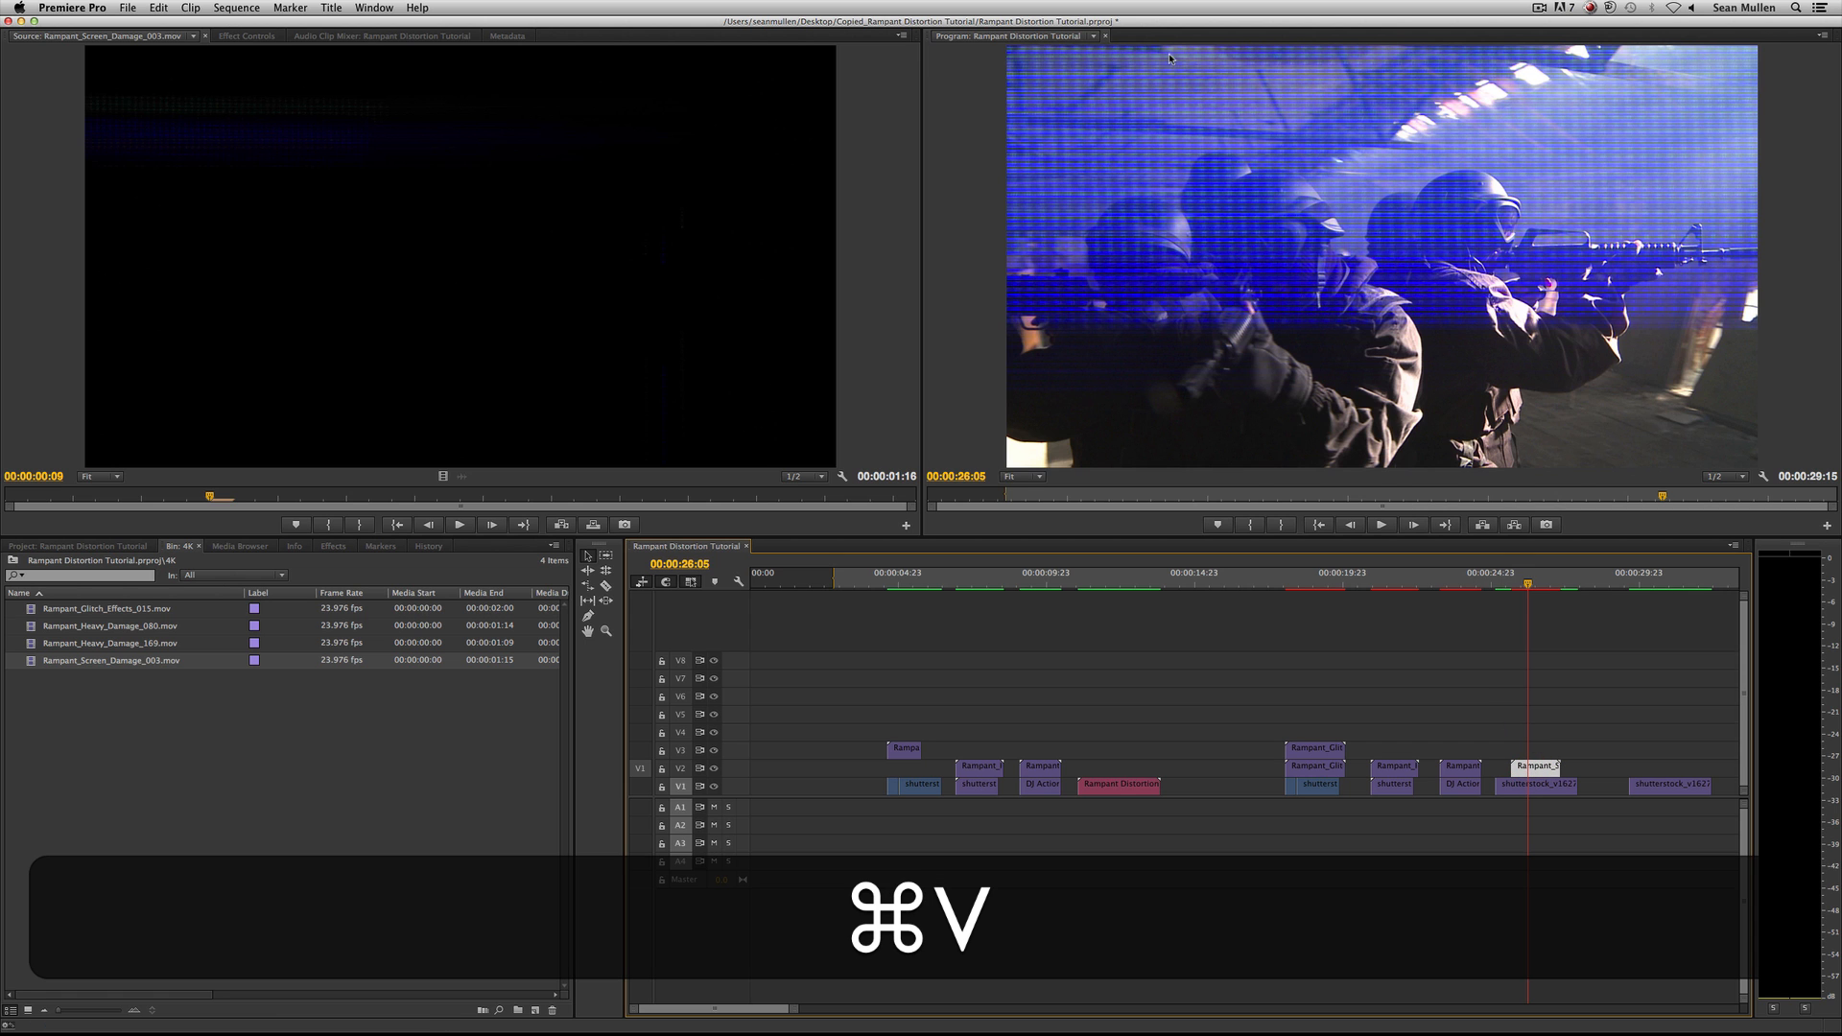
pyautogui.press('space')
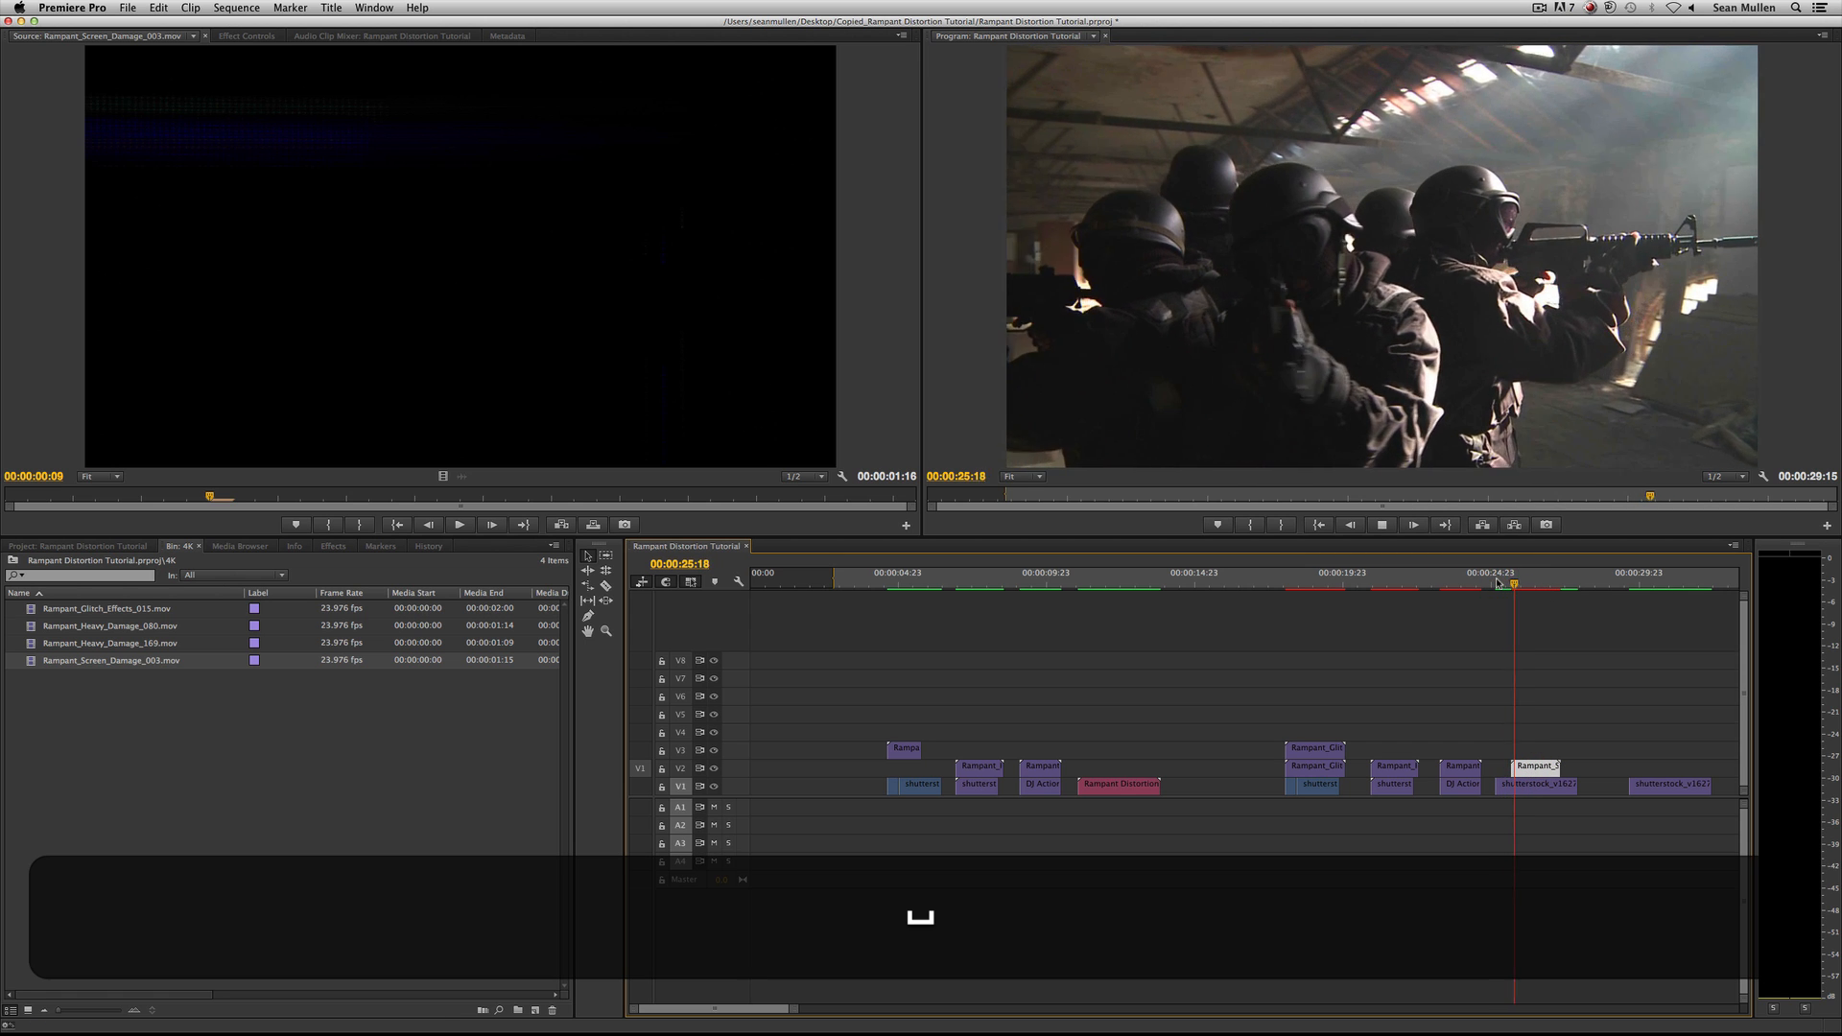
pyautogui.press('space')
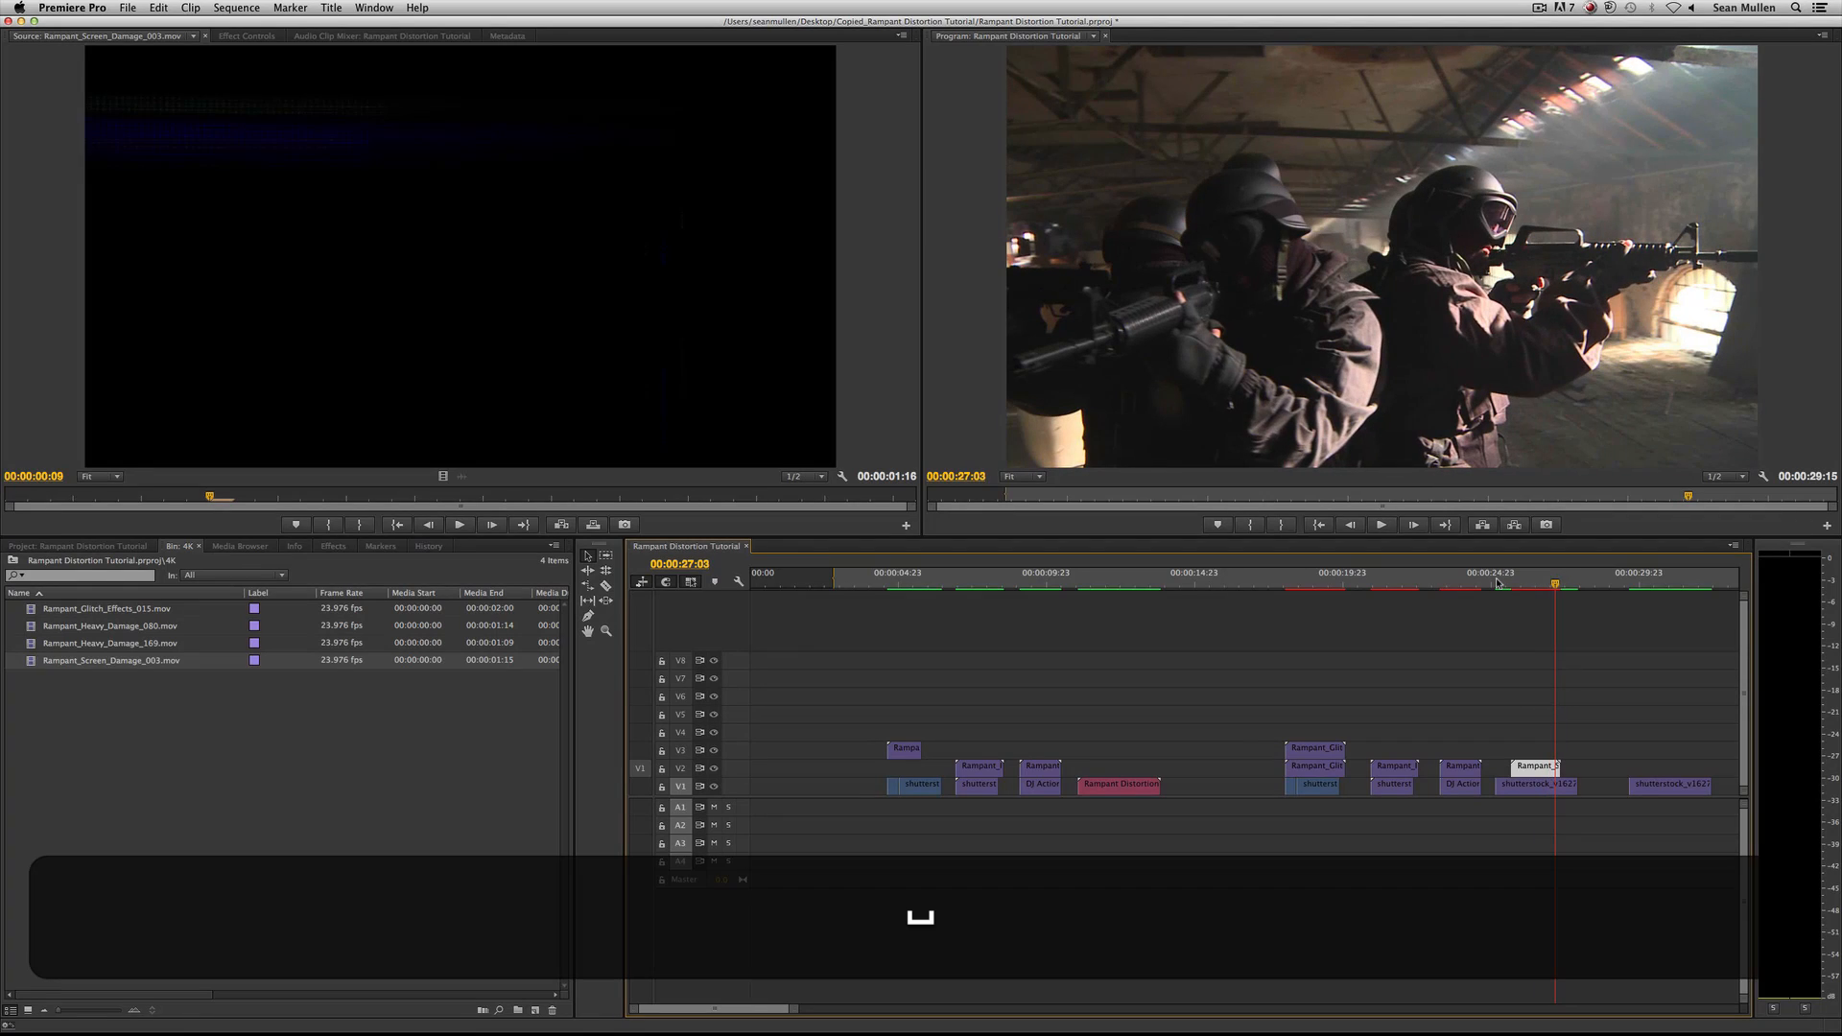
# Replace the fourth shot and the Rampant clip above it with a linked After Effects composition.
pyautogui.click(1496, 582)
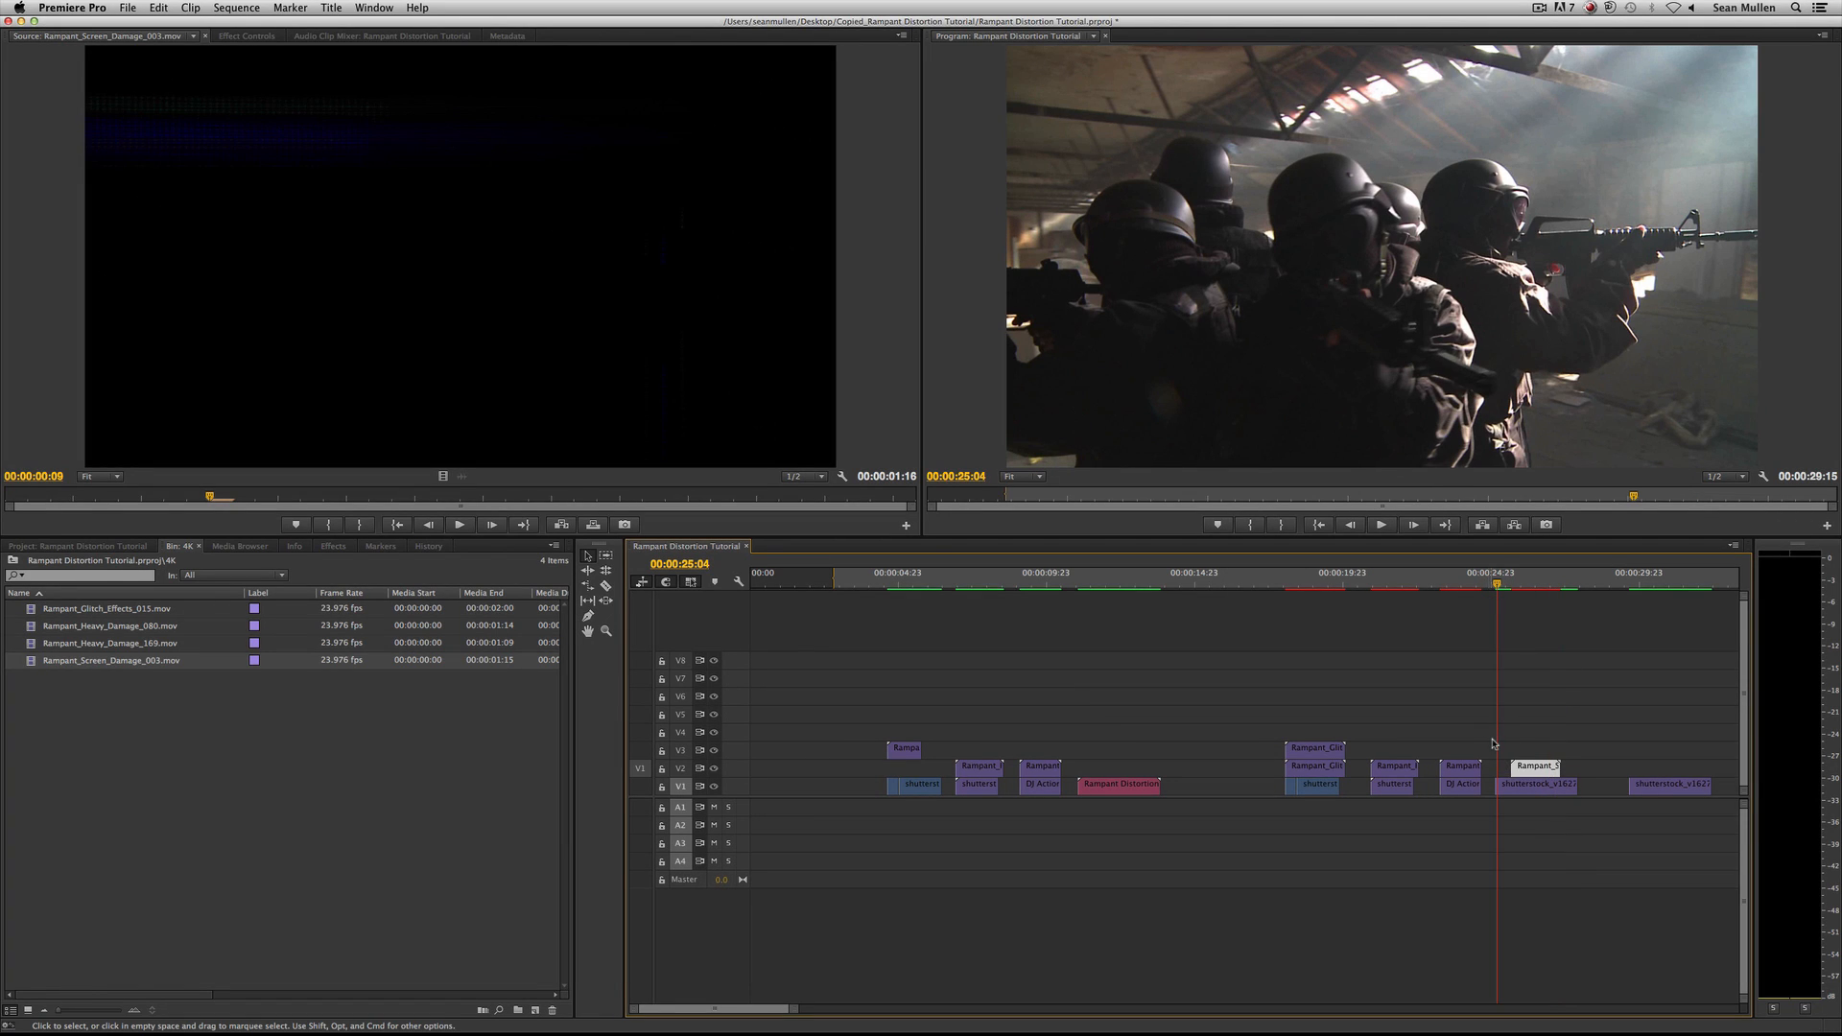
pyautogui.moveTo(1493, 742); pyautogui.dragTo(1568, 813)
pyautogui.rightClick(1540, 785)
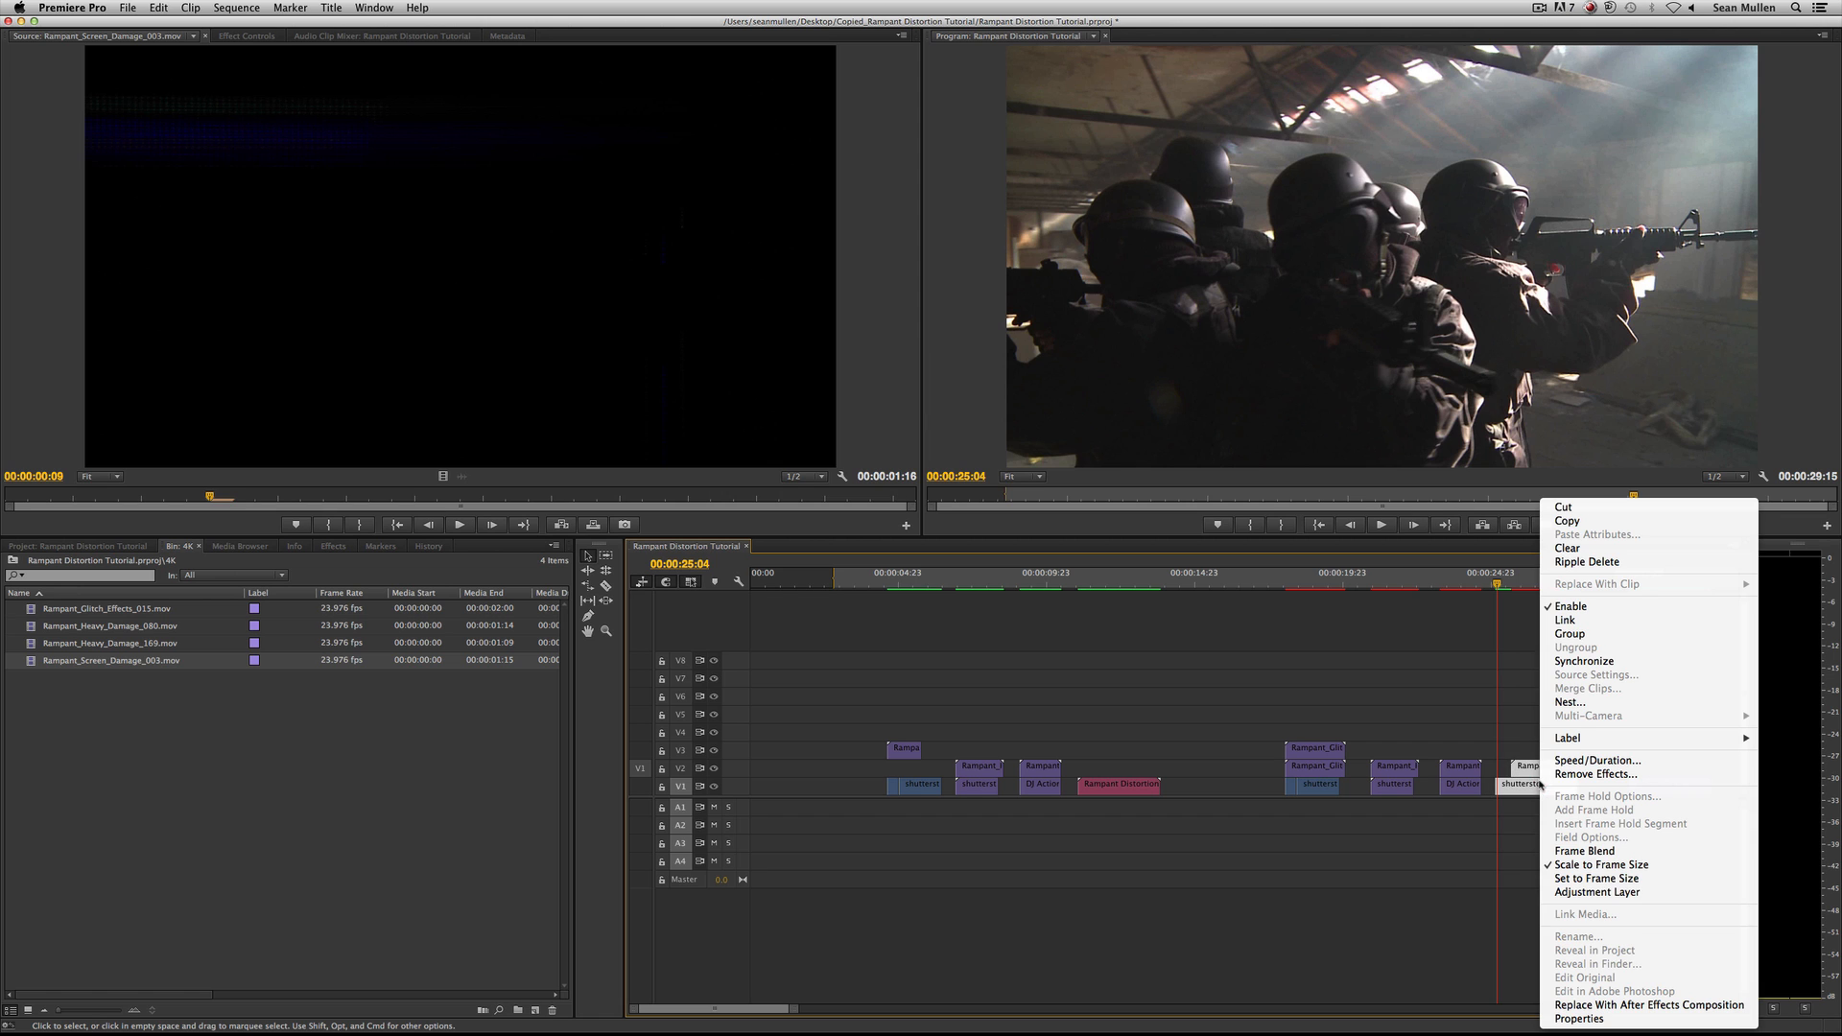
pyautogui.click(1636, 1005)
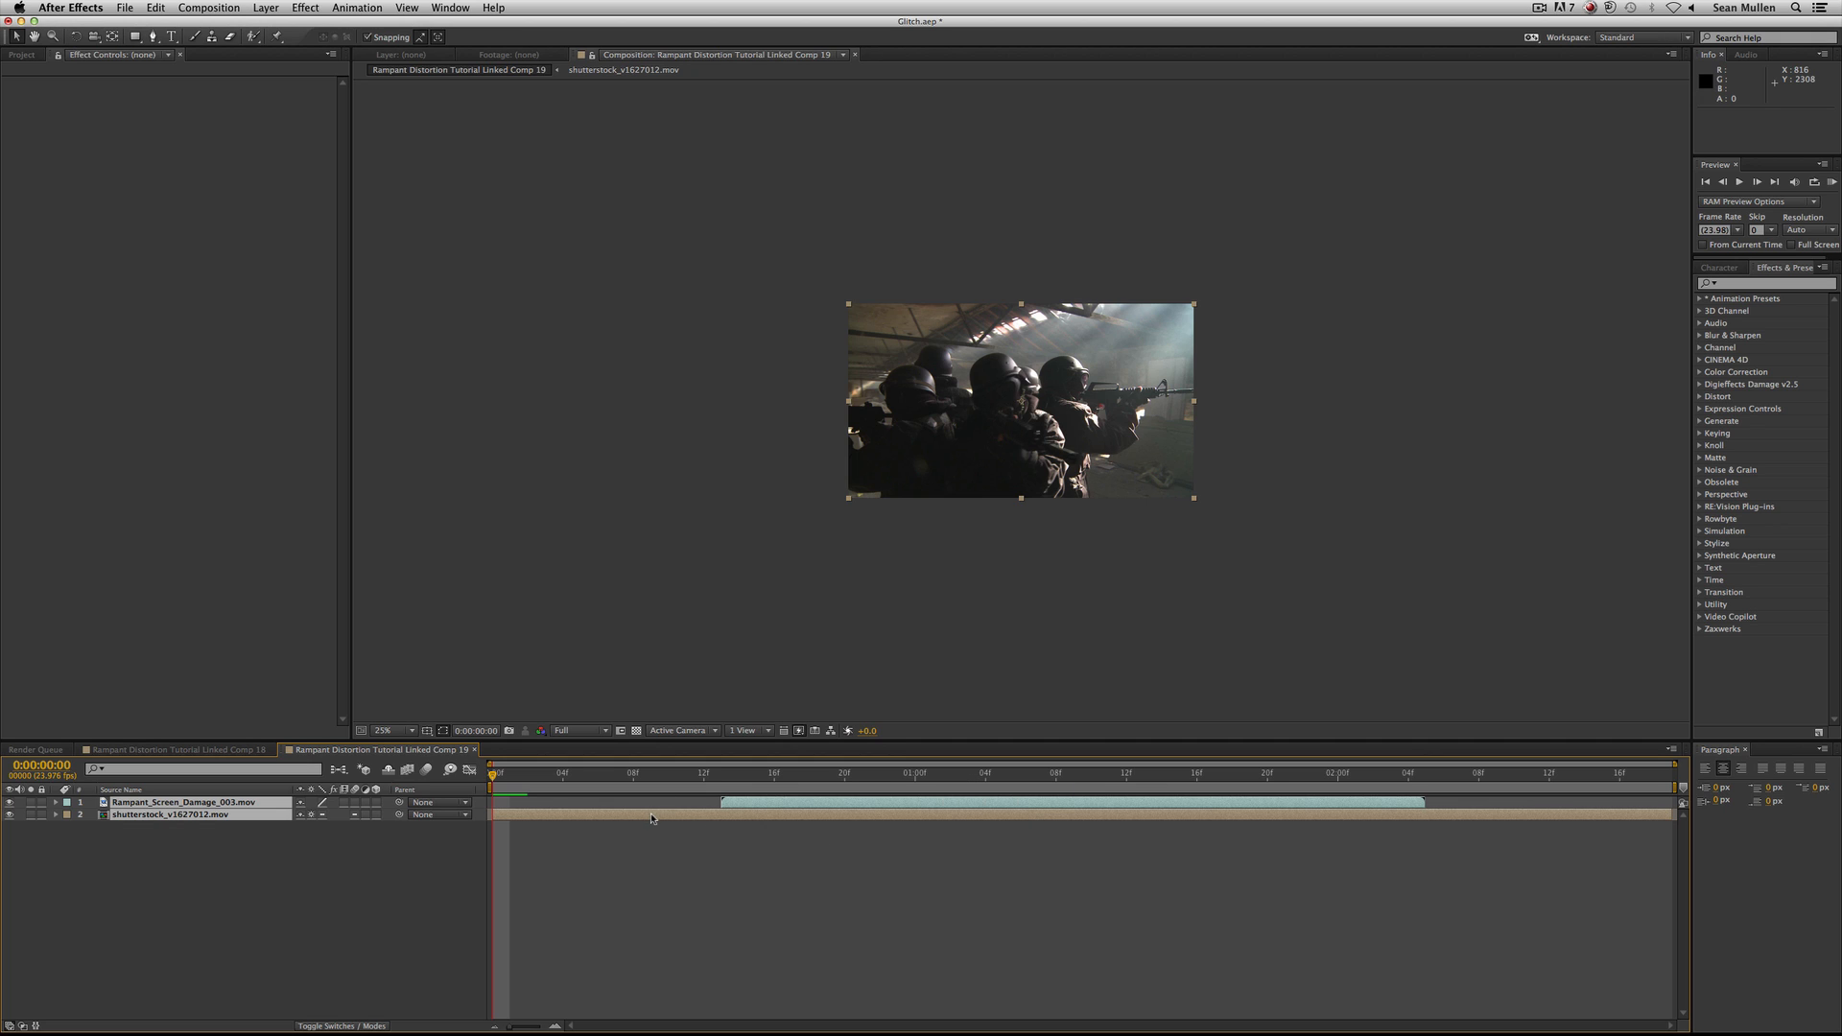
# In After Effects, inspect the two layers of the linked composition and preview it in real time.
pyautogui.click(260, 874)
pyautogui.click(213, 817)
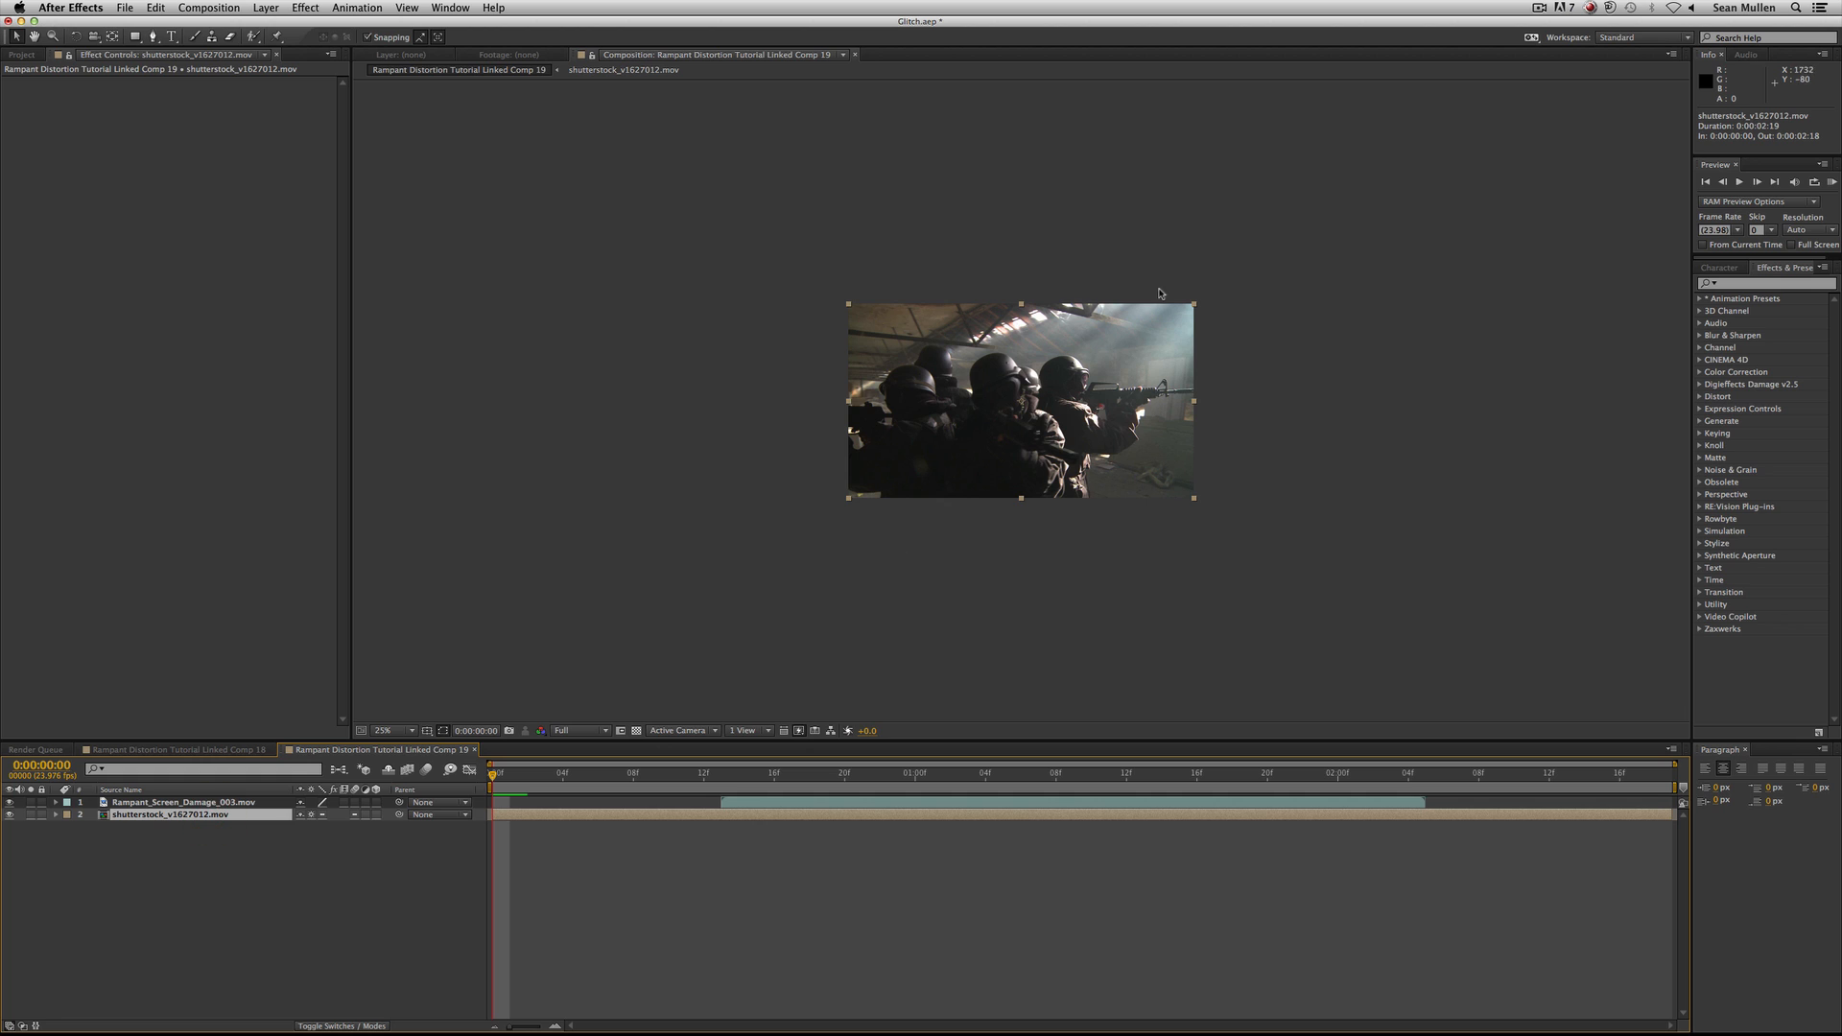
pyautogui.click(204, 802)
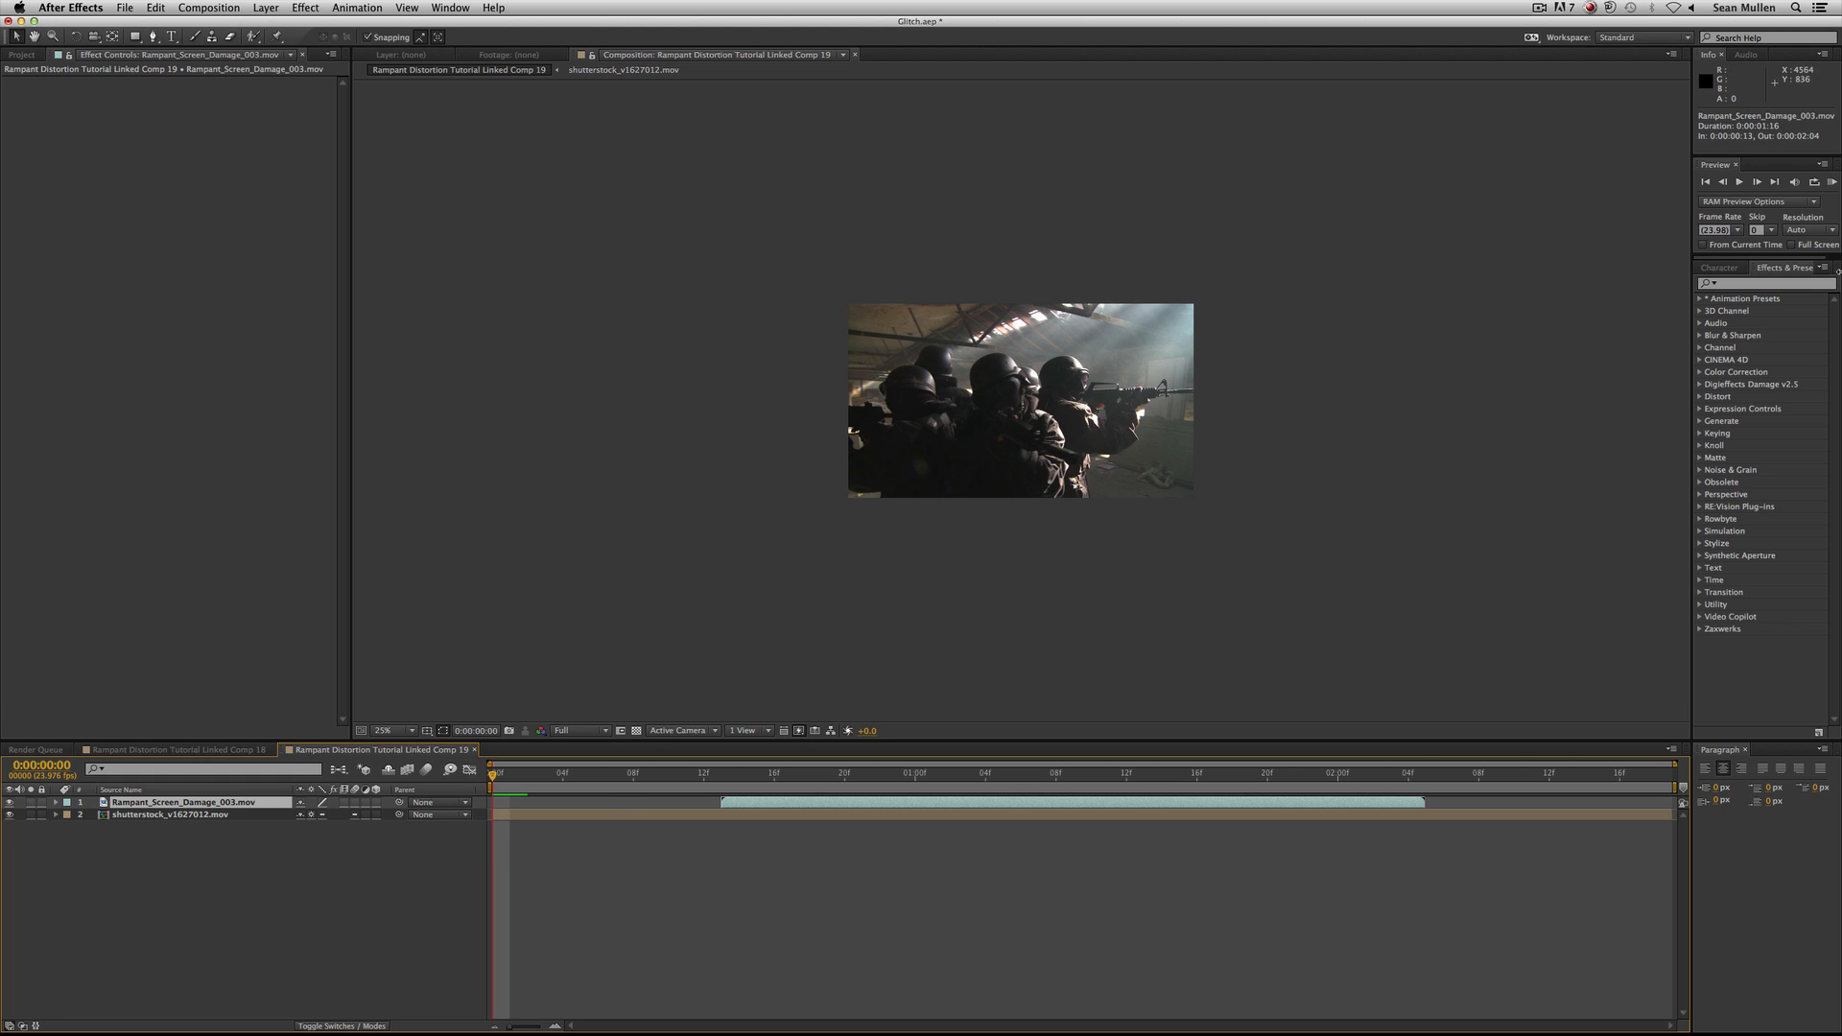
pyautogui.press('KP_0')
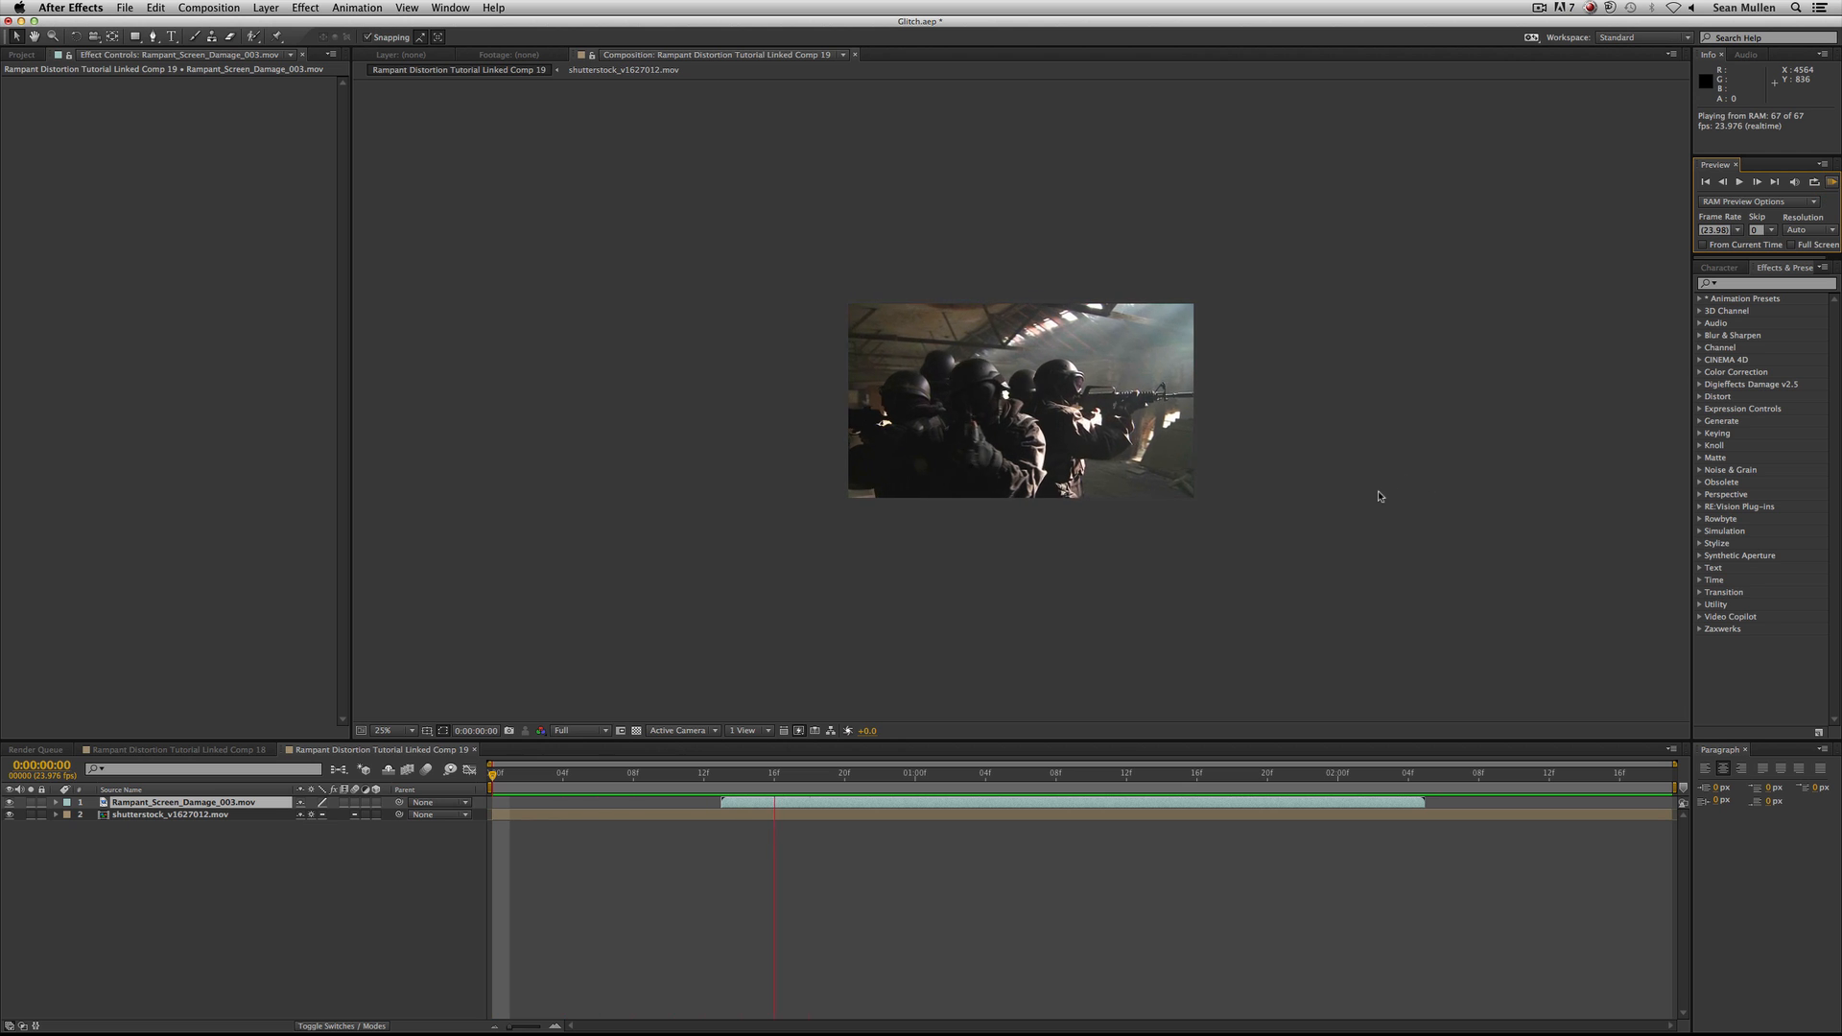
pyautogui.press('space')
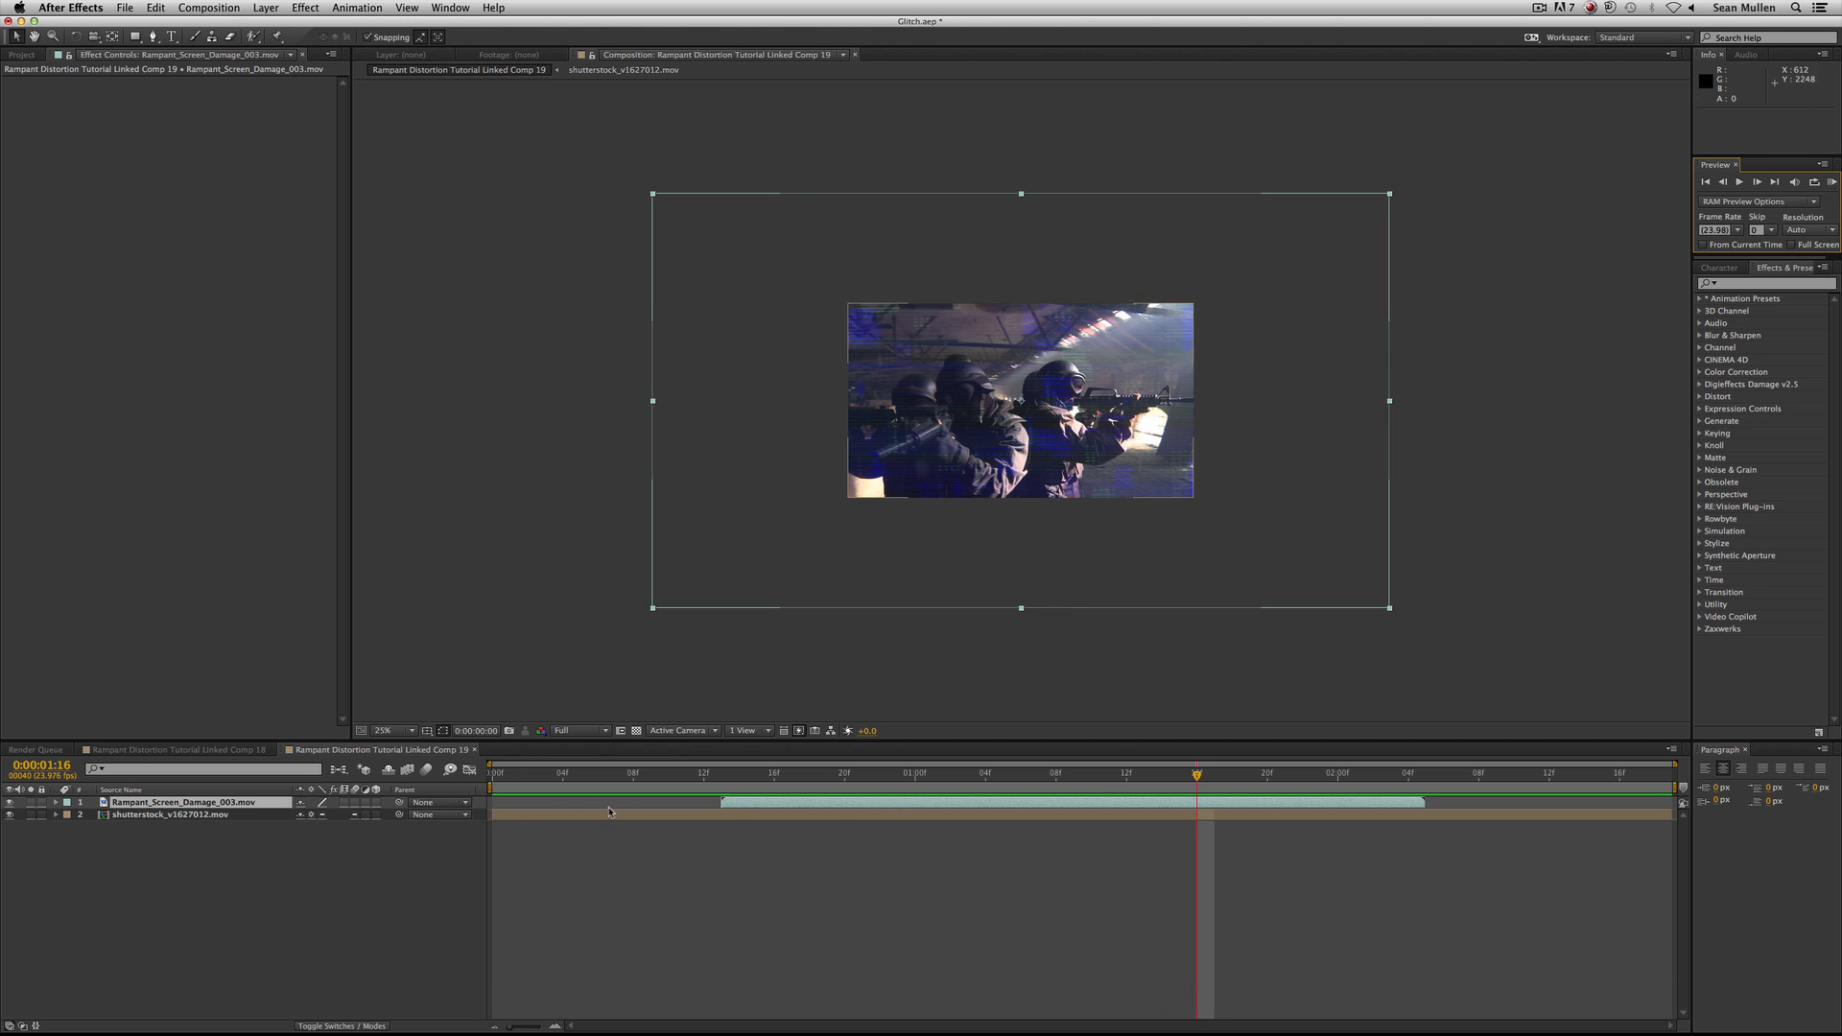
# Scrub through the damage over shutterstock_v1627012.mov at 50% magnification and park the current time at 0:00:01:02.
pyautogui.click(371, 912)
pyautogui.click(167, 815)
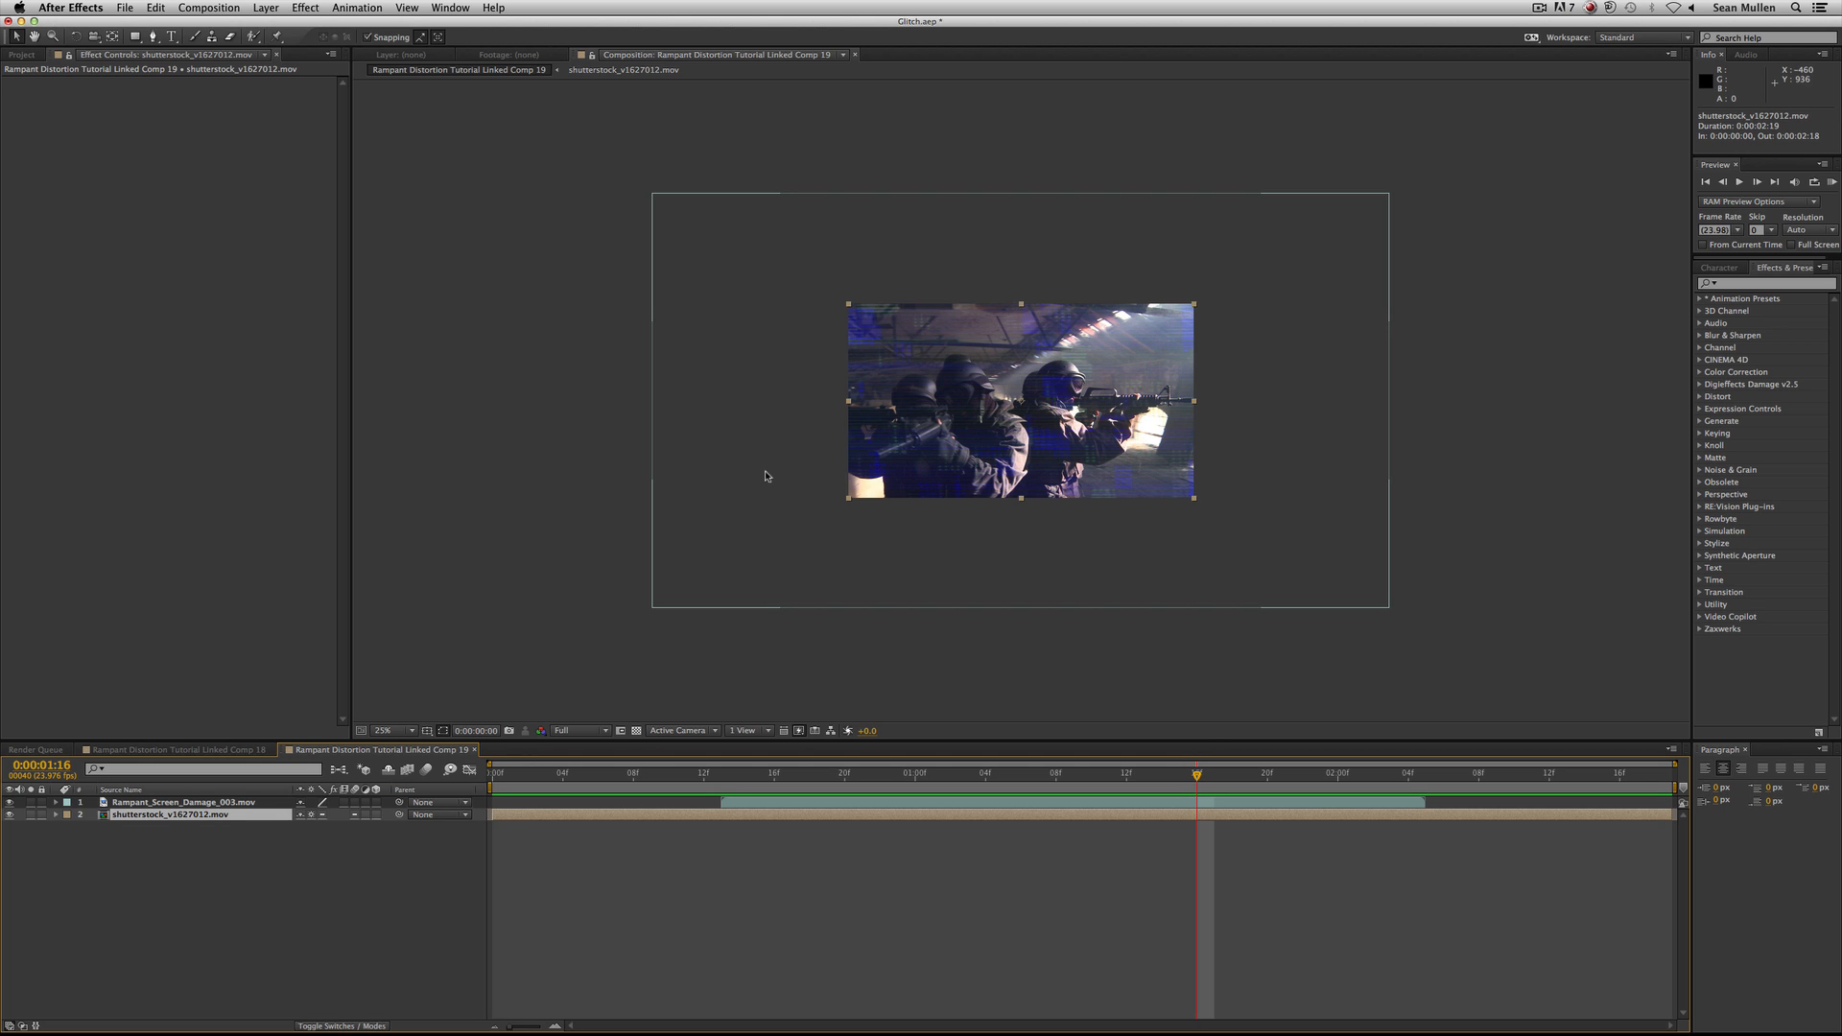
pyautogui.moveTo(1002, 774); pyautogui.dragTo(760, 767)
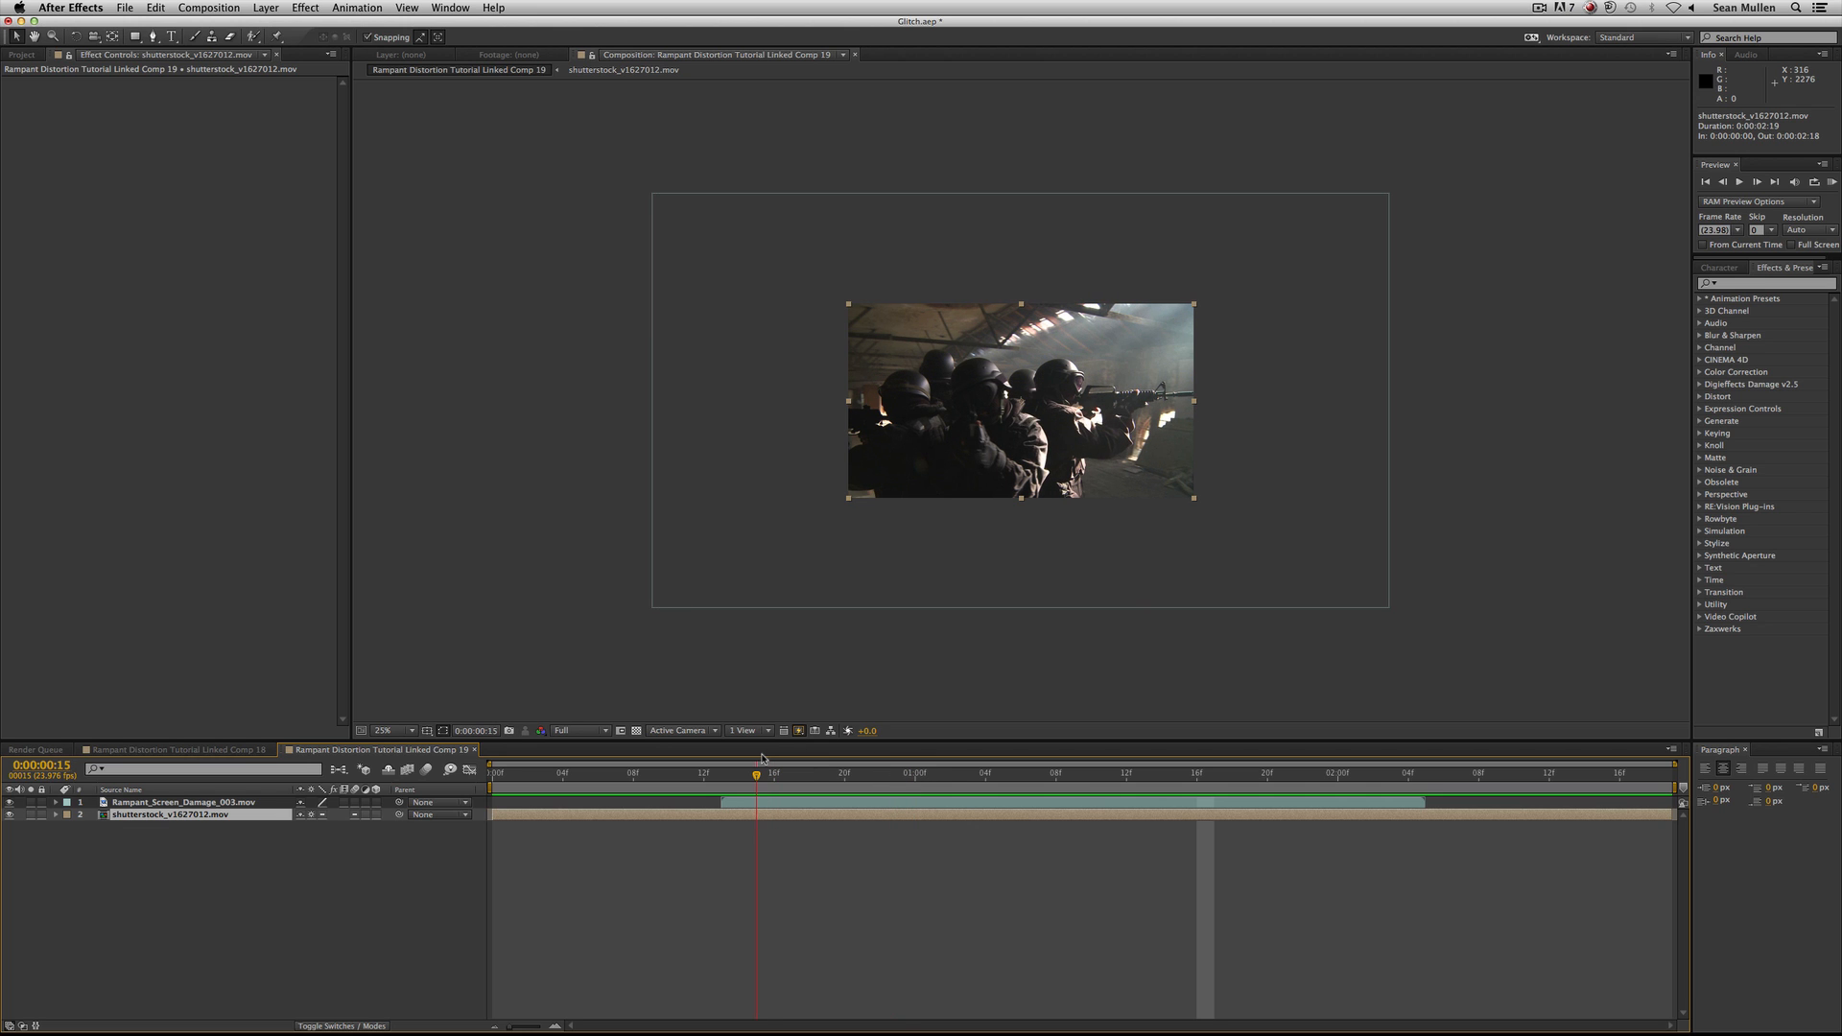
pyautogui.press('.')
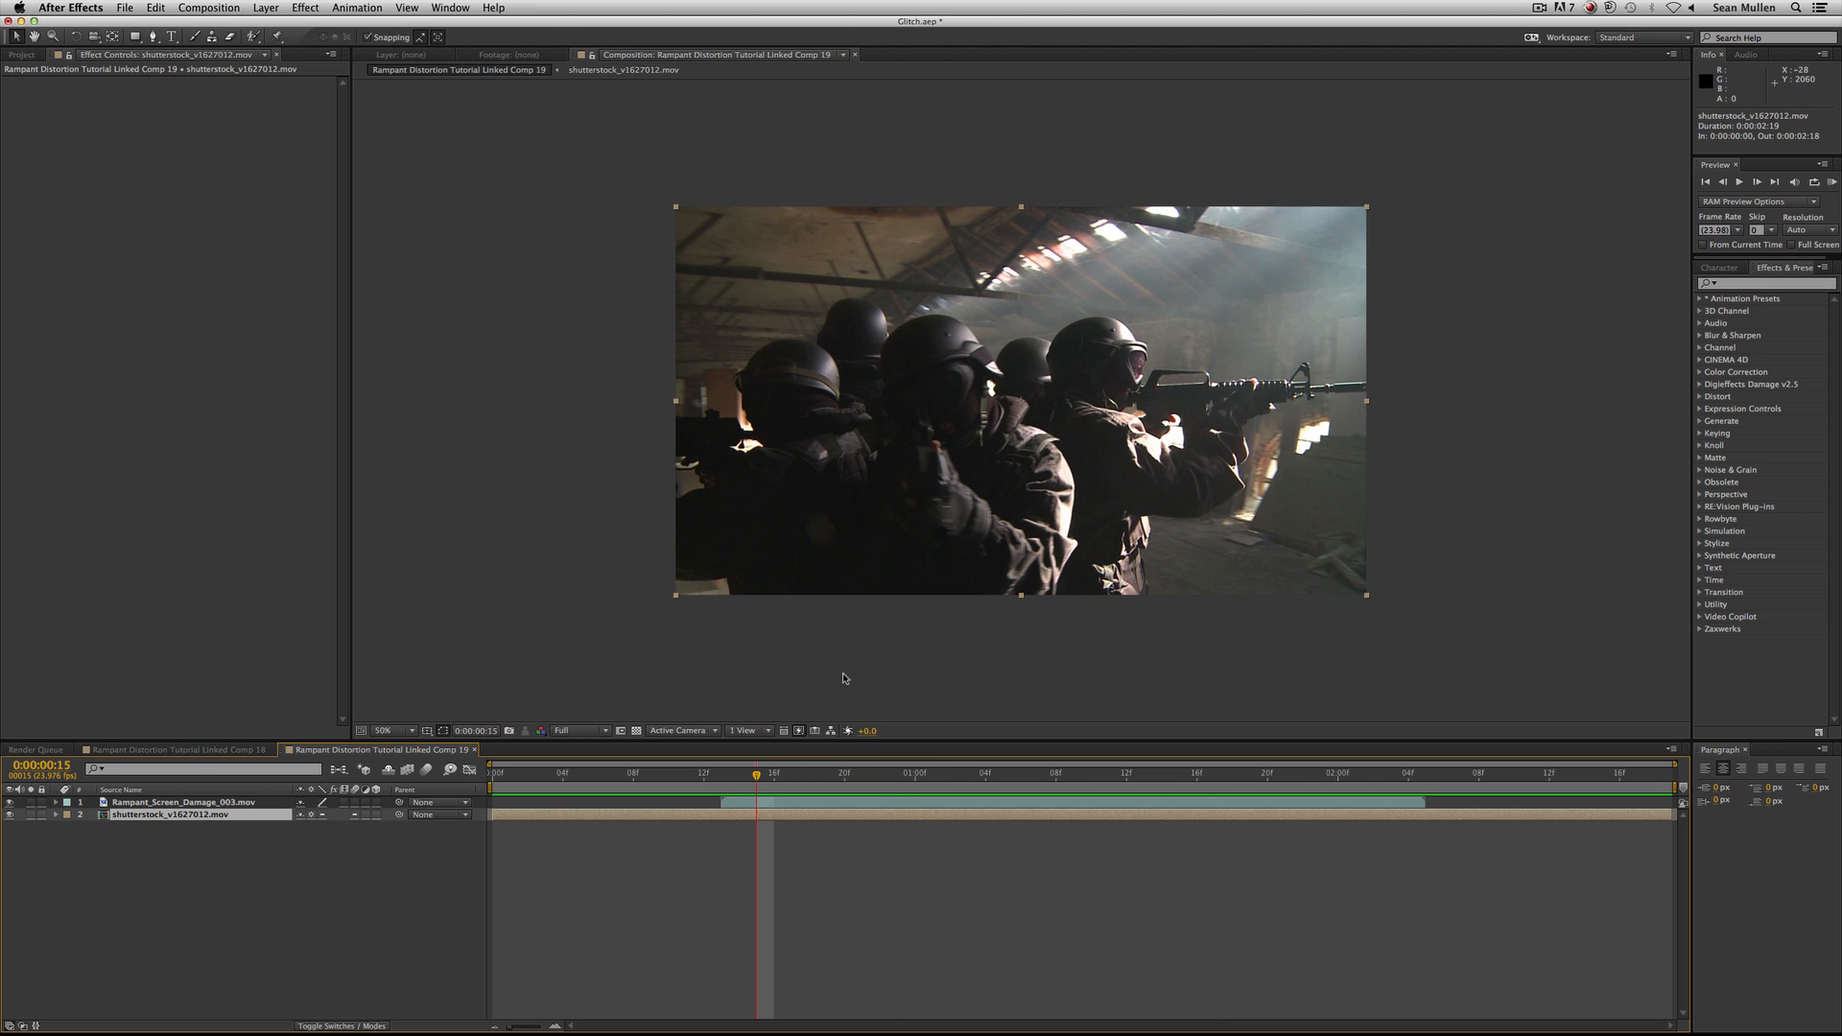
pyautogui.moveTo(733, 778); pyautogui.dragTo(955, 796)
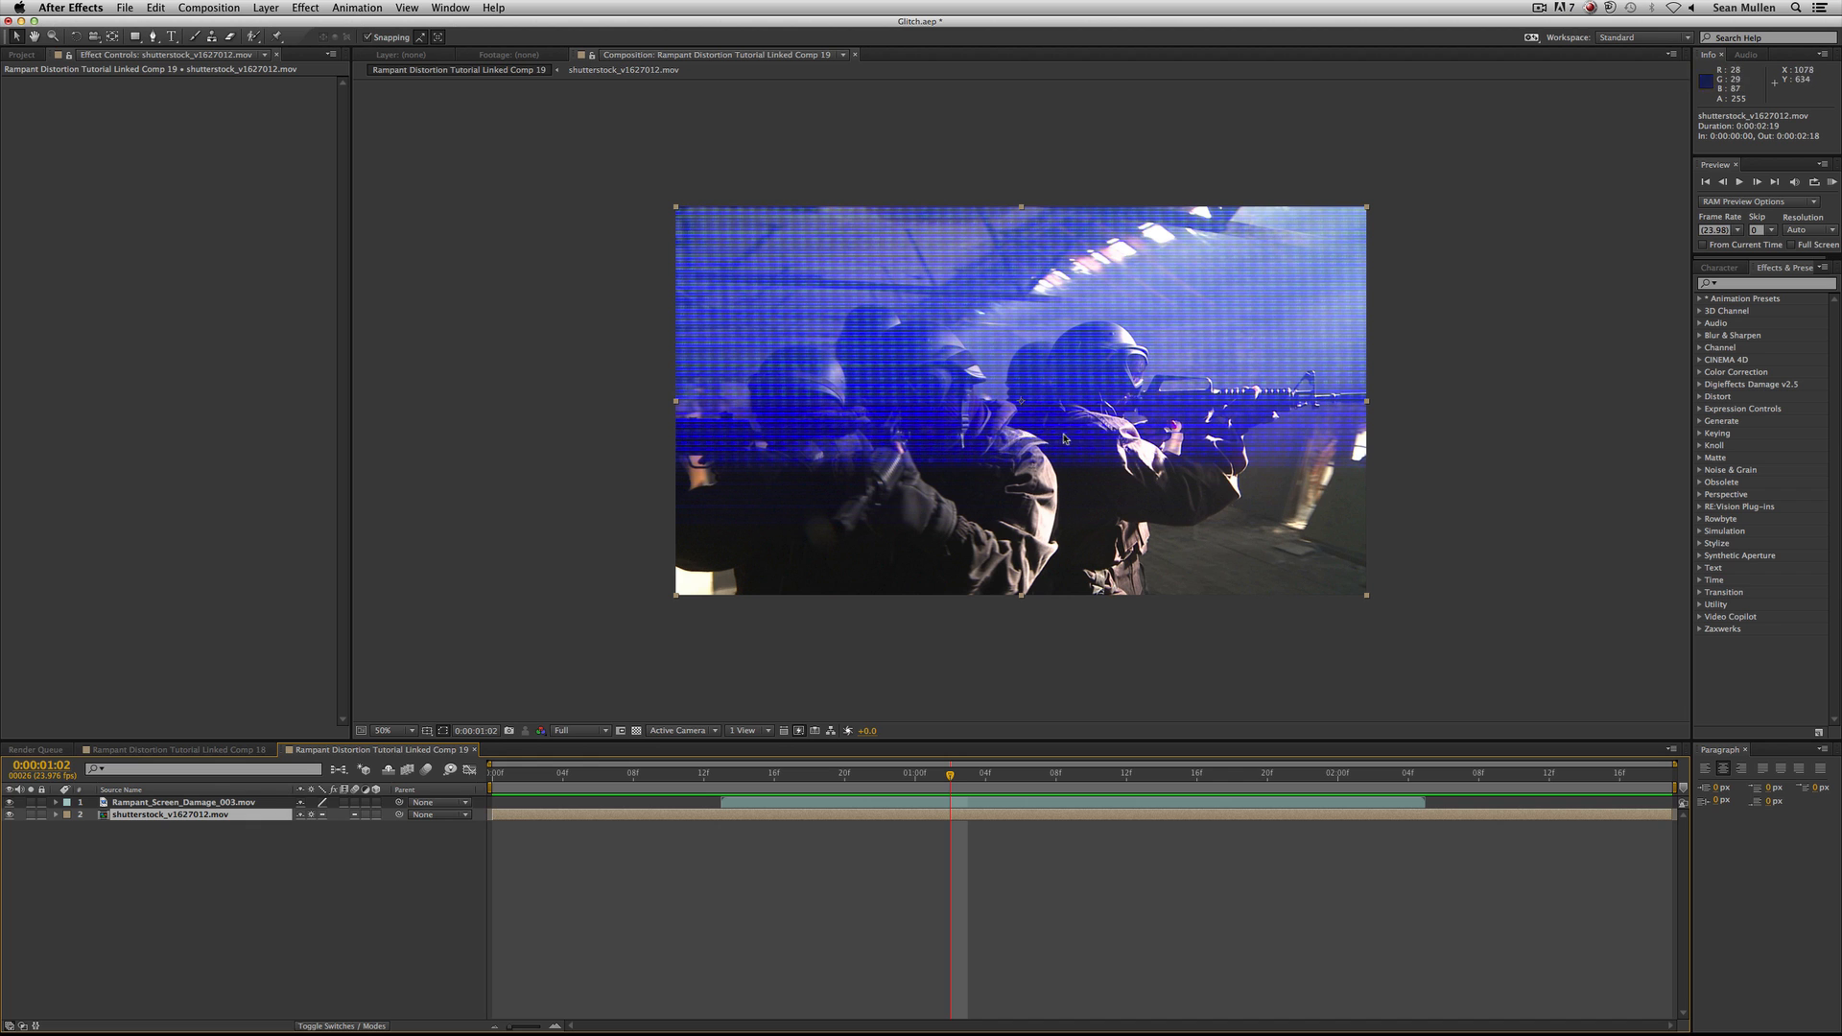
# Apply the Motion Tile effect to the shutterstock_v1627012.mov layer.
pyautogui.click(158, 910)
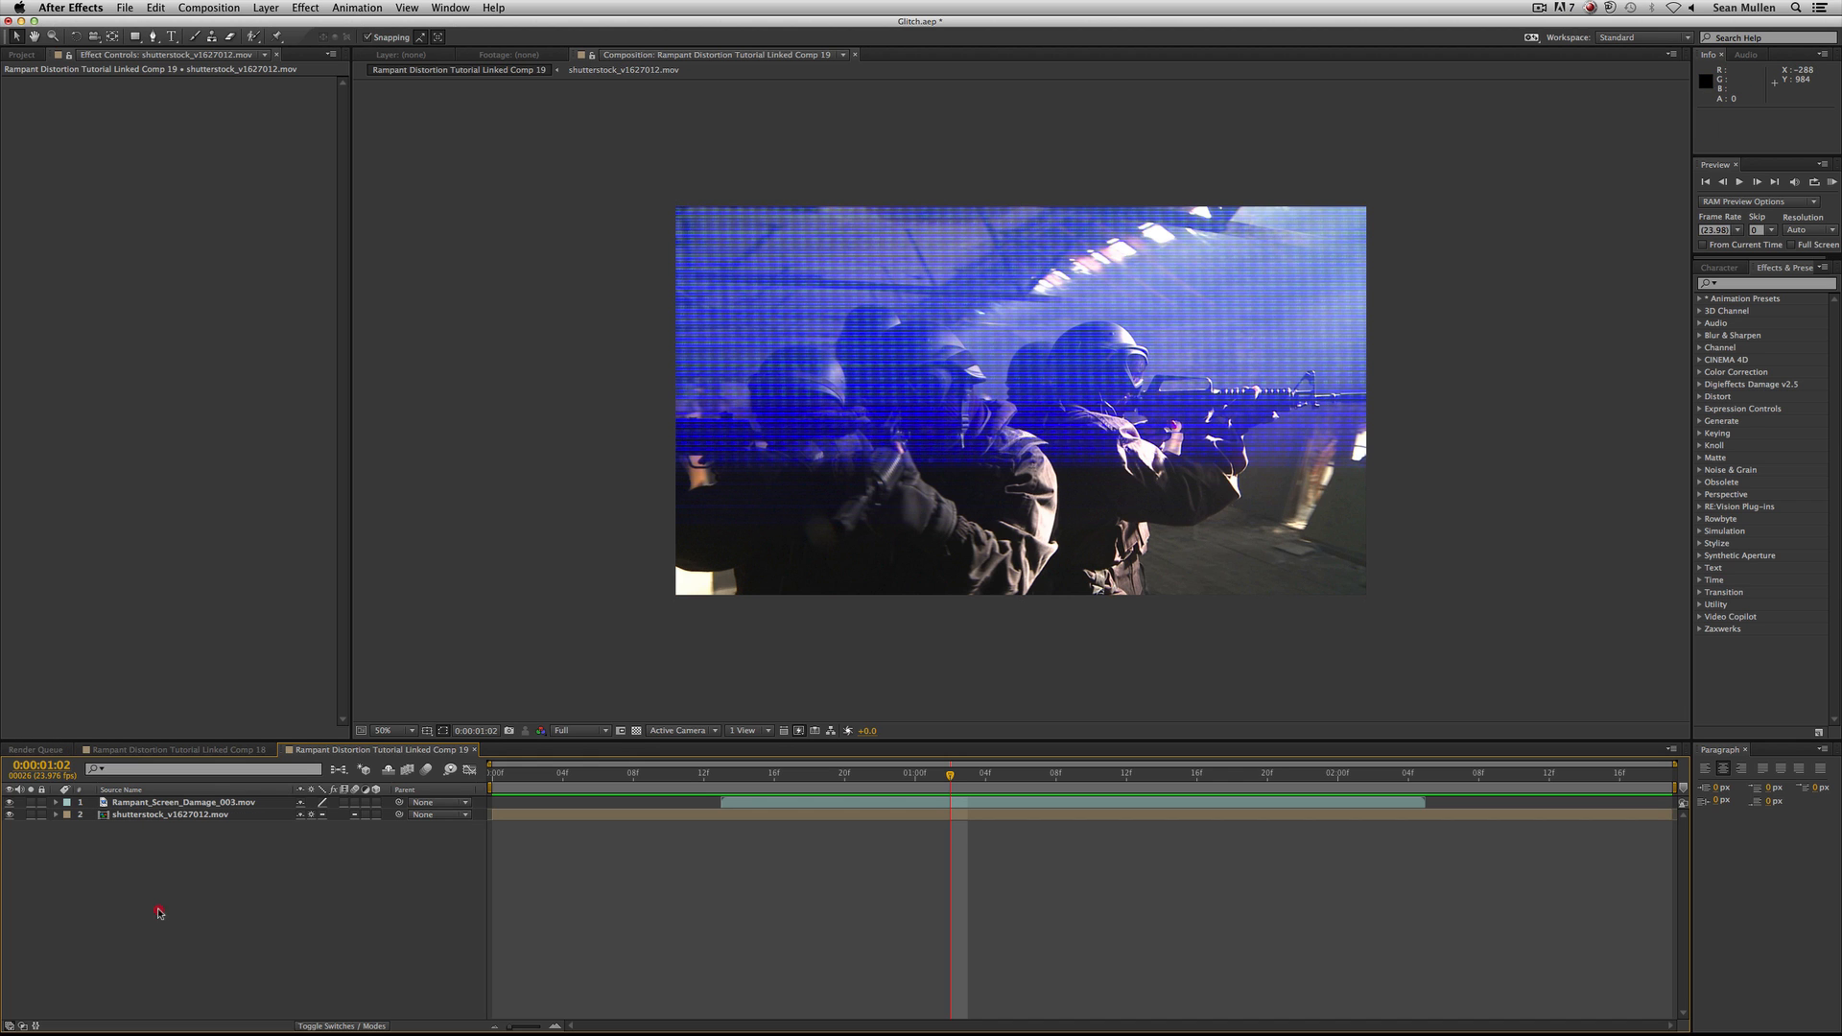
pyautogui.click(153, 815)
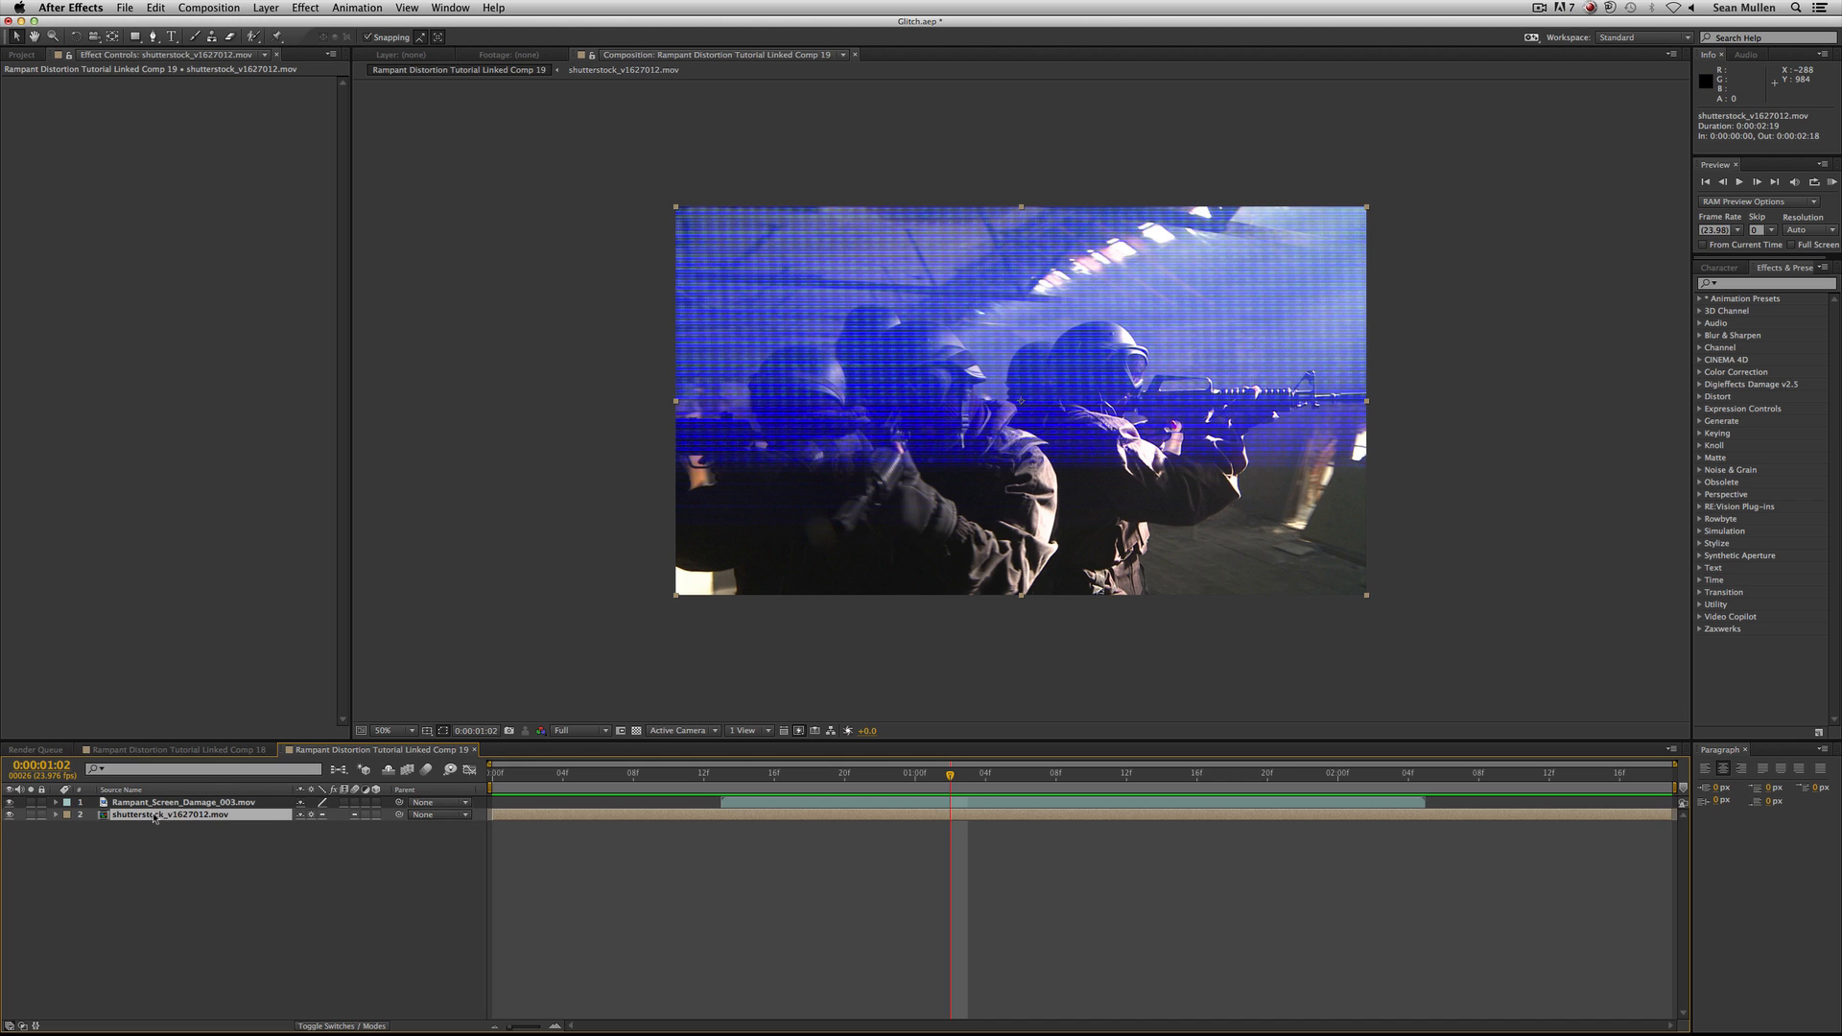
pyautogui.click(305, 7)
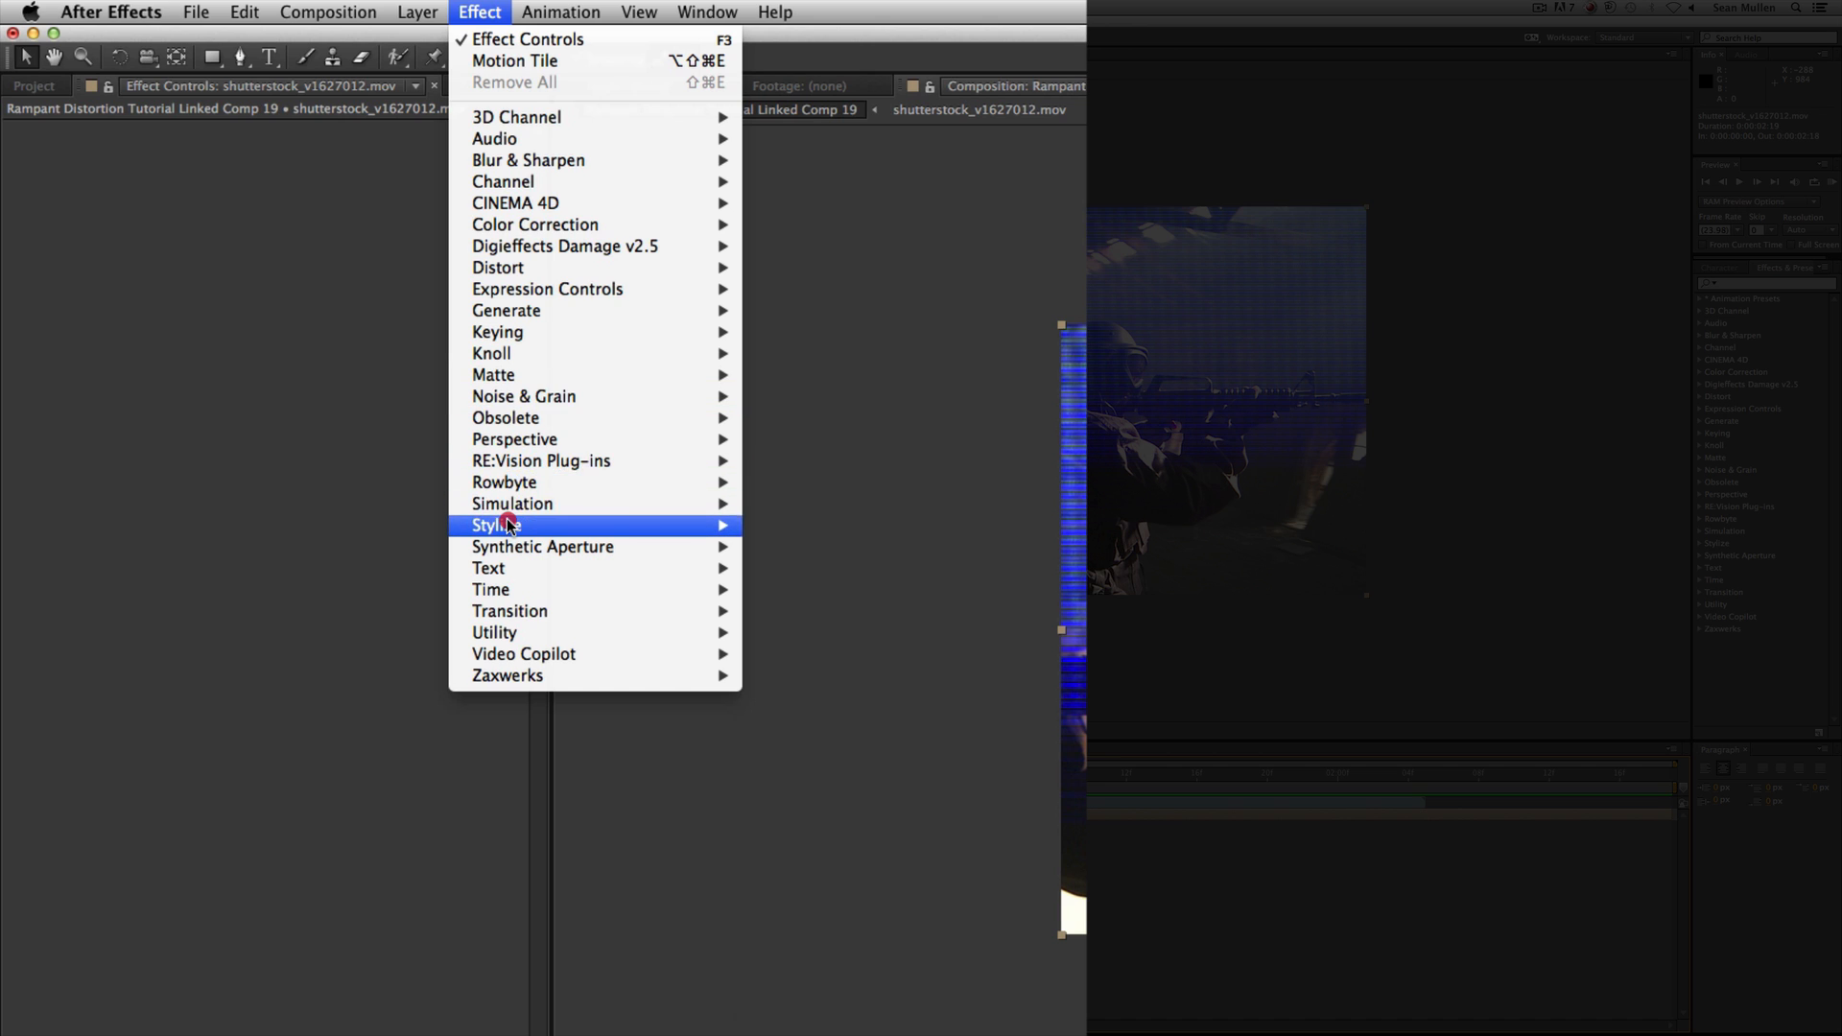
pyautogui.moveTo(508, 525)
pyautogui.click(888, 869)
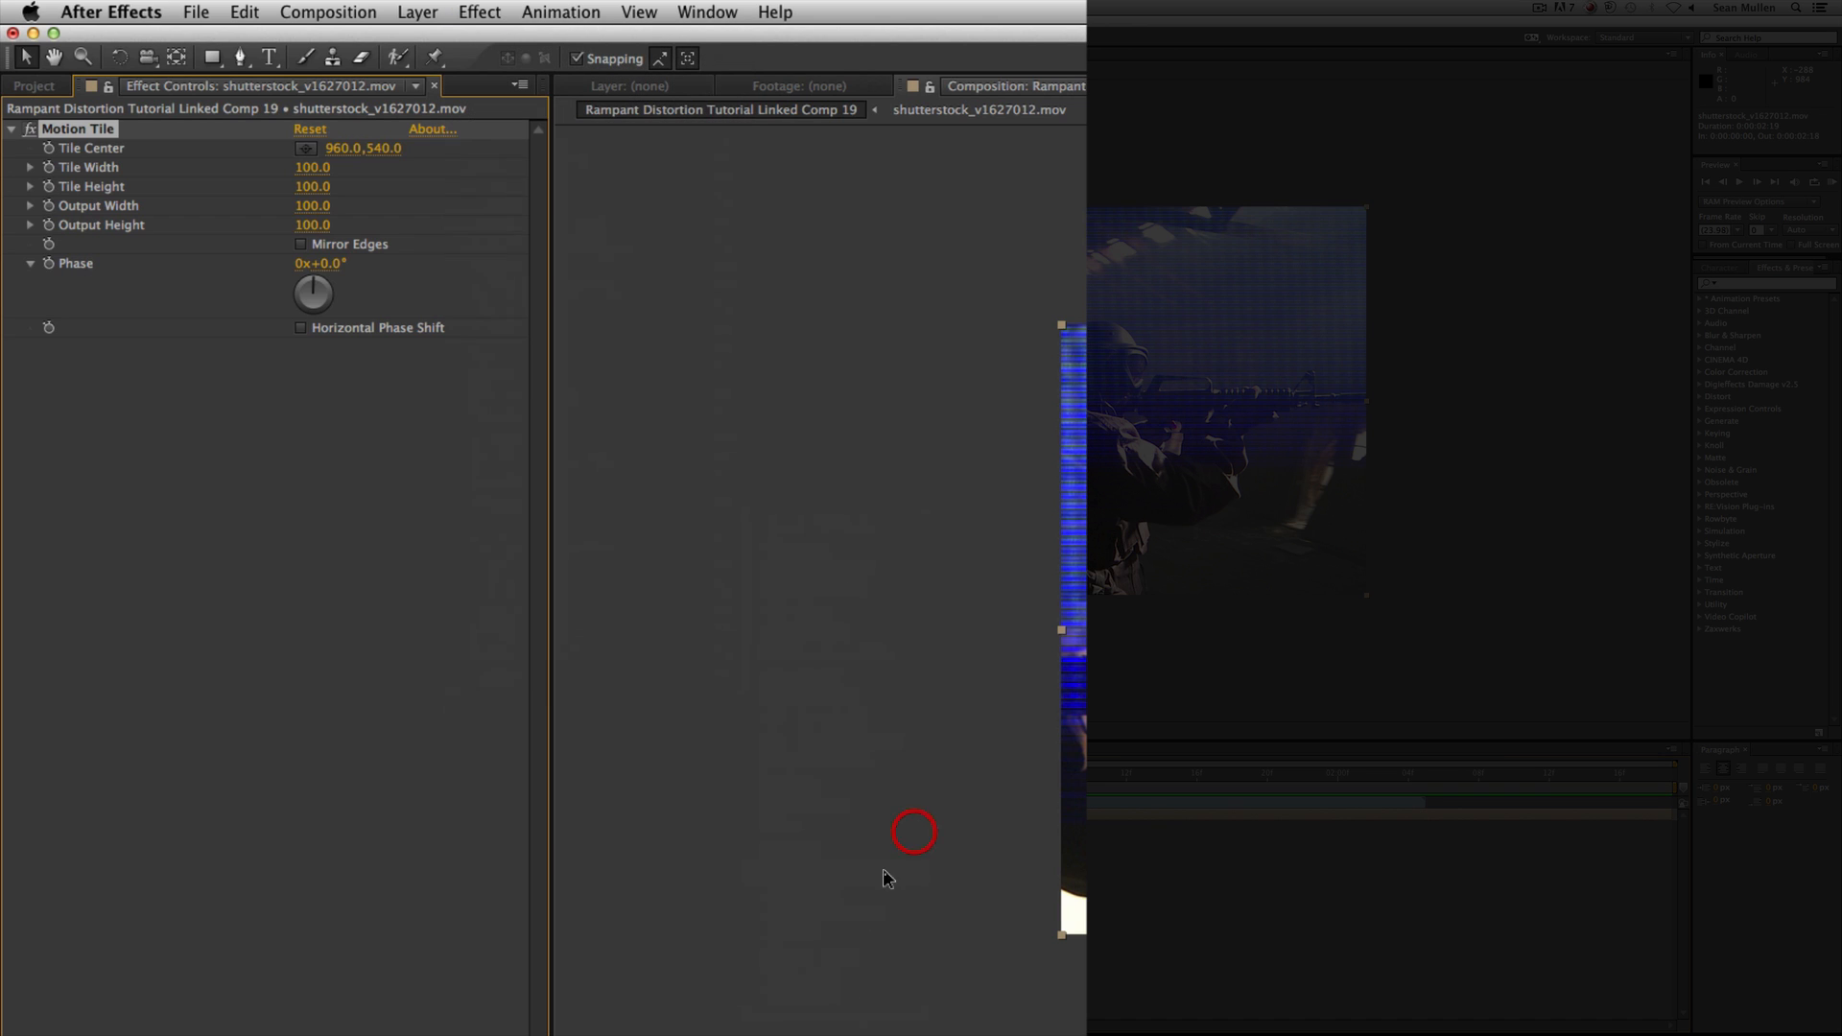
# Add the Displacement Map effect to shutterstock_v1627012.mov after Motion Tile.
pyautogui.click(480, 11)
pyautogui.moveTo(498, 270)
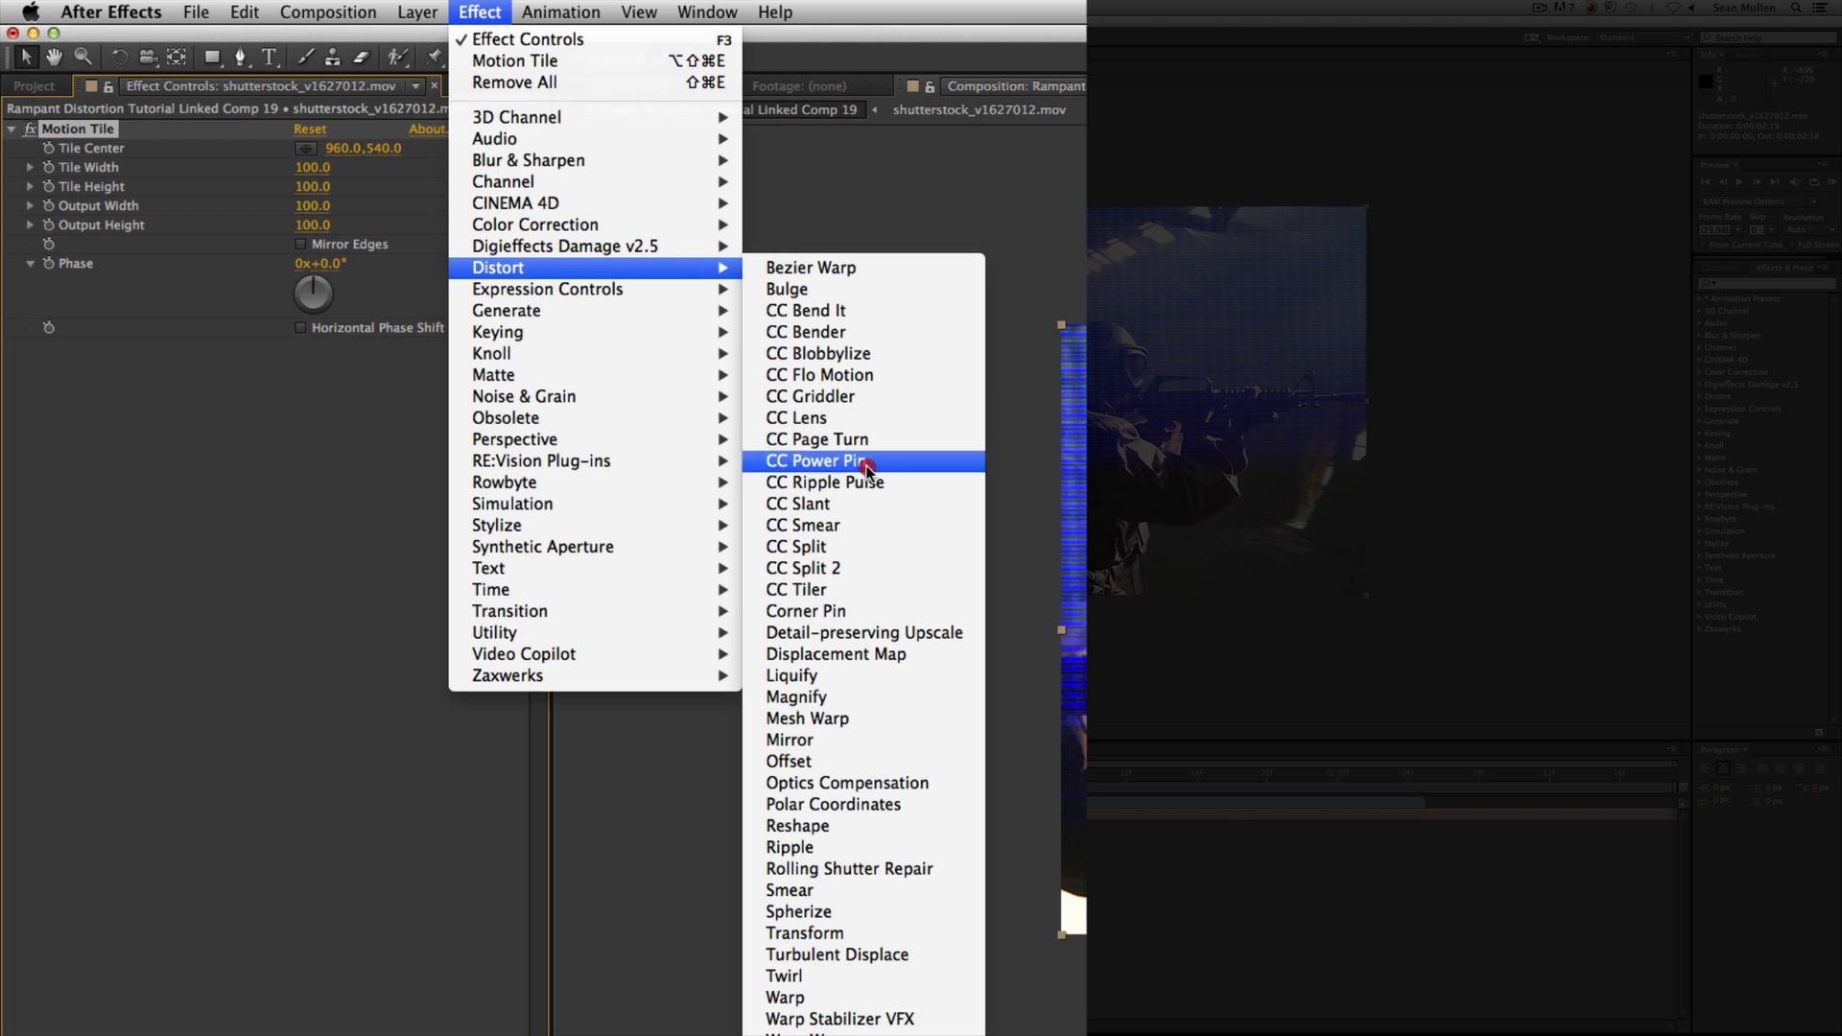
pyautogui.click(892, 656)
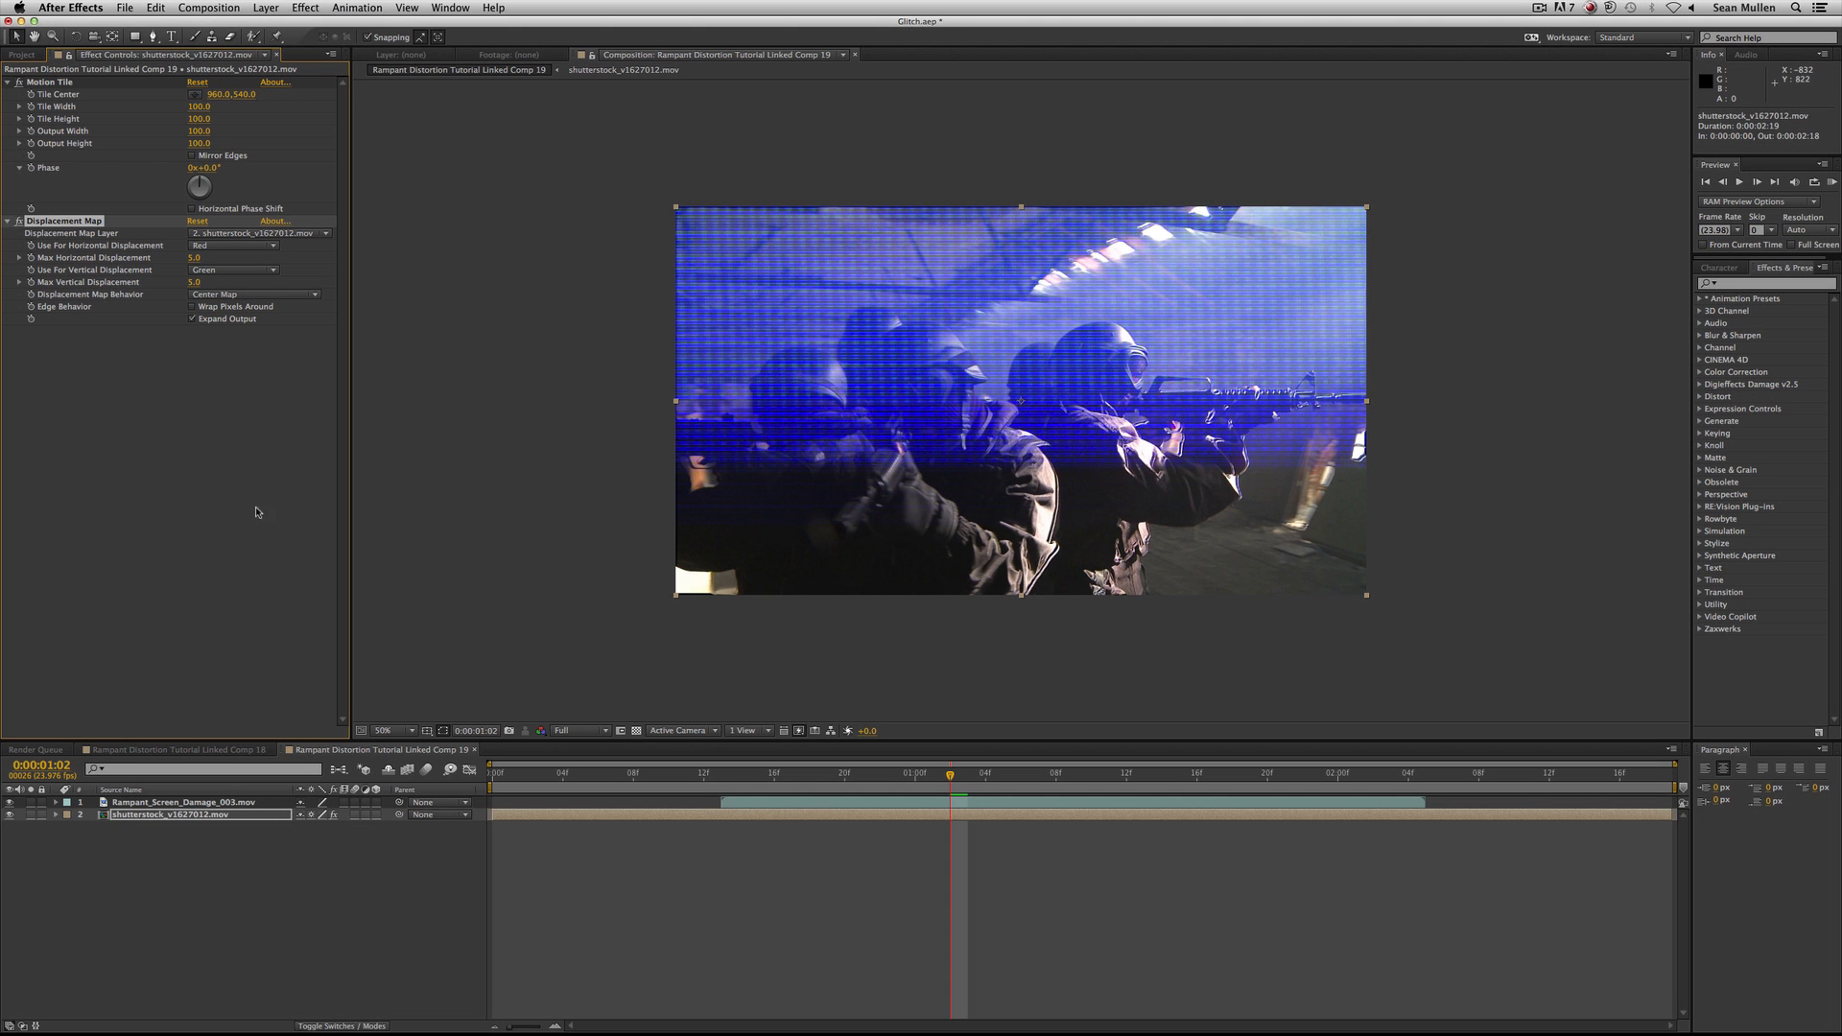
pyautogui.click(251, 508)
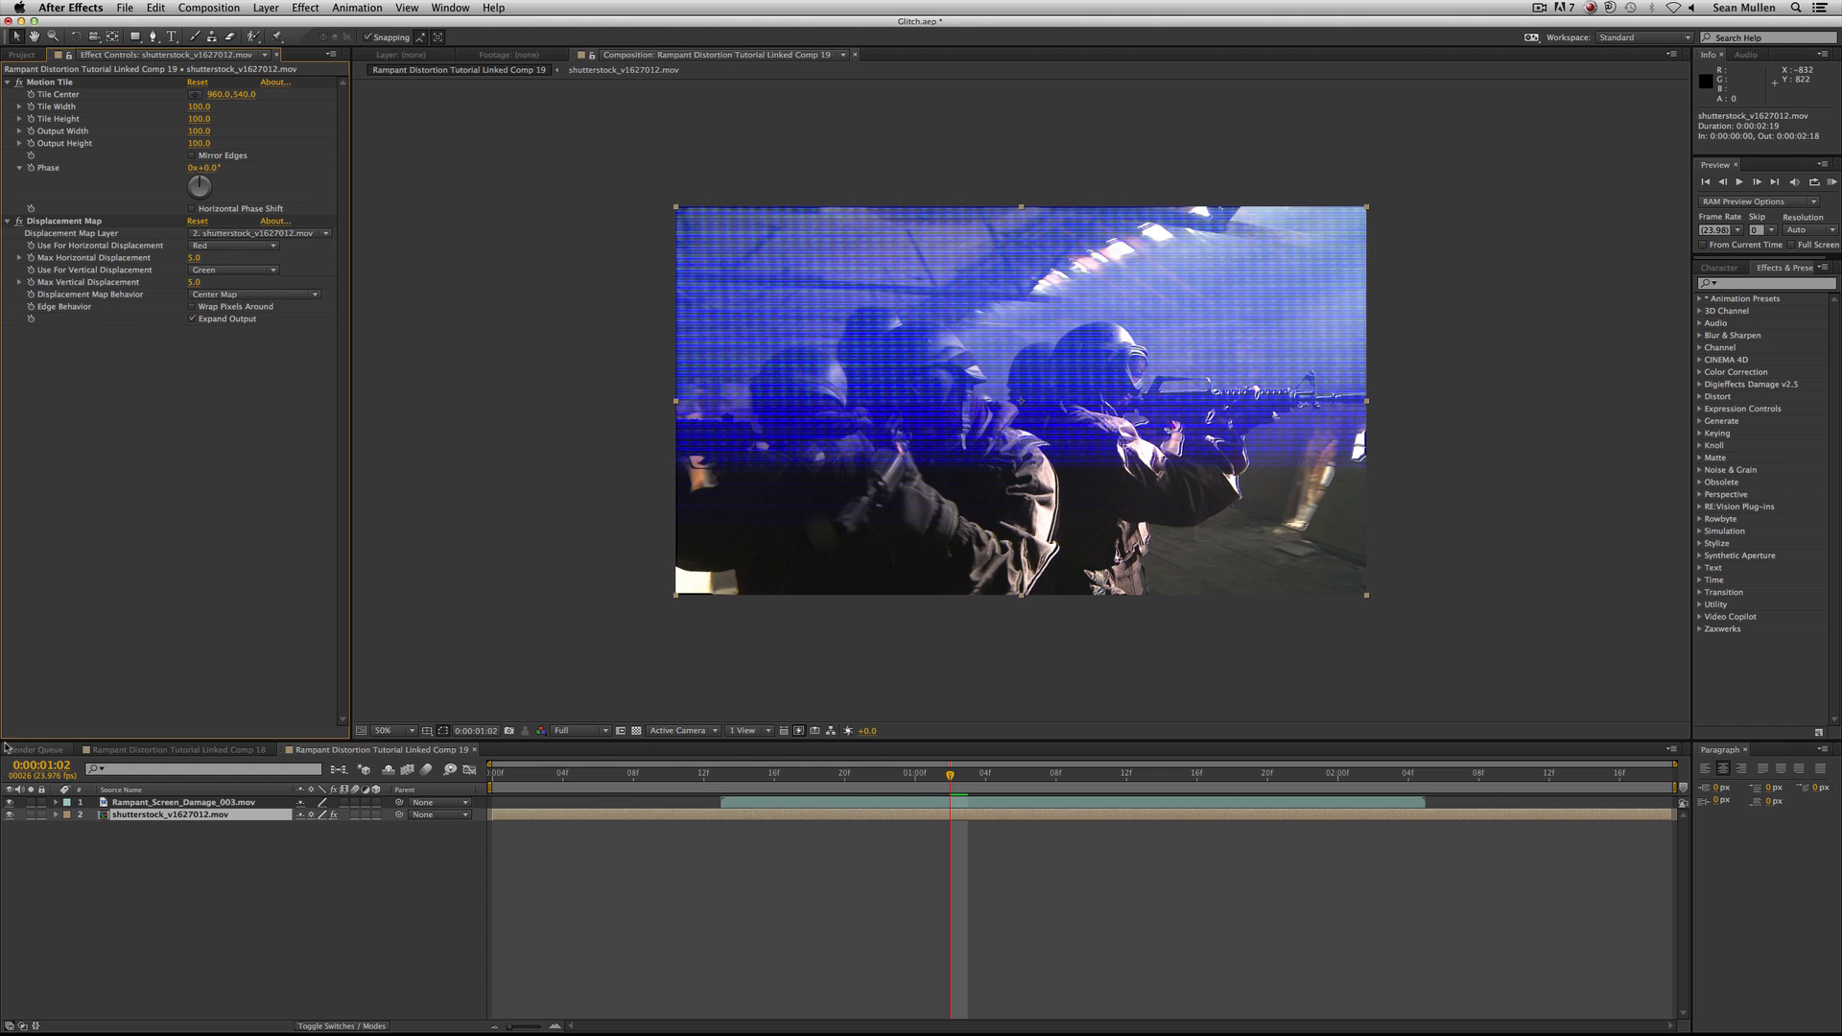
# Hide the Rampant_Screen_Damage_003.mov layer and bring up the effects of shutterstock_v1627012.mov with Motion Tile selected.
pyautogui.click(168, 802)
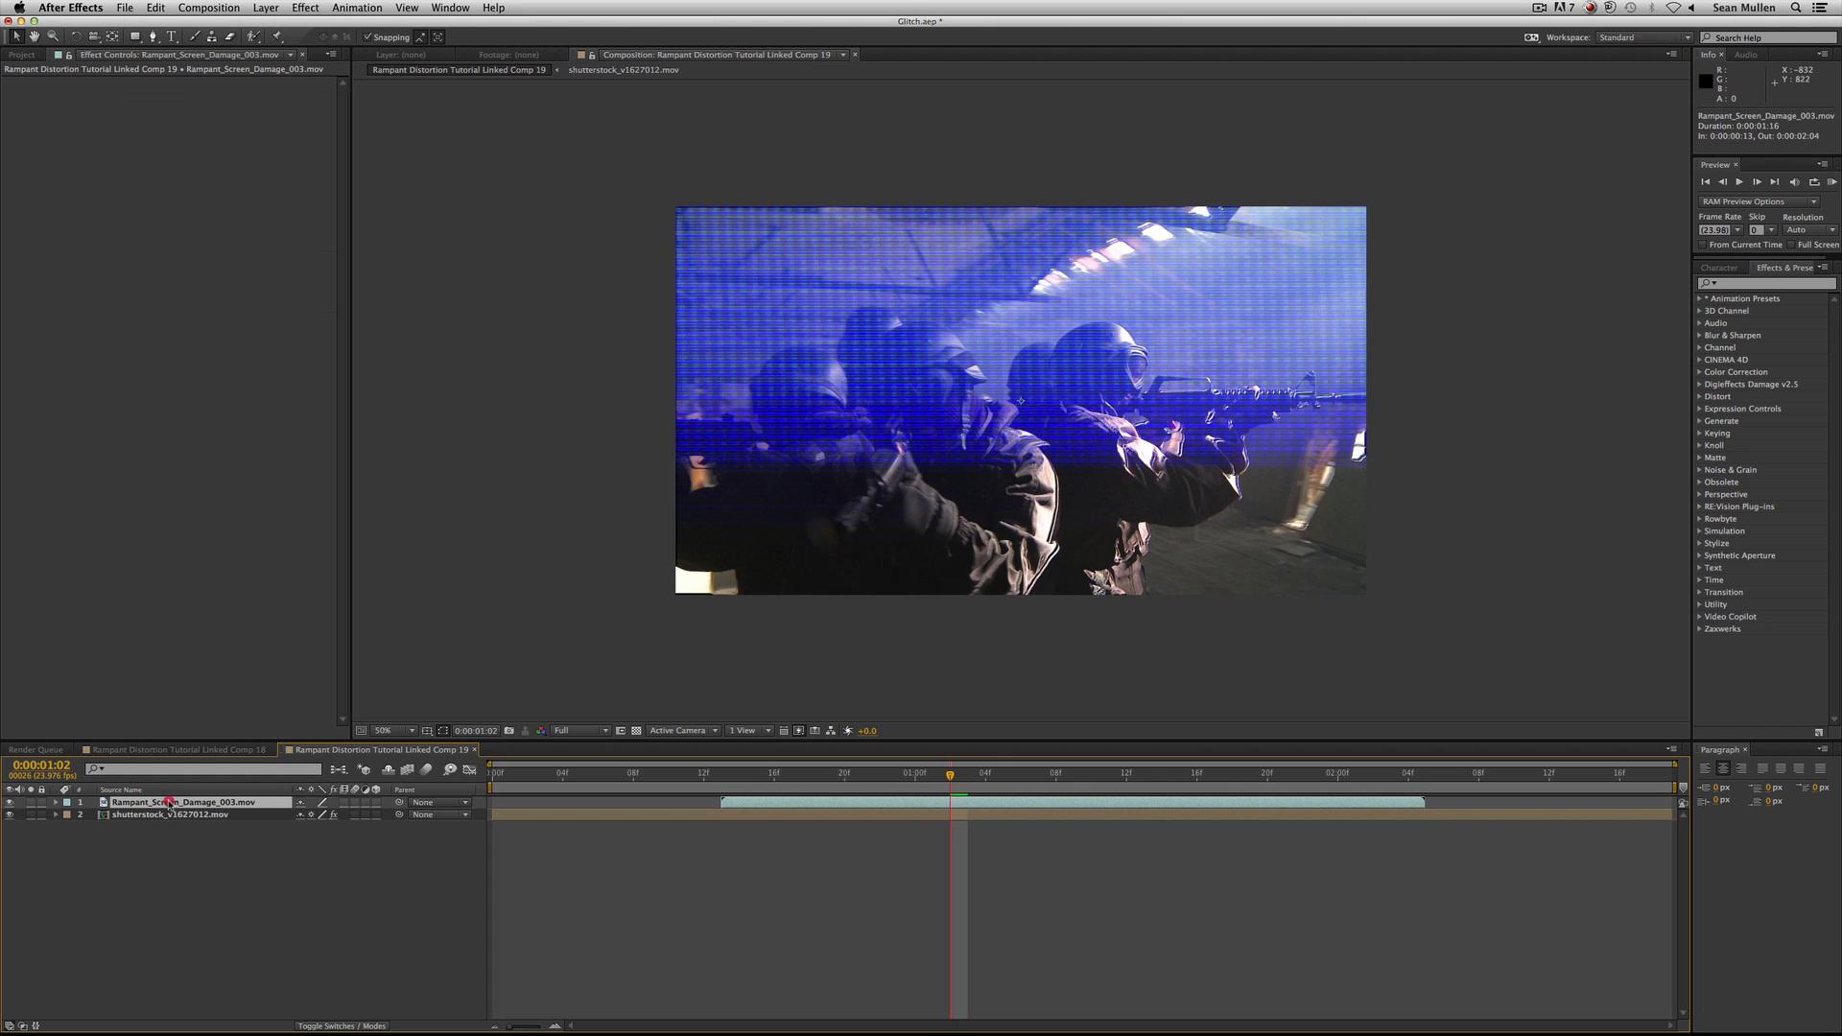
pyautogui.click(9, 802)
pyautogui.click(167, 815)
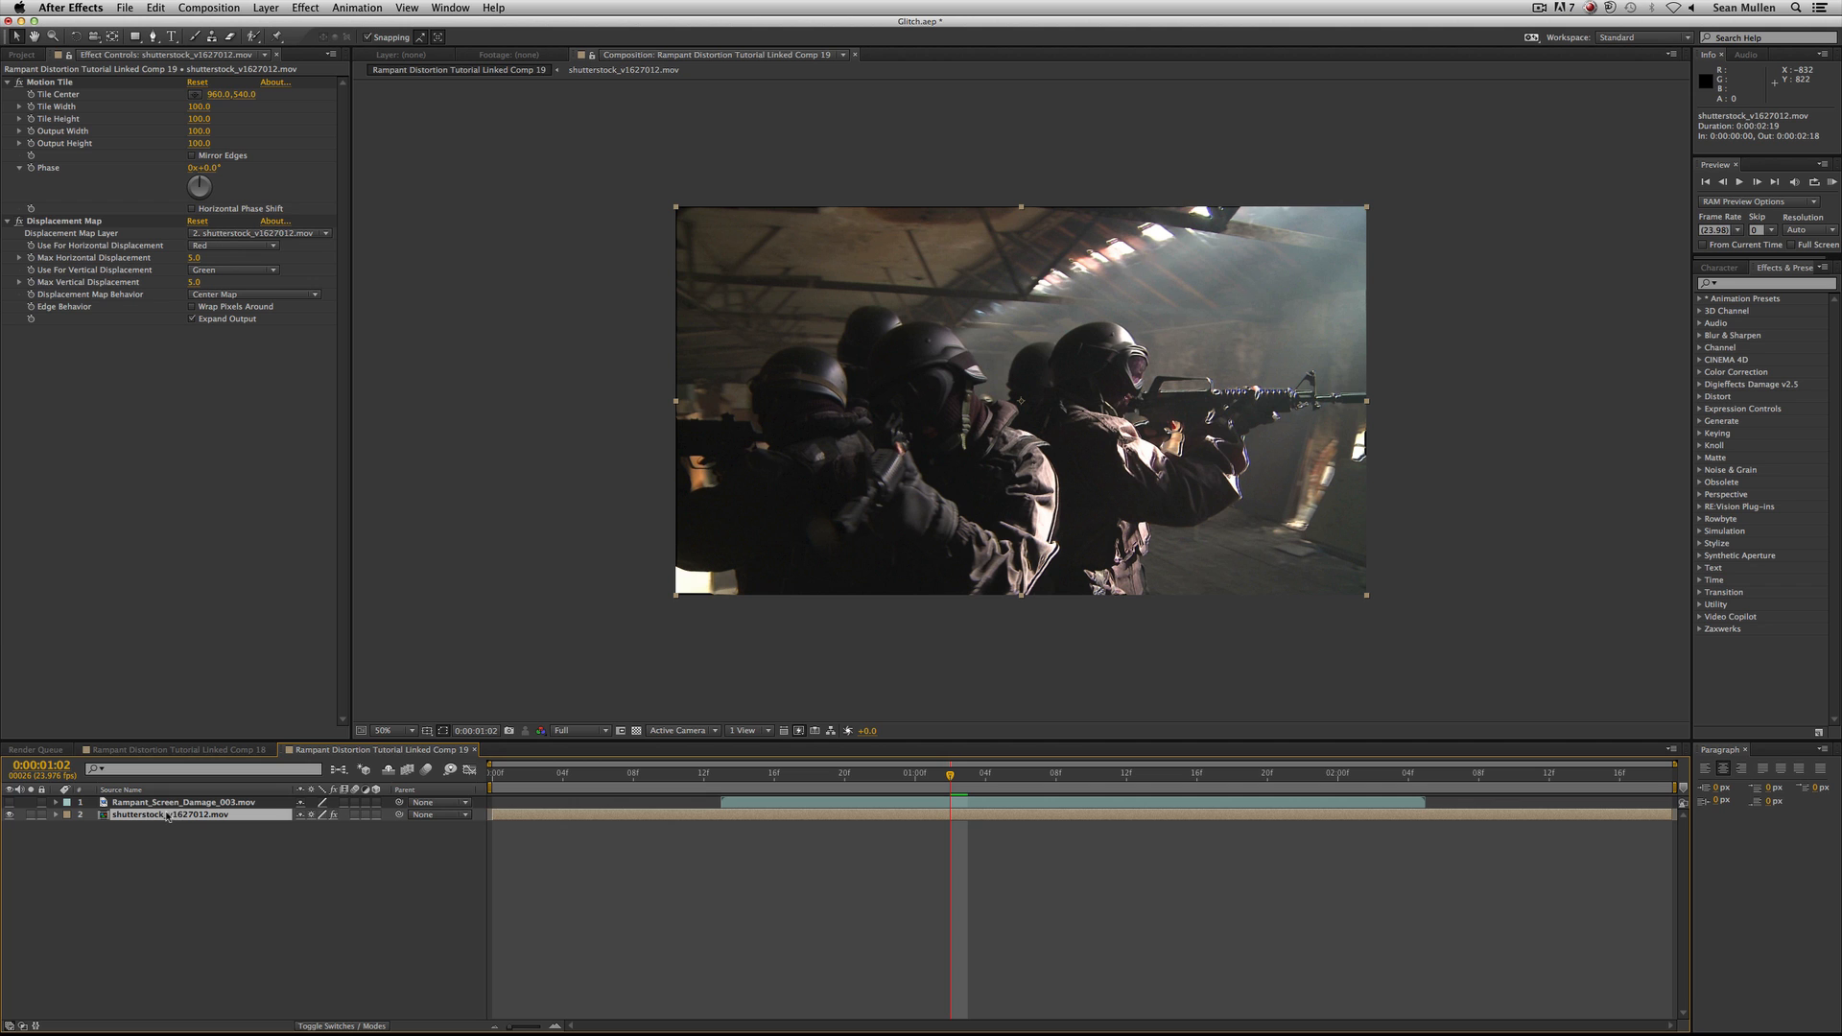
pyautogui.click(38, 82)
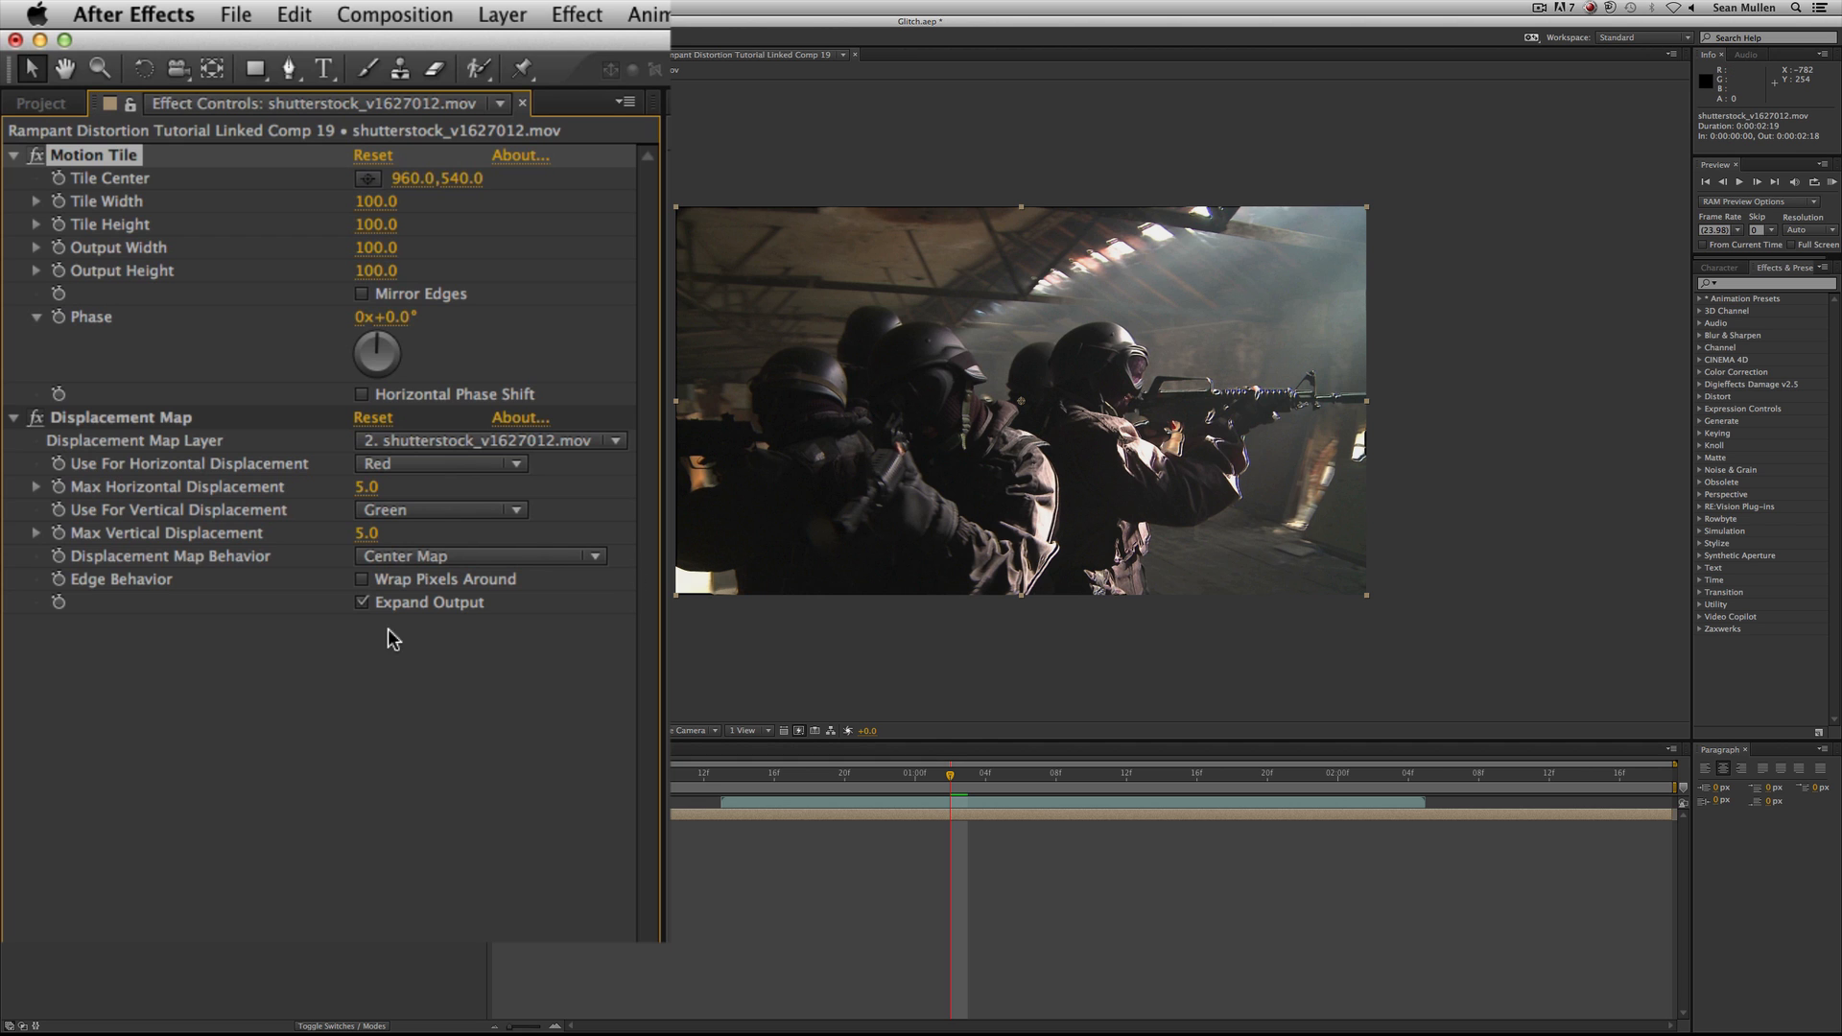
# Use Rampant_Screen_Damage_003.mov as the Displacement Map layer and raise Max Horizontal Displacement to 472.
pyautogui.click(488, 443)
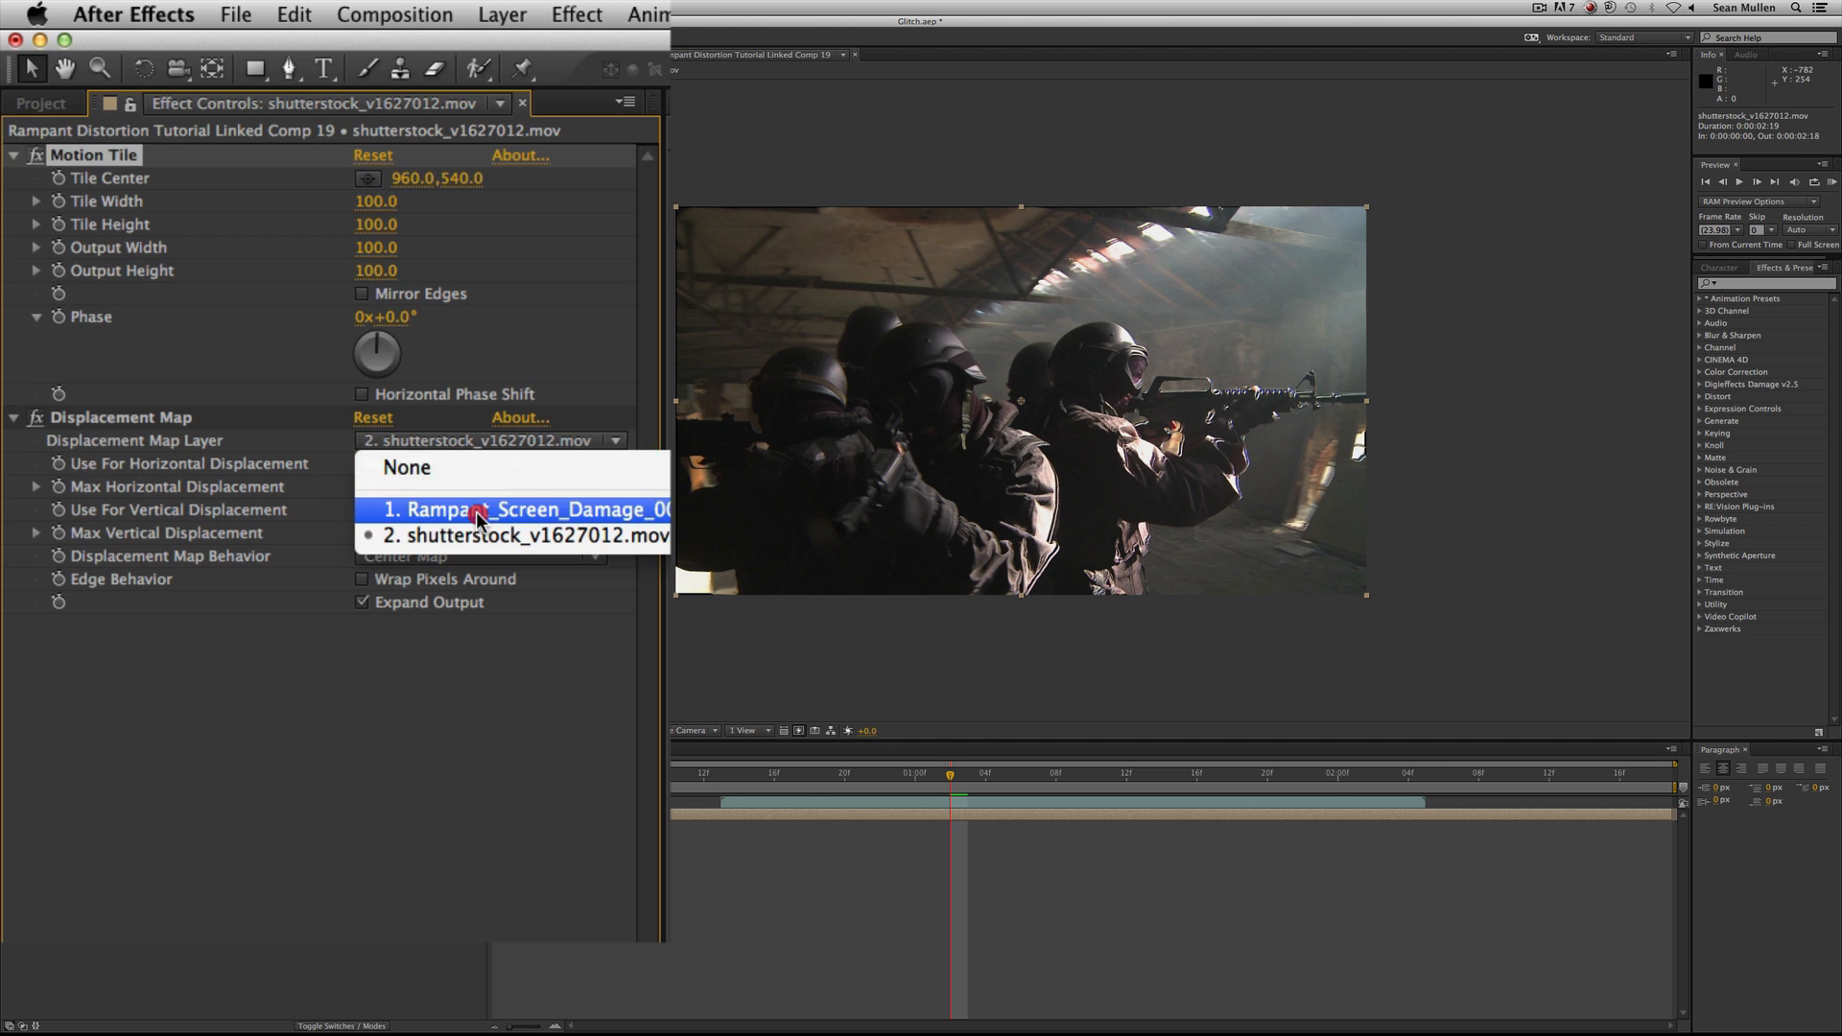
pyautogui.click(484, 510)
pyautogui.moveTo(495, 495); pyautogui.dragTo(758, 201)
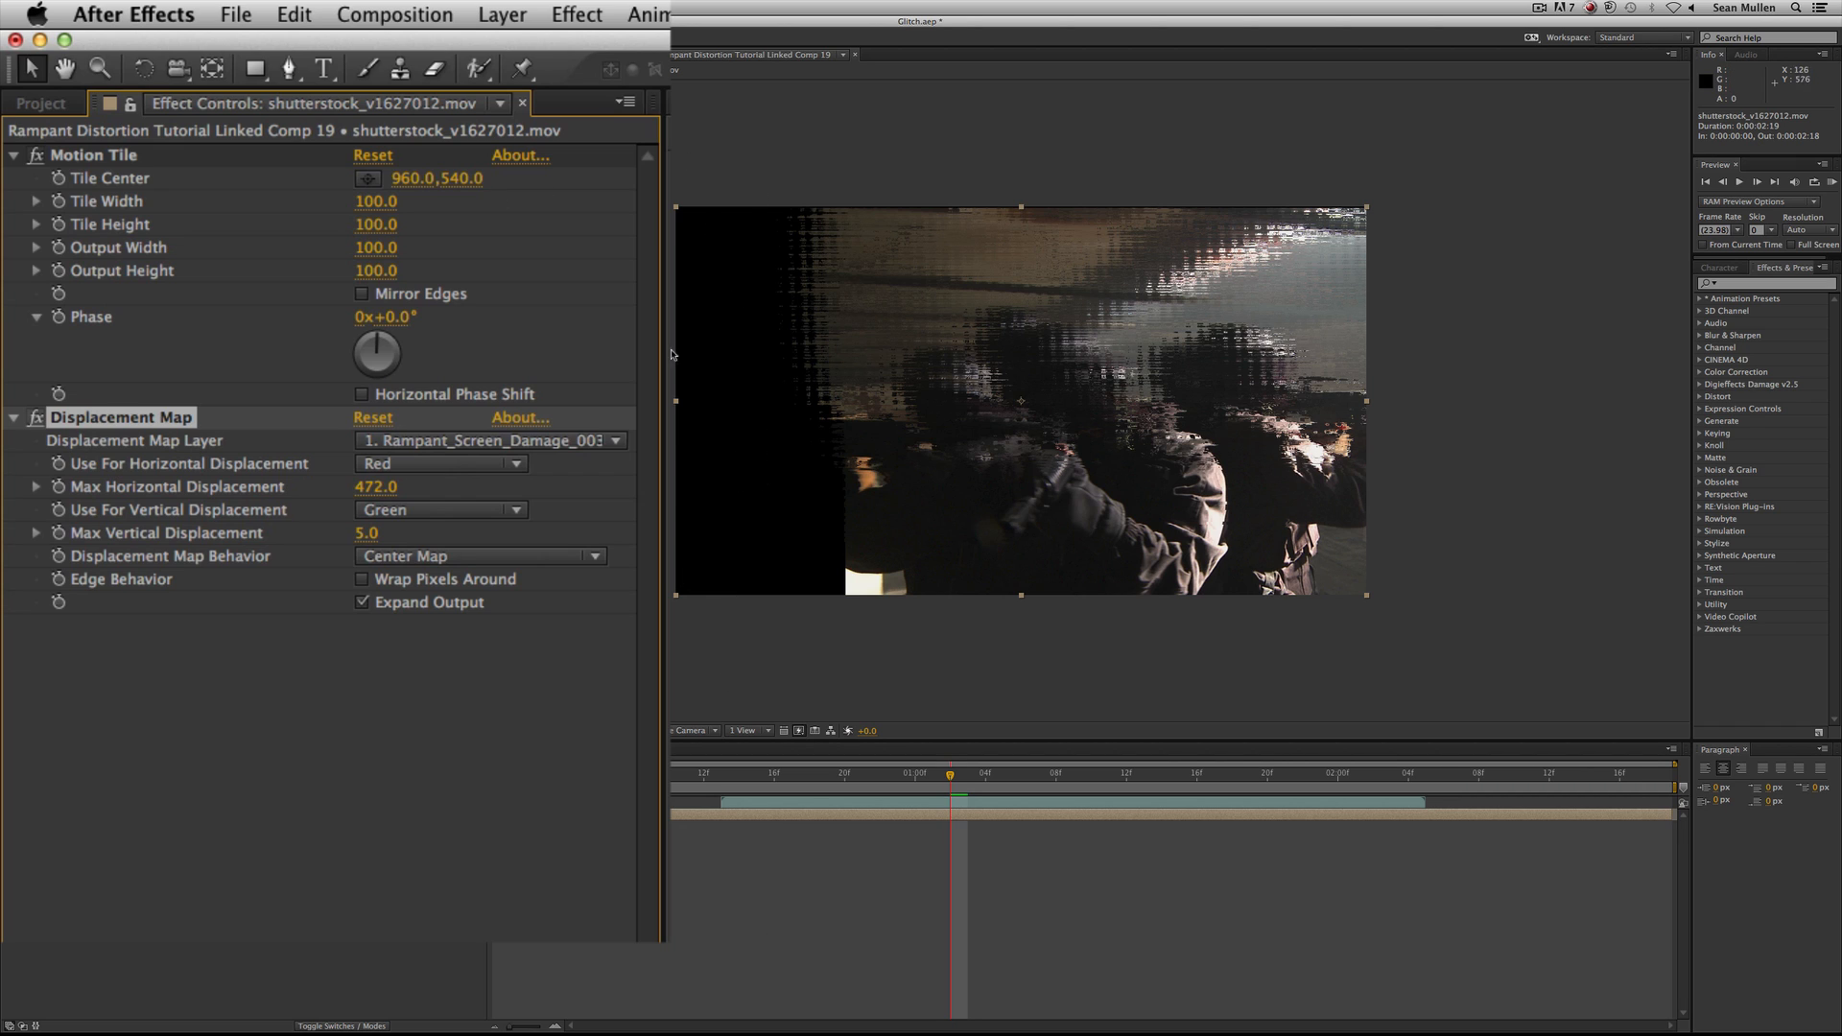
# Set Motion Tile's Output Width and Output Height to 200 and enable Mirror Edges.
pyautogui.click(378, 248)
pyautogui.write('200')
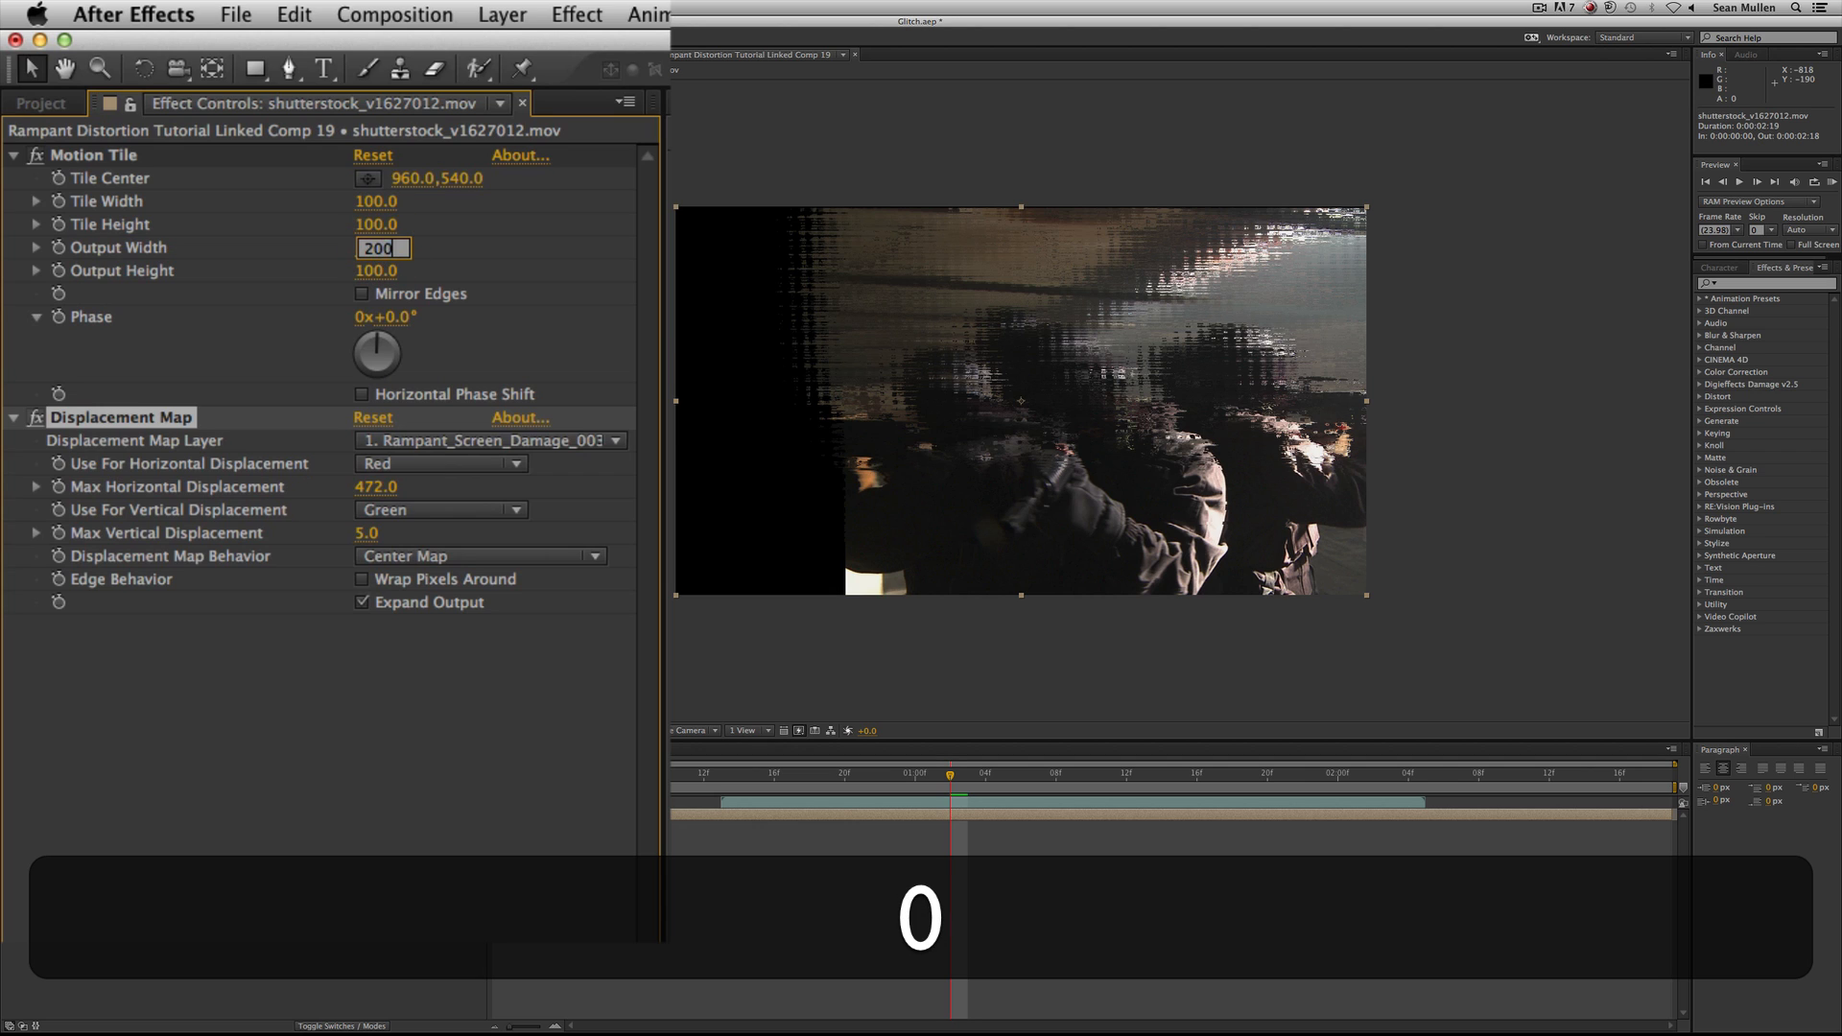
pyautogui.click(380, 270)
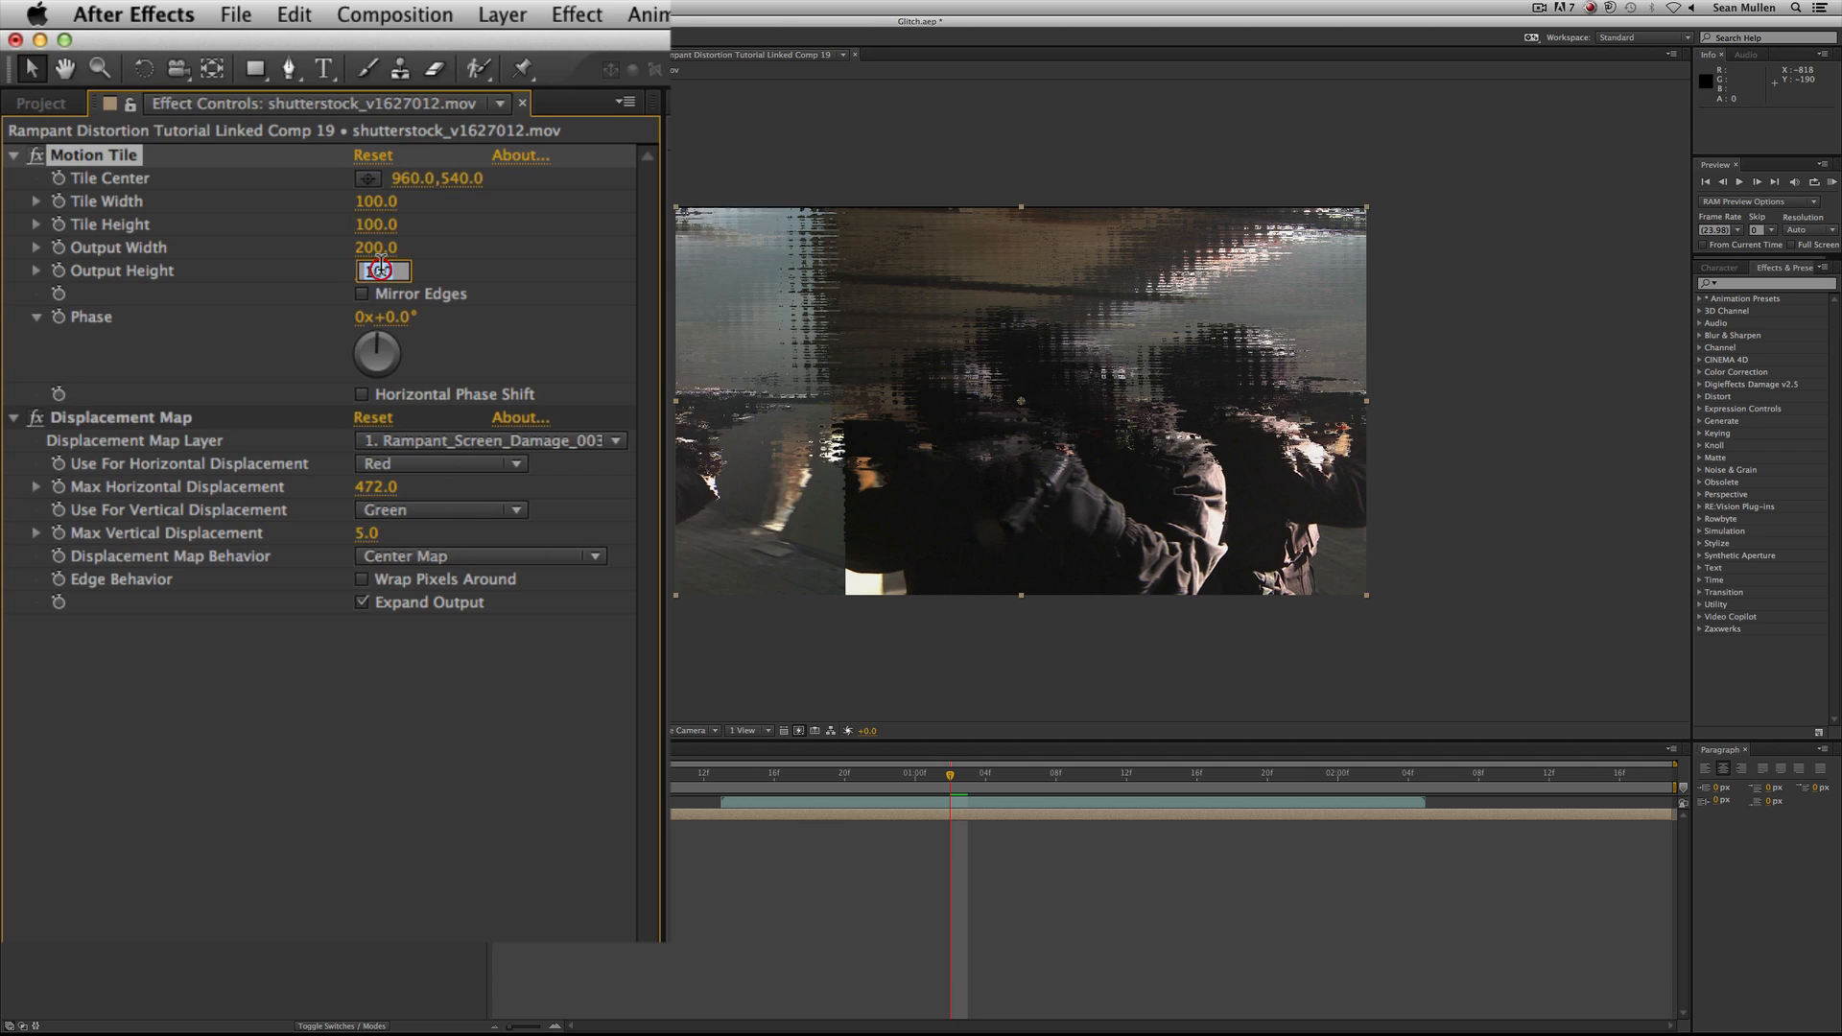
pyautogui.write('200')
pyautogui.press('Return')
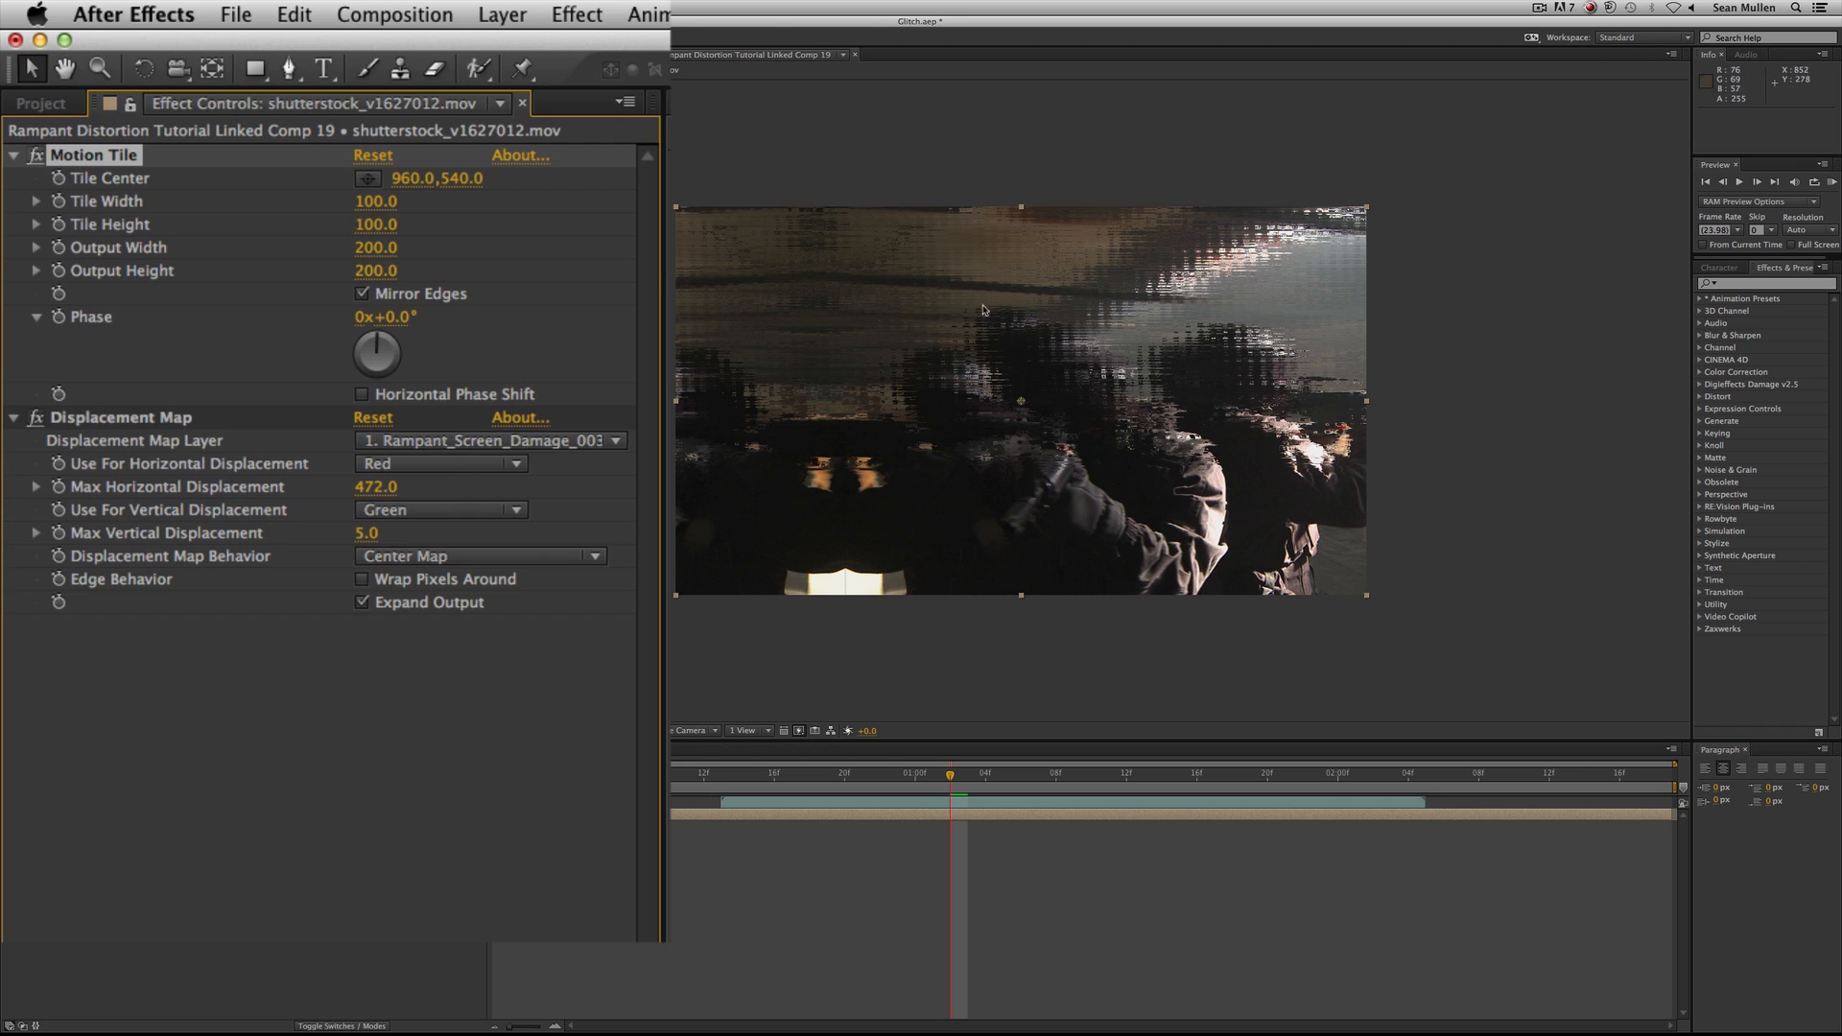
# Try shutterstock_v1627012.mov itself as the Displacement Map layer.
pyautogui.click(367, 659)
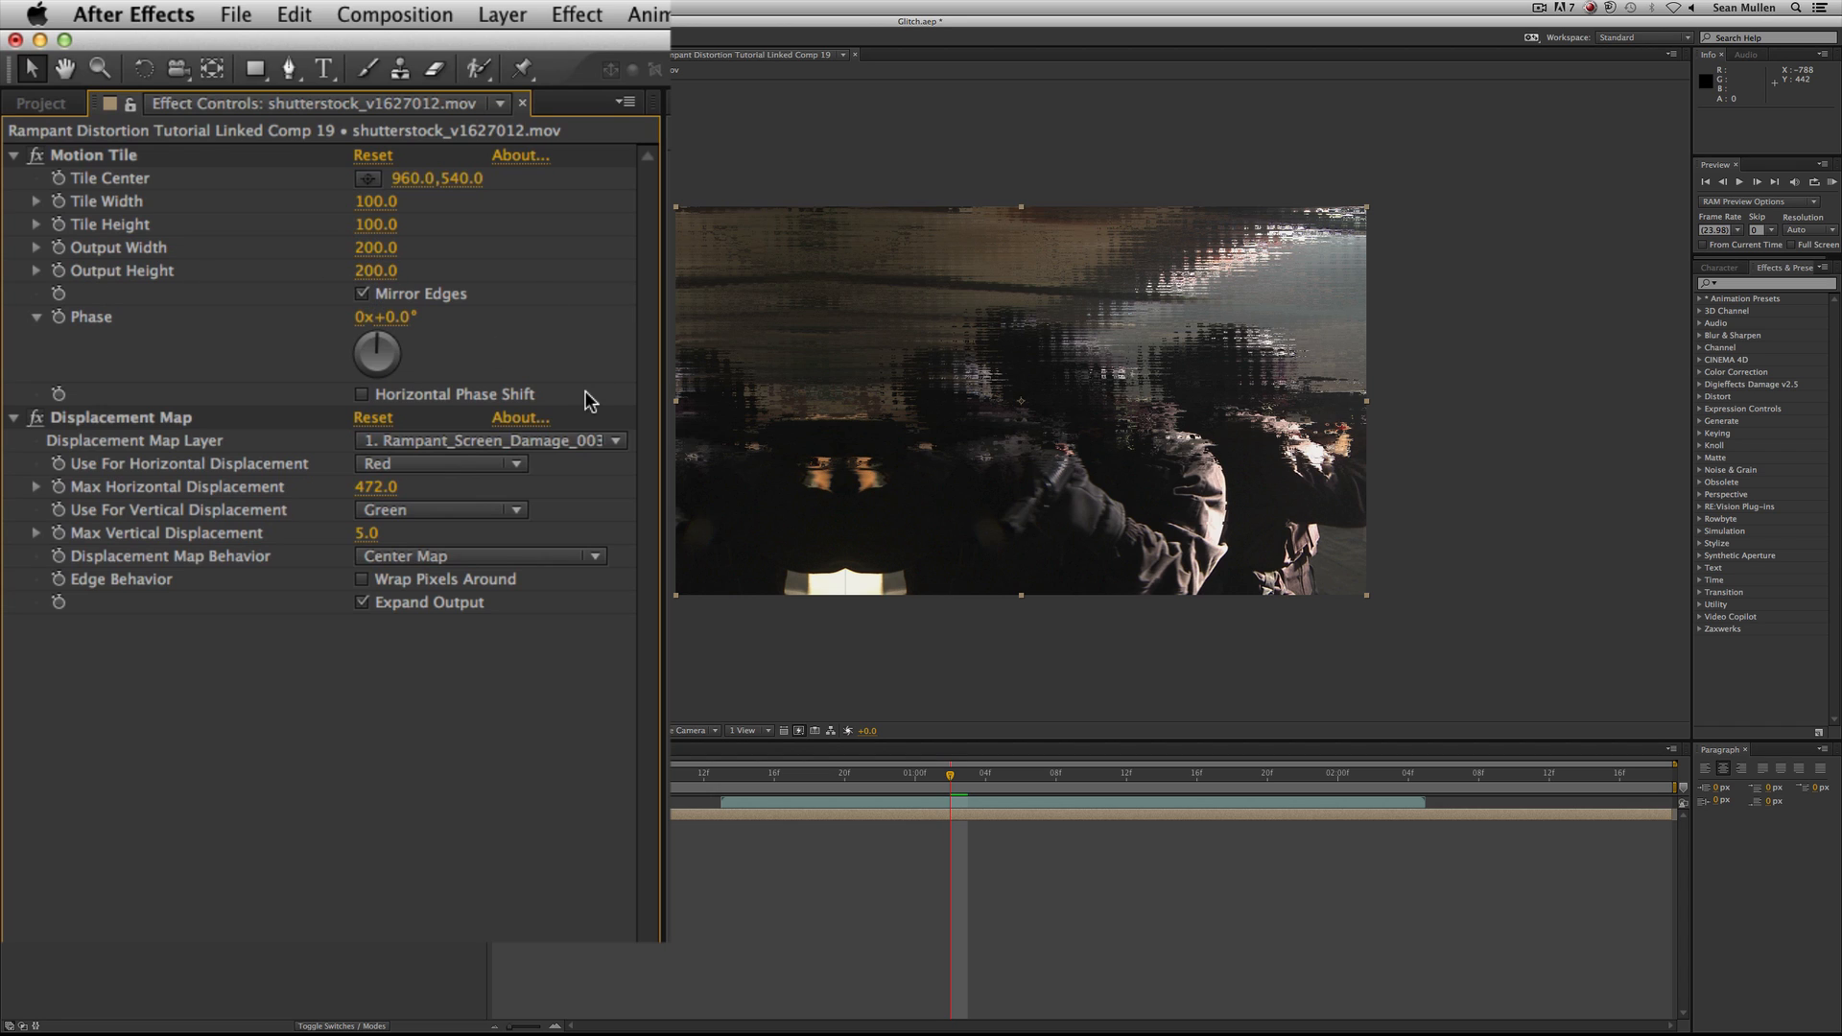
pyautogui.click(181, 419)
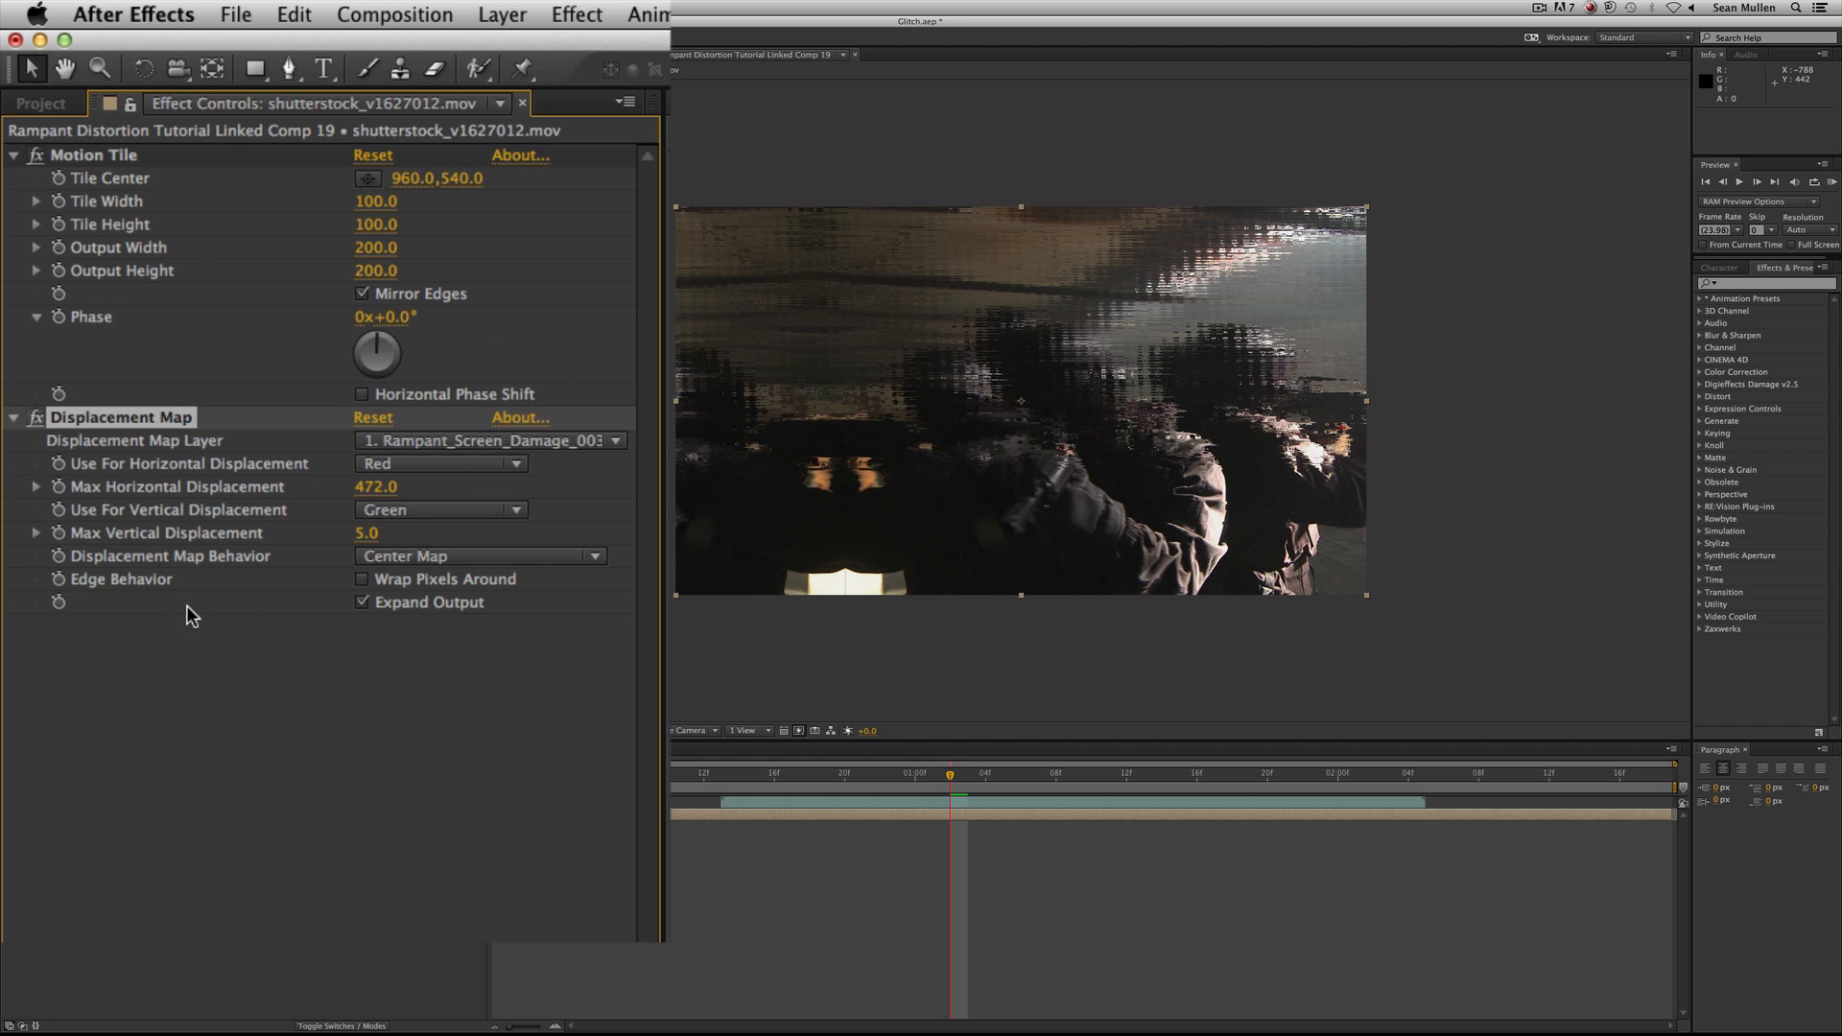
pyautogui.click(429, 443)
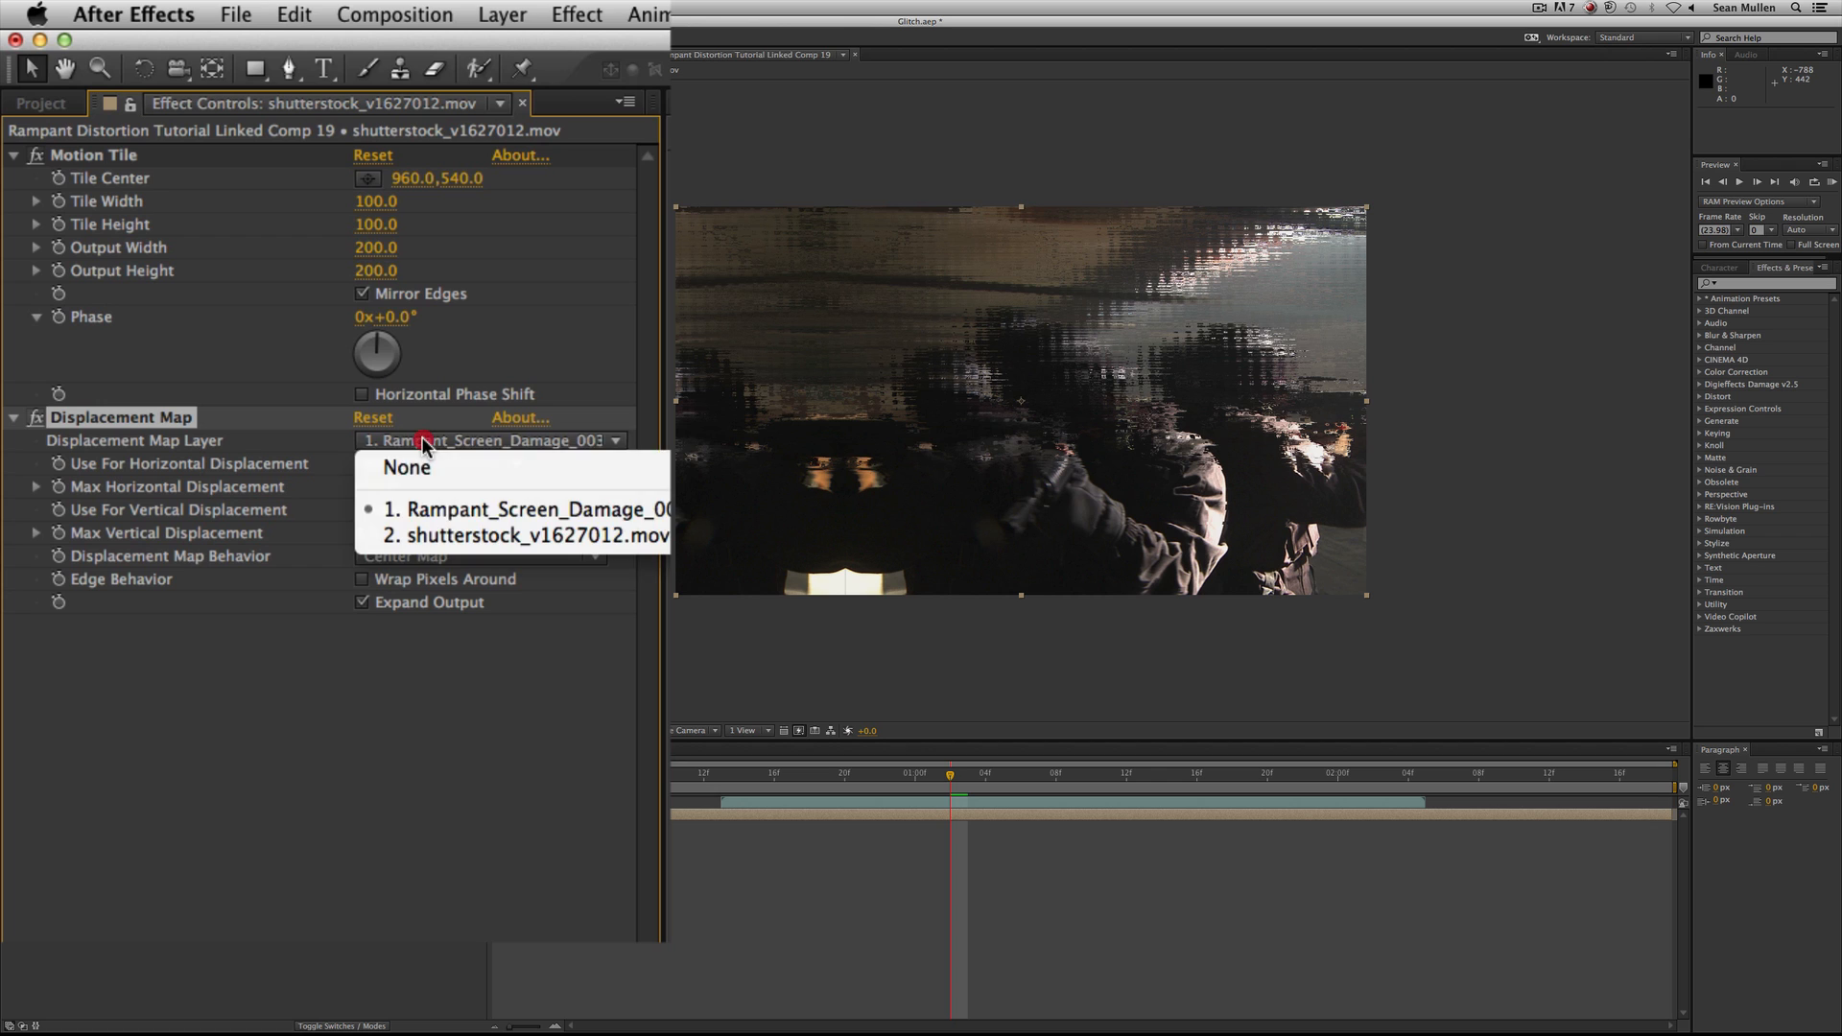
pyautogui.click(422, 535)
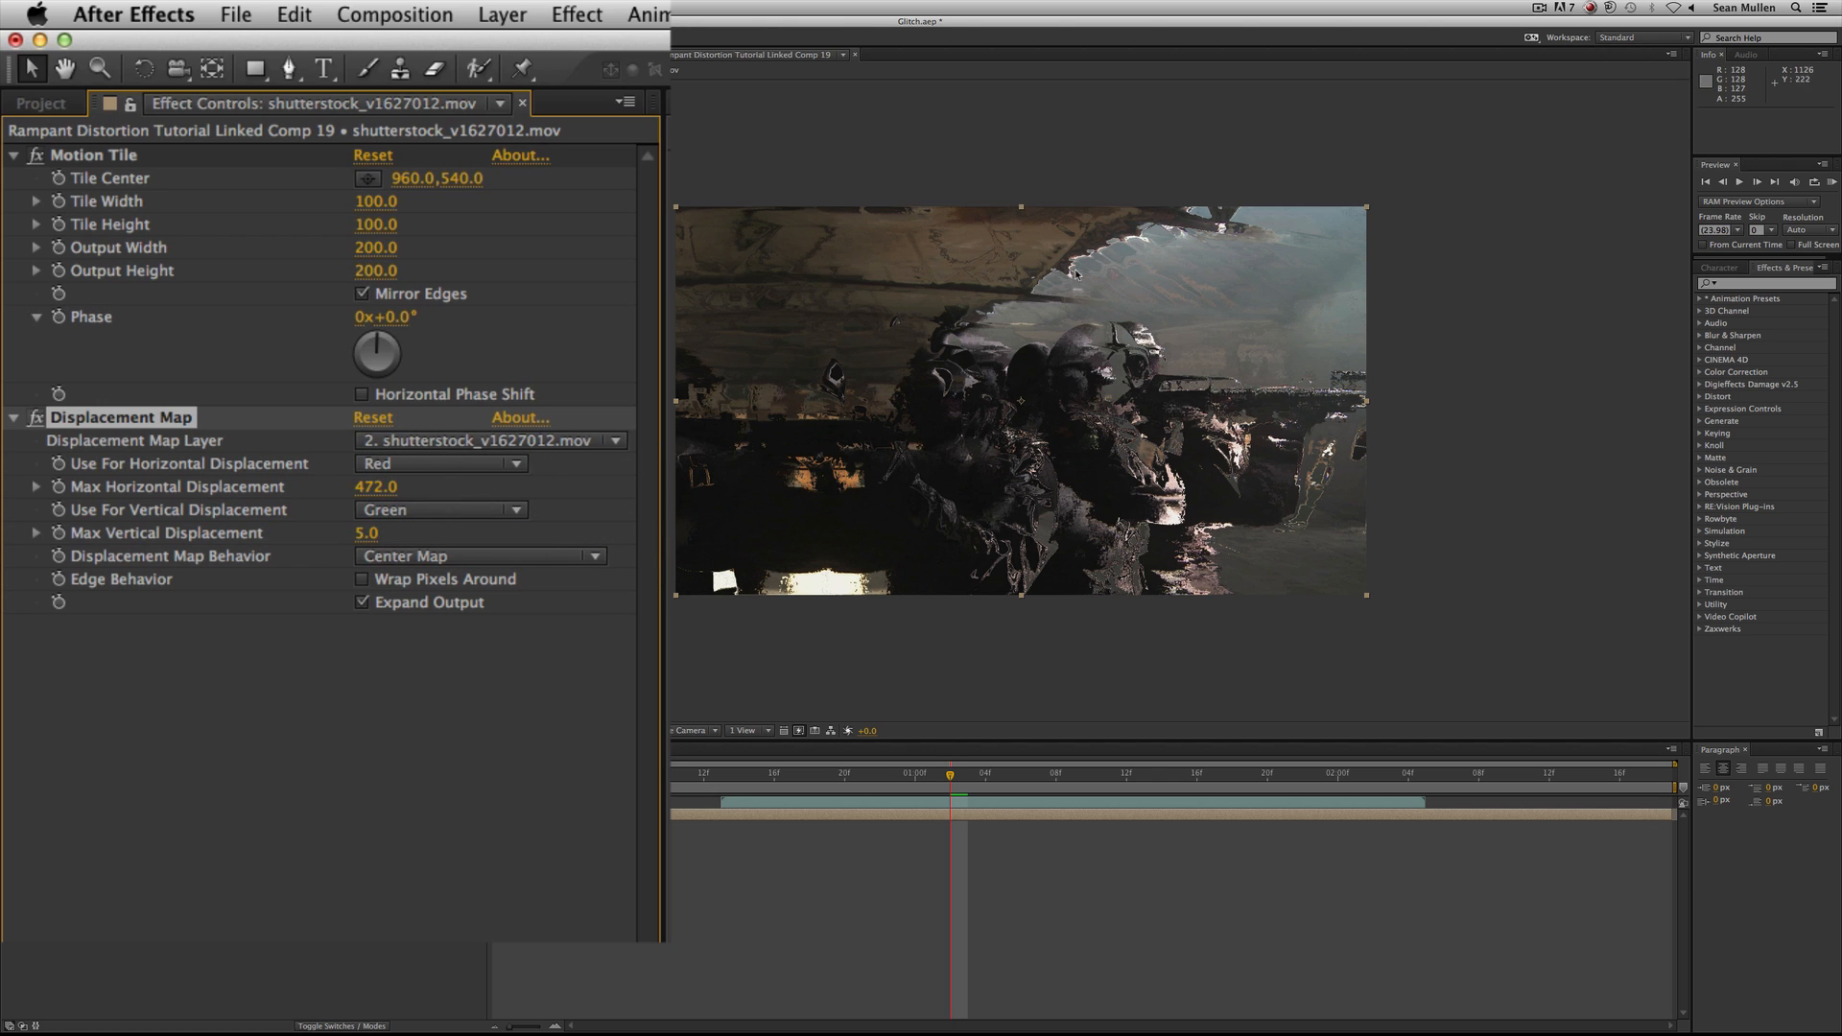
# Set Max Horizontal Displacement to 508 and switch the Displacement Map layer back to Rampant_Screen_Damage_003.mov.
pyautogui.moveTo(376, 488); pyautogui.dragTo(422, 496)
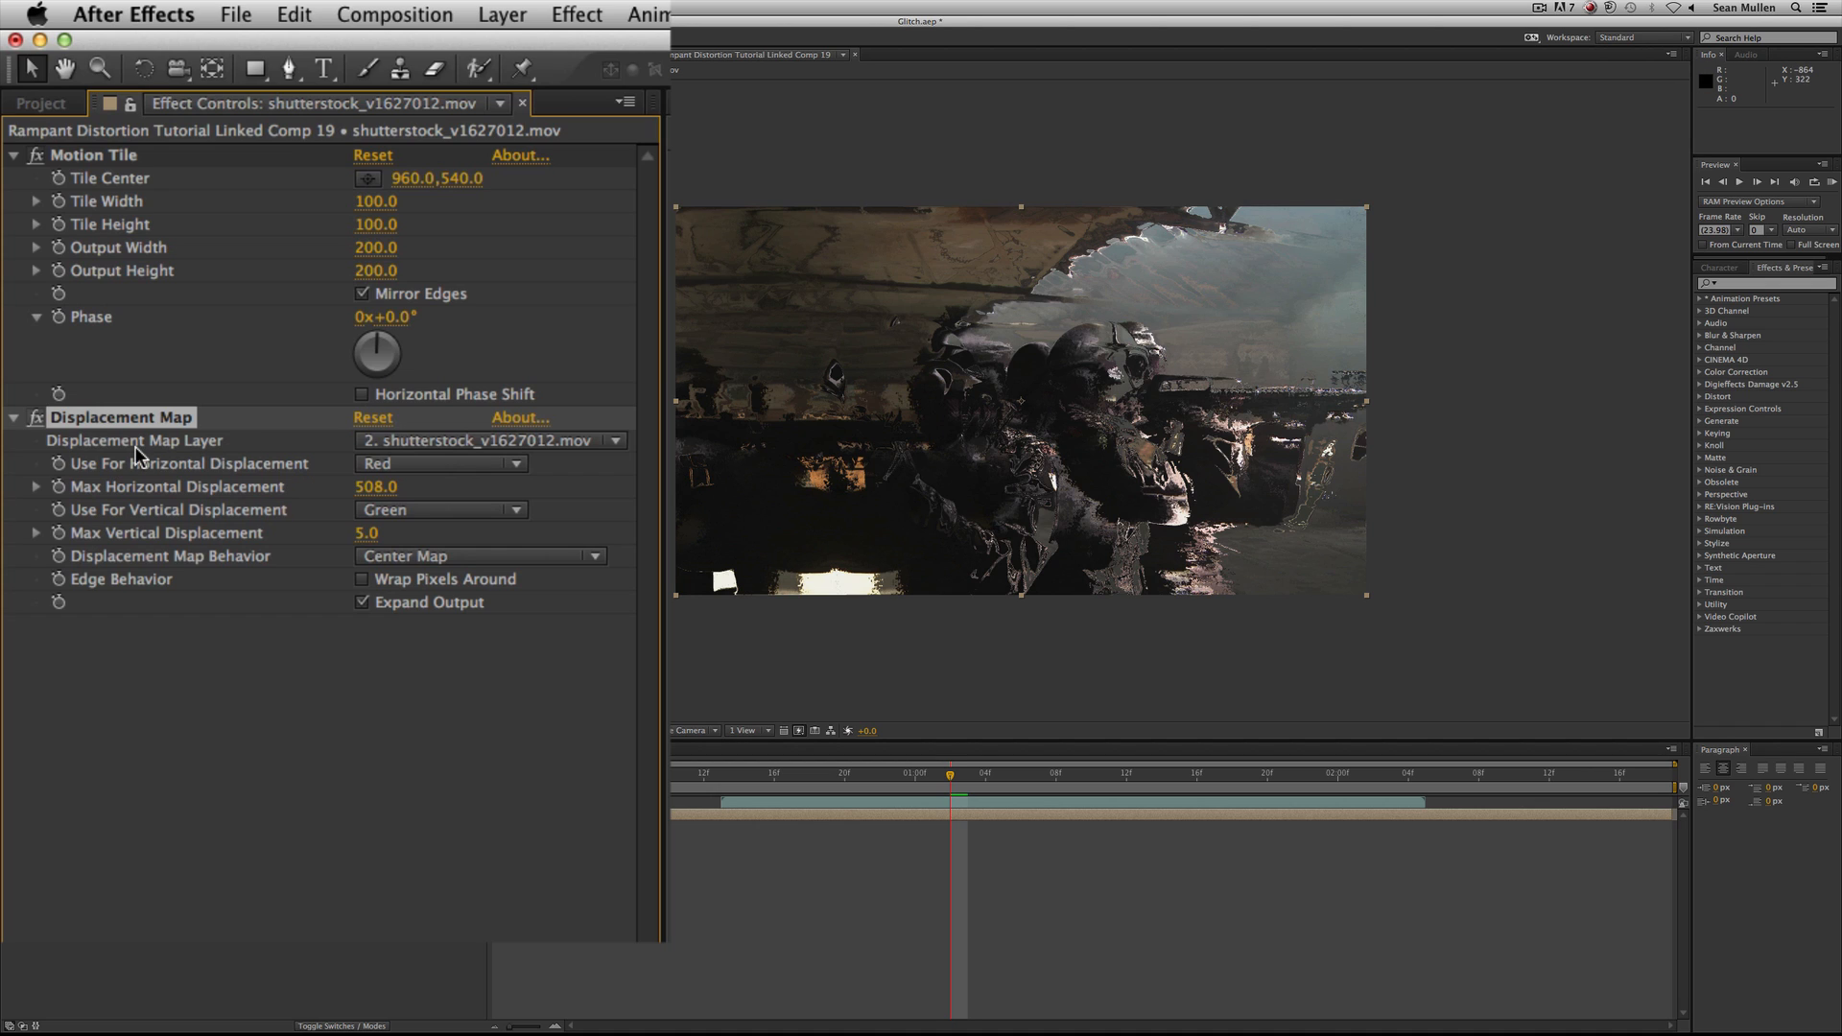
pyautogui.click(434, 449)
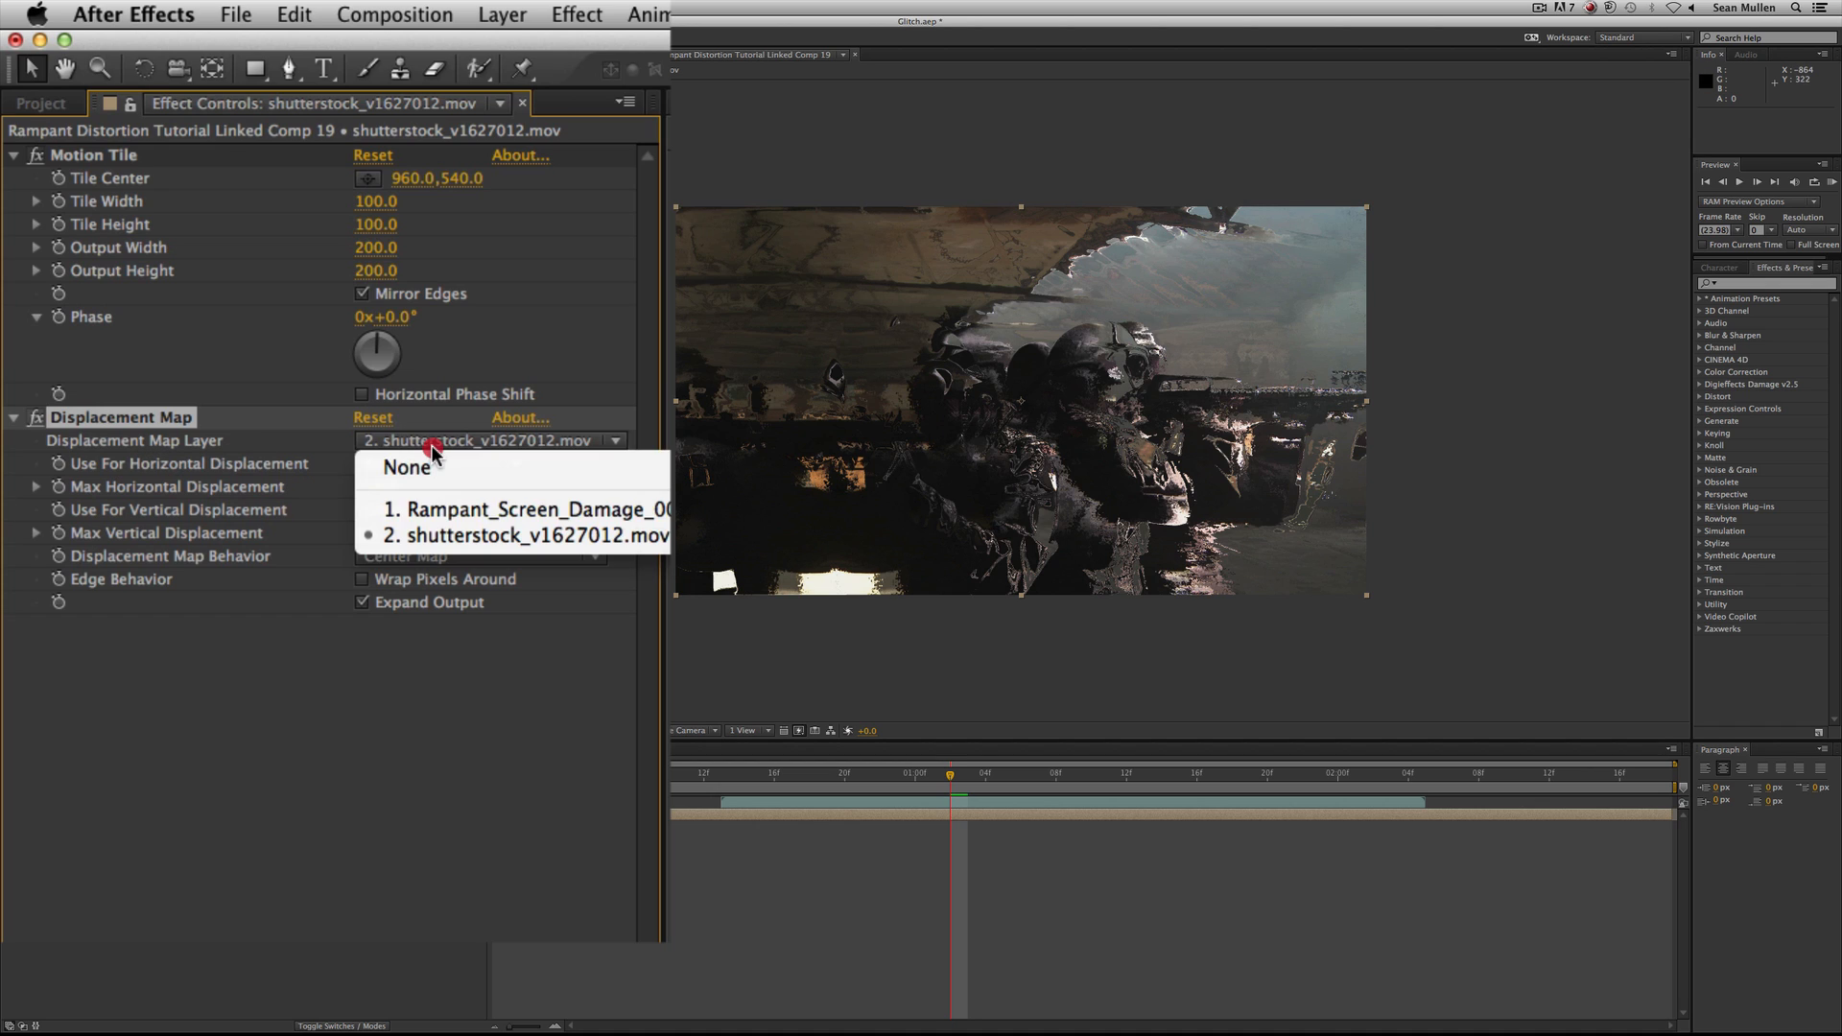
pyautogui.click(655, 508)
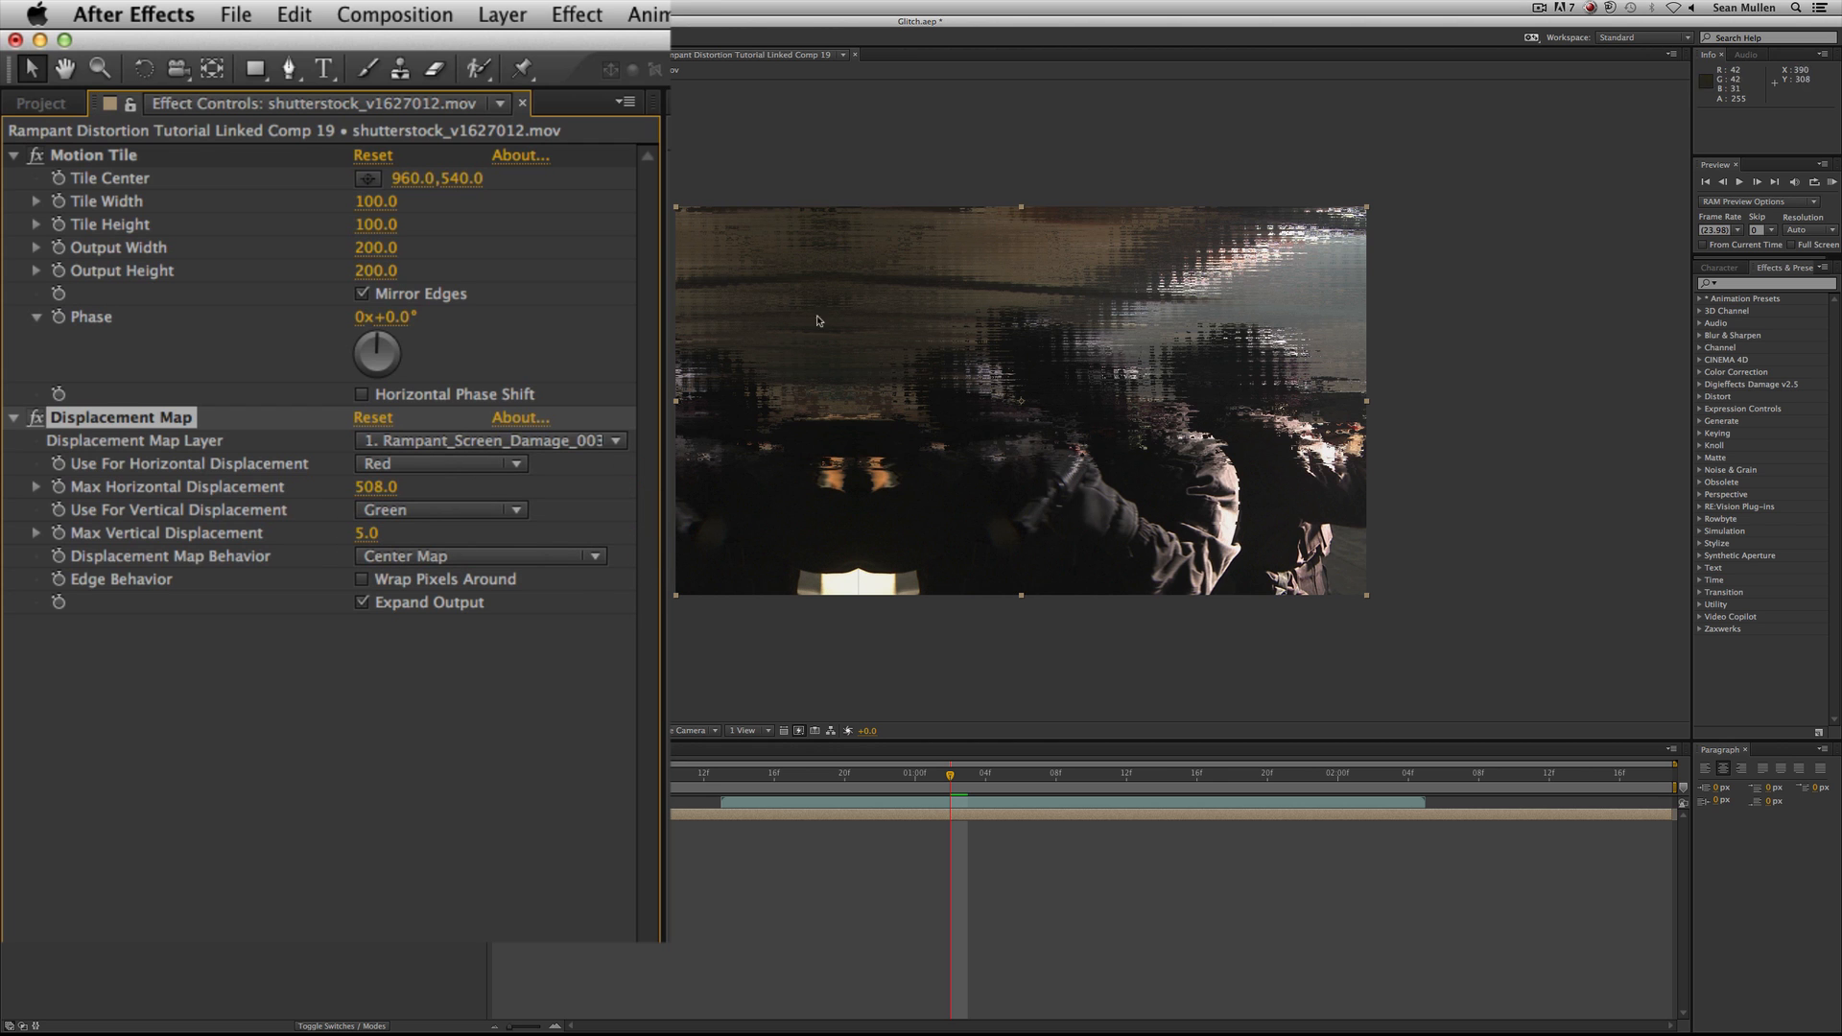
# Turn the visibility of the Rampant_Screen_Damage_003.mov layer back on.
pyautogui.click(96, 966)
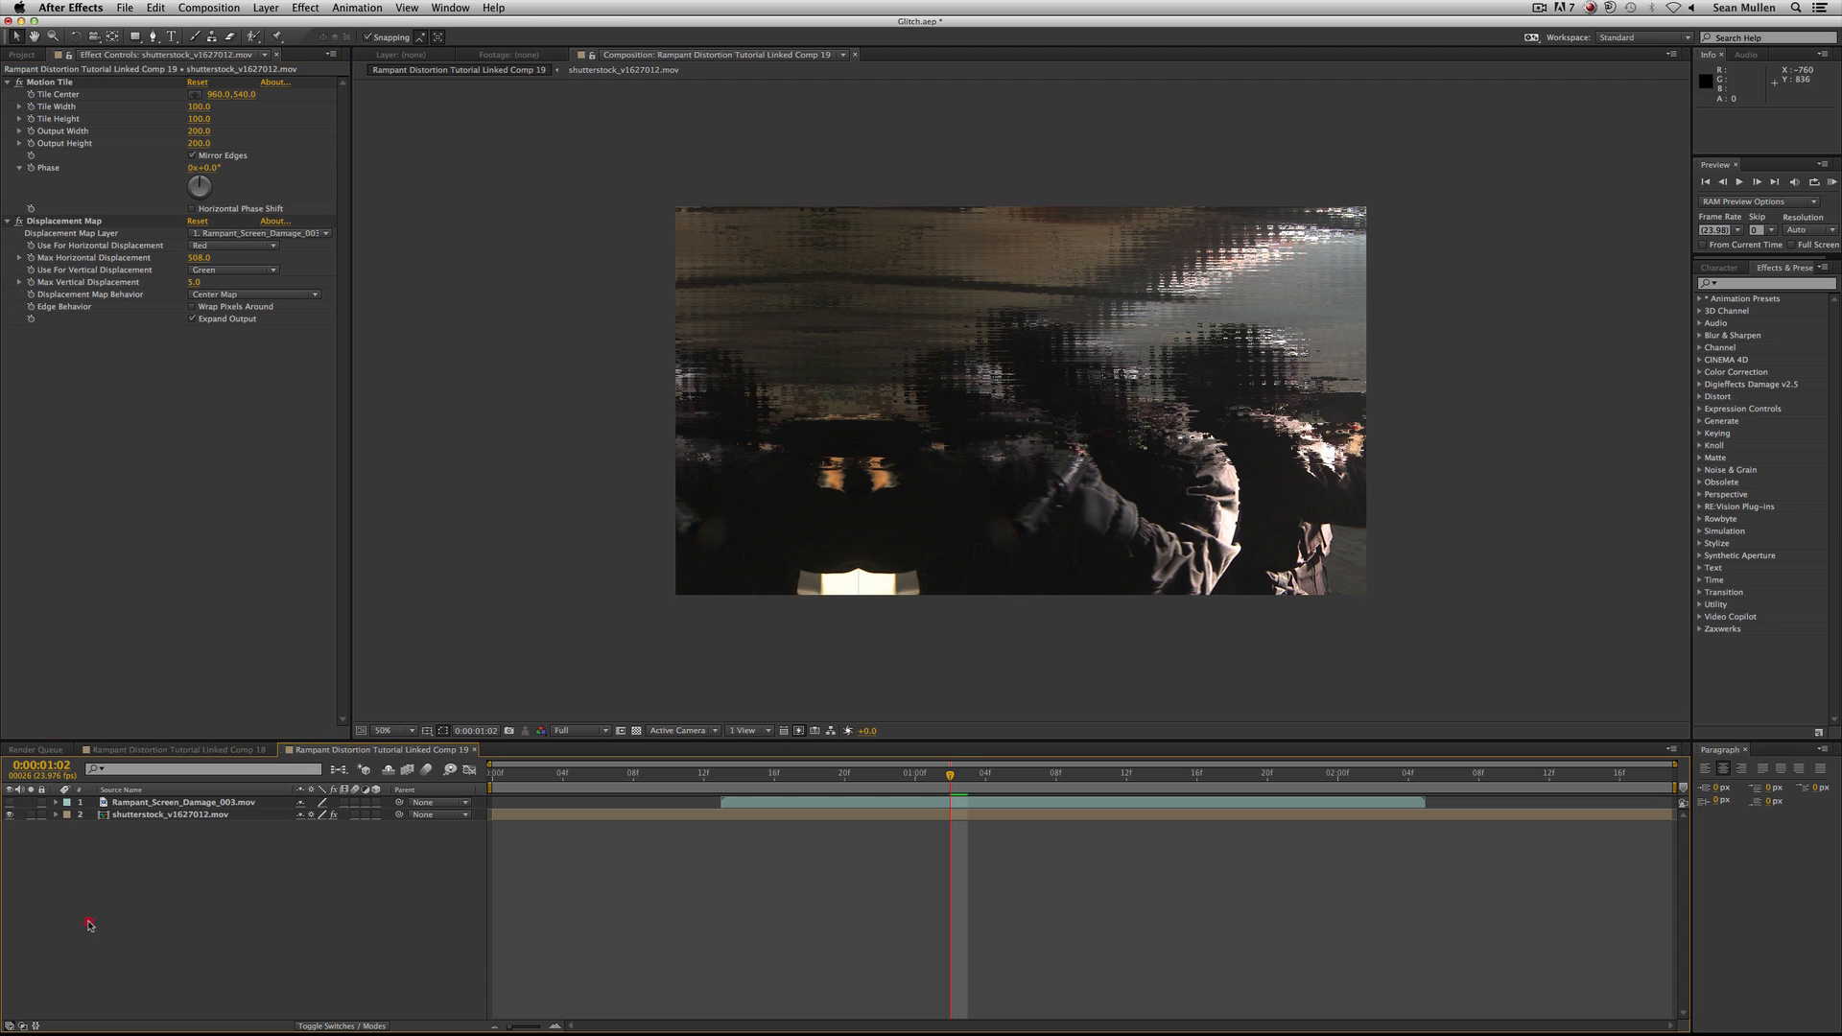
pyautogui.click(10, 802)
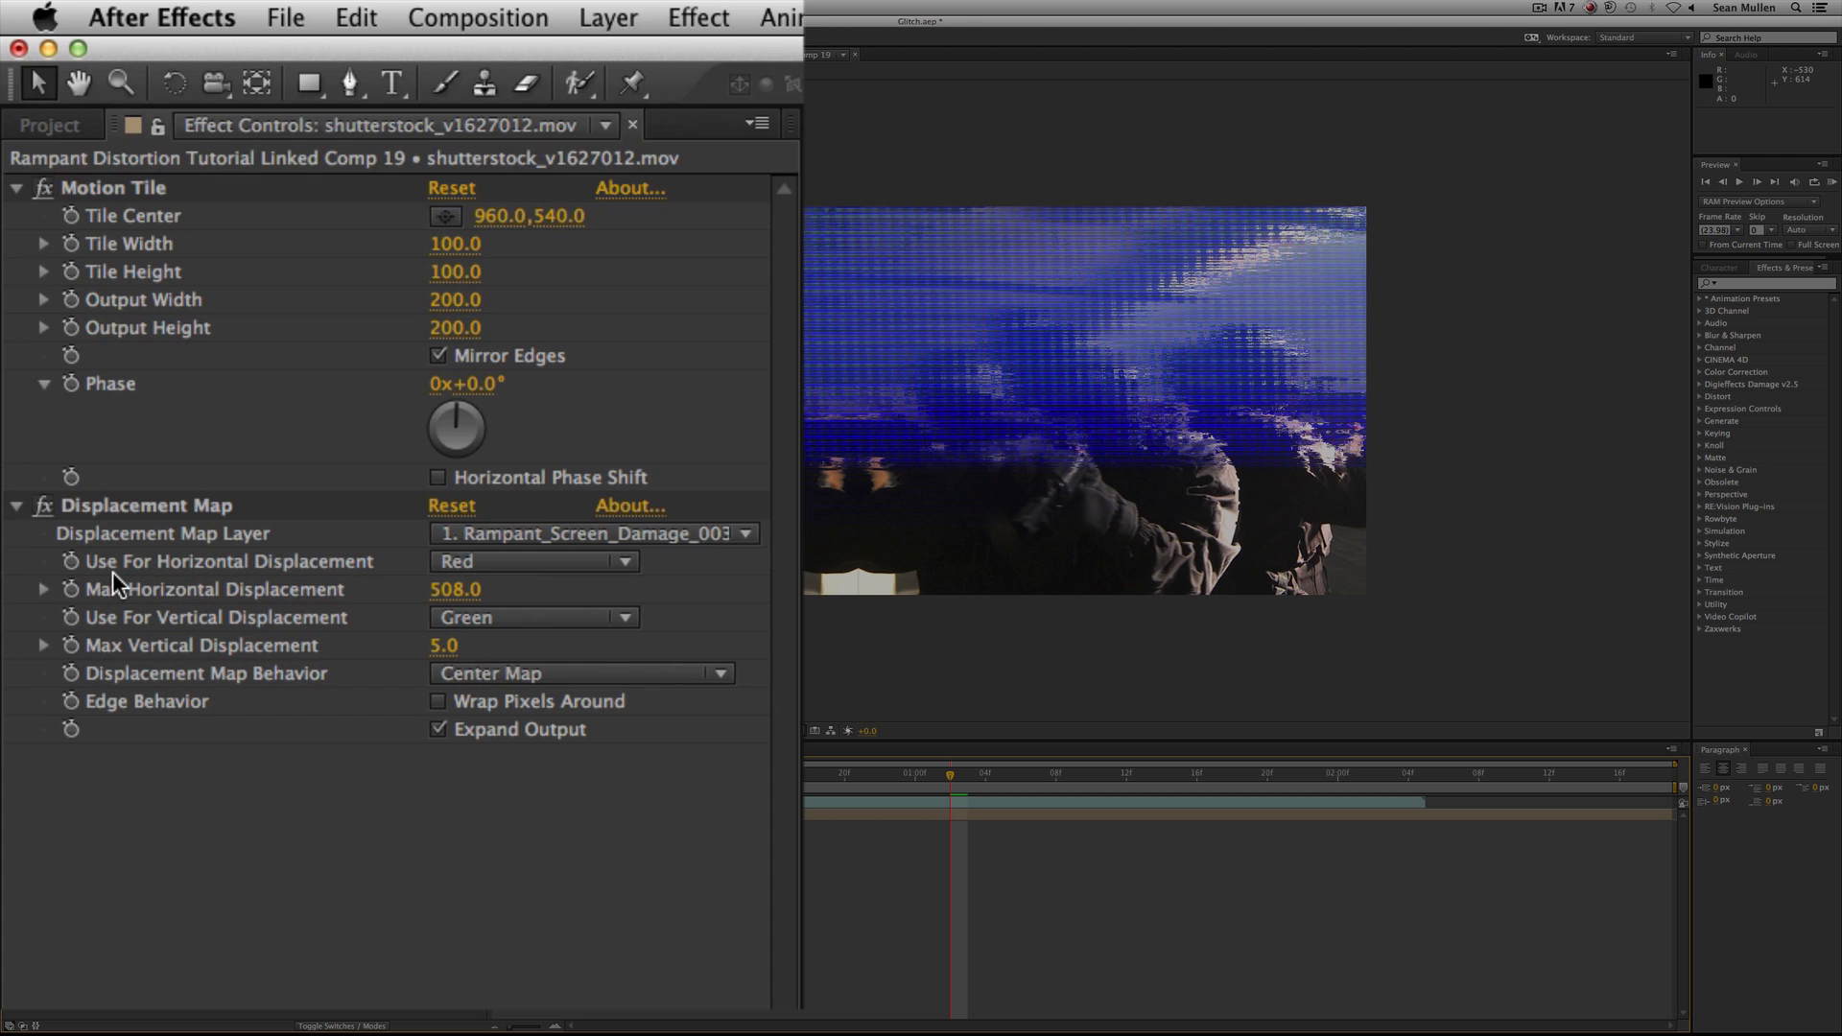
# Set both Use For Horizontal Displacement and Use For Vertical Displacement to Luminance in the Displacement Map effect.
pyautogui.click(489, 567)
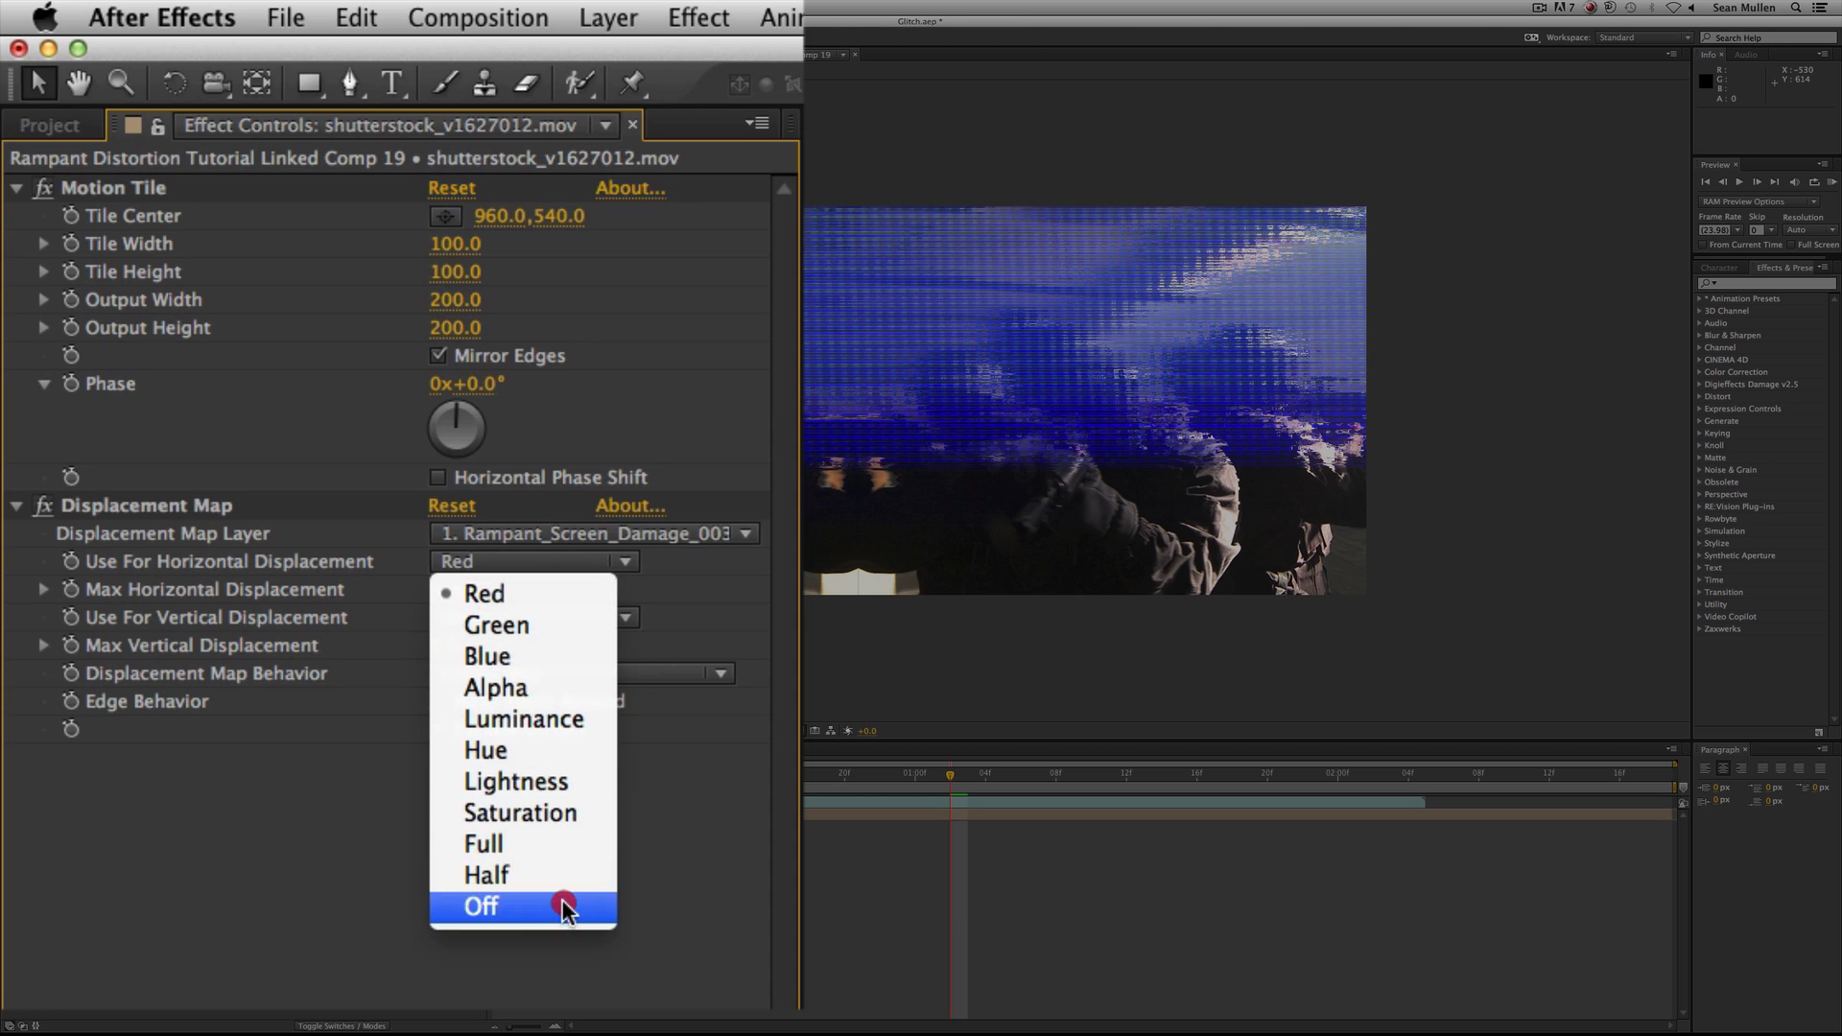
pyautogui.click(534, 718)
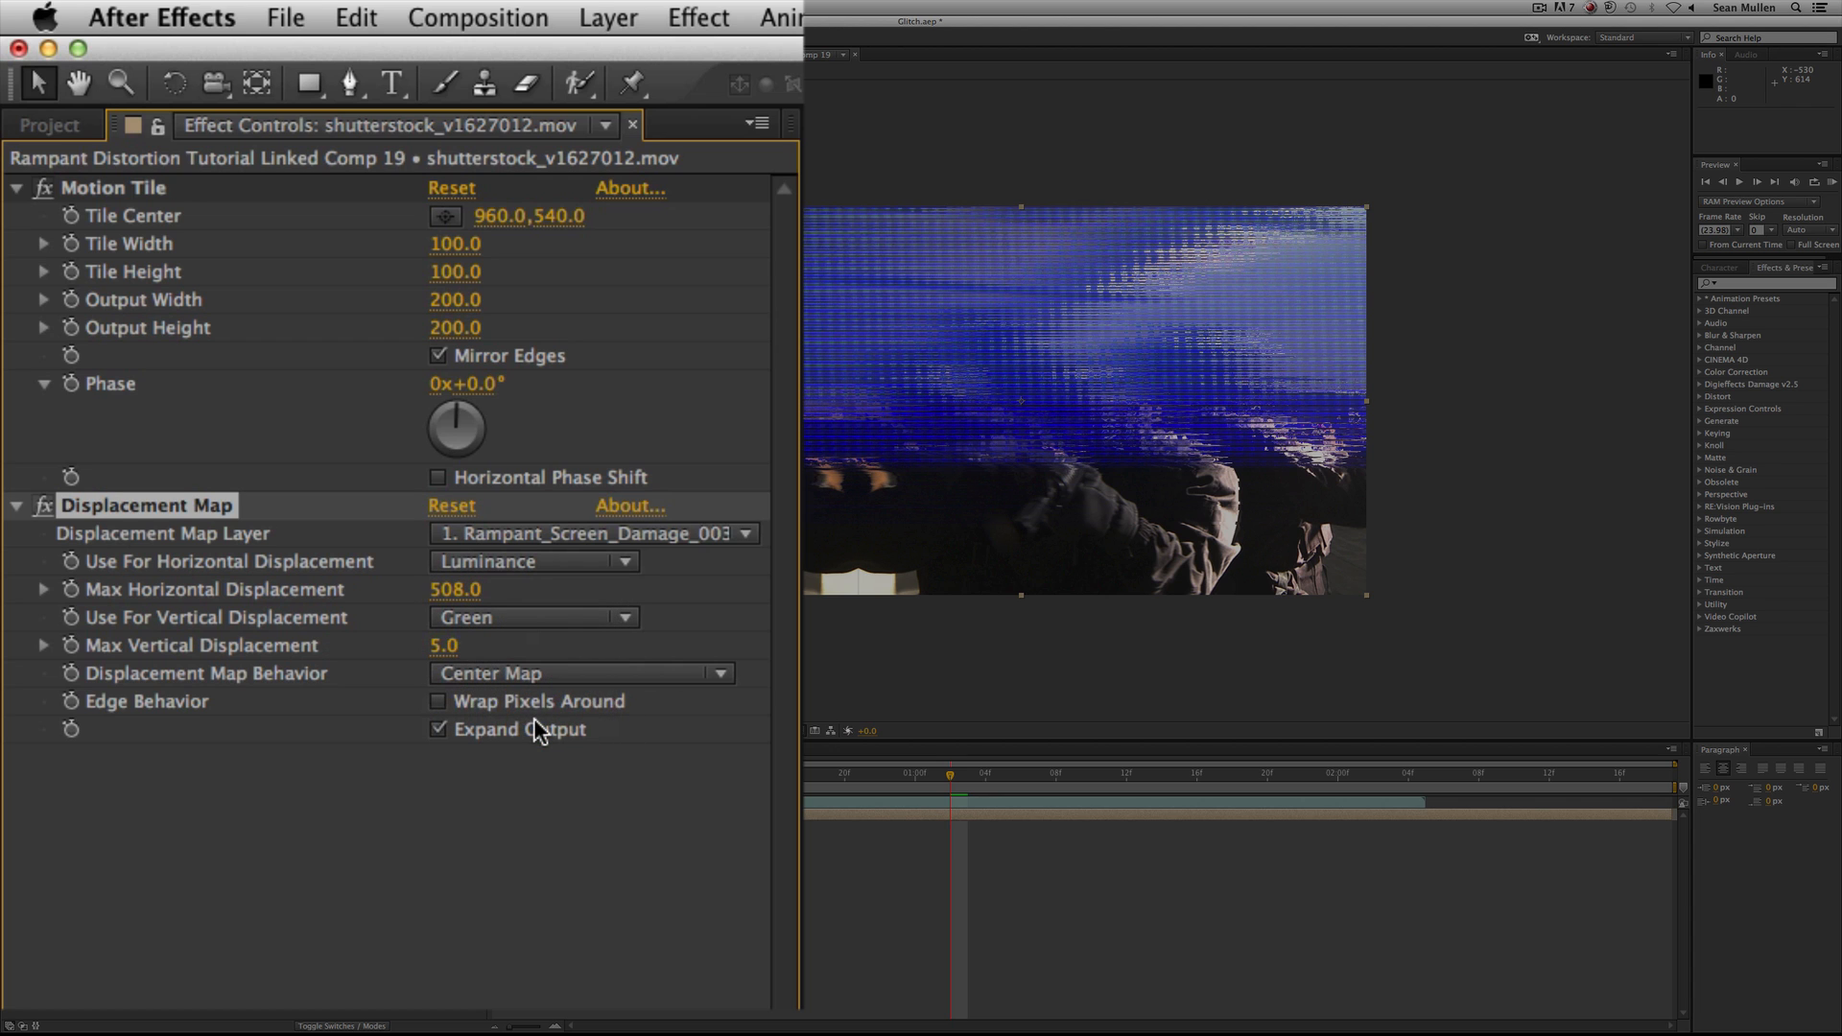
pyautogui.click(566, 624)
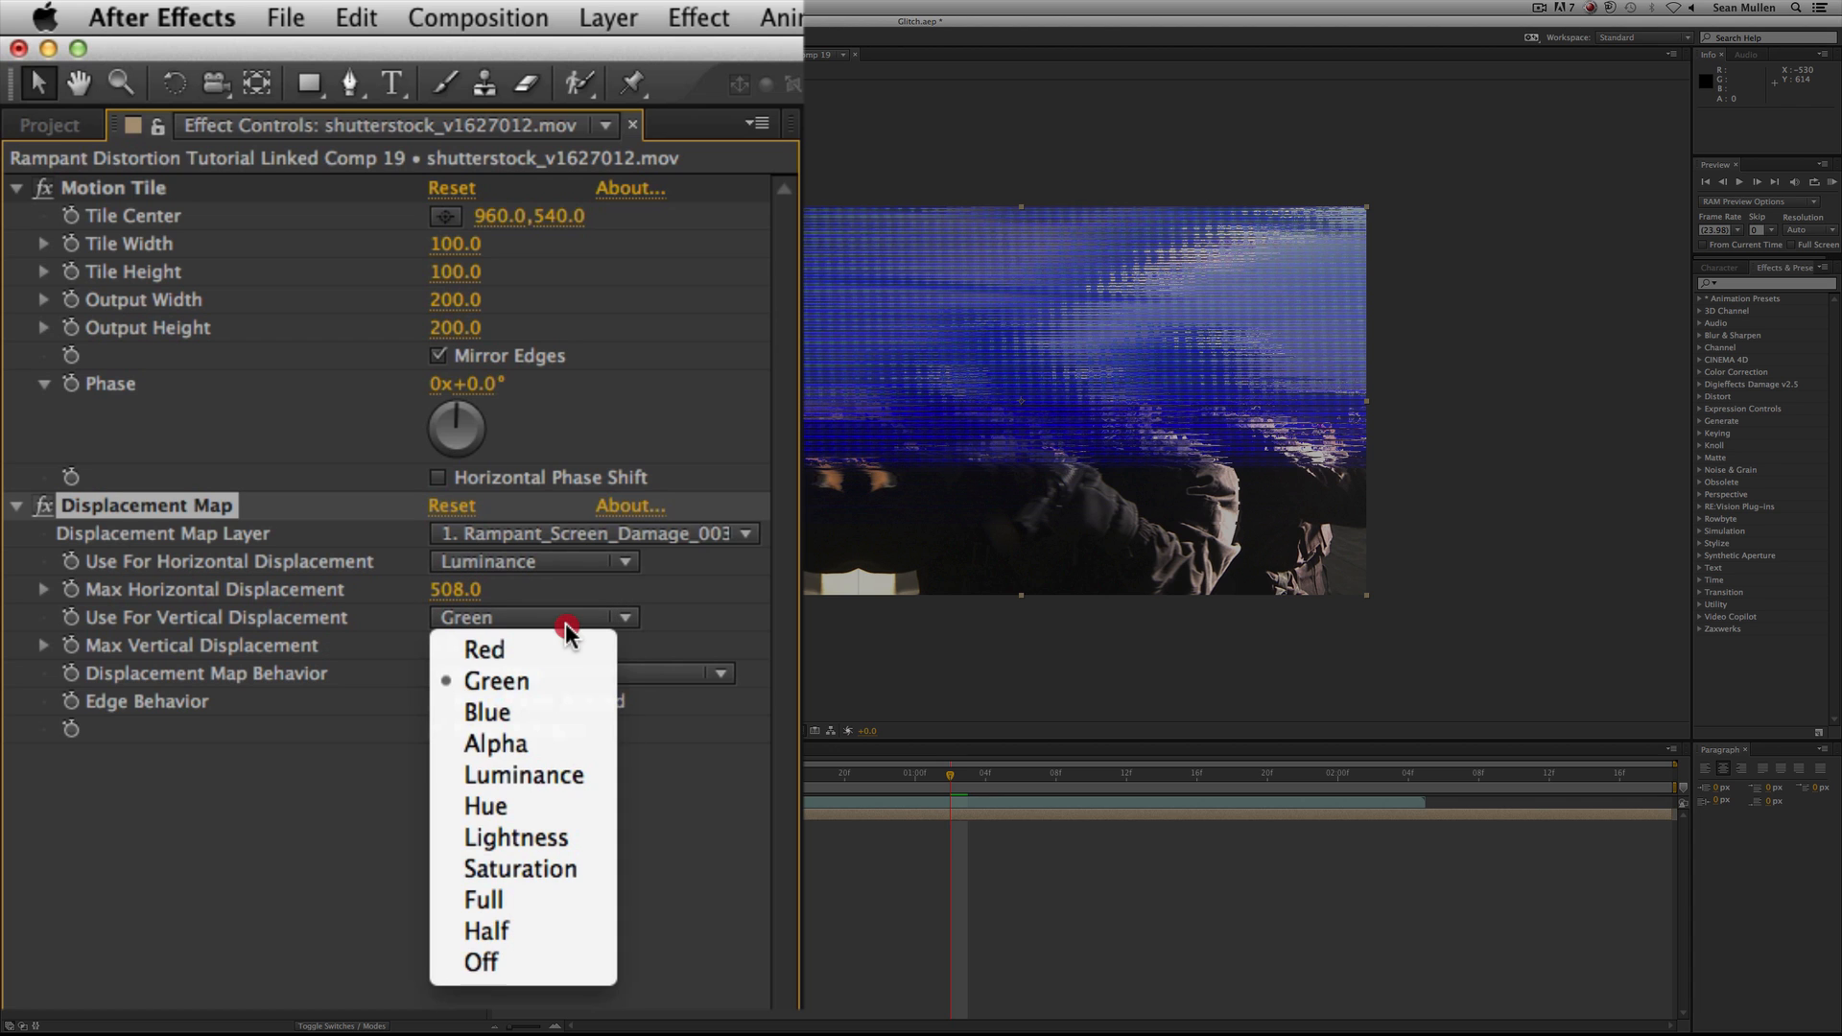
pyautogui.click(565, 775)
pyautogui.click(494, 1003)
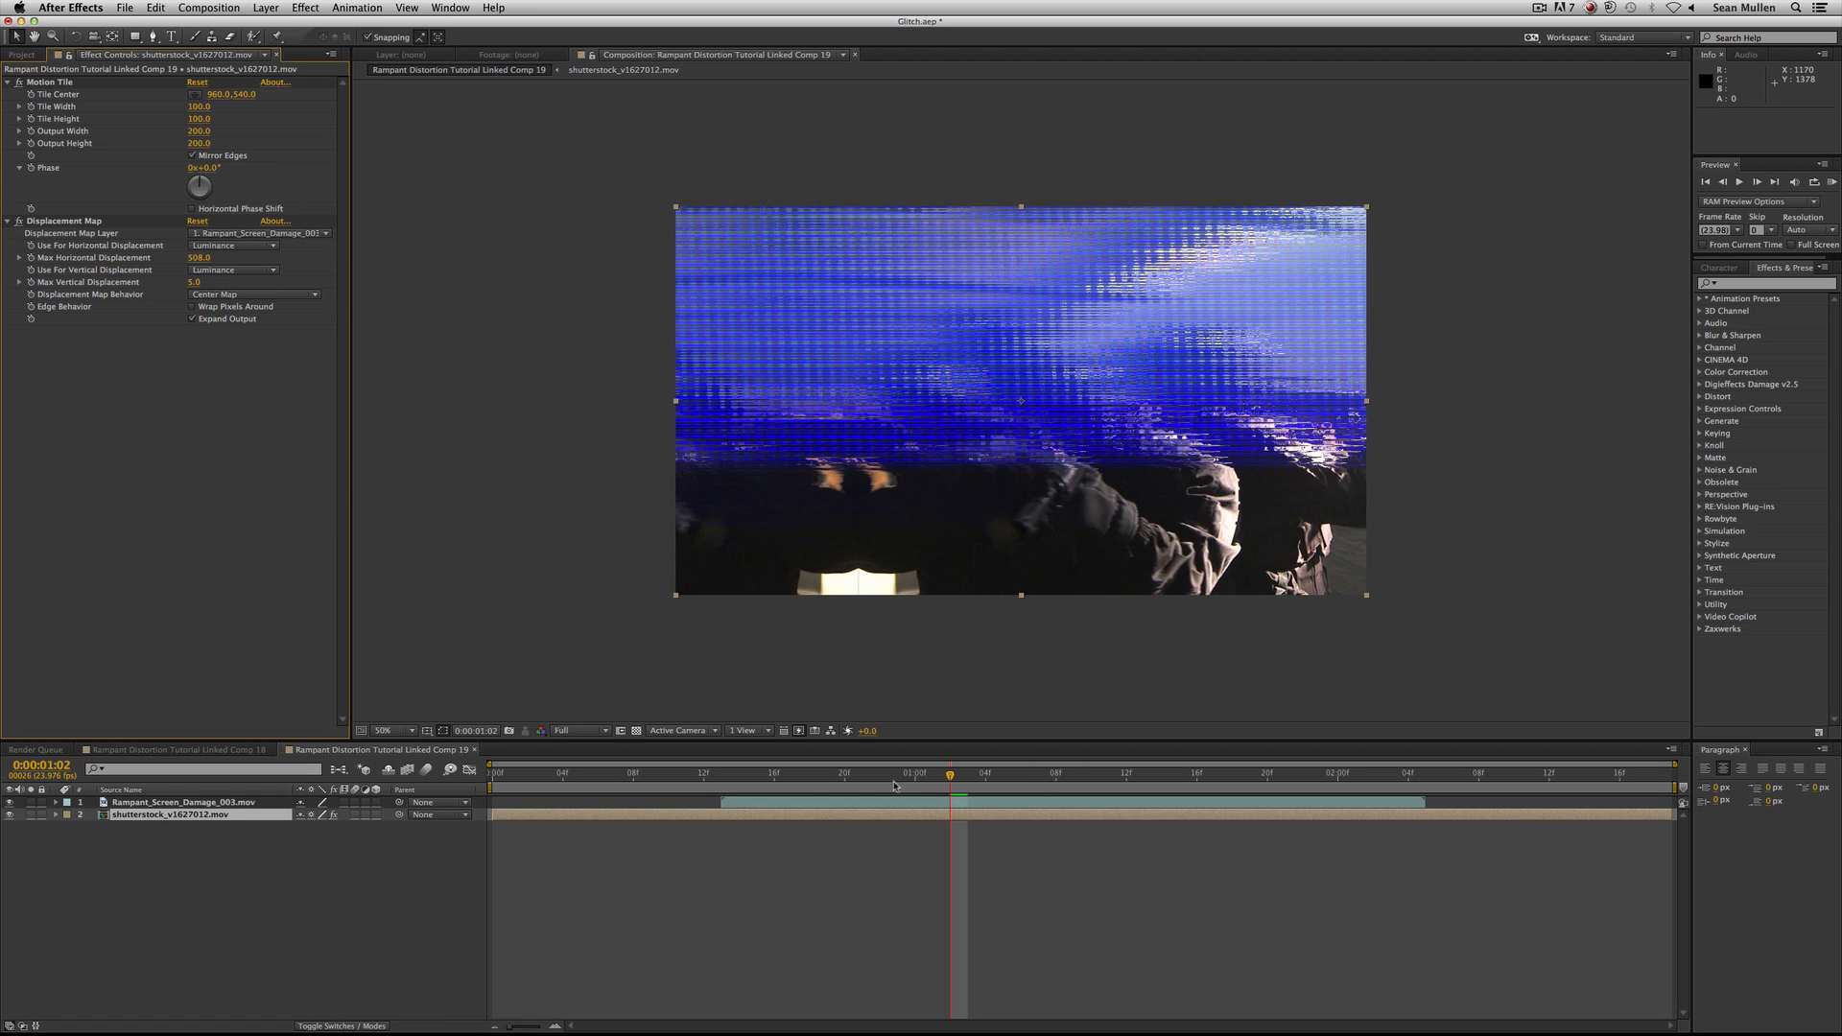
# Start keyframing Max Horizontal Displacement at 0:00:01:02 and expand the shutterstock_v1627012.mov layer to its Displacement Map properties.
pyautogui.moveTo(904, 770); pyautogui.dragTo(948, 779)
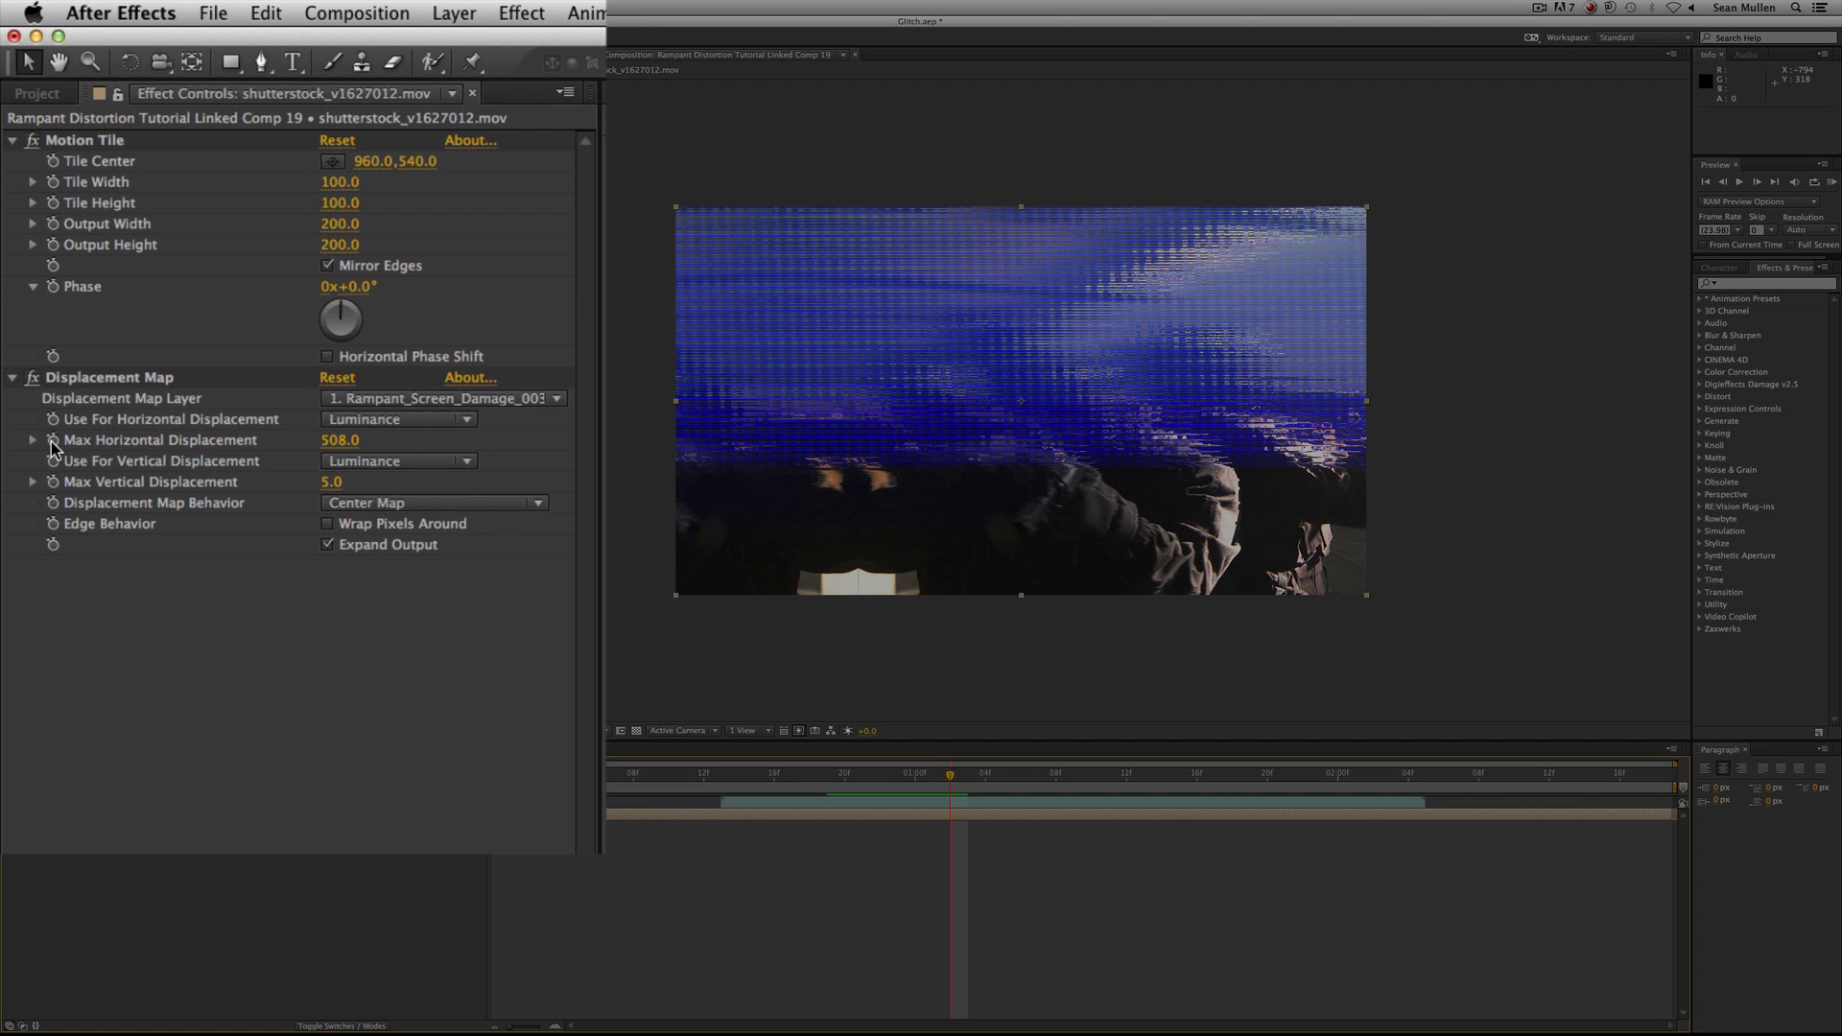
pyautogui.click(53, 441)
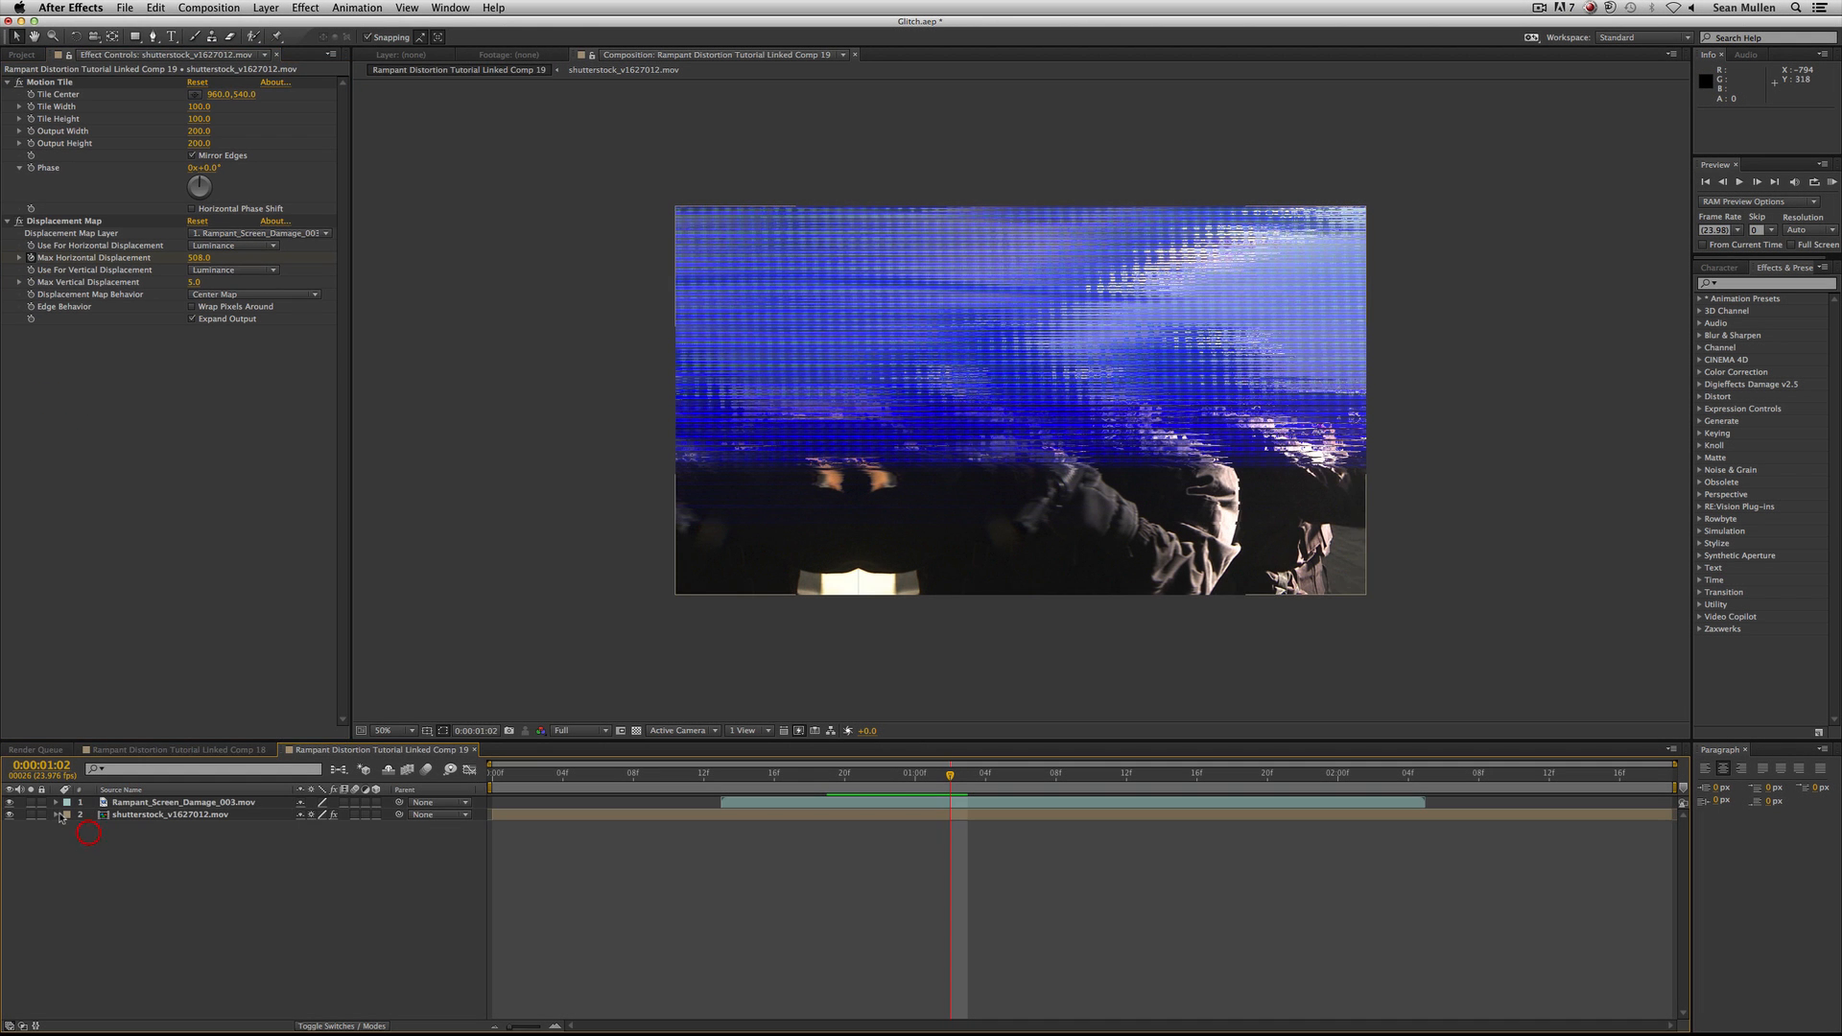
pyautogui.click(57, 814)
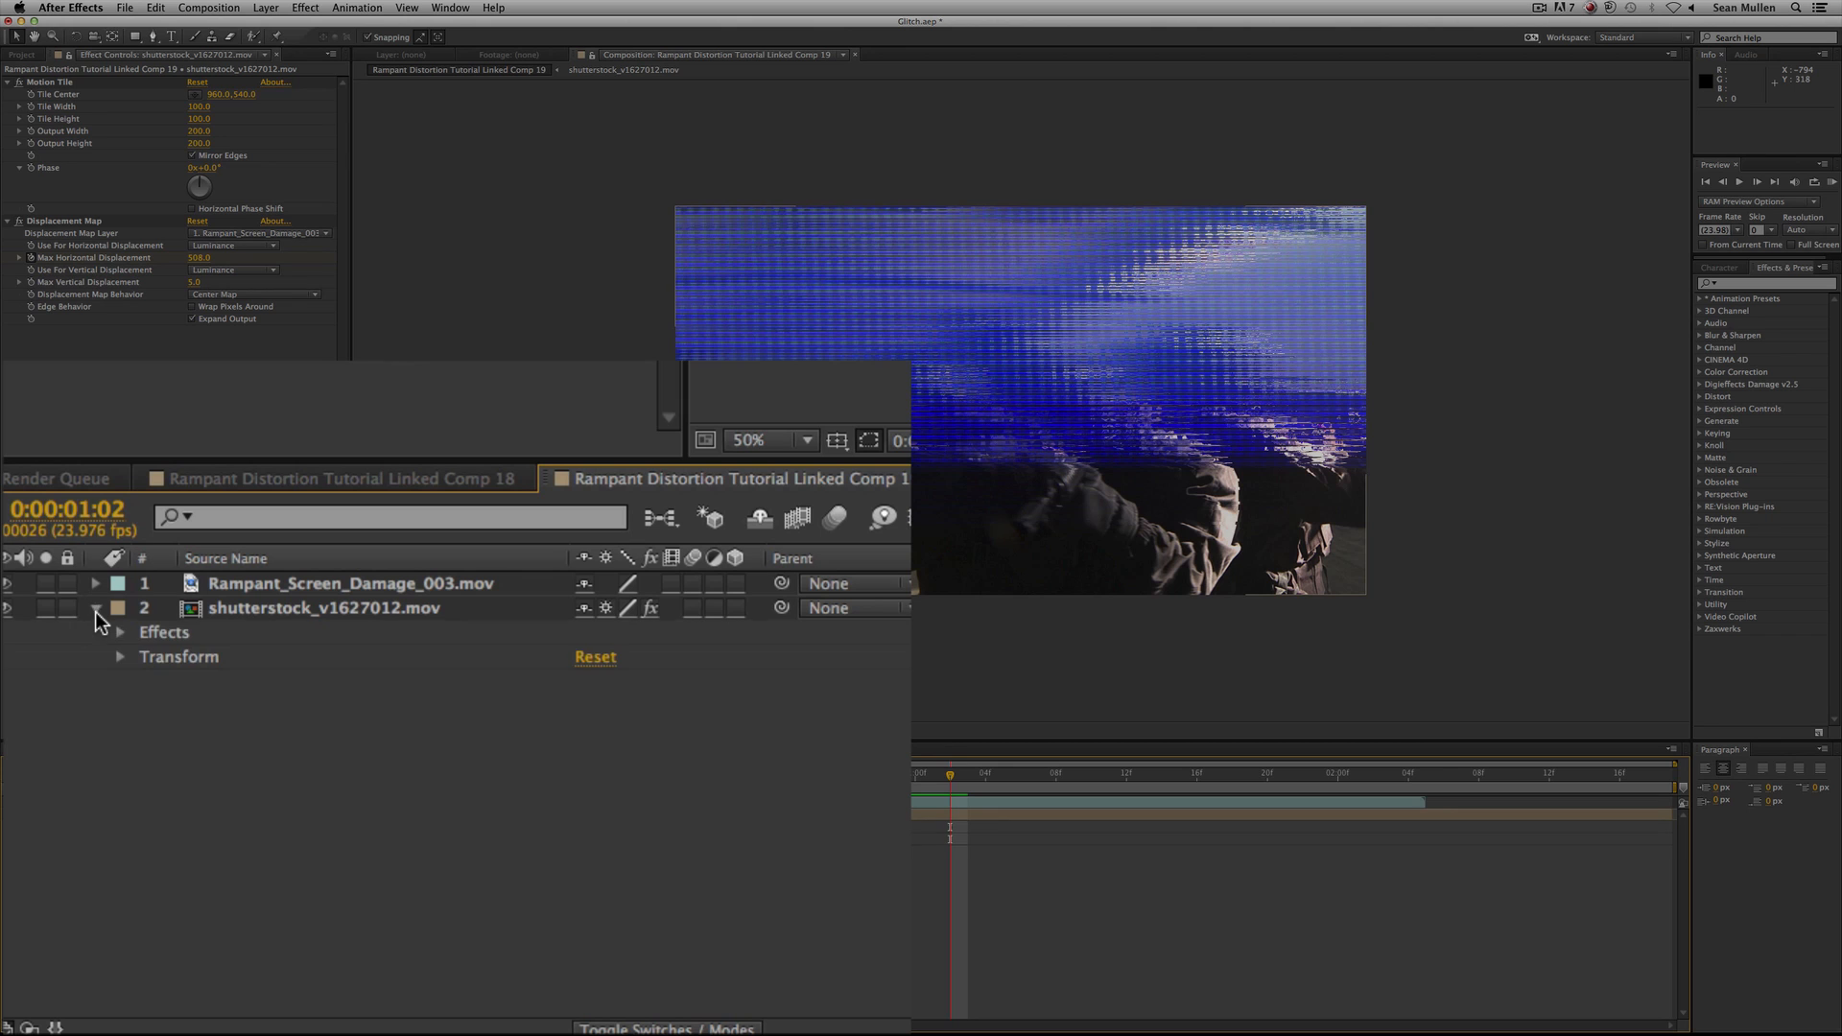
pyautogui.click(121, 633)
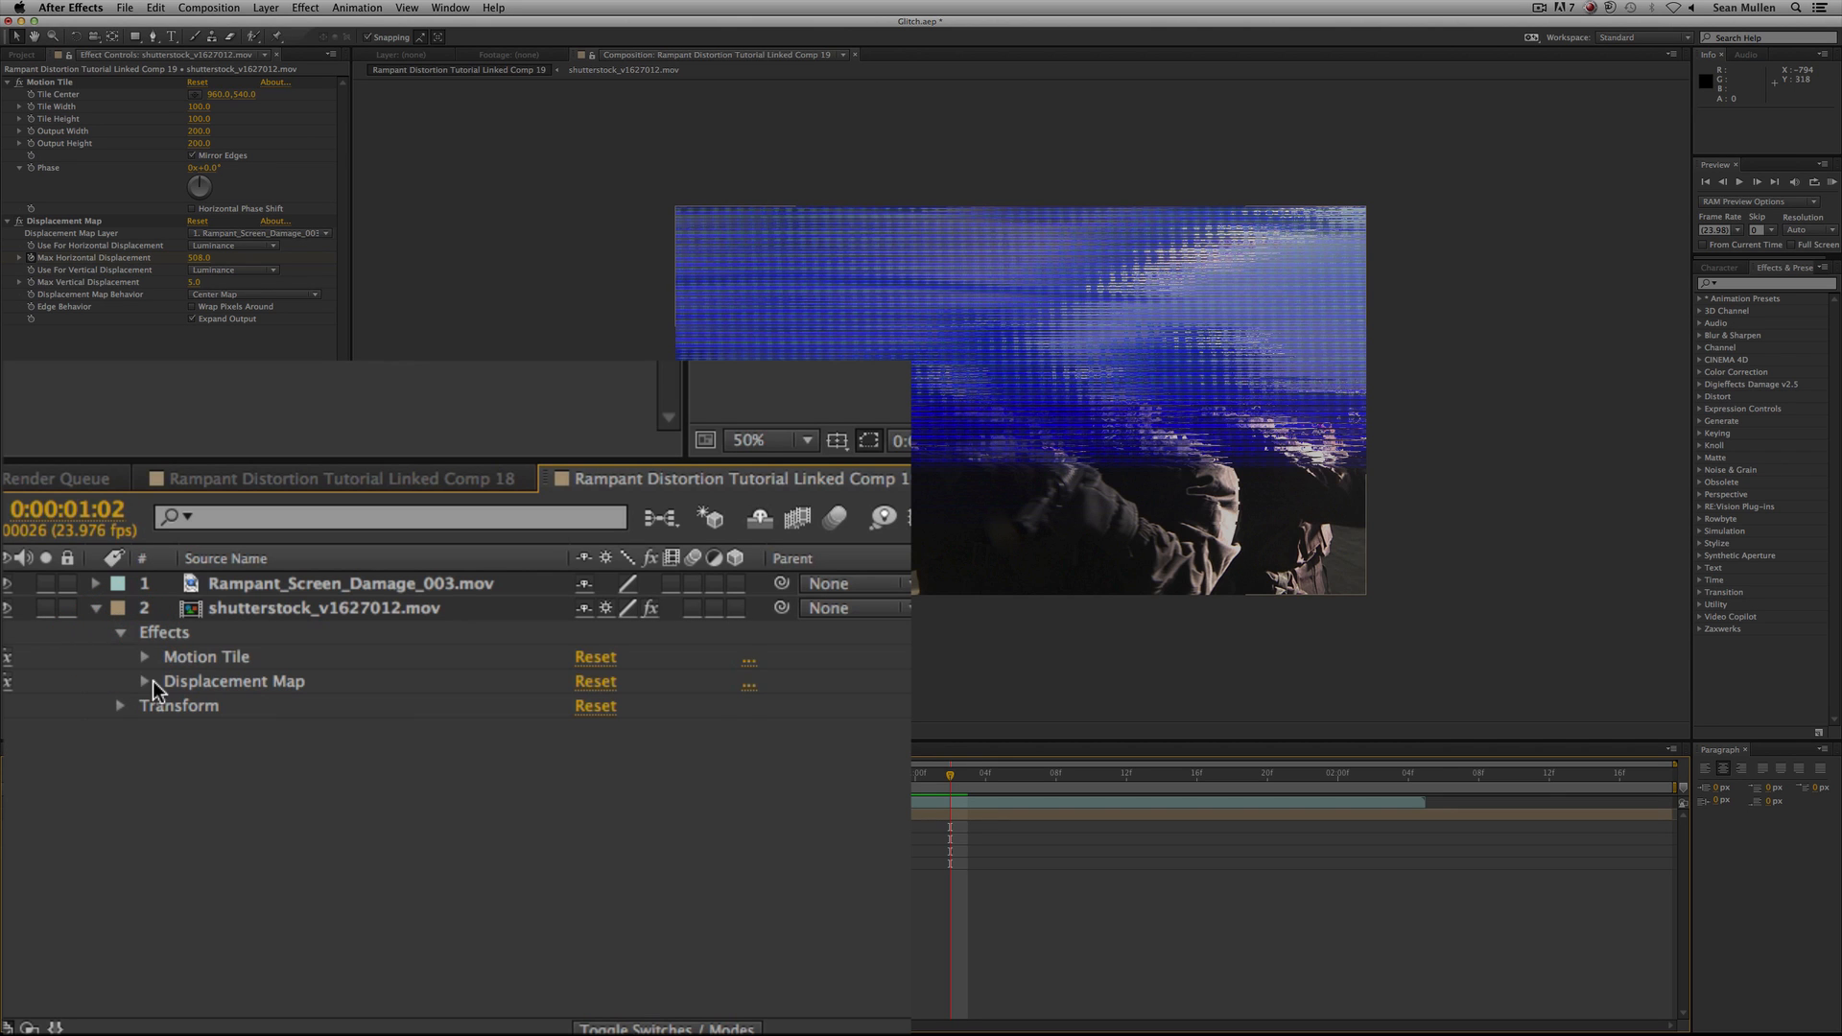
pyautogui.click(80, 851)
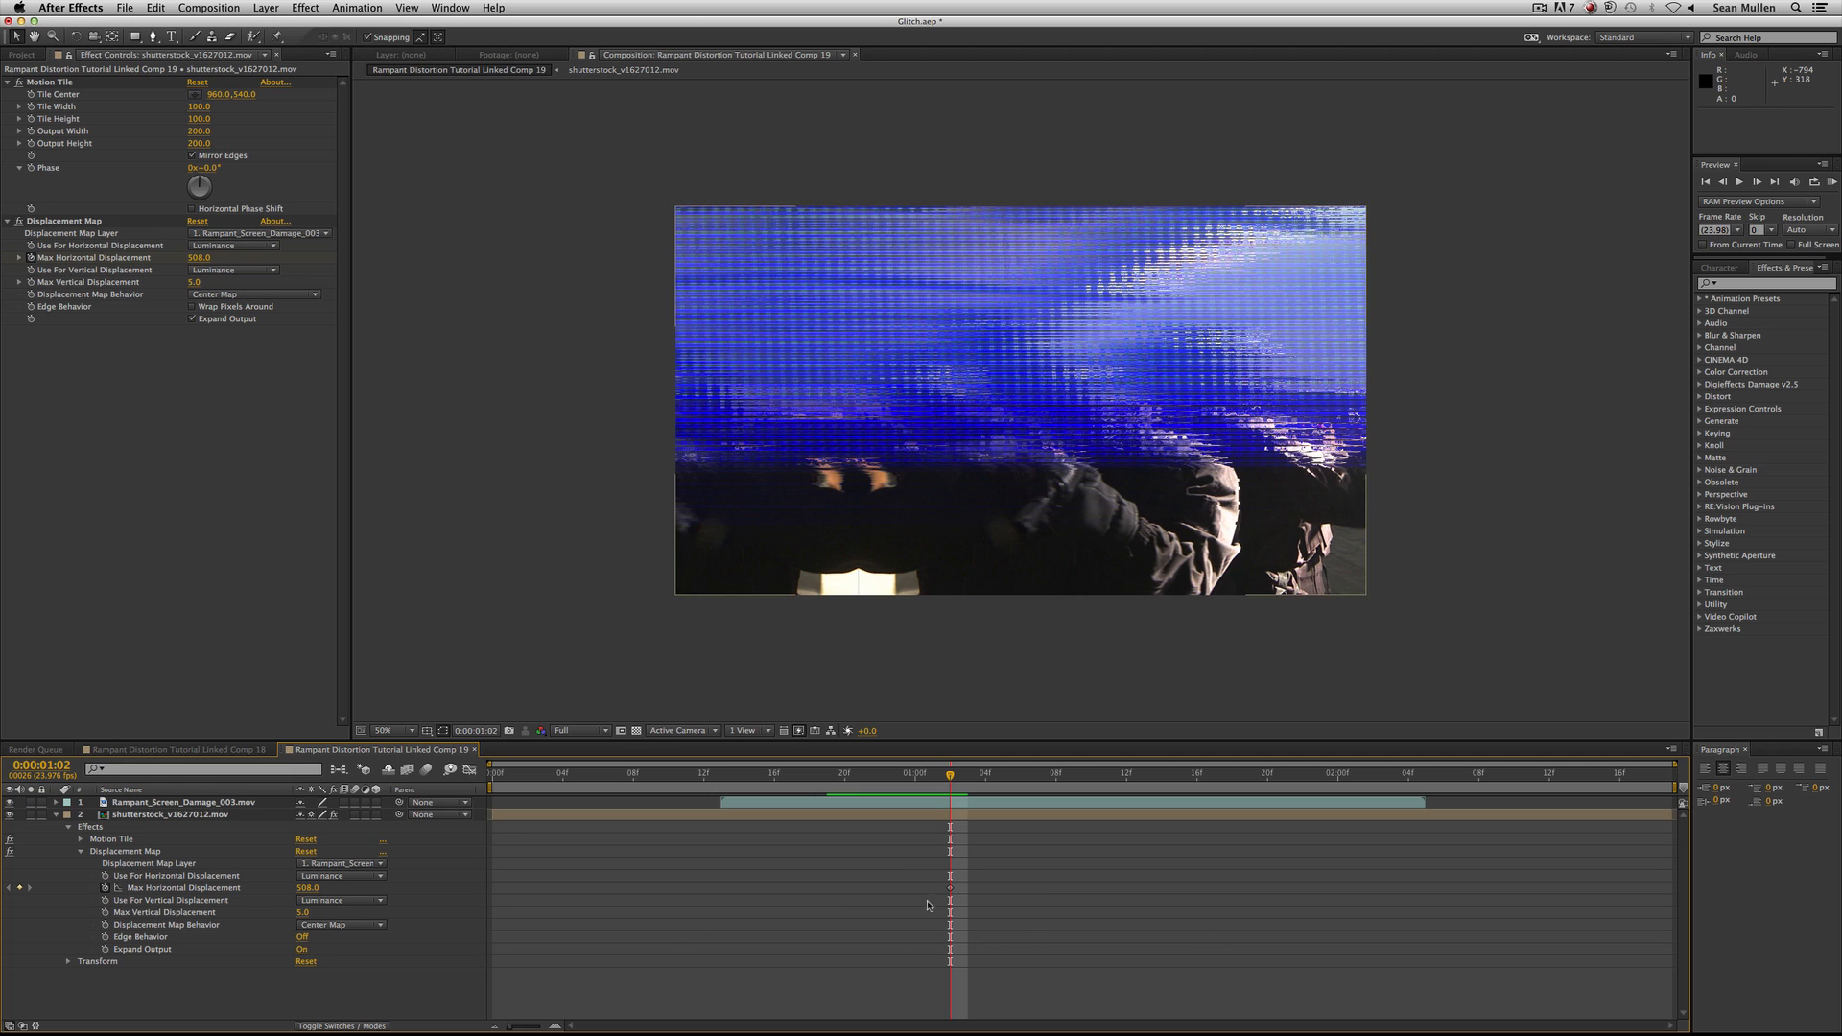
# Add a Max Horizontal Displacement keyframe at 0:00:01:15, copying the keyframe from 0:00:01:02 there.
pyautogui.moveTo(952, 778); pyautogui.dragTo(1179, 794)
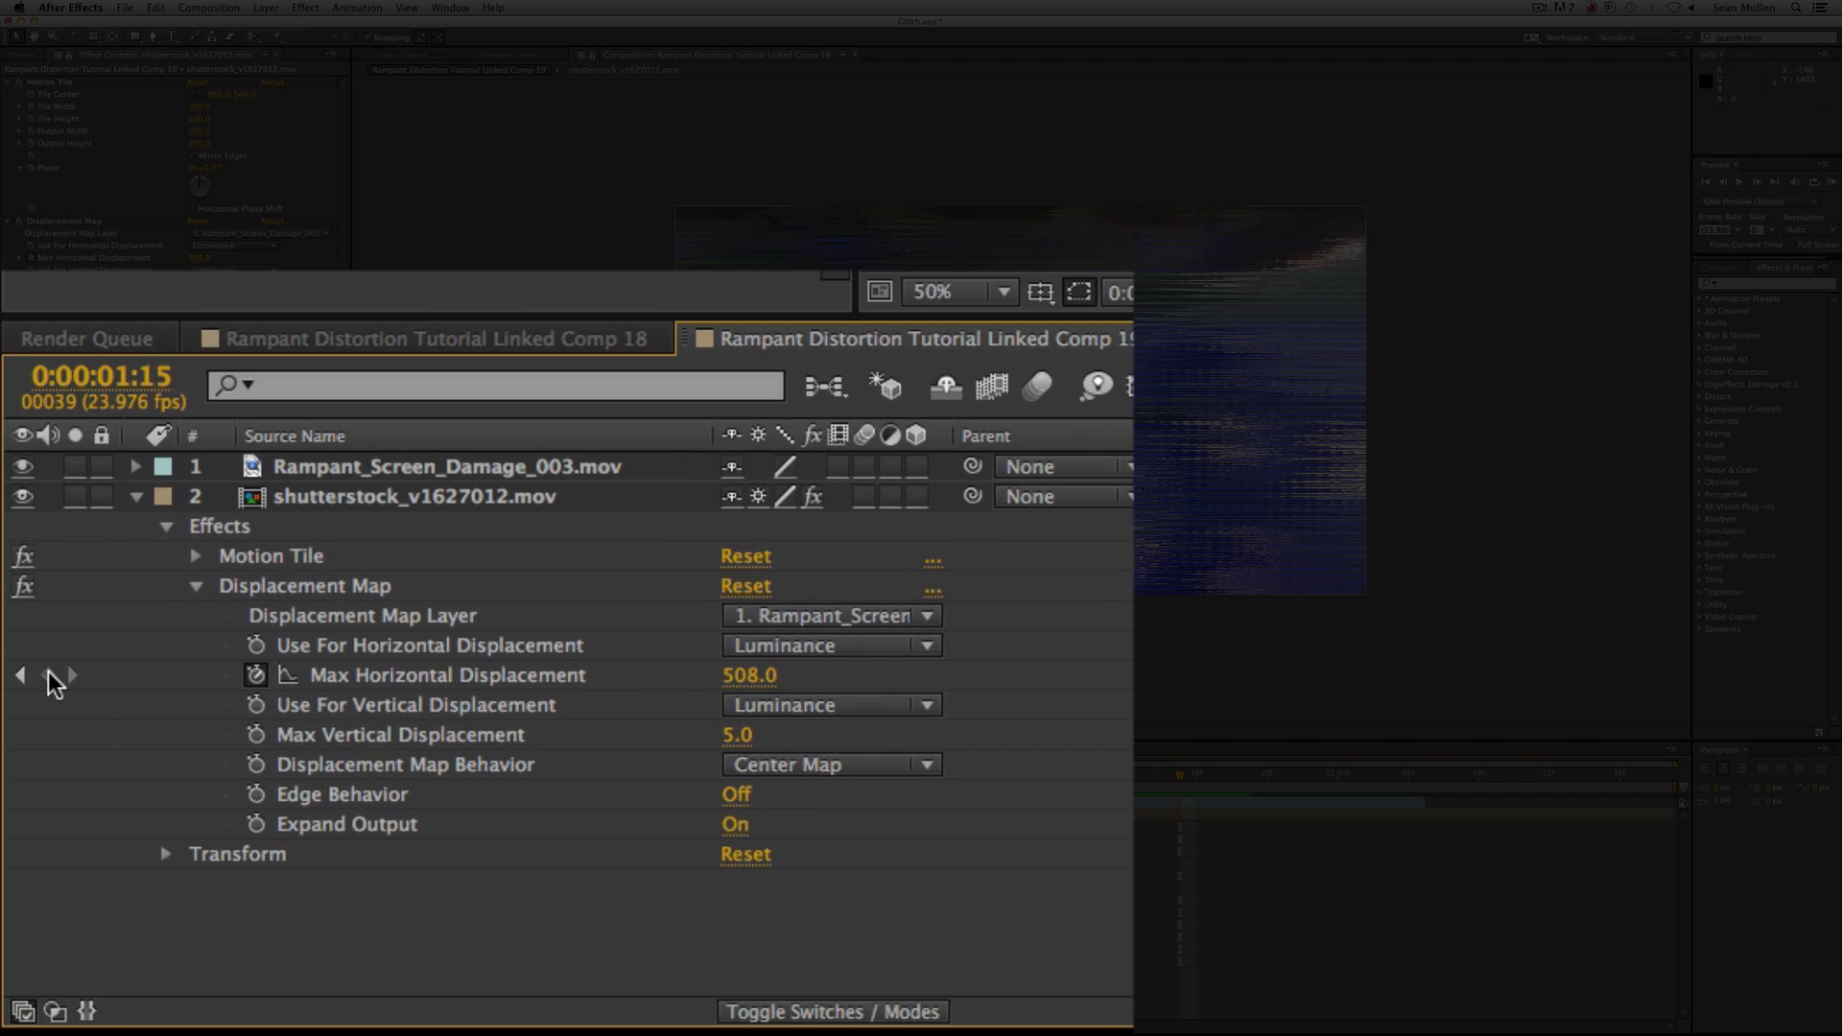
pyautogui.click(19, 888)
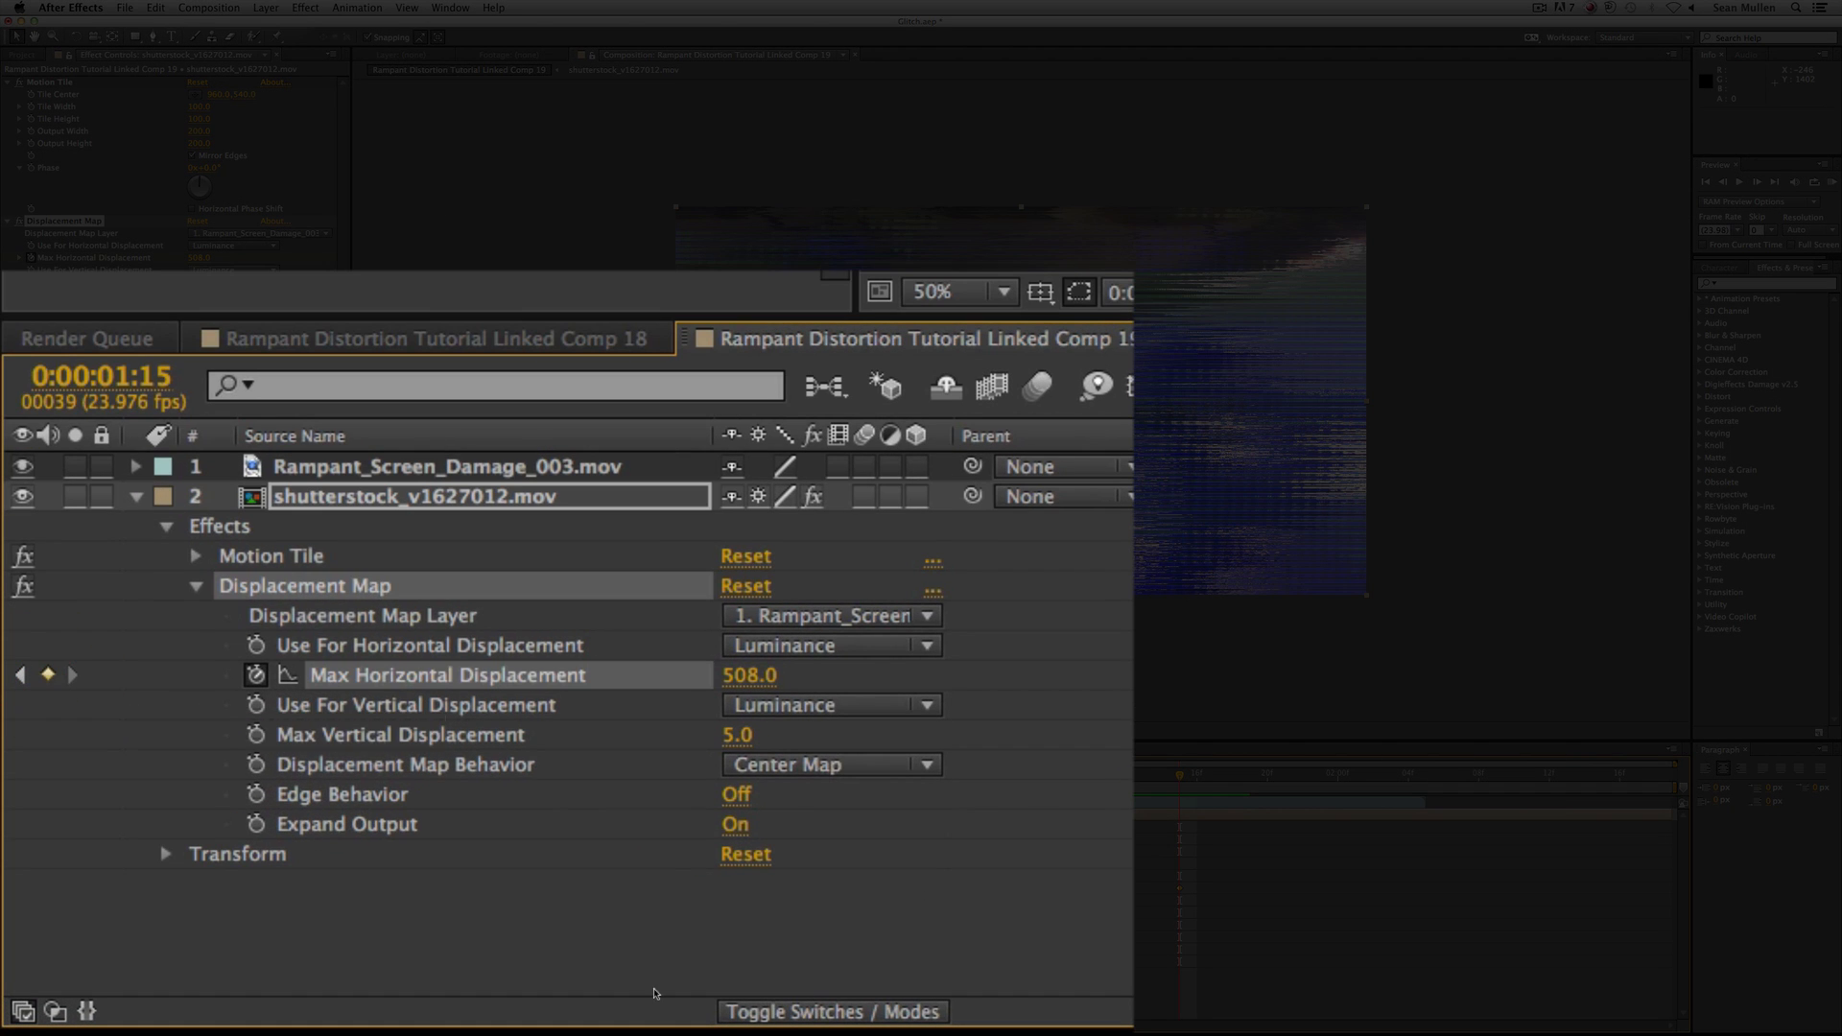
pyautogui.moveTo(926, 862); pyautogui.dragTo(983, 923)
pyautogui.press('super+c')
pyautogui.moveTo(1158, 864); pyautogui.dragTo(1205, 905)
pyautogui.press('super+v')
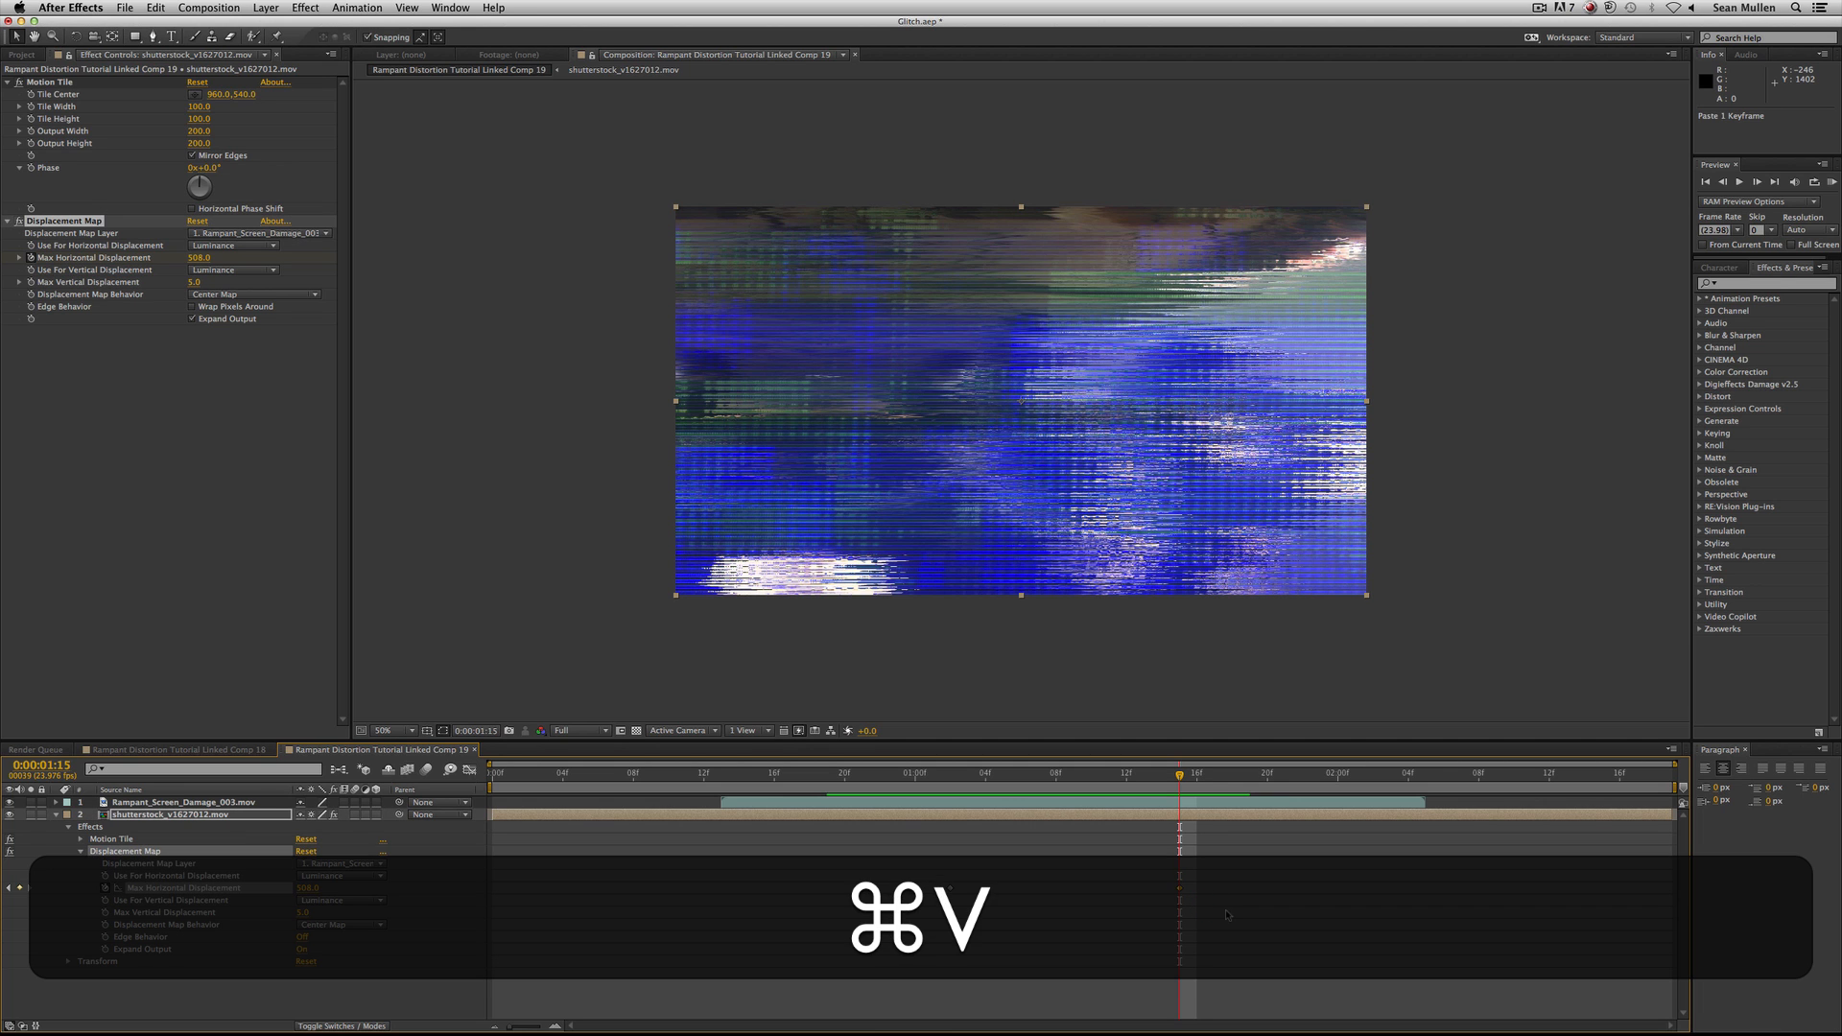
# Key Max Horizontal Displacement to 0 at 0:00:01:18, three frames after the 0:00:01:15 keyframe.
pyautogui.click(949, 786)
pyautogui.click(1180, 787)
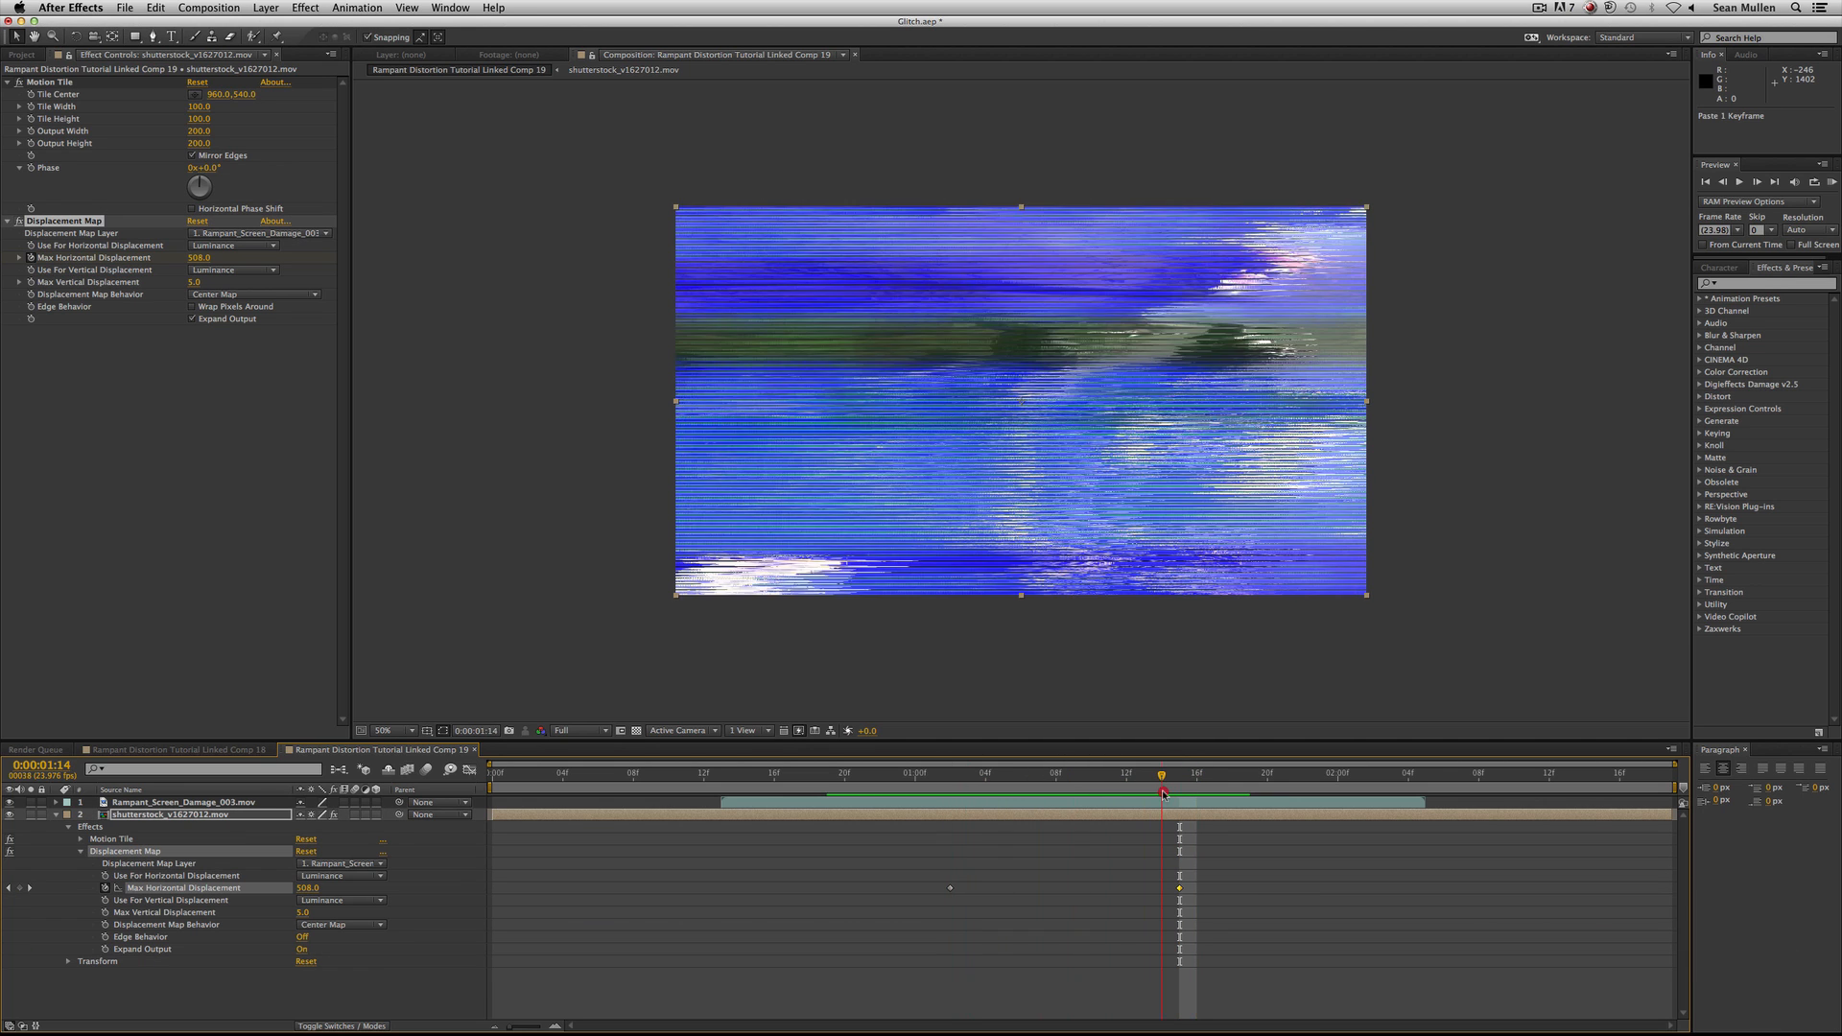
pyautogui.press('pagedown')
pyautogui.press('pagedown')
pyautogui.press('pagedown')
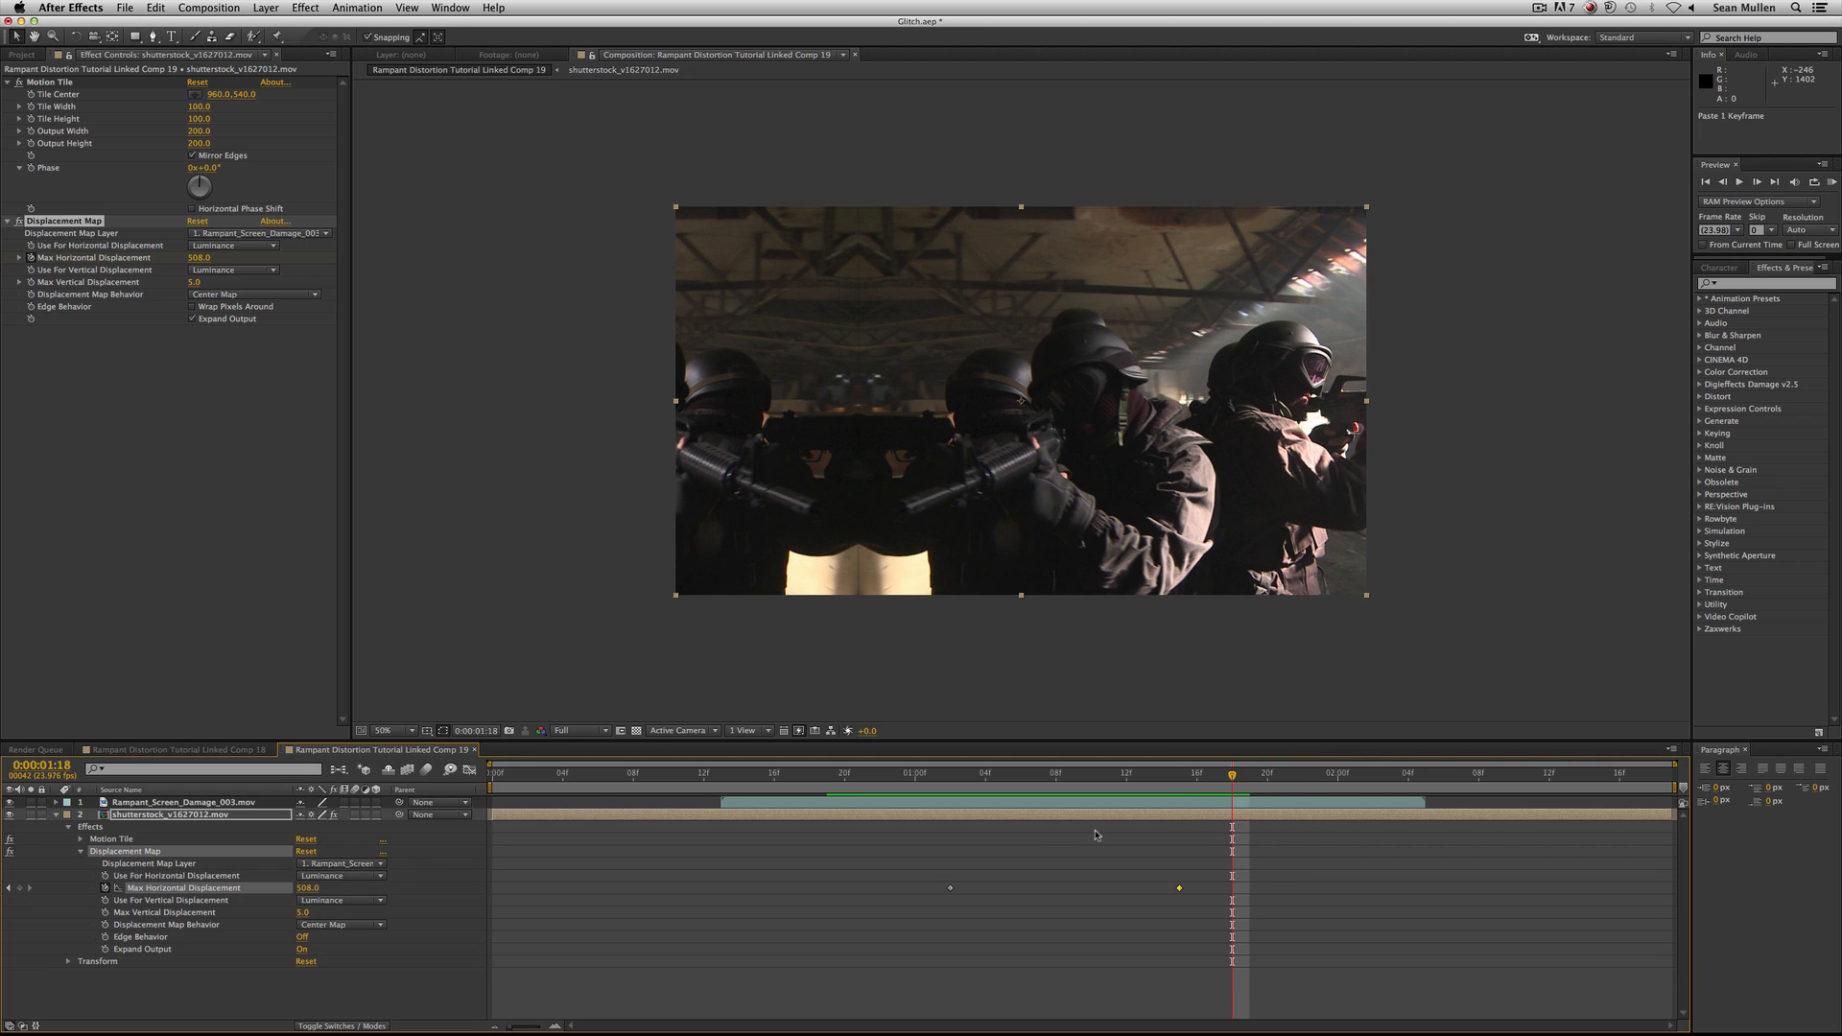
pyautogui.click(307, 887)
pyautogui.write('0')
pyautogui.press('Return')
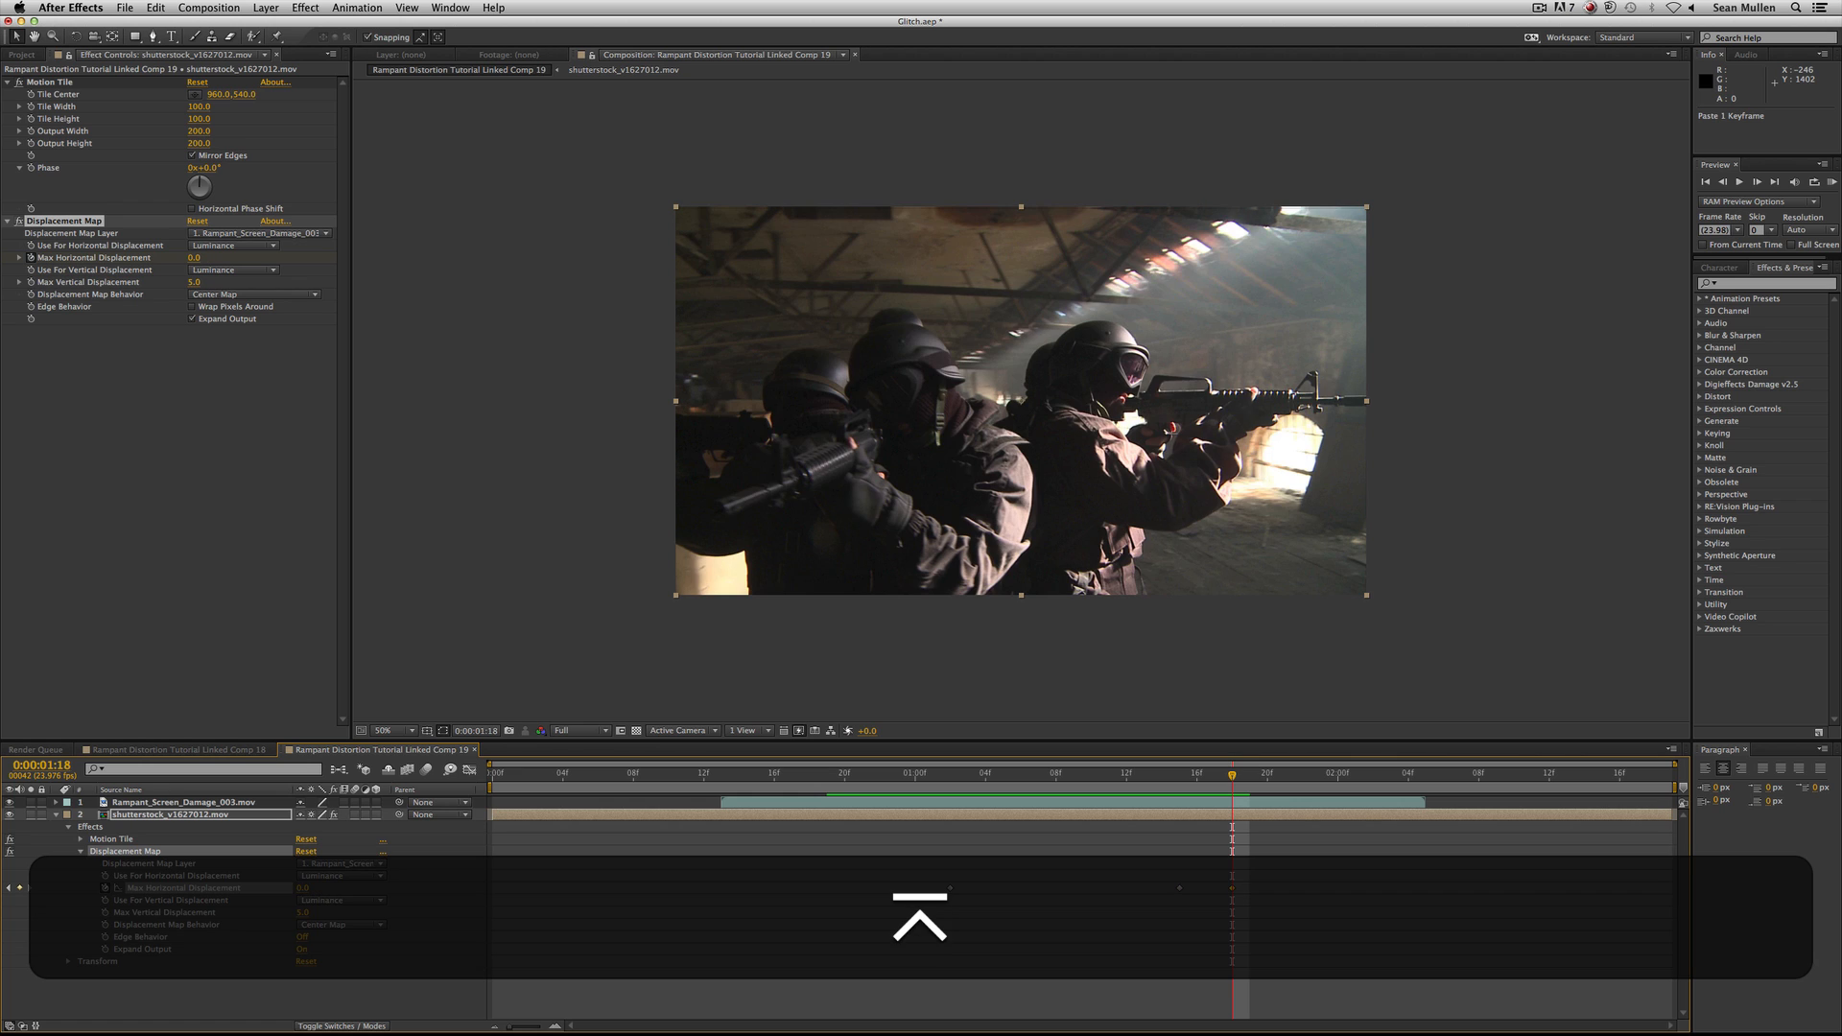
# Key Max Horizontal Displacement to 0 at 0:00:00:22, four frames before the 0:00:01:02 keyframe.
pyautogui.click(950, 775)
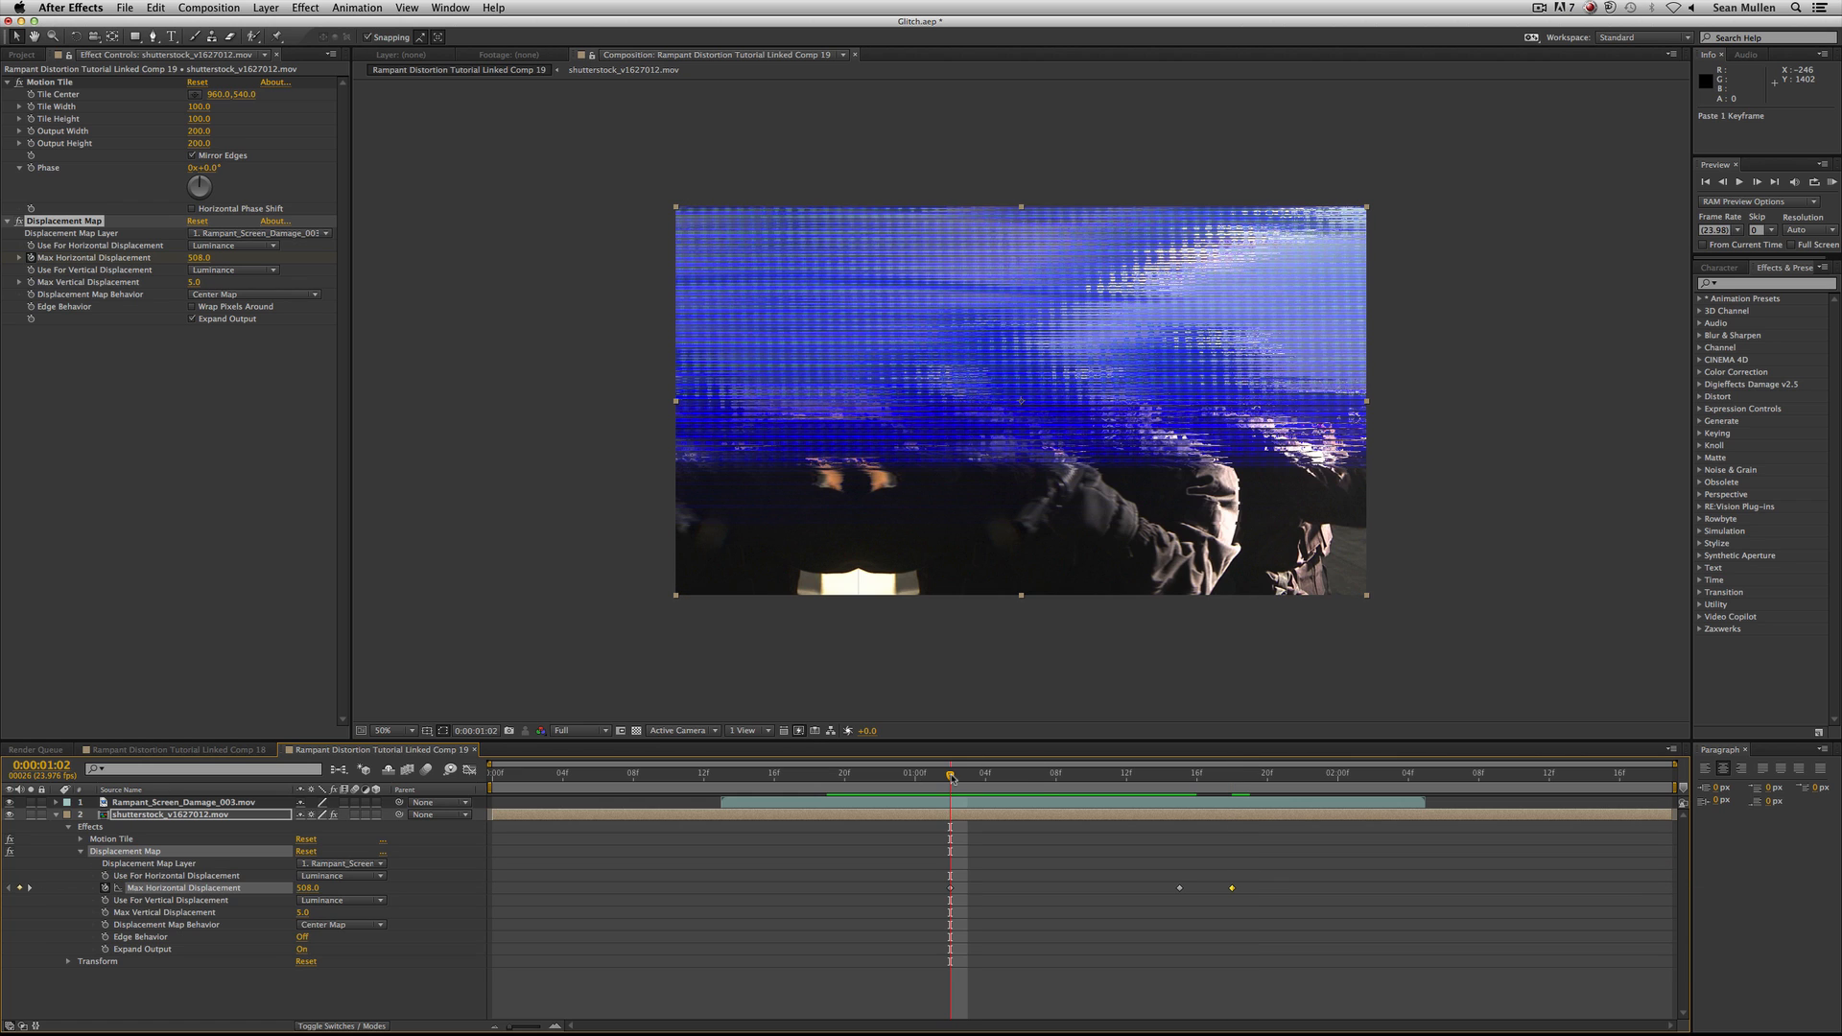
pyautogui.press('pageup')
pyautogui.press('pageup')
pyautogui.press('pageup')
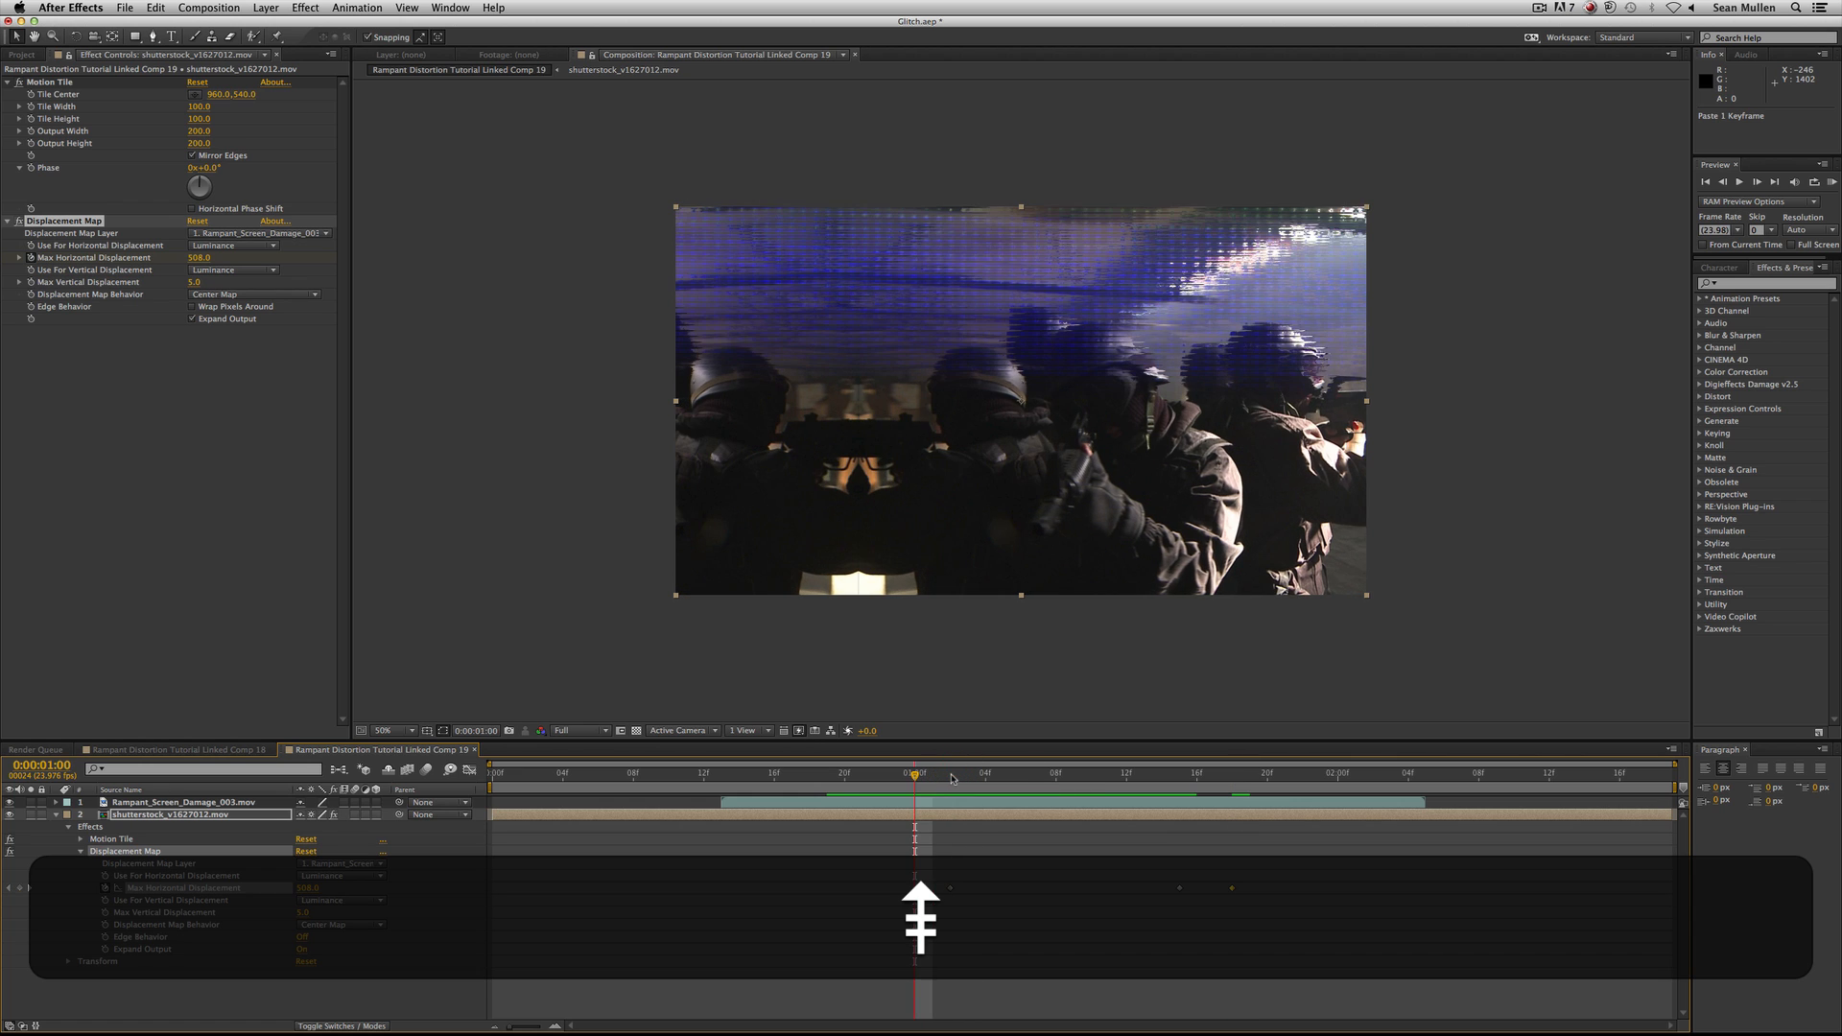
pyautogui.press('pageup')
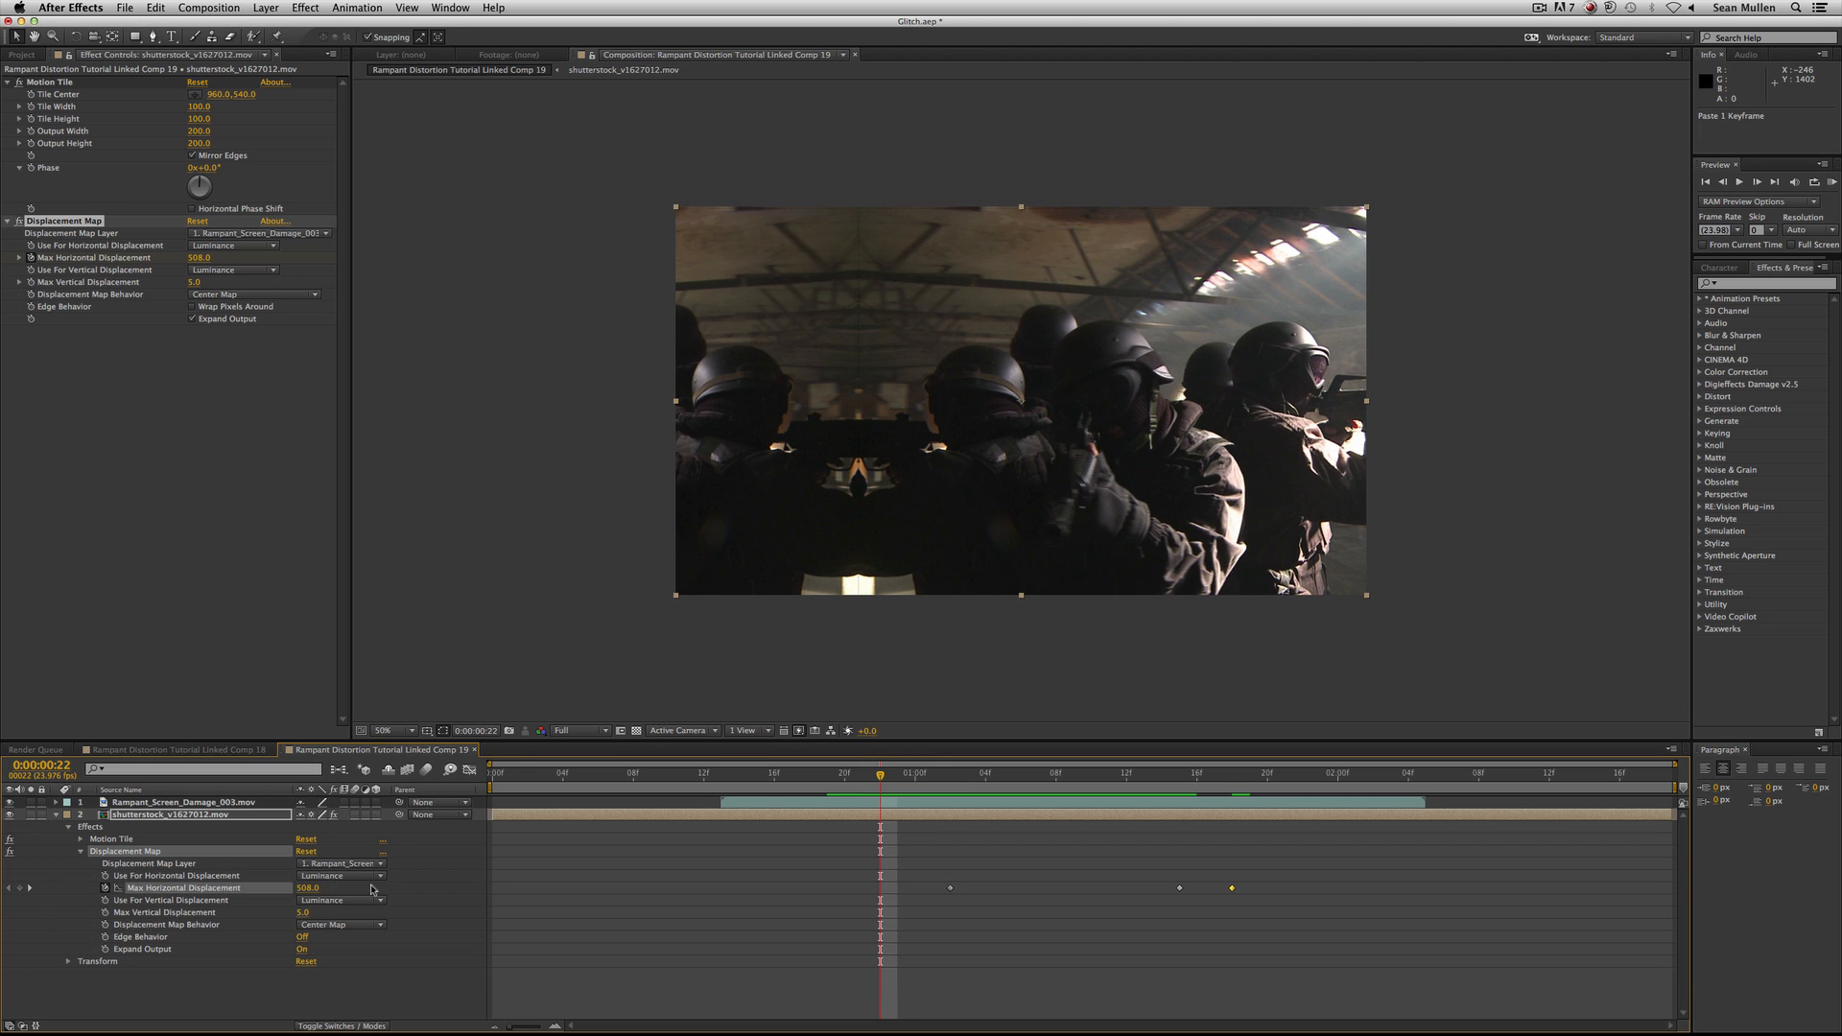
pyautogui.click(307, 887)
pyautogui.write('0')
pyautogui.press('Return')
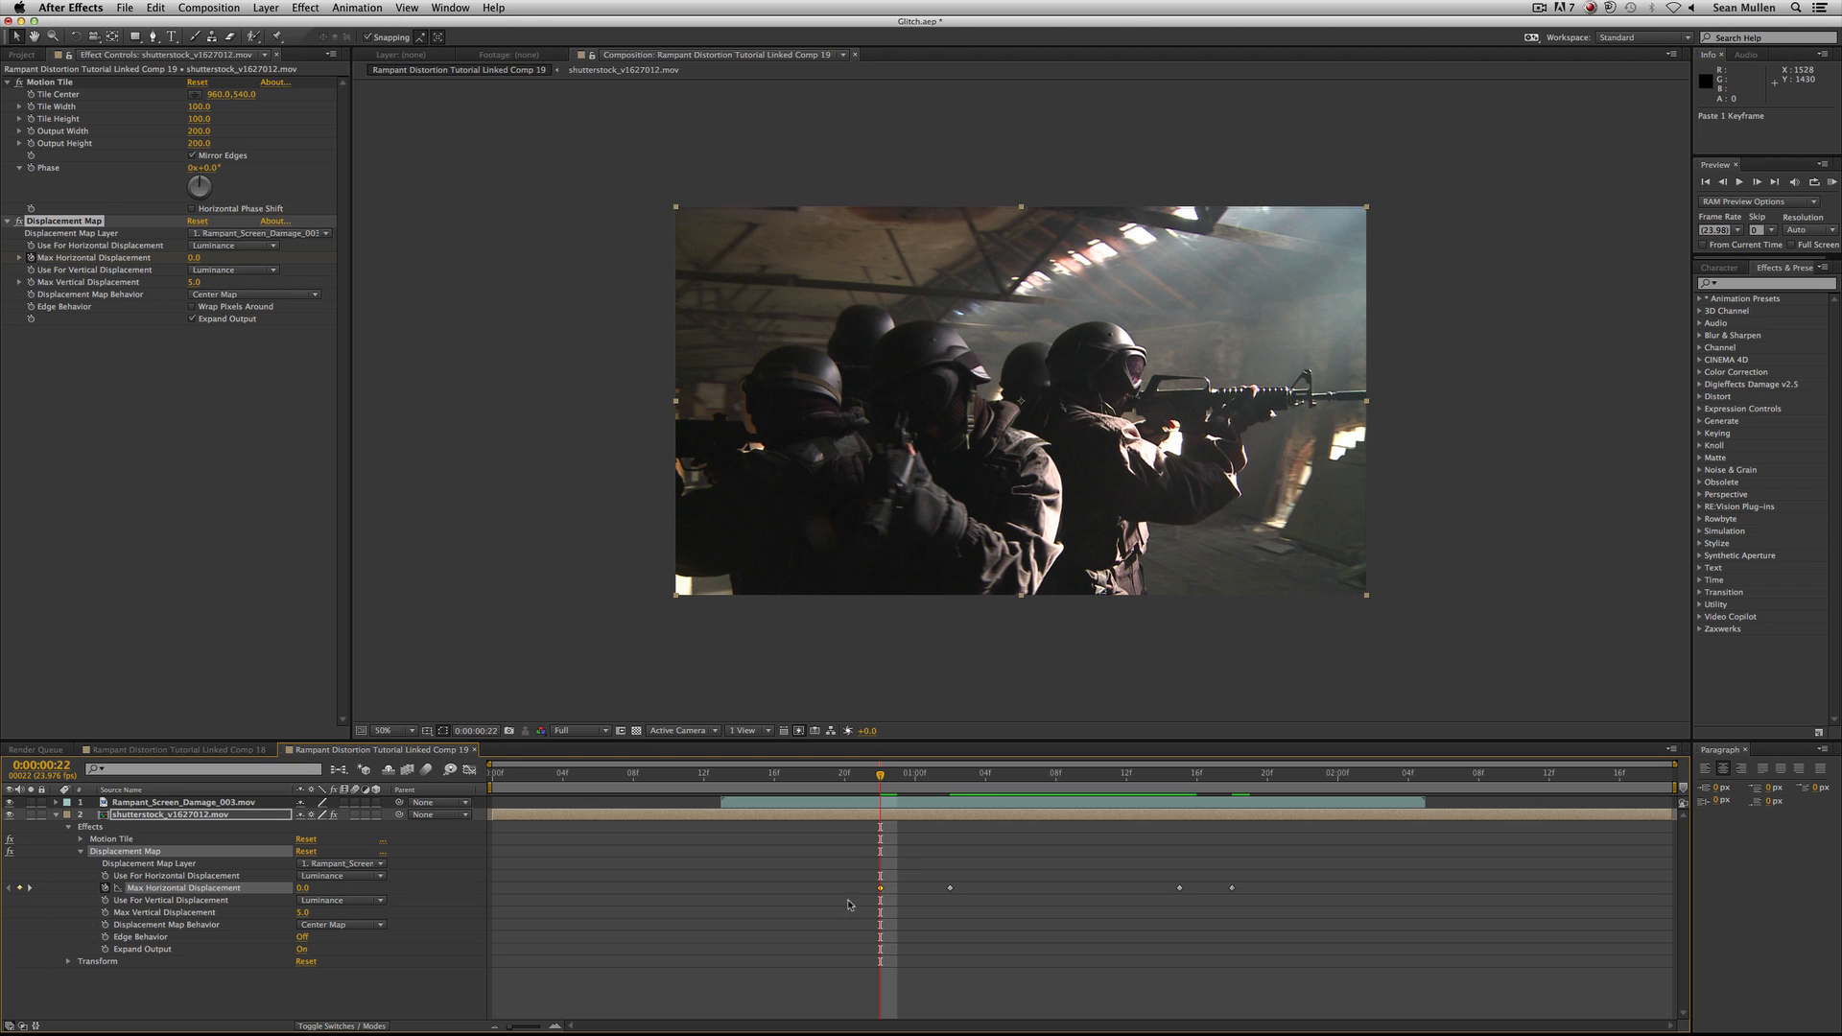
# Review the keyframed distortion, then change the Max Horizontal Displacement keyframe at 0:00:01:02 to 279.
pyautogui.moveTo(877, 775); pyautogui.dragTo(1178, 782)
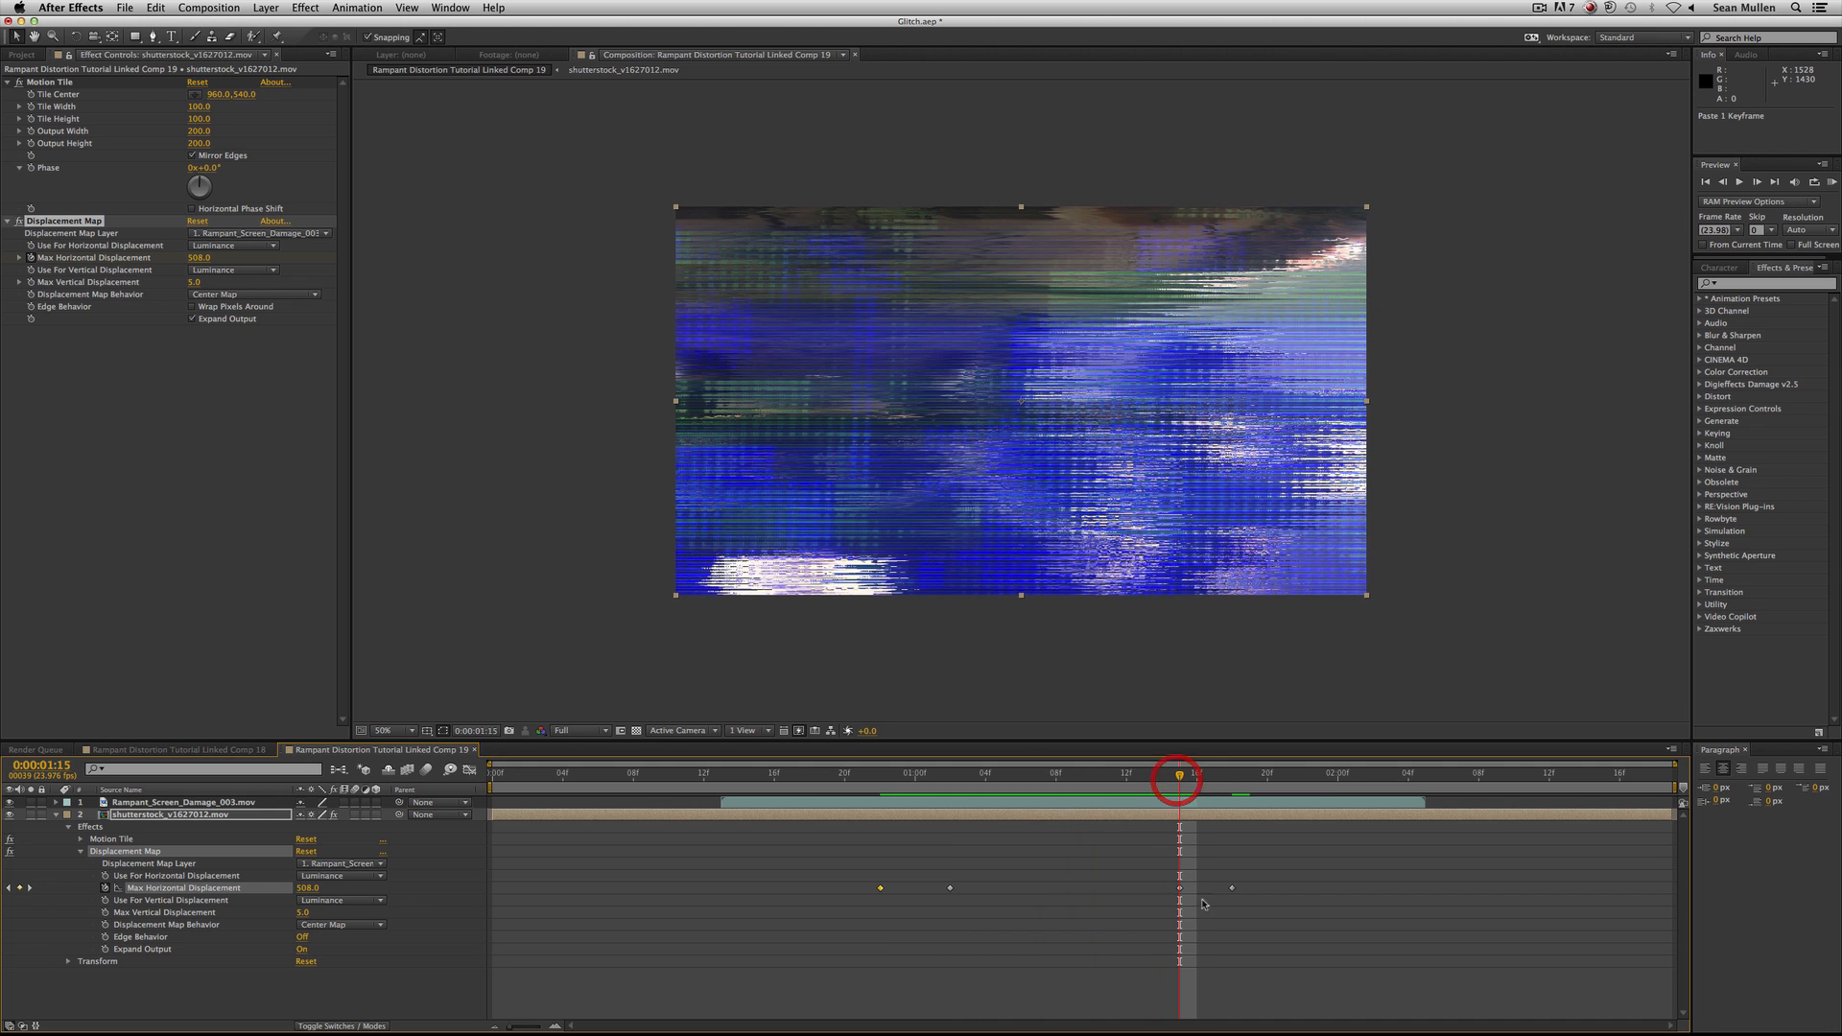
pyautogui.press('k')
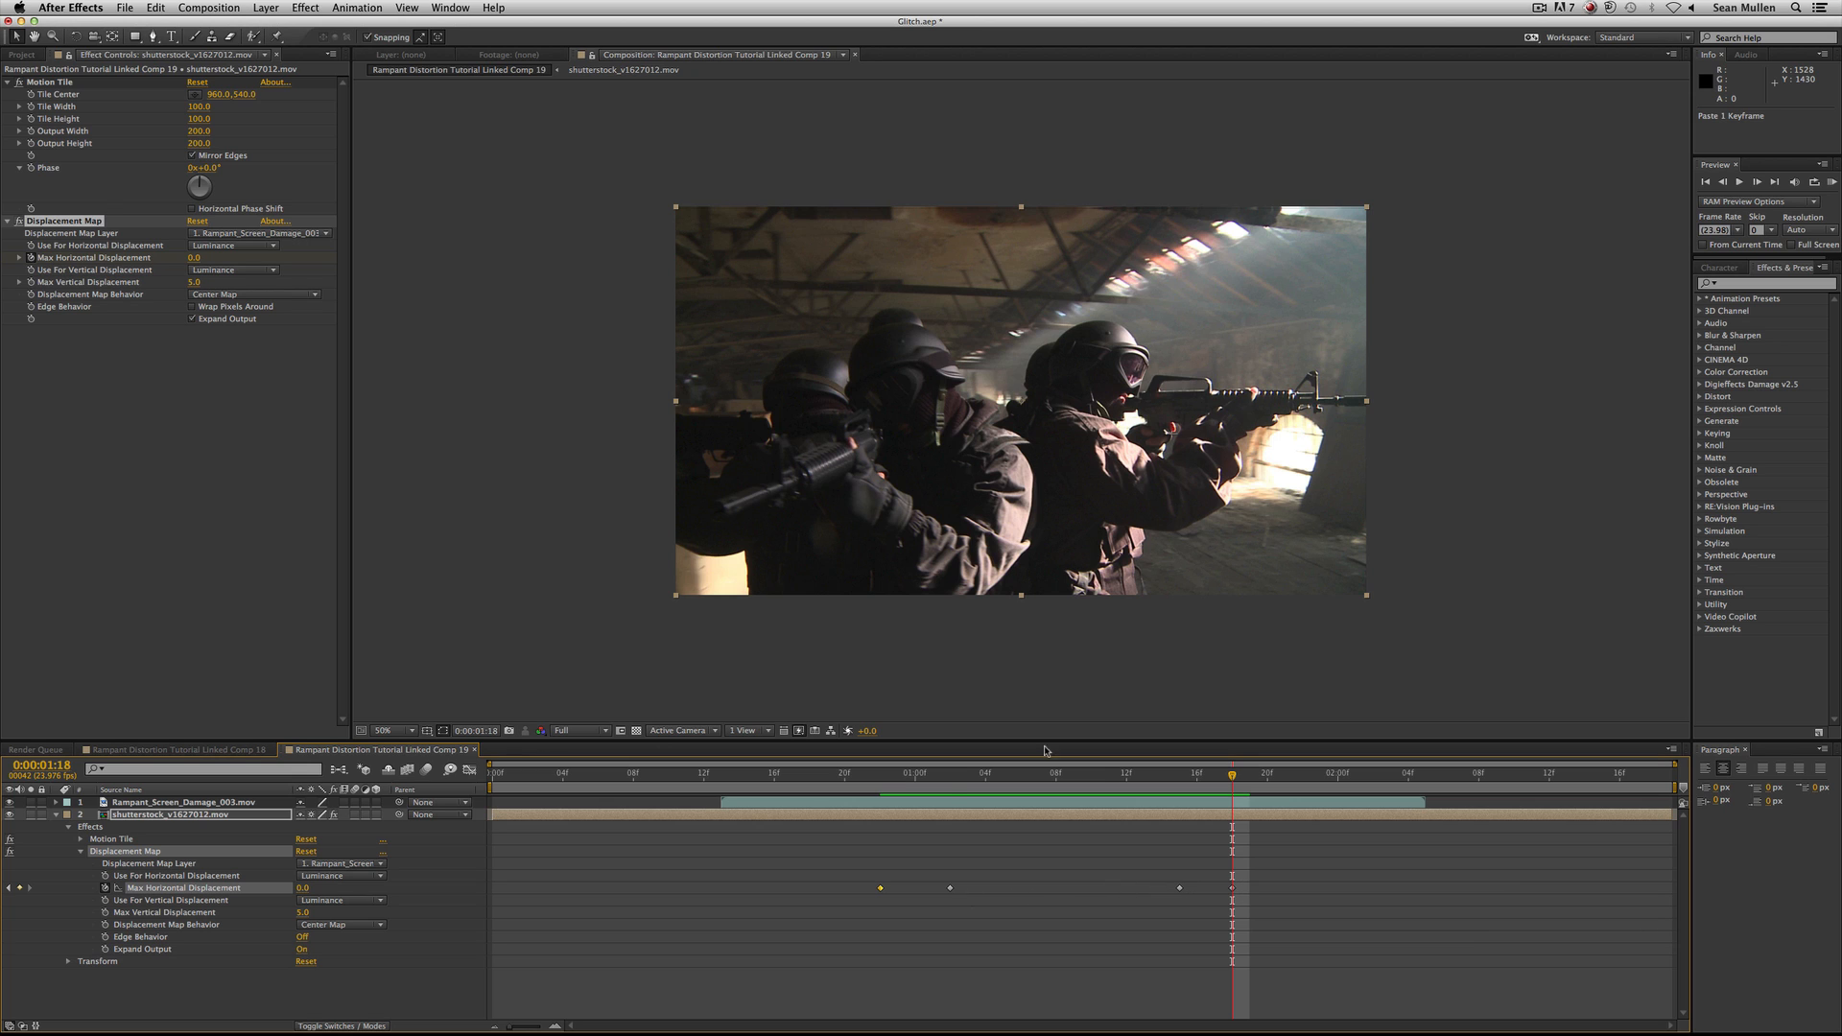
pyautogui.click(951, 773)
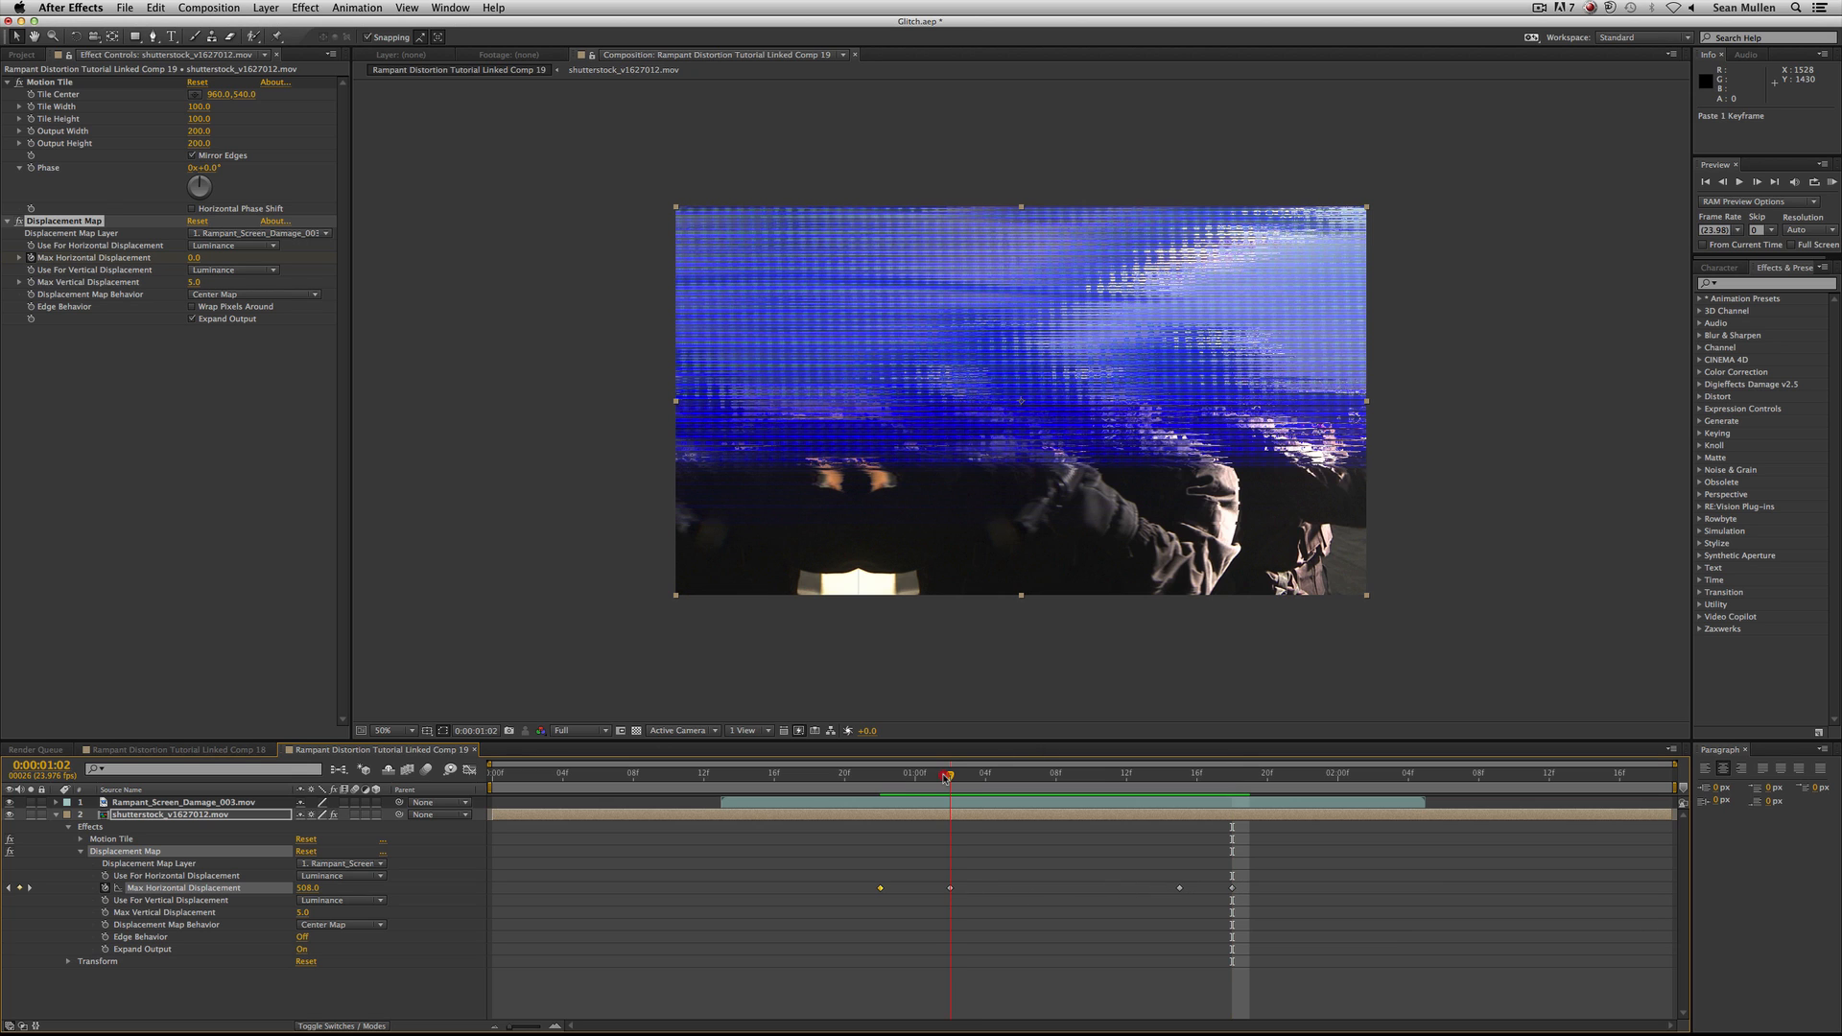
pyautogui.click(303, 888)
pyautogui.write('279')
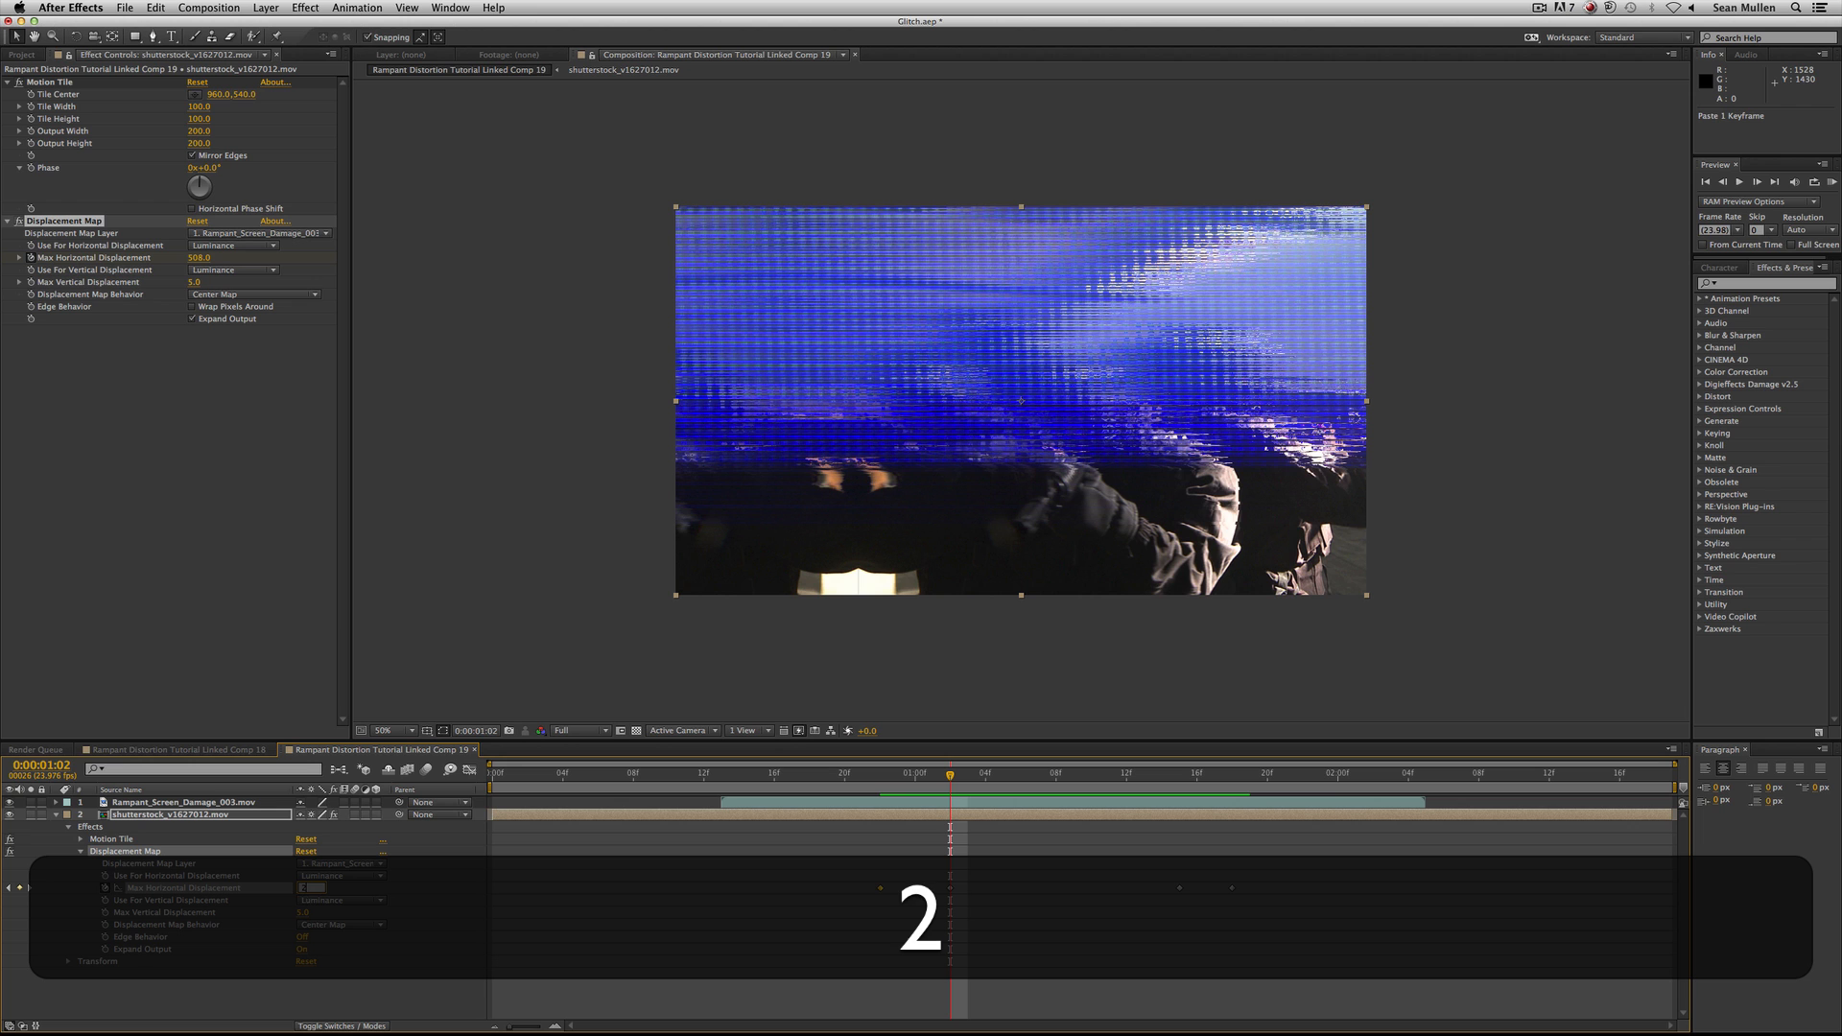
pyautogui.press('Return')
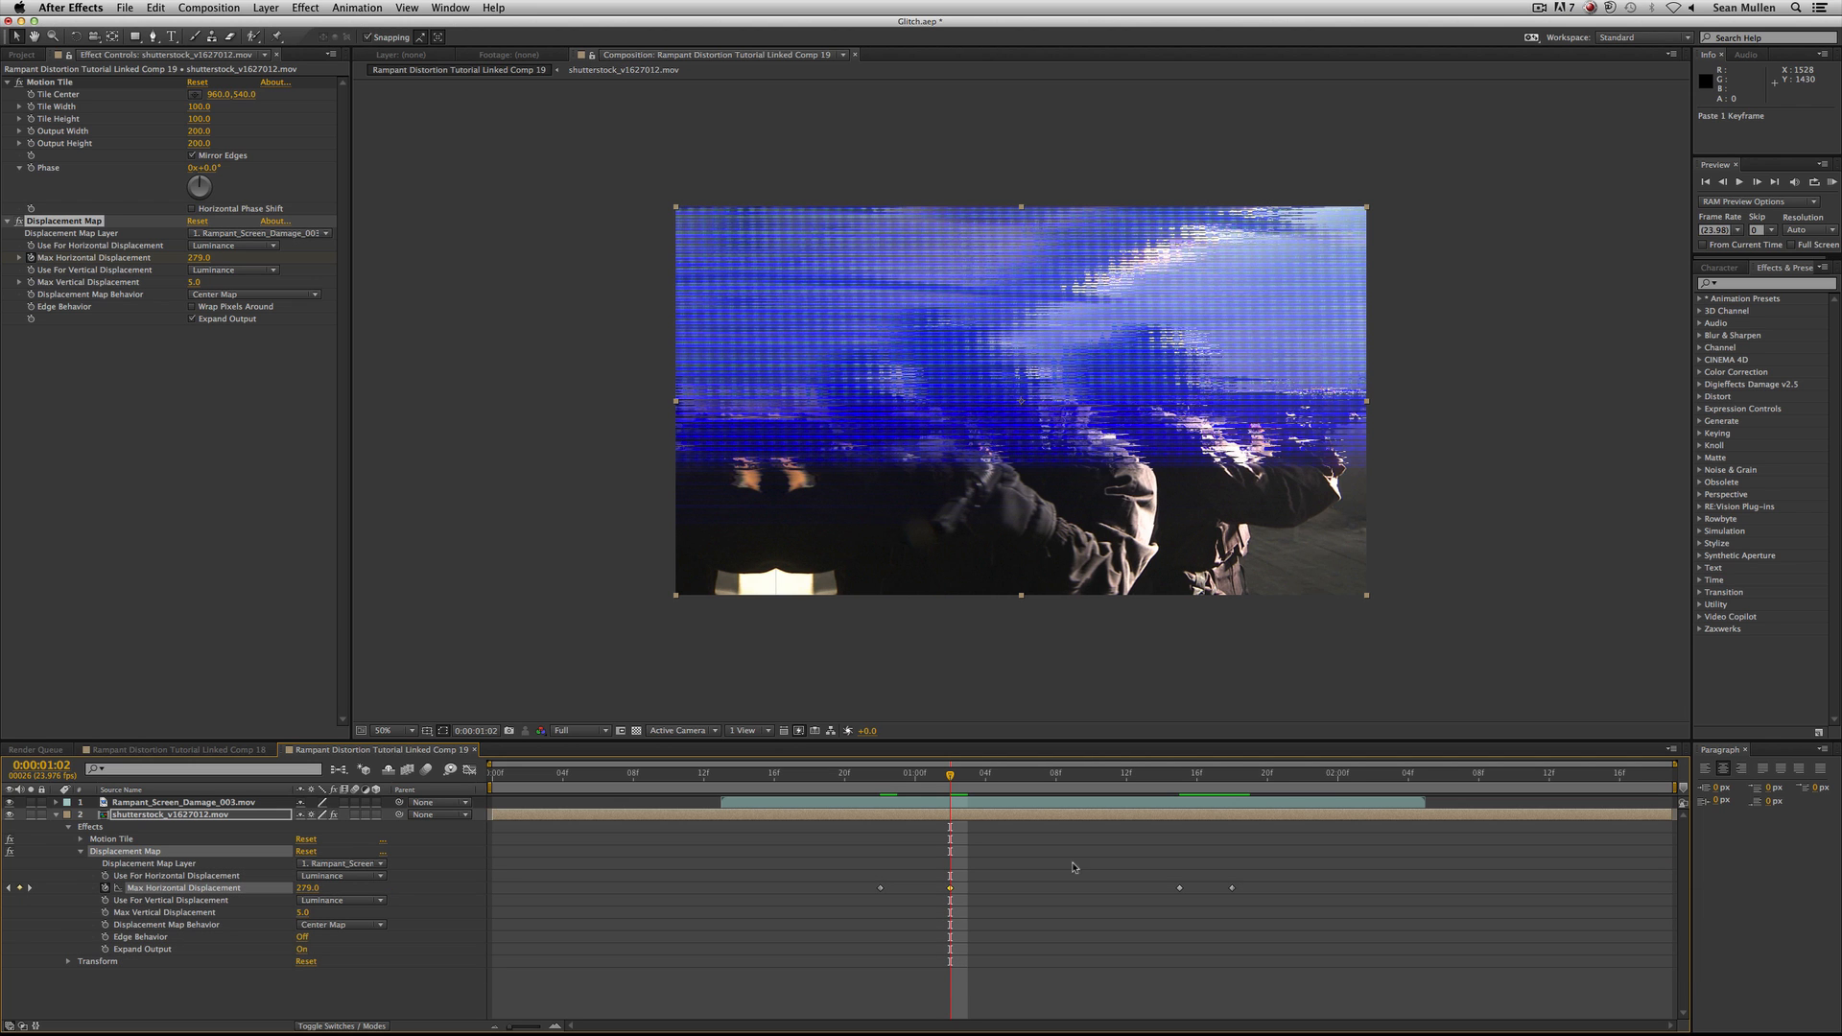
# Change the Max Horizontal Displacement keyframe at 0:00:01:15 to 99.
pyautogui.click(1173, 779)
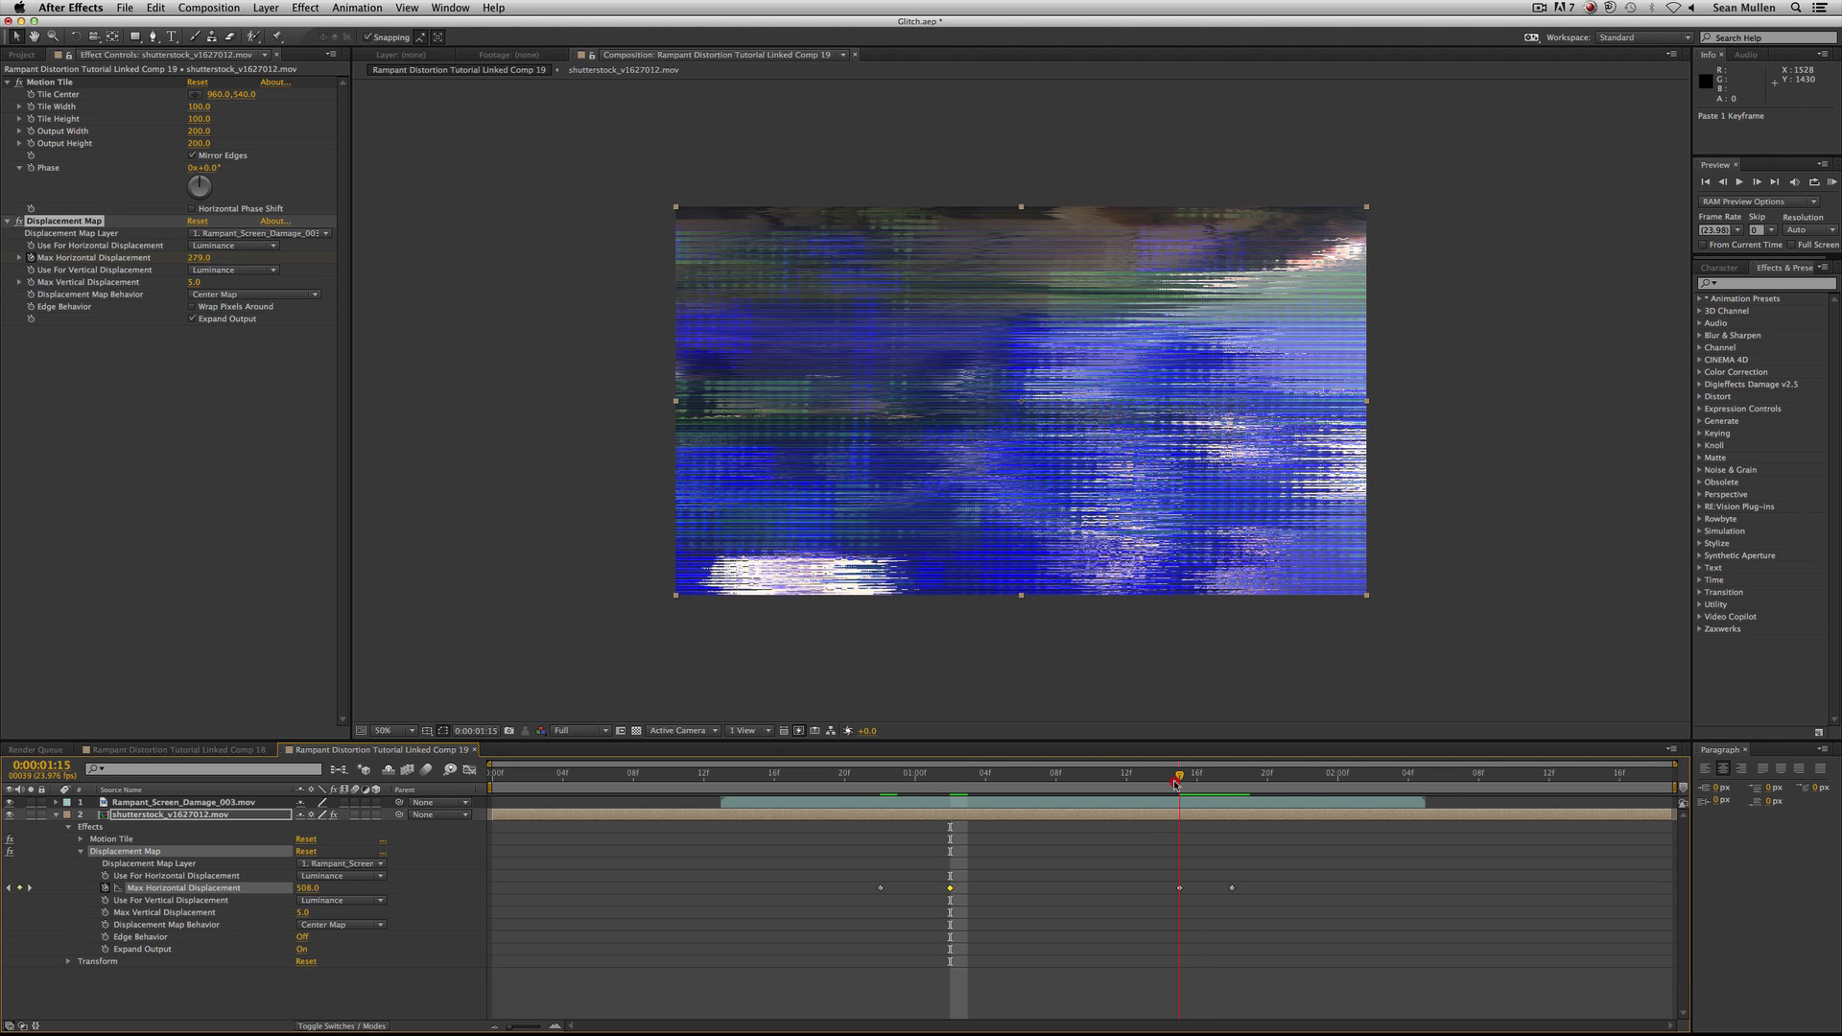
pyautogui.doubleClick(1180, 889)
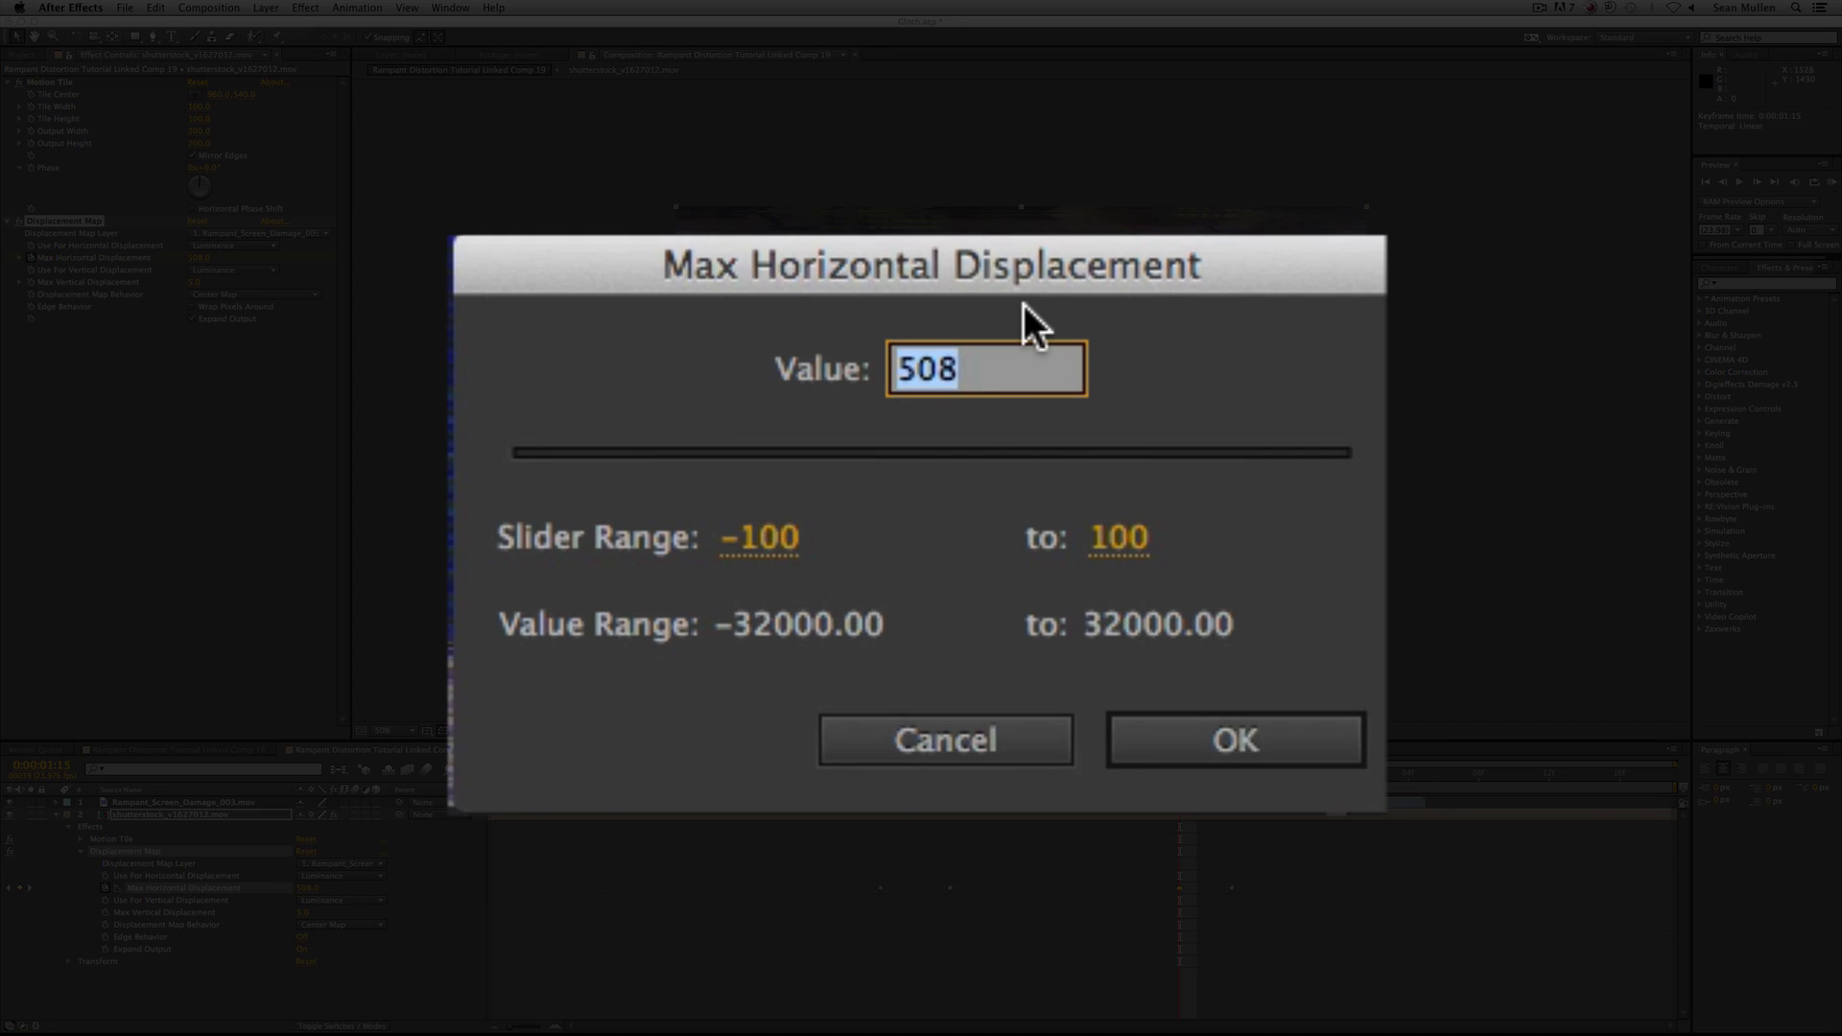
pyautogui.click(948, 487)
pyautogui.doubleClick(1014, 368)
pyautogui.write('99')
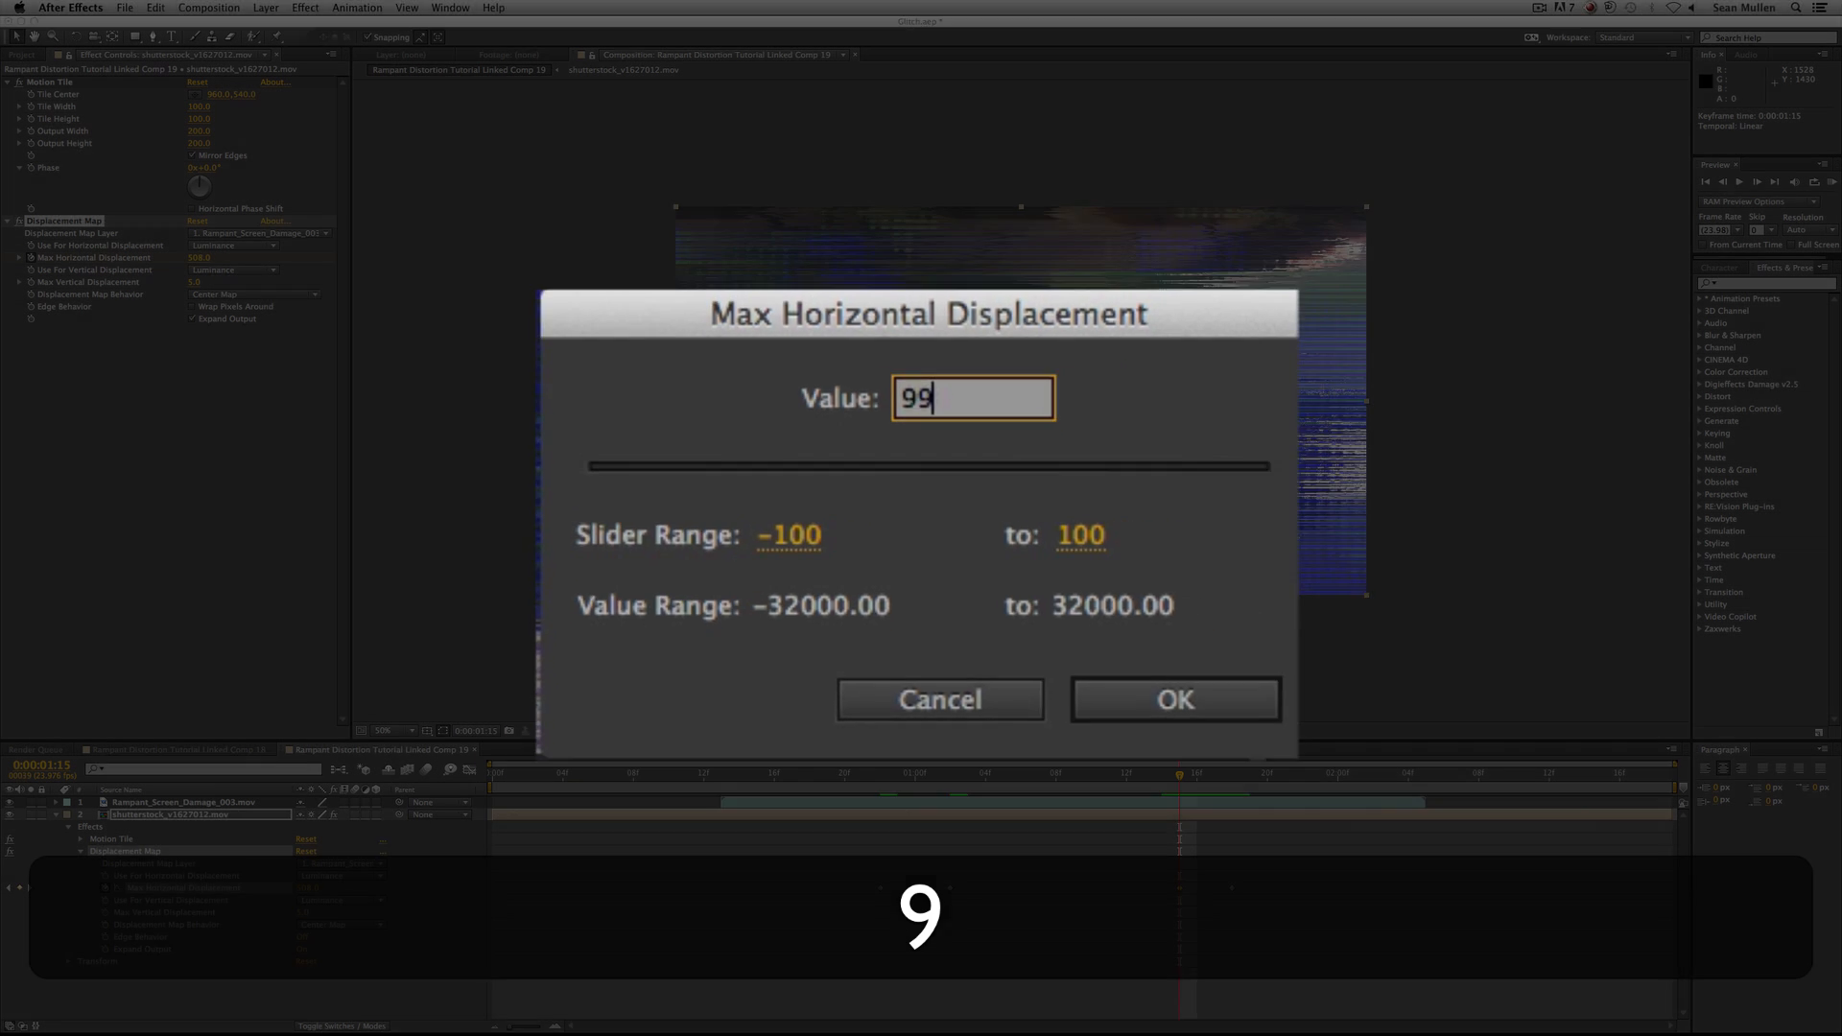
pyautogui.press('Return')
# Preview the animated distortion from 0:00:00:12 and as a RAM preview, and examine the frames around 0:00:01:03.
pyautogui.click(705, 775)
pyautogui.press('space')
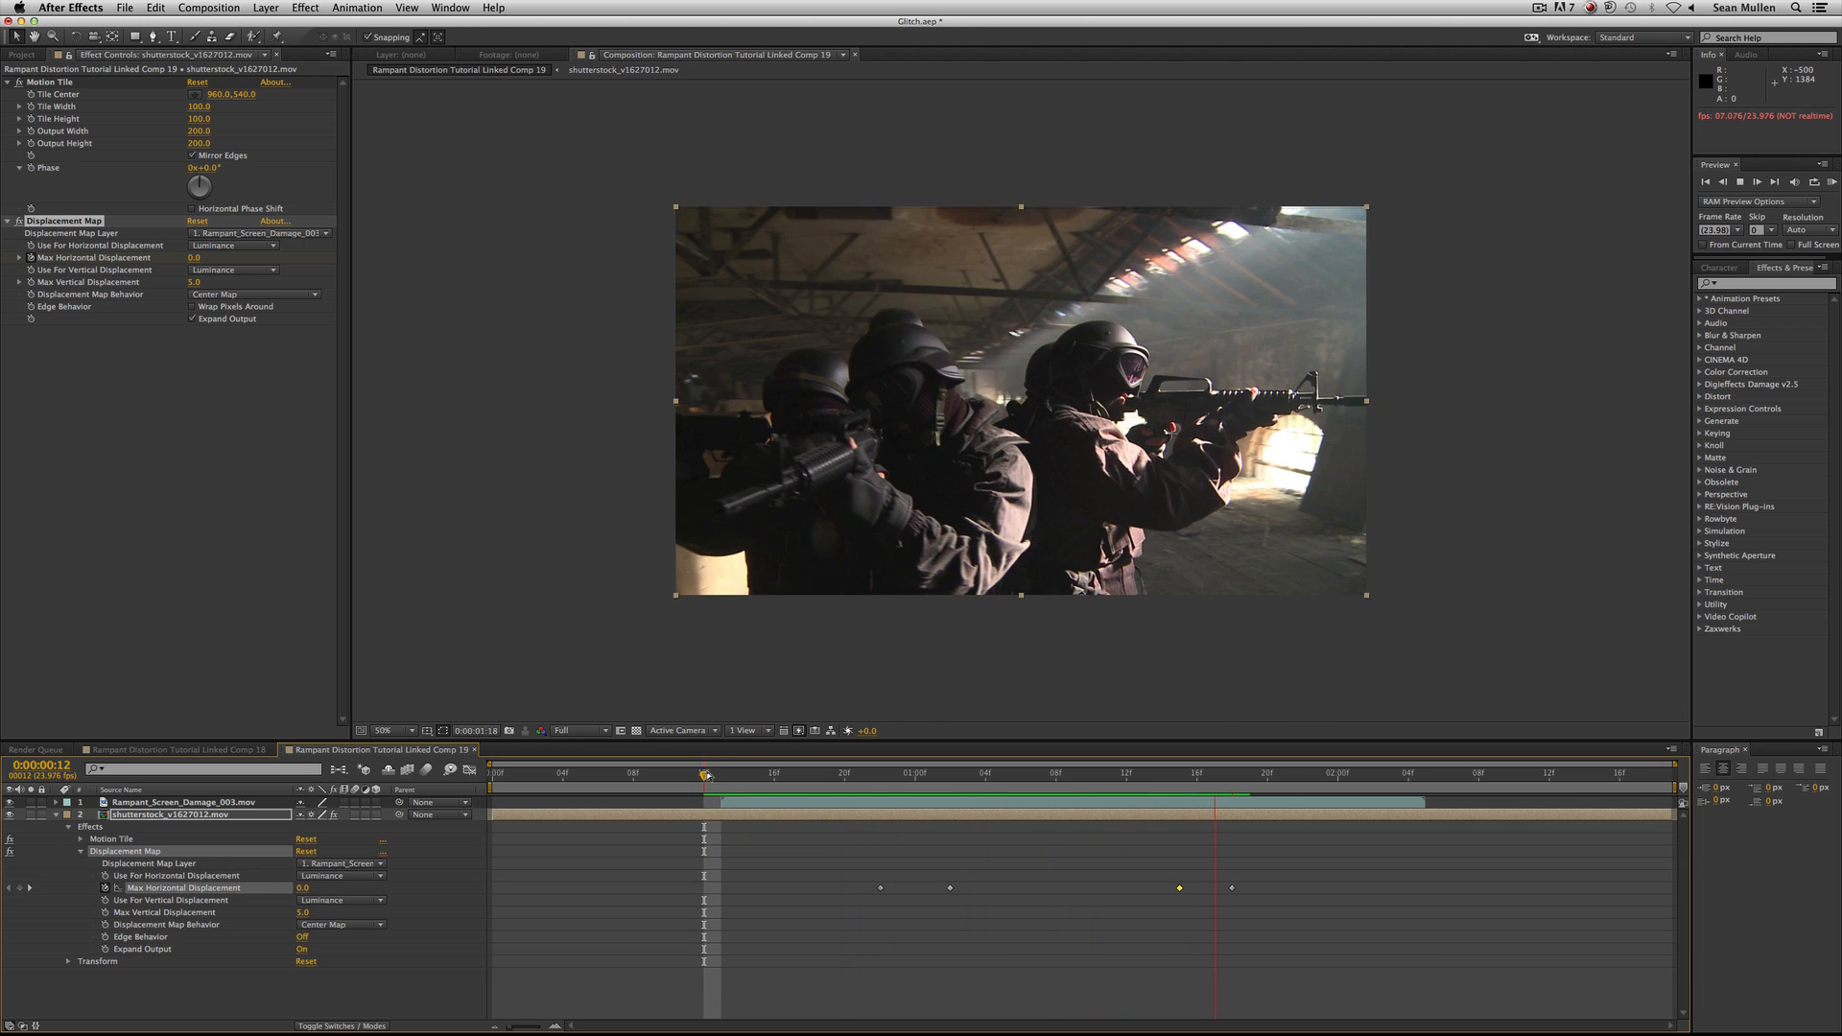
pyautogui.press('space')
pyautogui.click(1832, 181)
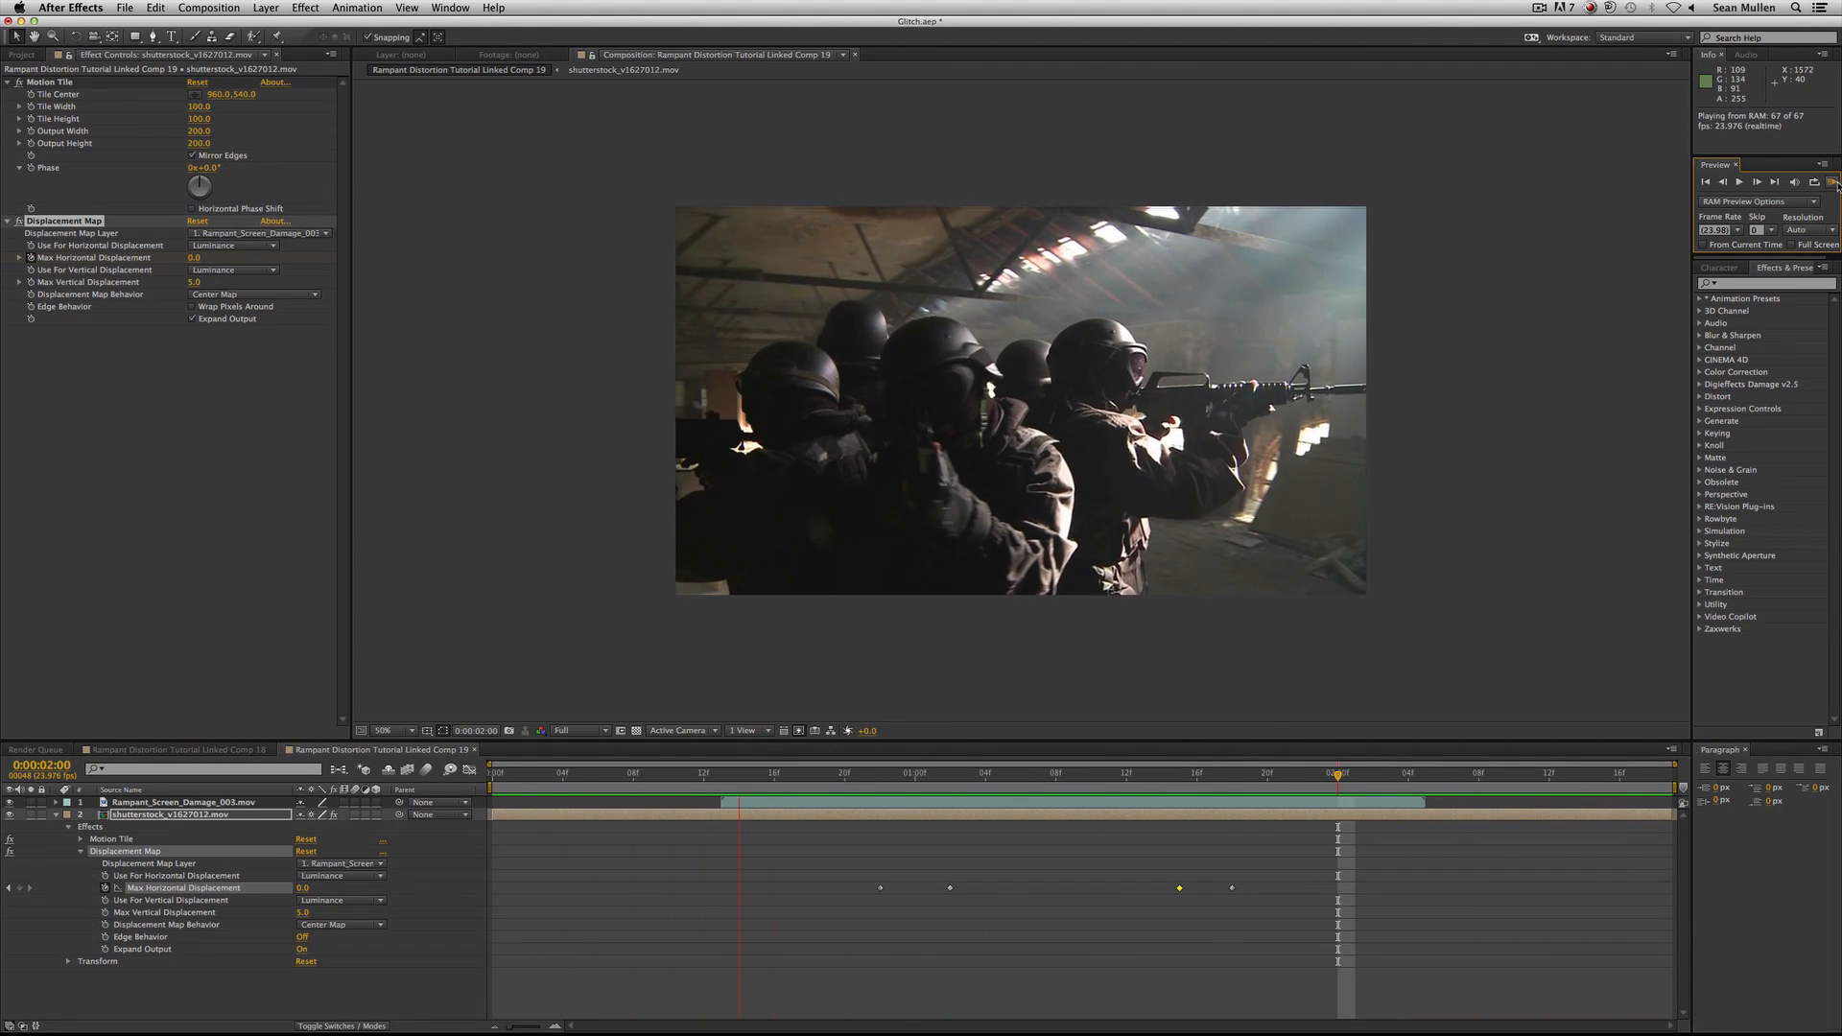
pyautogui.press('space')
pyautogui.press('pagedown')
pyautogui.press('pagedown')
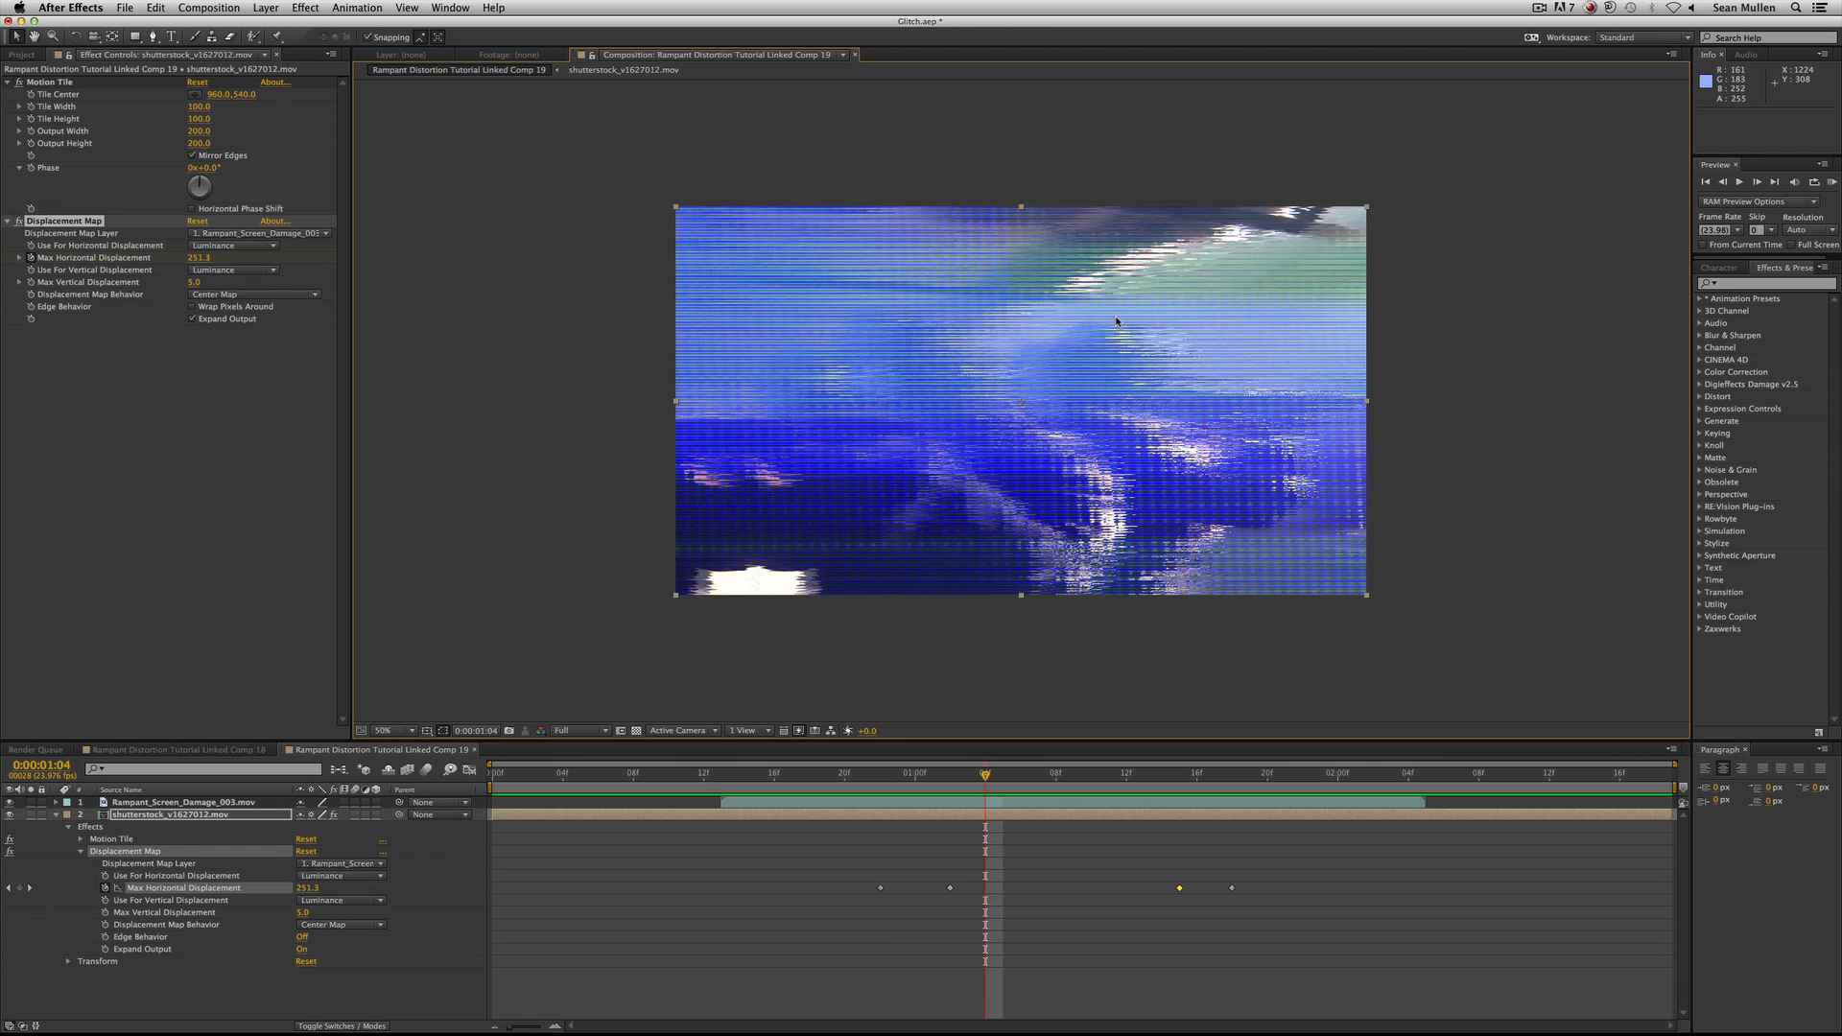
pyautogui.press('pageup')
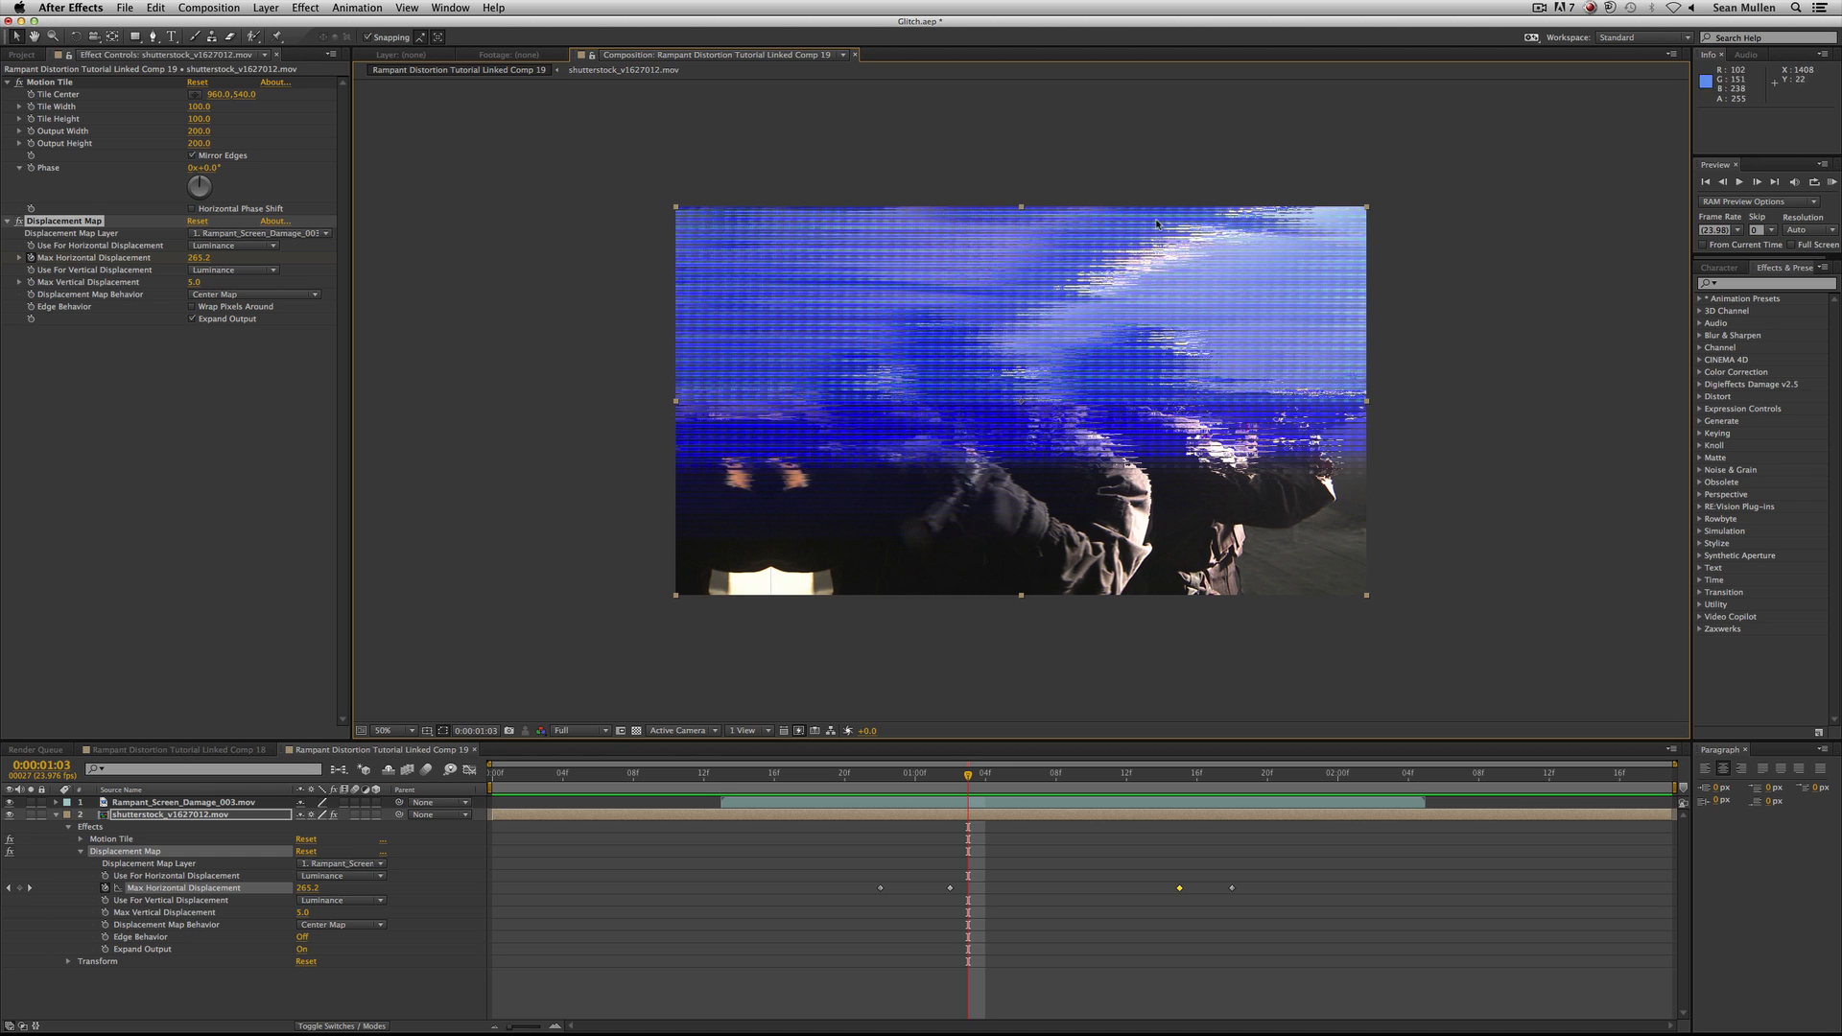
# Start keyframing Max Vertical Displacement at 0:00:01:02 and key it to 0 at 0:00:00:22.
pyautogui.moveTo(885, 789)
pyautogui.mouseDown()
pyautogui.moveTo(1073, 793)
pyautogui.moveTo(875, 796)
pyautogui.mouseUp()
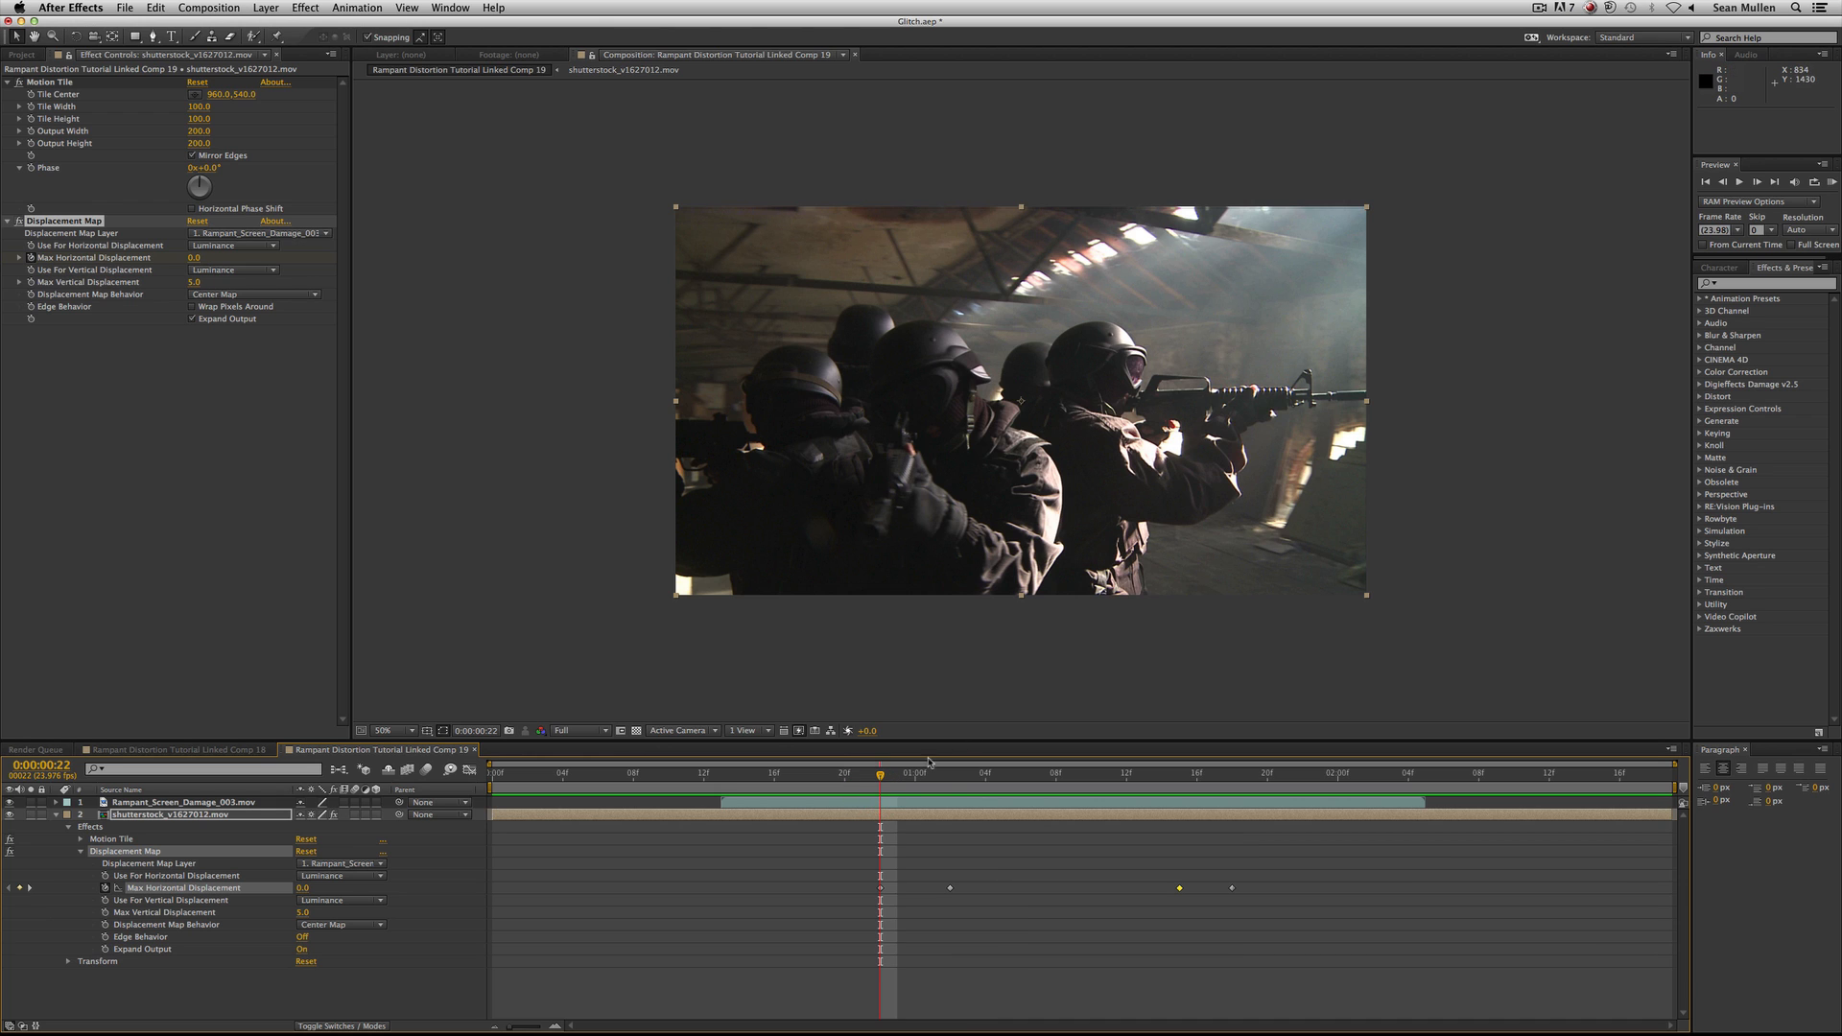
pyautogui.moveTo(883, 785); pyautogui.dragTo(951, 779)
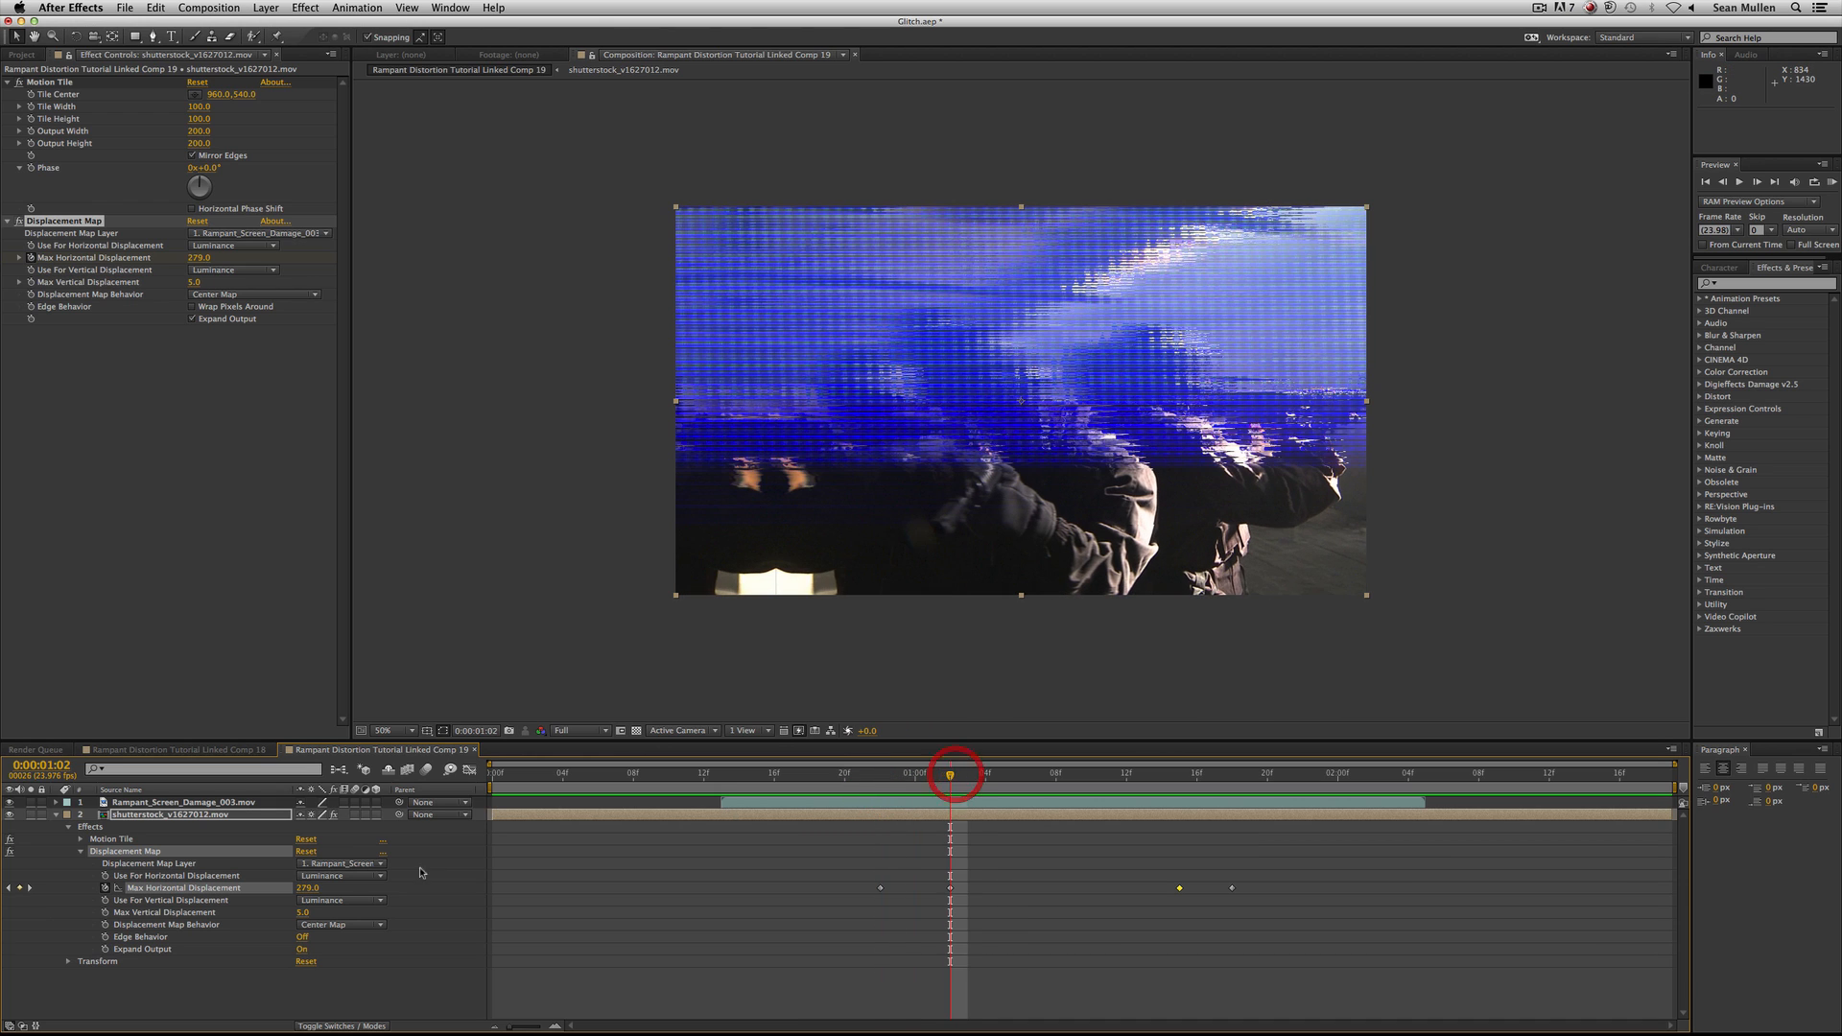
pyautogui.click(105, 913)
pyautogui.press('j')
pyautogui.click(305, 913)
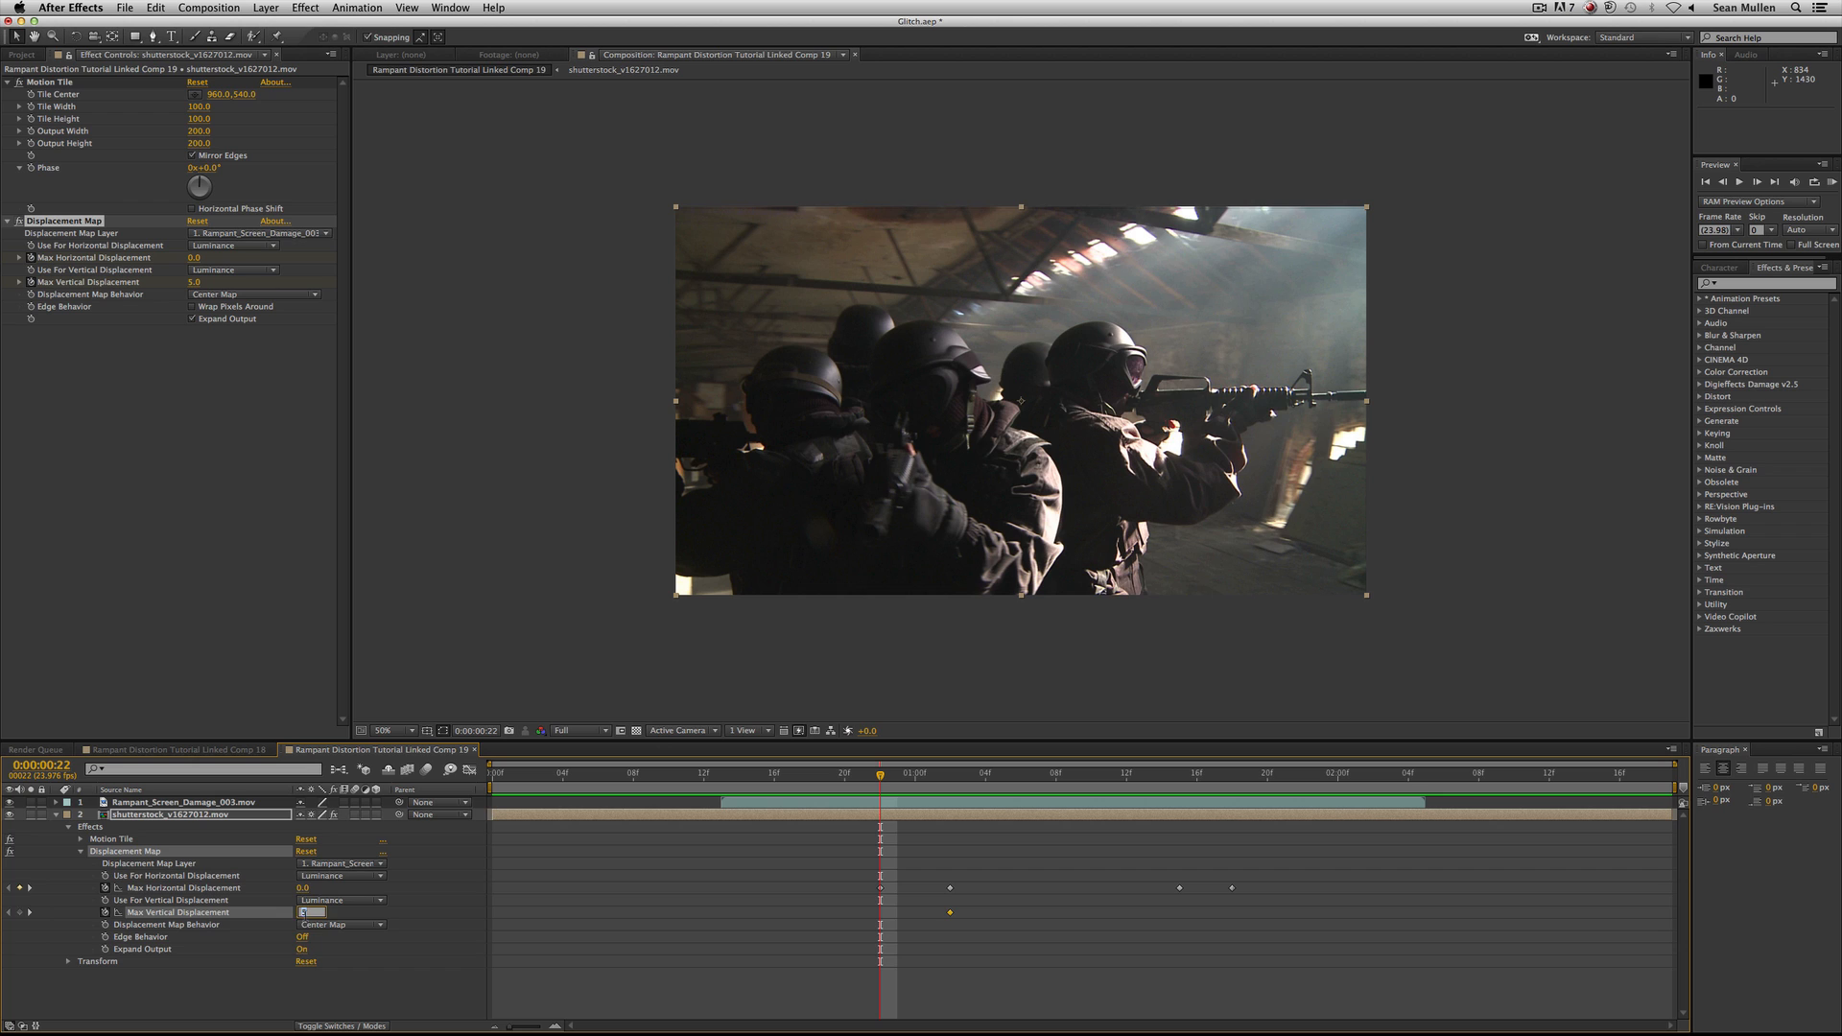
pyautogui.write('0')
pyautogui.press('Return')
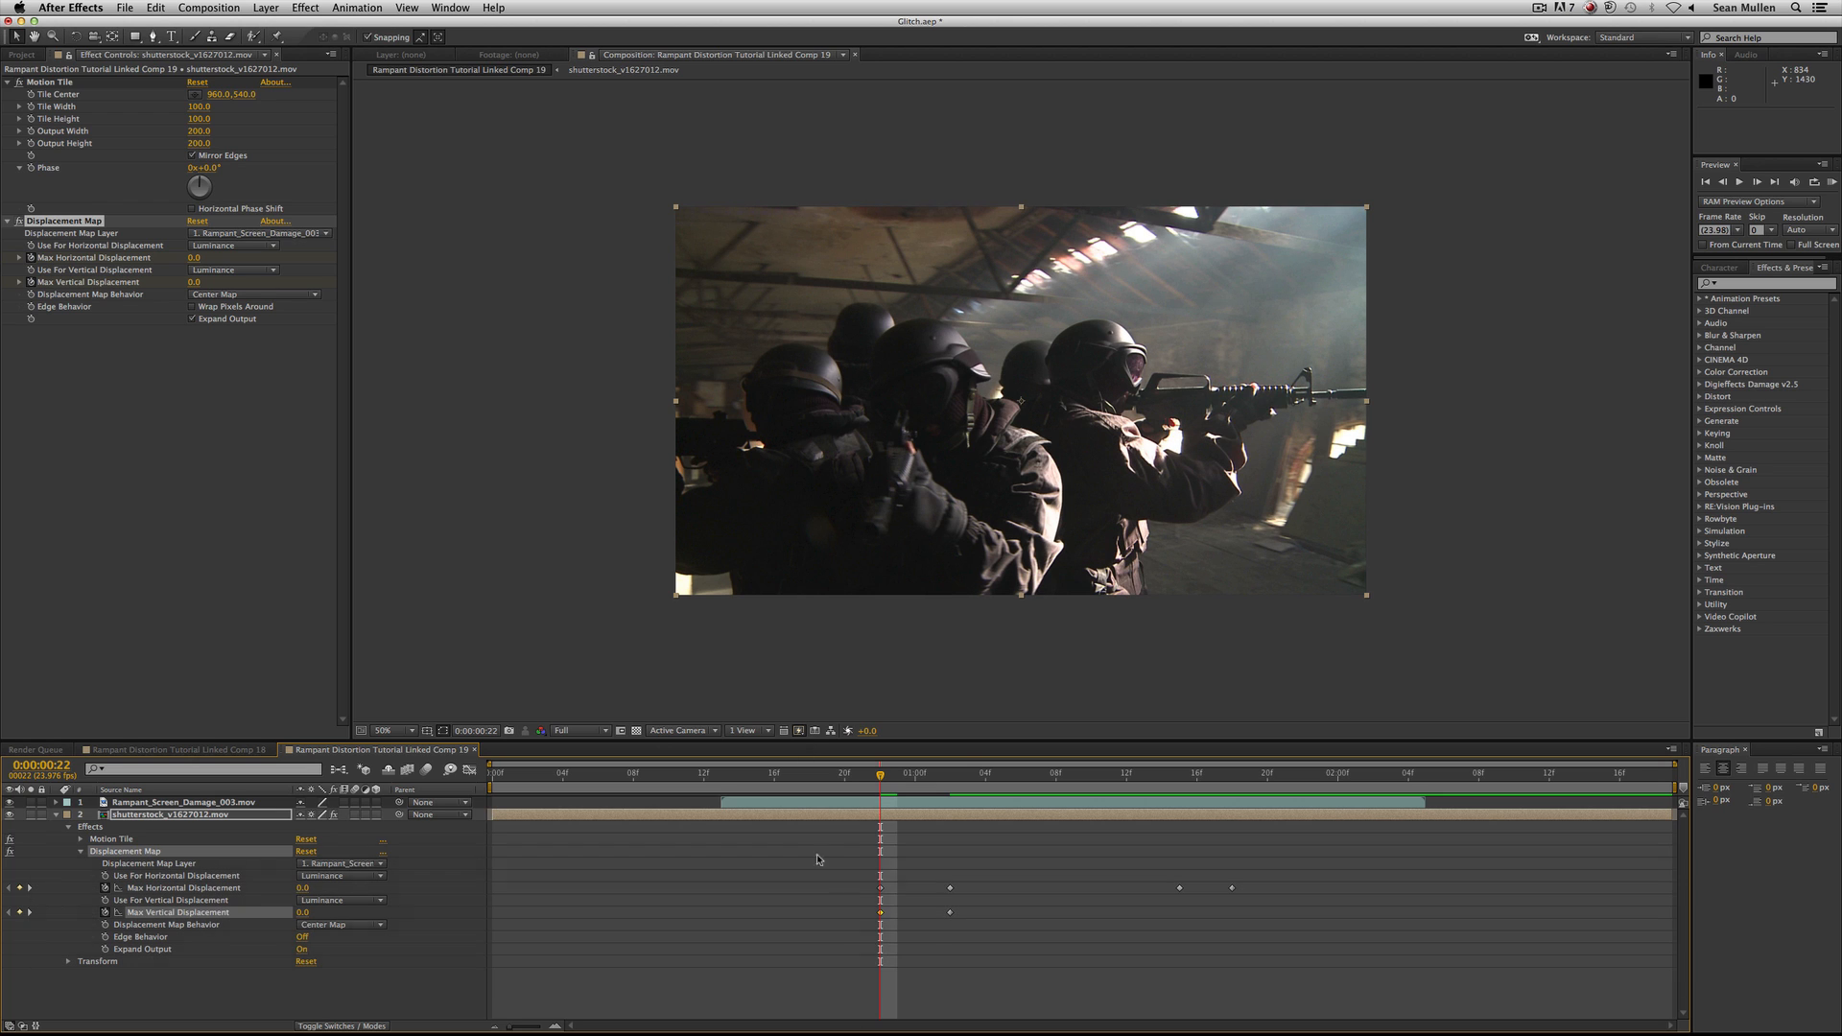
# Set the Max Vertical Displacement keyframe at 0:00:01:02 to 147 and repeat that value with a keyframe at 0:00:01:15.
pyautogui.press('k')
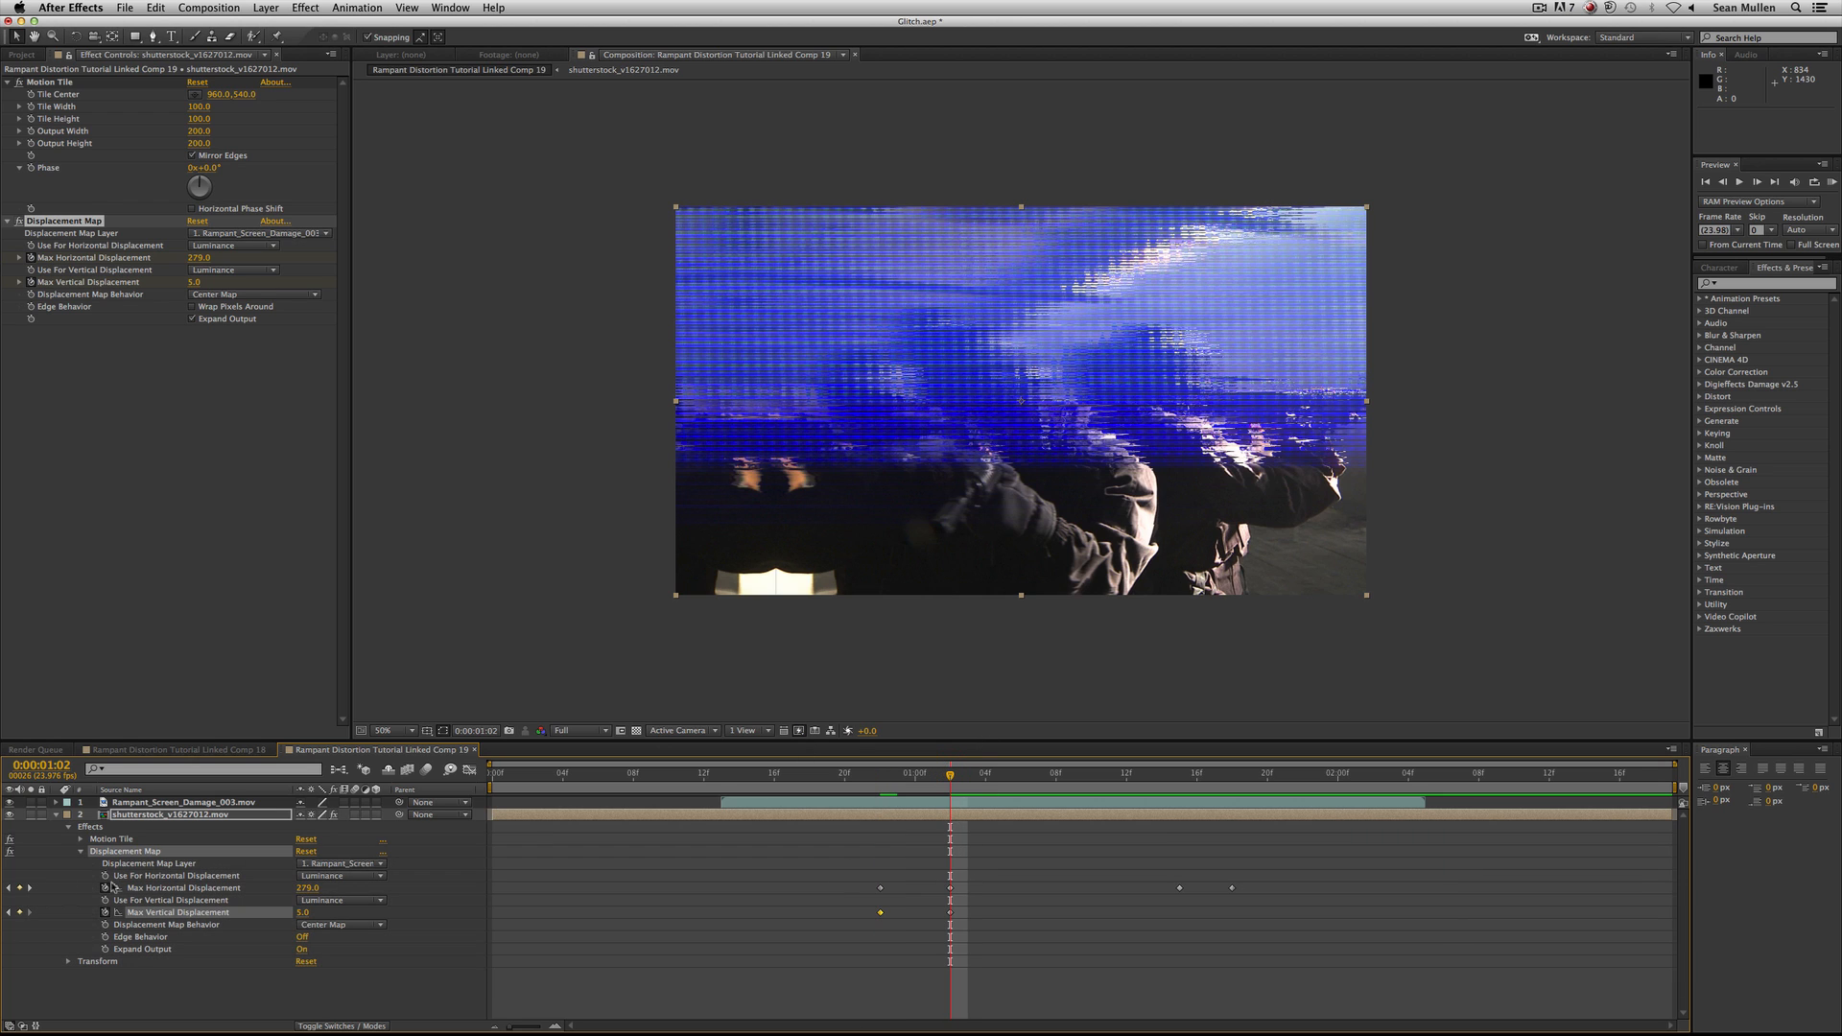
pyautogui.moveTo(305, 913); pyautogui.dragTo(396, 904)
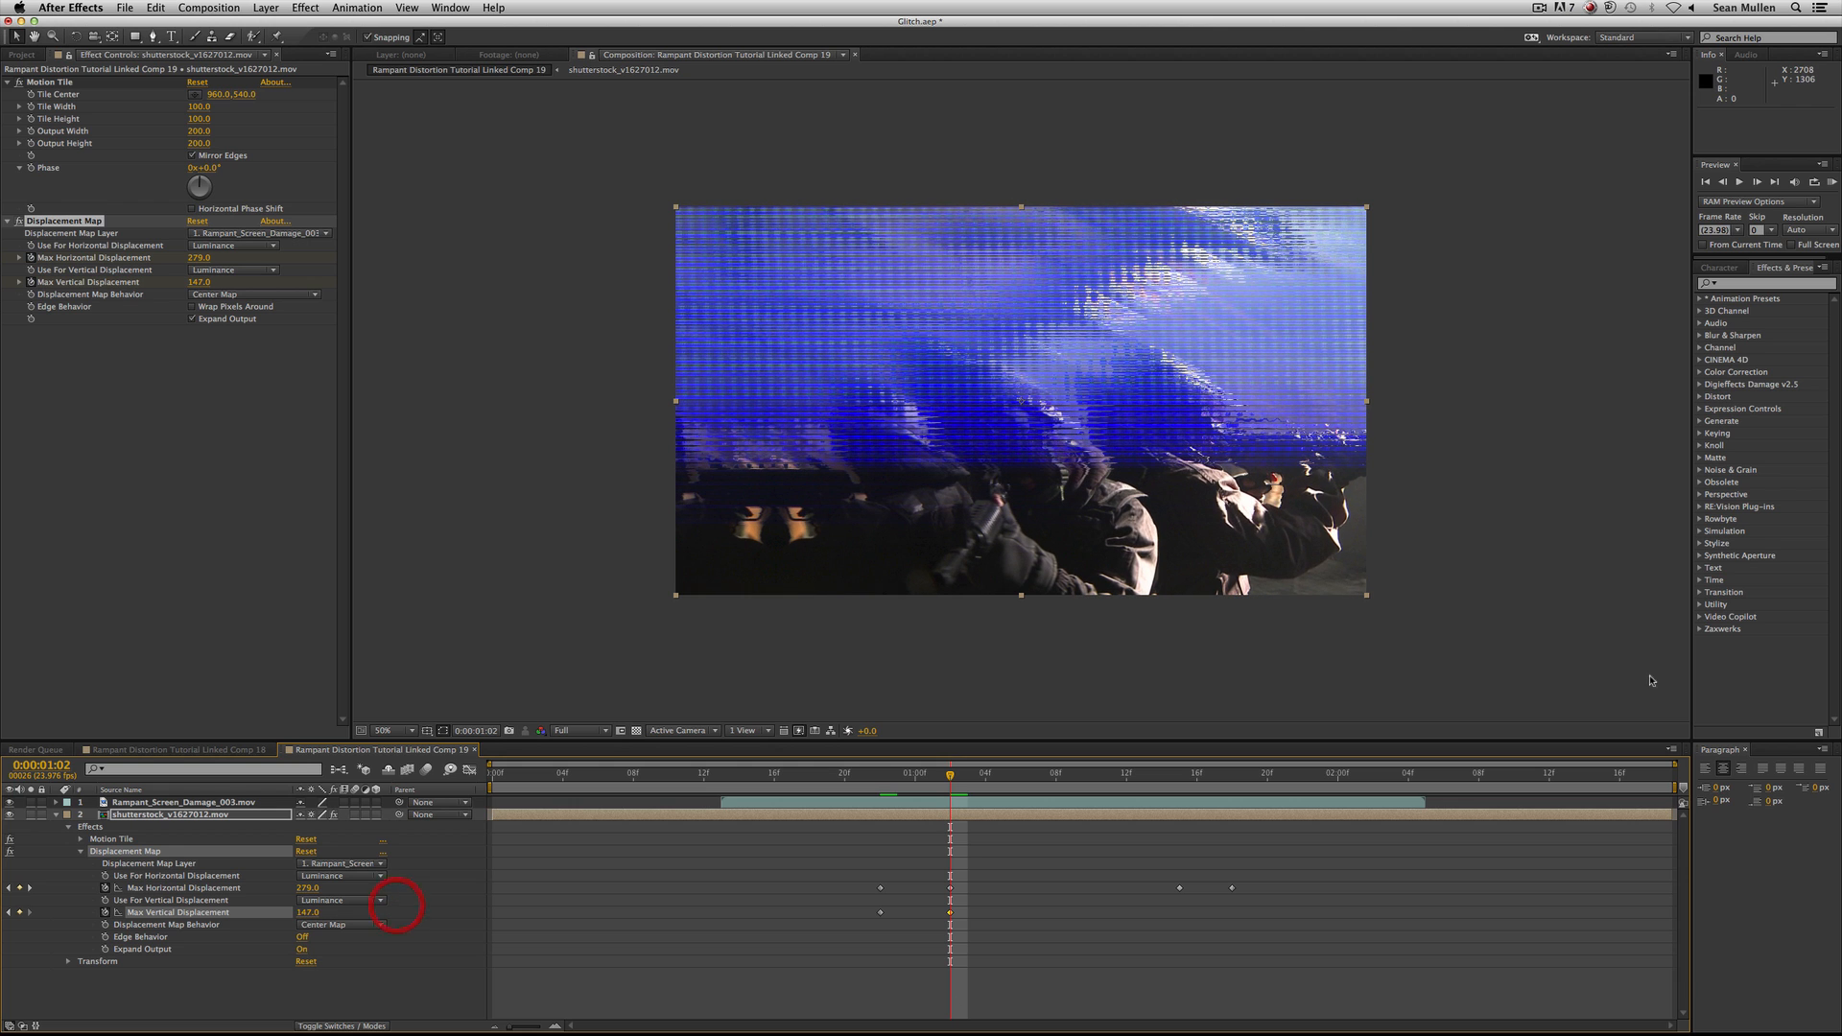
pyautogui.click(1174, 777)
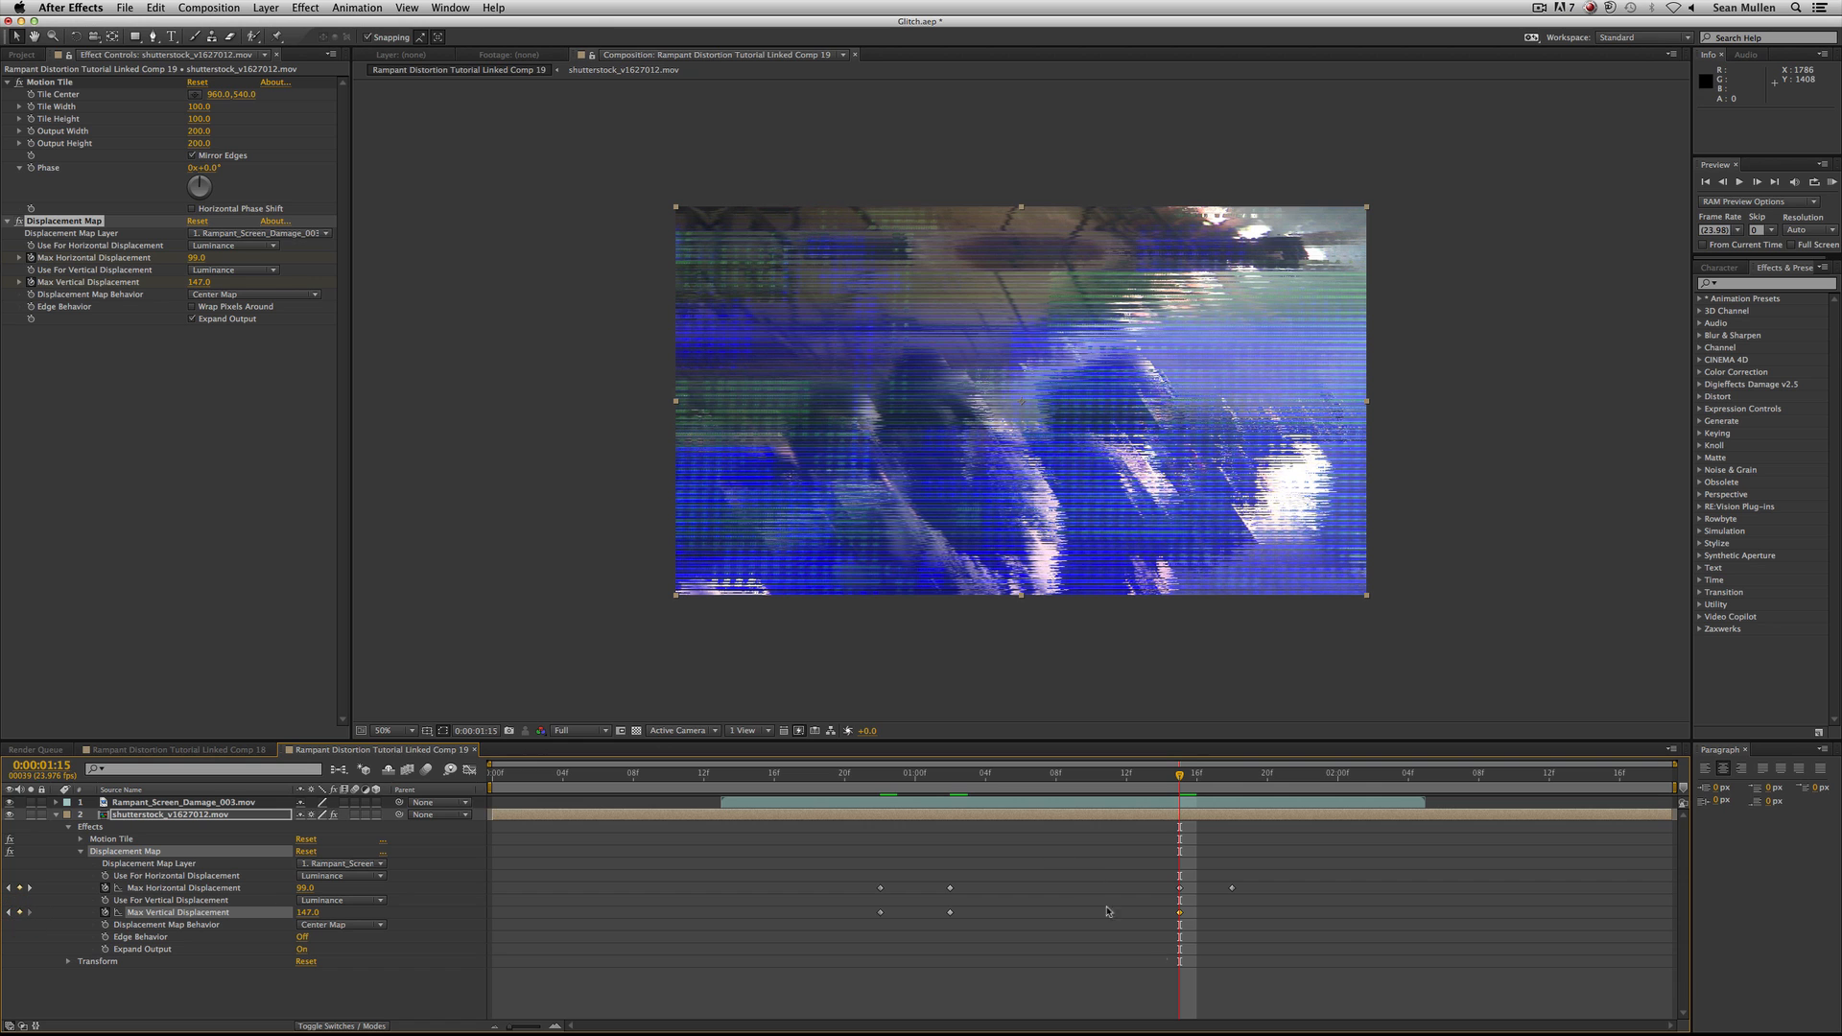
# Key Max Vertical Displacement to 0 at 0:00:01:18.
pyautogui.moveTo(1205, 778); pyautogui.dragTo(1233, 776)
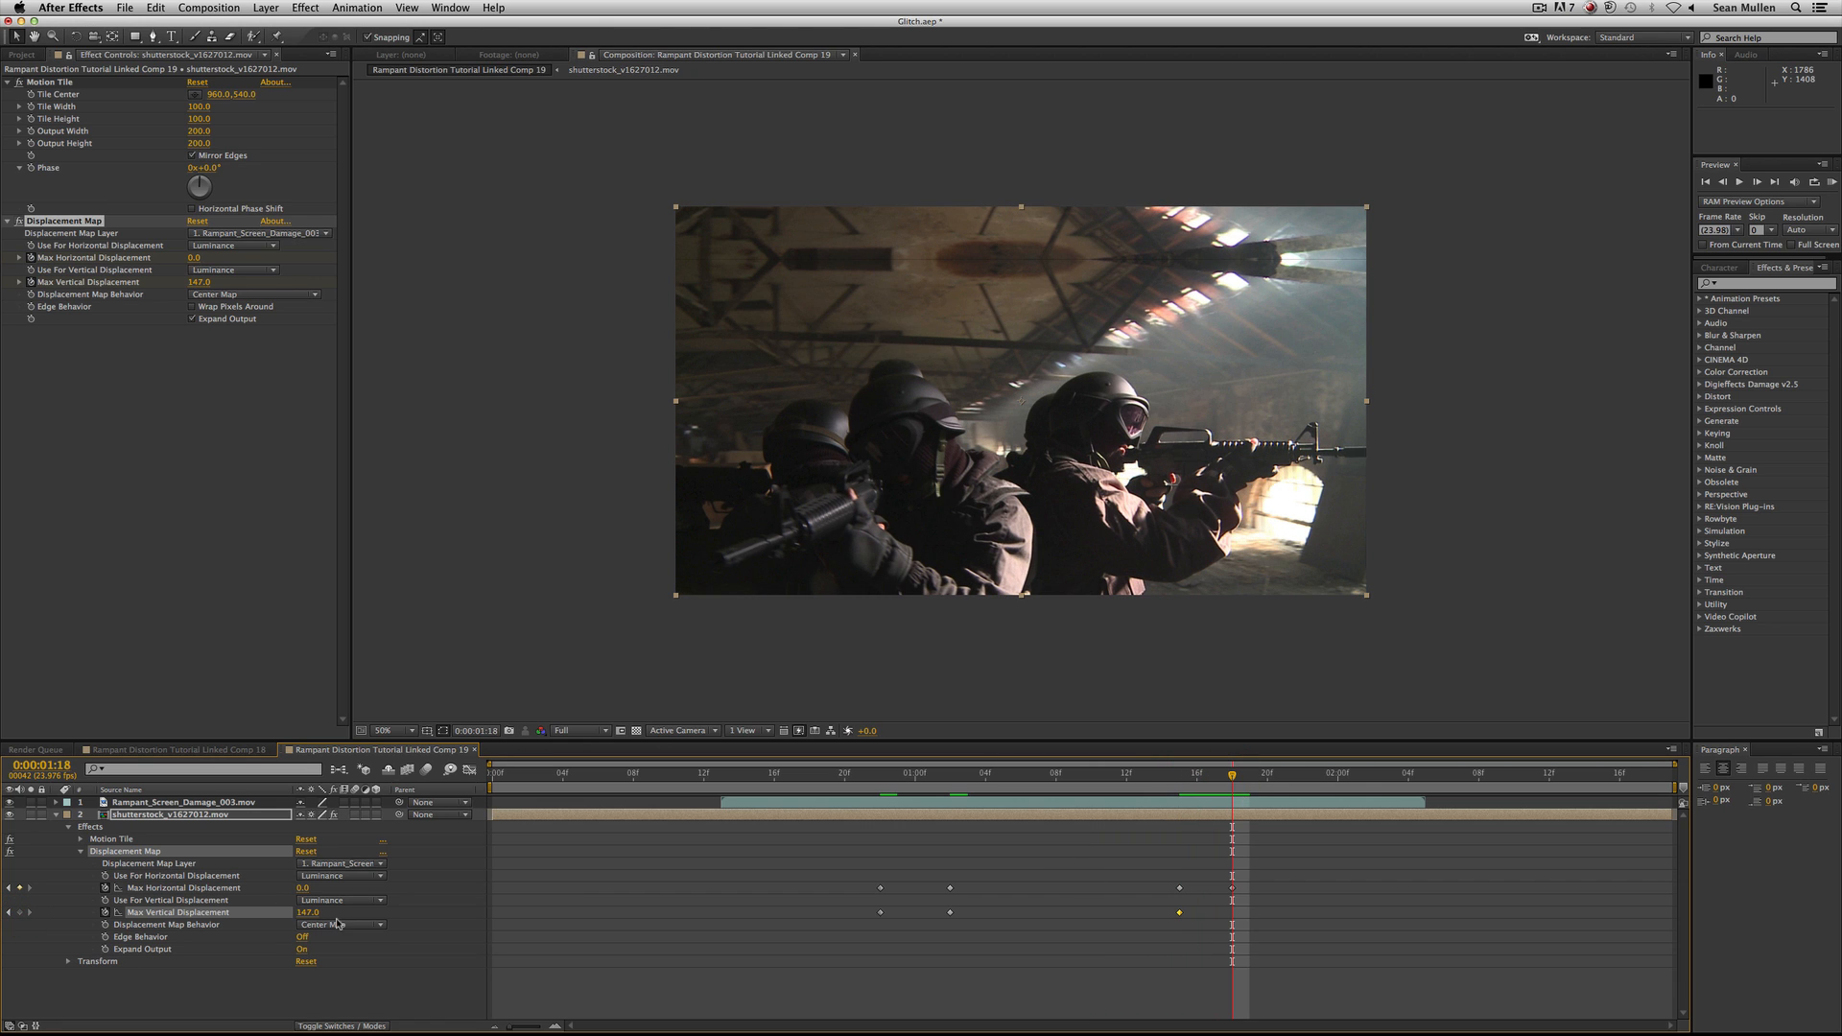
pyautogui.click(305, 913)
pyautogui.write('0')
pyautogui.press('Return')
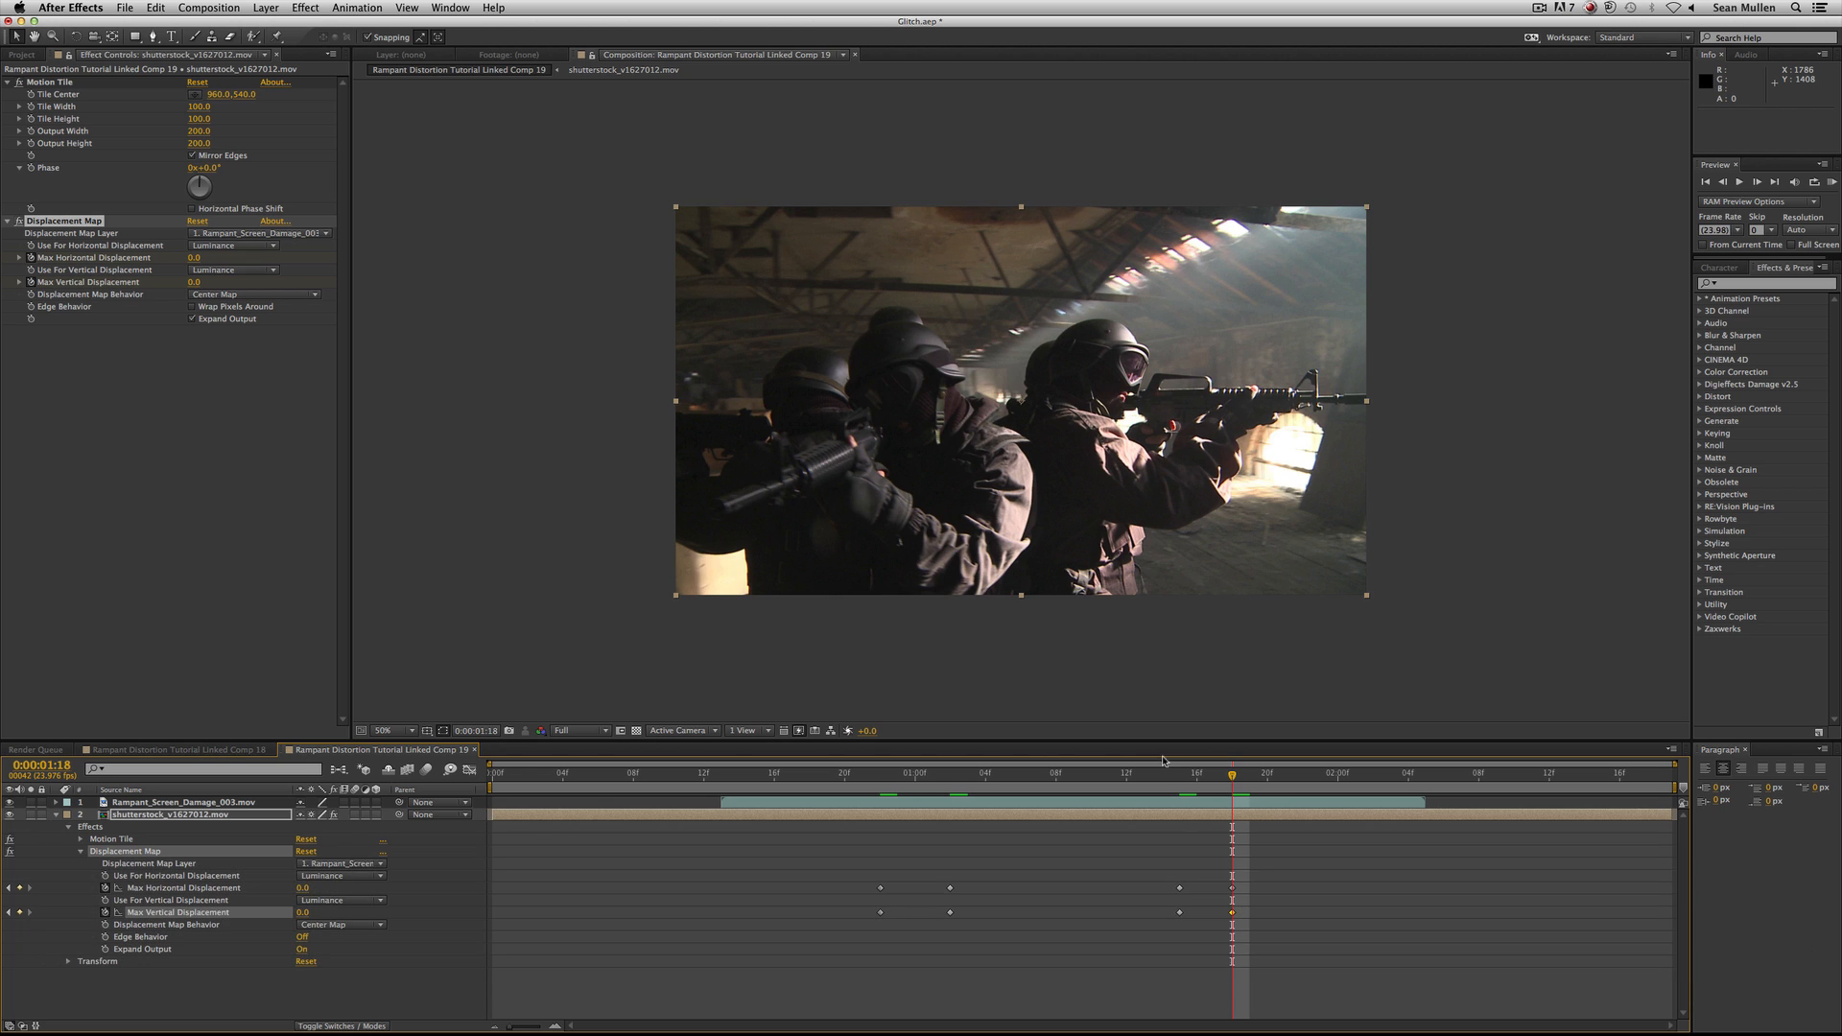
# Change the Max Vertical Displacement keyframe at 0:00:01:15 to 45.
pyautogui.click(1177, 775)
pyautogui.click(305, 912)
pyautogui.write('45')
pyautogui.press('Return')
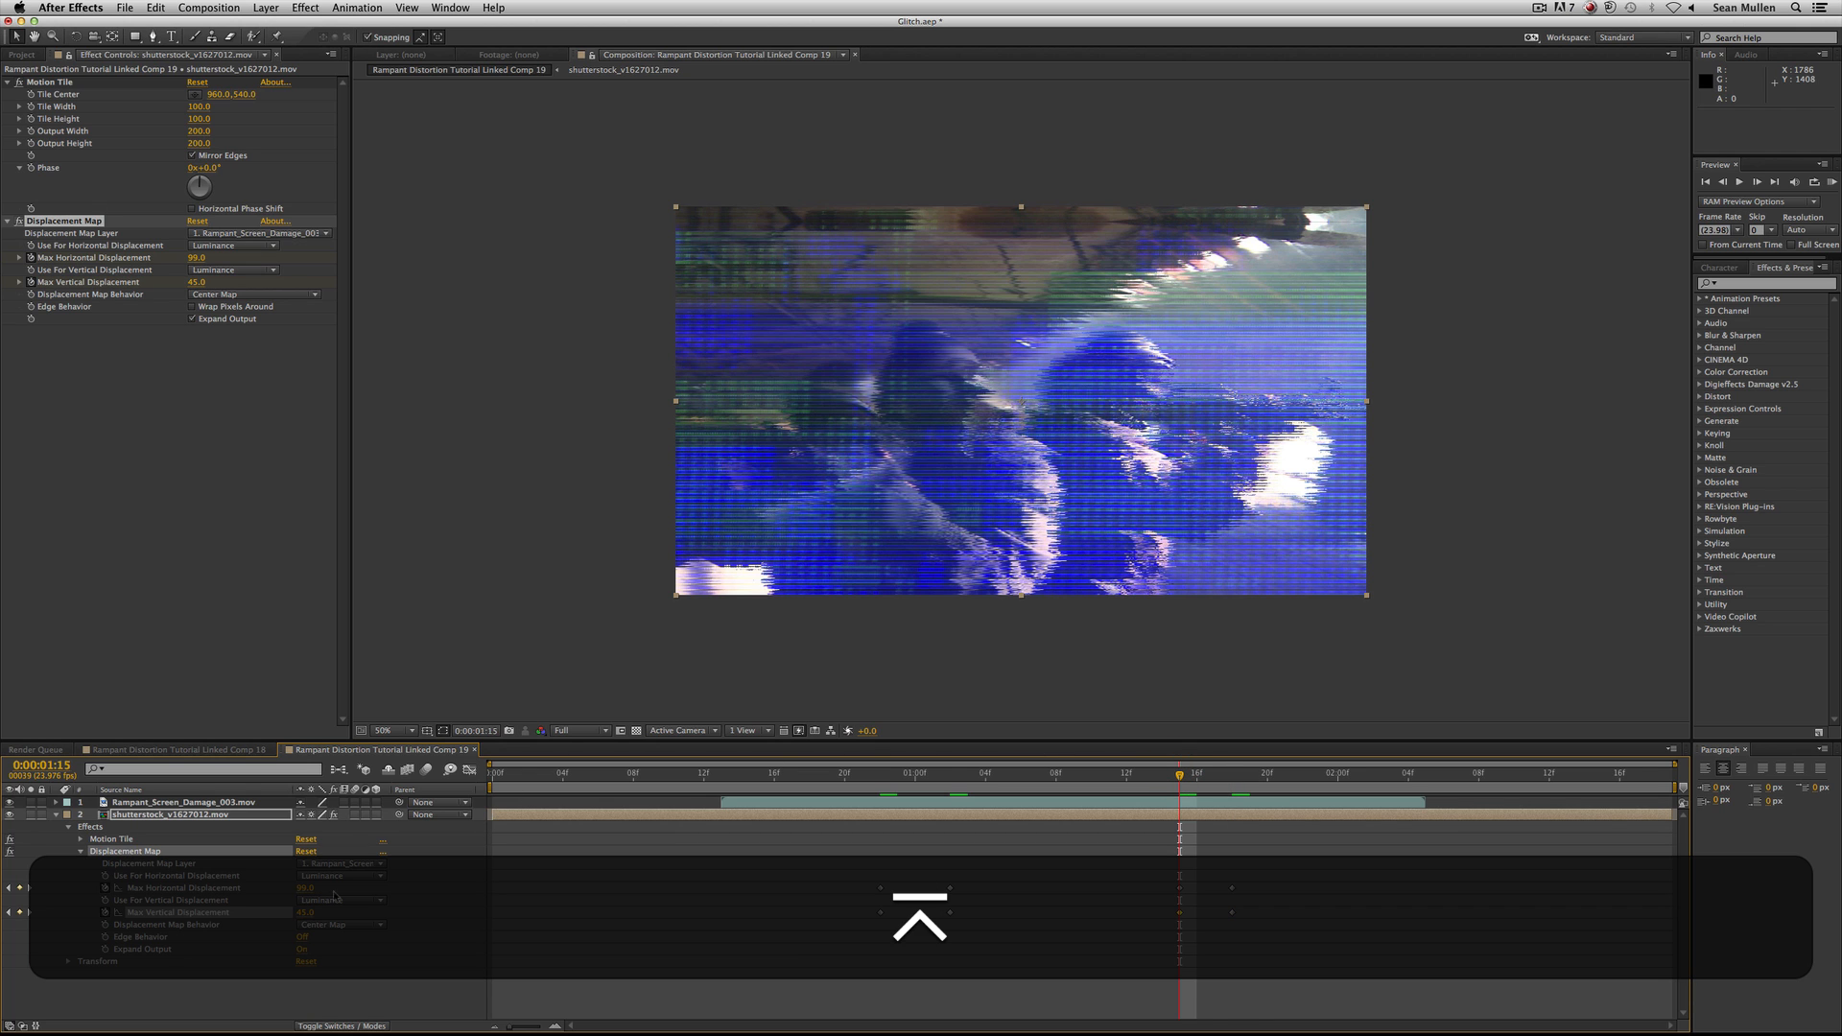
# Preview the combined horizontal and vertical distortion from about 0:00:00:20, and look through the channel options for horizontal displacement.
pyautogui.click(862, 785)
pyautogui.press('space')
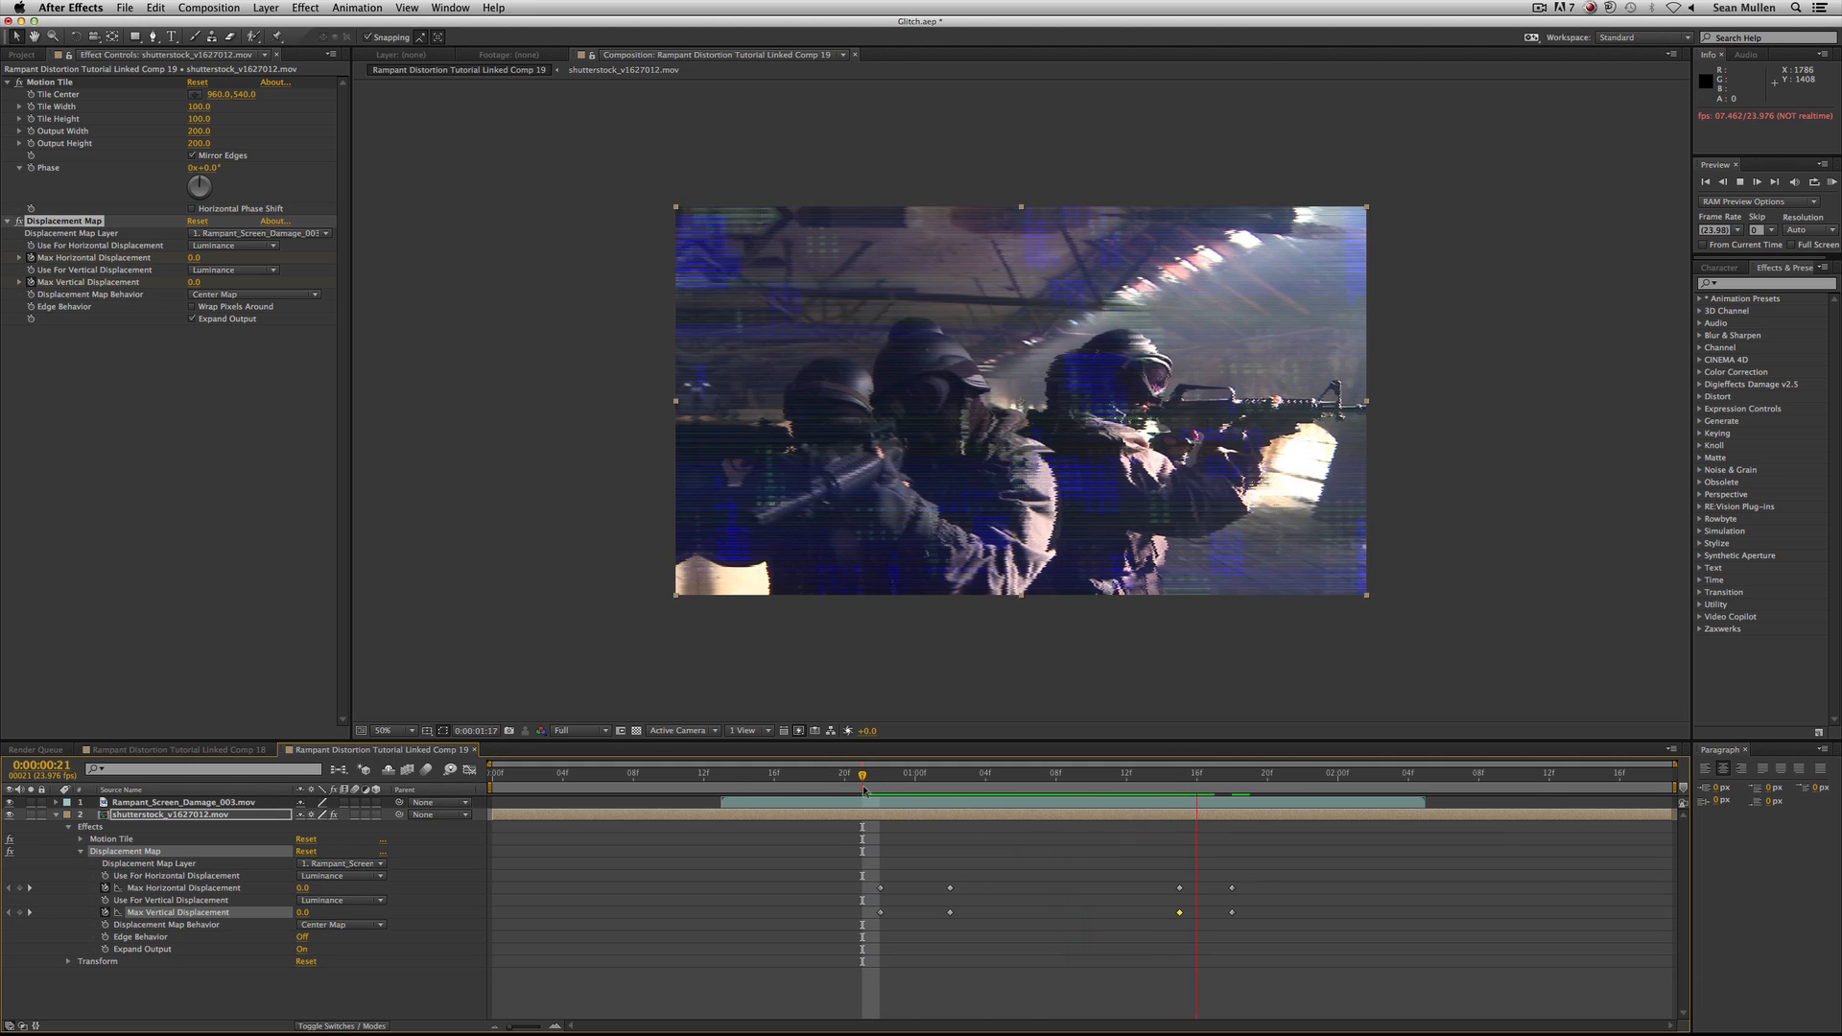
pyautogui.press('space')
pyautogui.moveTo(877, 782); pyautogui.dragTo(840, 780)
pyautogui.press('space')
pyautogui.press('space')
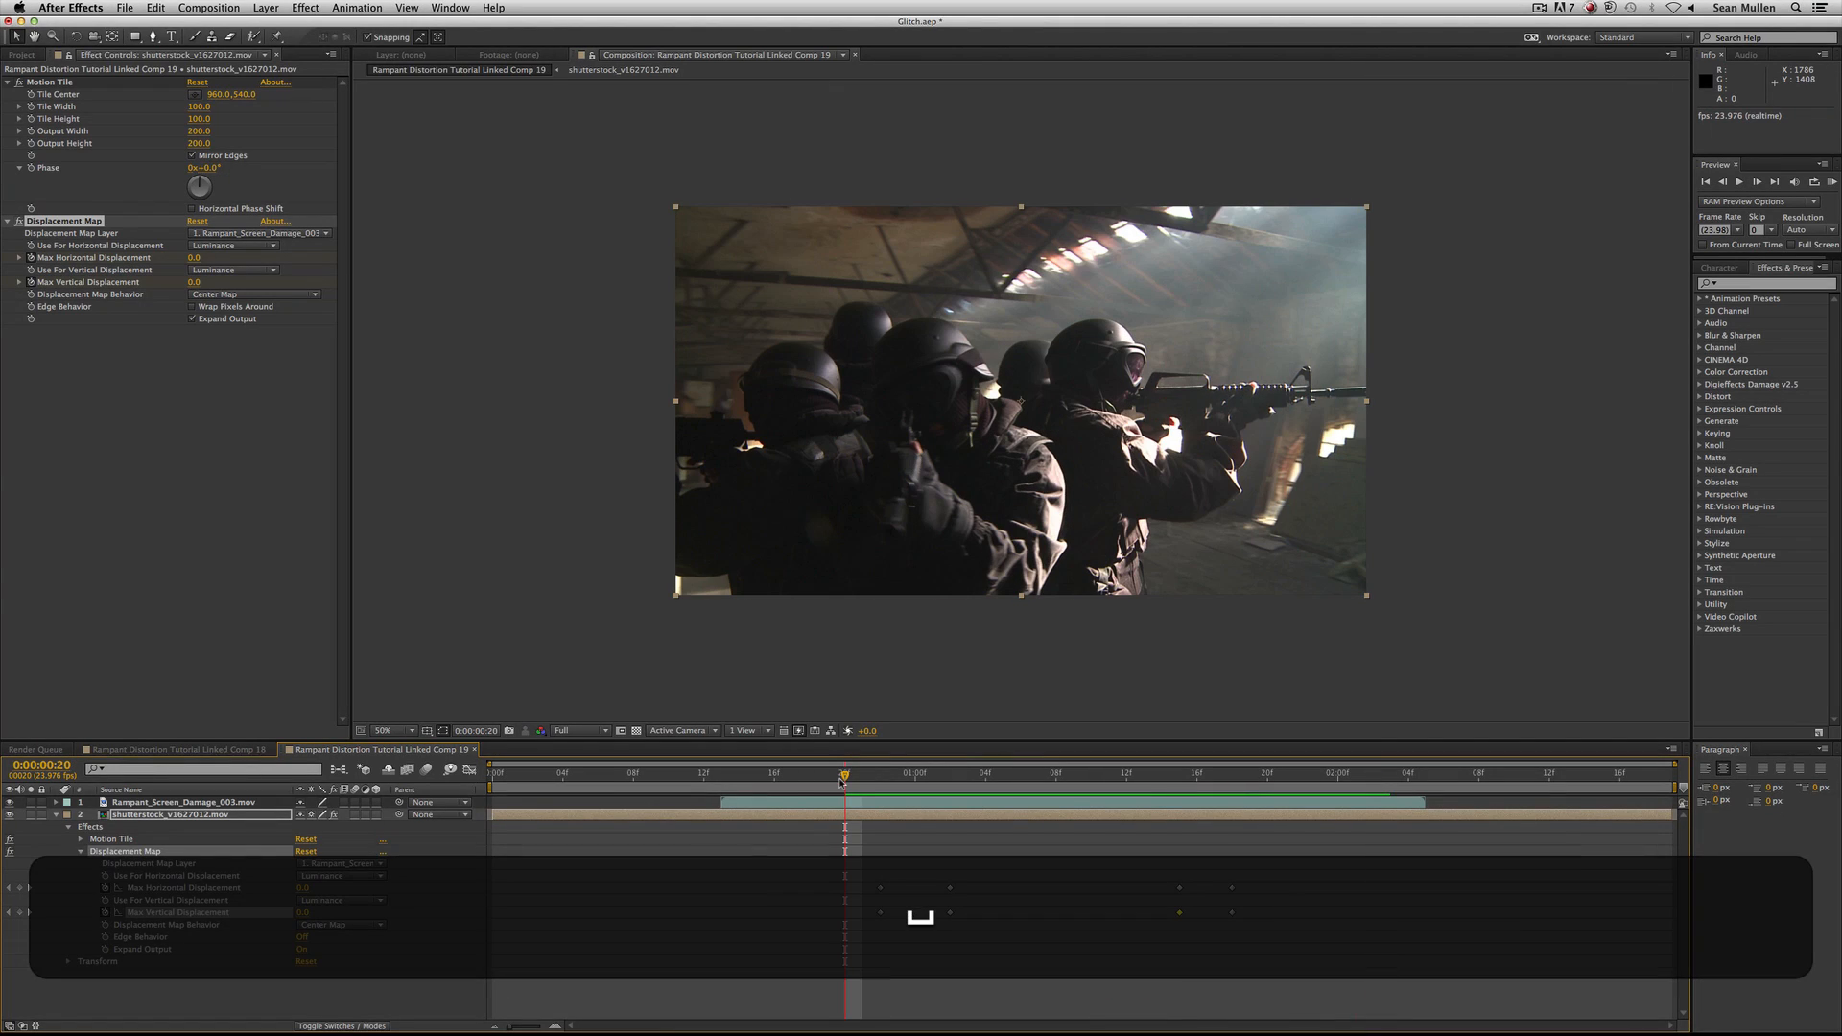
pyautogui.press('space')
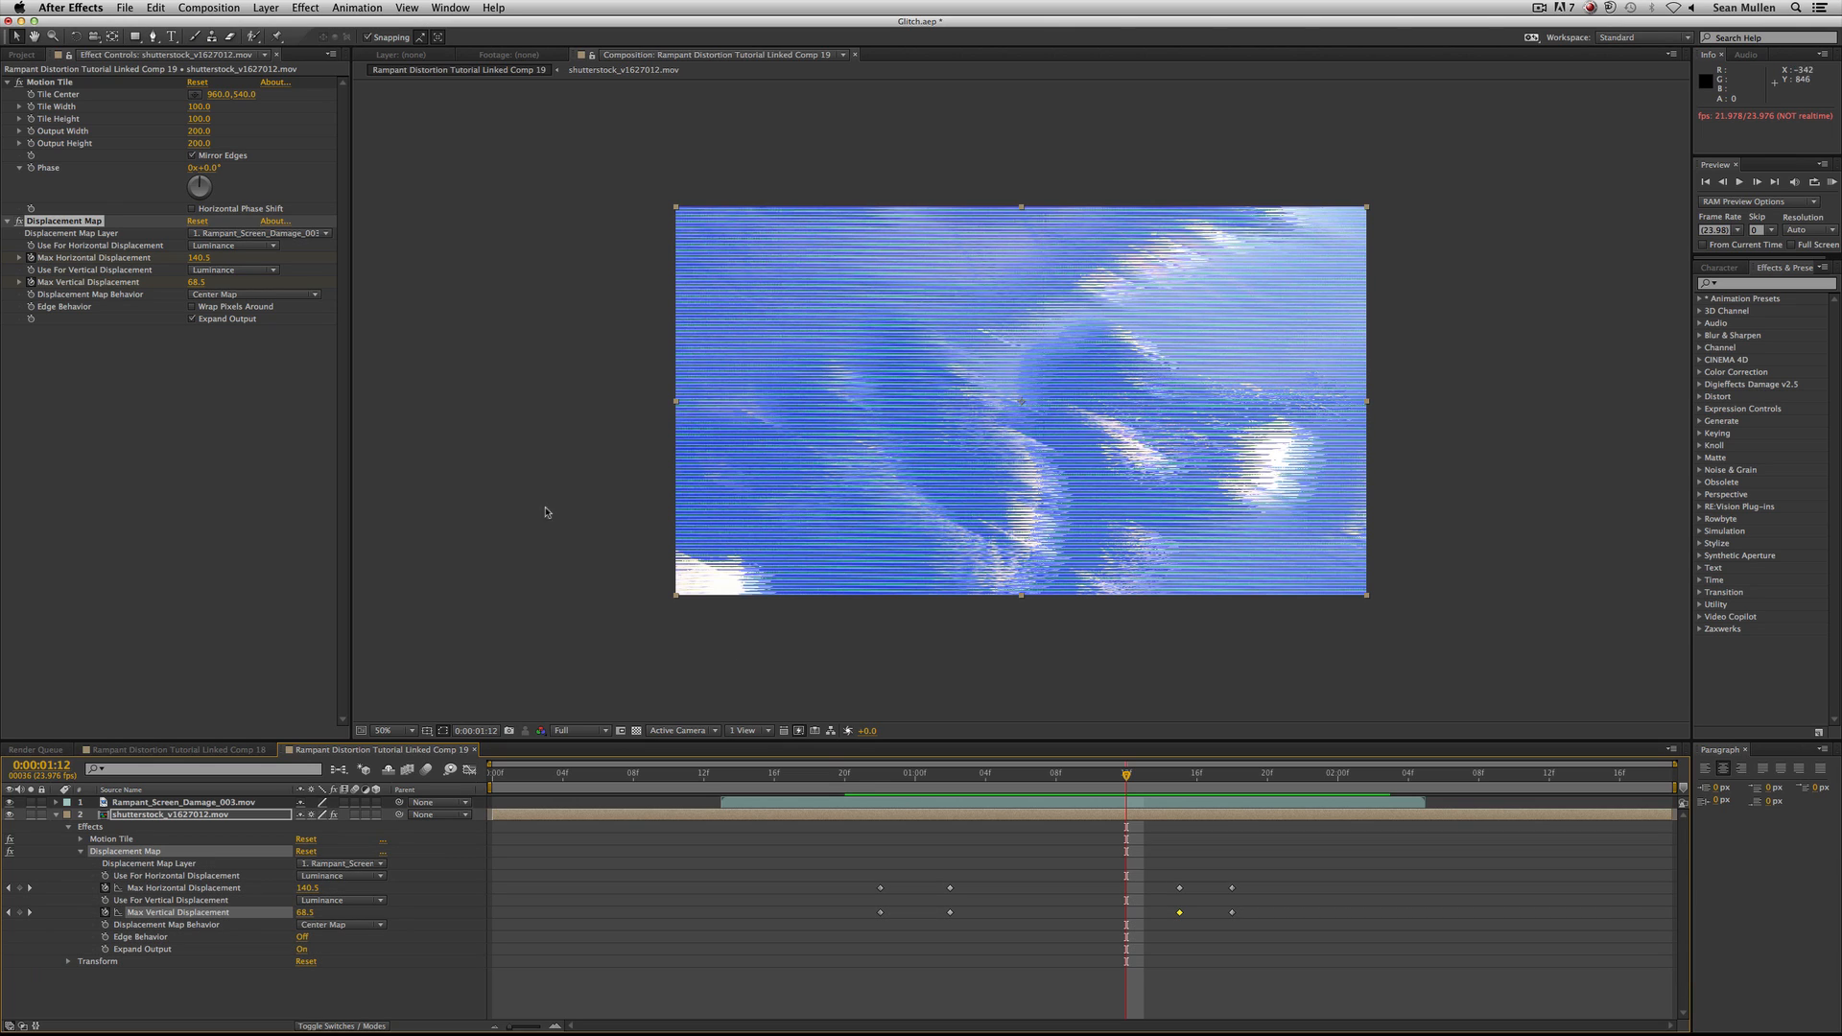
pyautogui.click(270, 246)
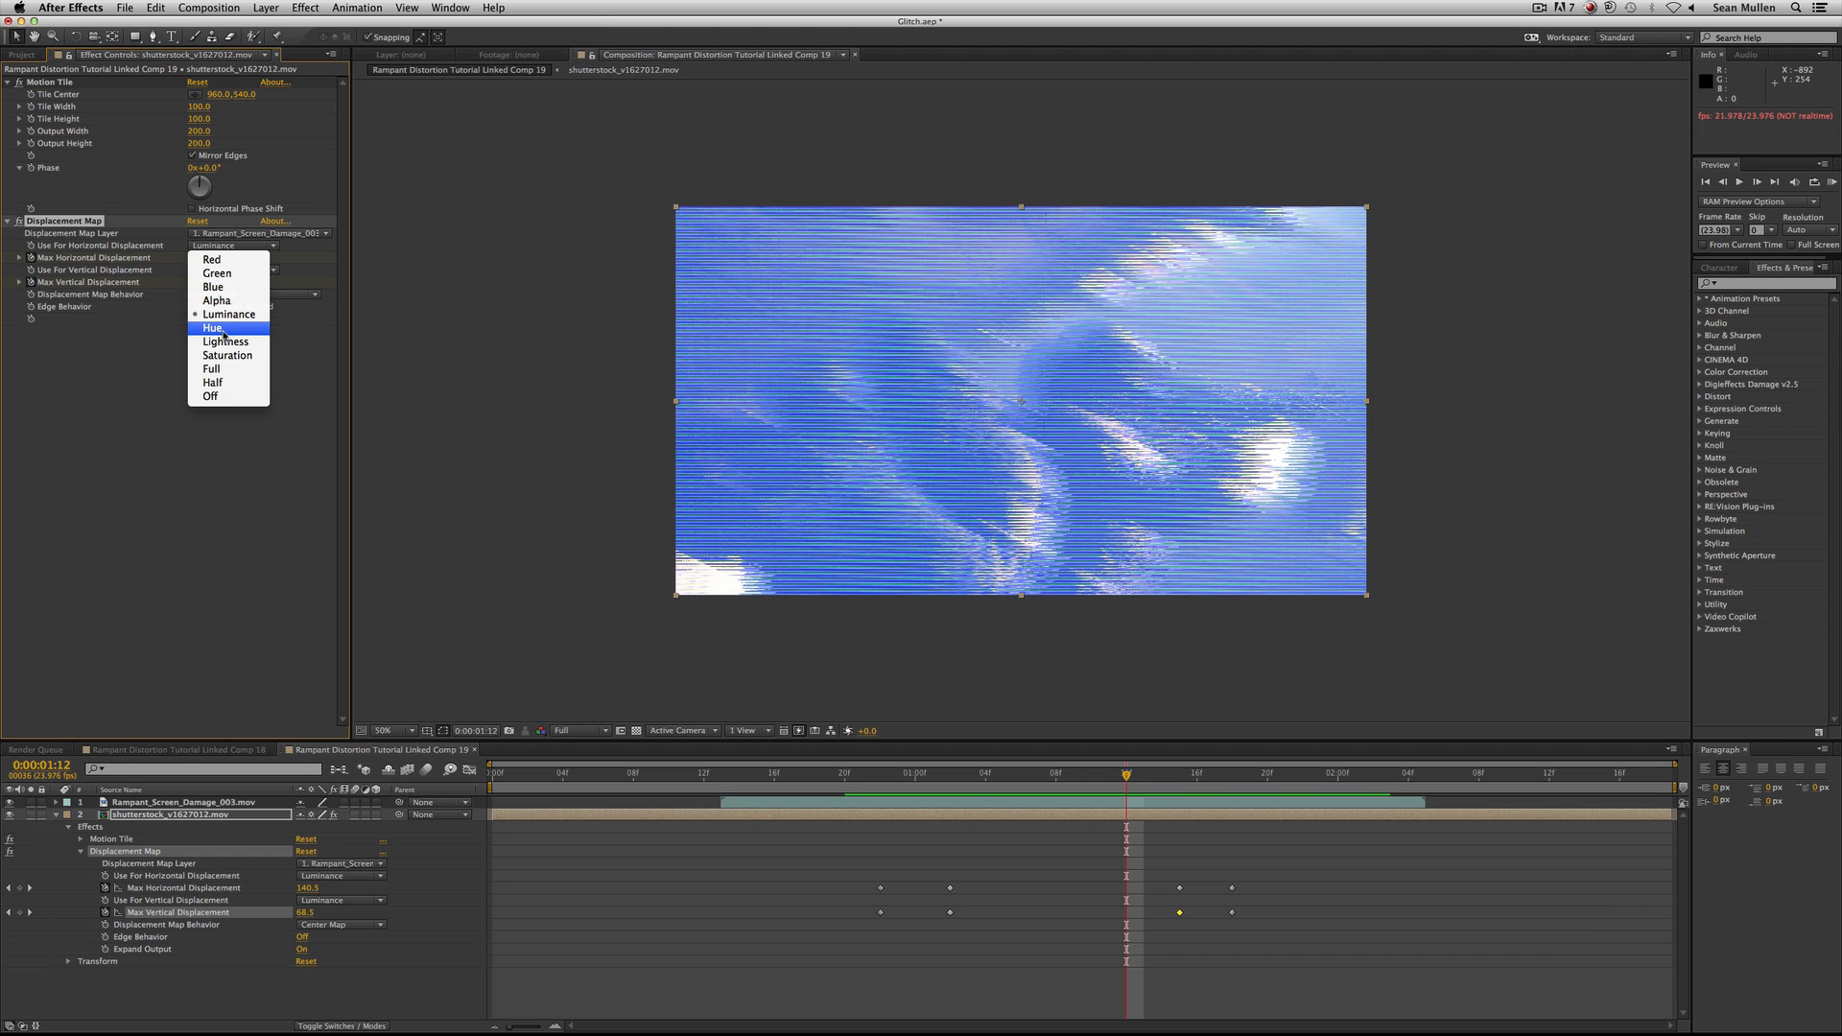
pyautogui.click(109, 430)
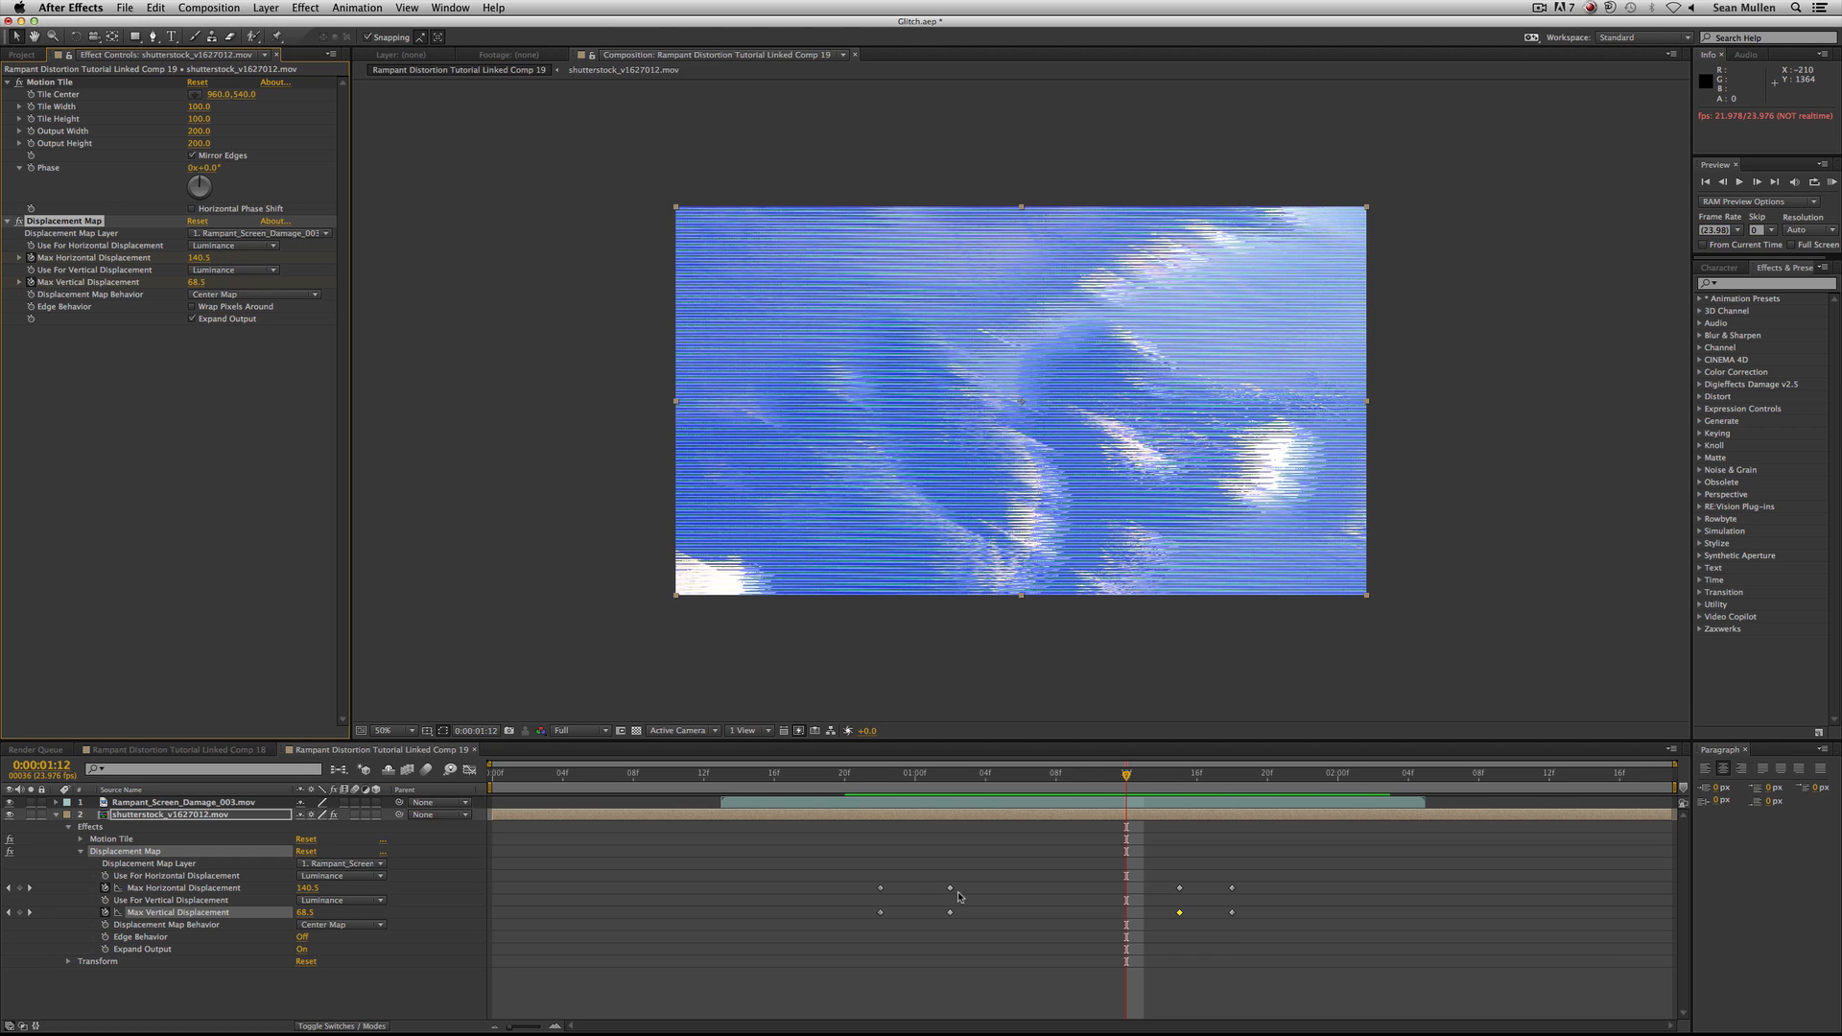
# Delete all Max Vertical Displacement keyframes and set the property to 0.
pyautogui.click(898, 774)
pyautogui.click(1041, 775)
pyautogui.moveTo(826, 904); pyautogui.dragTo(1309, 923)
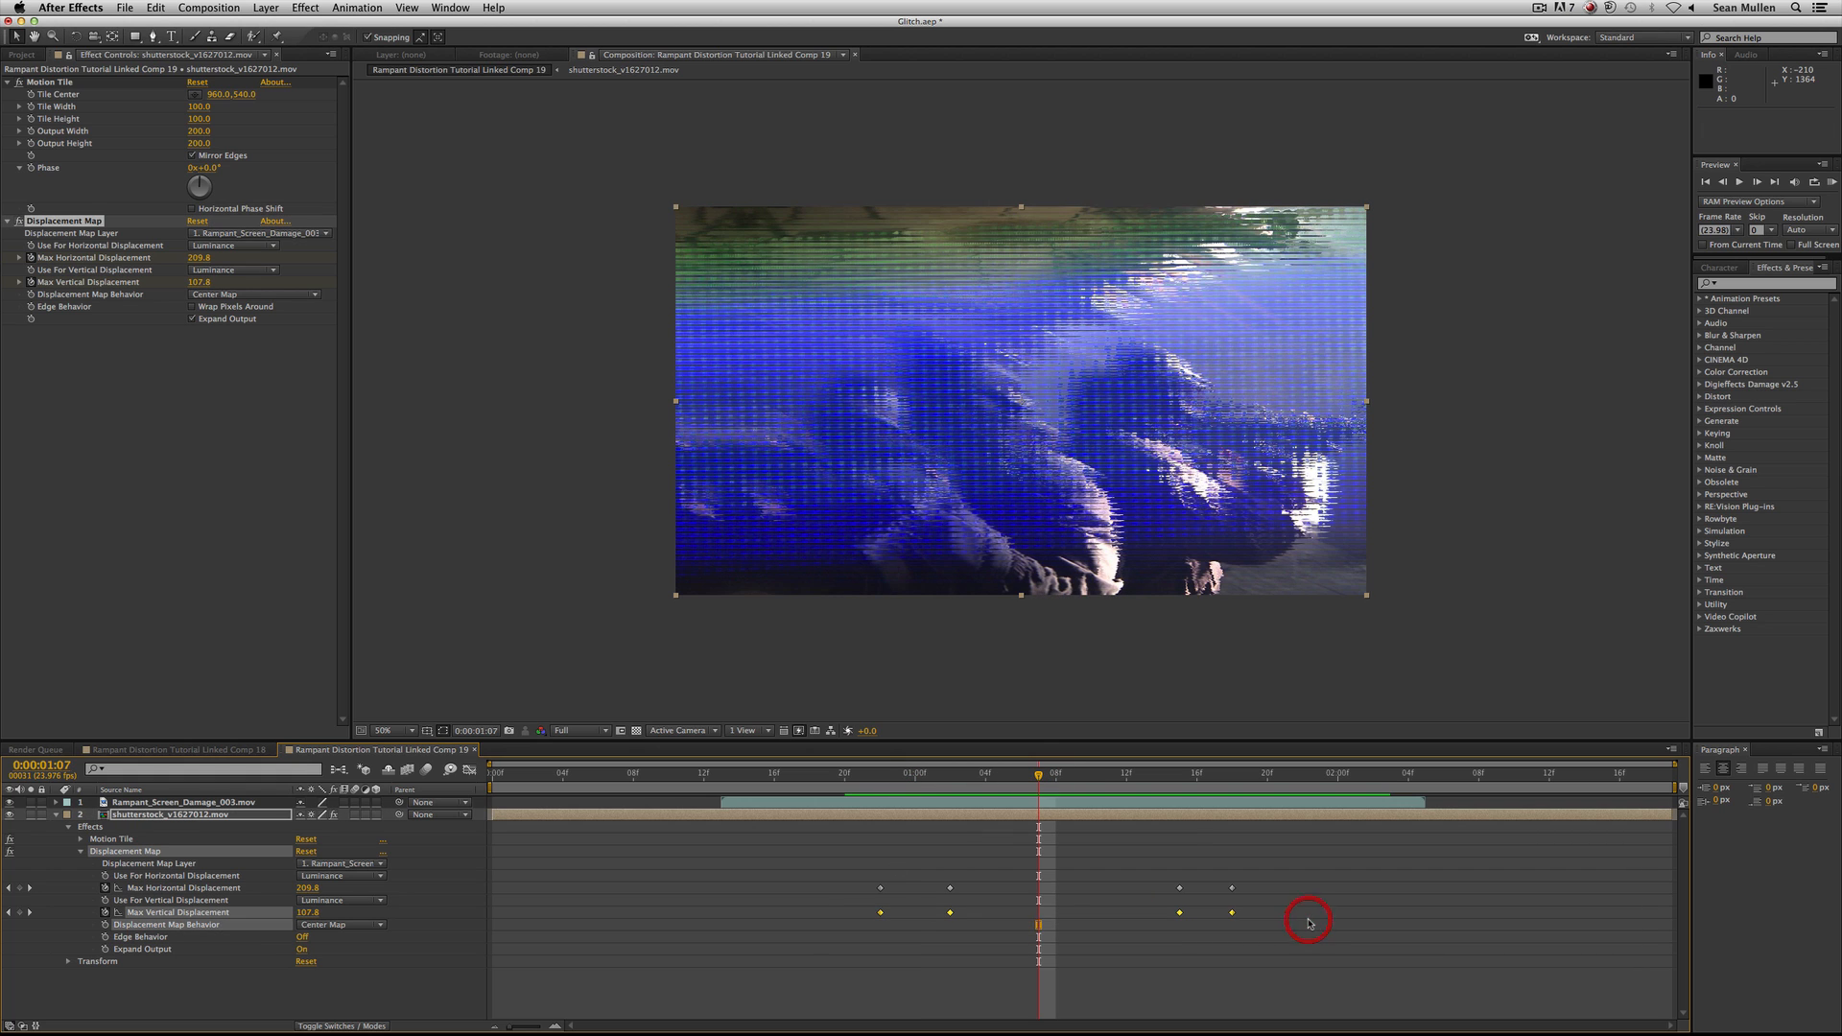
pyautogui.press('BackSpace')
pyautogui.click(305, 912)
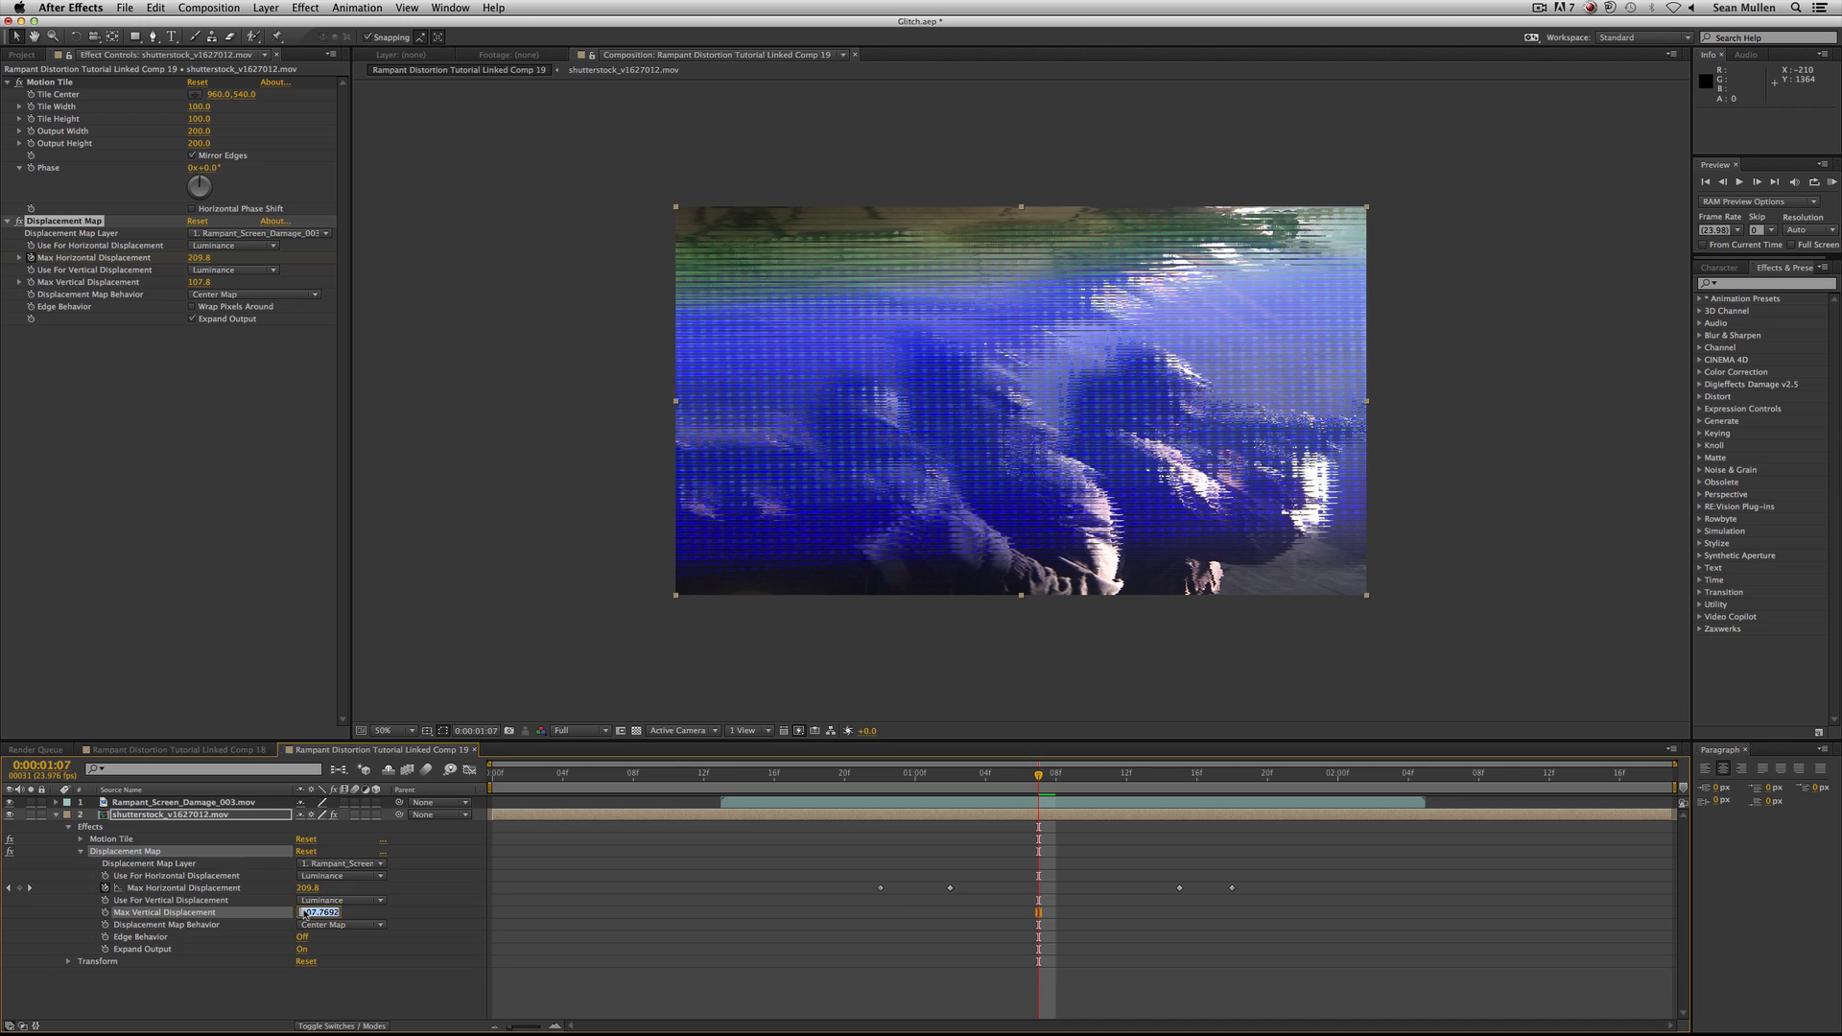
pyautogui.write('0')
pyautogui.press('Return')
# Preview the horizontal-only distortion from 0:00:00:20 and save the project.
pyautogui.click(848, 779)
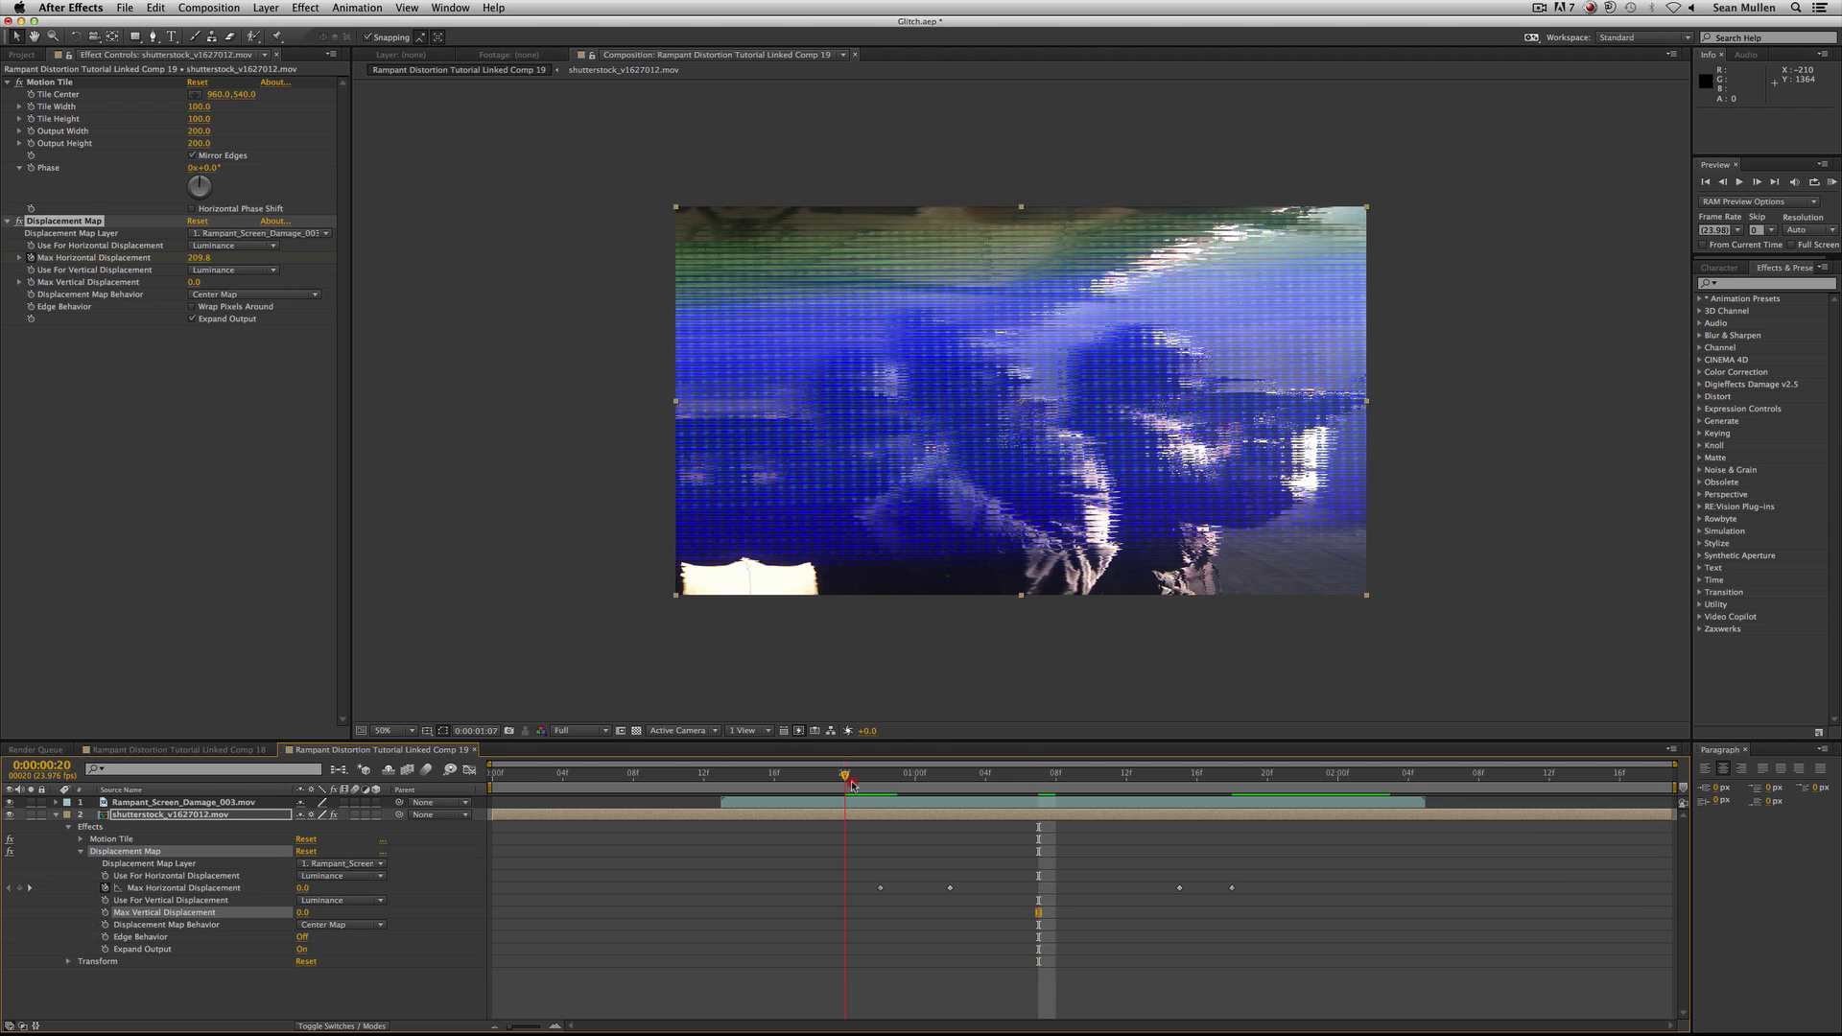
pyautogui.press('space')
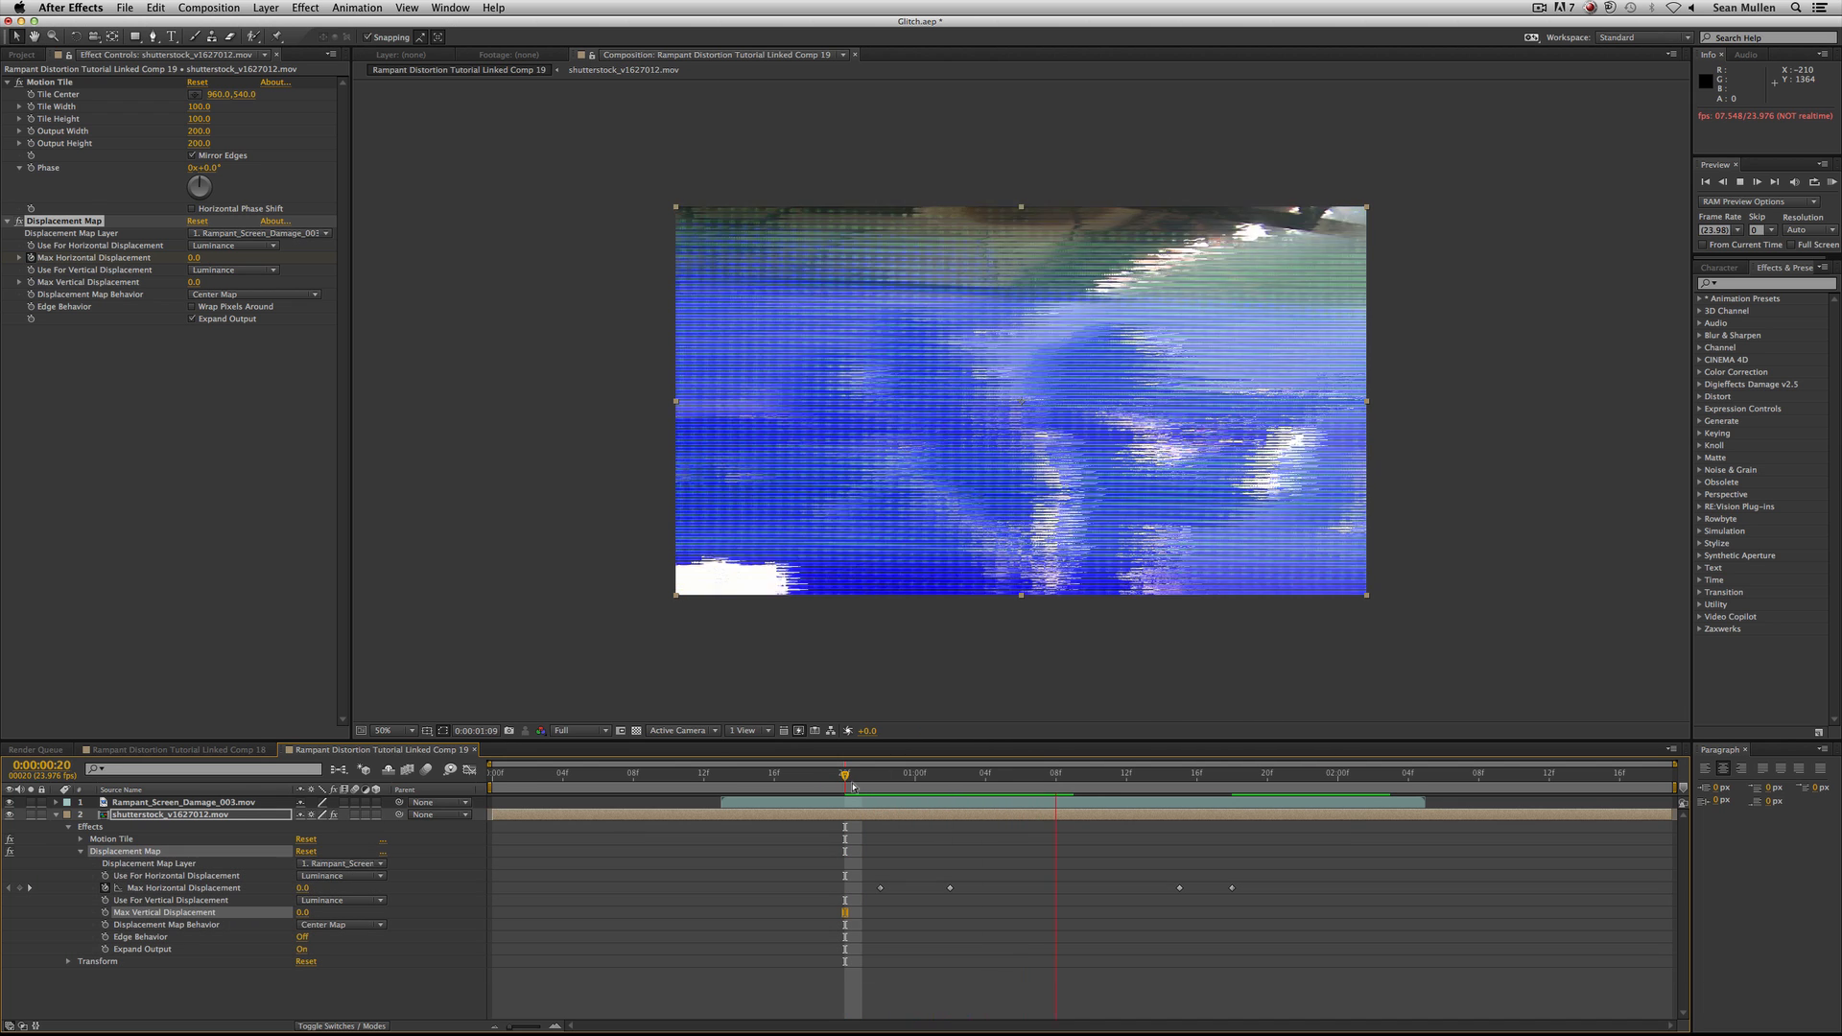
pyautogui.press('space')
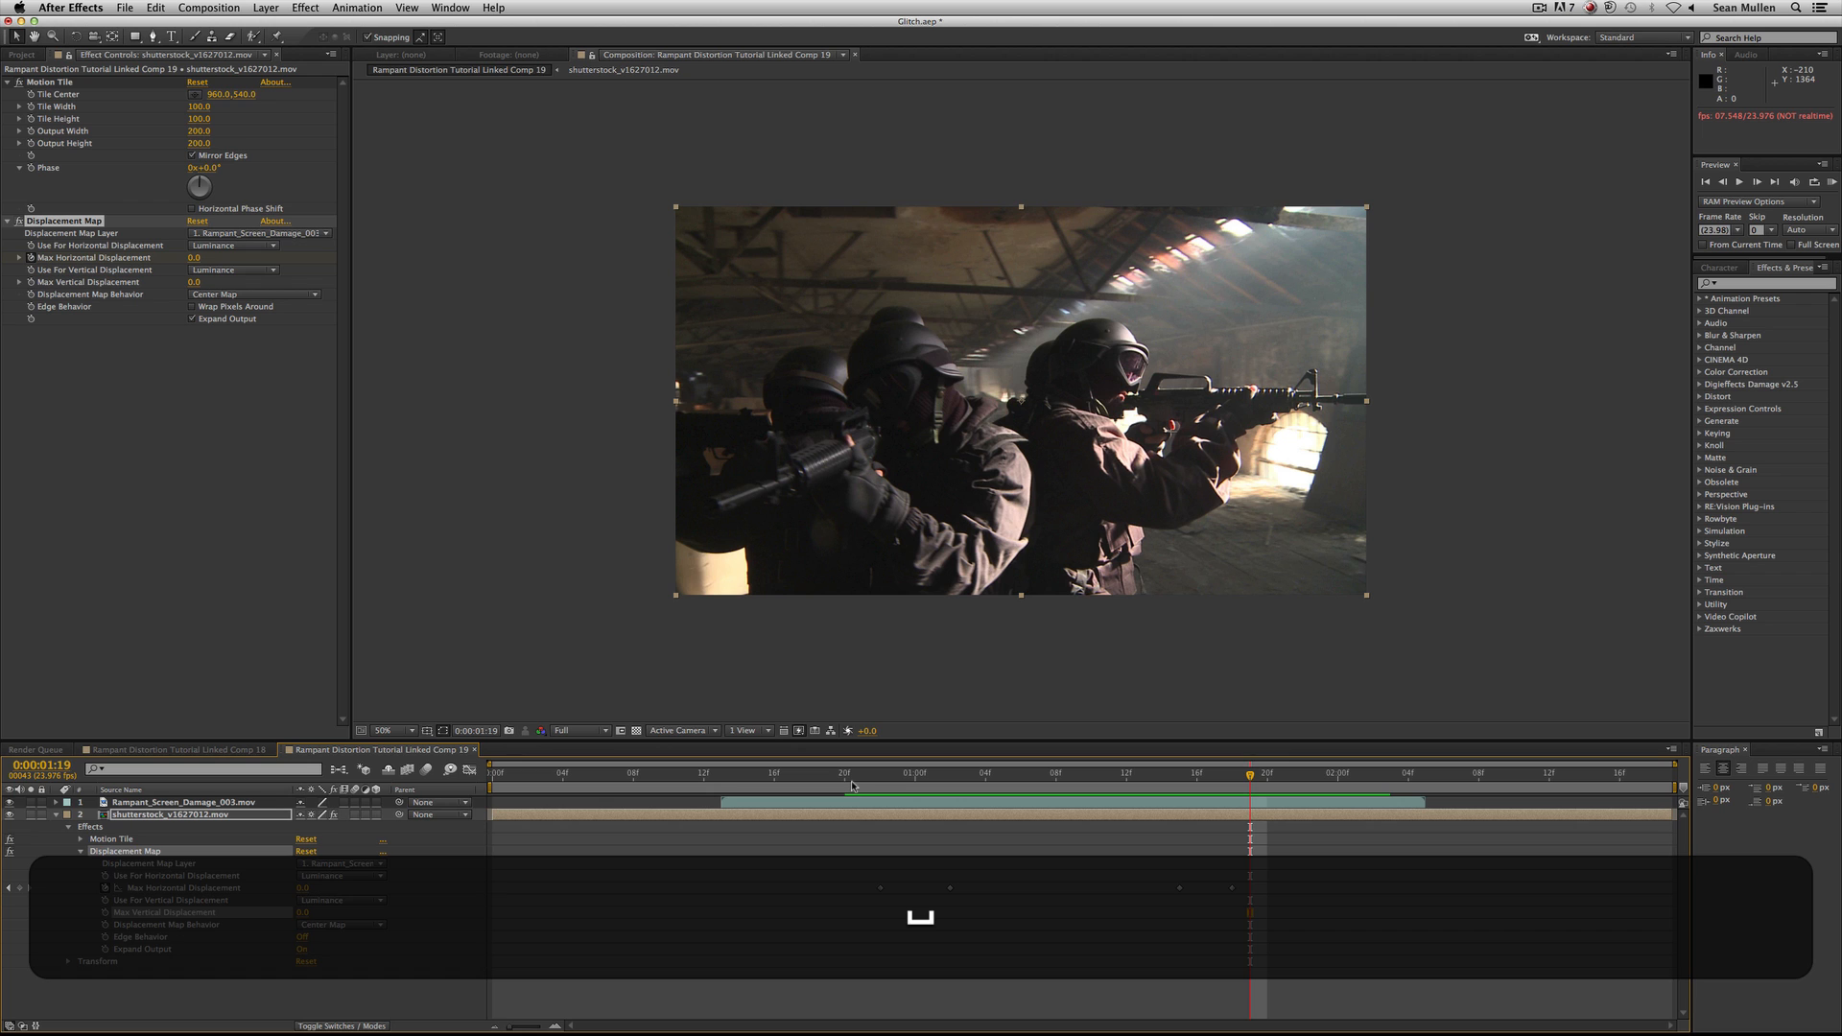
pyautogui.press('super+s')
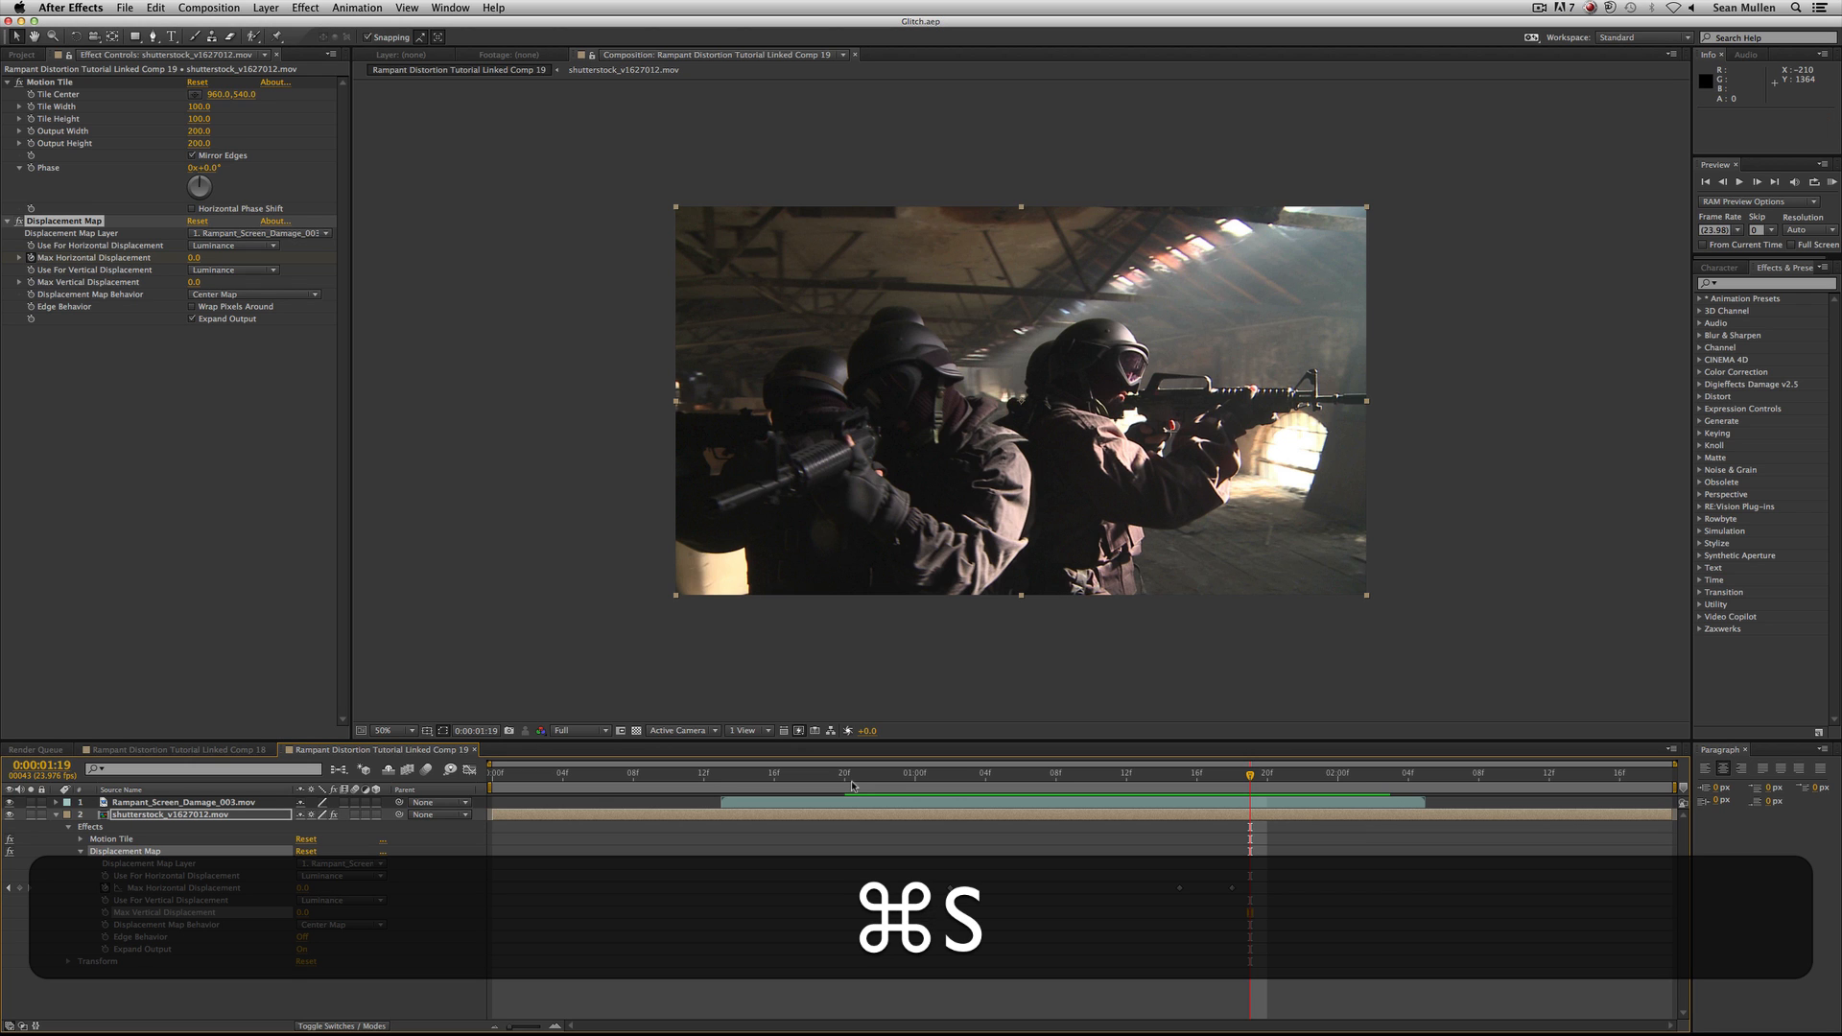
# Switch to Premiere Pro and play the second linked comp clip in the sequence from its start, around 00:00:25:04.
pyautogui.press('super+Tab')
pyautogui.press('super+Tab')
pyautogui.press('super+Tab')
pyautogui.press('super+Tab')
pyautogui.press('super+Tab')
pyautogui.press('super+Tab')
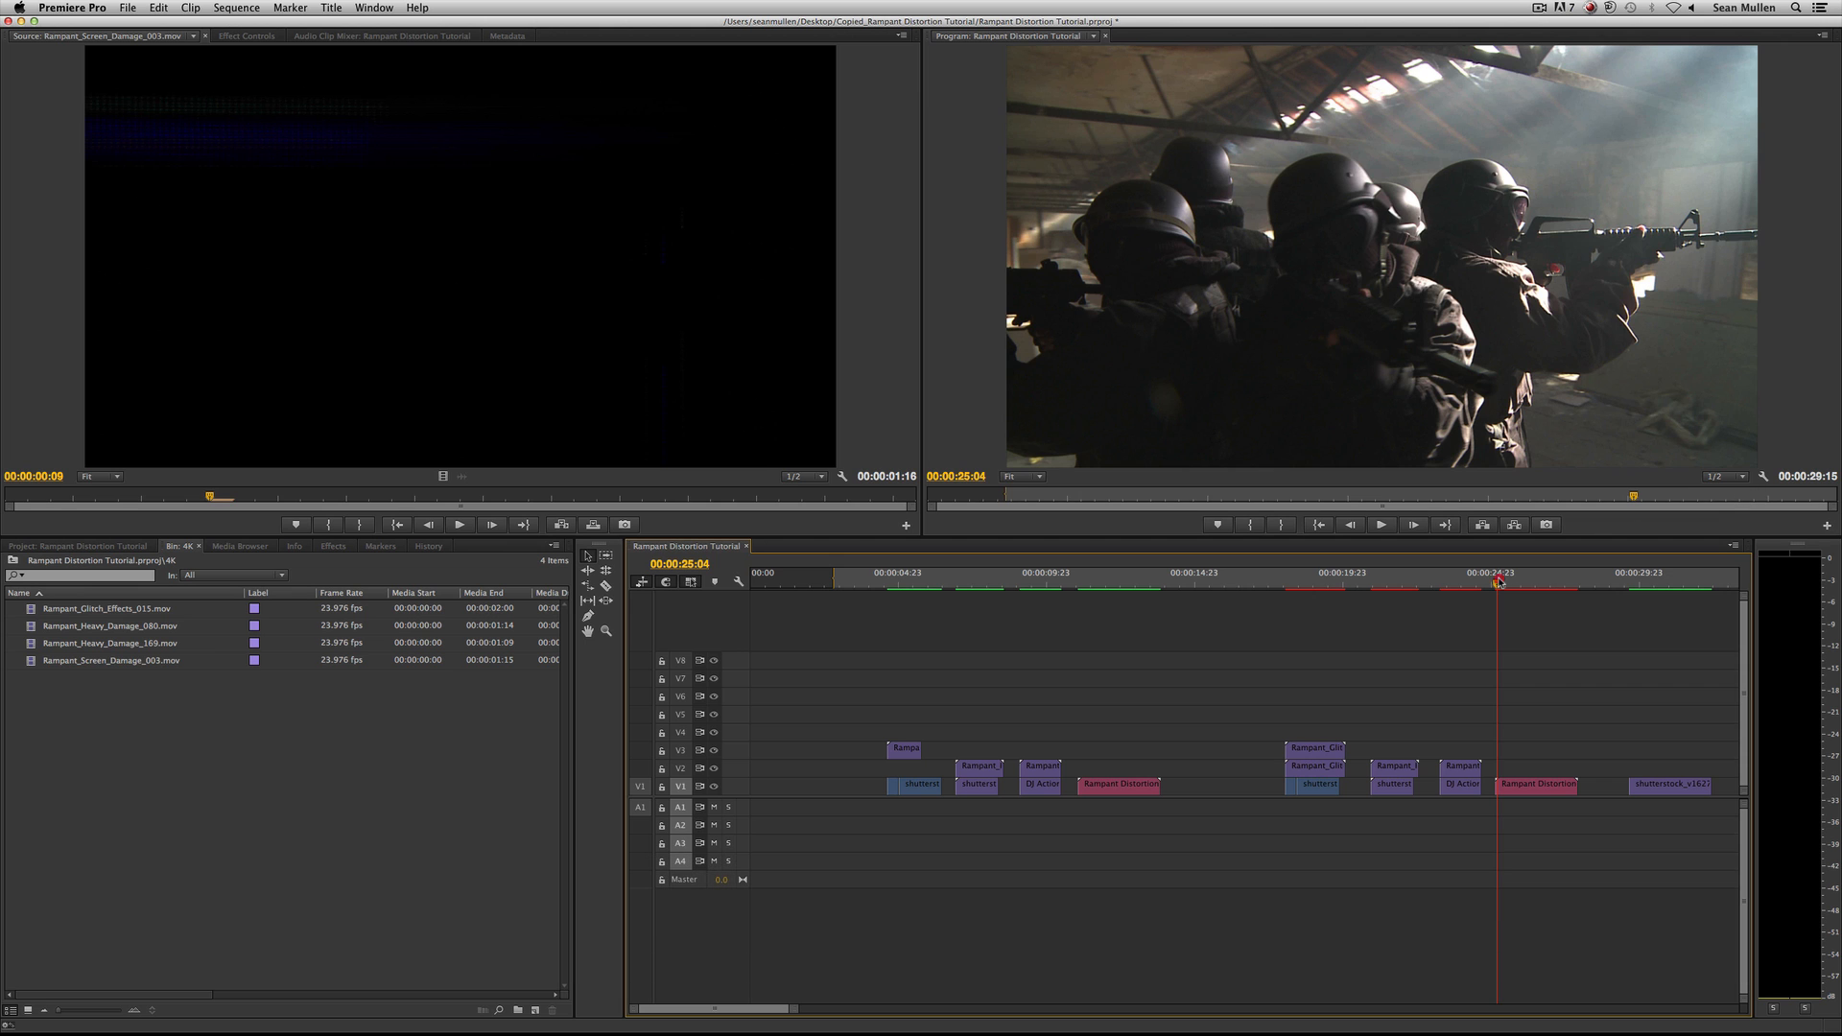
pyautogui.click(1492, 584)
pyautogui.press('space')
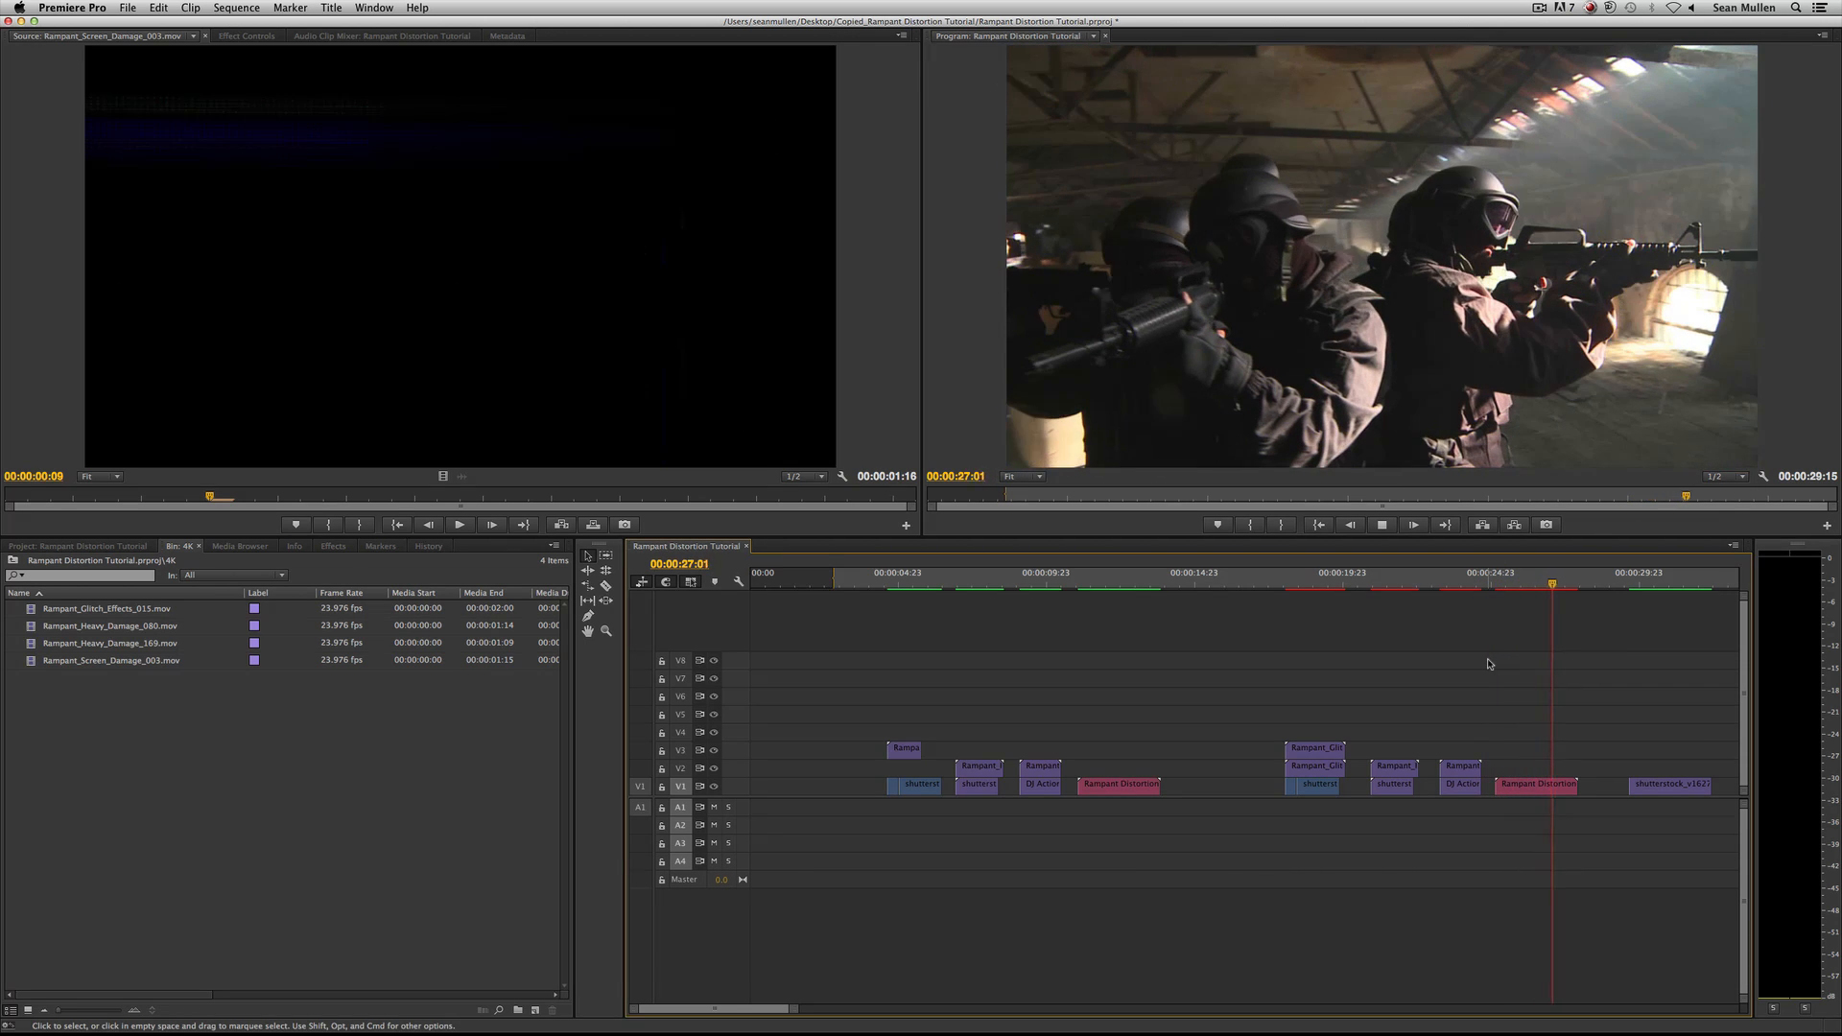
pyautogui.press('space')
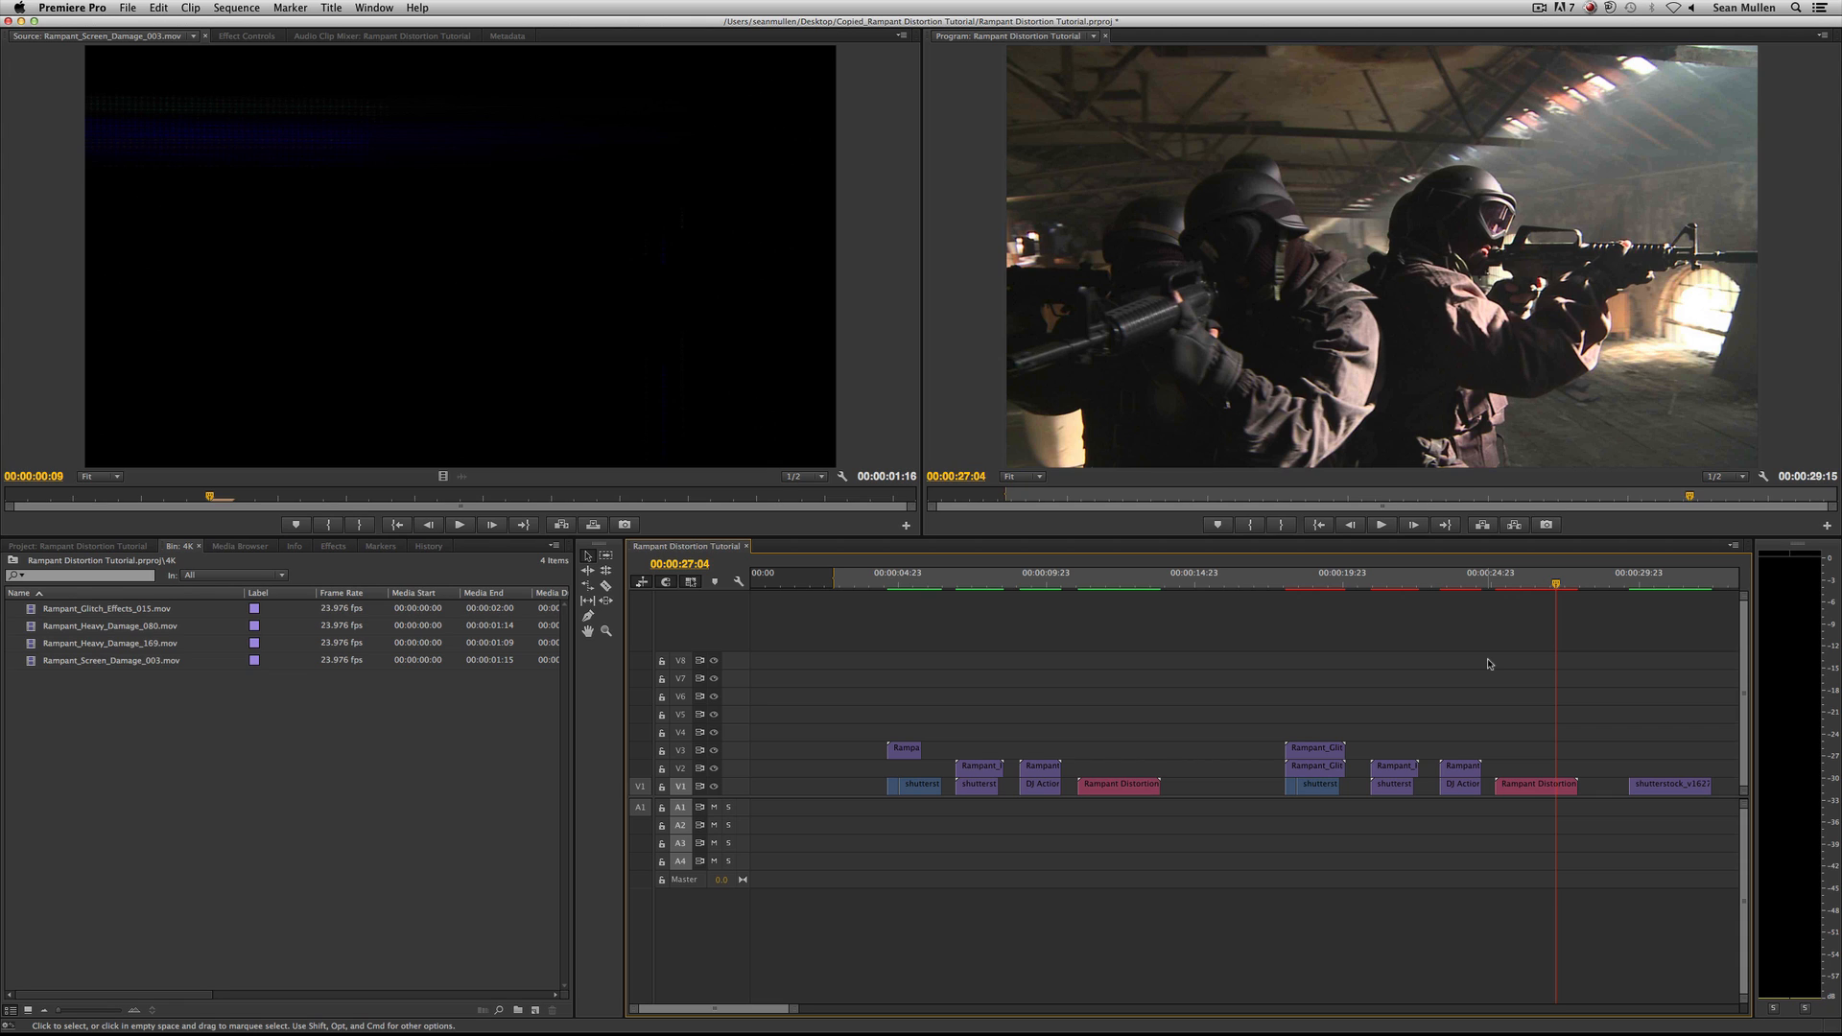
pyautogui.click(1501, 575)
pyautogui.press('space')
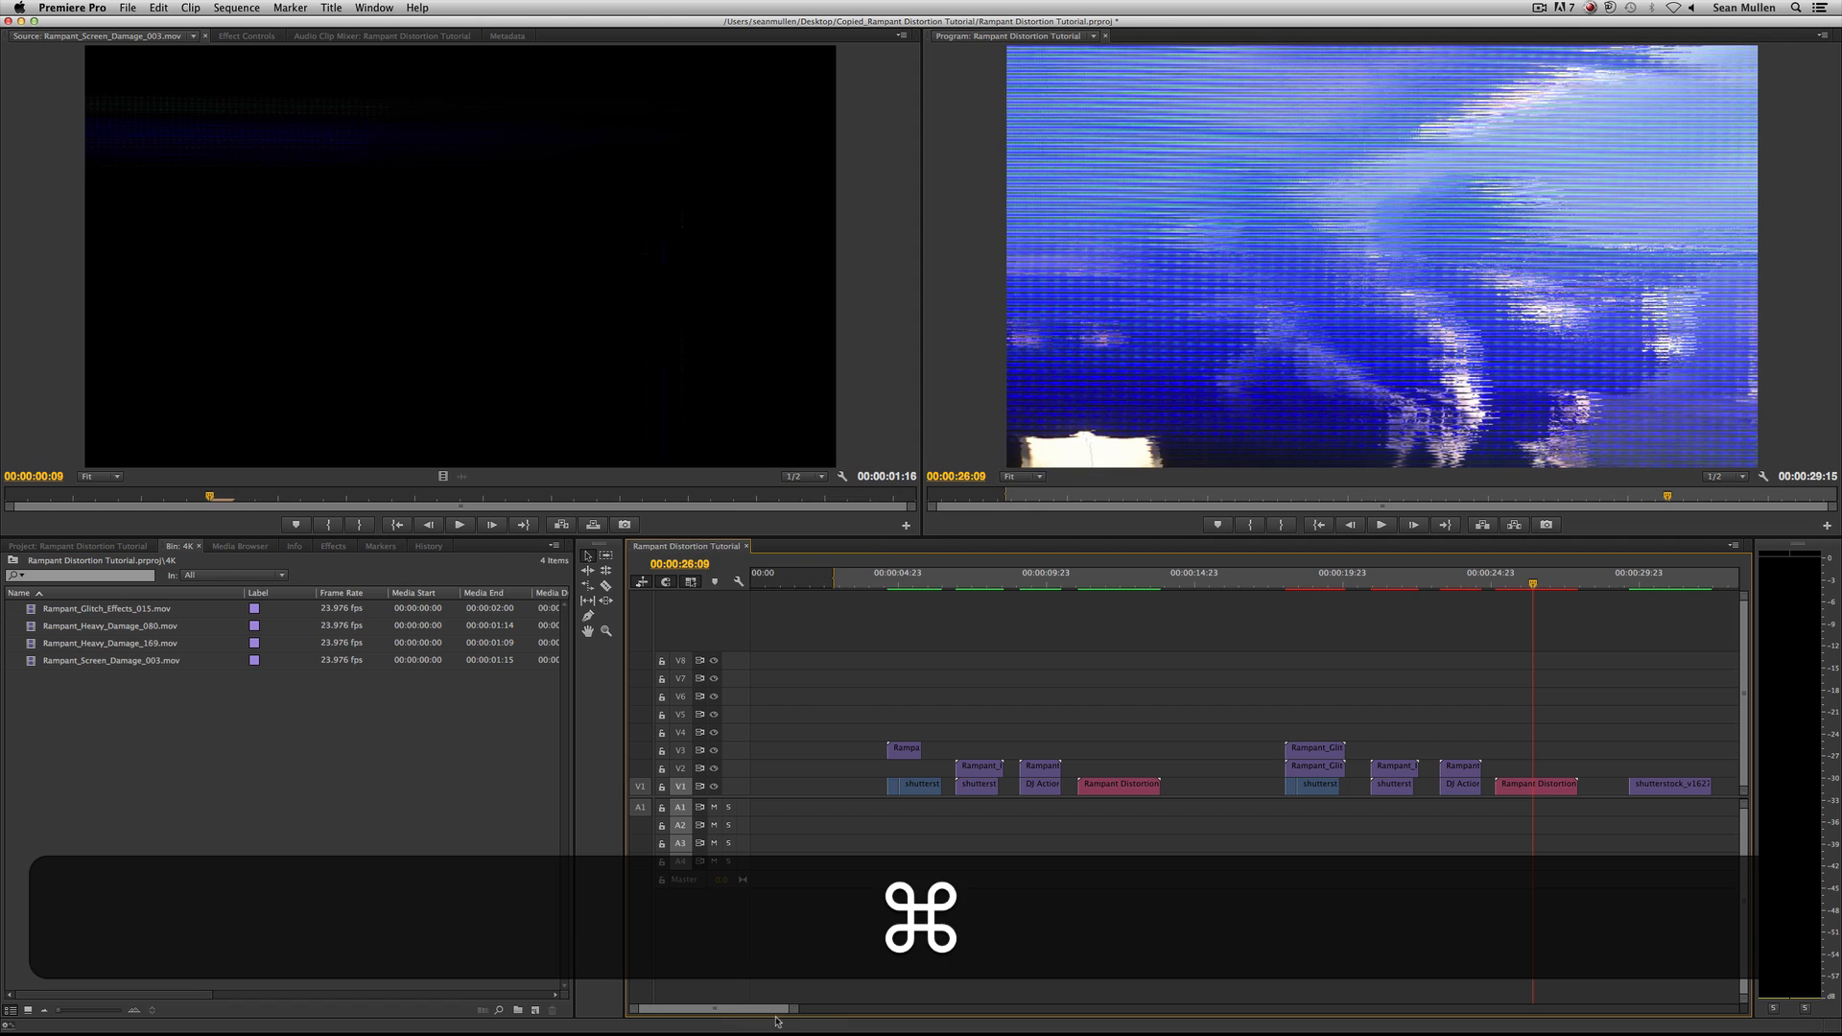
# Switch to After Effects and change the Max Horizontal Displacement keyframe at 0:00:01:02 to 633.
pyautogui.press('super+Tab')
pyautogui.press('super+Tab')
pyautogui.press('super+Tab')
pyautogui.press('super+Tab')
pyautogui.press('super+Tab')
pyautogui.press('super+Tab')
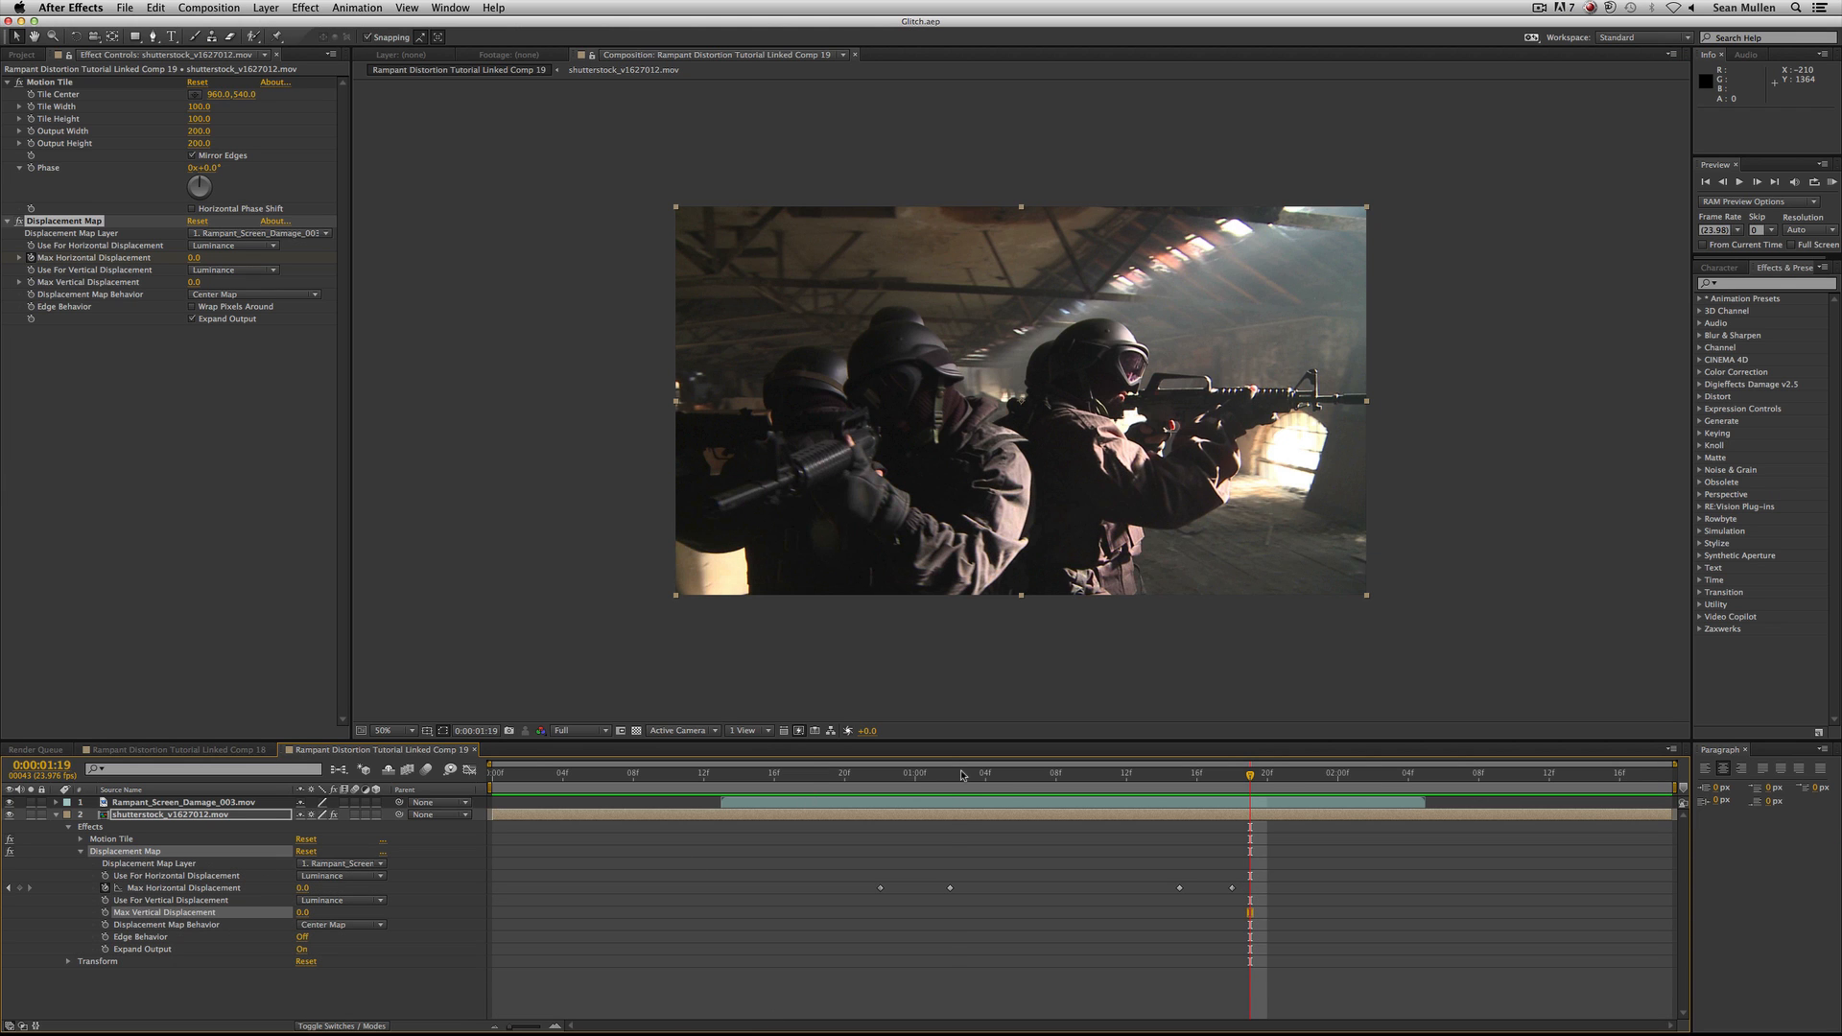
pyautogui.click(962, 775)
pyautogui.moveTo(306, 891); pyautogui.dragTo(571, 898)
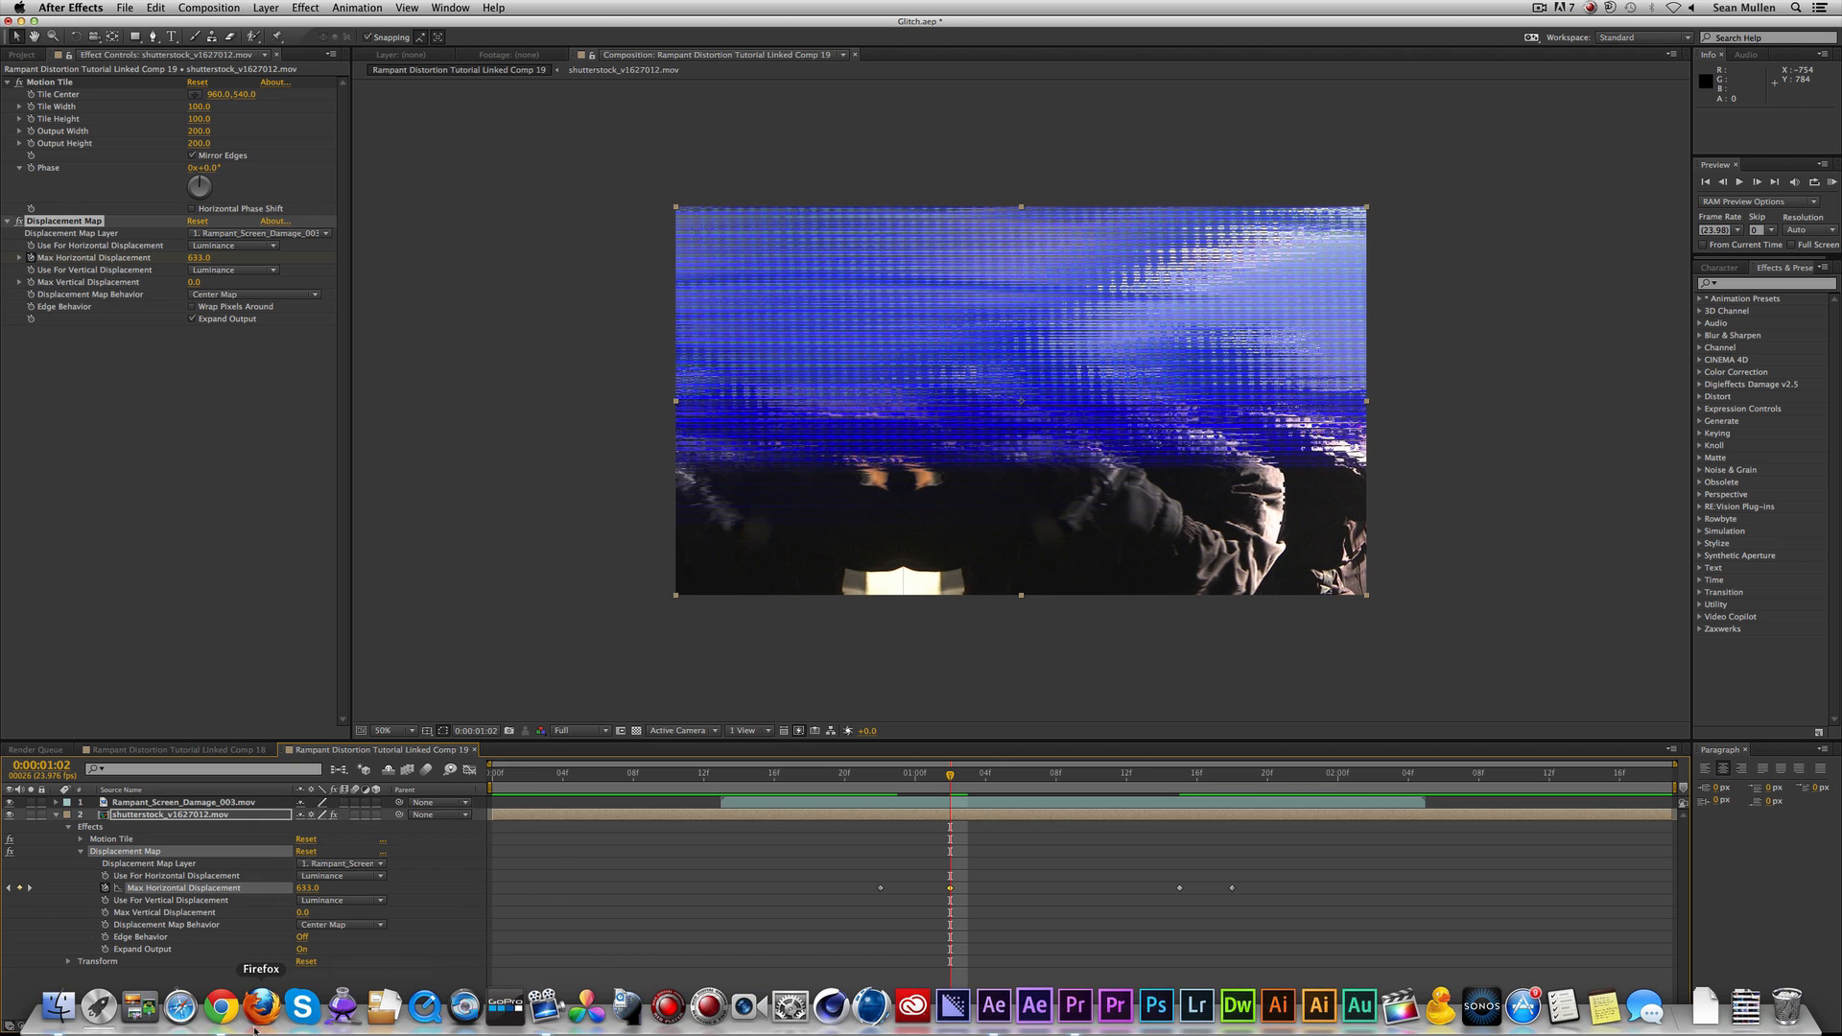
# Switch back to Premiere Pro and play the updated linked comp clip from about 00:00:25:06.
pyautogui.press('super')
pyautogui.press('super+Tab')
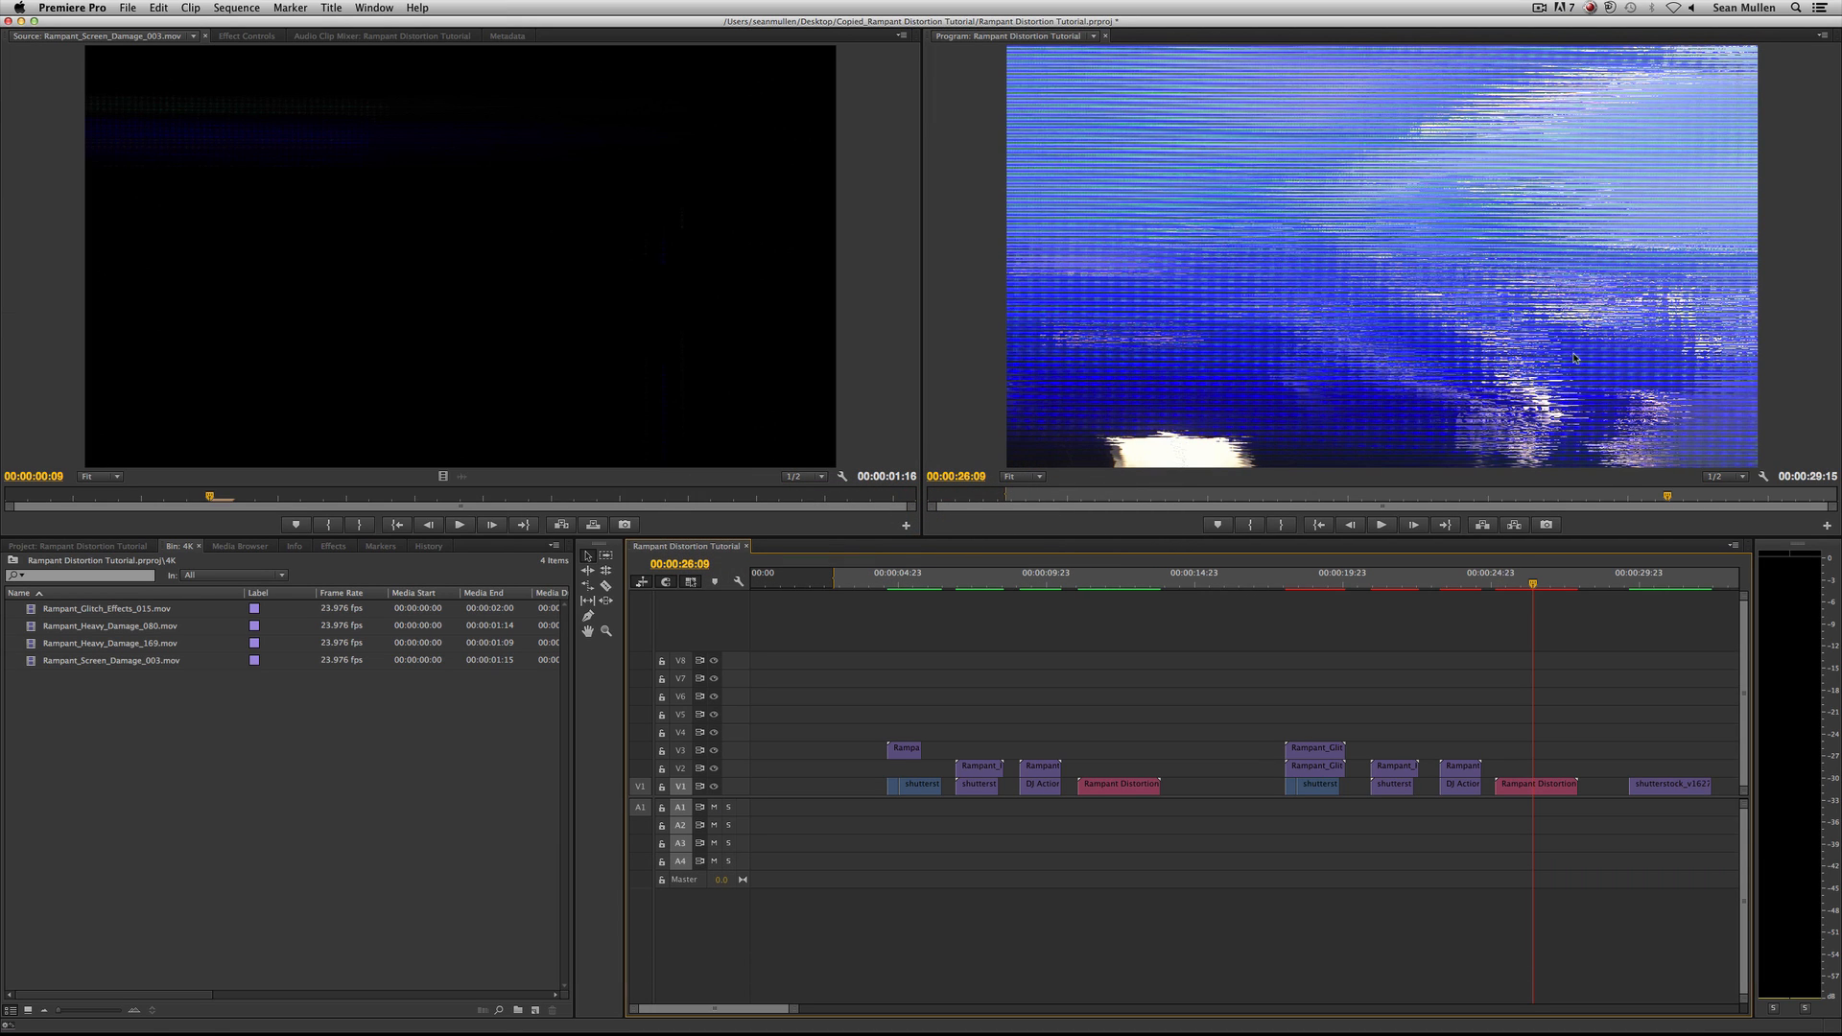
pyautogui.click(1497, 581)
pyautogui.press('space')
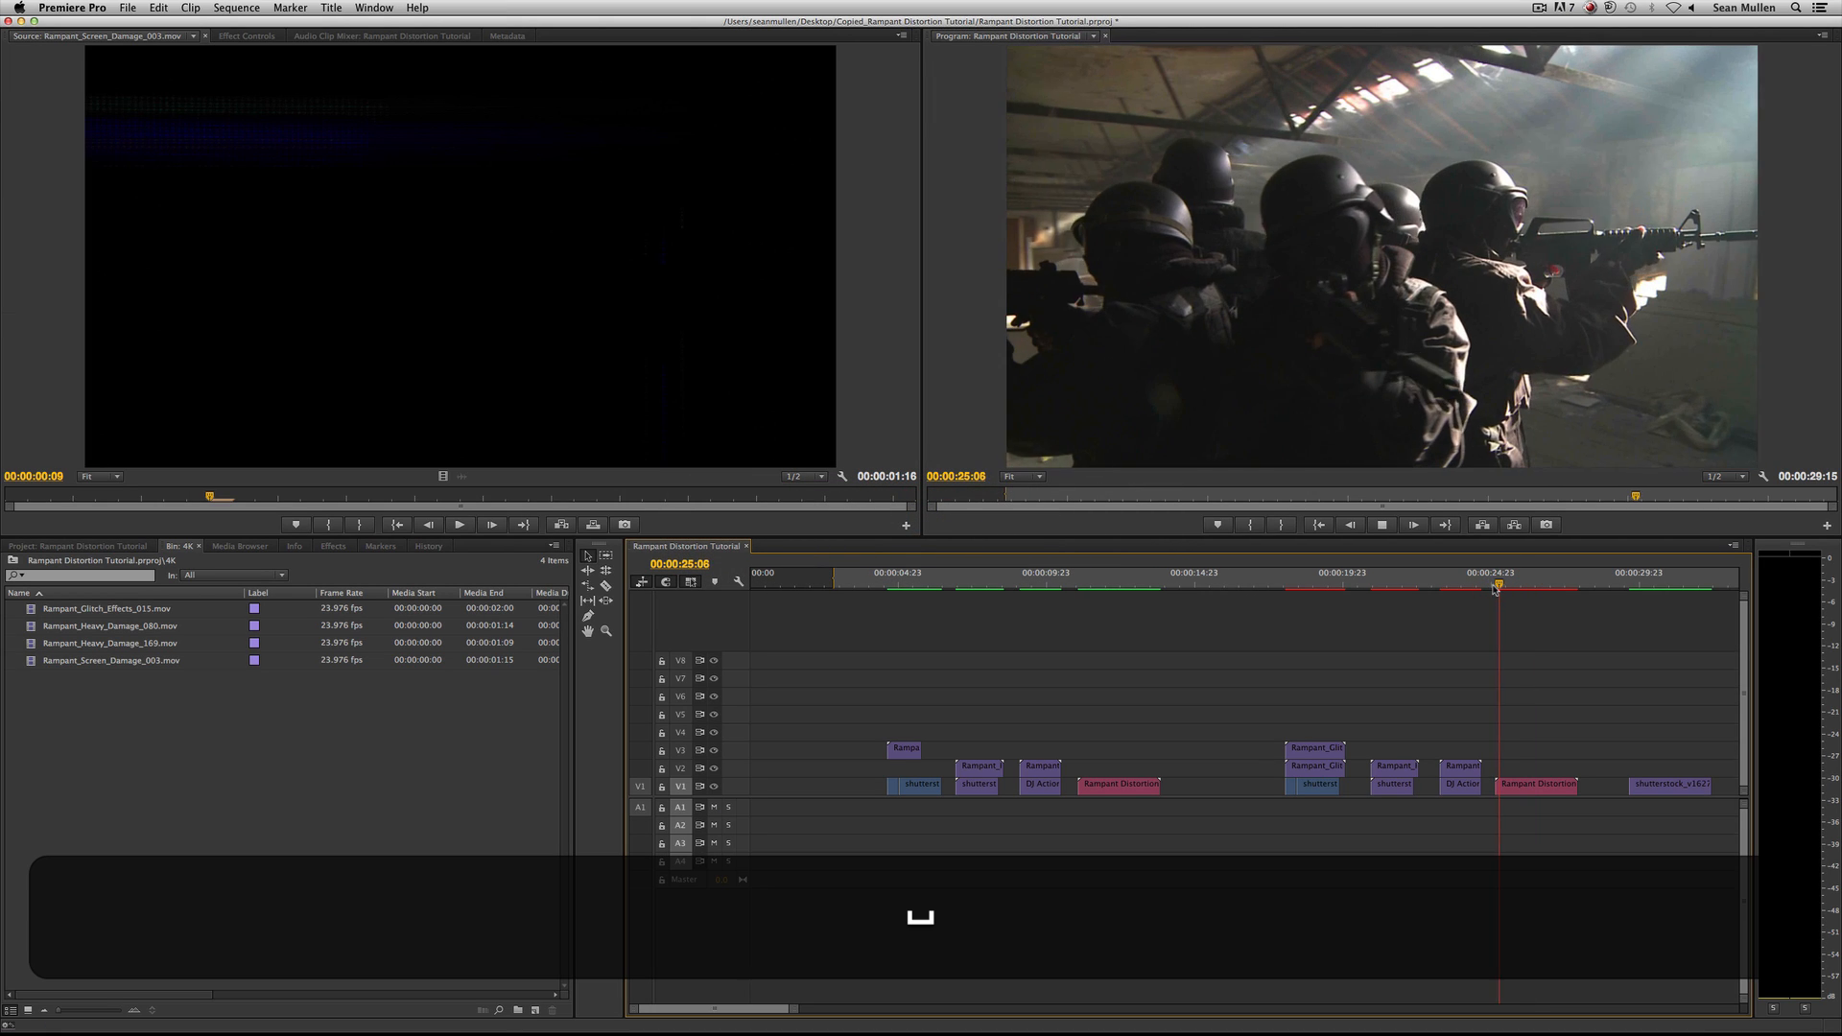
pyautogui.press('space')
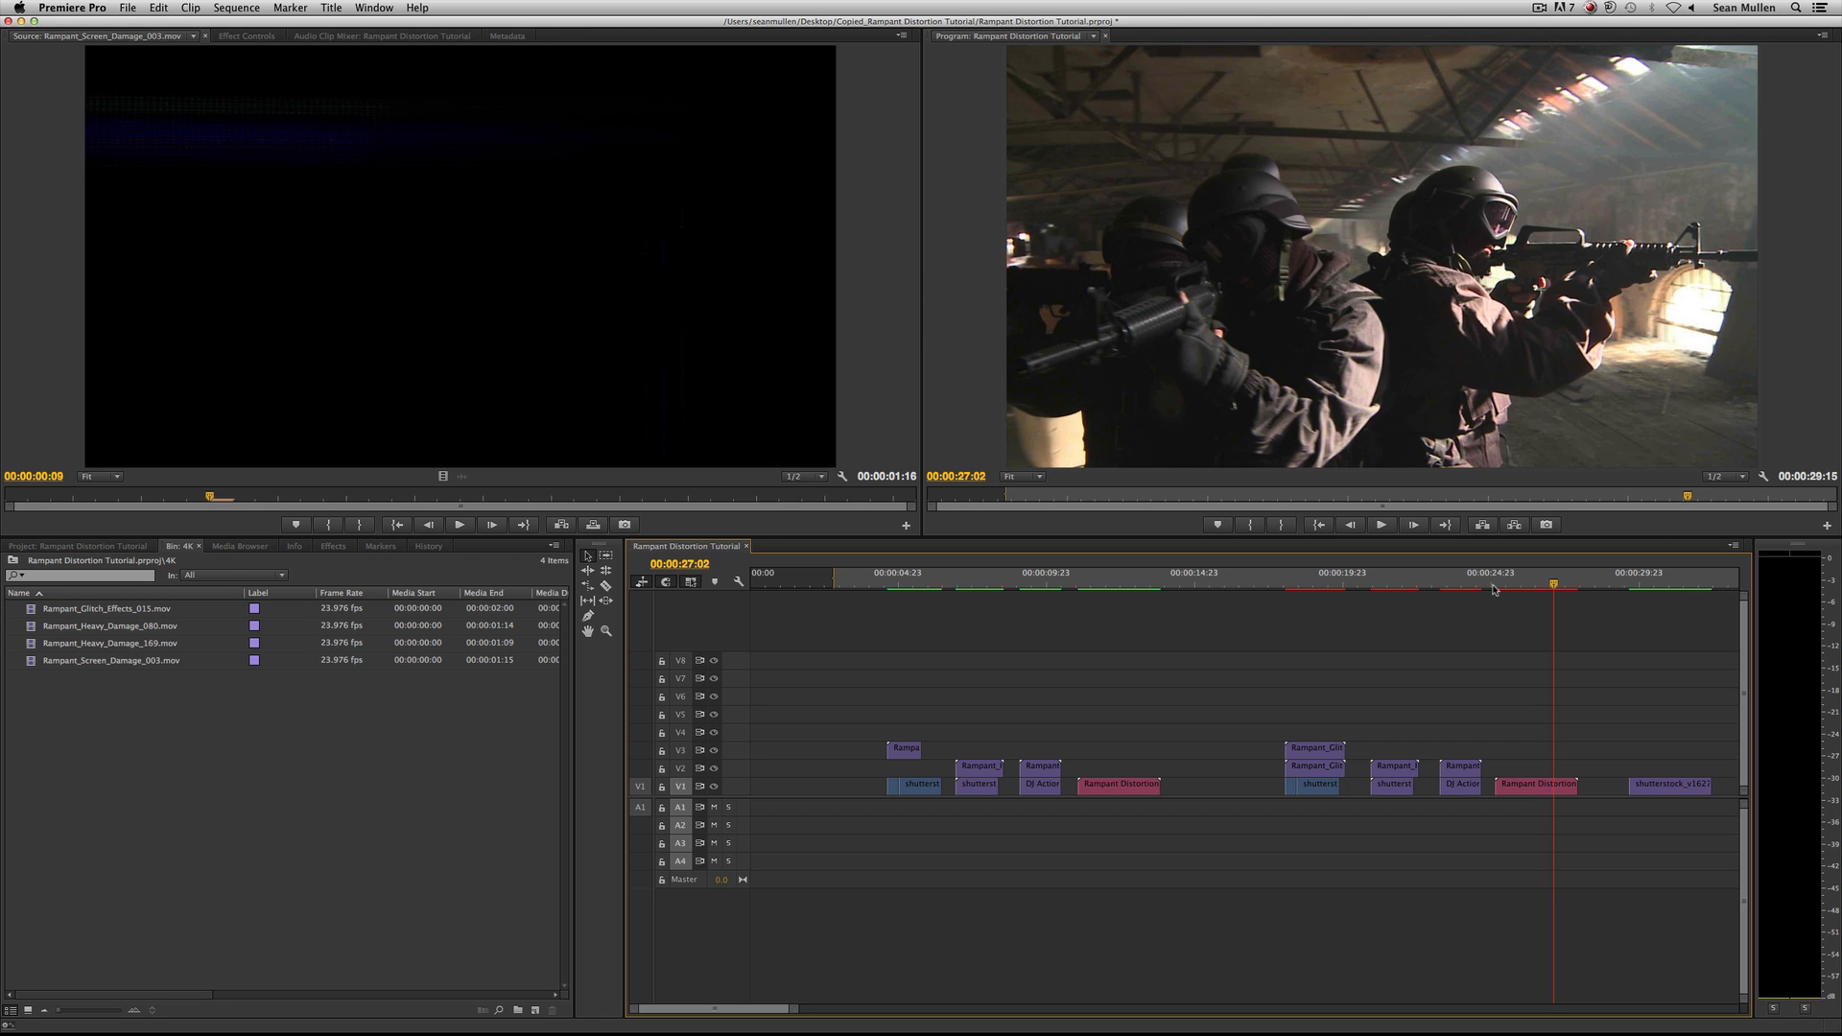
pyautogui.press('space')
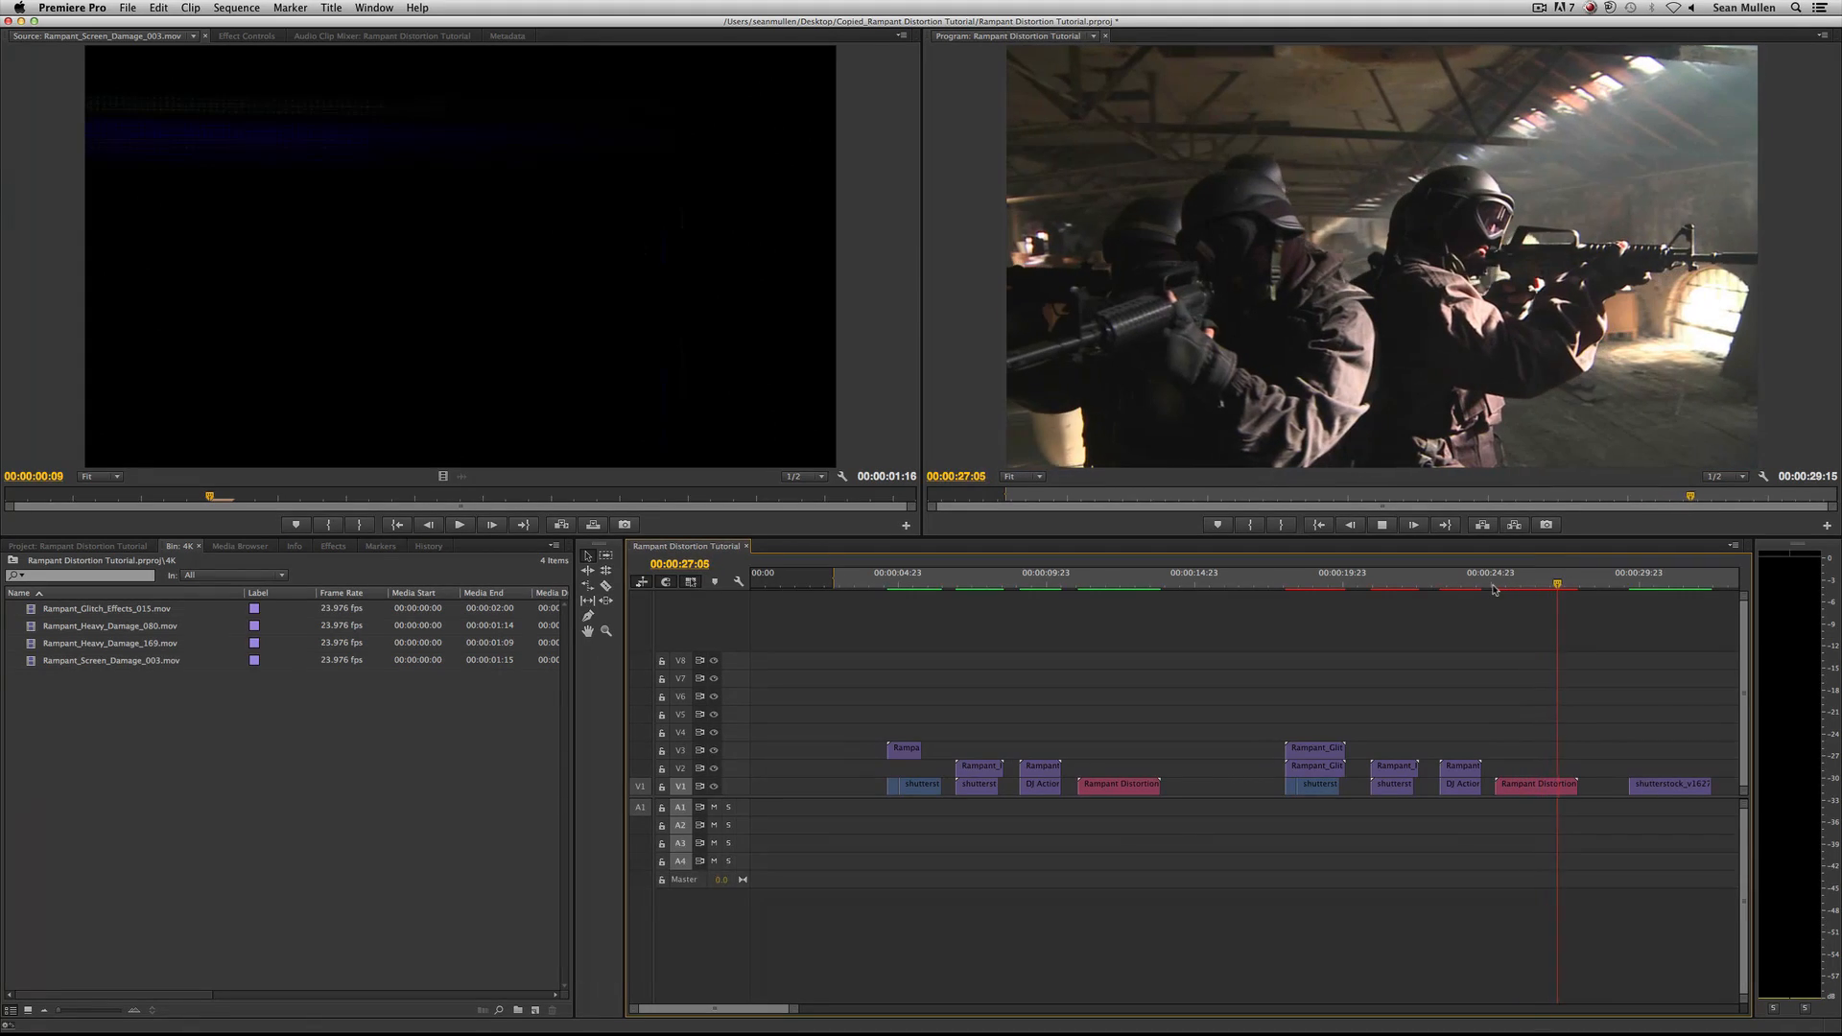
pyautogui.press('space')
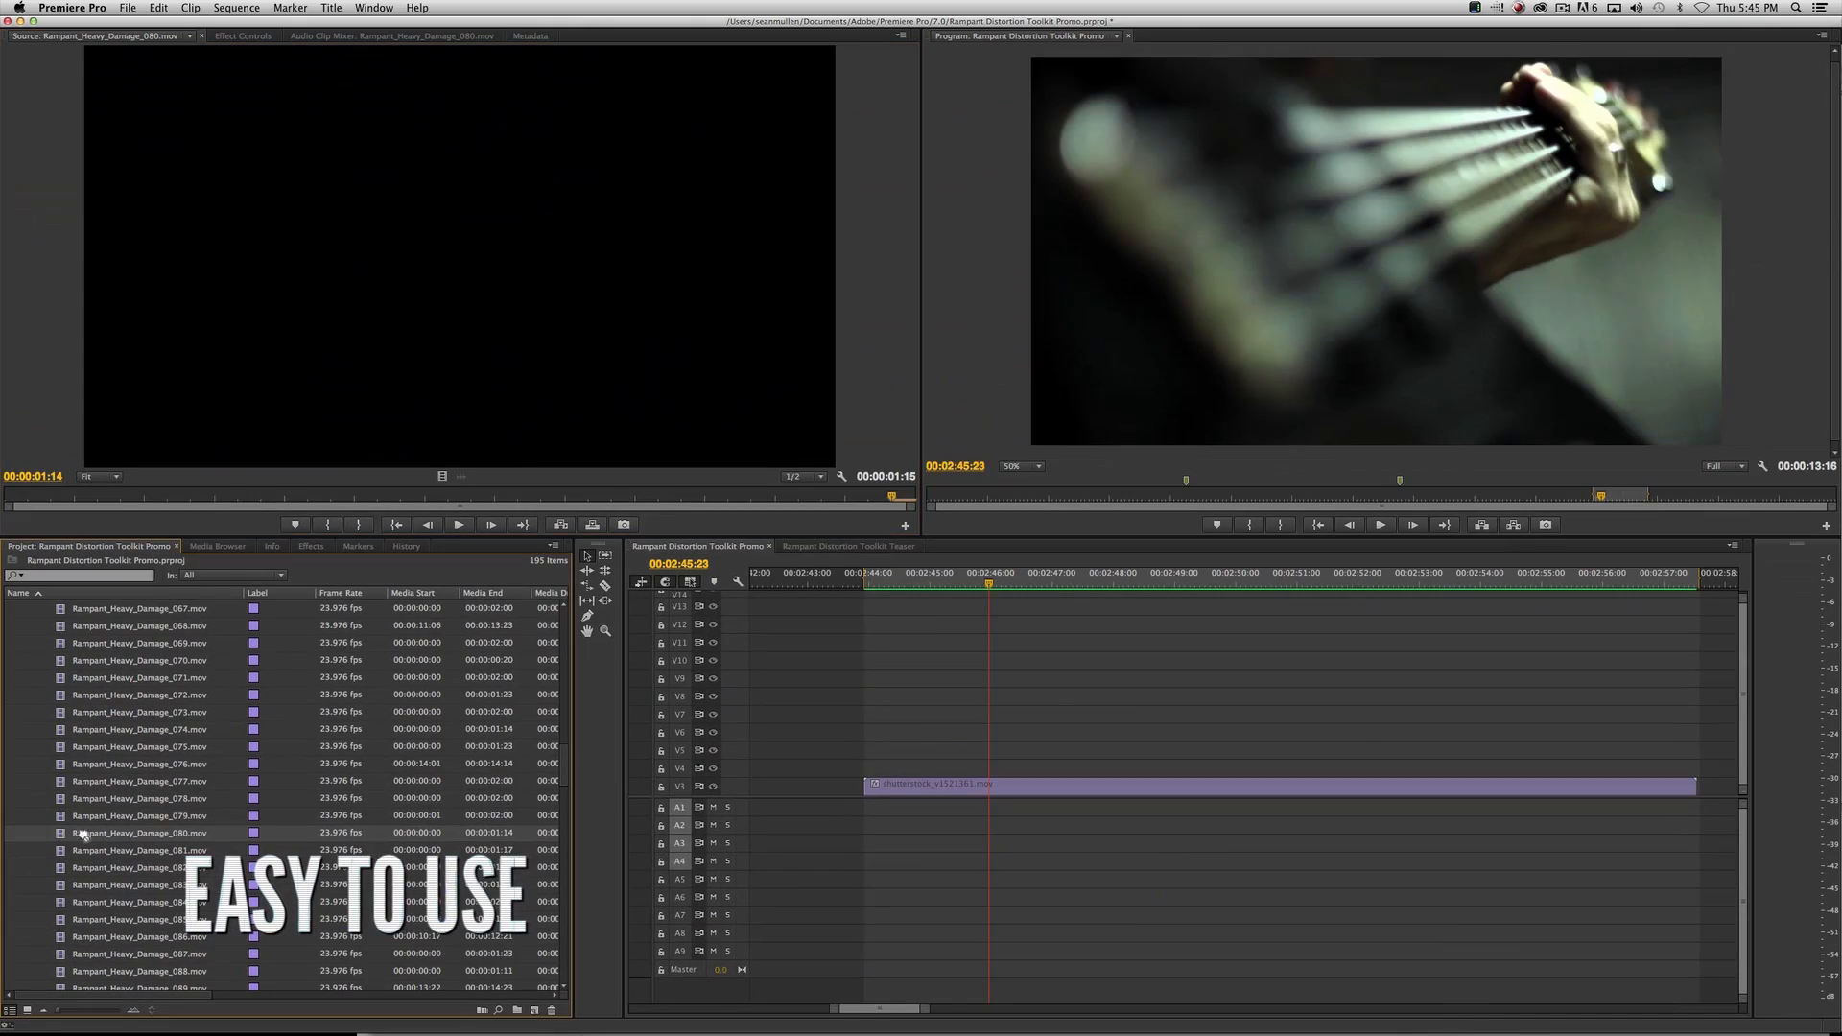
# Overlay Rampant_Heavy_Damage_080.mov on the guitar footage with the Screen blend mode and play it back.
pyautogui.moveTo(890, 744); pyautogui.dragTo(884, 770)
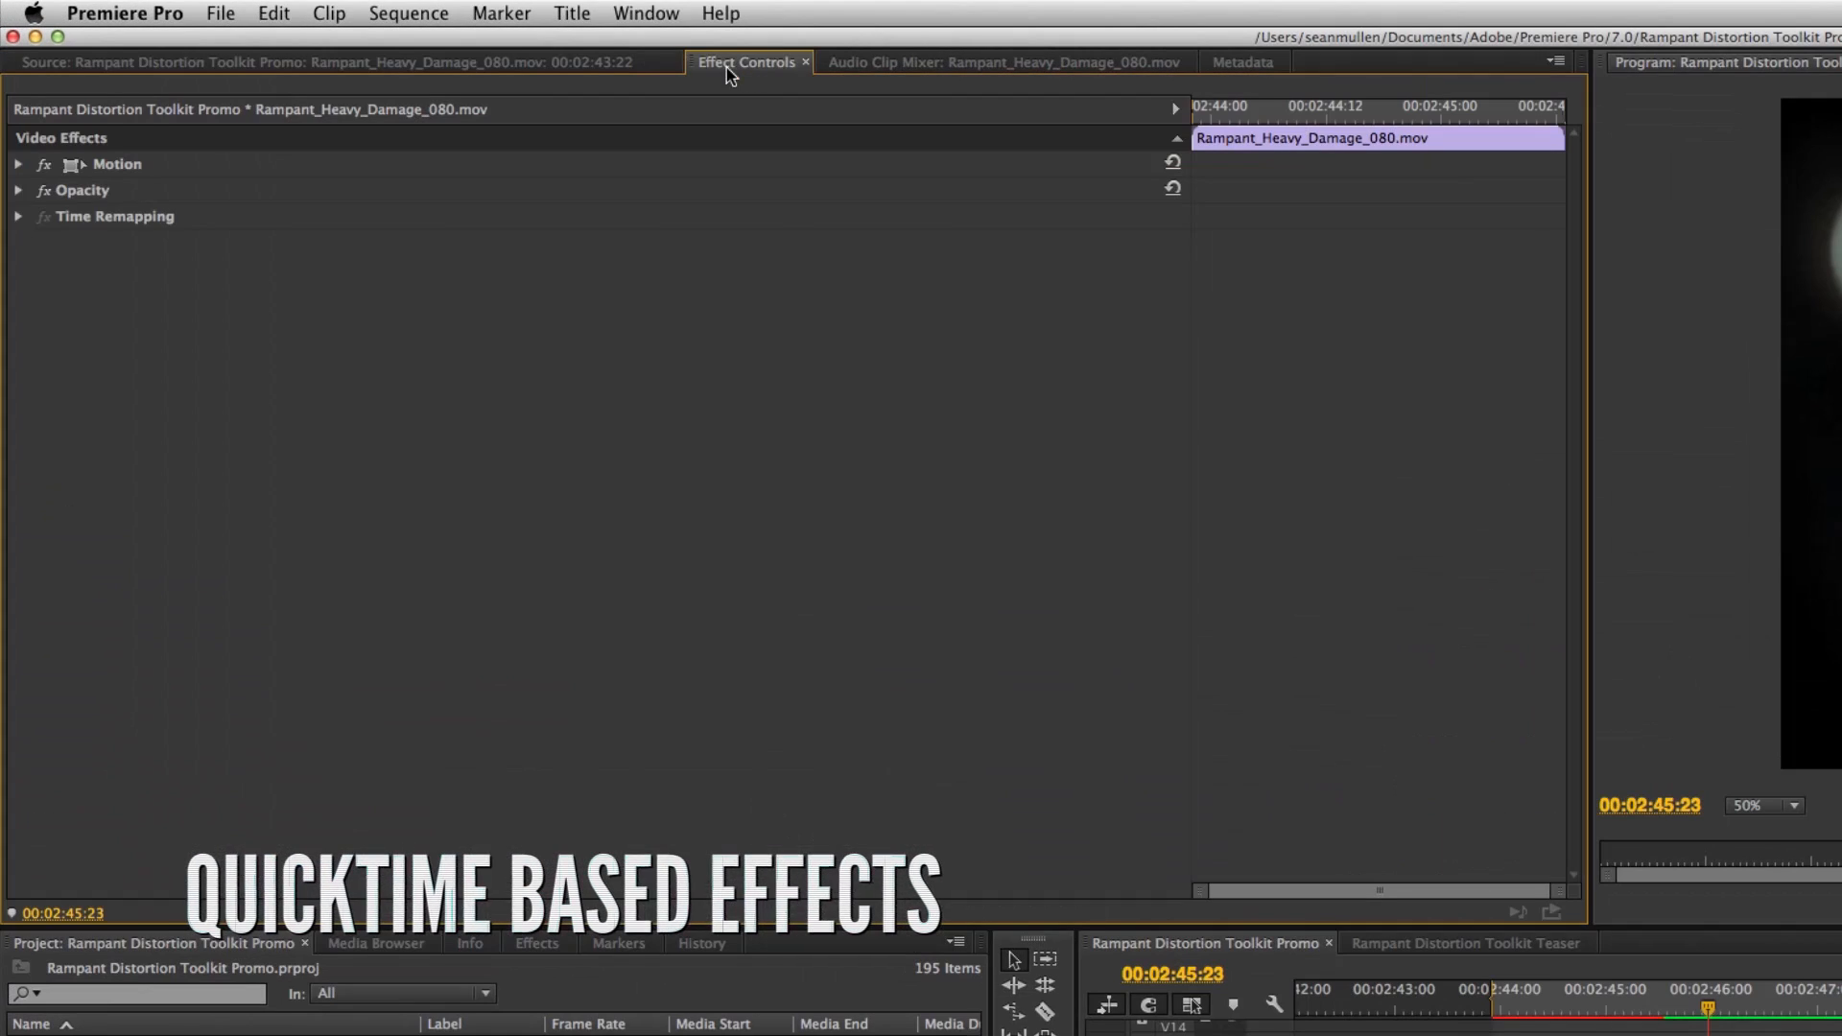
pyautogui.click(10, 110)
pyautogui.click(370, 145)
pyautogui.click(646, 482)
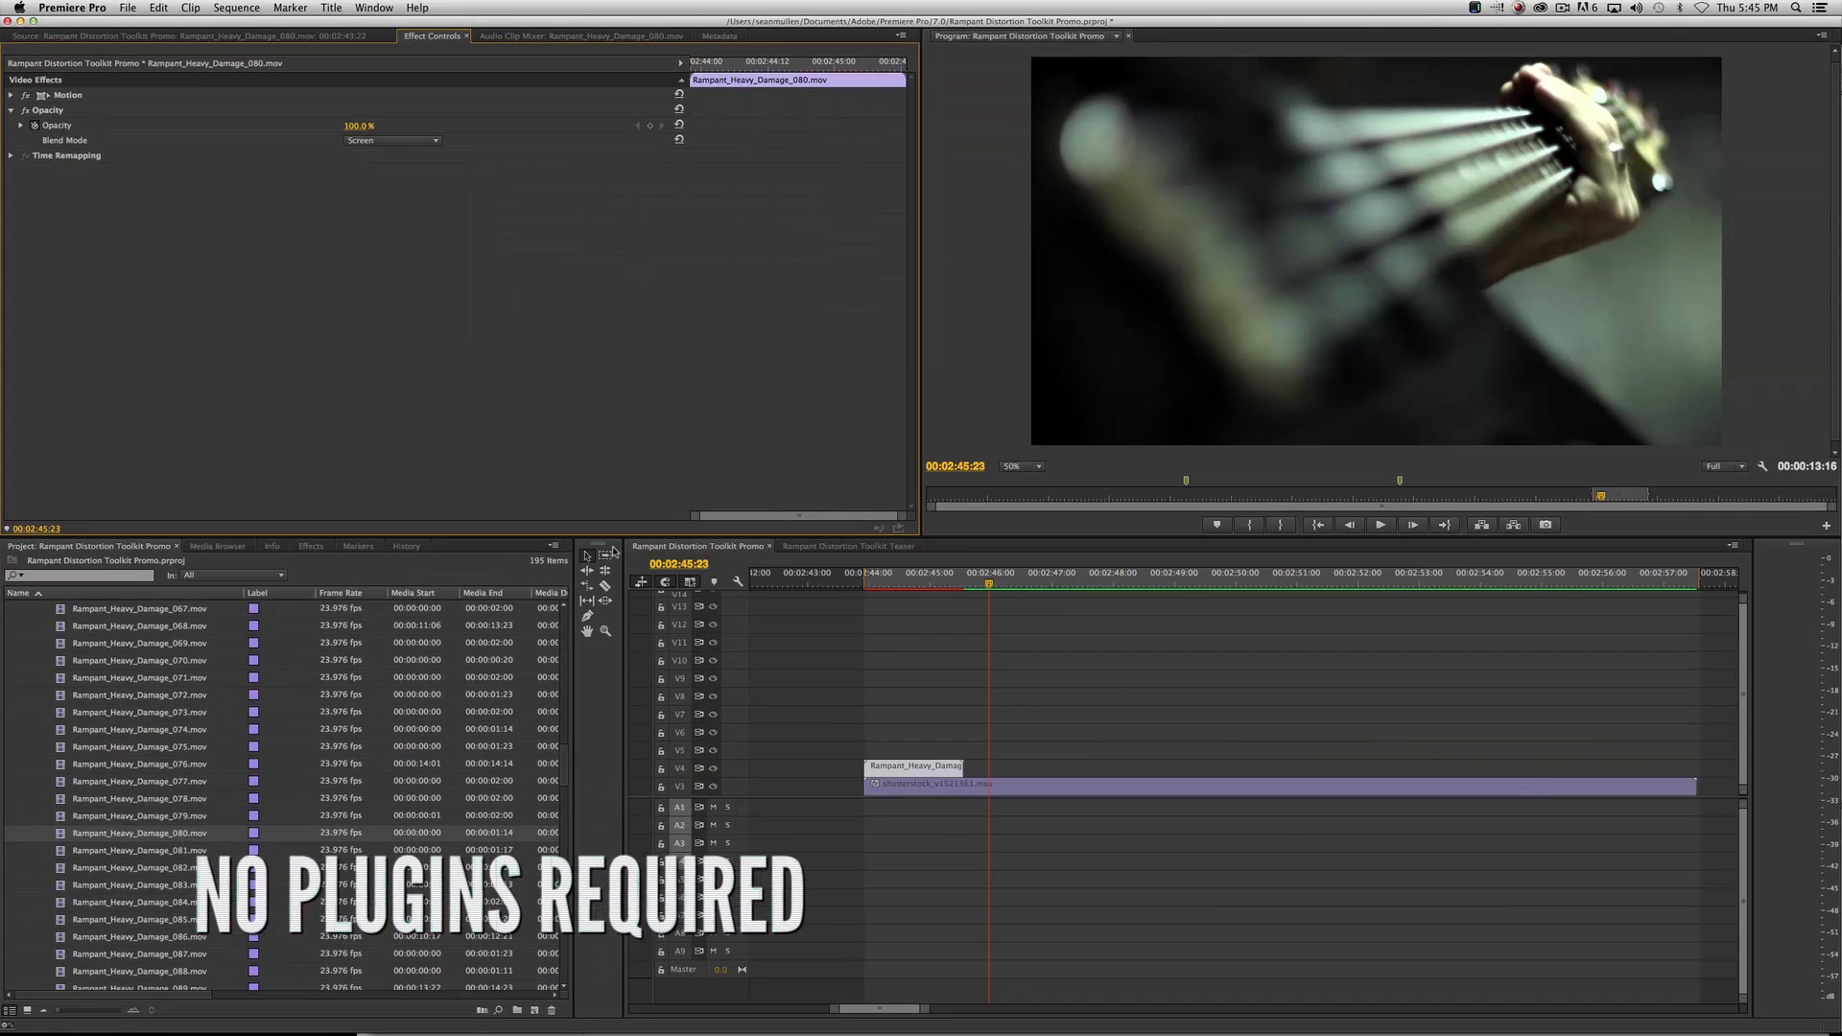
pyautogui.click(1494, 1002)
pyautogui.press('space')
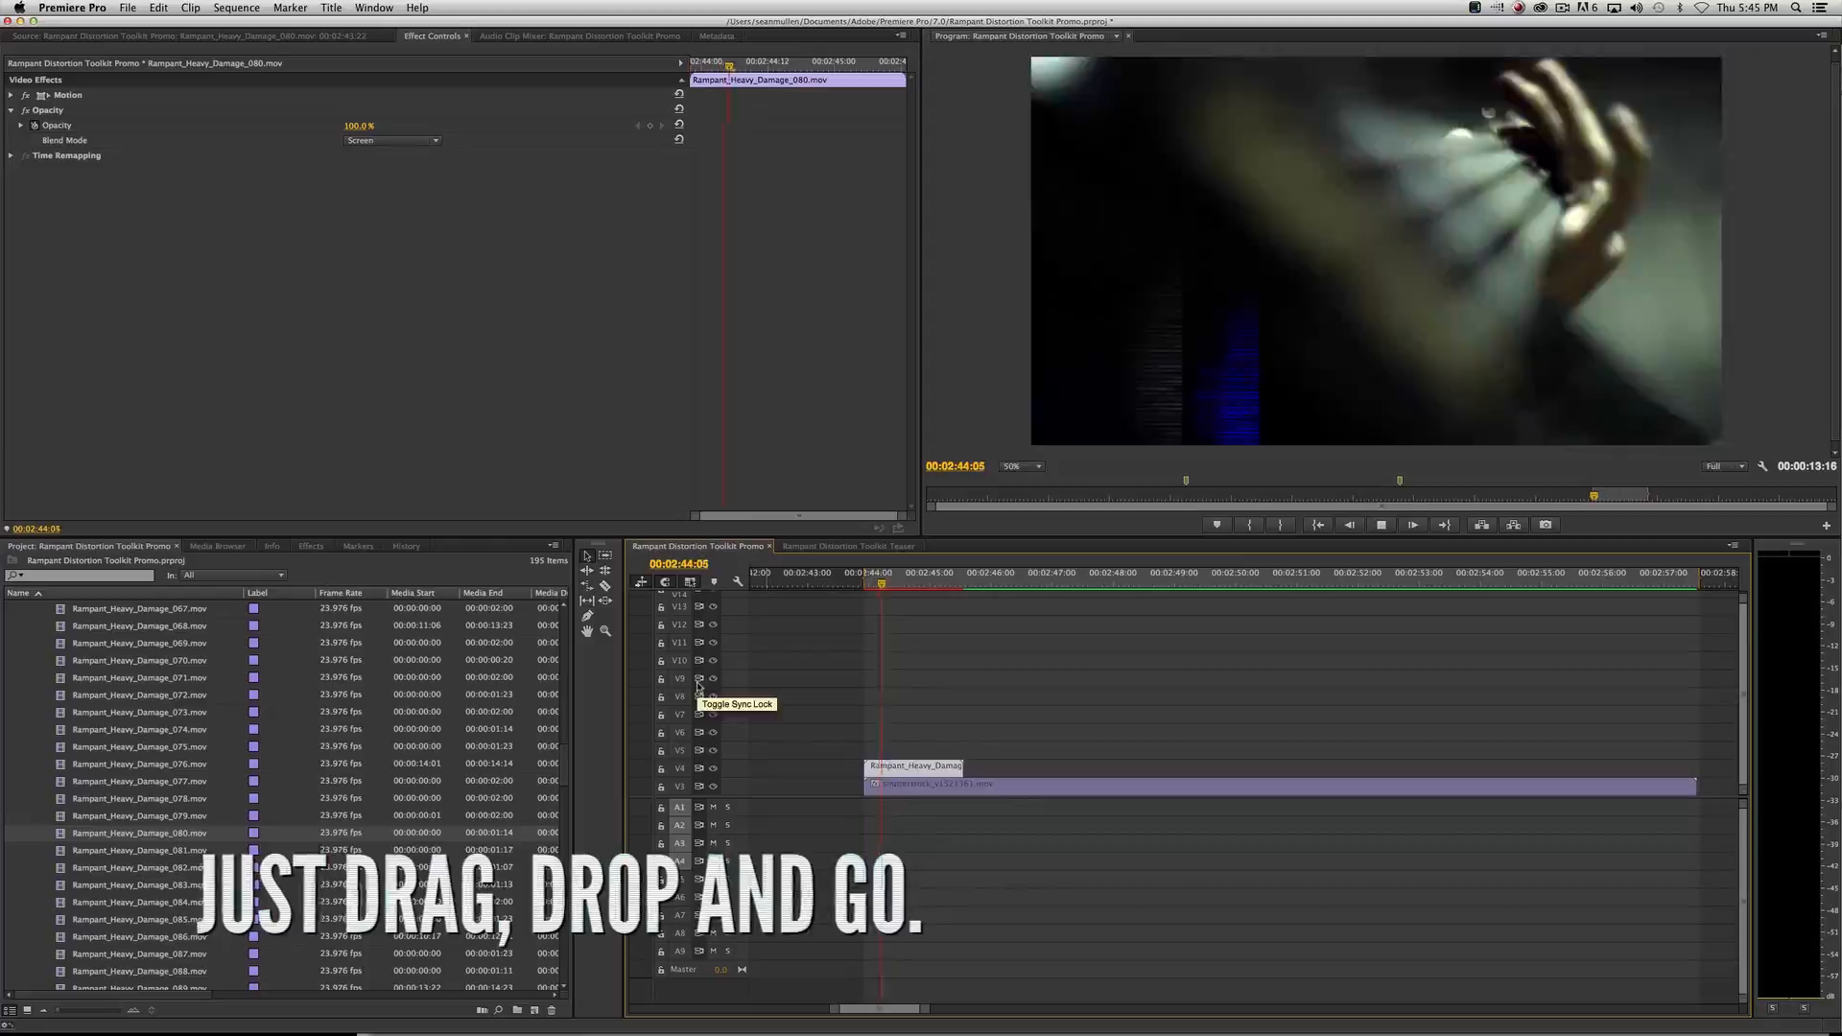